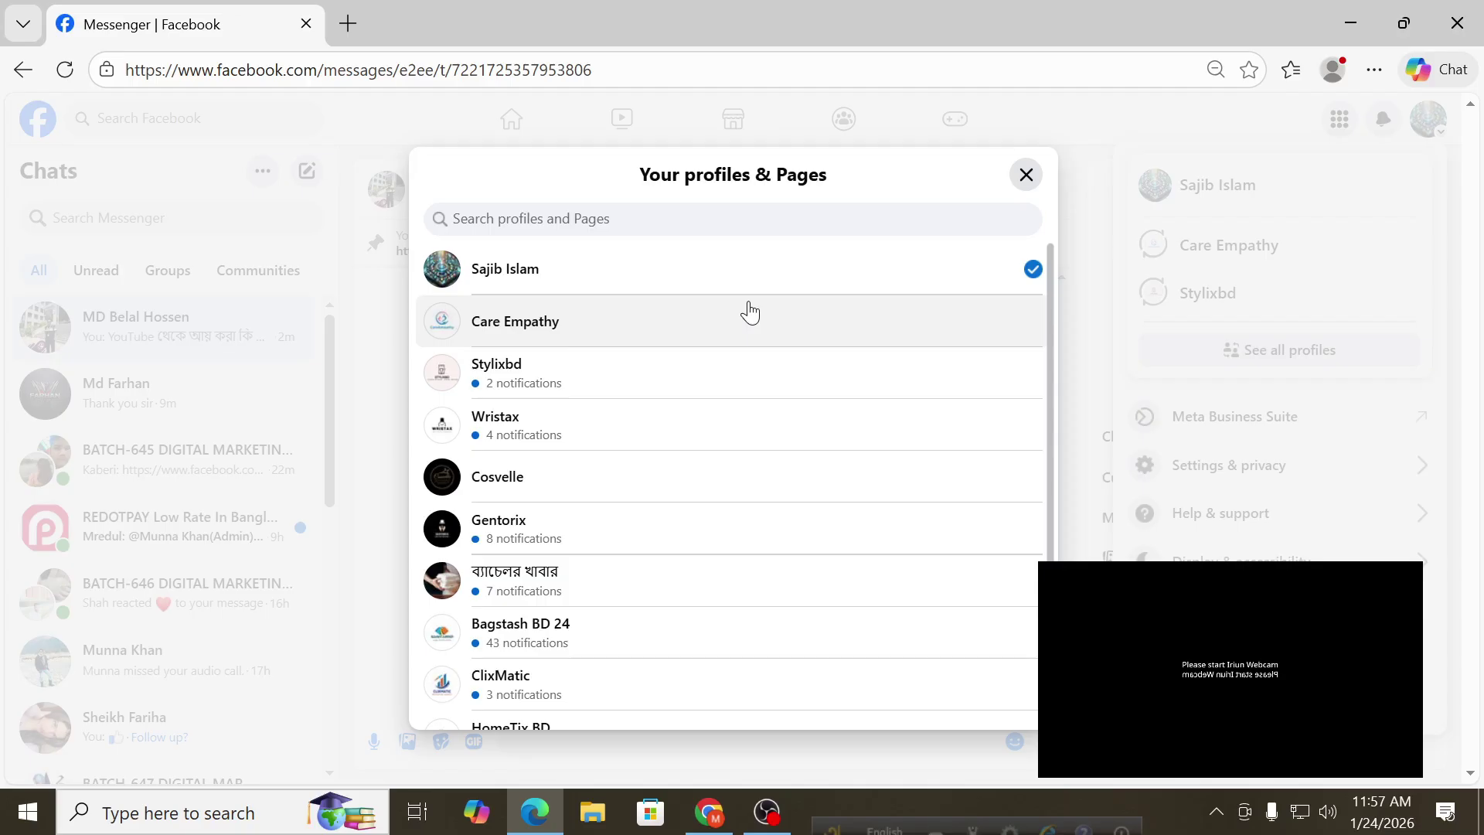
Act as the Cosvelle page and open its Beauty Store page with the skincare cover.
left_click(551, 489)
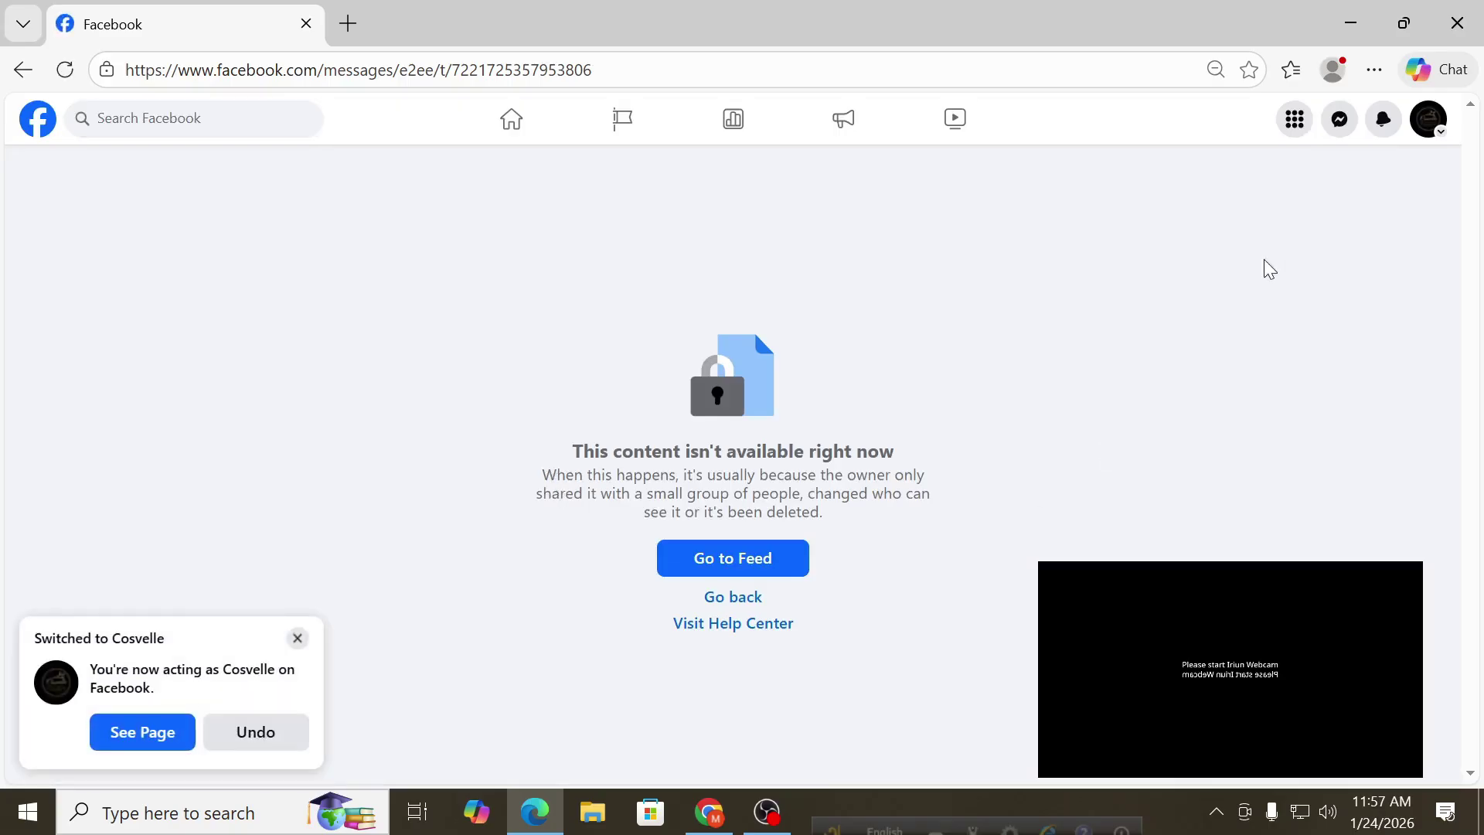
left_click(1428, 120)
left_click(1324, 195)
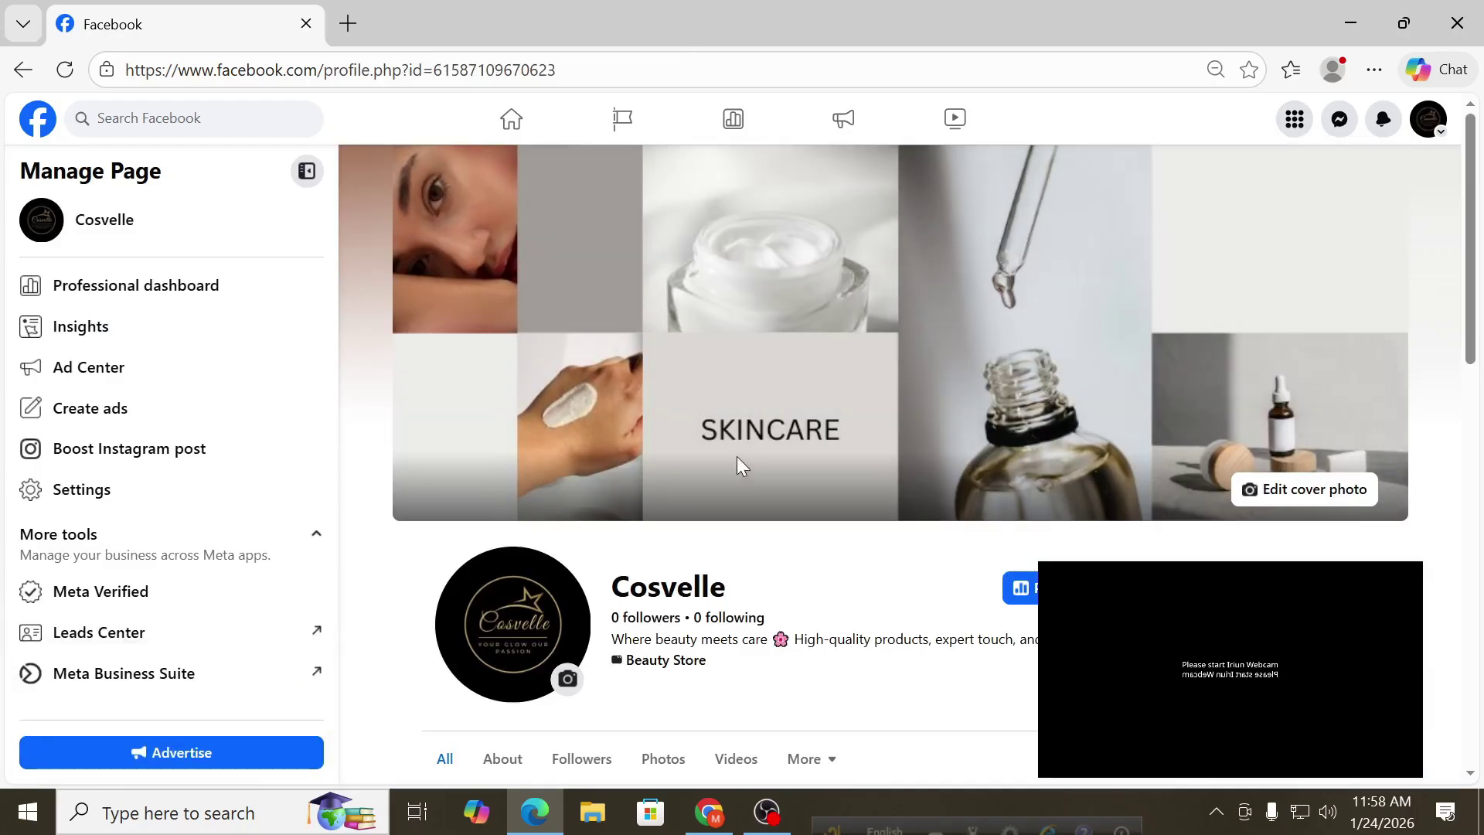
scroll(742, 468, "down", 1)
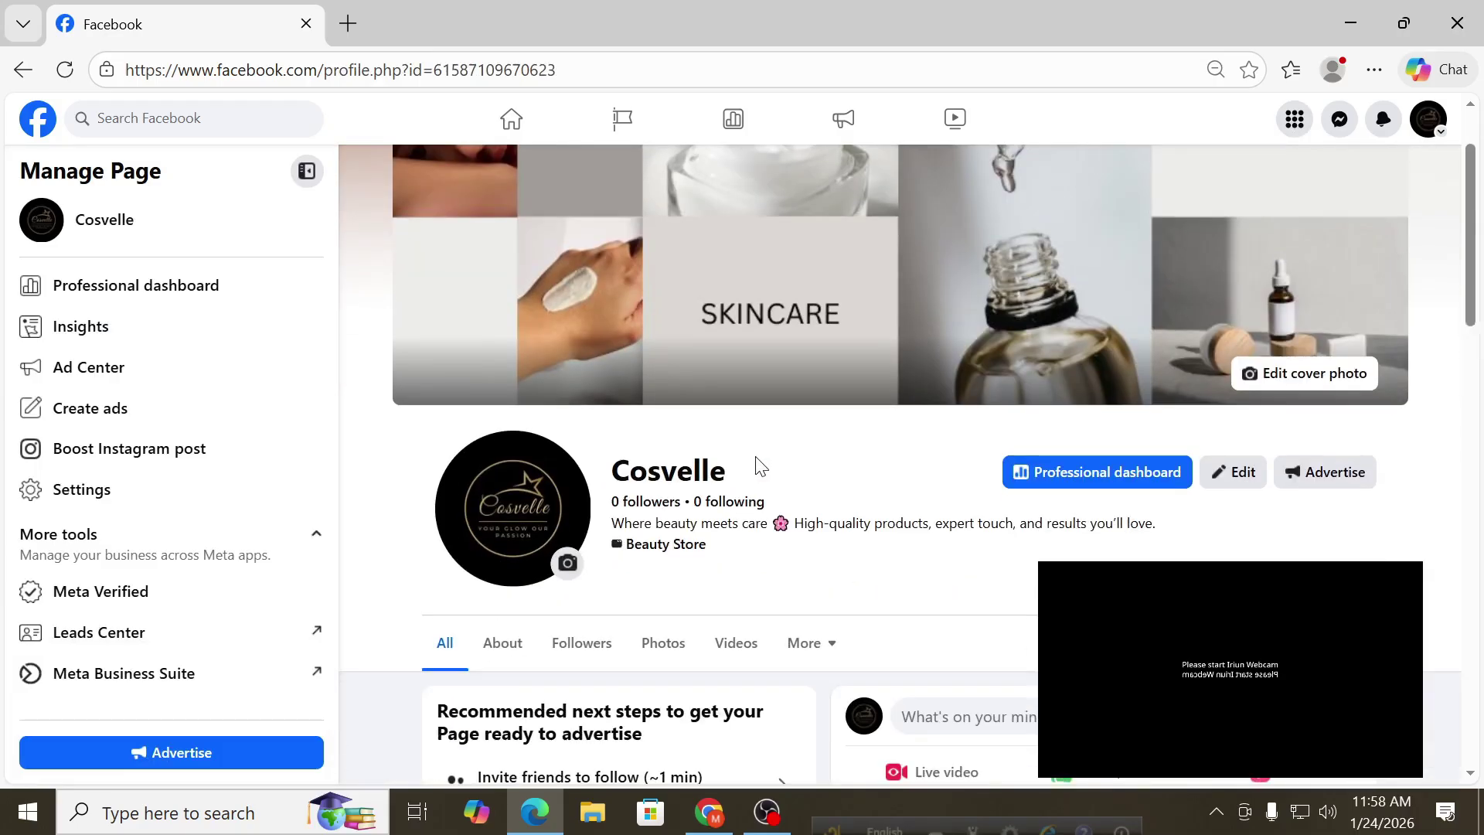
scroll(747, 464, "up", 1)
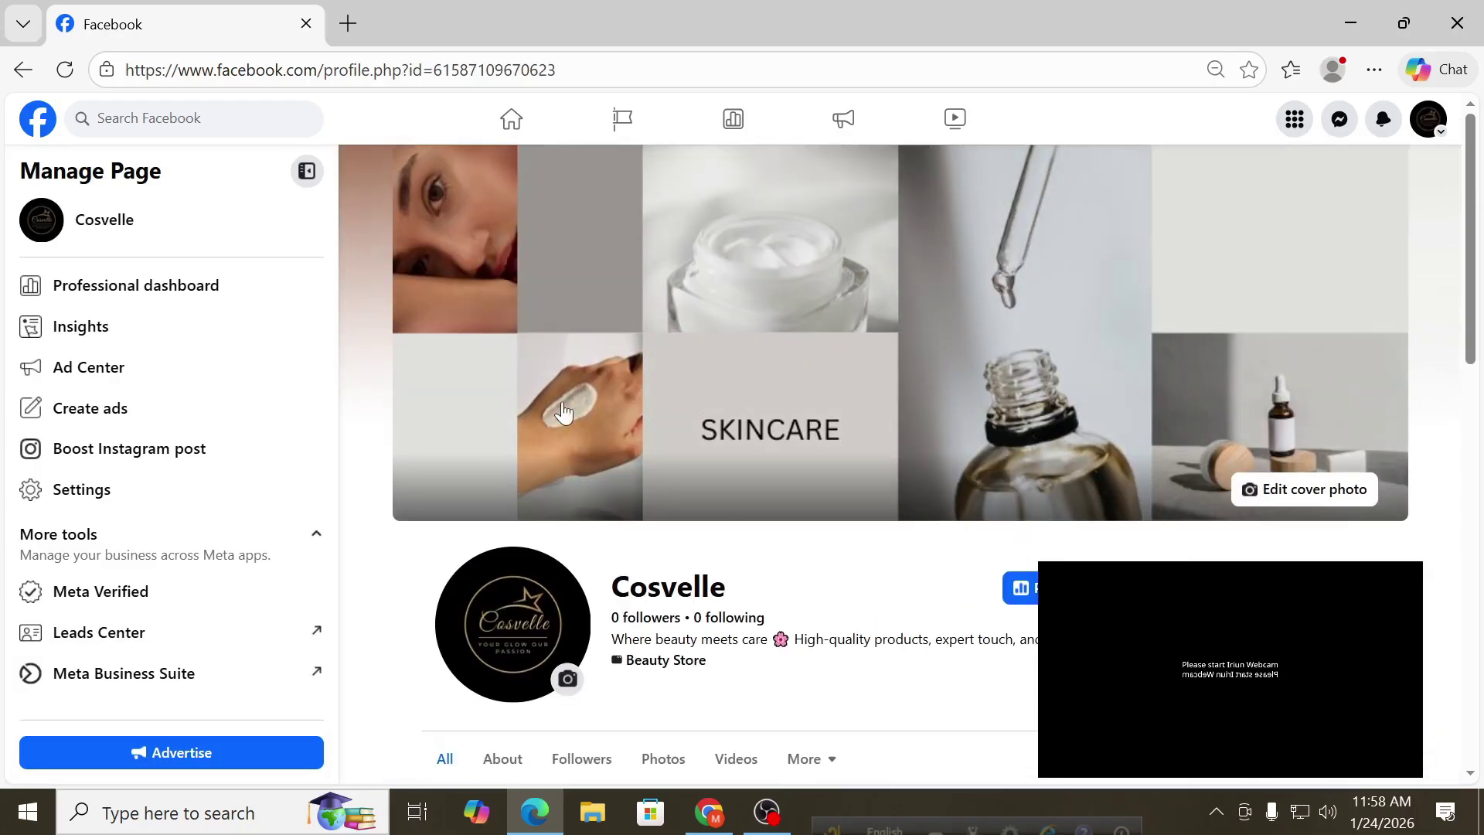
scroll(673, 490, "down", 1)
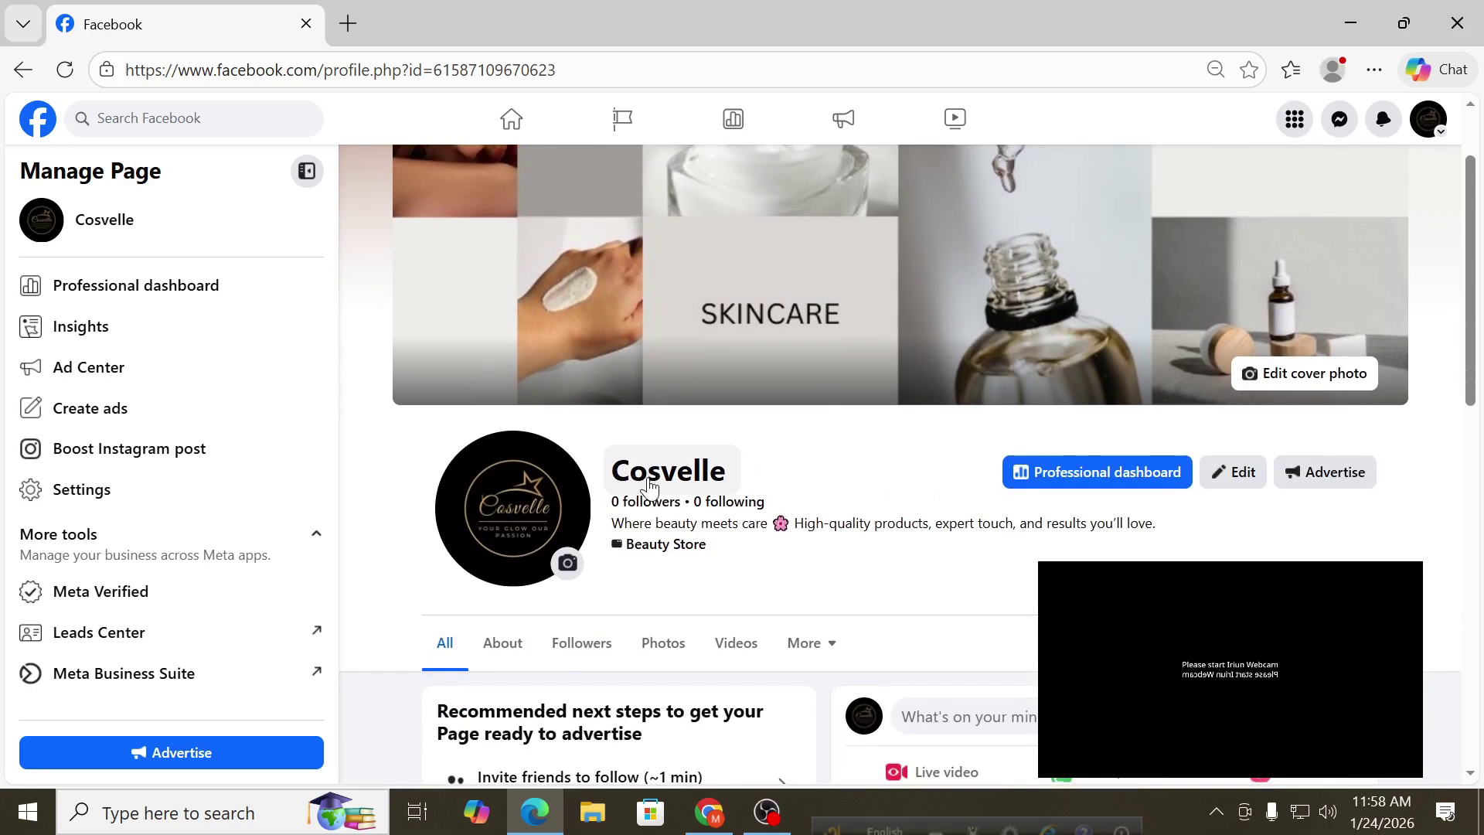
scroll(641, 495, "up", 1)
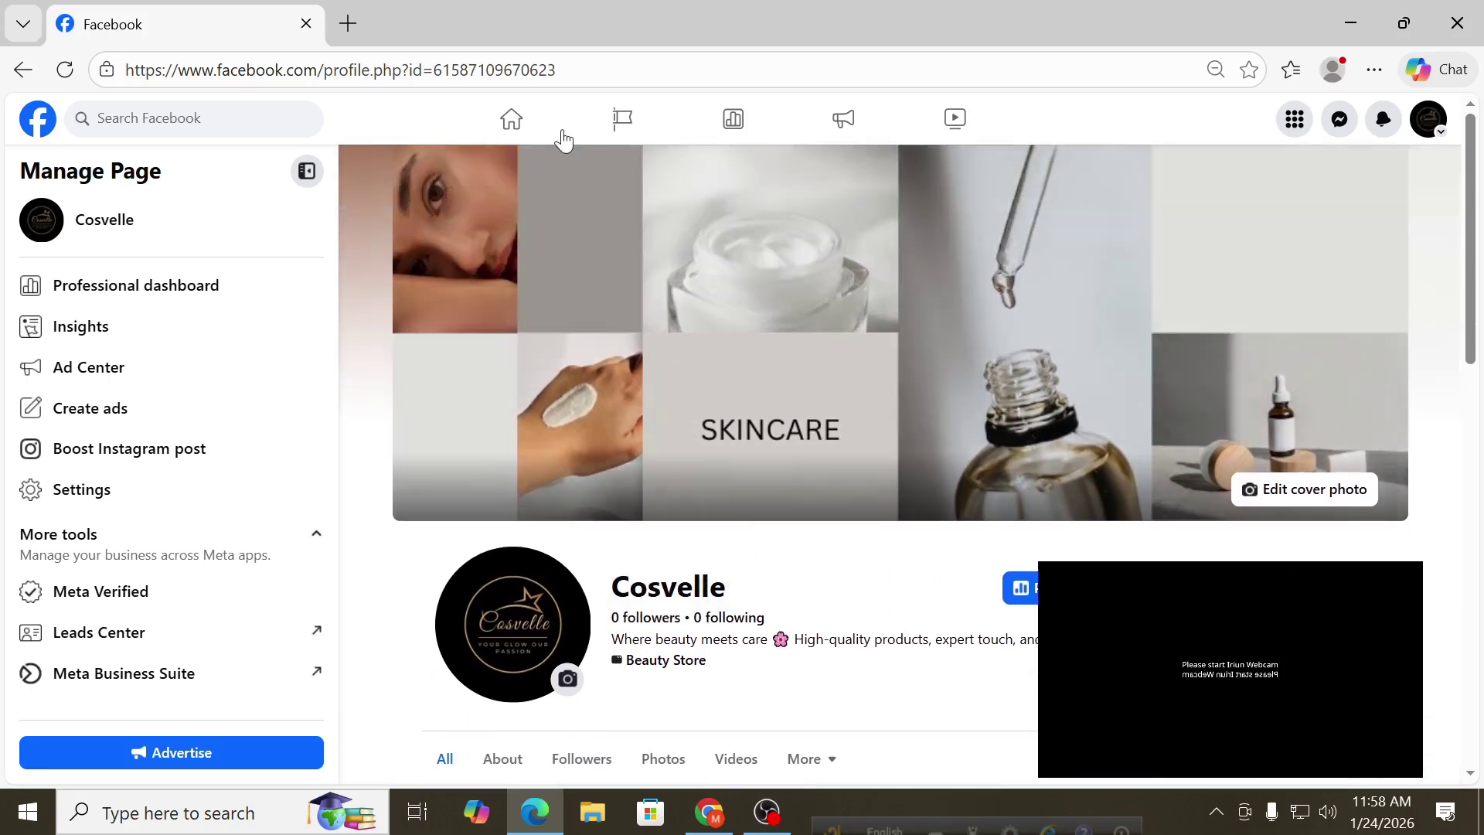
left_click(567, 69)
left_click_drag(555, 69, 325, 65)
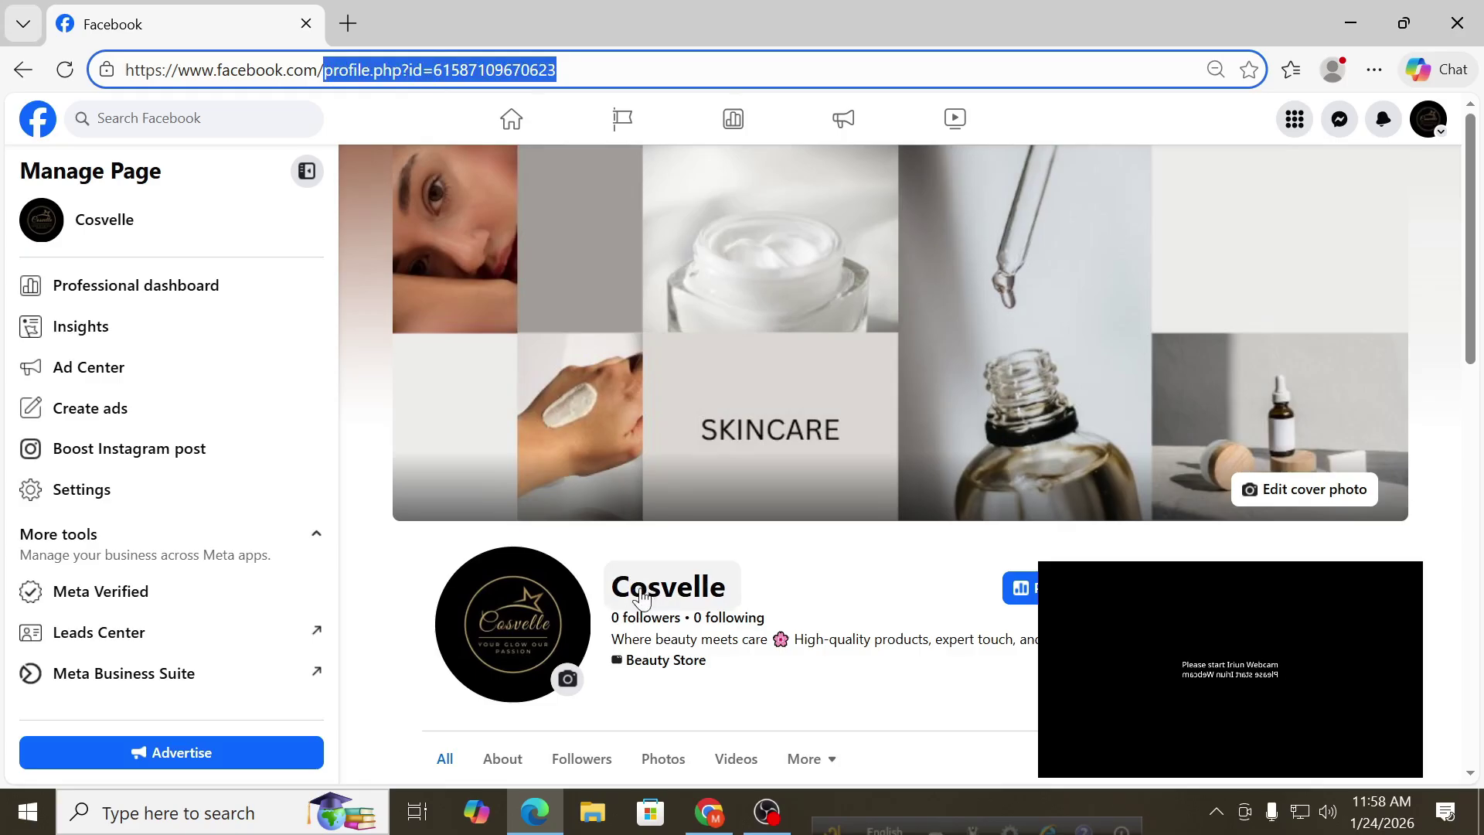
scroll(630, 534, "down", 4)
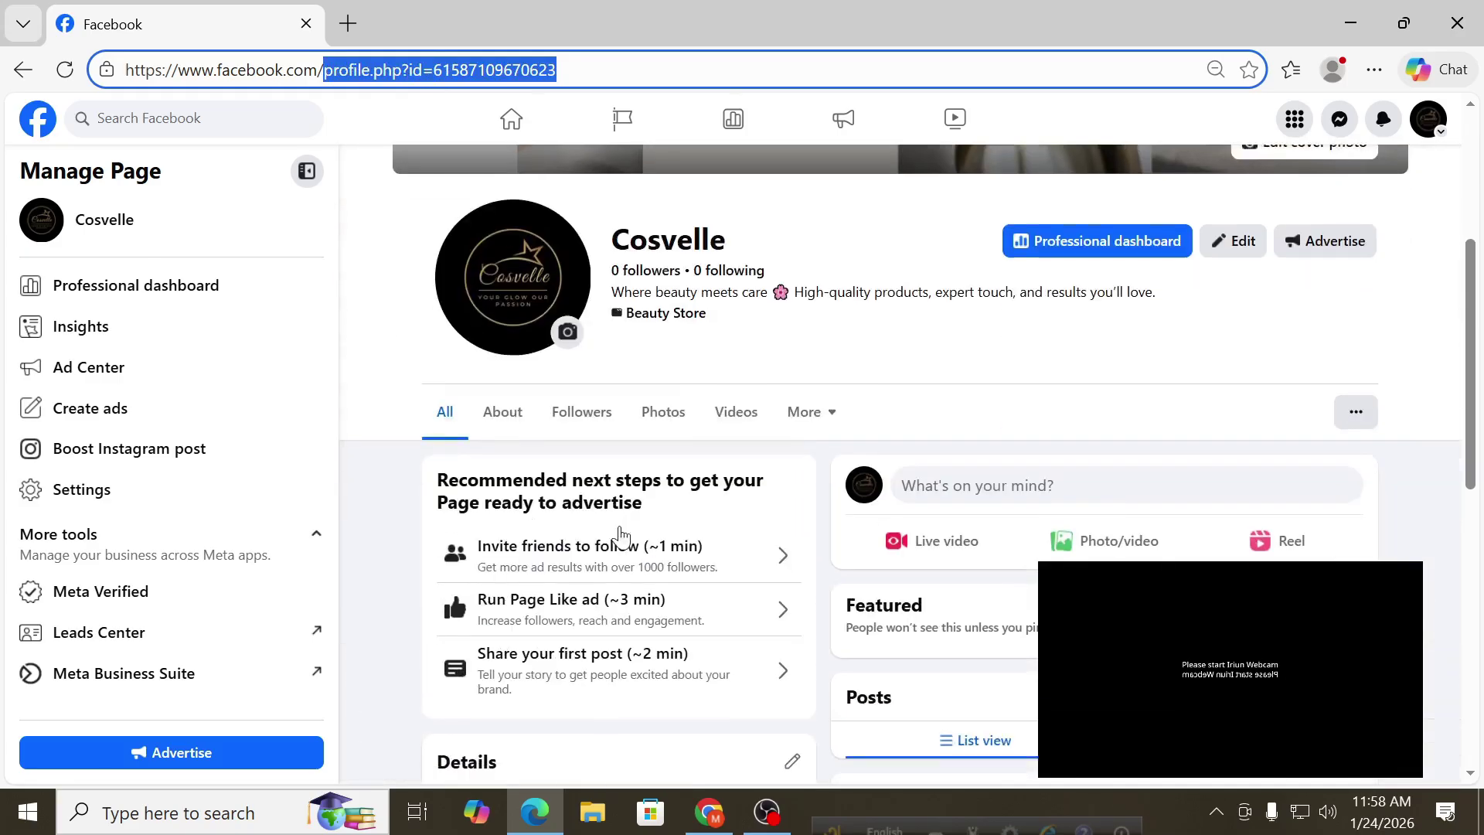
scroll(619, 535, "down", 3)
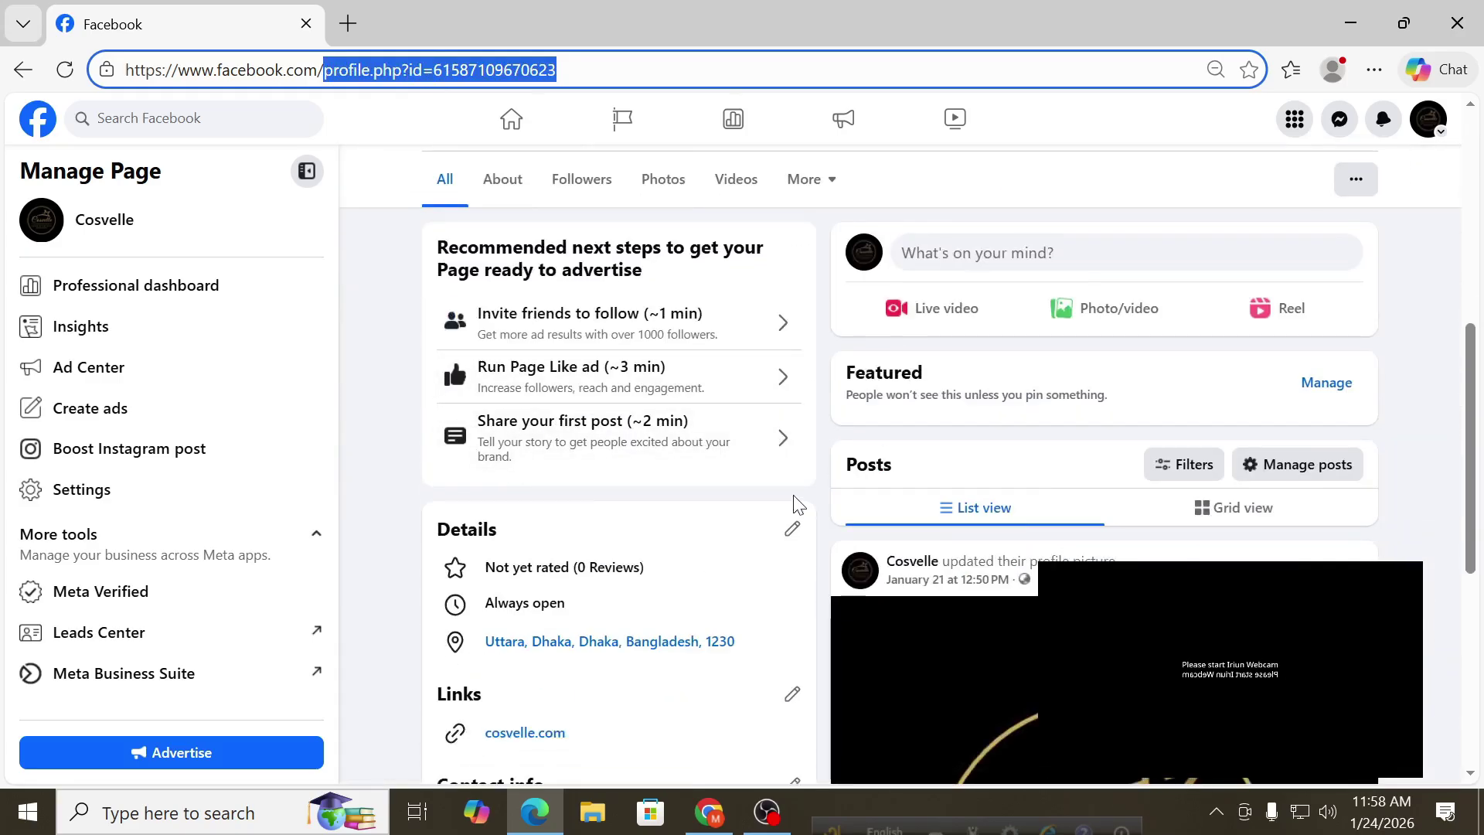
scroll(591, 479, "up", 4)
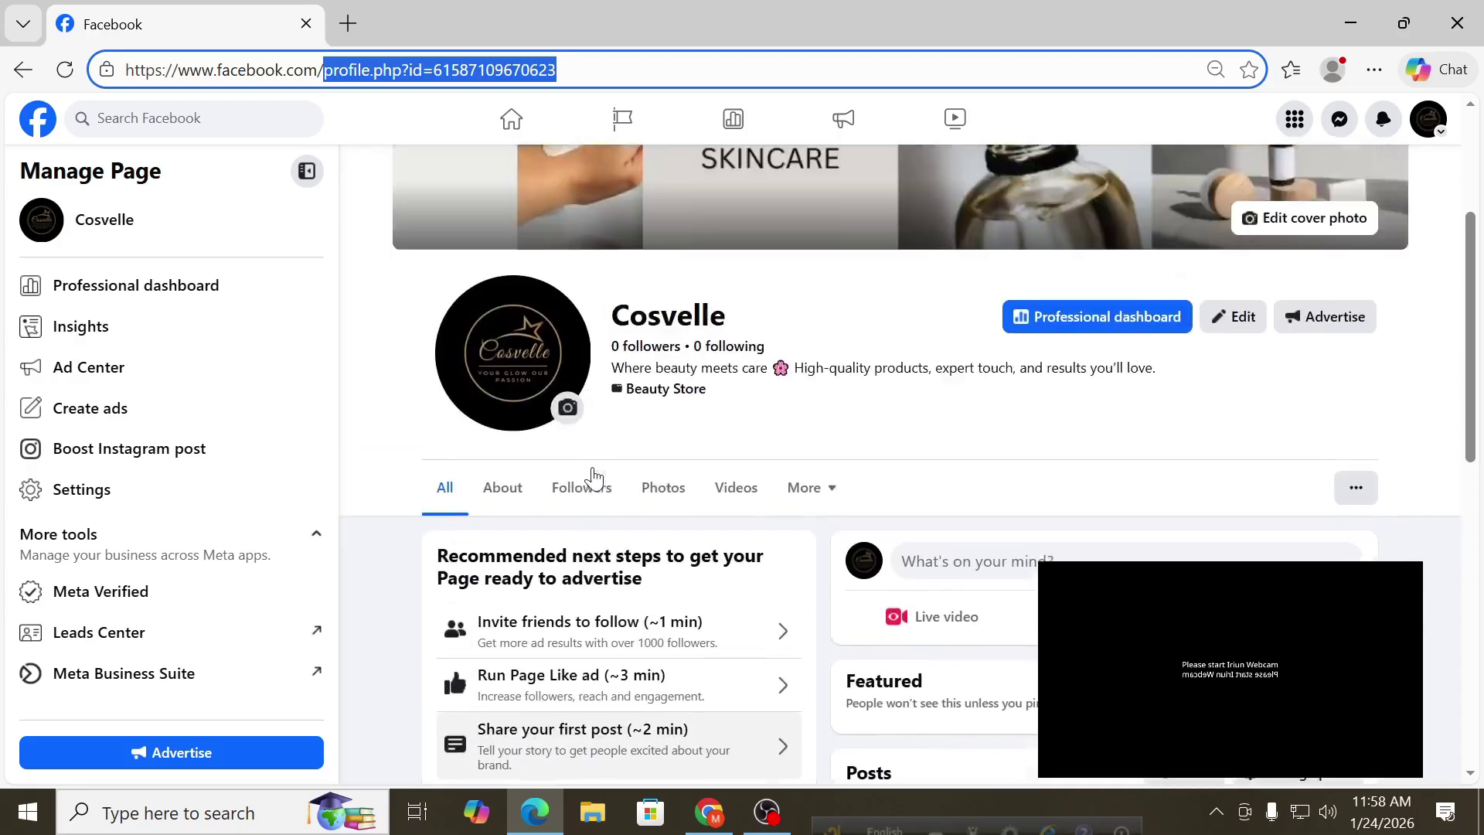
scroll(593, 479, "up", 3)
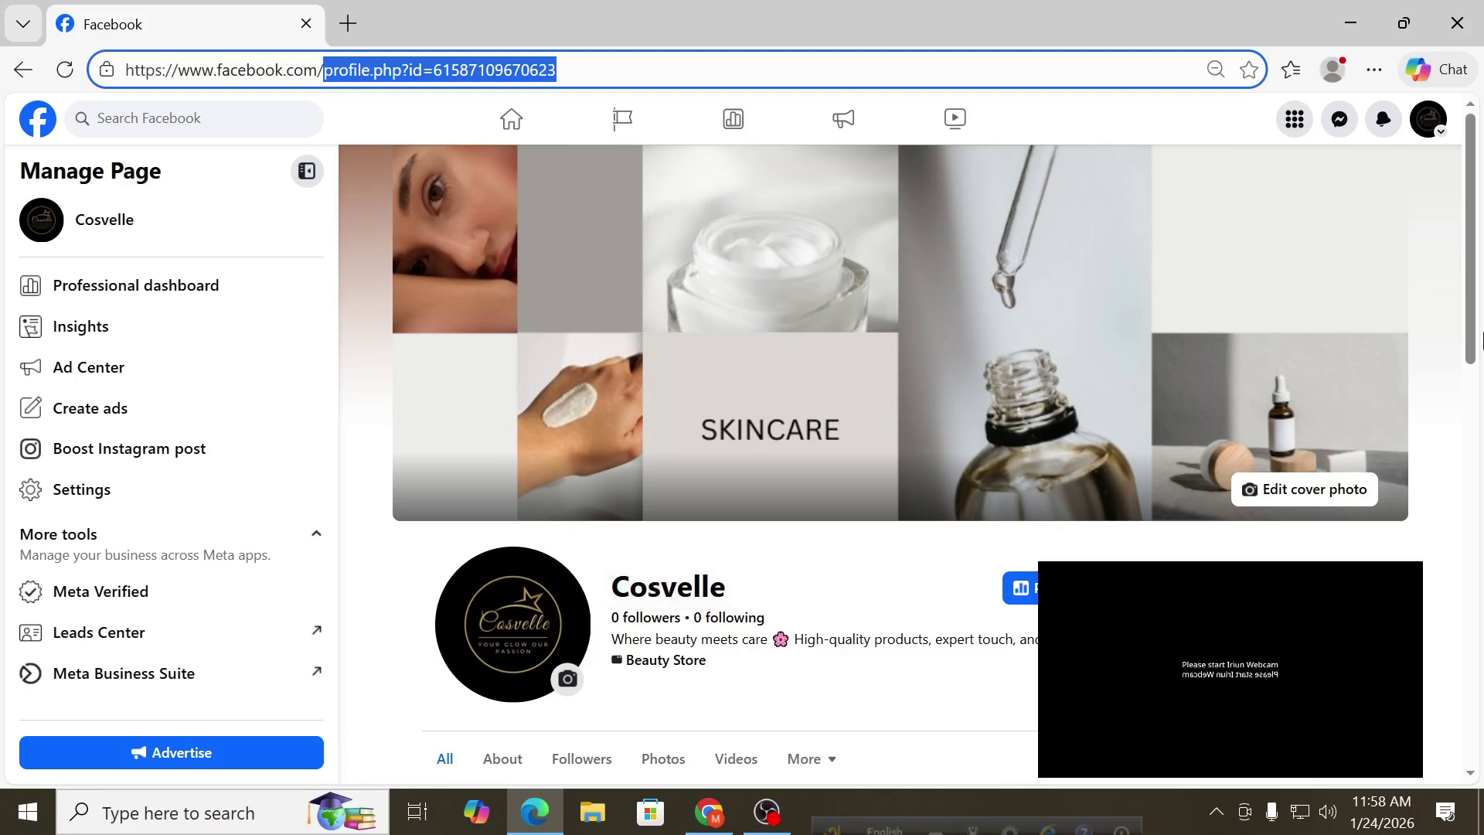
left_click(1432, 124)
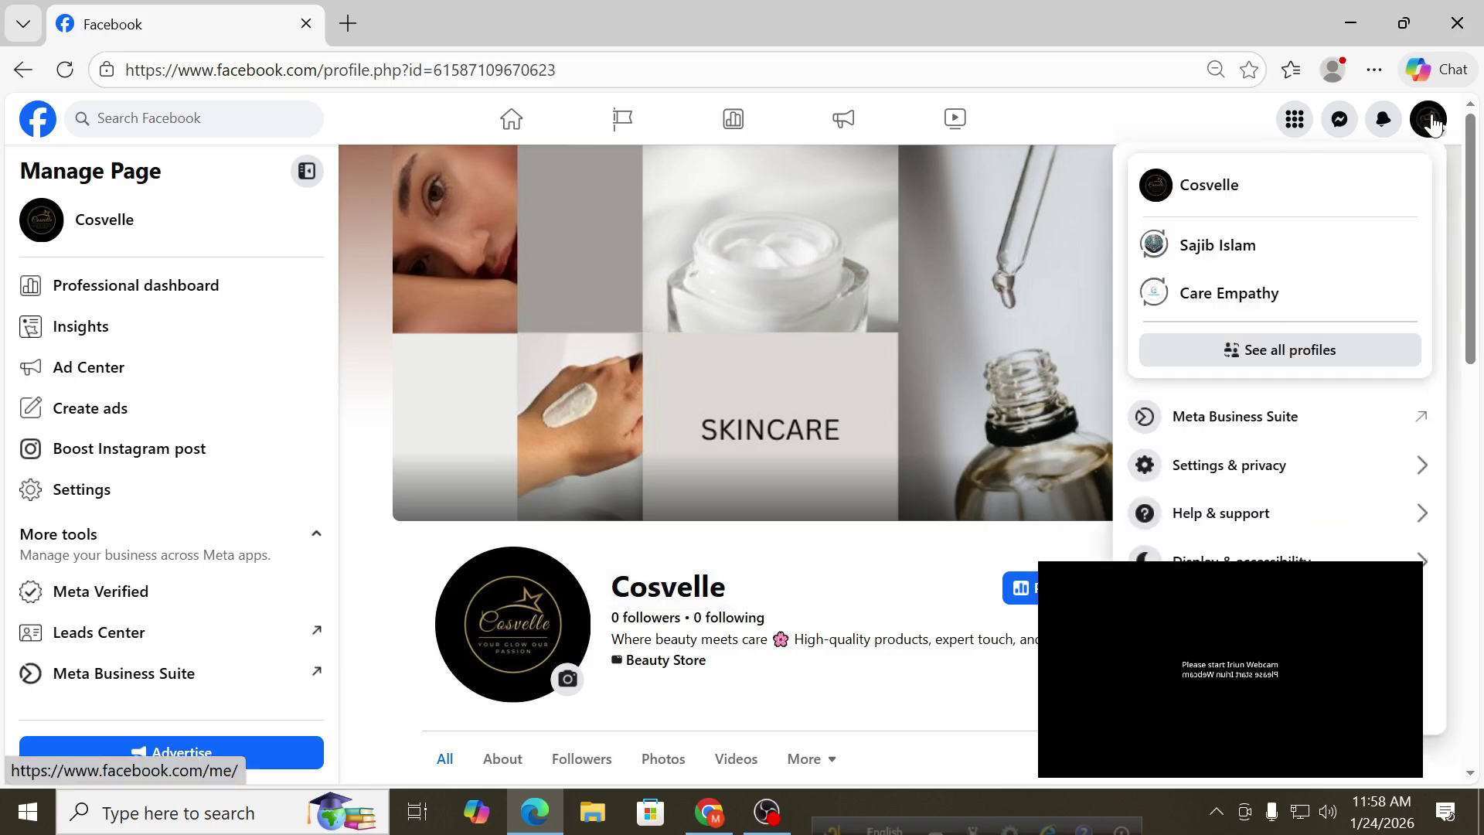
Open the Cosvelle professional dashboard, dismiss its welcome message, and go to Settings.
left_click(1029, 593)
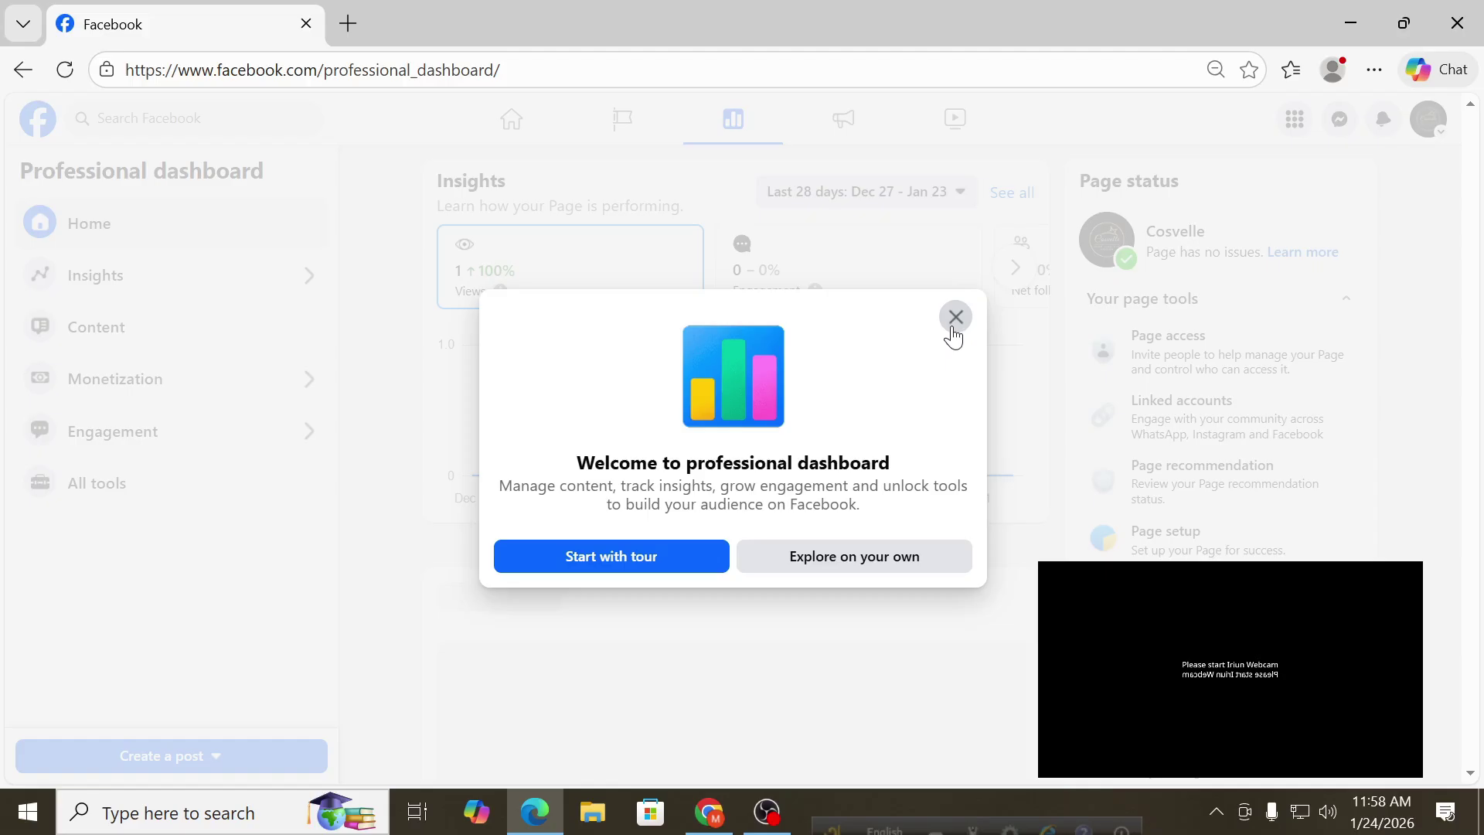
left_click(956, 317)
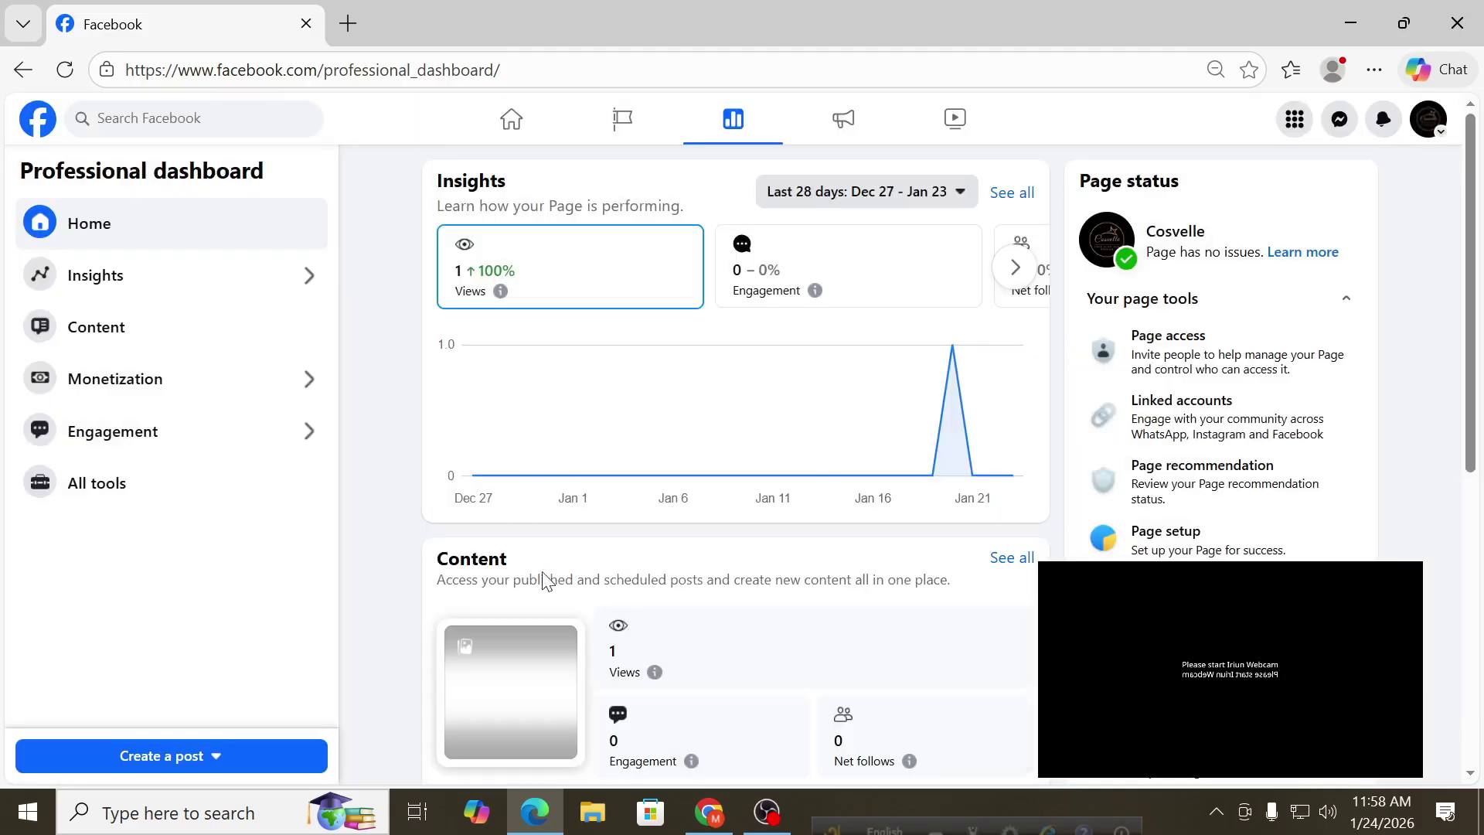
left_click(1426, 121)
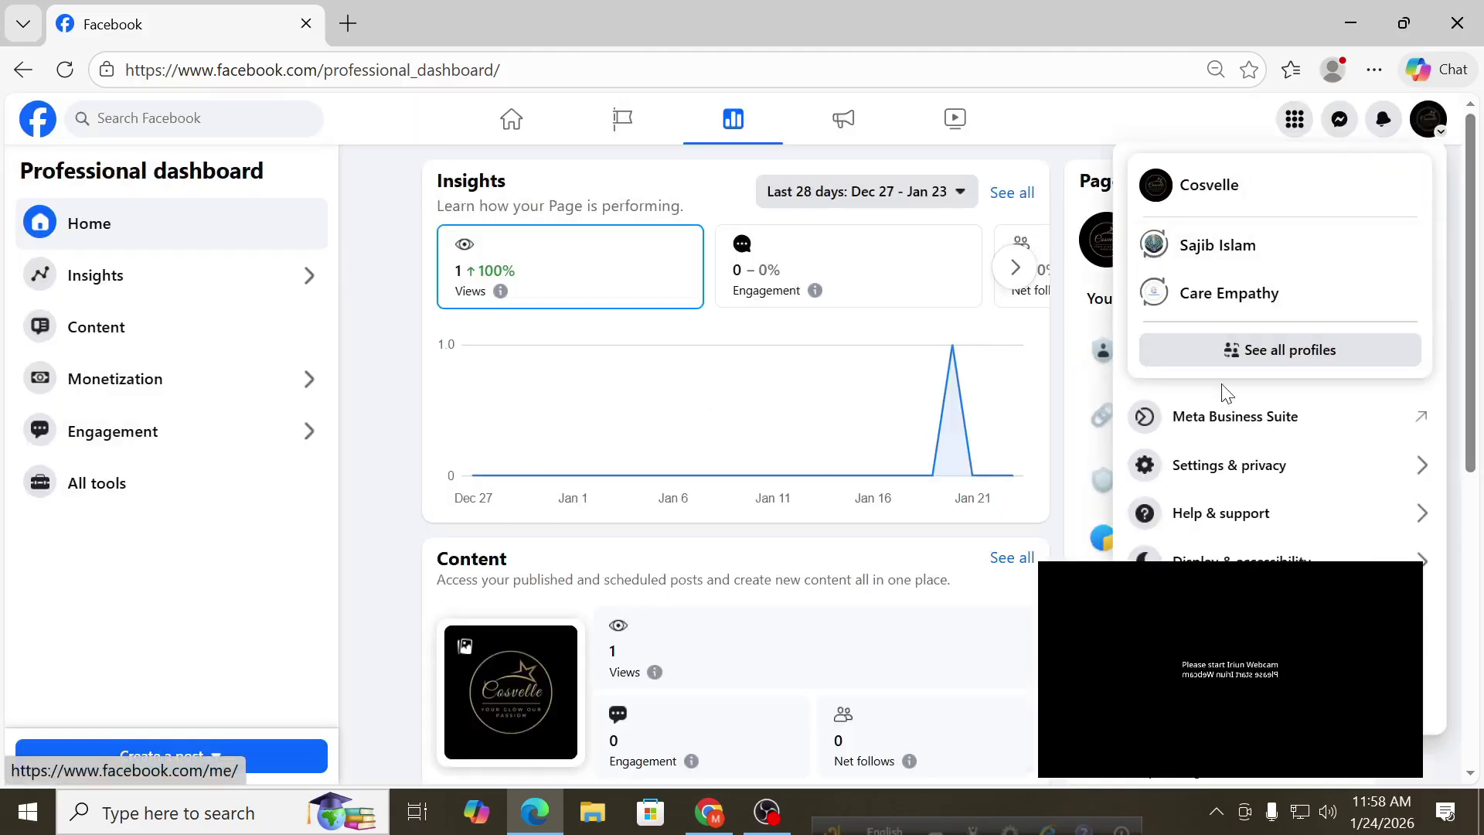
left_click(1200, 467)
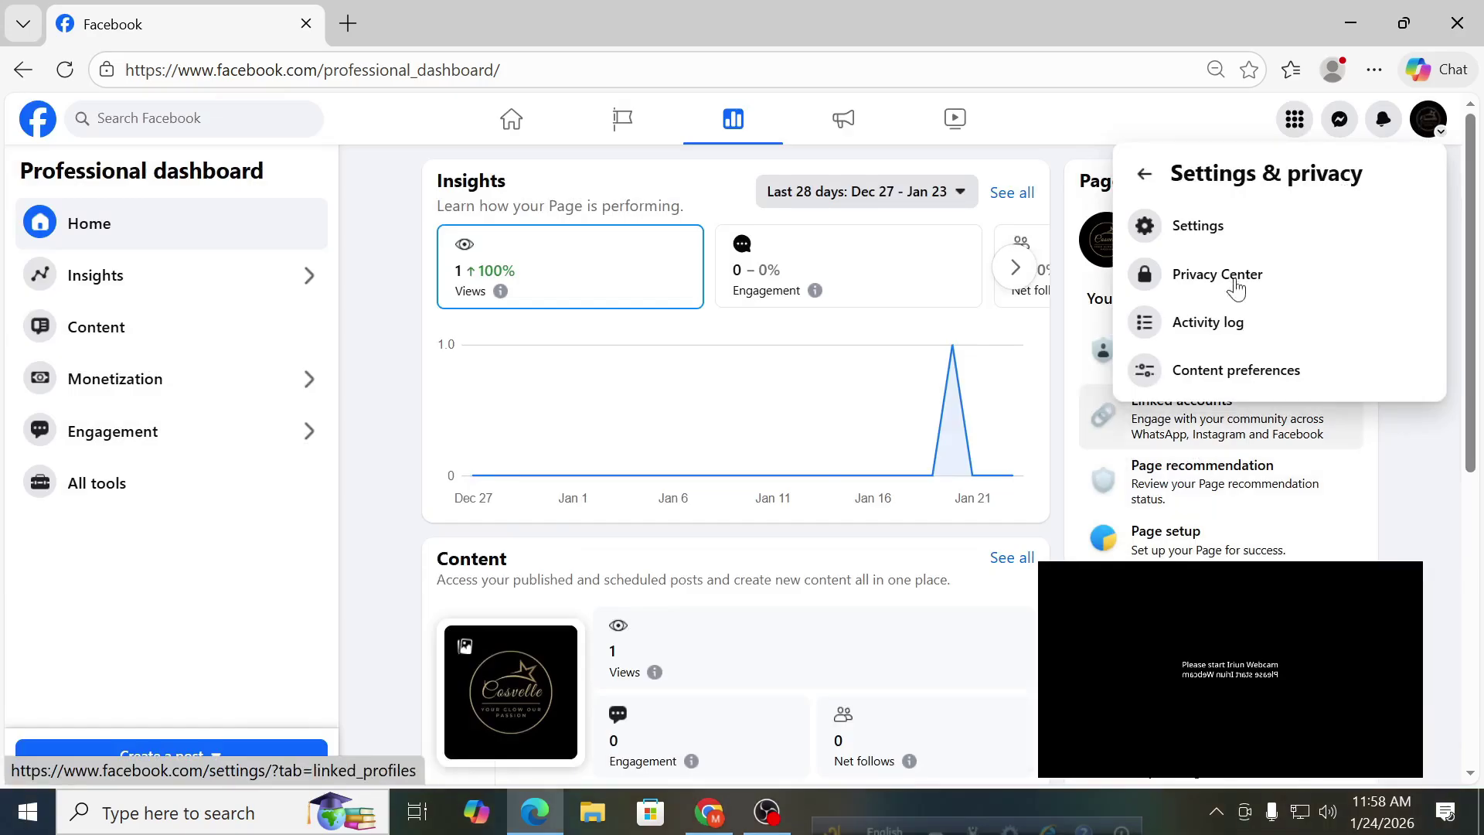
left_click(1227, 228)
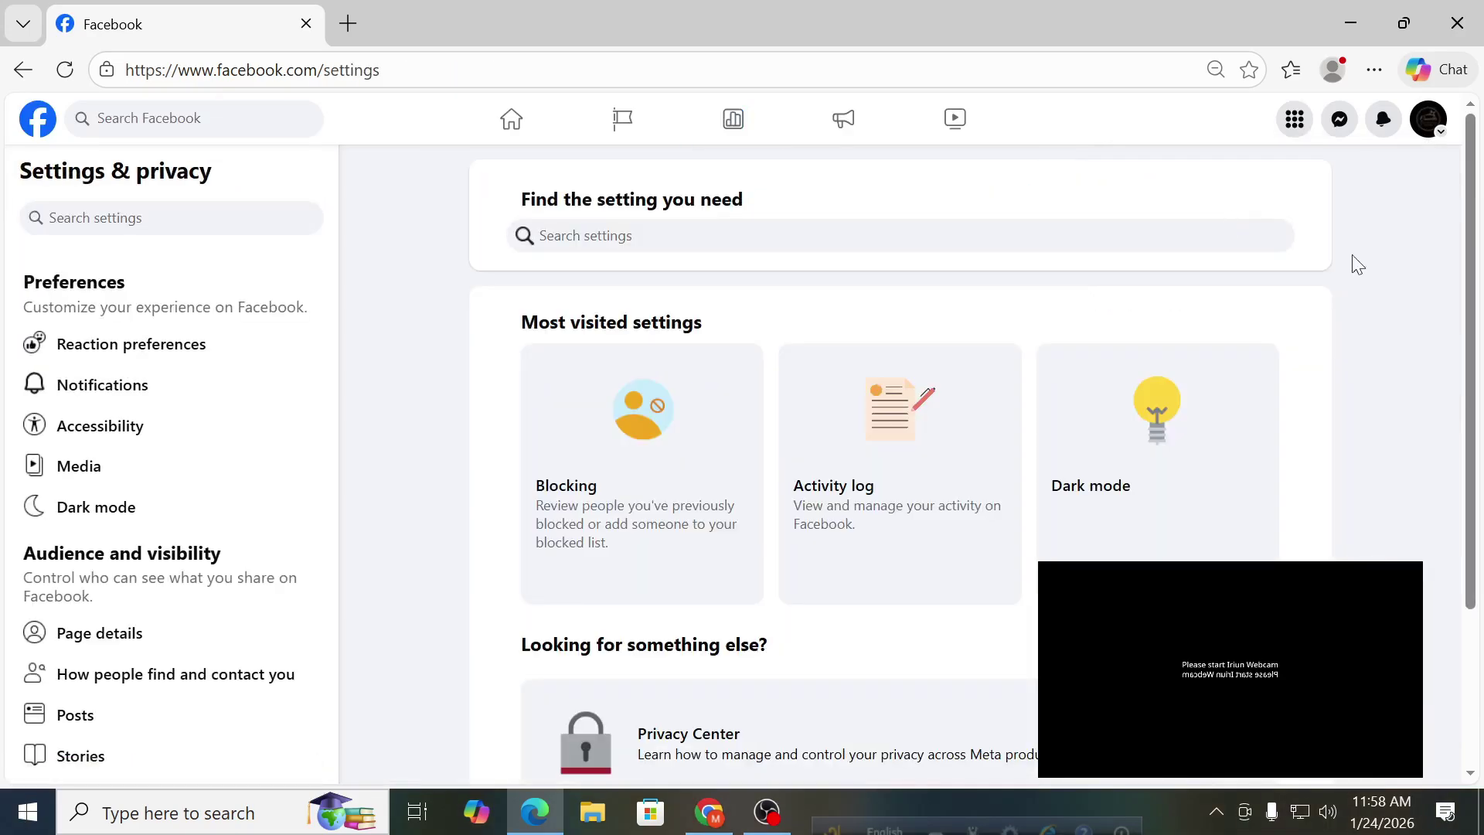
Open Page setup and bring up the page's Name and username settings.
scroll(154, 616, "down", 2)
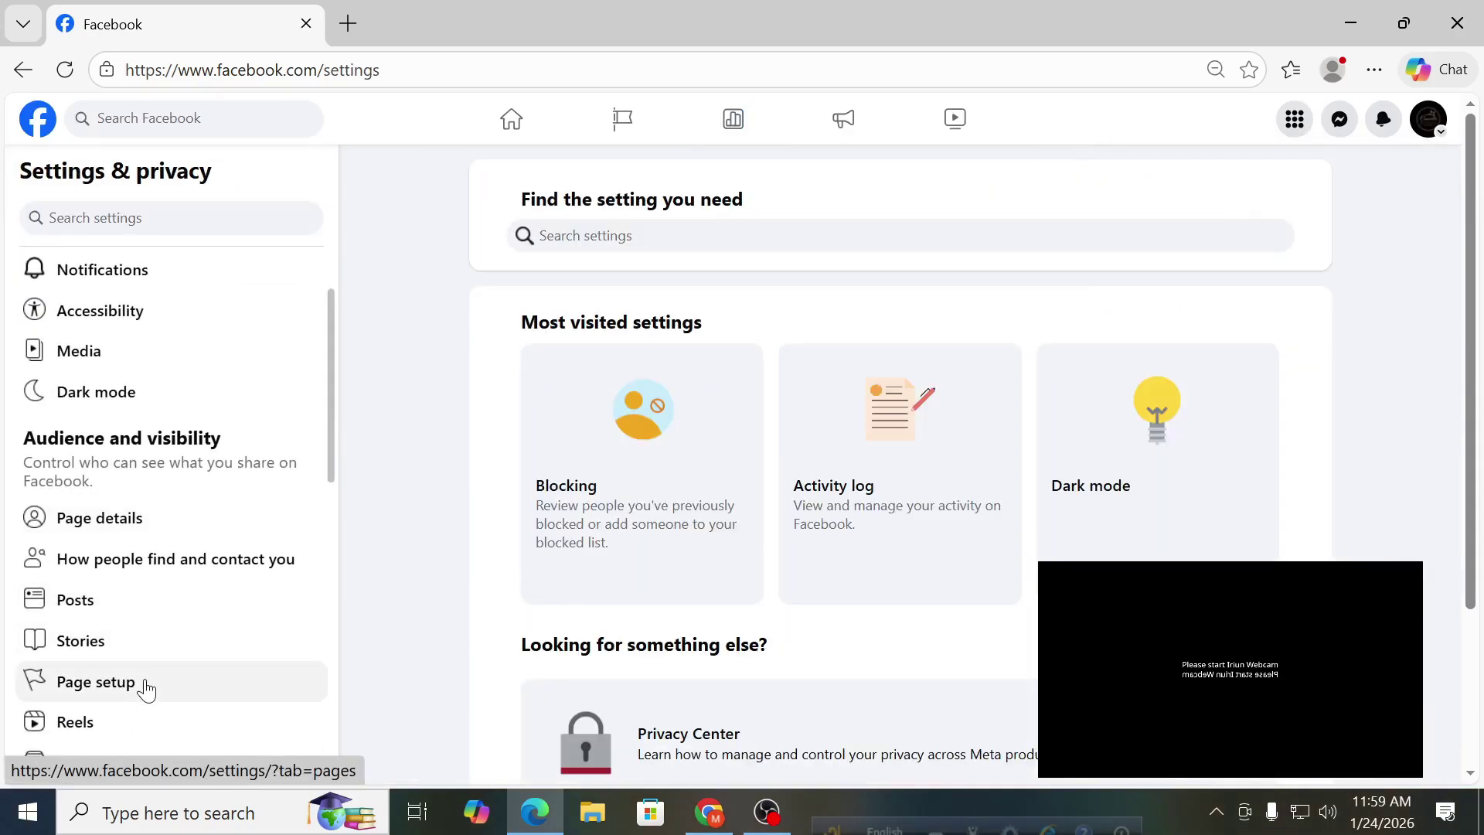
left_click(144, 684)
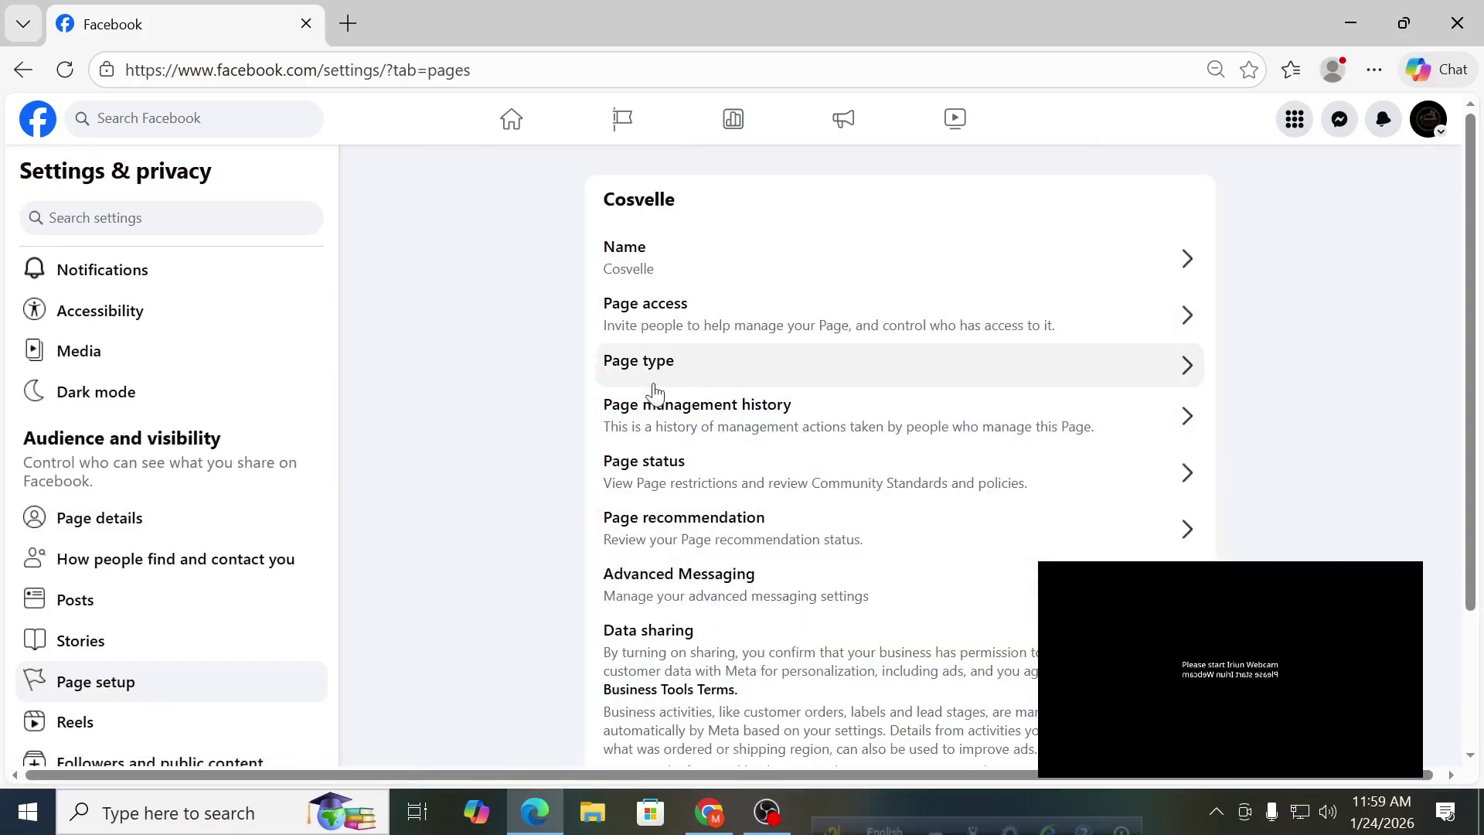
left_click(654, 267)
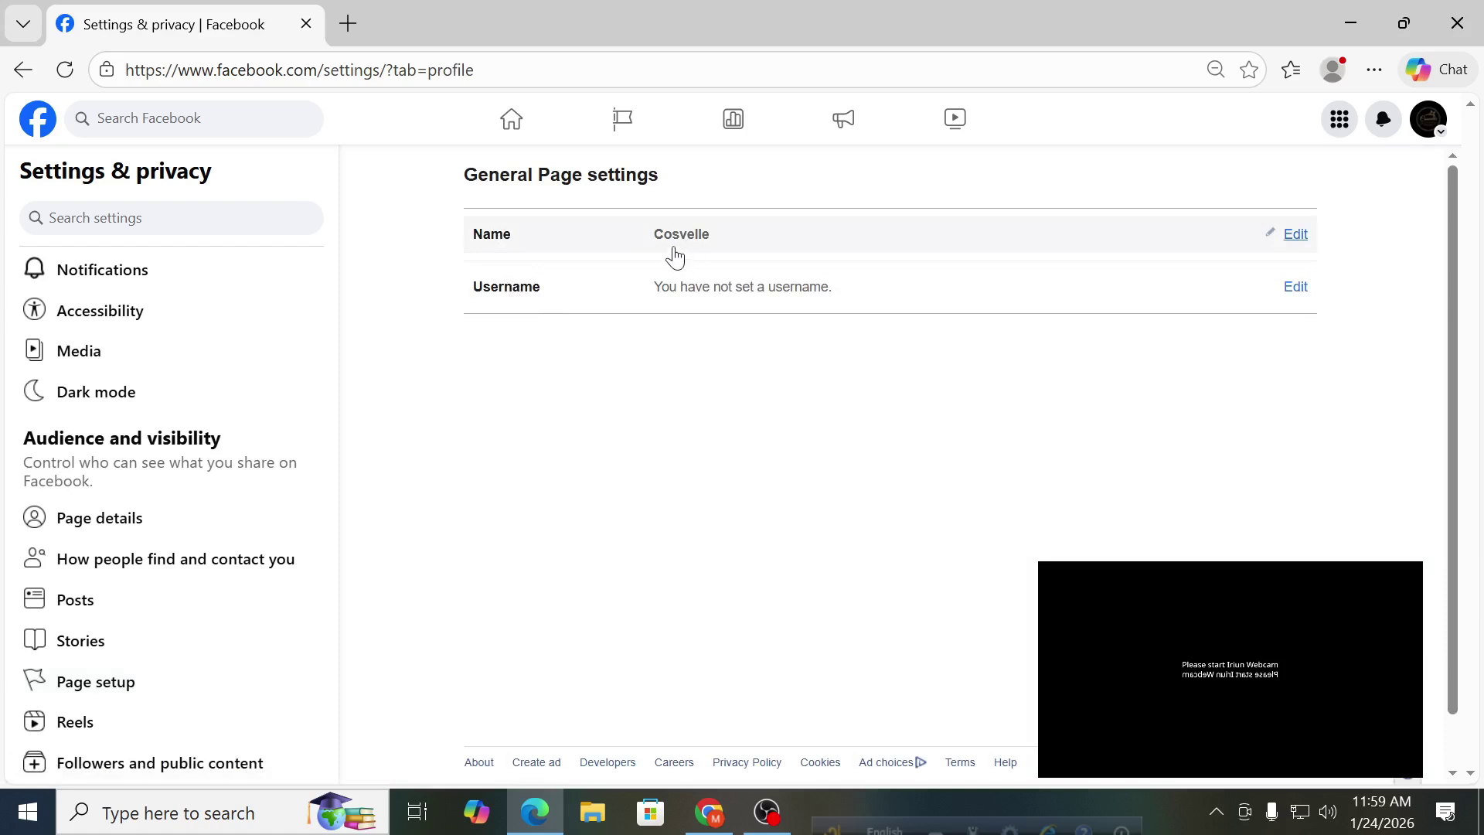
Open the name editor and review the Cosvelle name and 60-day change notice, leaving it unchanged.
left_click(1295, 235)
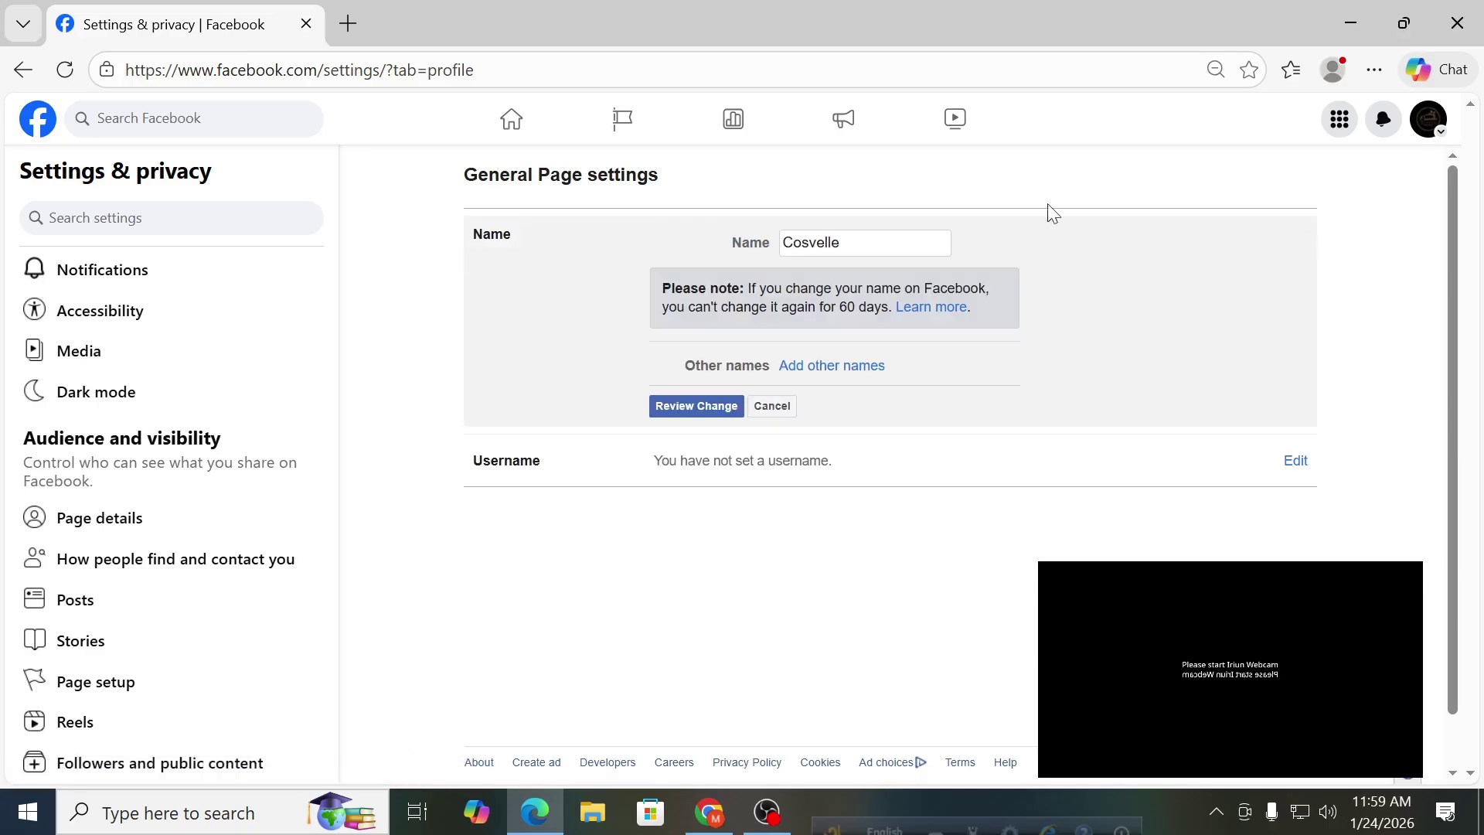
left_click_drag(869, 245, 784, 242)
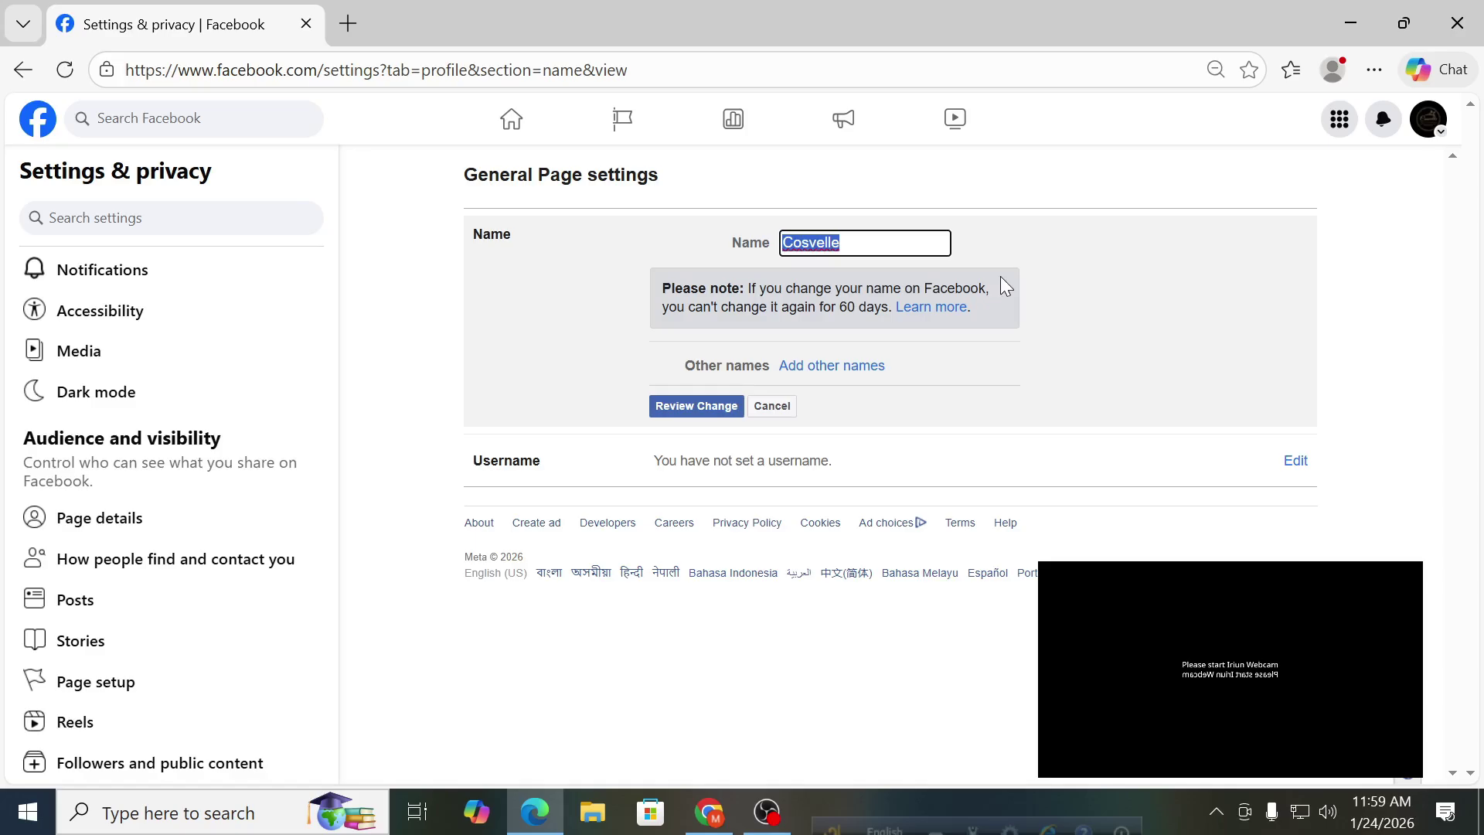
left_click_drag(892, 308, 749, 293)
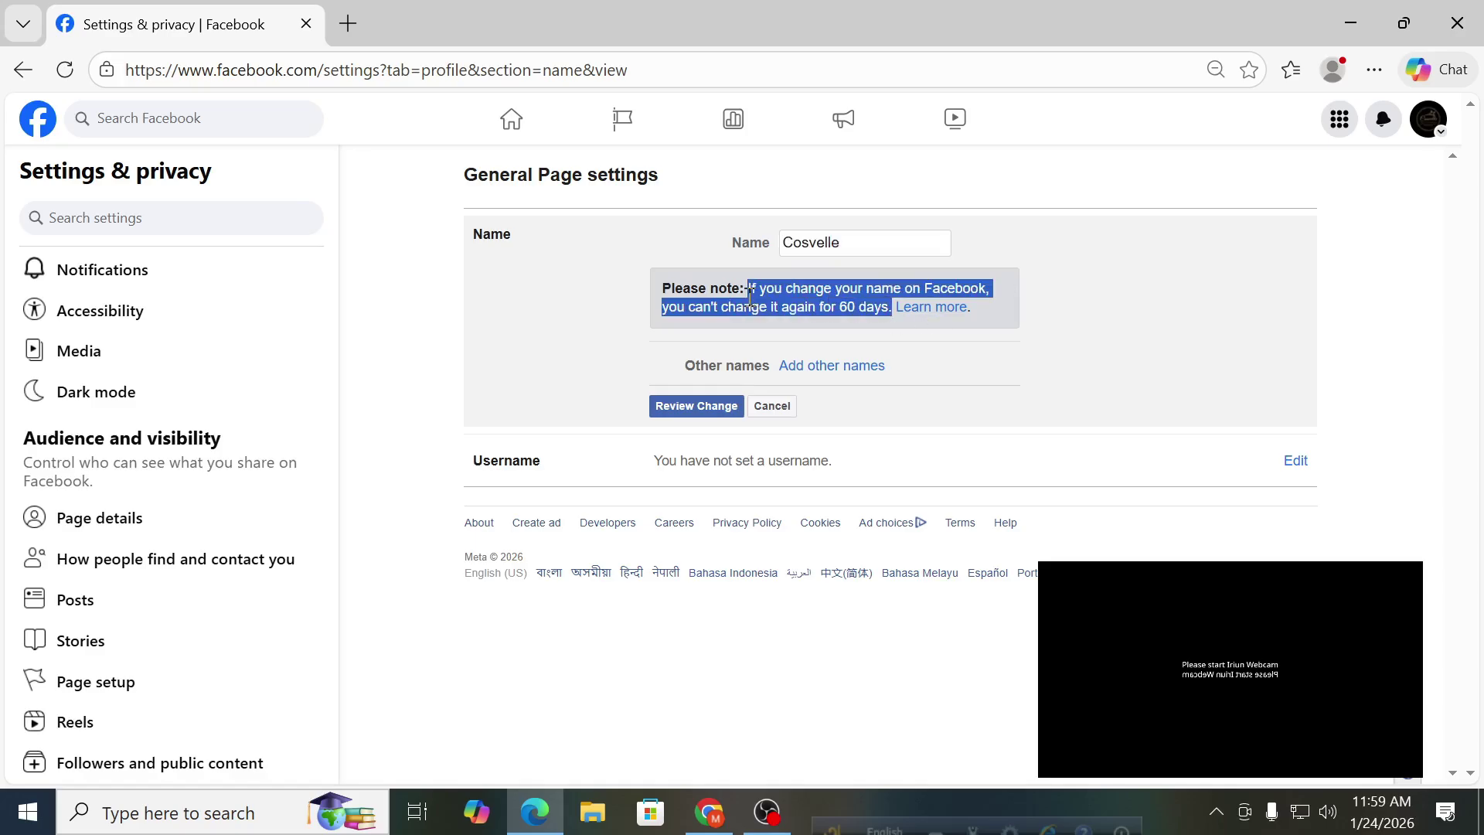
left_click(865, 241)
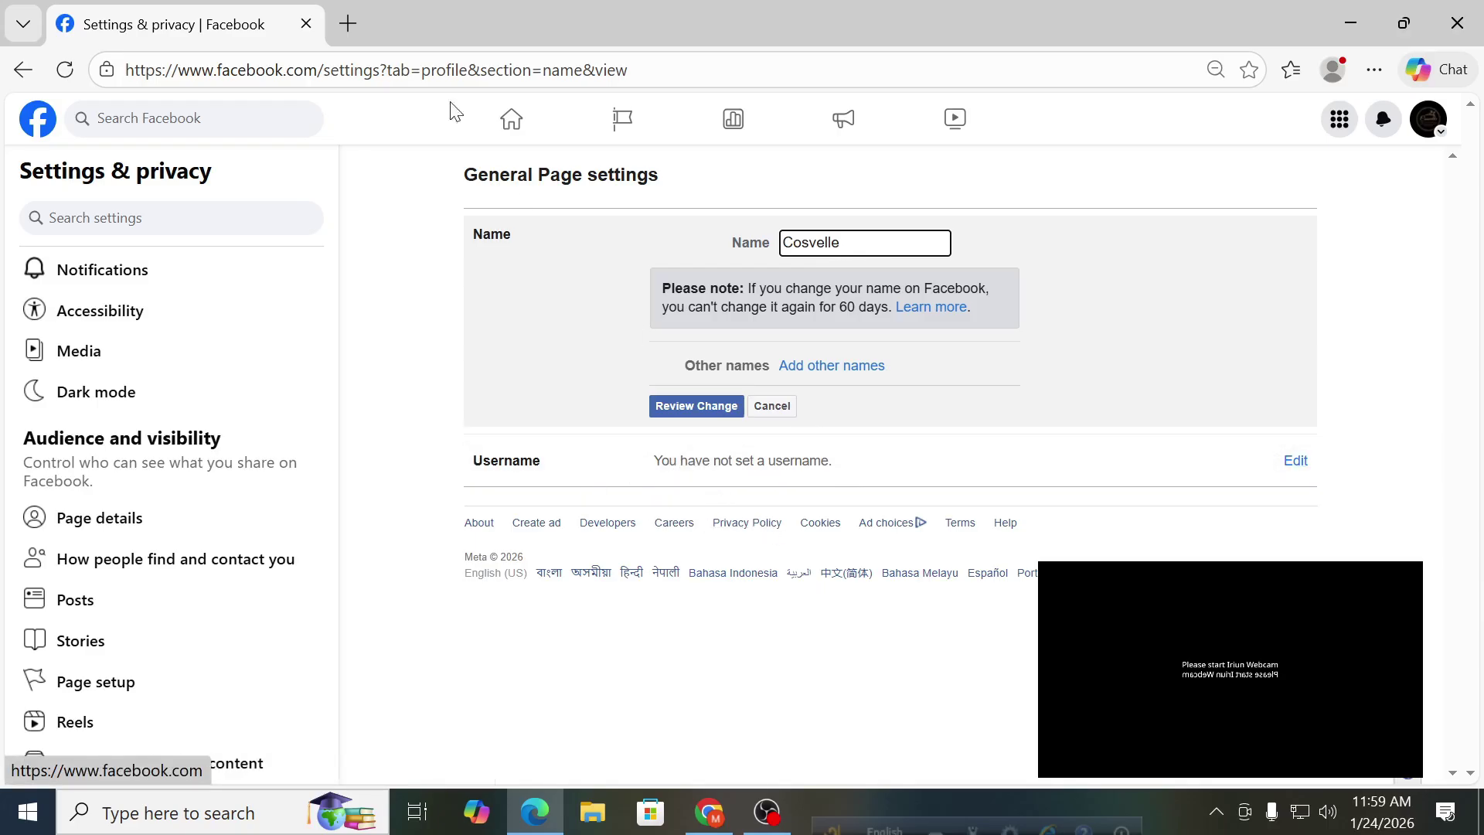
left_click_drag(643, 72, 127, 81)
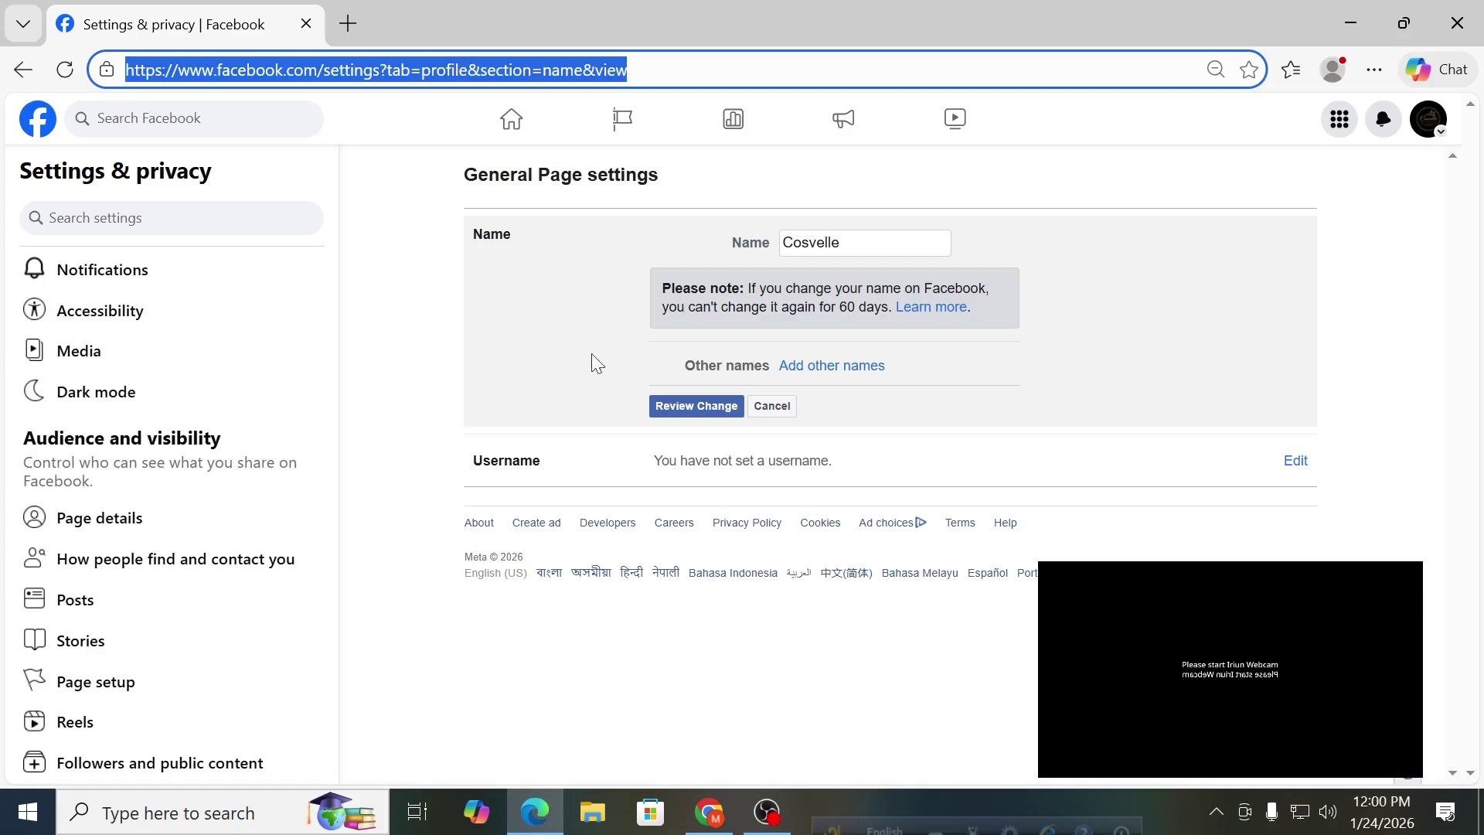
Enter the username cosvellebd, extending the unavailable cosvelle with 'bd'.
left_click(1302, 467)
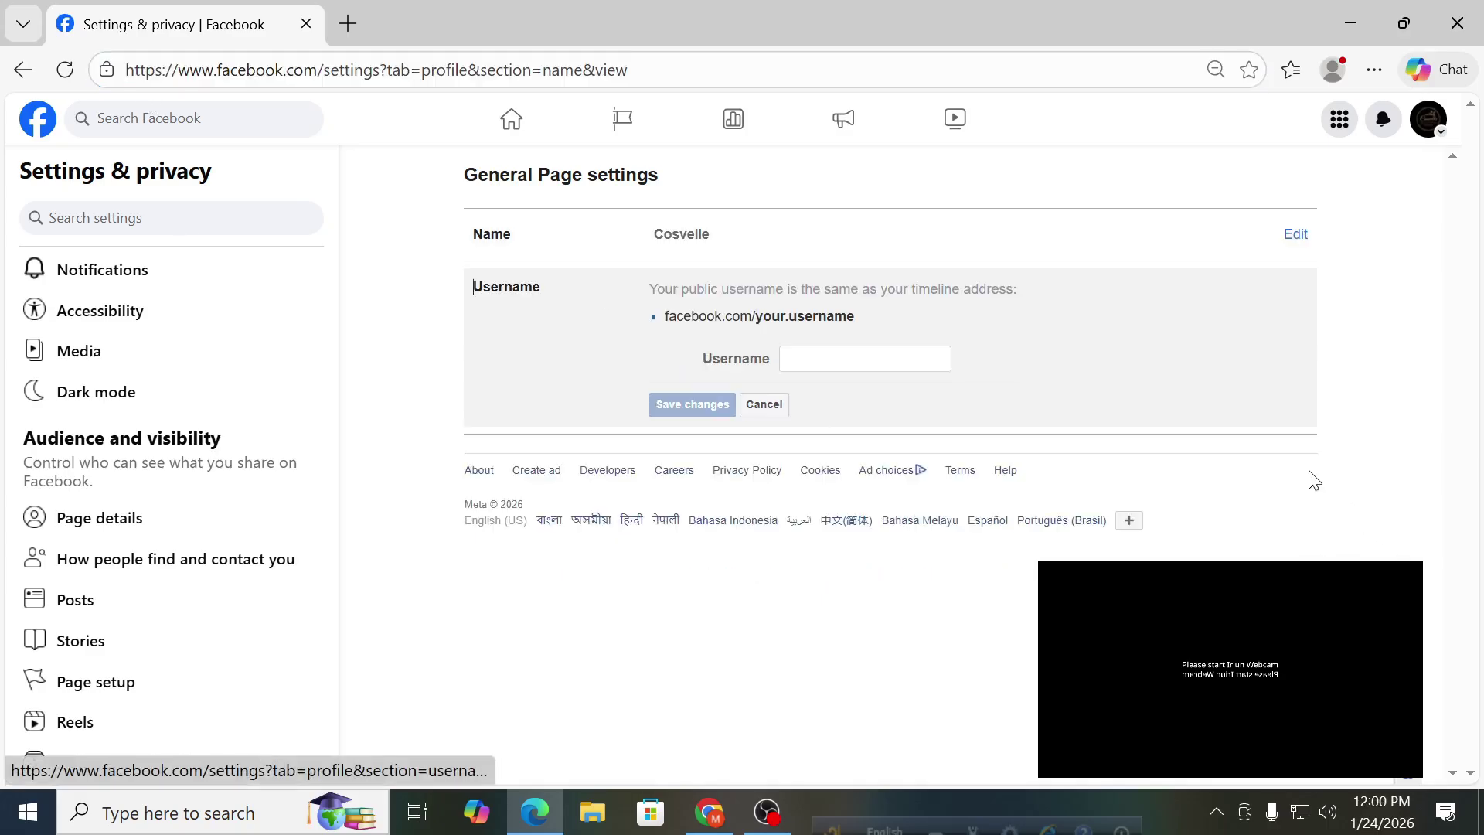
left_click(854, 364)
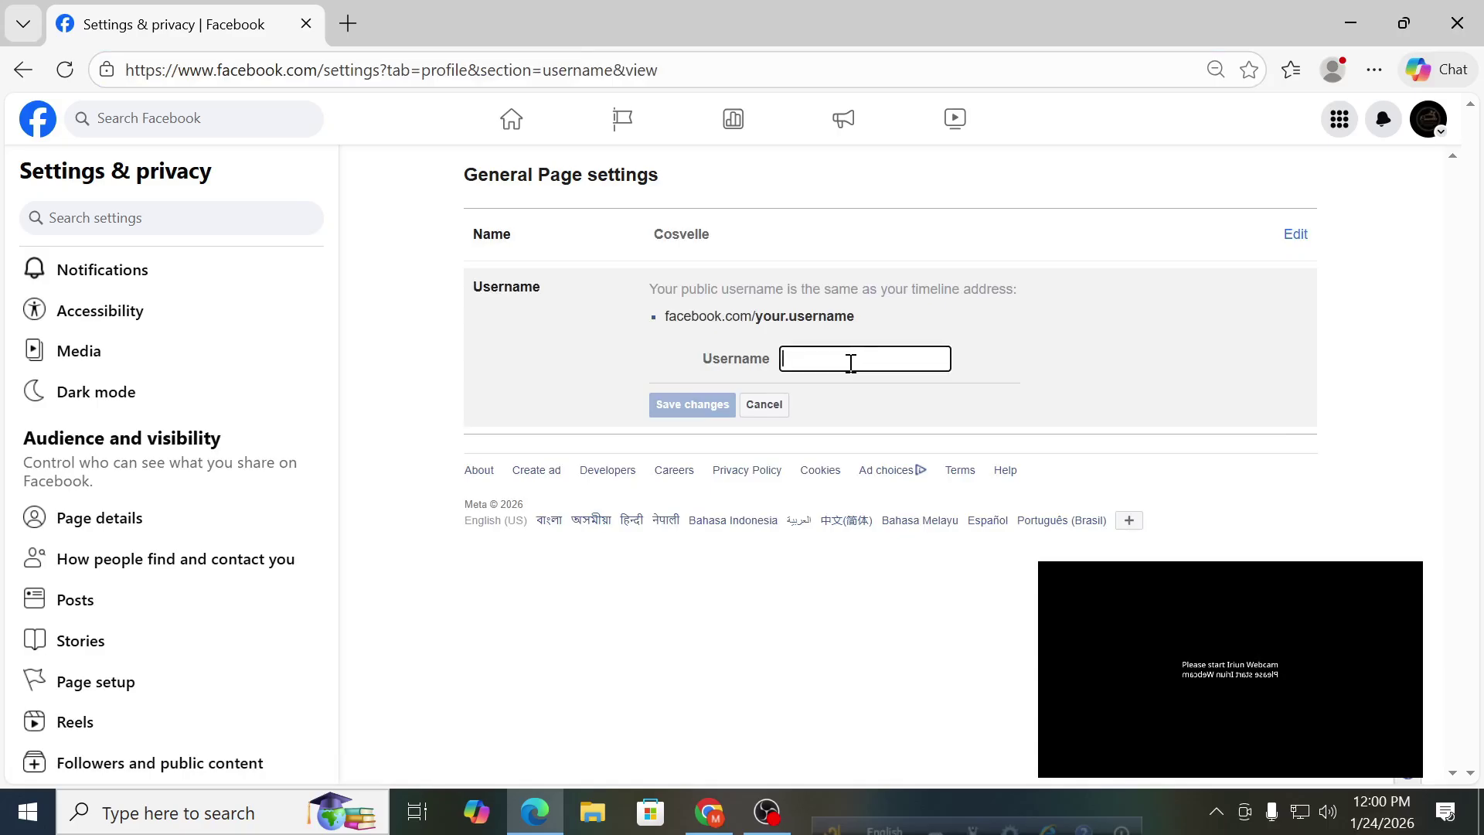
type("cosvele")
key("BackSpace")
key("BackSpace")
type("lle")
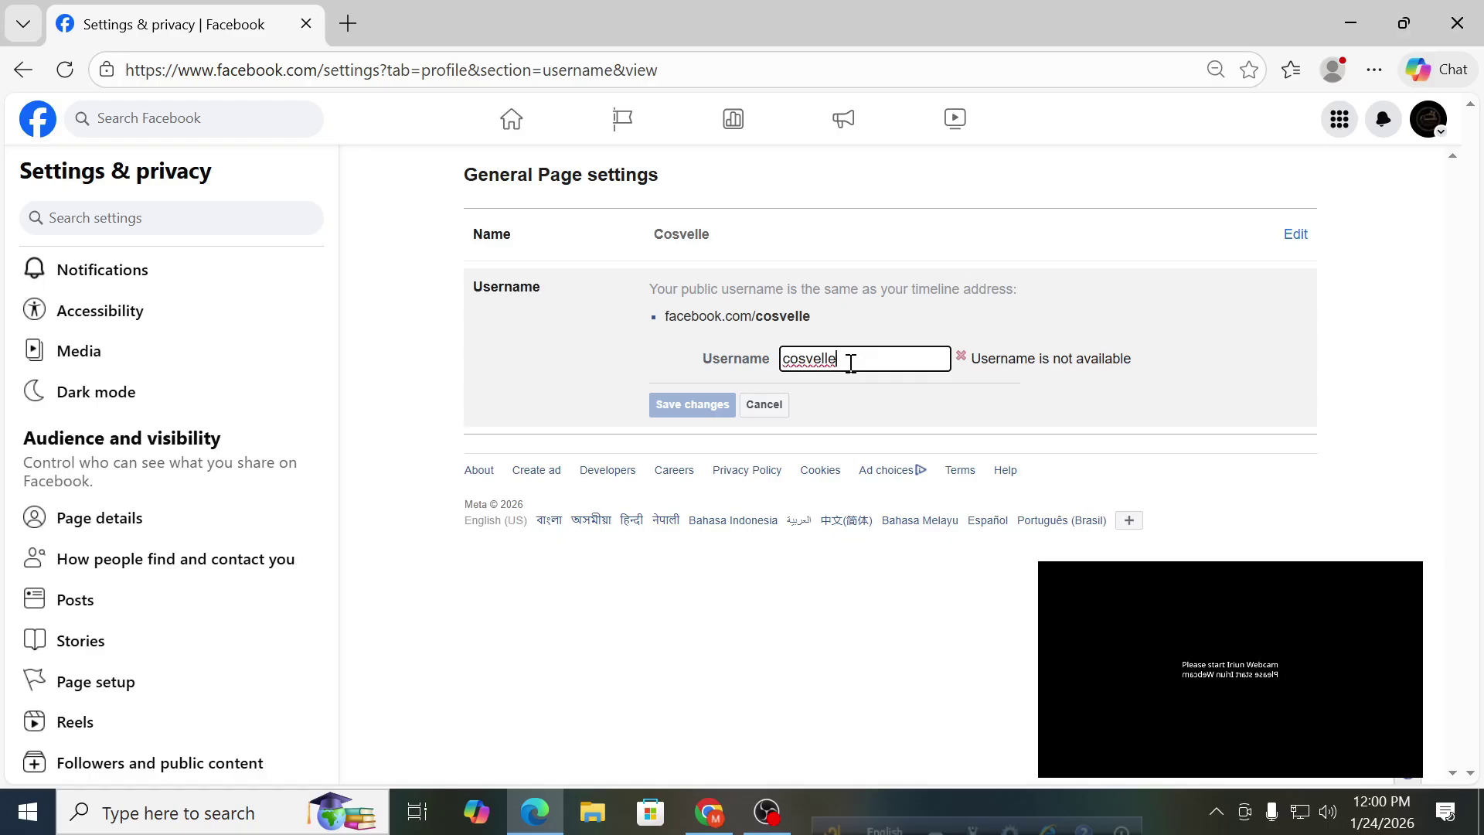
key("Left")
key("Left")
key("Left")
type("bd")
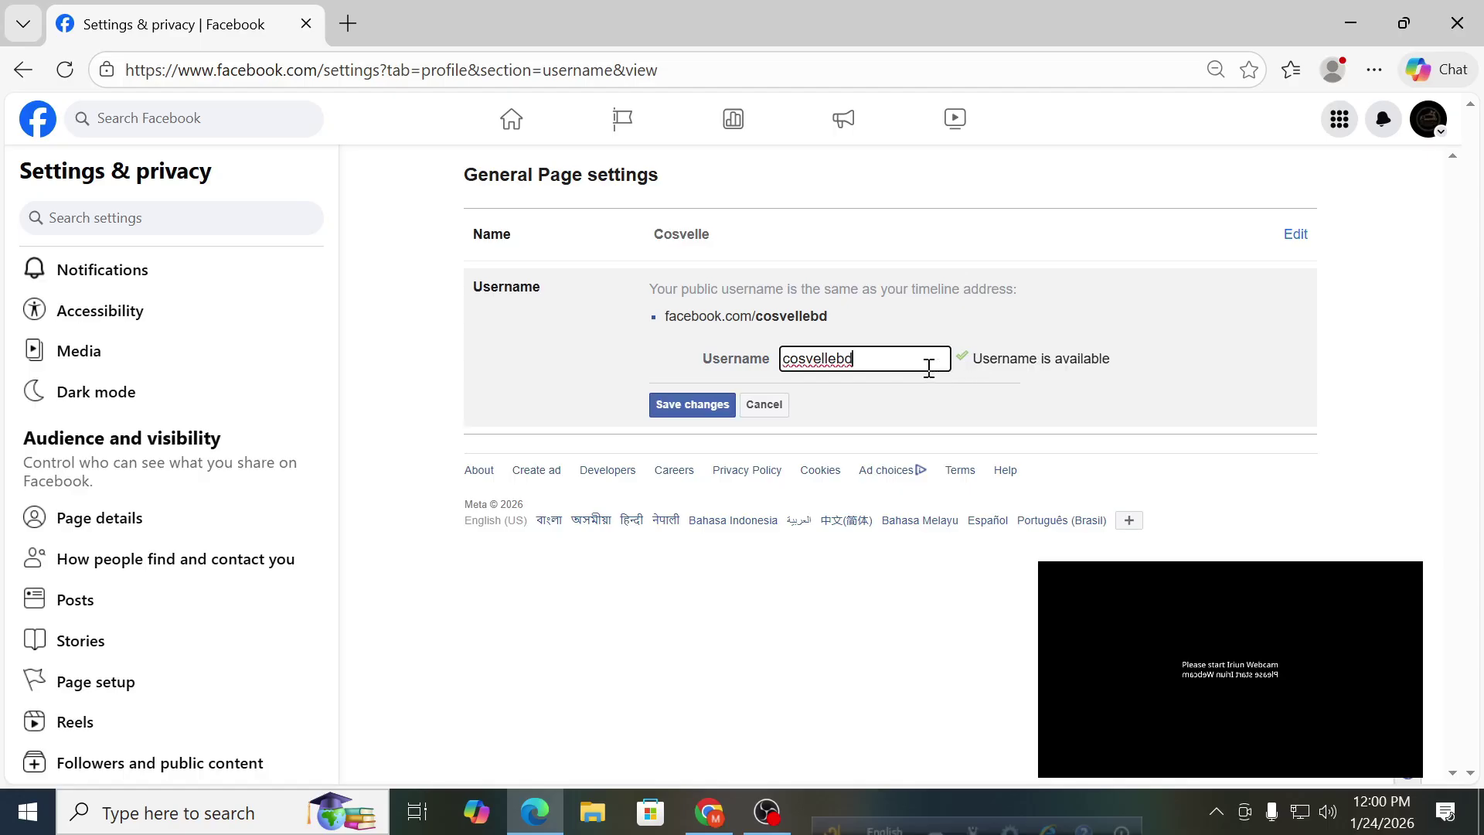
left_click_drag(835, 358, 707, 360)
Save the username cosvellebd, confirming with the account password.
left_click(679, 411)
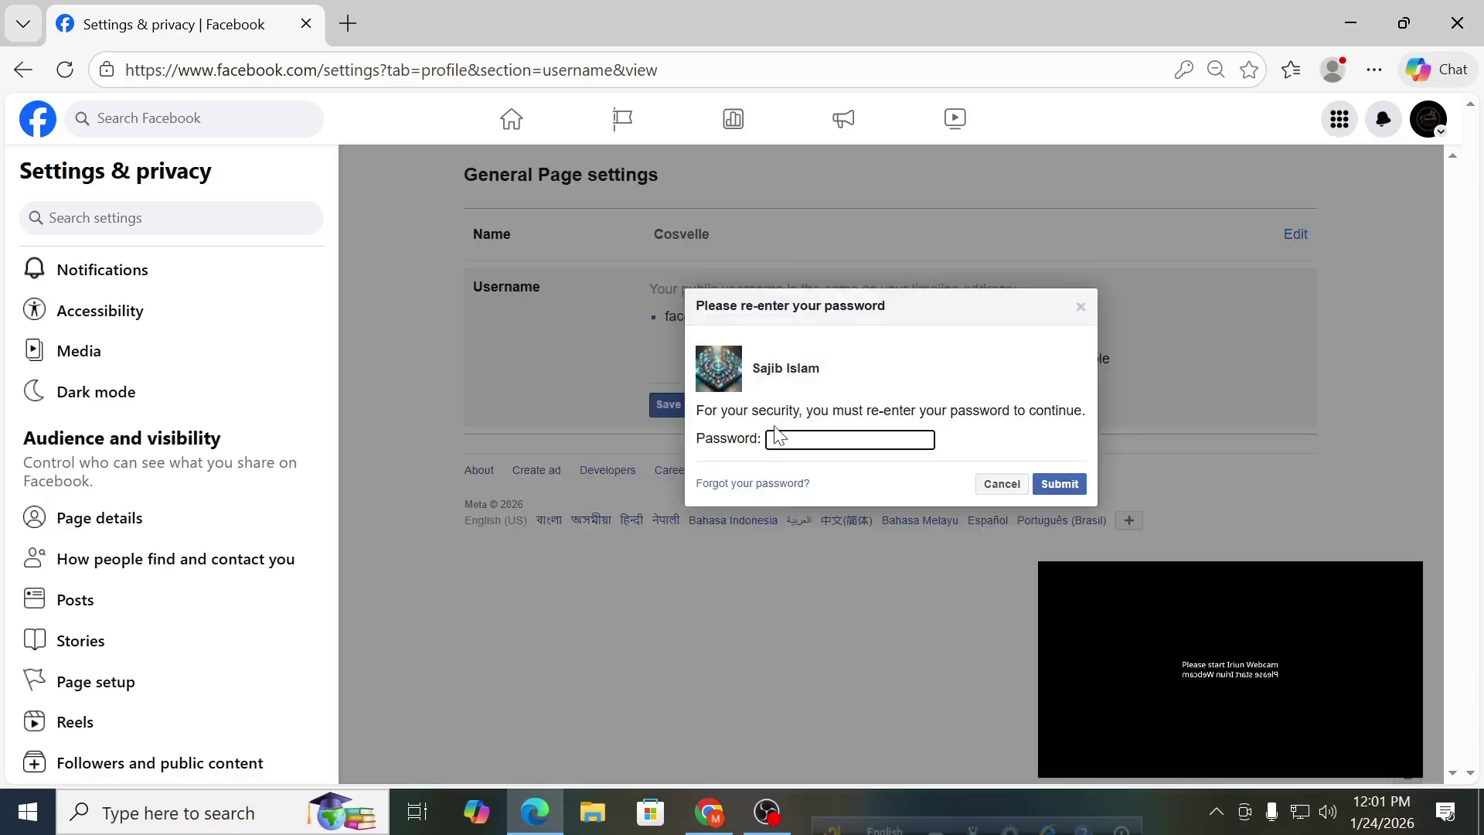
type("••••••")
left_click(1071, 487)
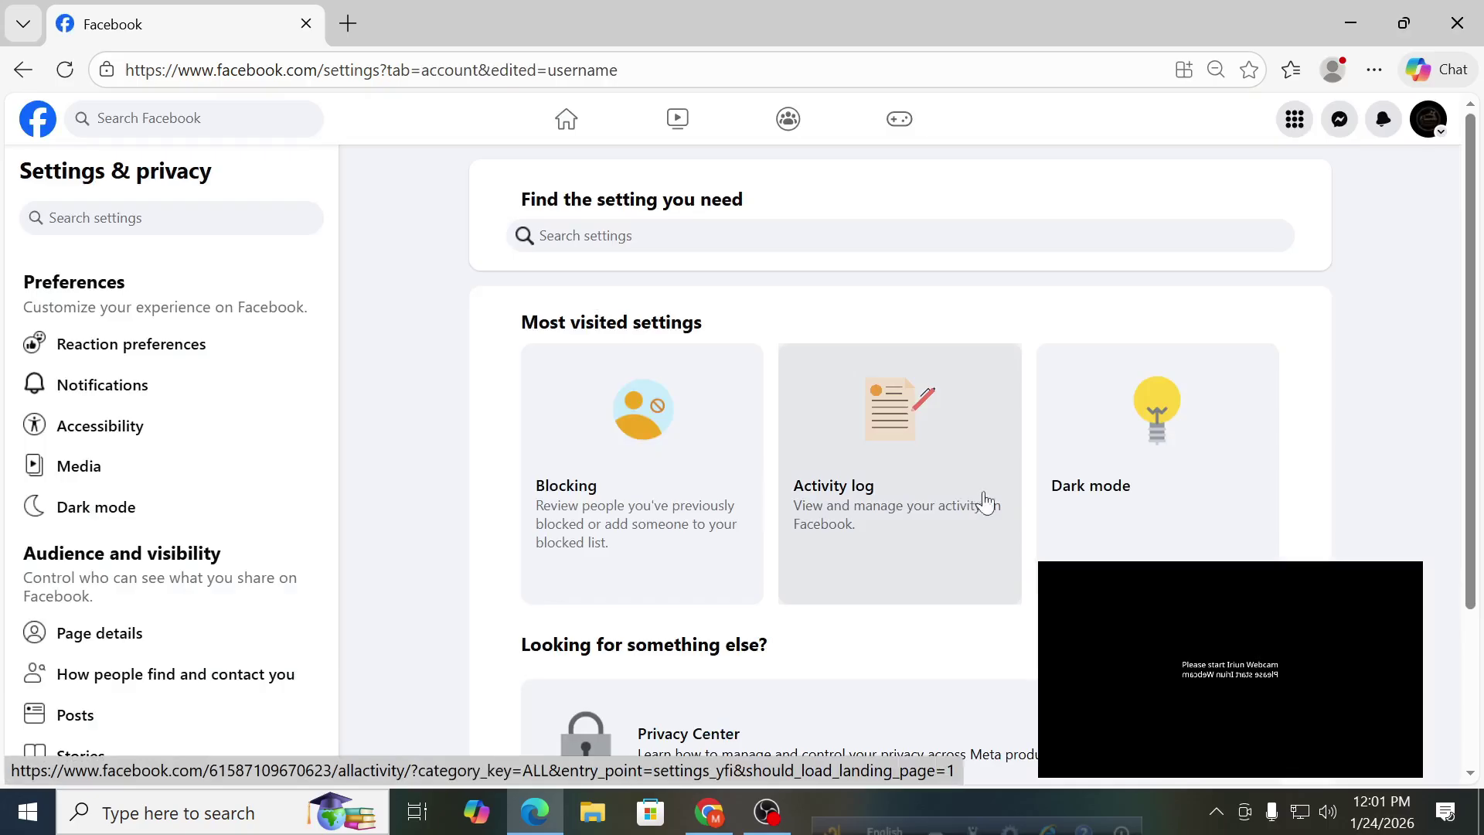
Switch to the Cosvelle profile and check its new address facebook.com/cosvellebd.
left_click(1426, 137)
left_click(1220, 197)
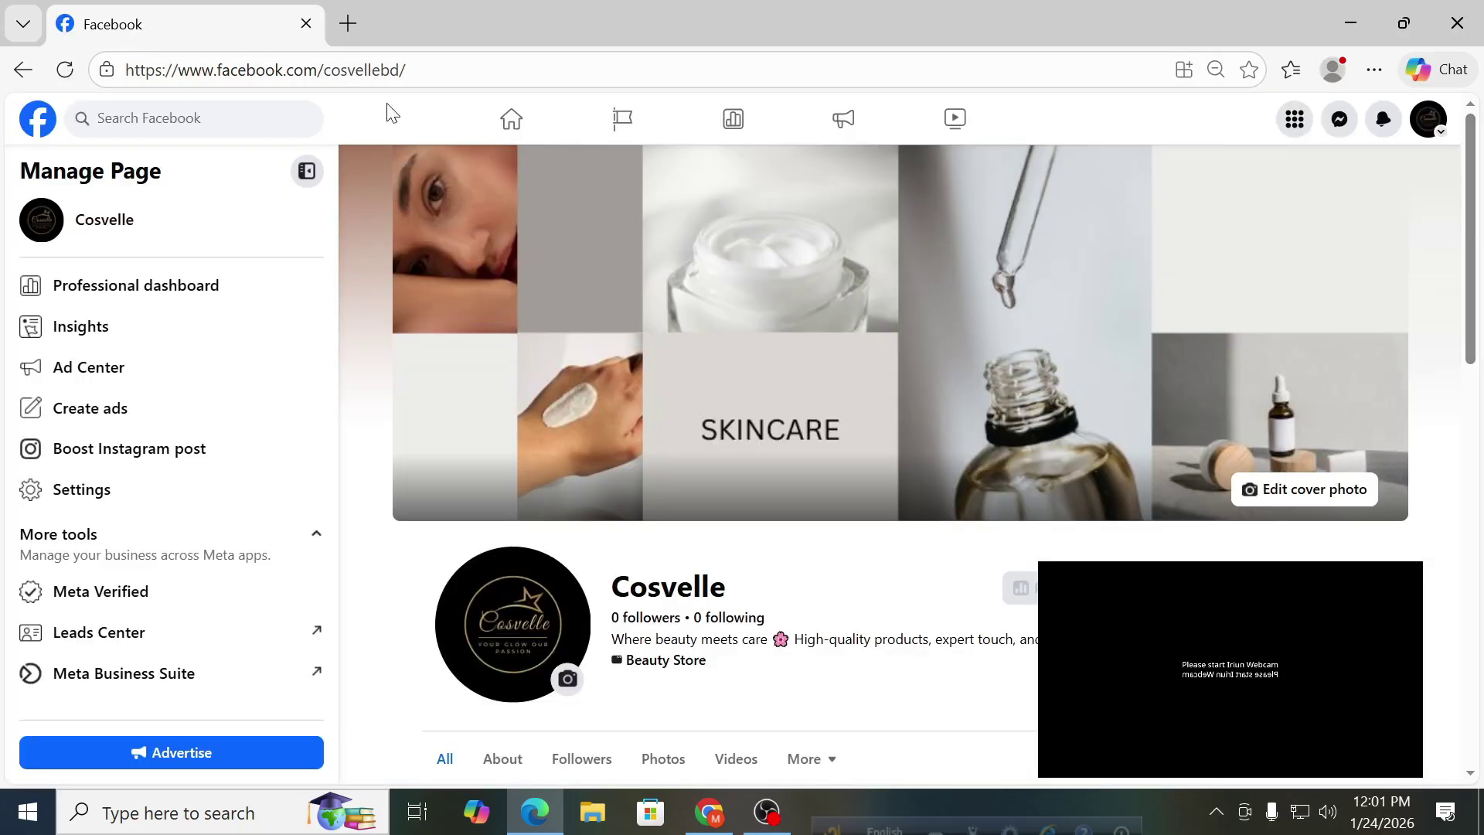
left_click_drag(429, 72, 99, 58)
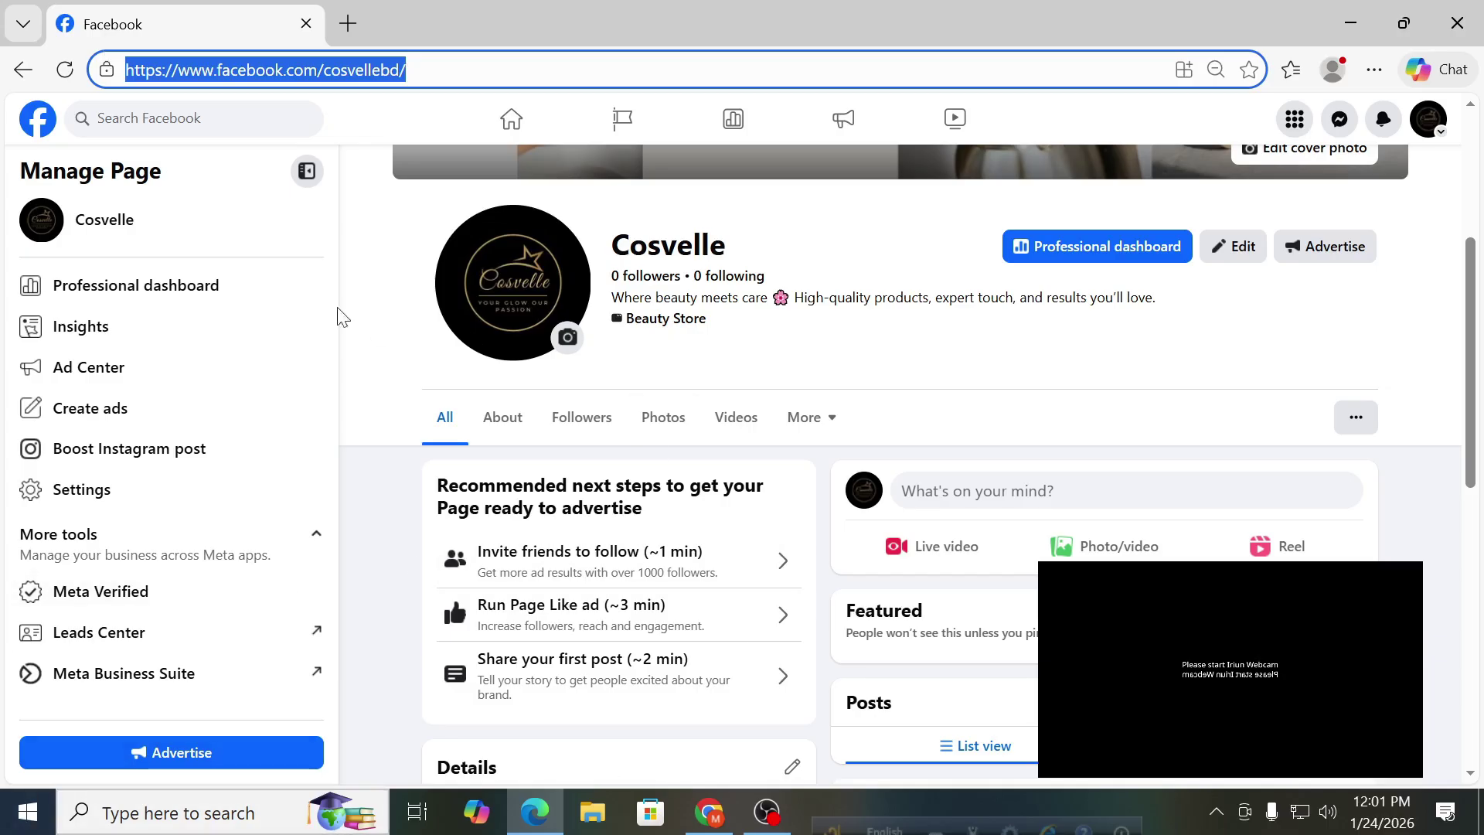
scroll(413, 437, "up", 2)
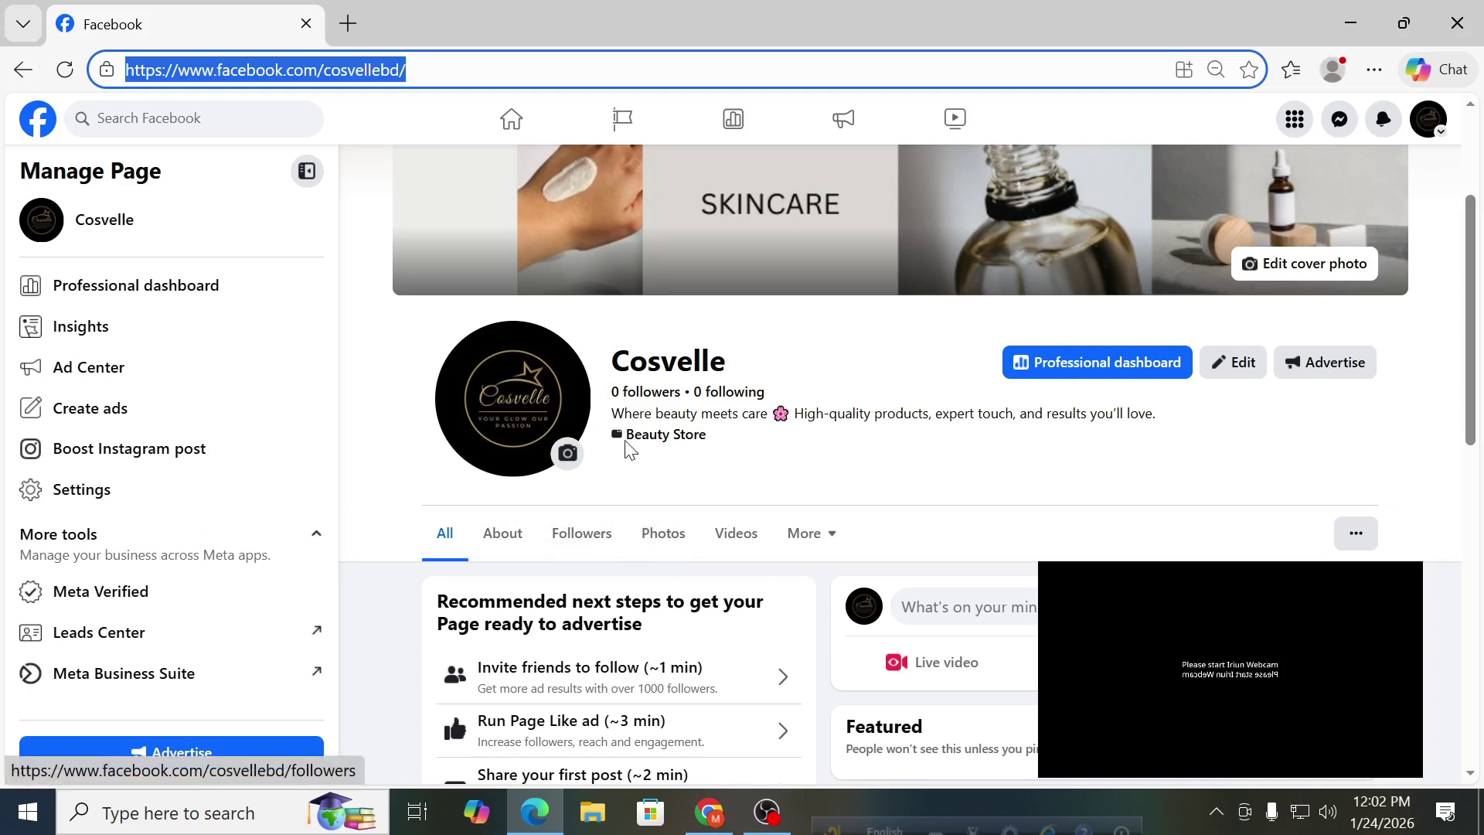
Start adding a new person under Page access until the who-should-have-access search appears.
left_click(1075, 372)
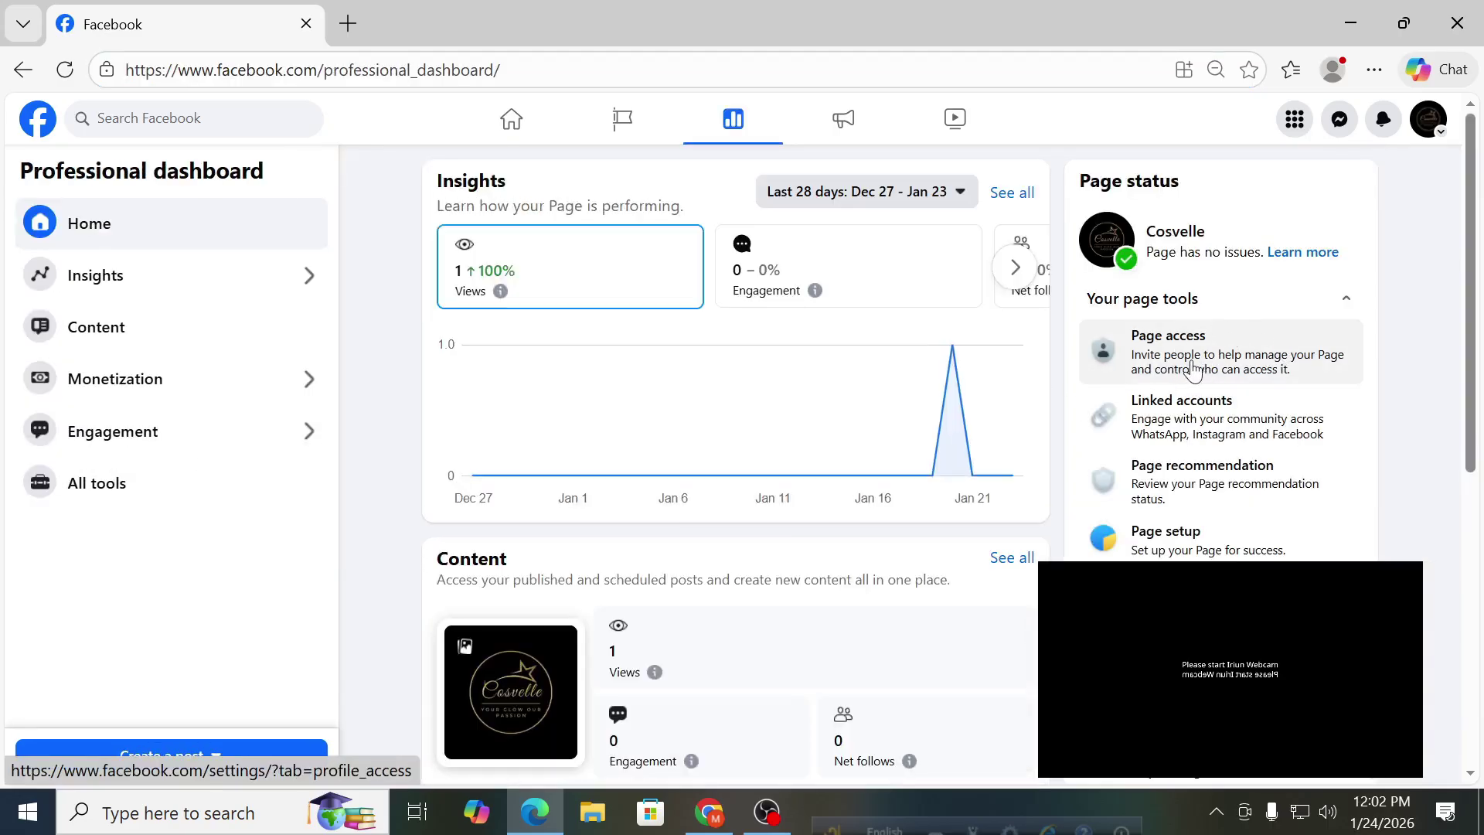
left_click(1193, 369)
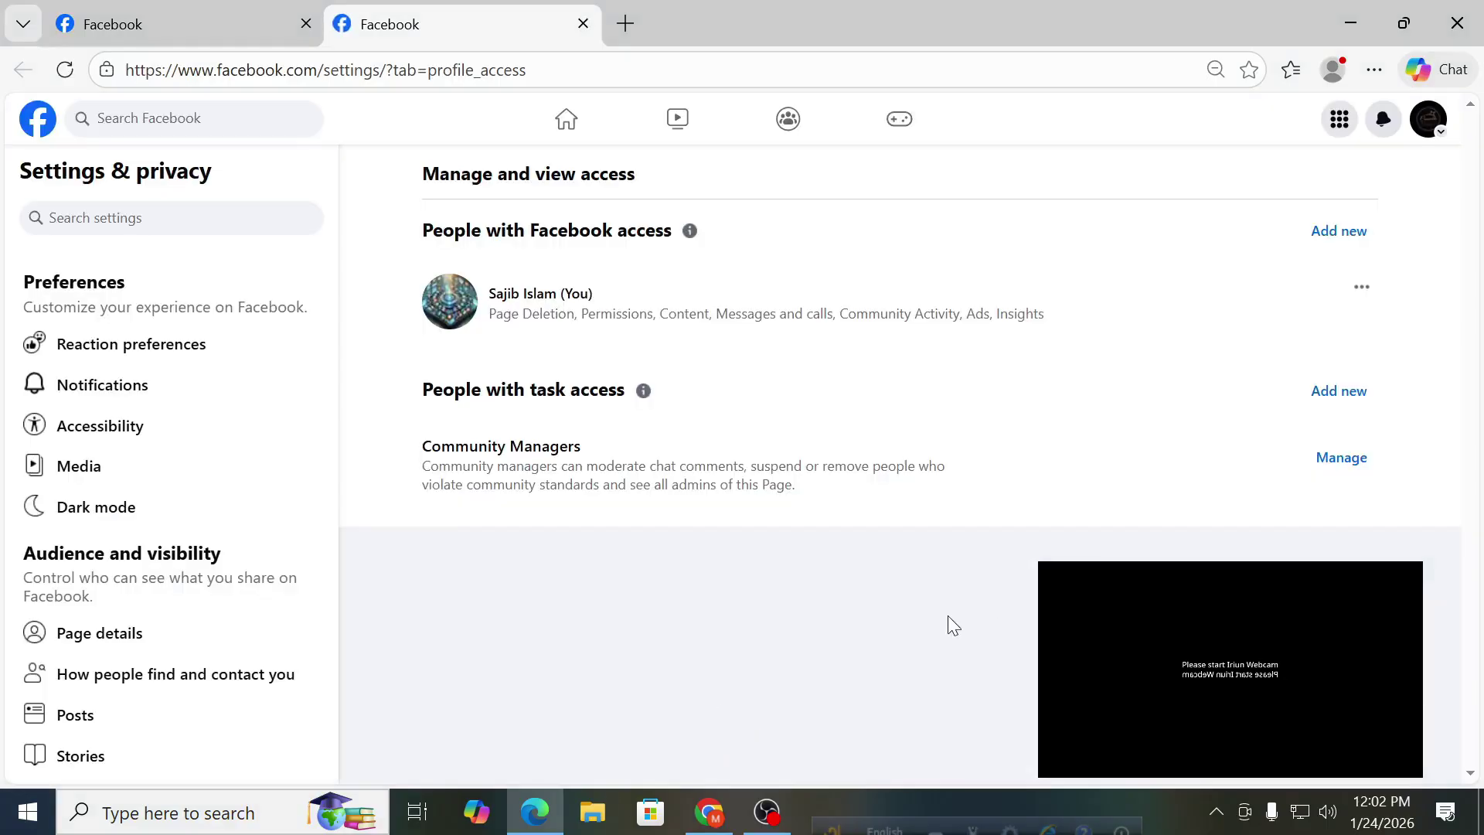
left_click(1339, 232)
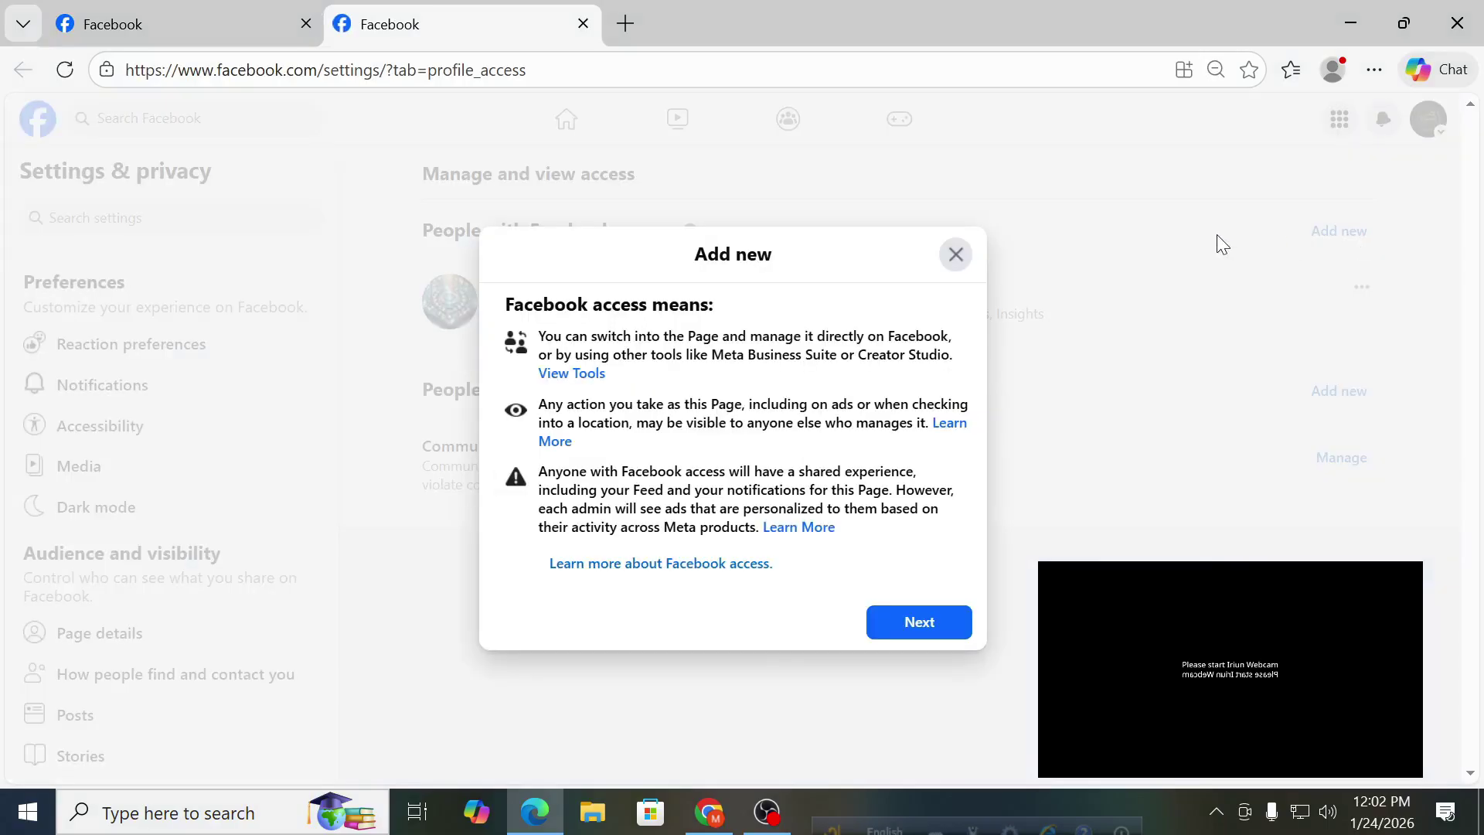
left_click(920, 623)
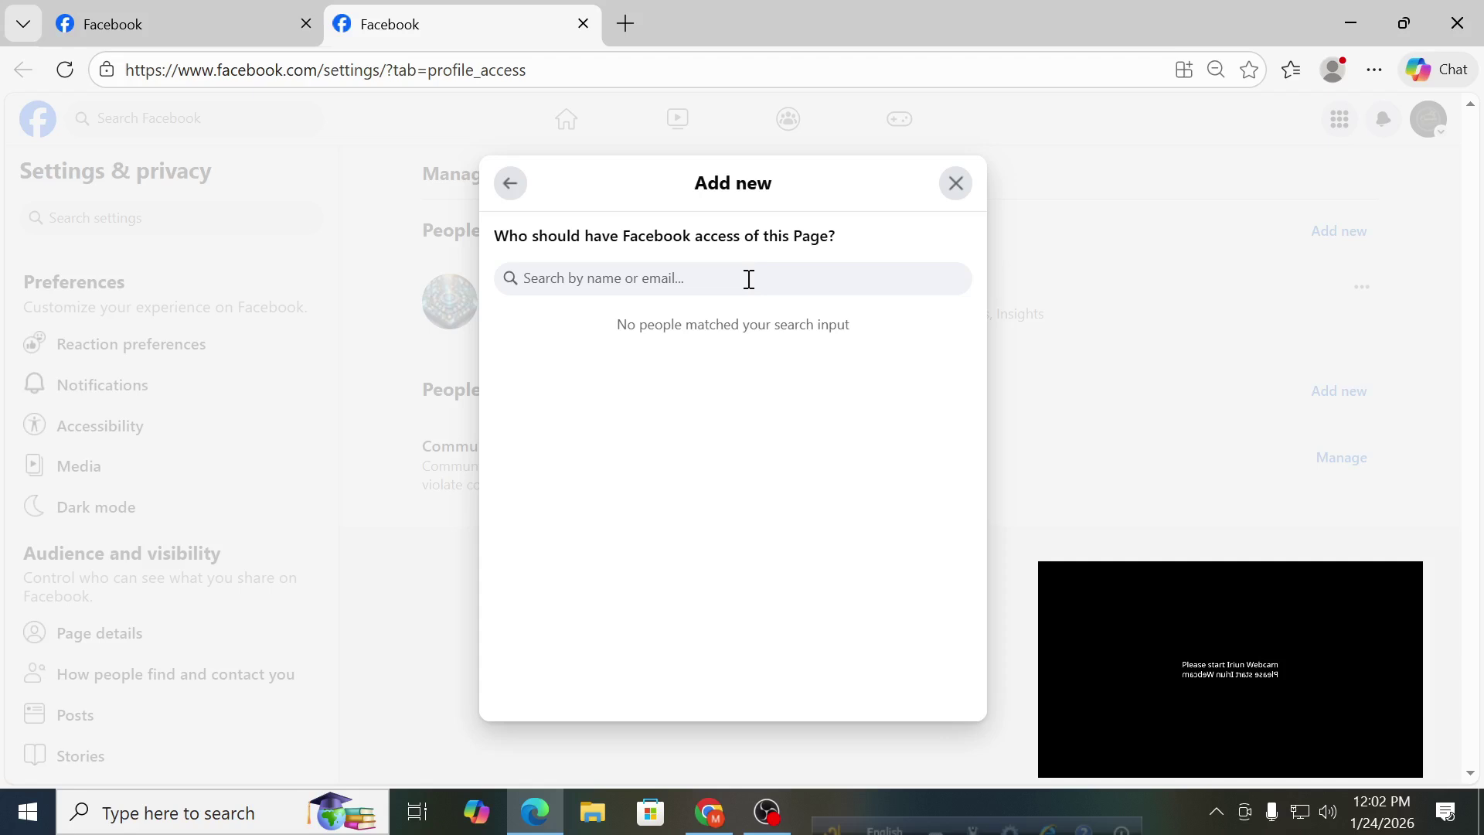
Open a Chrome window under the other profile and go to facebook.com.
left_click(709, 811)
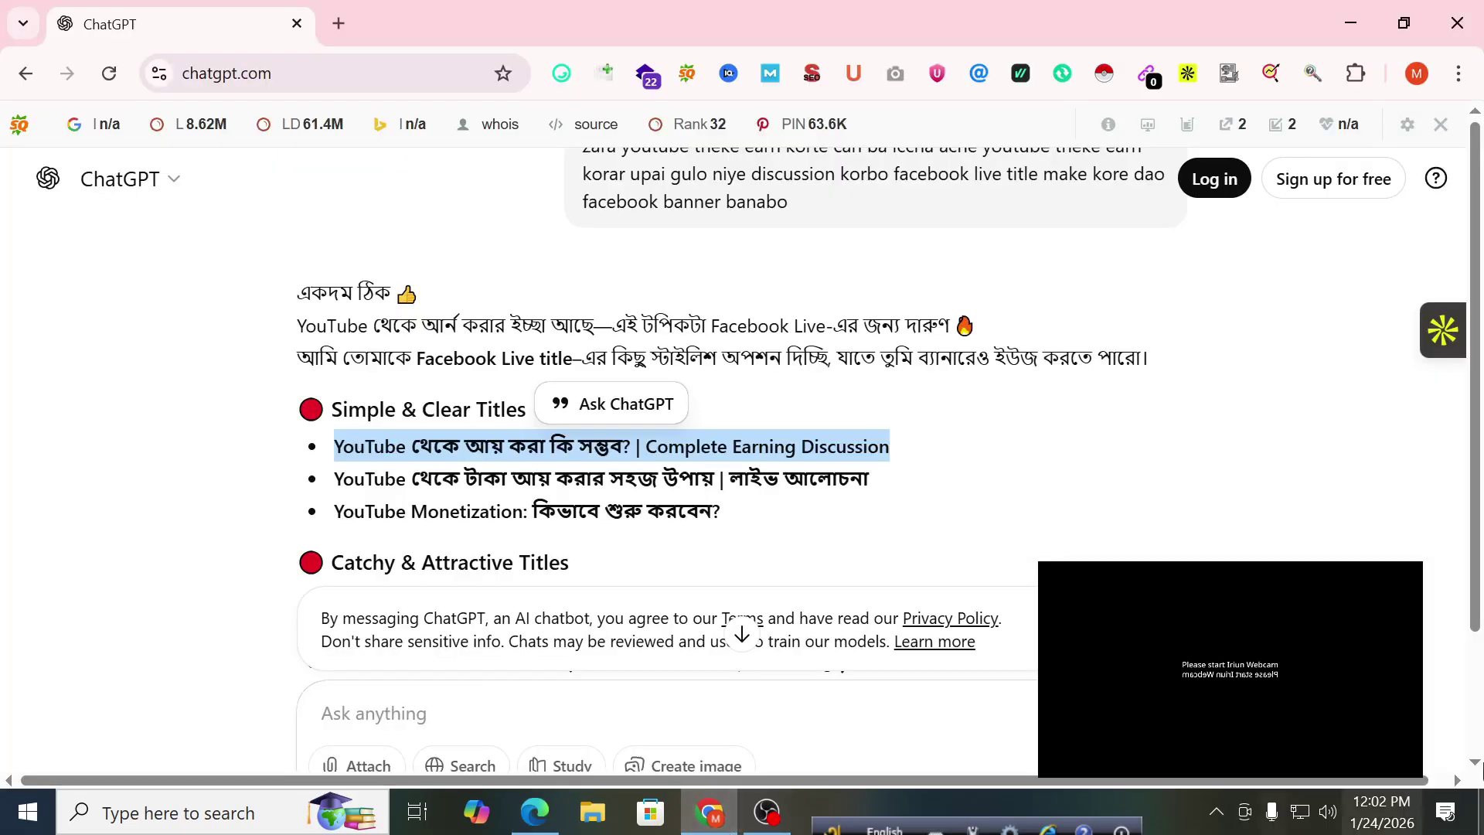
left_click(1416, 73)
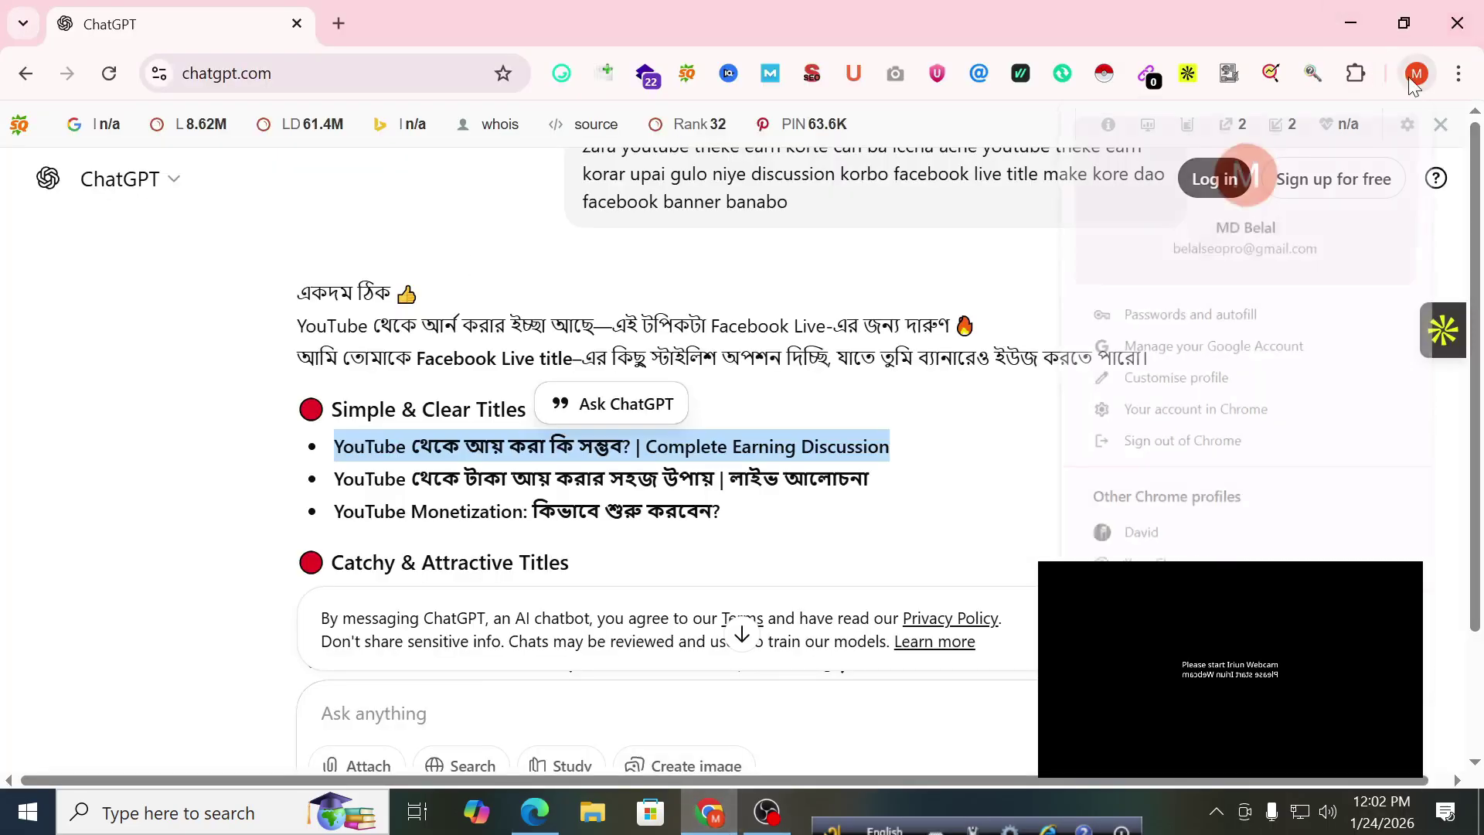
left_click(1202, 540)
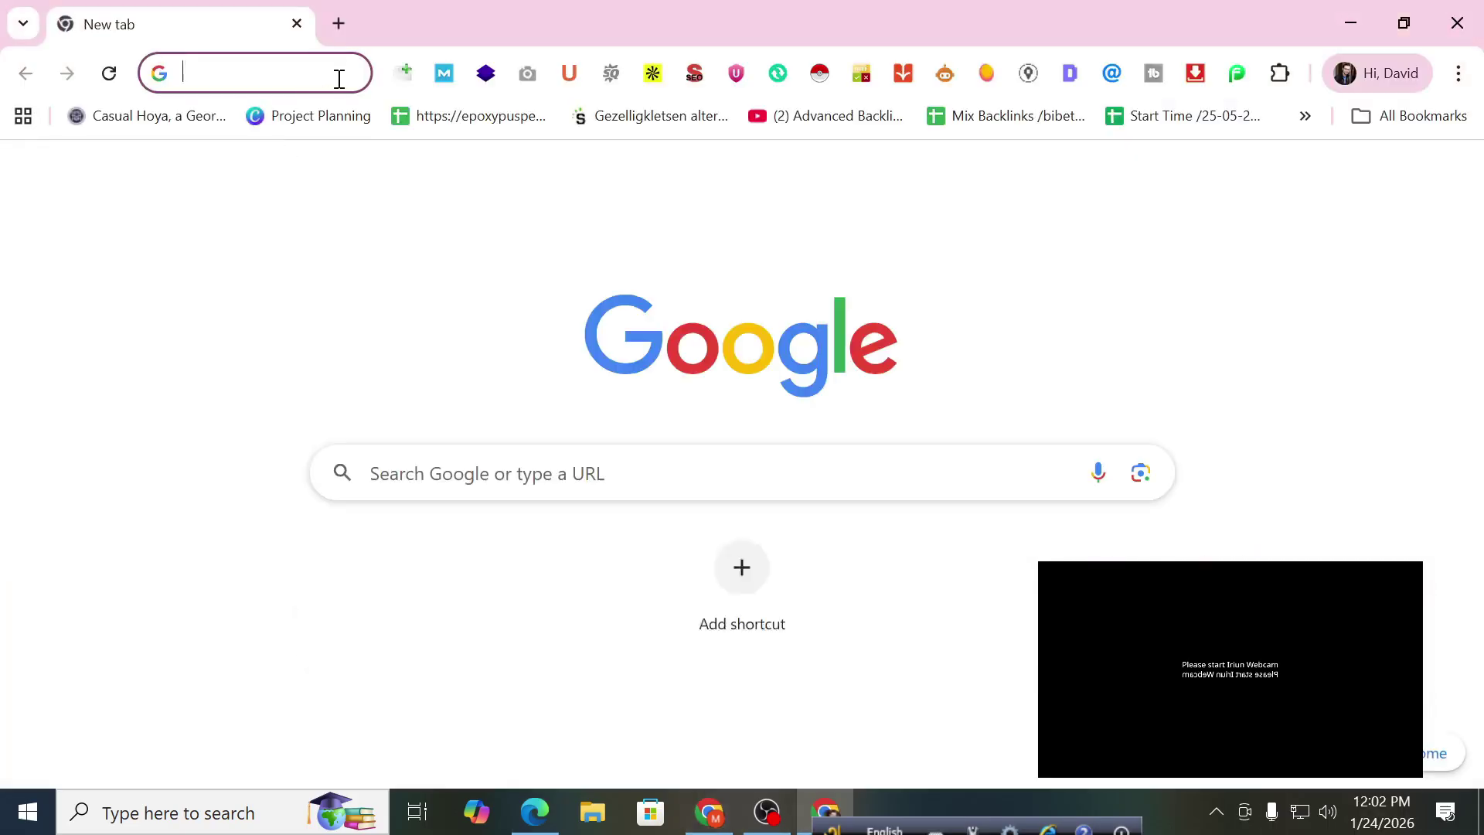
type("fa")
left_click(244, 131)
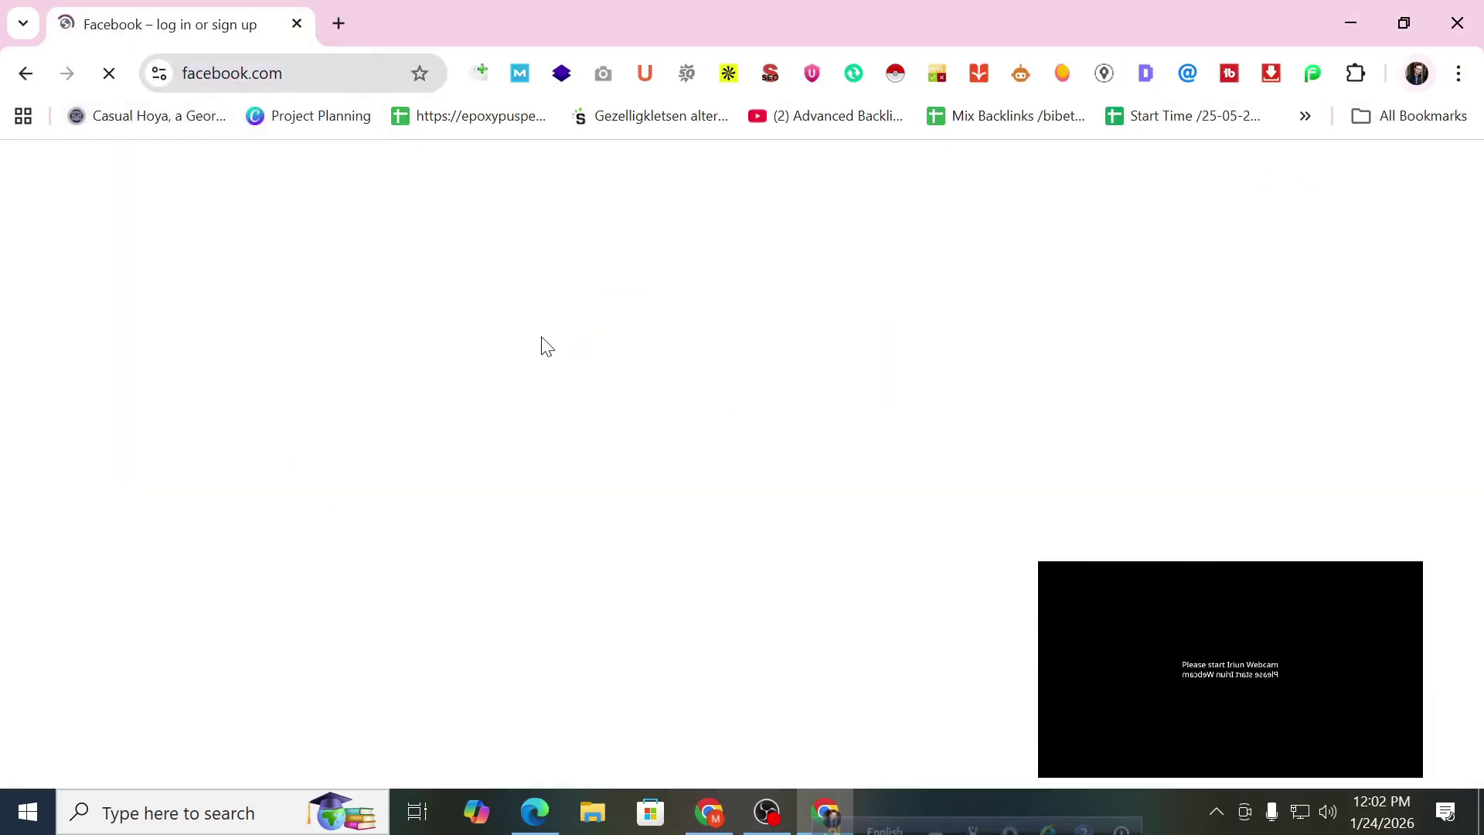
Log in to Facebook with the second account's email and password.
left_click(967, 345)
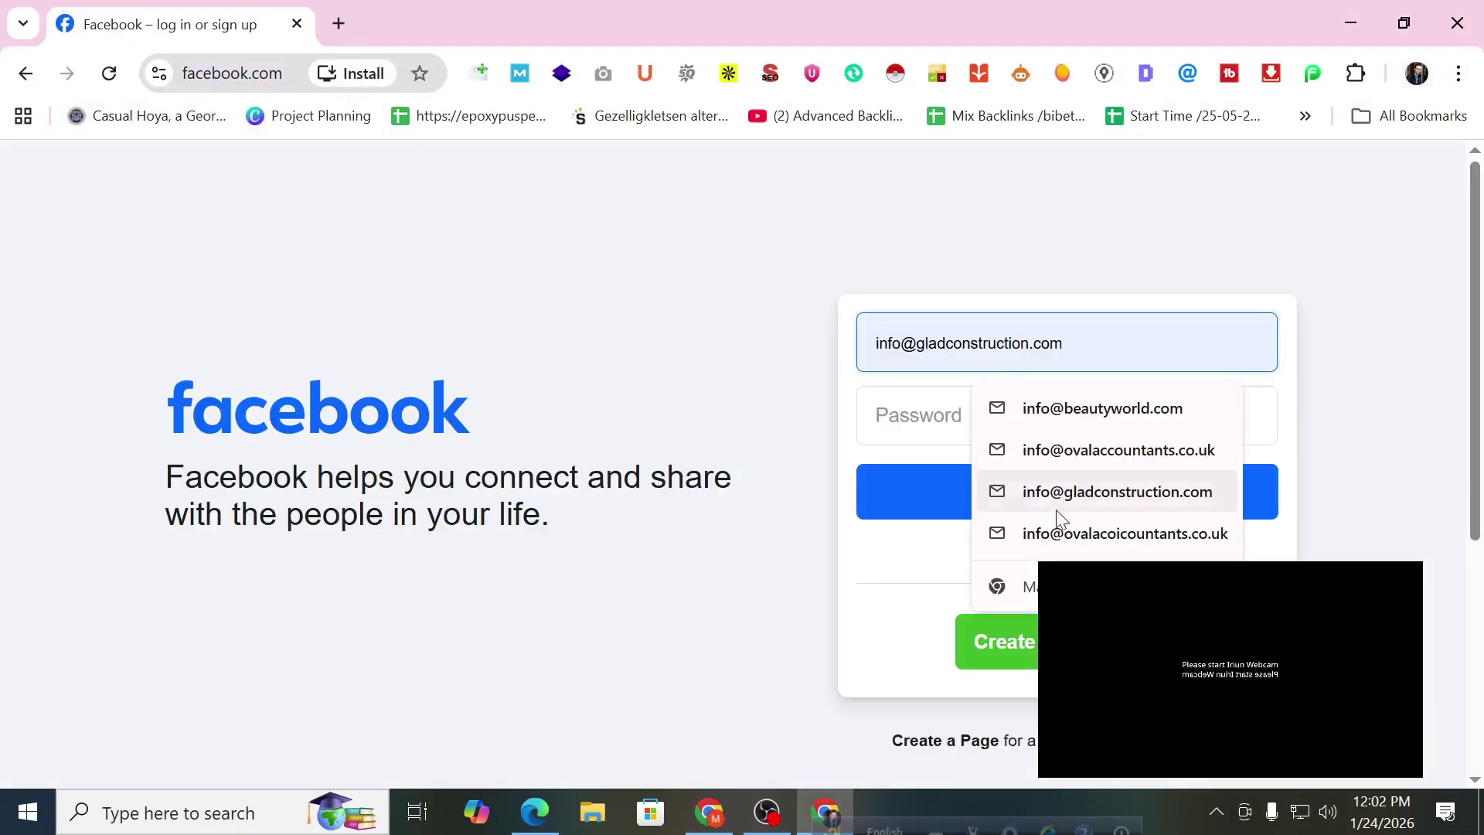
left_click(972, 439)
left_click(958, 420)
type("*******")
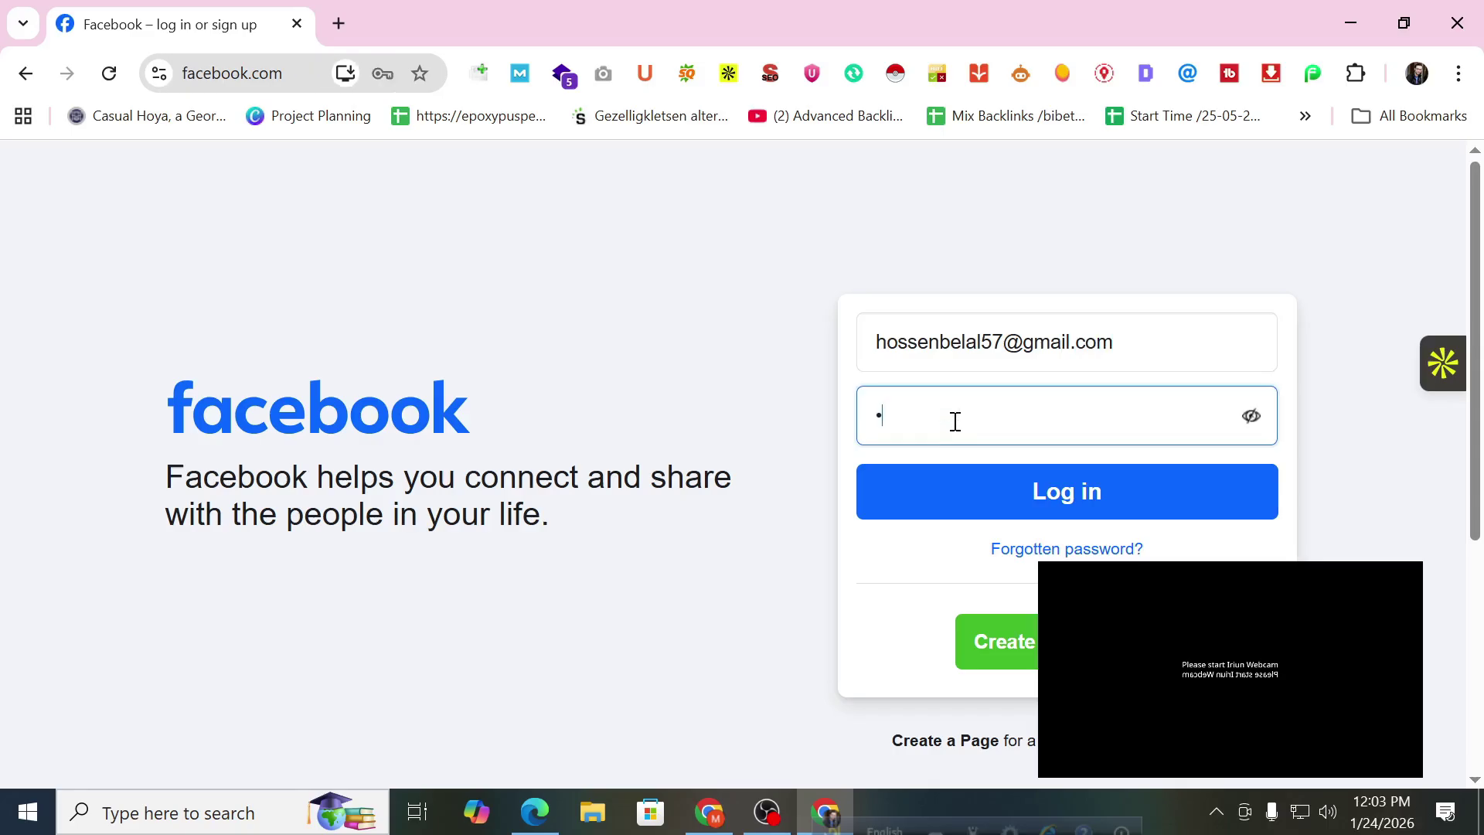
type("*")
left_click(1222, 481)
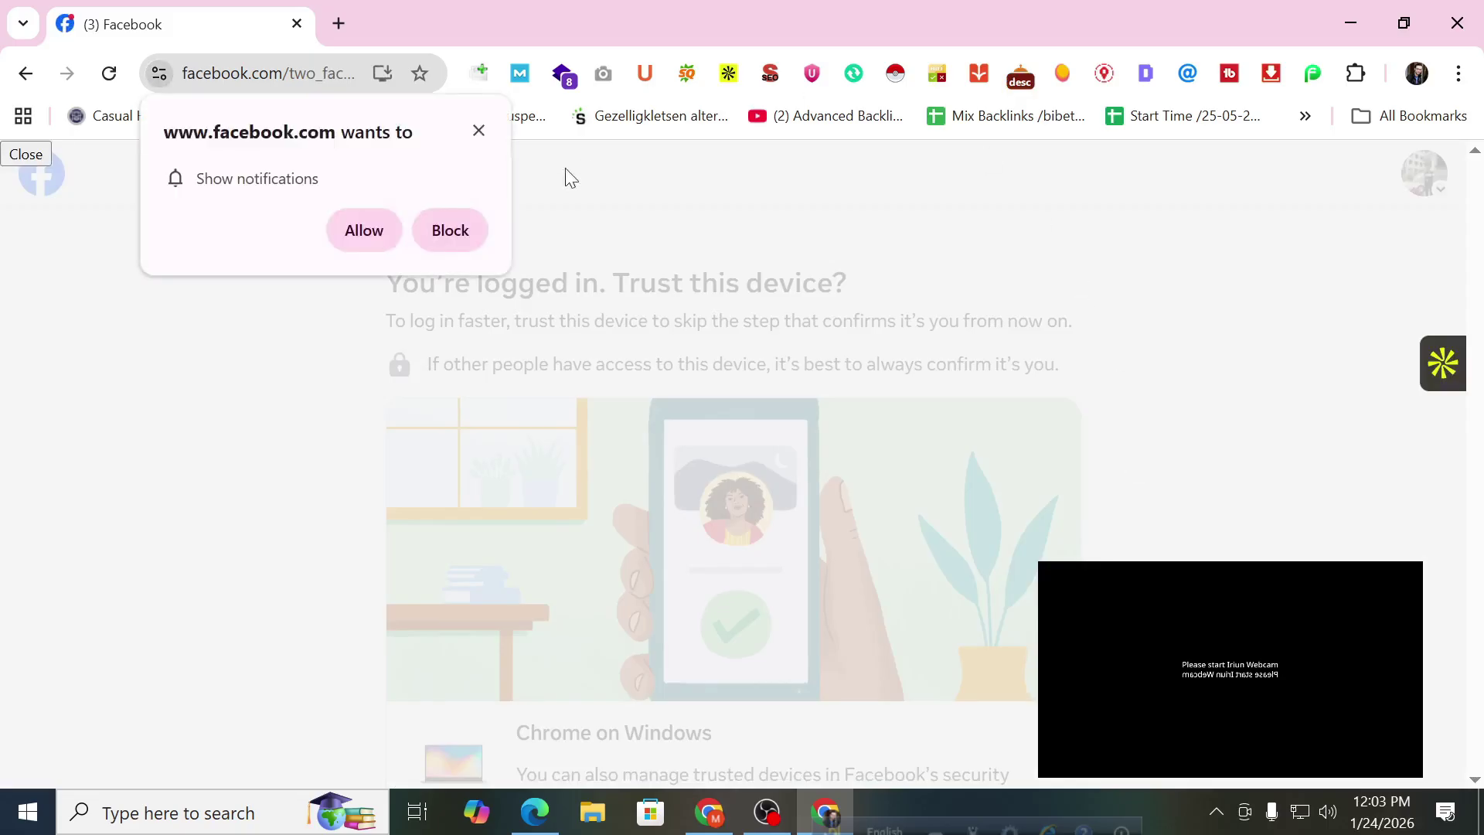
Allow notifications, trust this device, and dismiss the remember-password prompt.
left_click(357, 232)
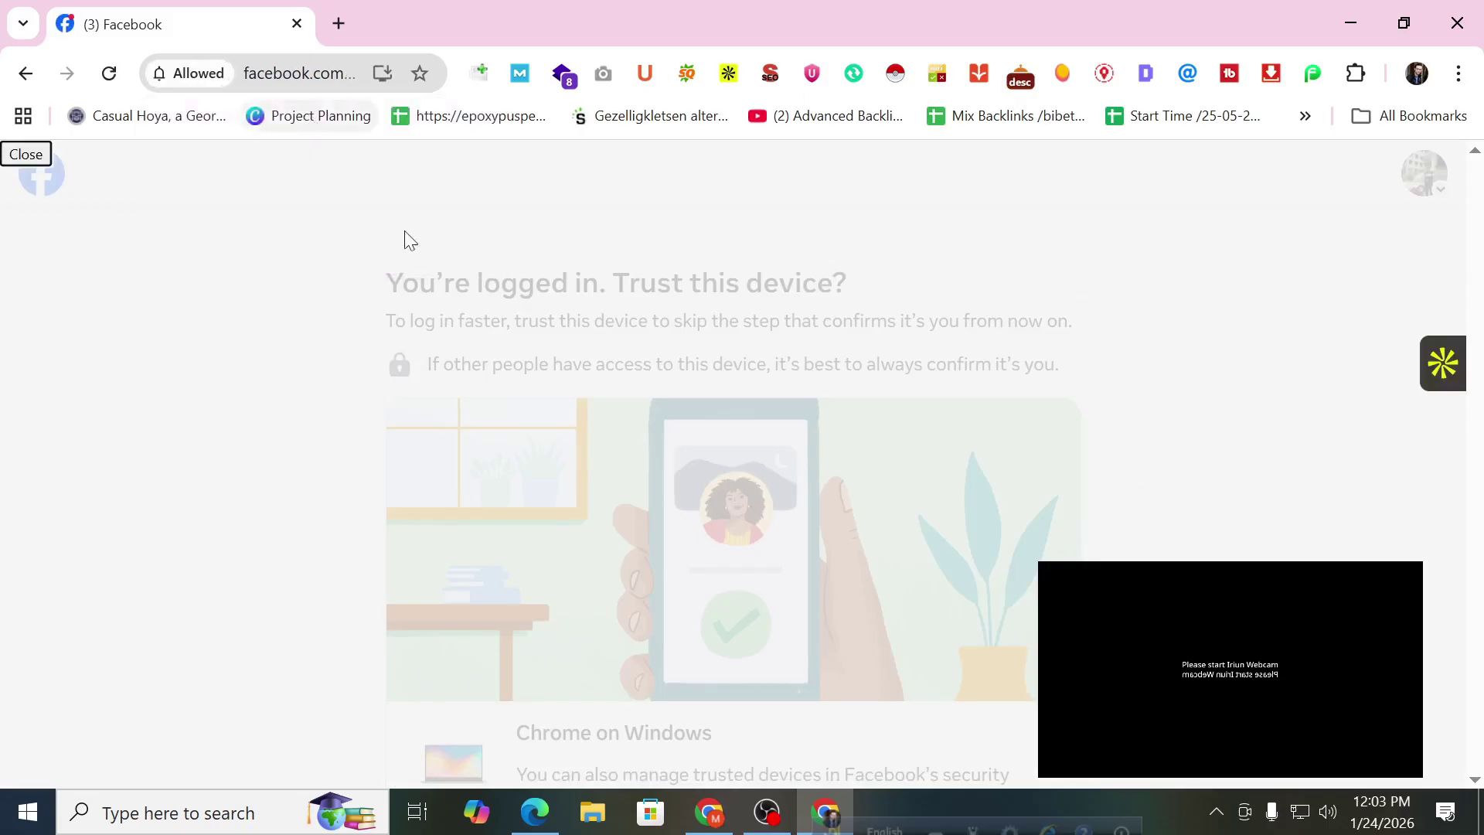
scroll(867, 219, "down", 2)
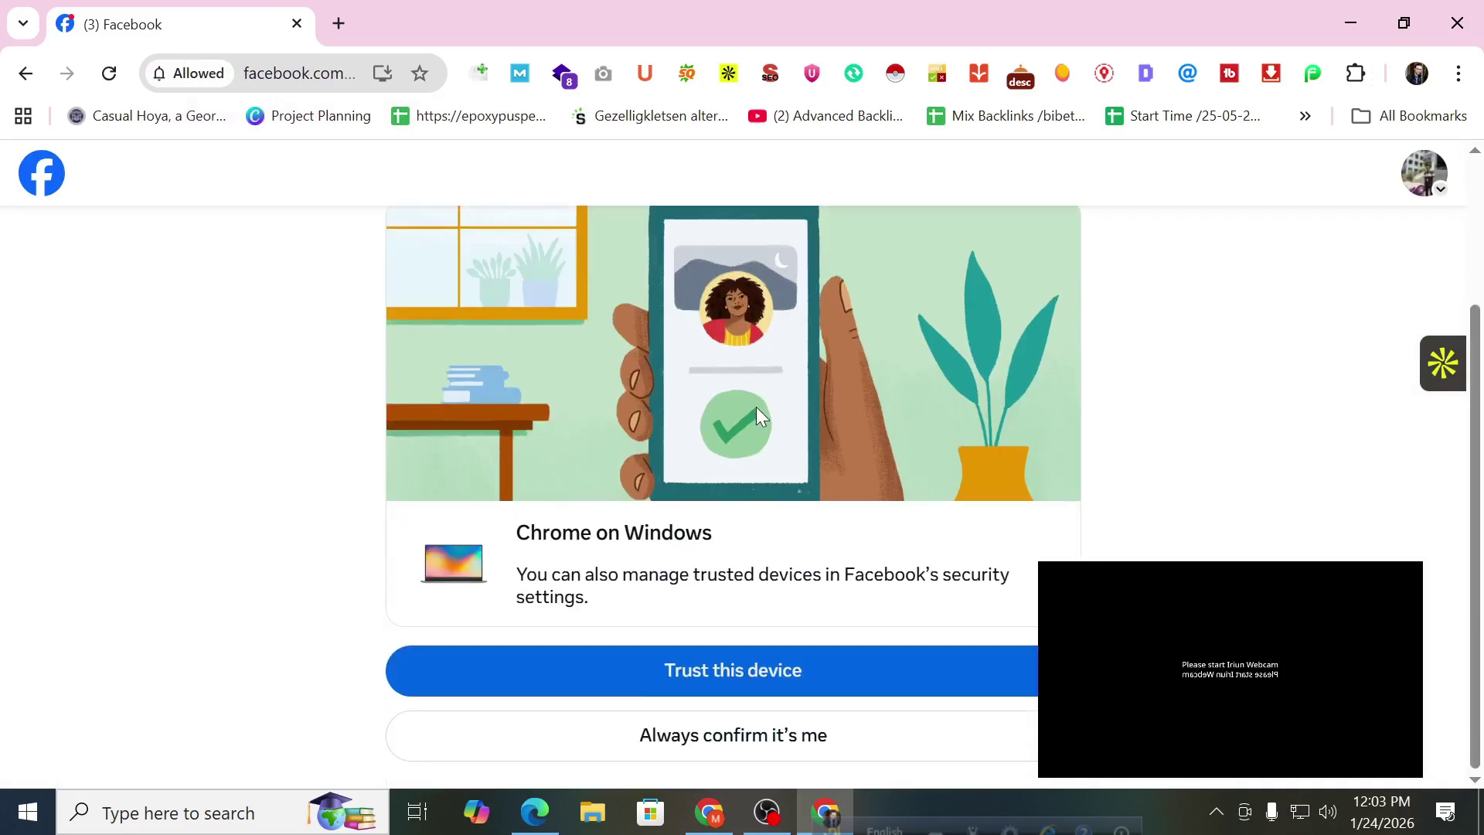
left_click(646, 675)
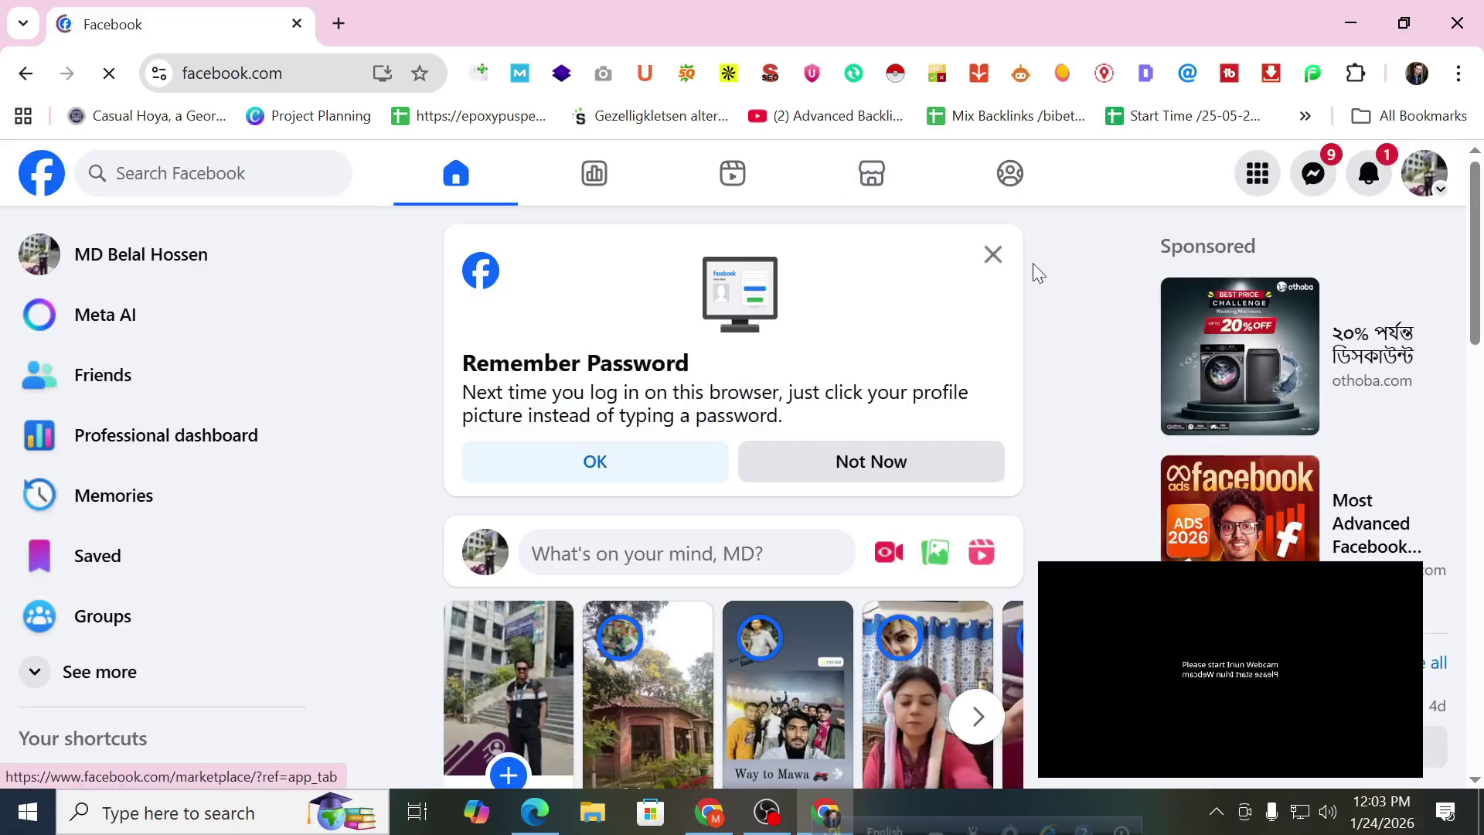
left_click(992, 254)
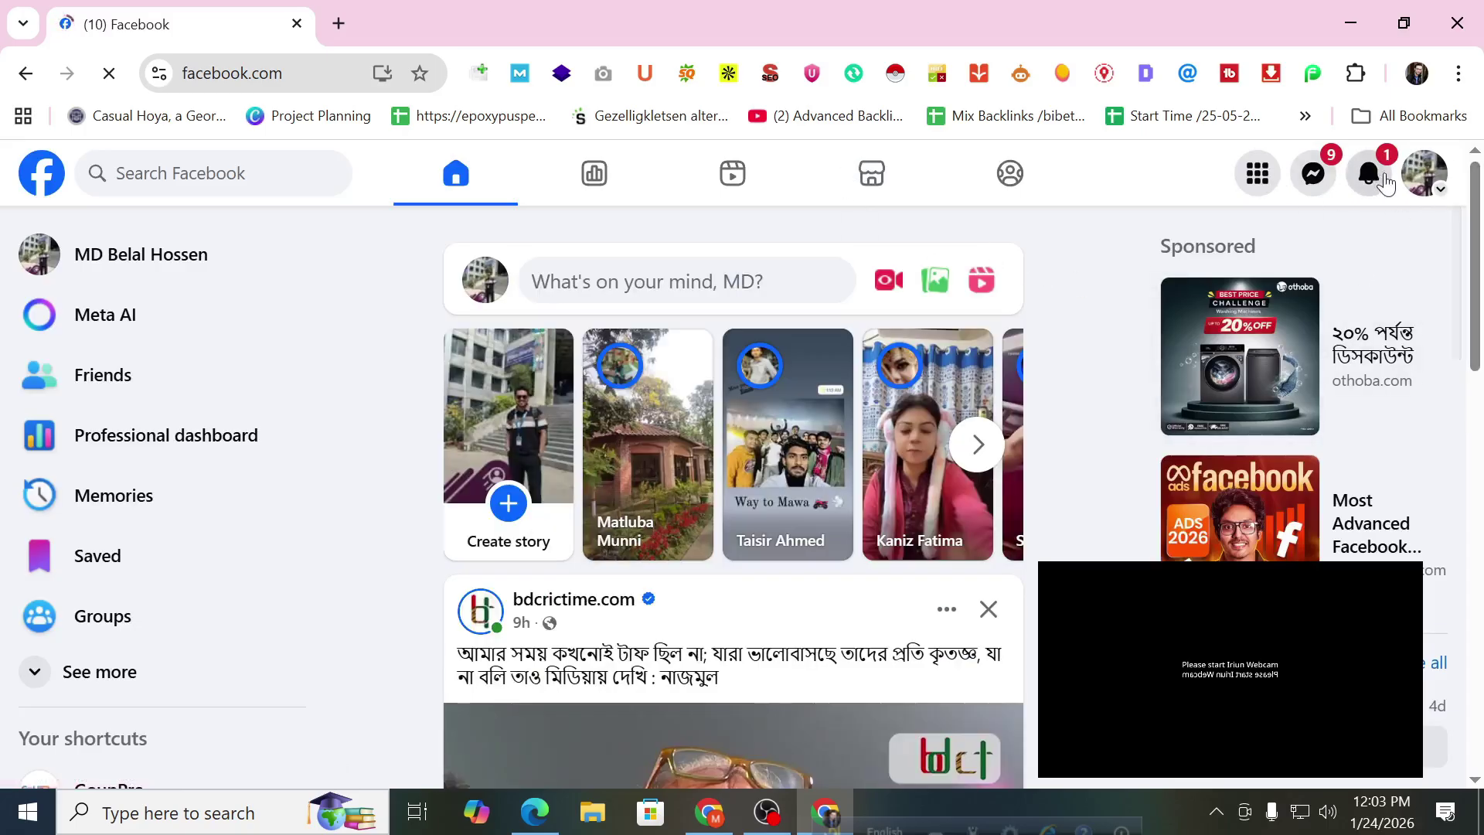
Open the second account's profile page, copy its URL, and open a new tab.
left_click(1425, 181)
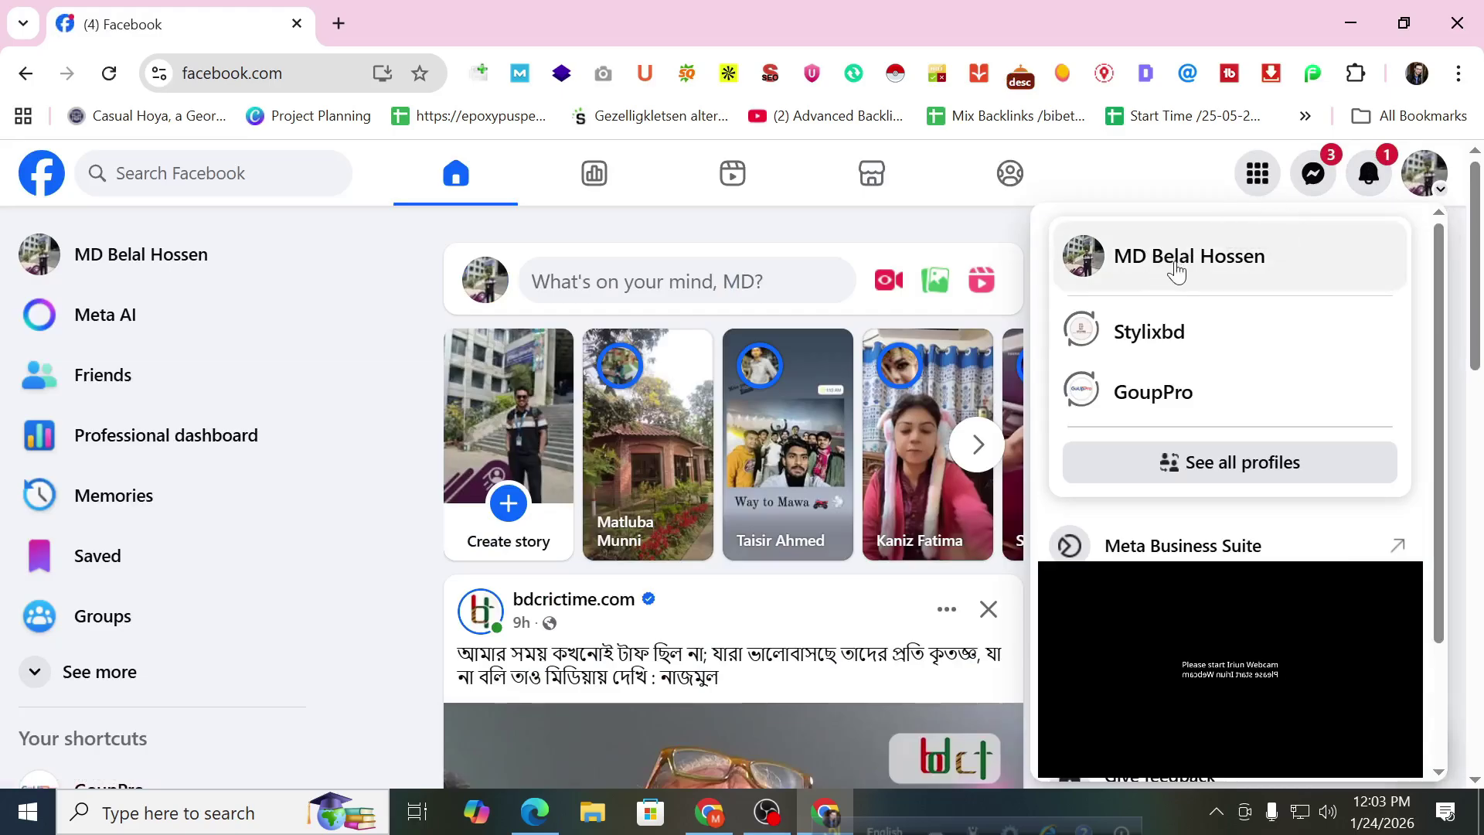
left_click(1176, 266)
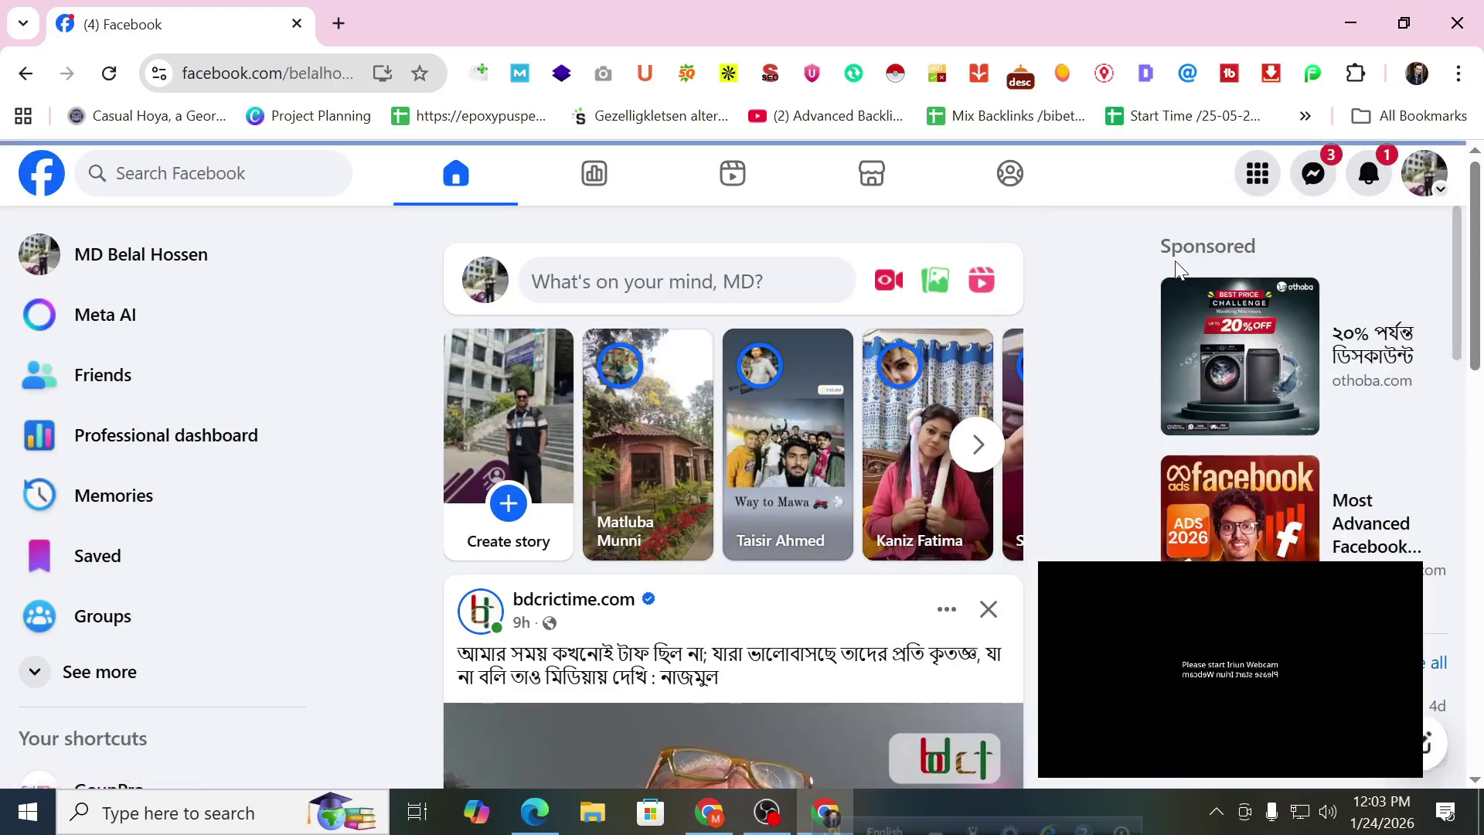
mouse_move(1171, 285)
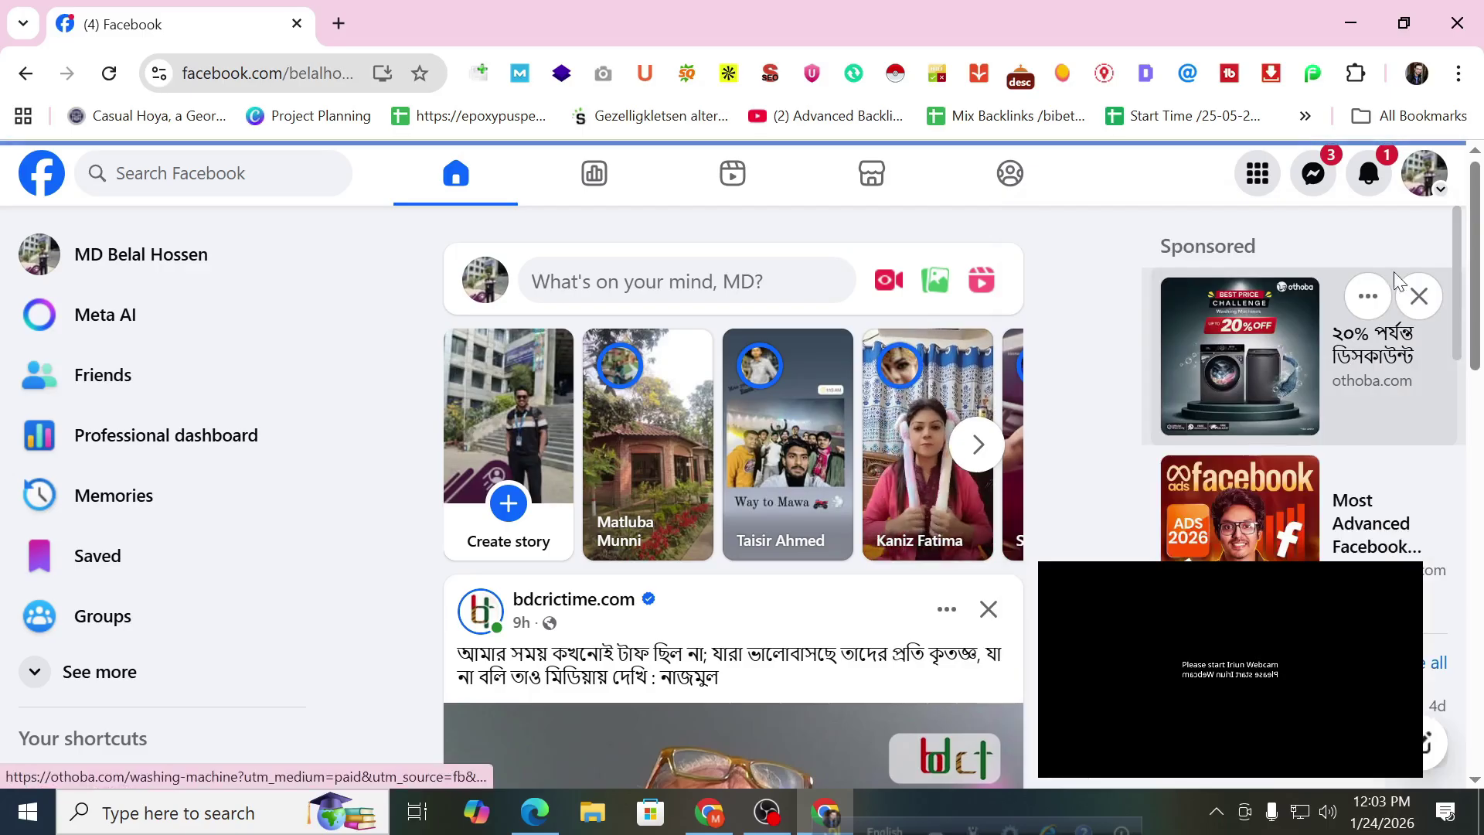
left_click(253, 85)
key("ctrl+c")
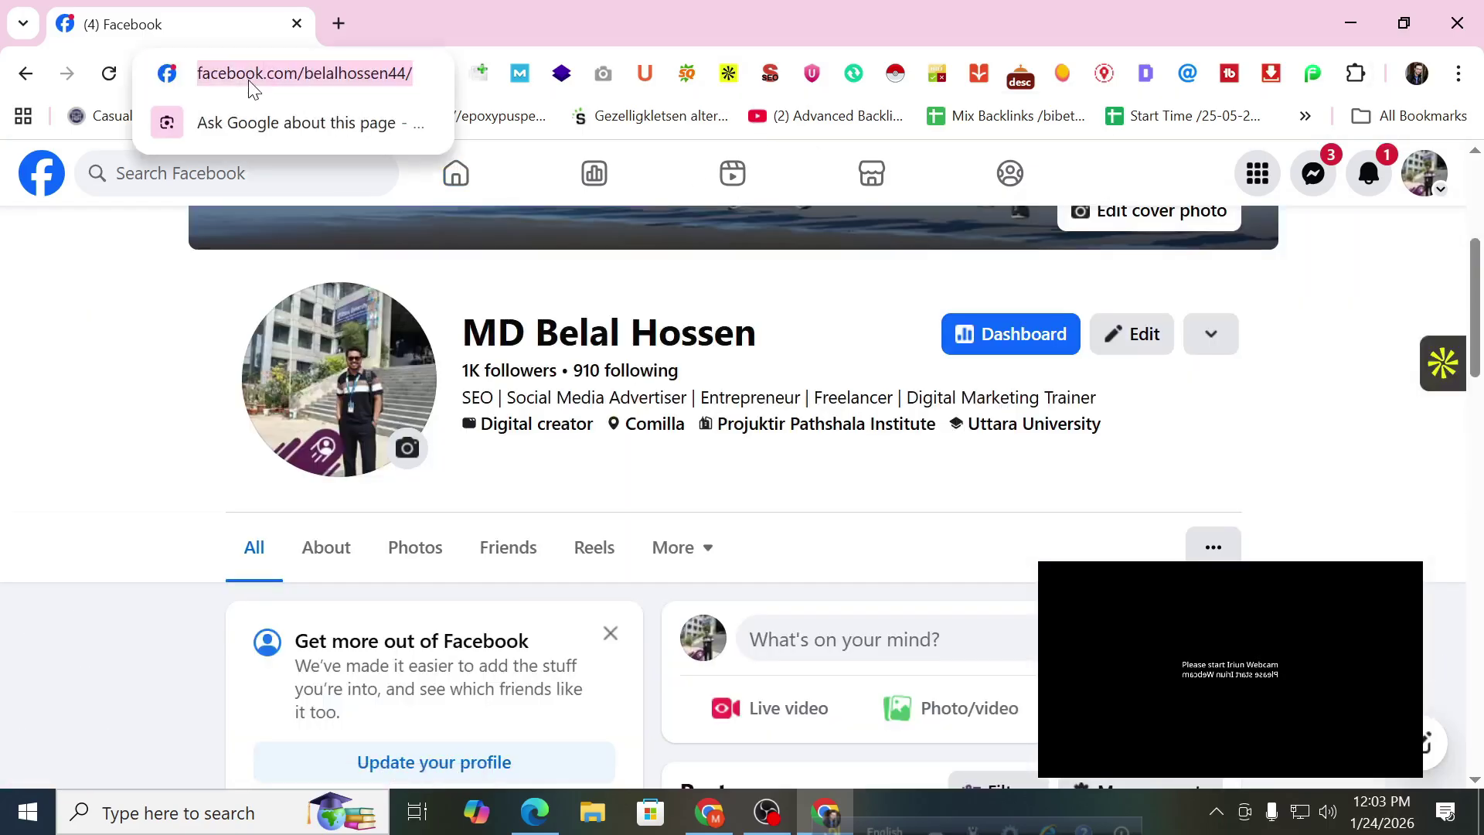
left_click(339, 23)
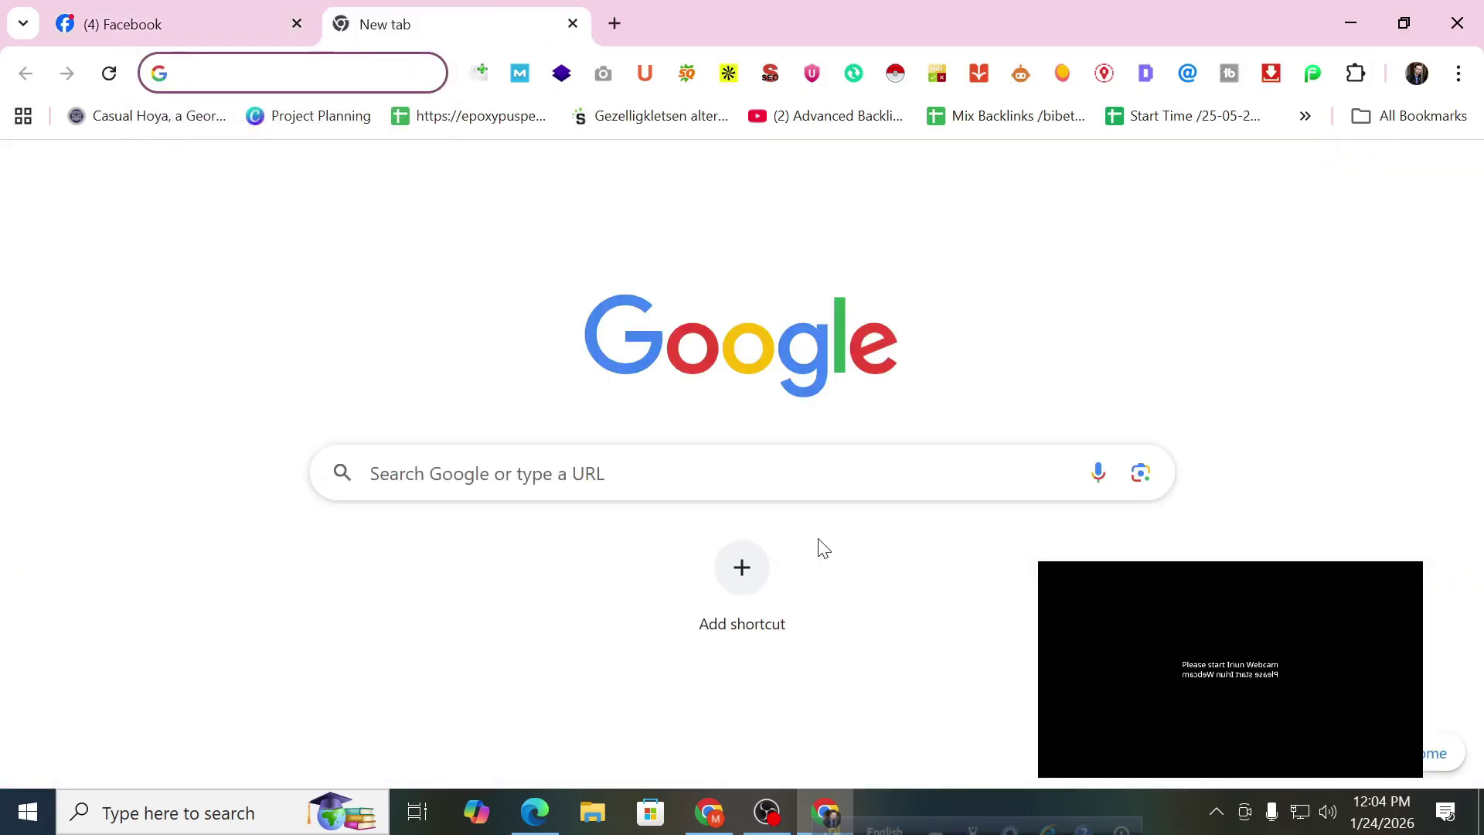
Paste the copied profile link into the Facebook page-access search to find the second account.
left_click(708, 812)
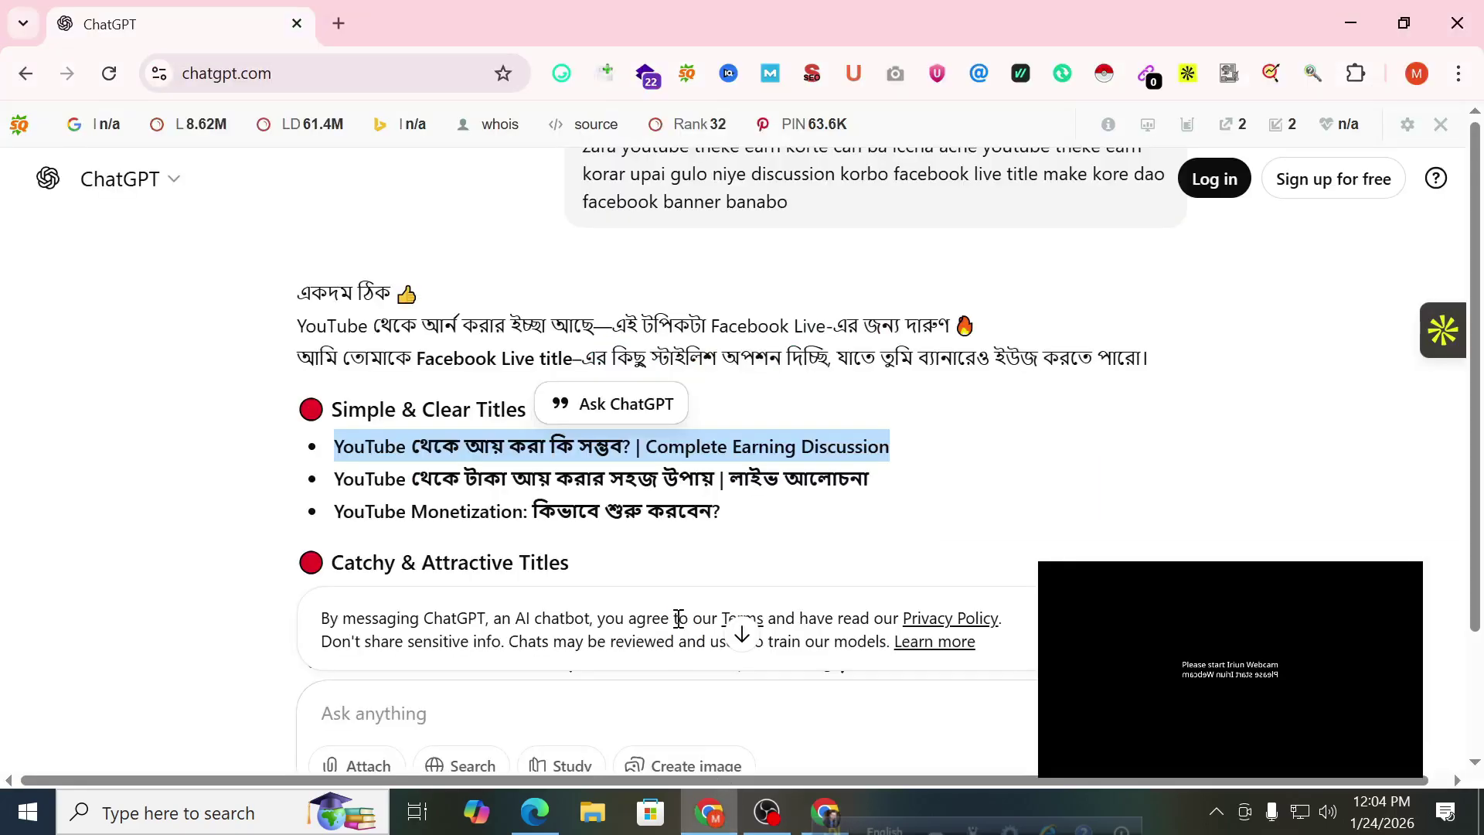
left_click(535, 812)
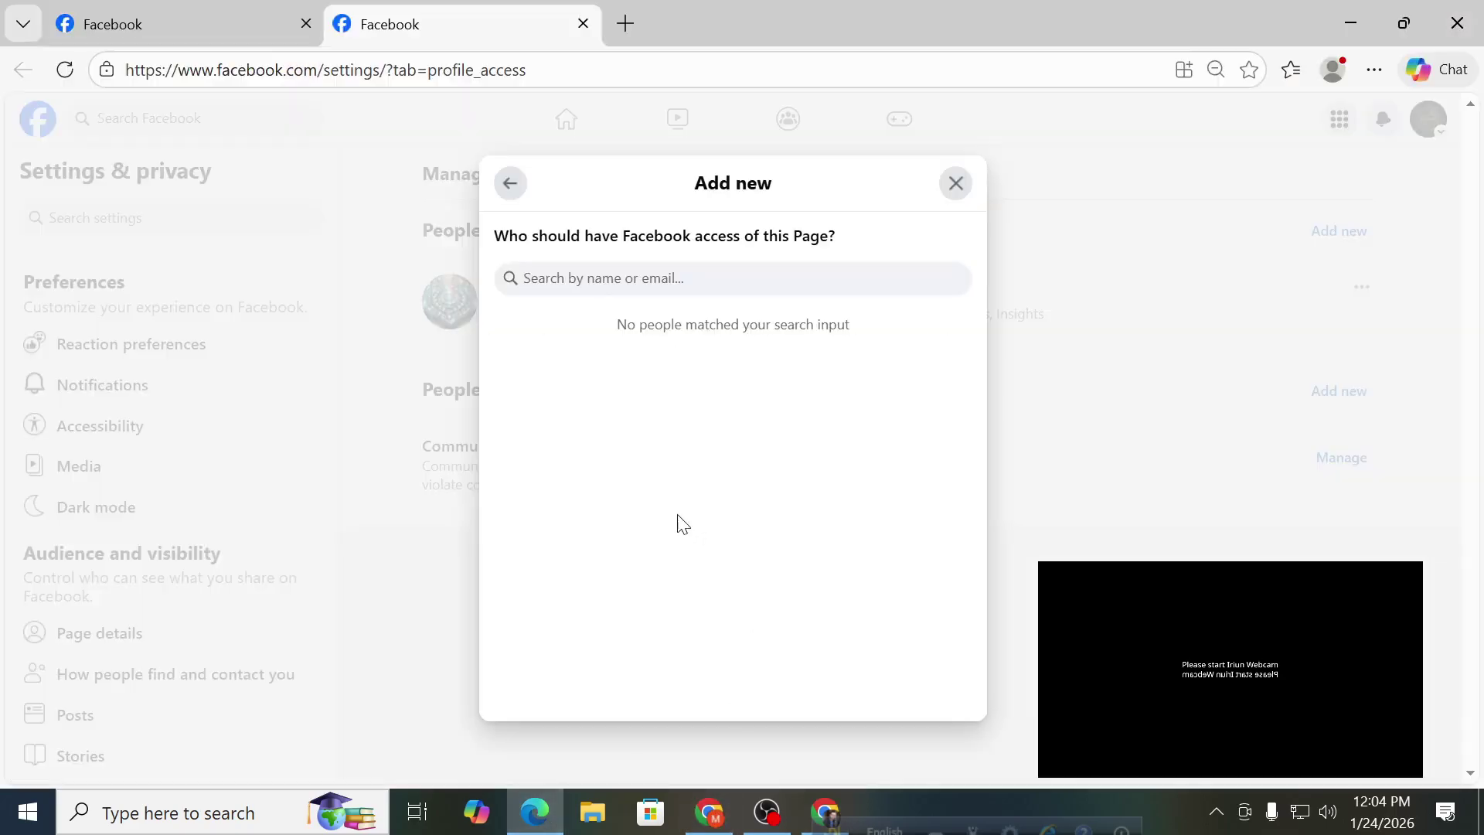
left_click(709, 812)
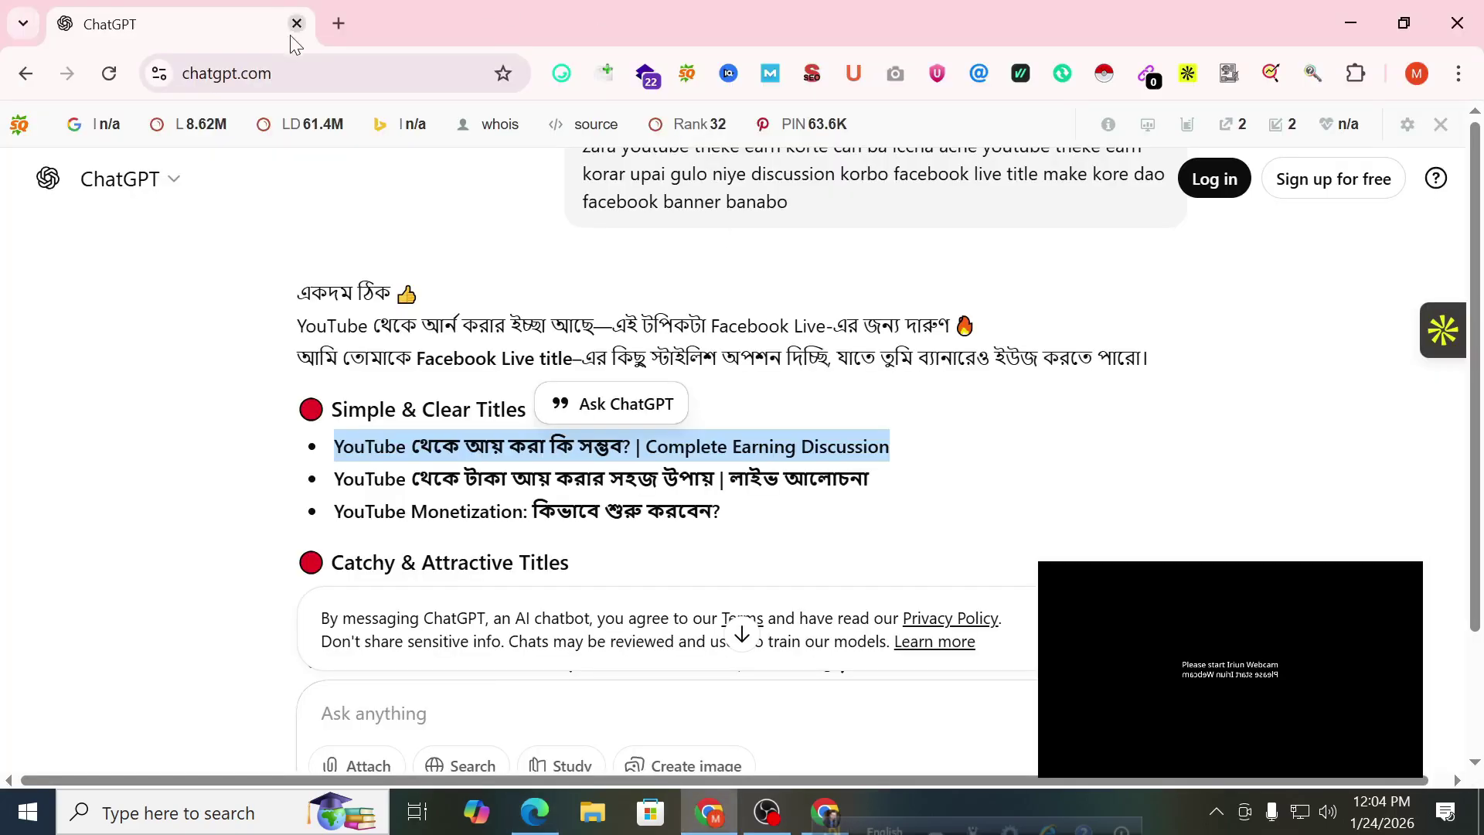
left_click(338, 24)
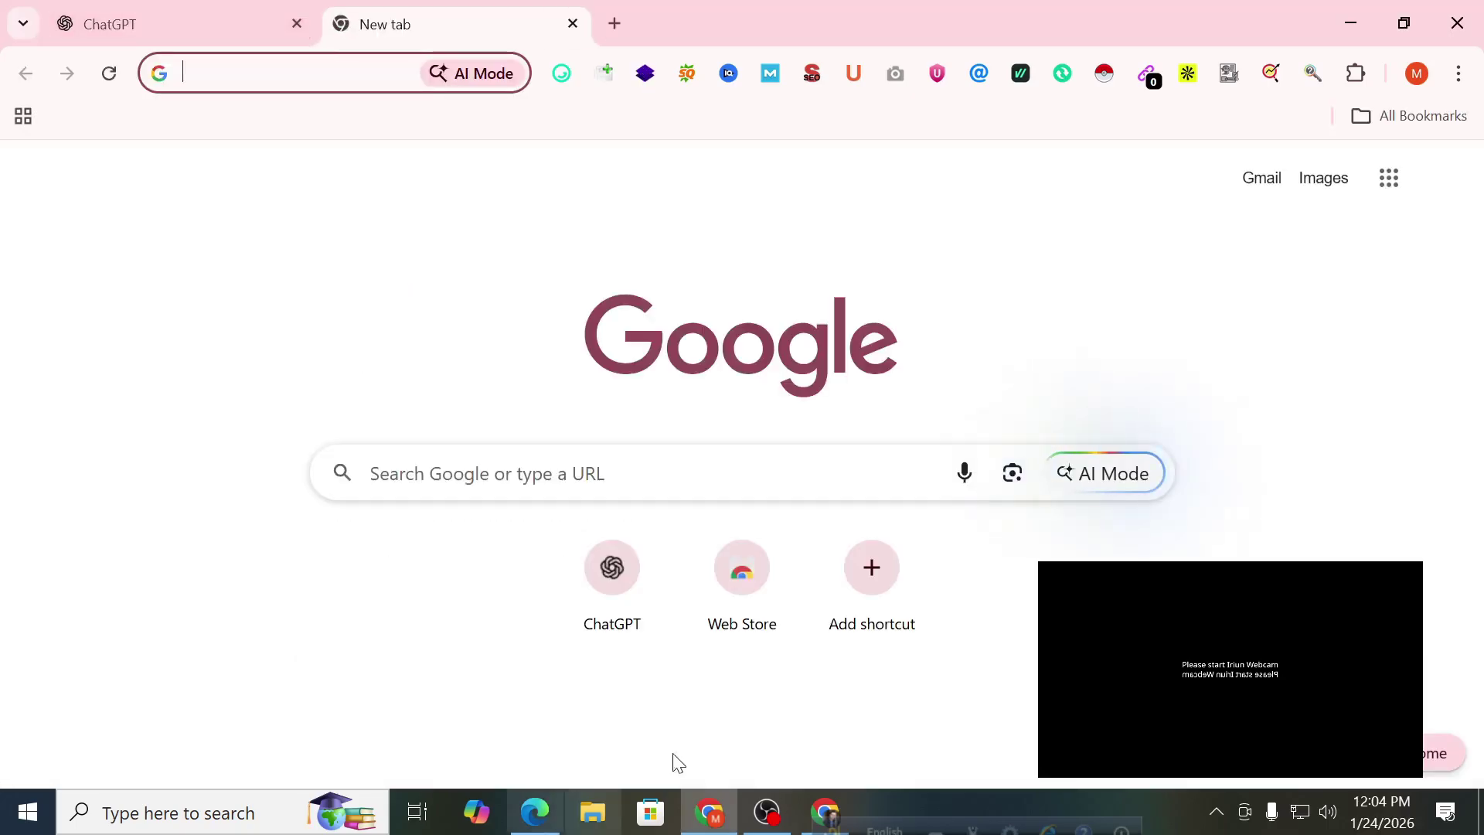
left_click(535, 811)
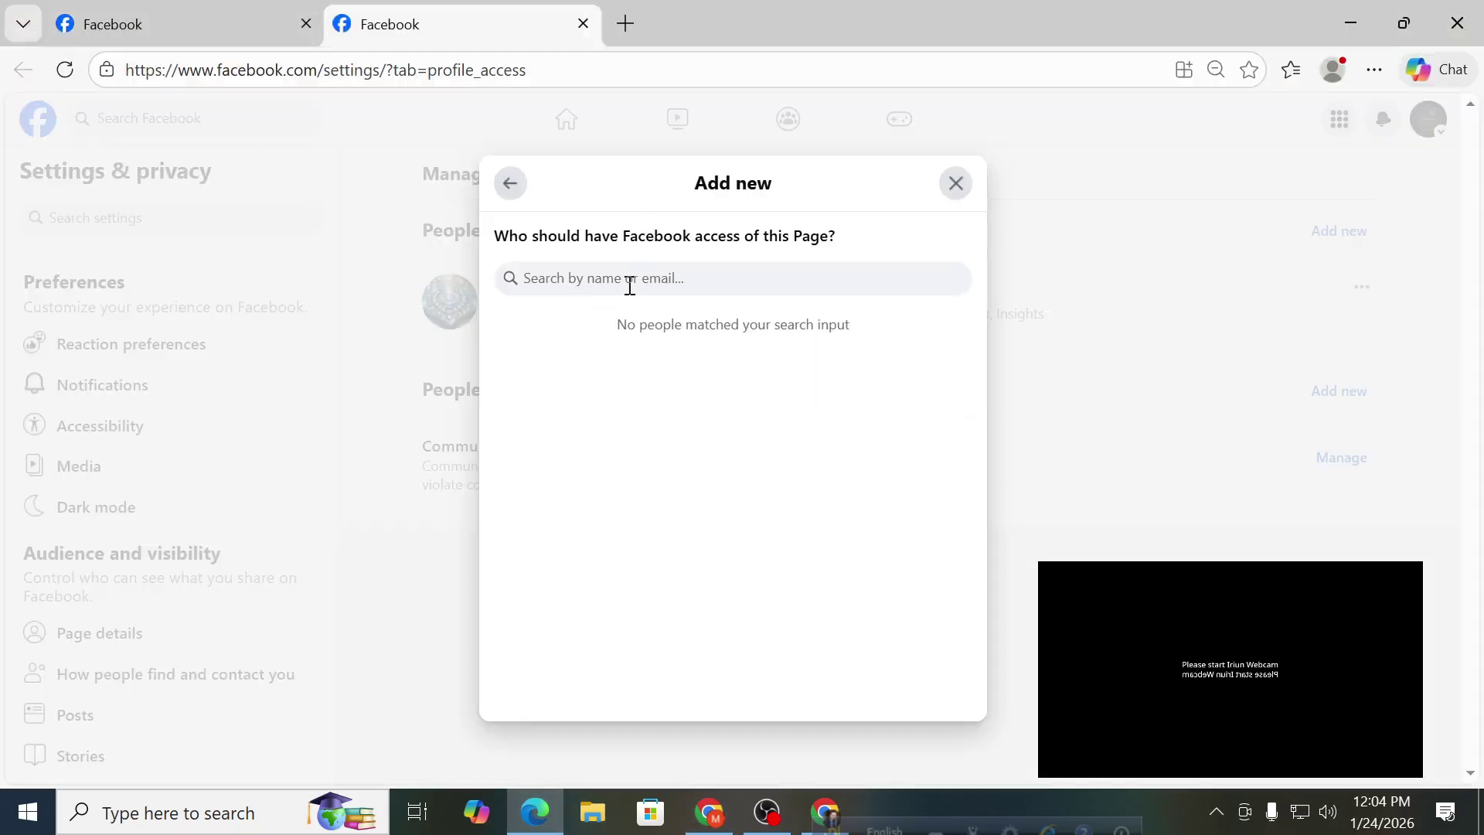
key("ctrl+v")
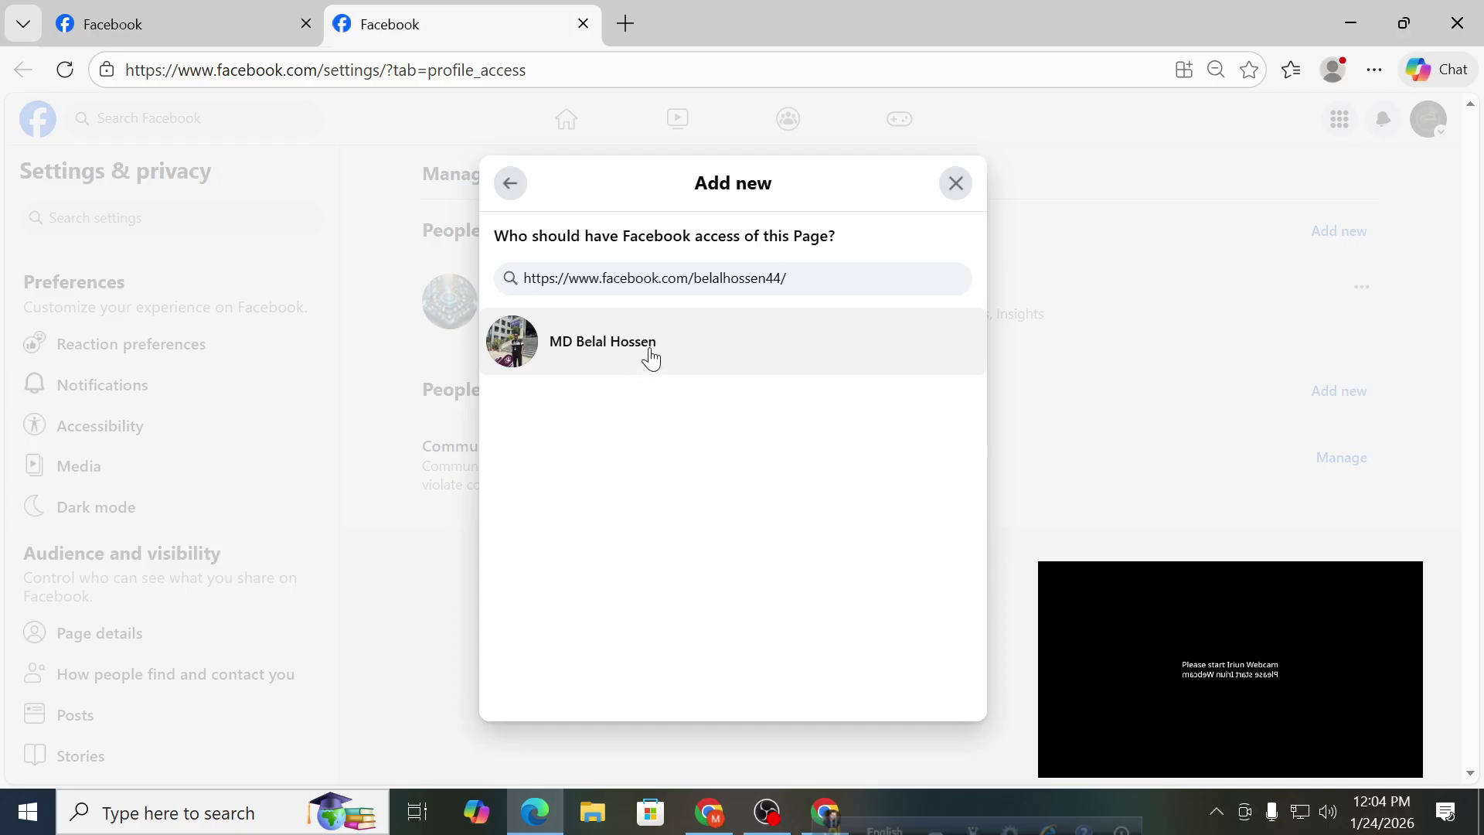
Choose the found person, allow full control of the Page, and click Give Access.
left_click(646, 351)
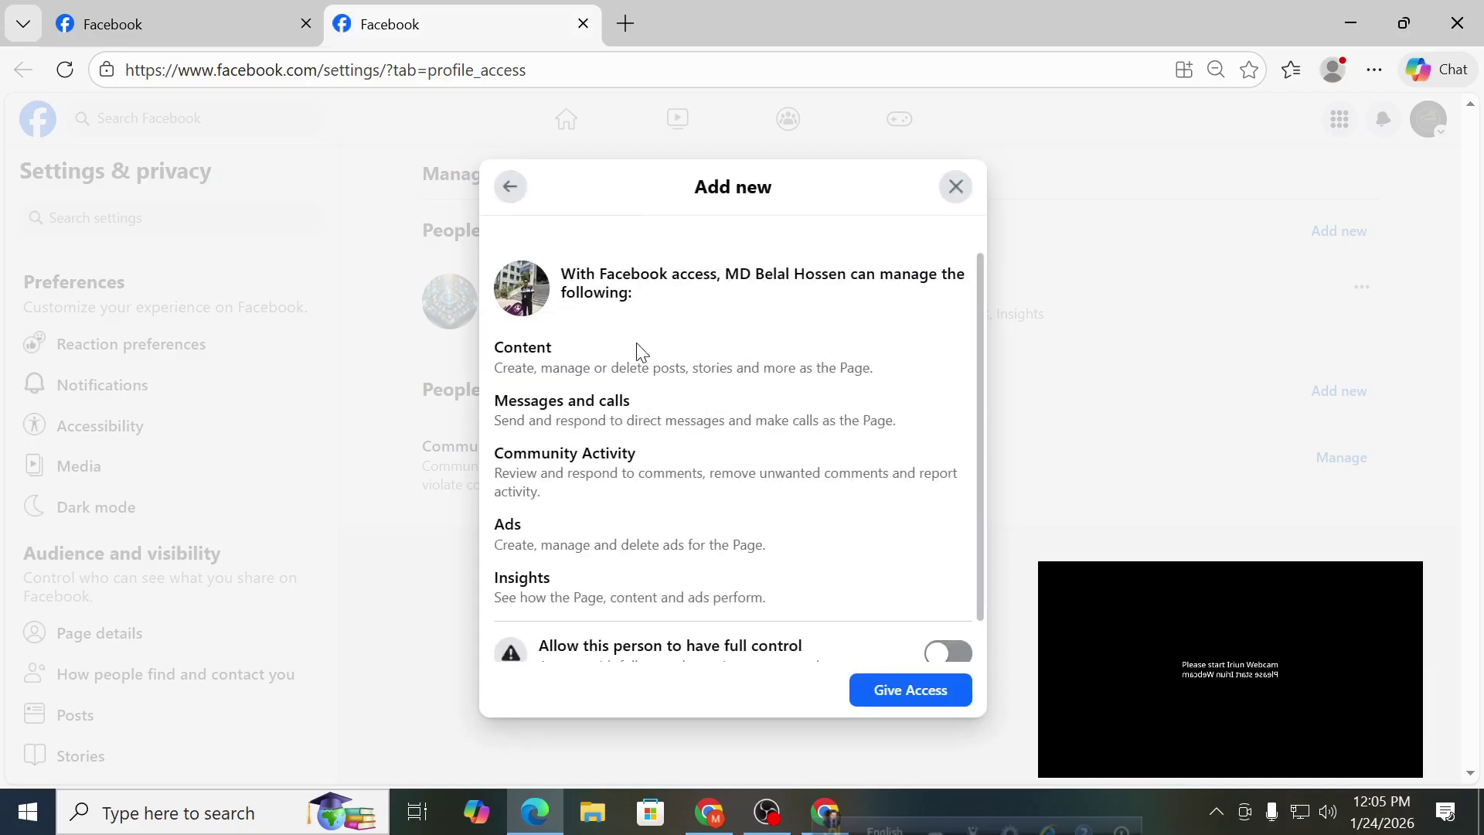
scroll(641, 348, "down", 1)
scroll(772, 454, "up", 1)
scroll(943, 611, "down", 1)
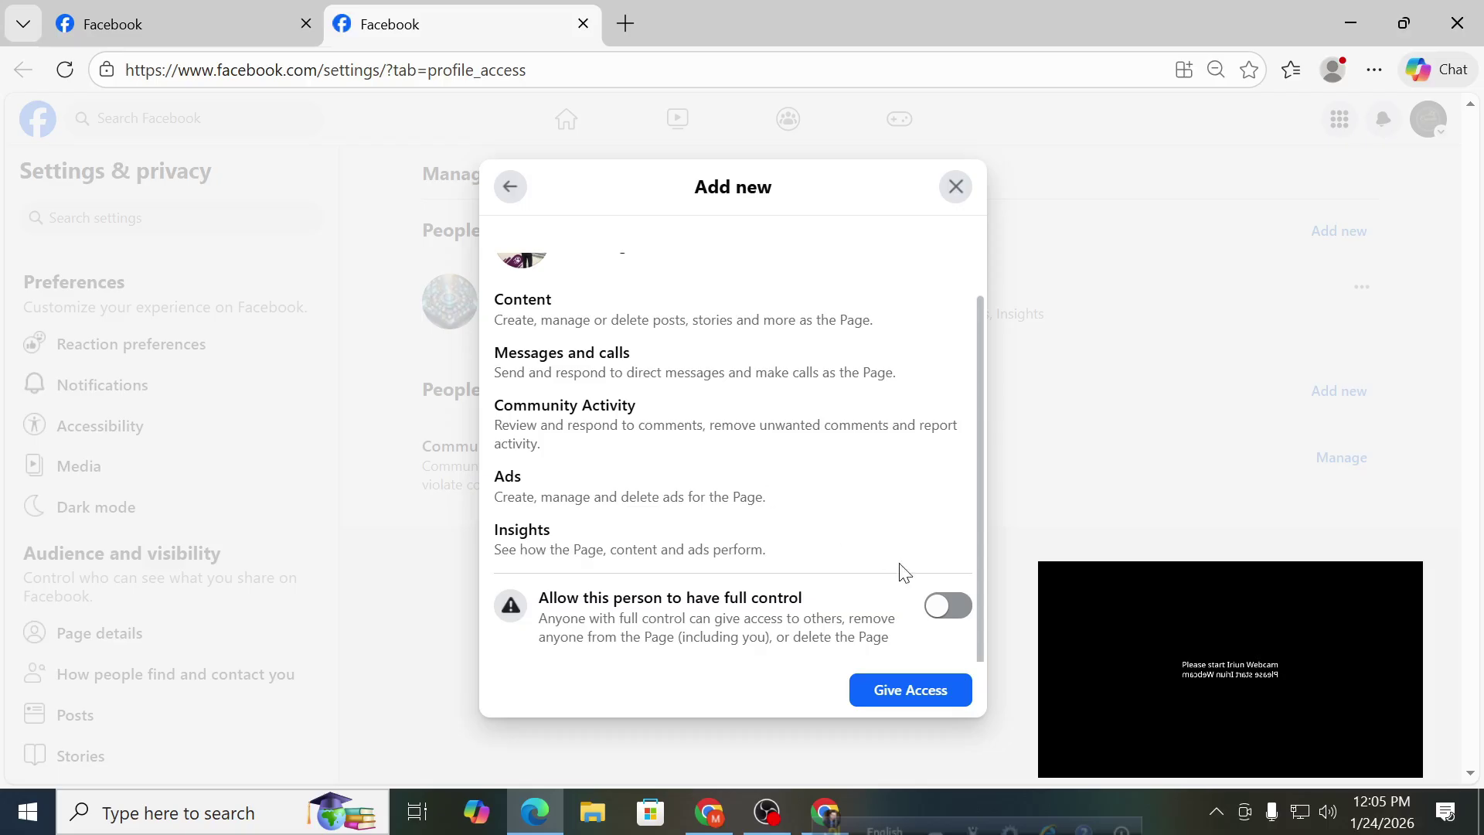
left_click(939, 610)
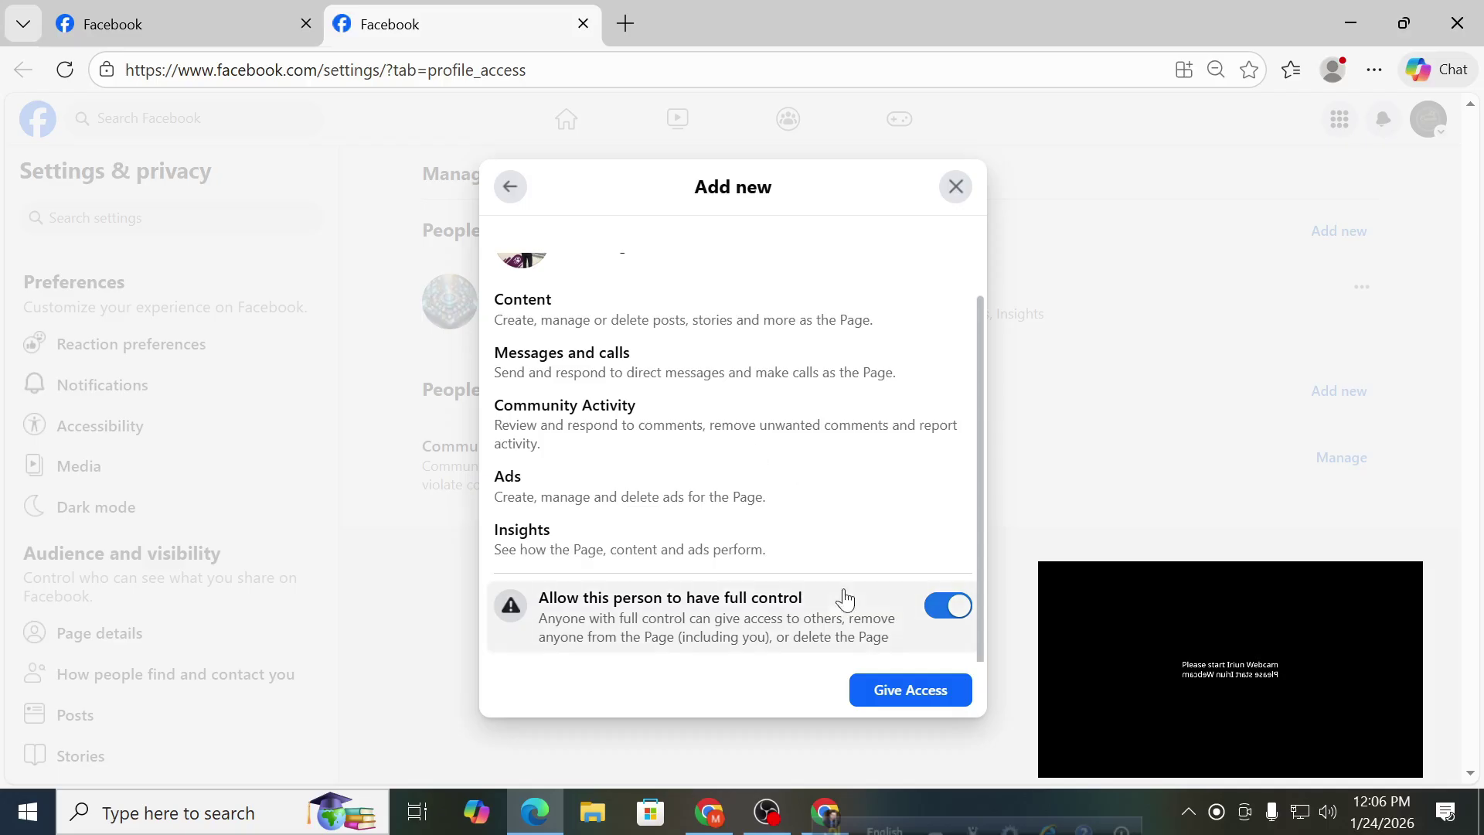
left_click(886, 699)
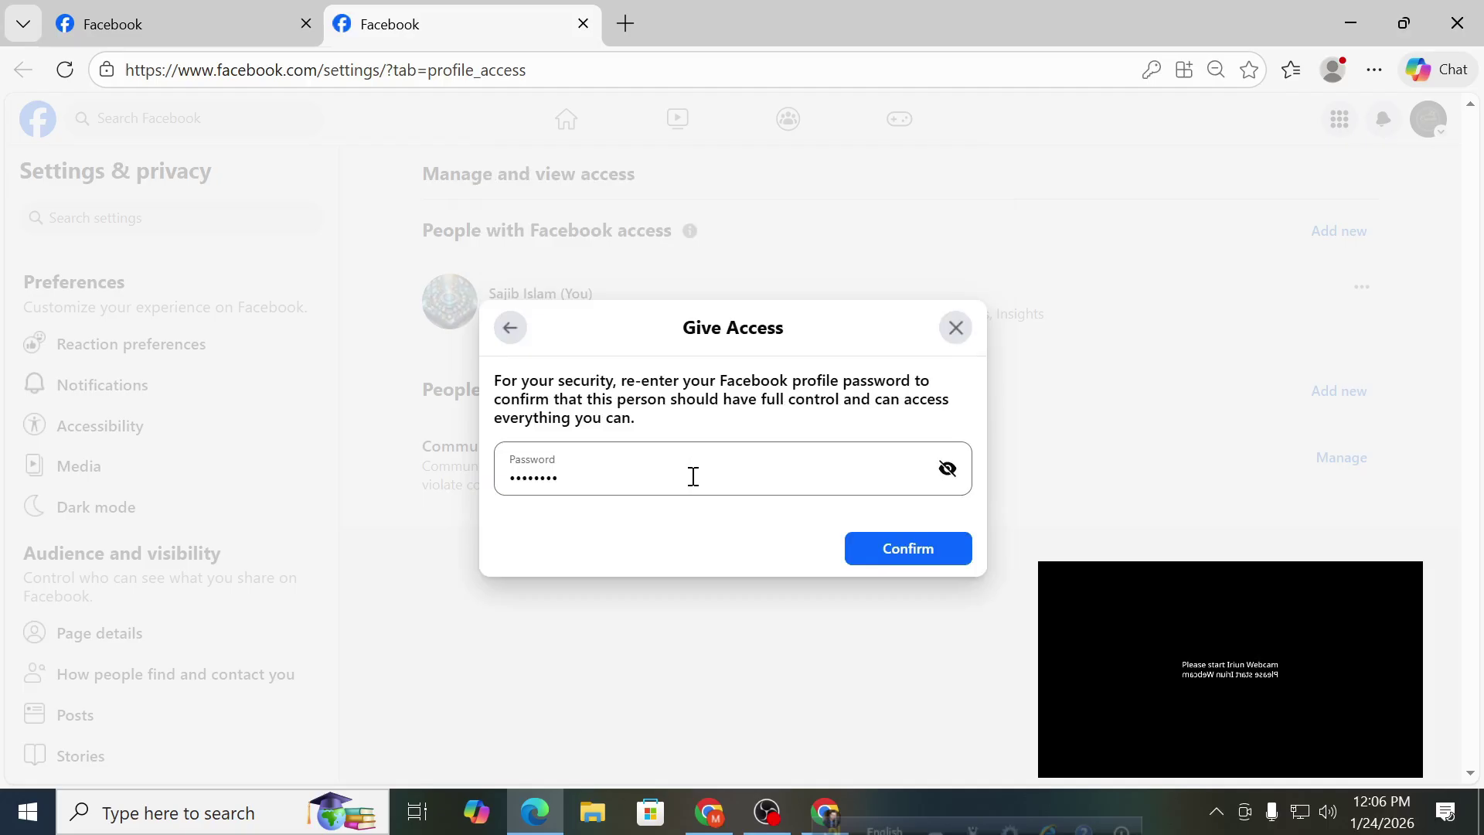
Confirm the full-control grant, then open the invitee's Facebook tab in Chrome.
left_click(896, 551)
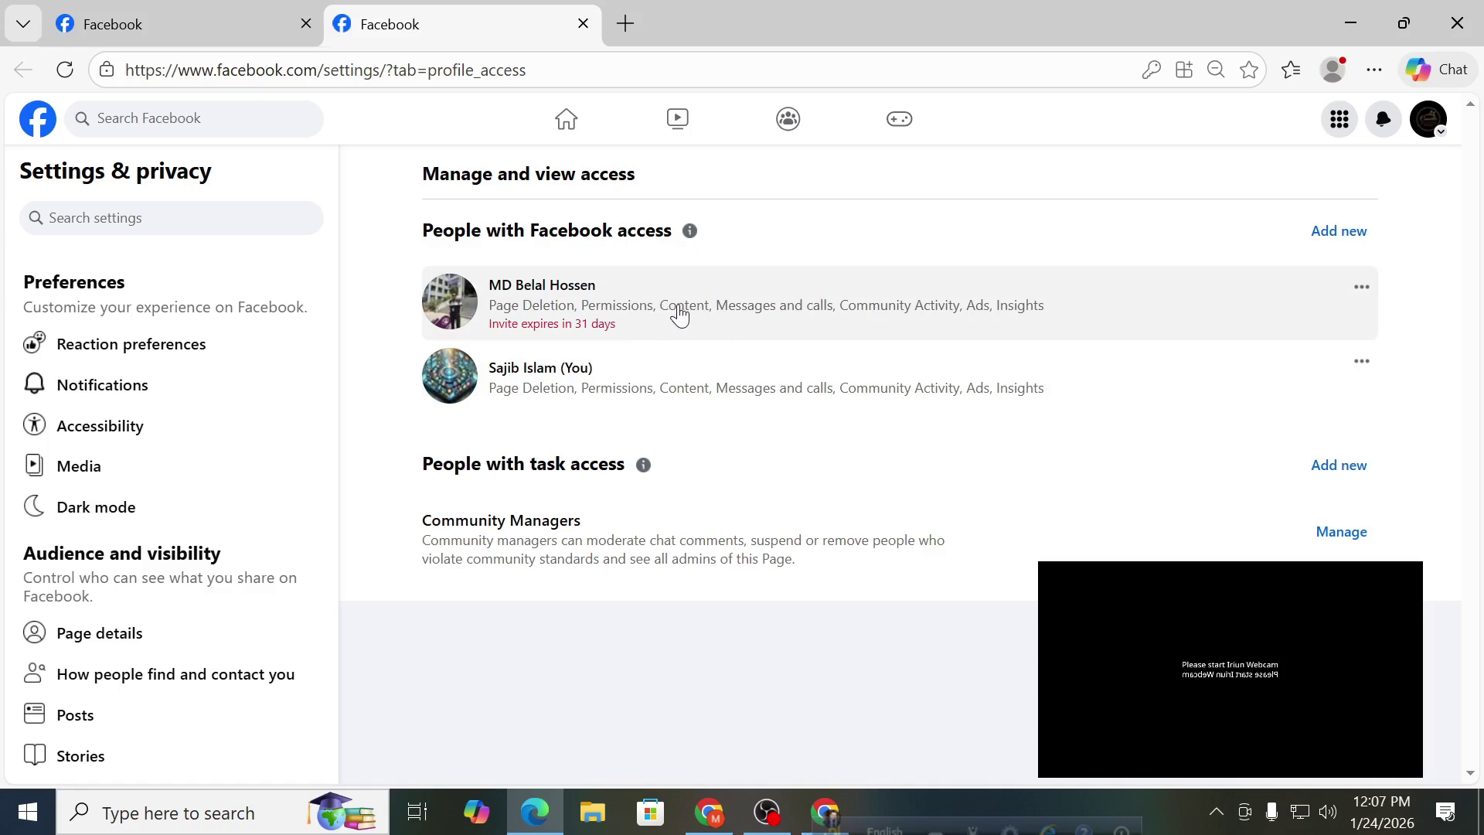
left_click(824, 810)
left_click(109, 21)
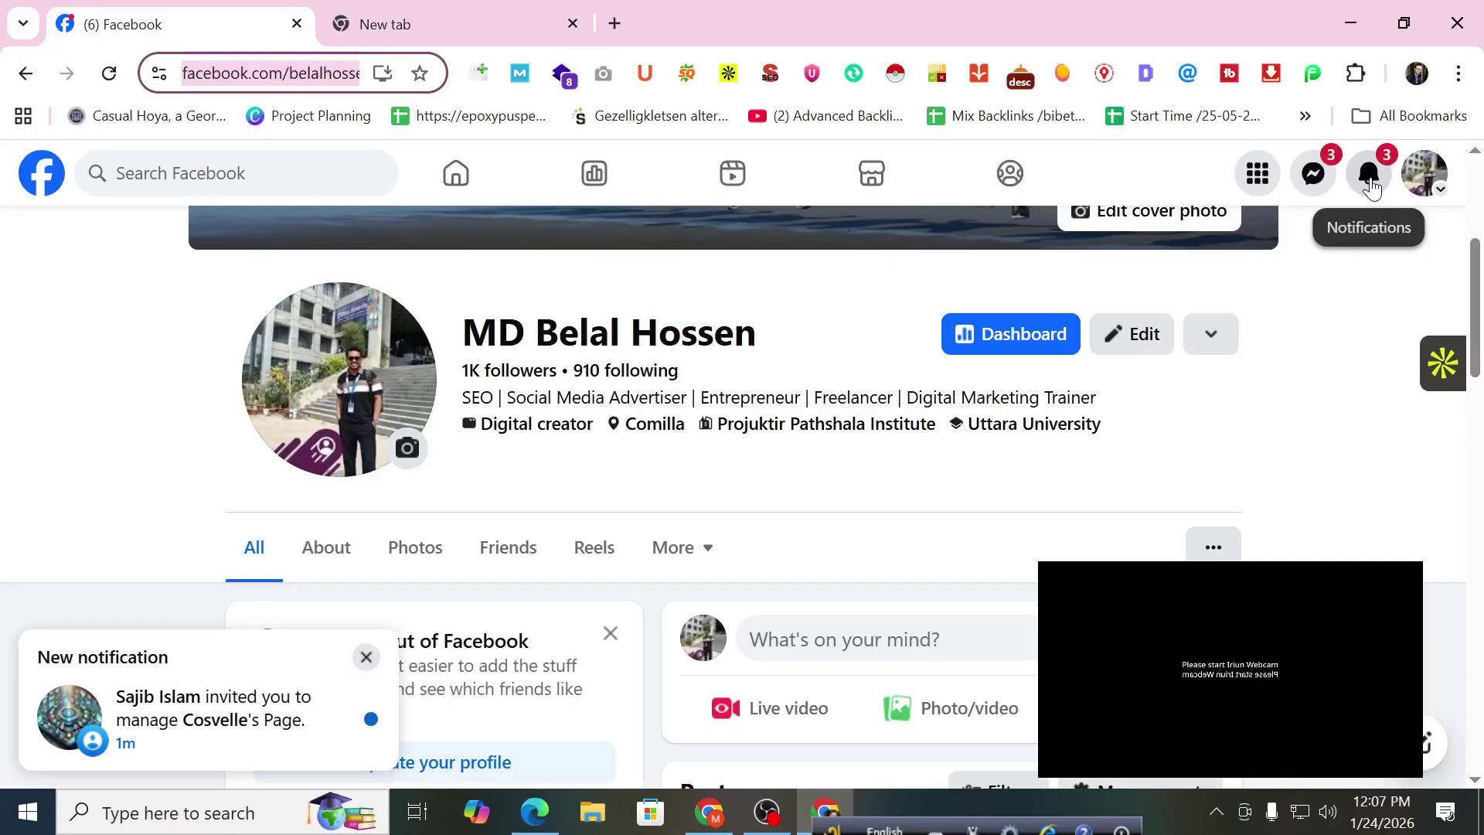
Accept the Cosvelle Page invitation from notifications with full control, then switch into acting as Cosvelle.
left_click(1370, 179)
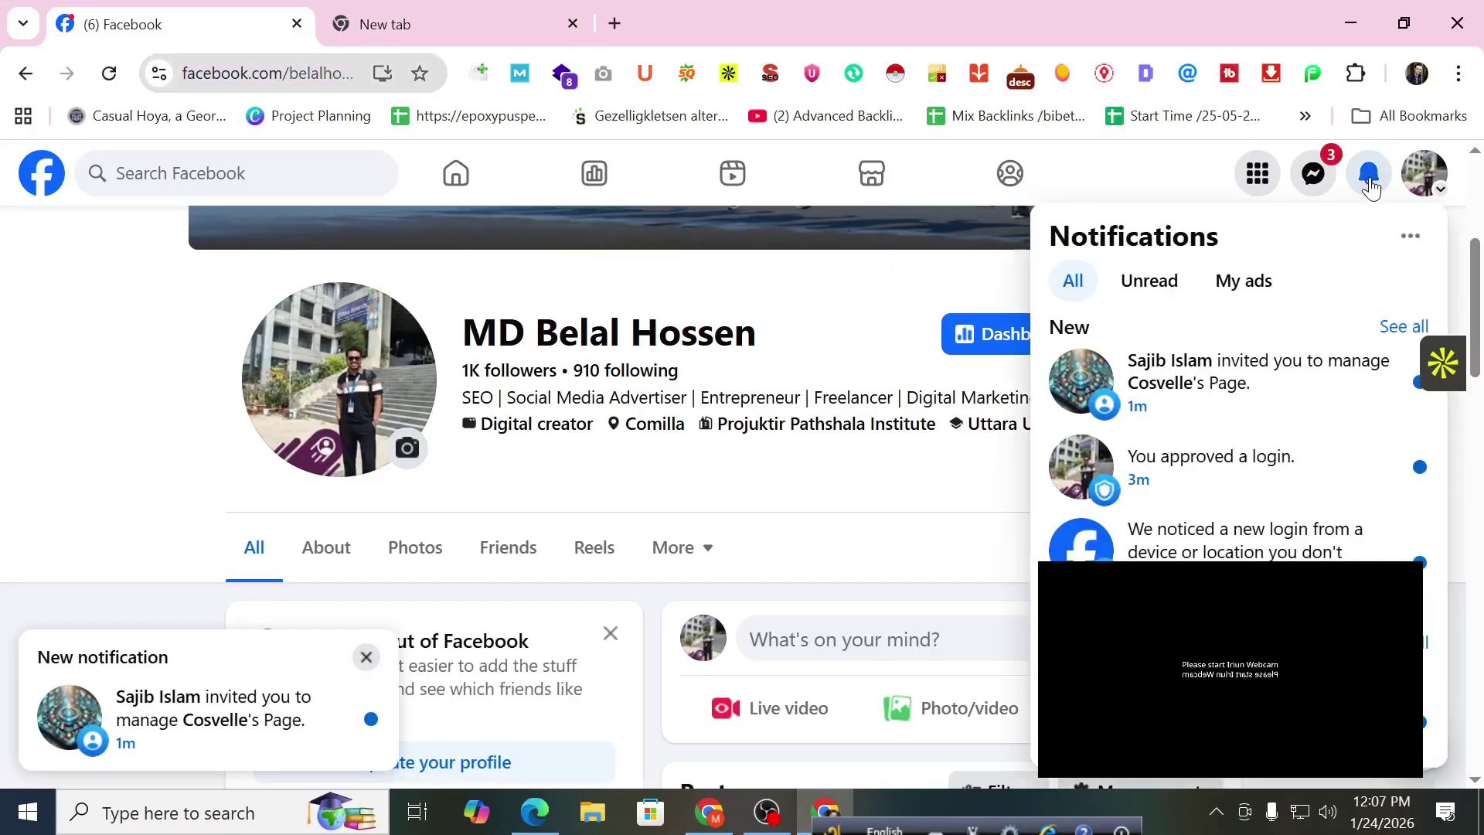
left_click(1208, 402)
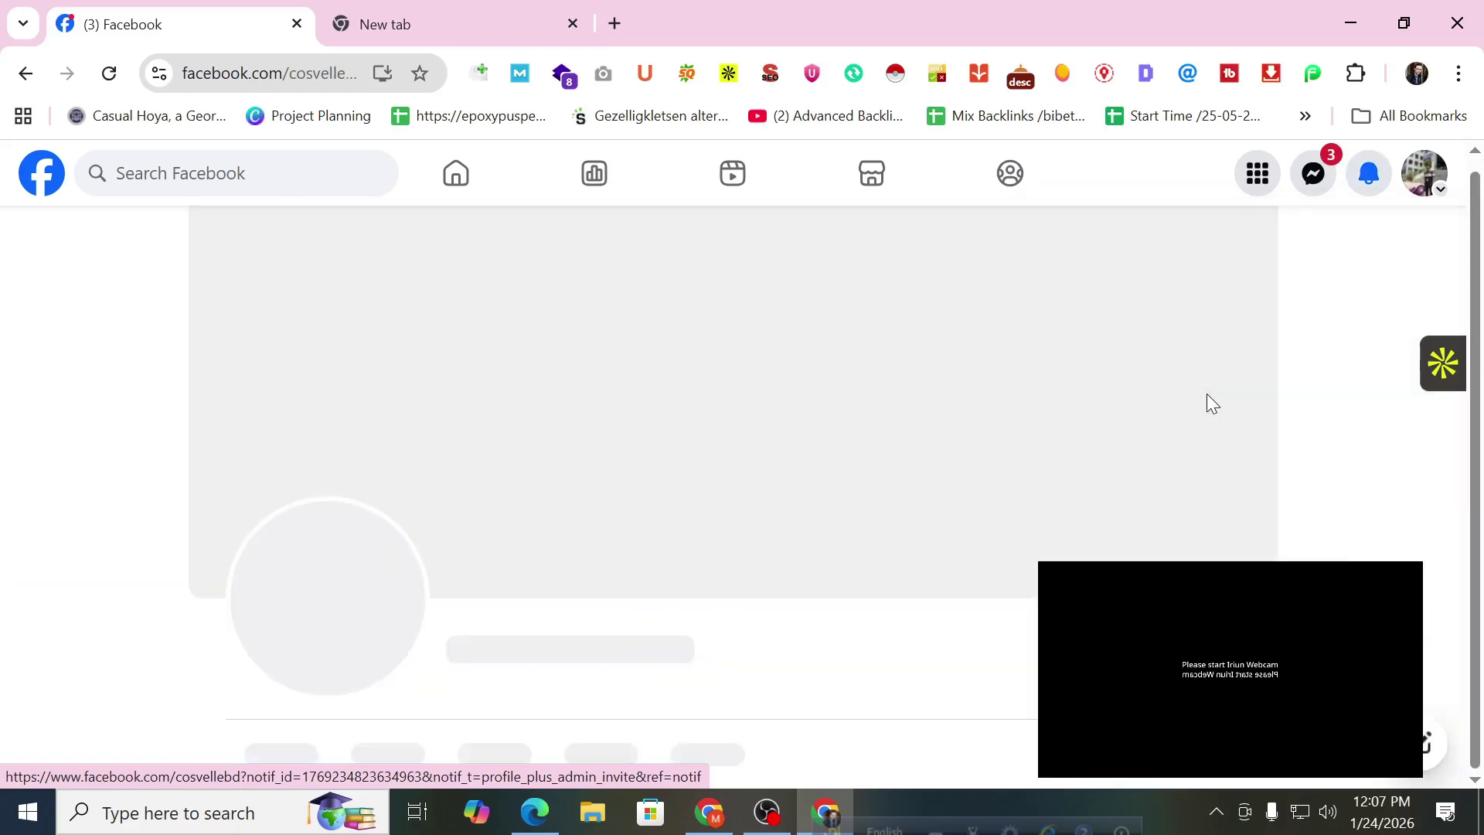
scroll(1119, 462, "down", 5)
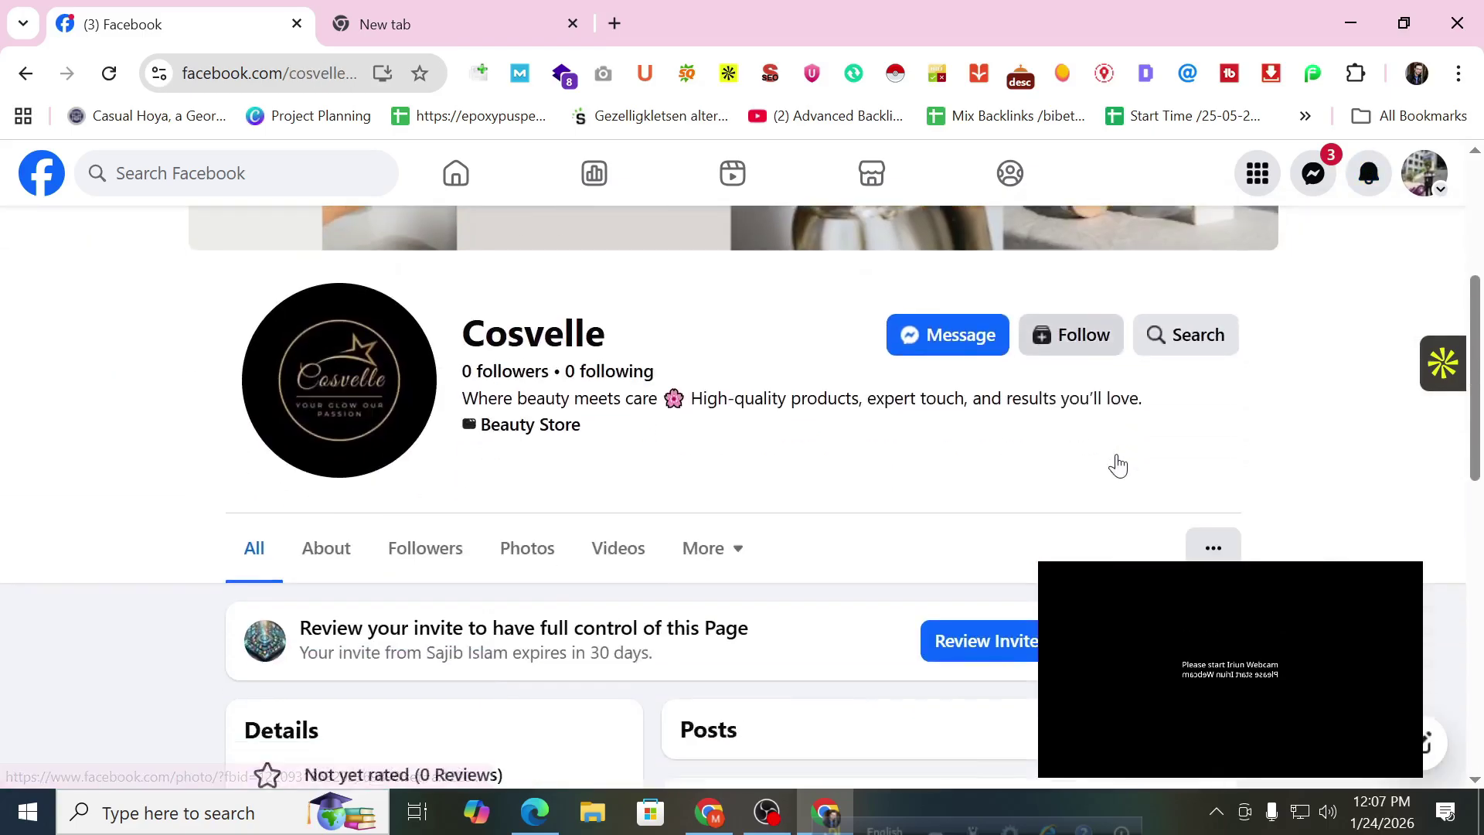
left_click(1009, 530)
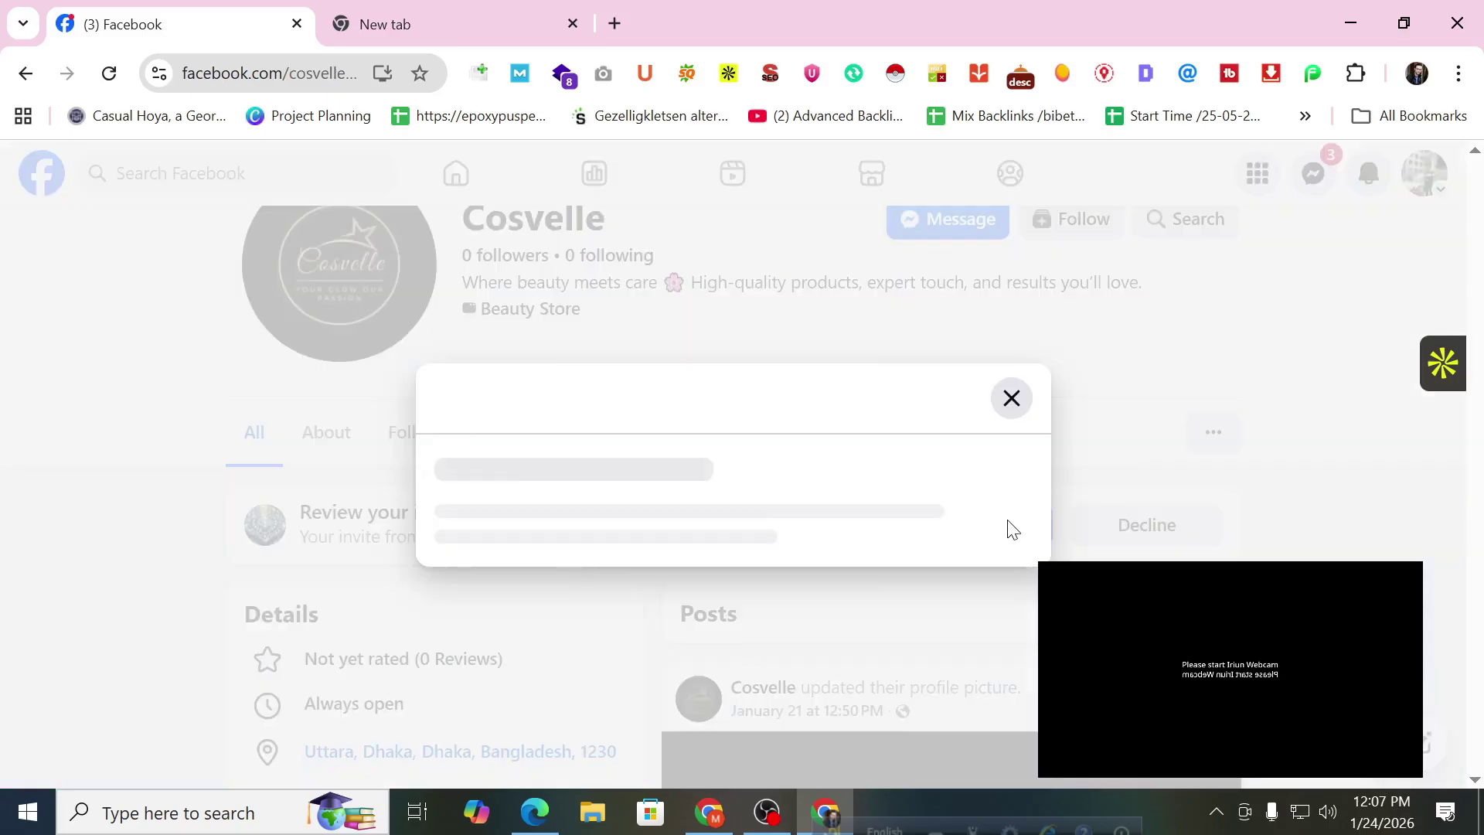
scroll(955, 607, "down", 3)
left_click(963, 720)
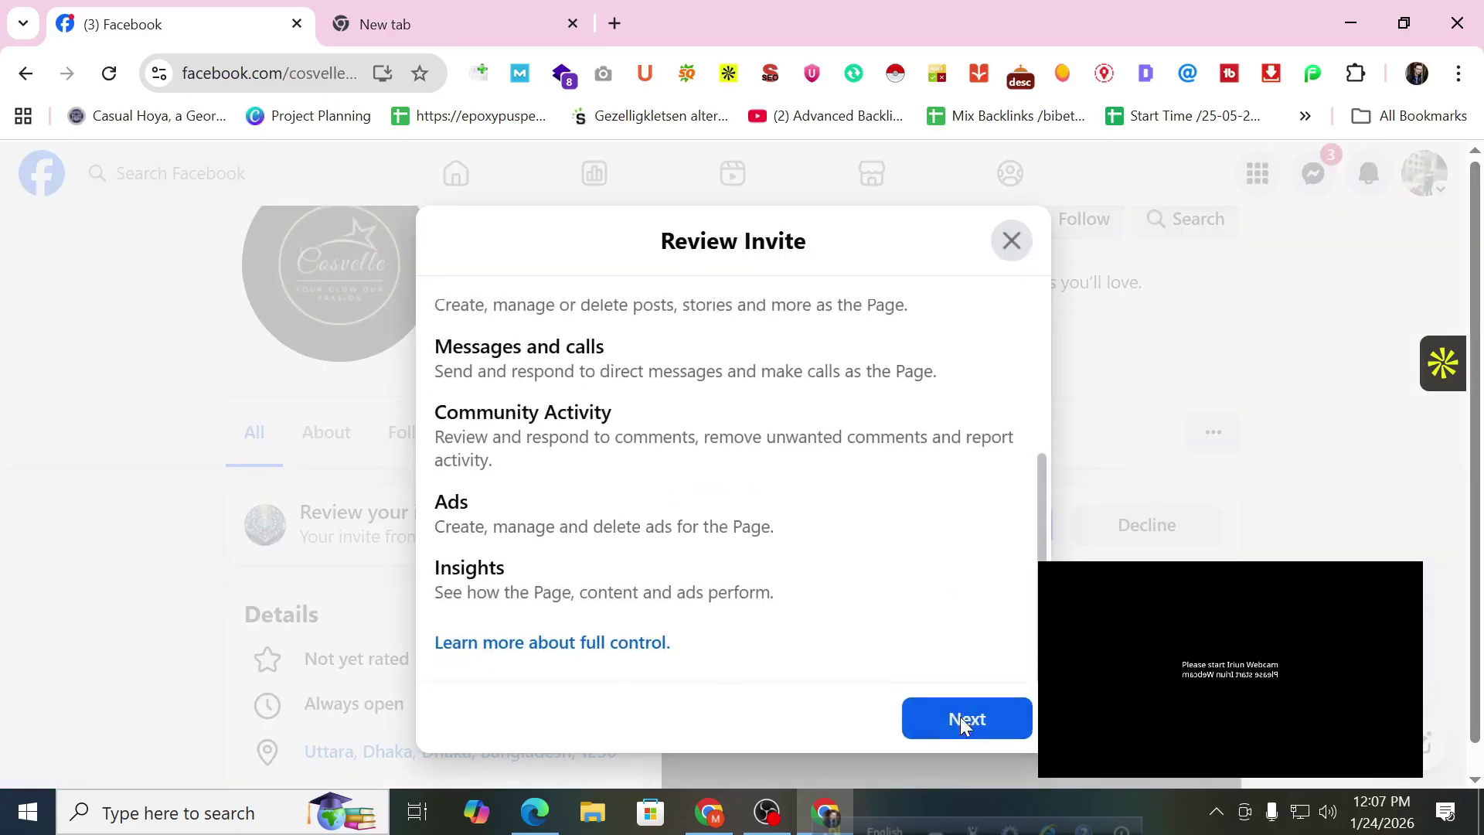
left_click(938, 665)
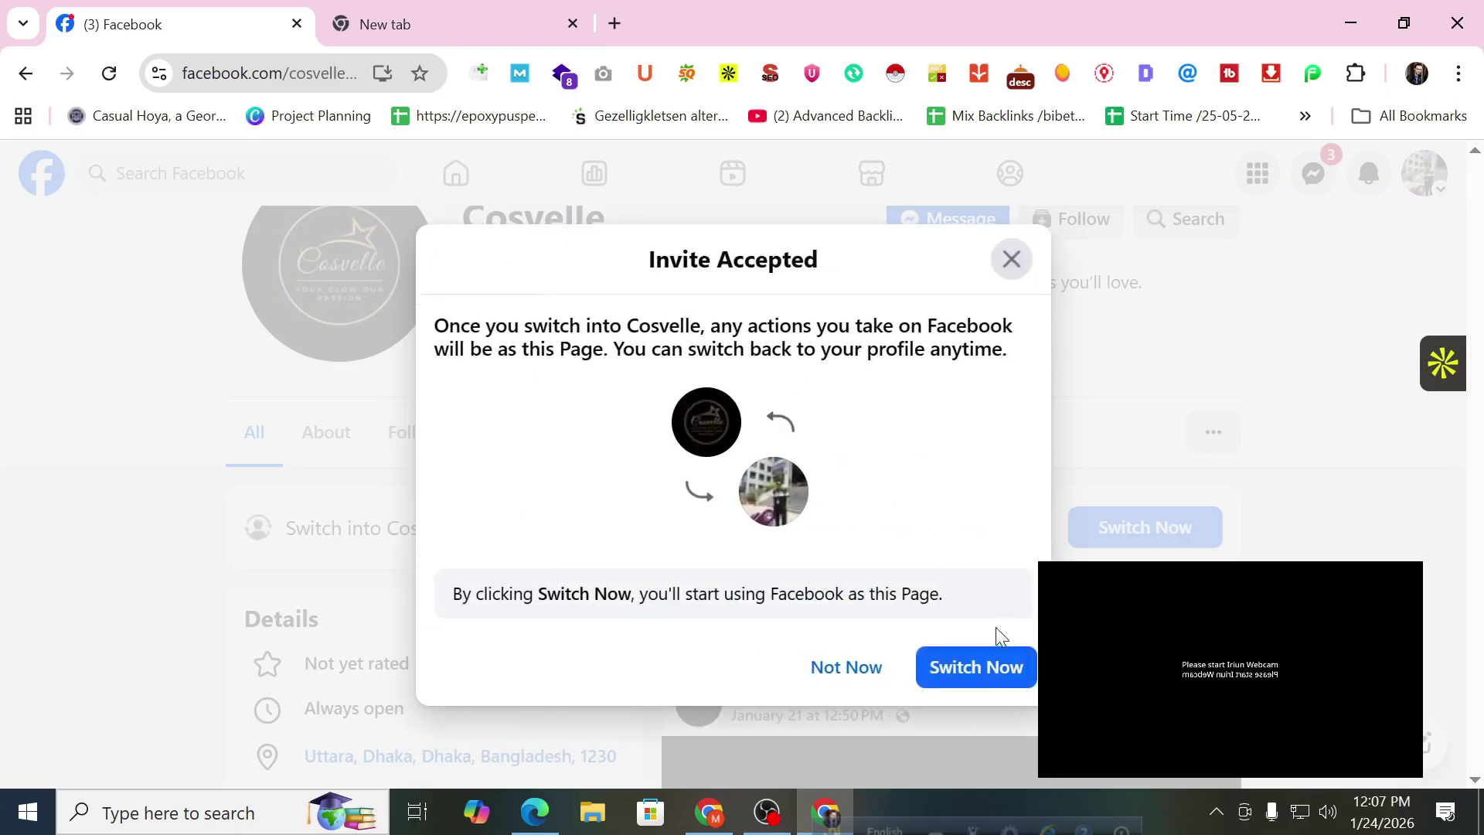
left_click(980, 668)
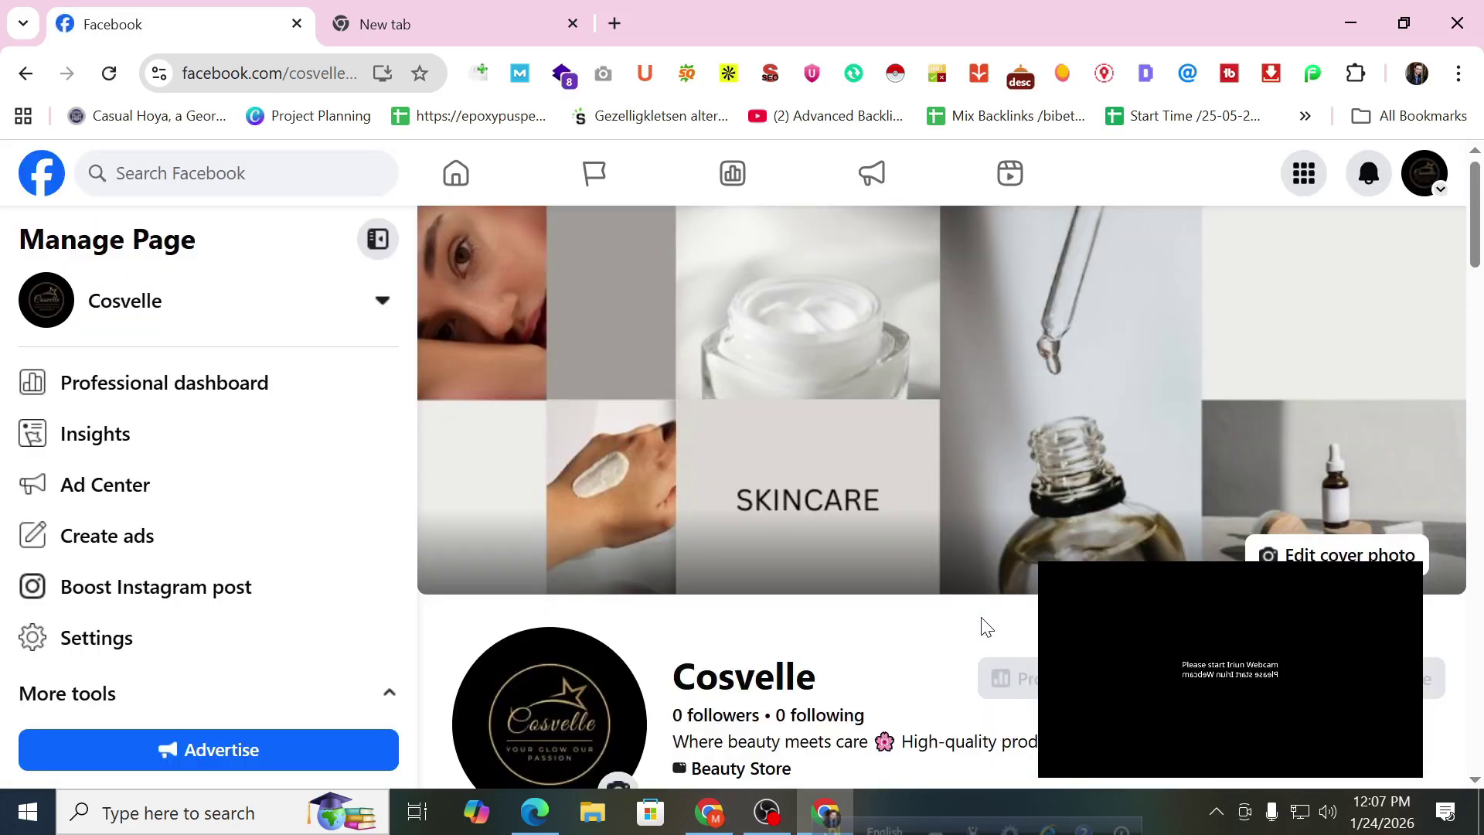
Dismiss the new Page welcome with Use Page and scroll through the Cosvelle Page.
scroll(1092, 456, "down", 1)
scroll(1091, 459, "down", 5)
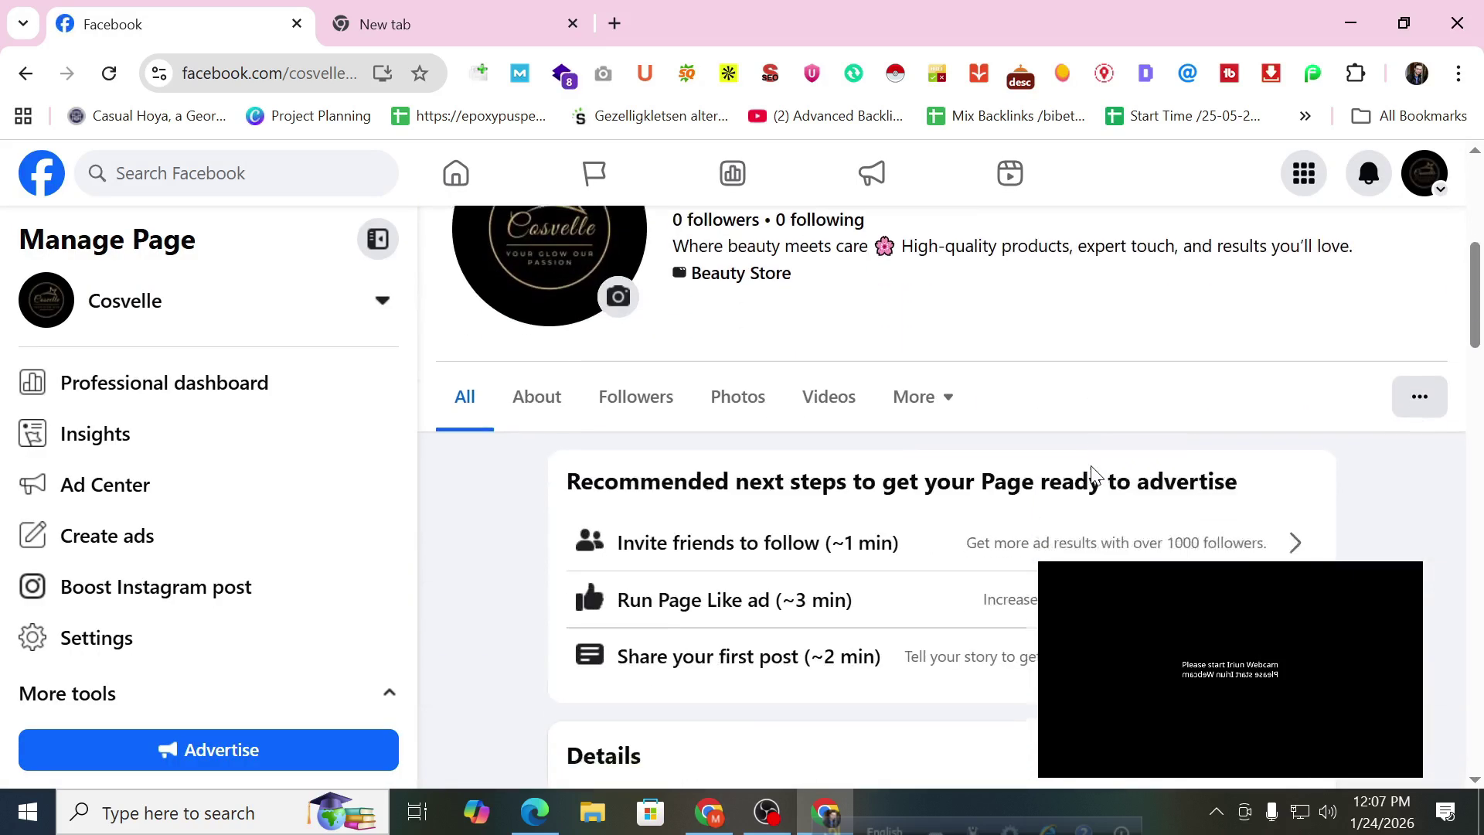
left_click(889, 650)
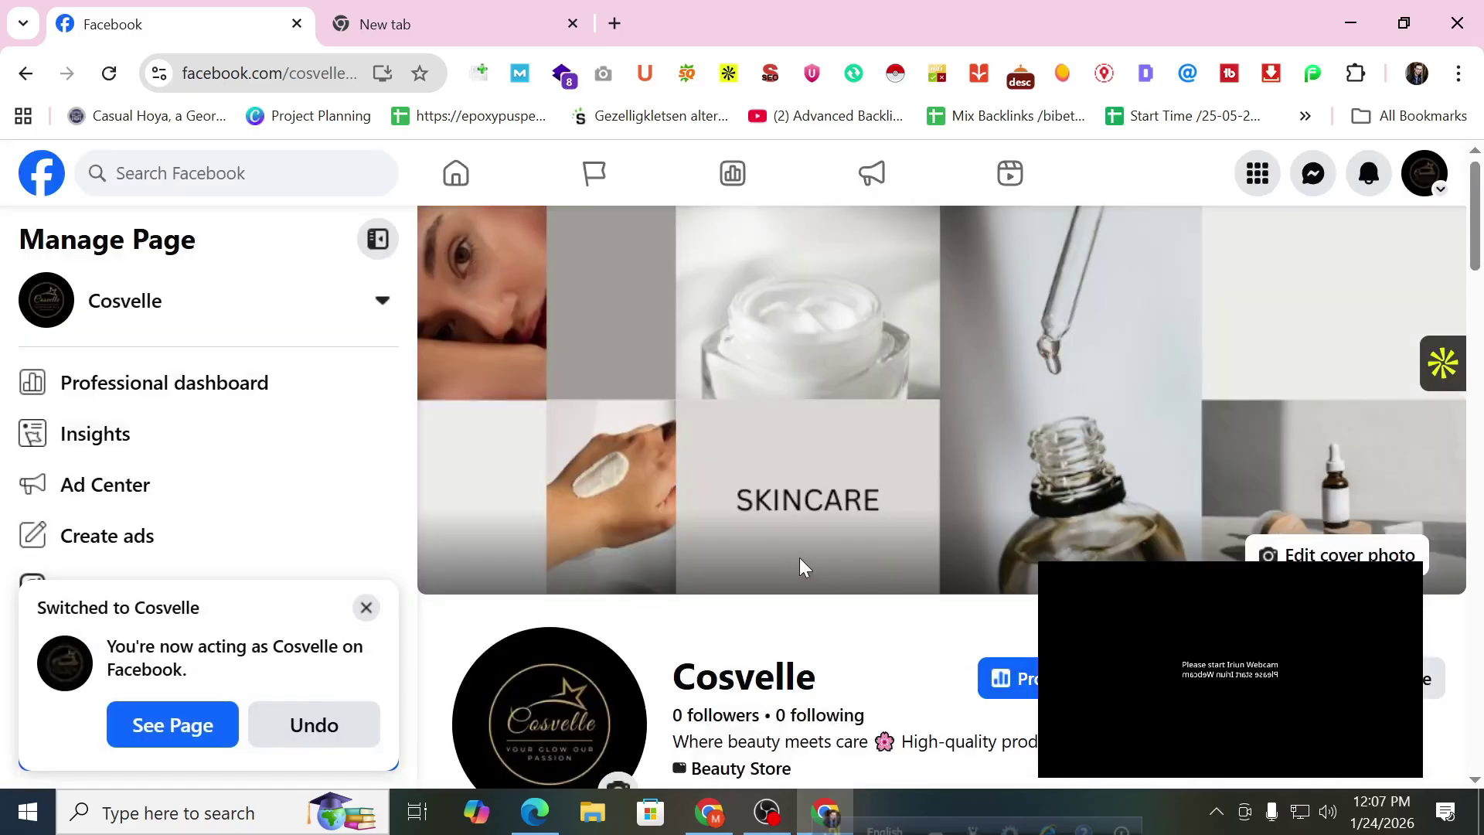
scroll(818, 569, "down", 10)
scroll(821, 566, "down", 12)
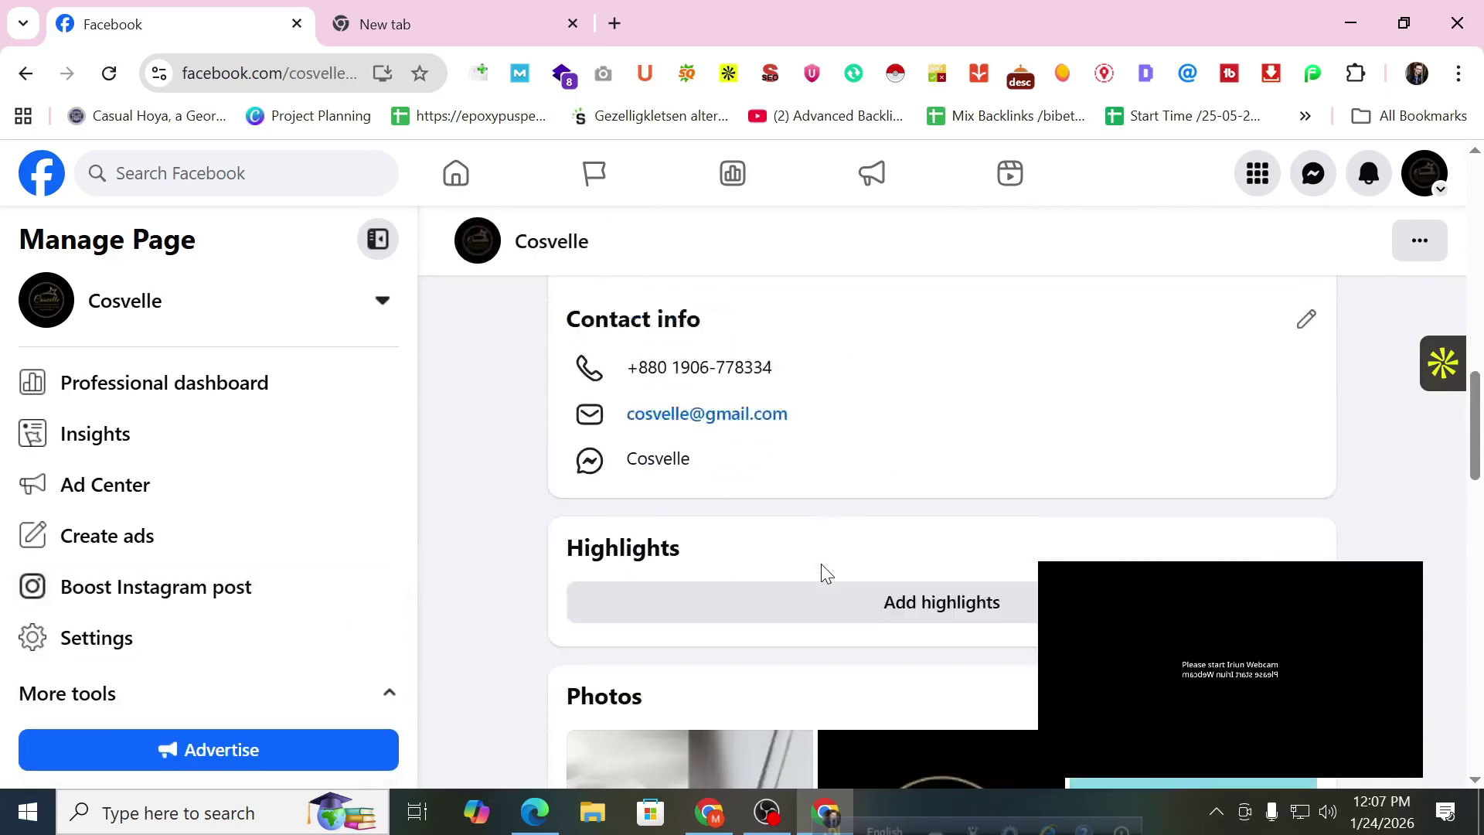
scroll(818, 572, "up", 8)
scroll(811, 585, "up", 5)
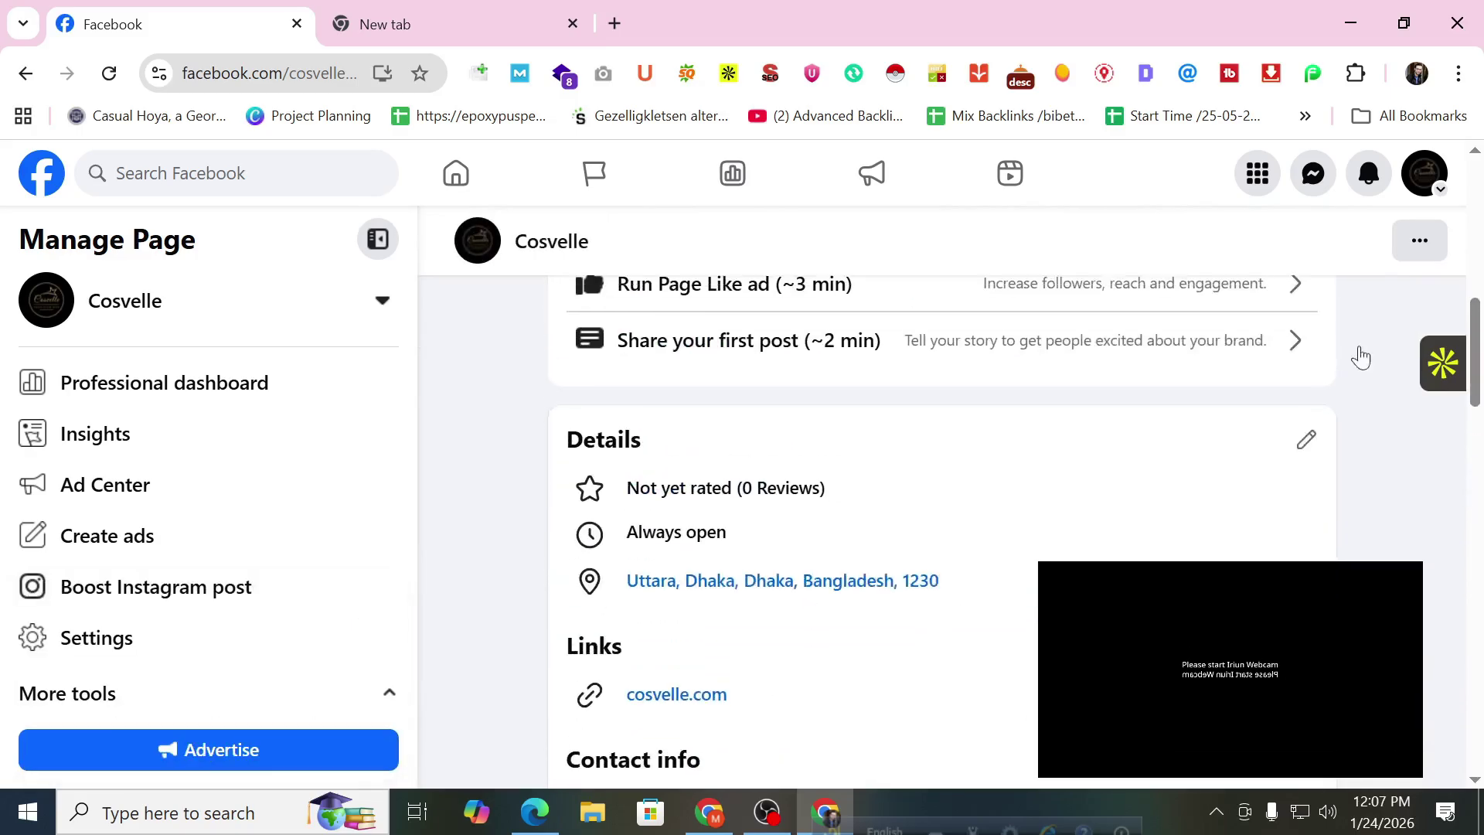
Reload the Page access settings in the other browser window.
left_click(710, 811)
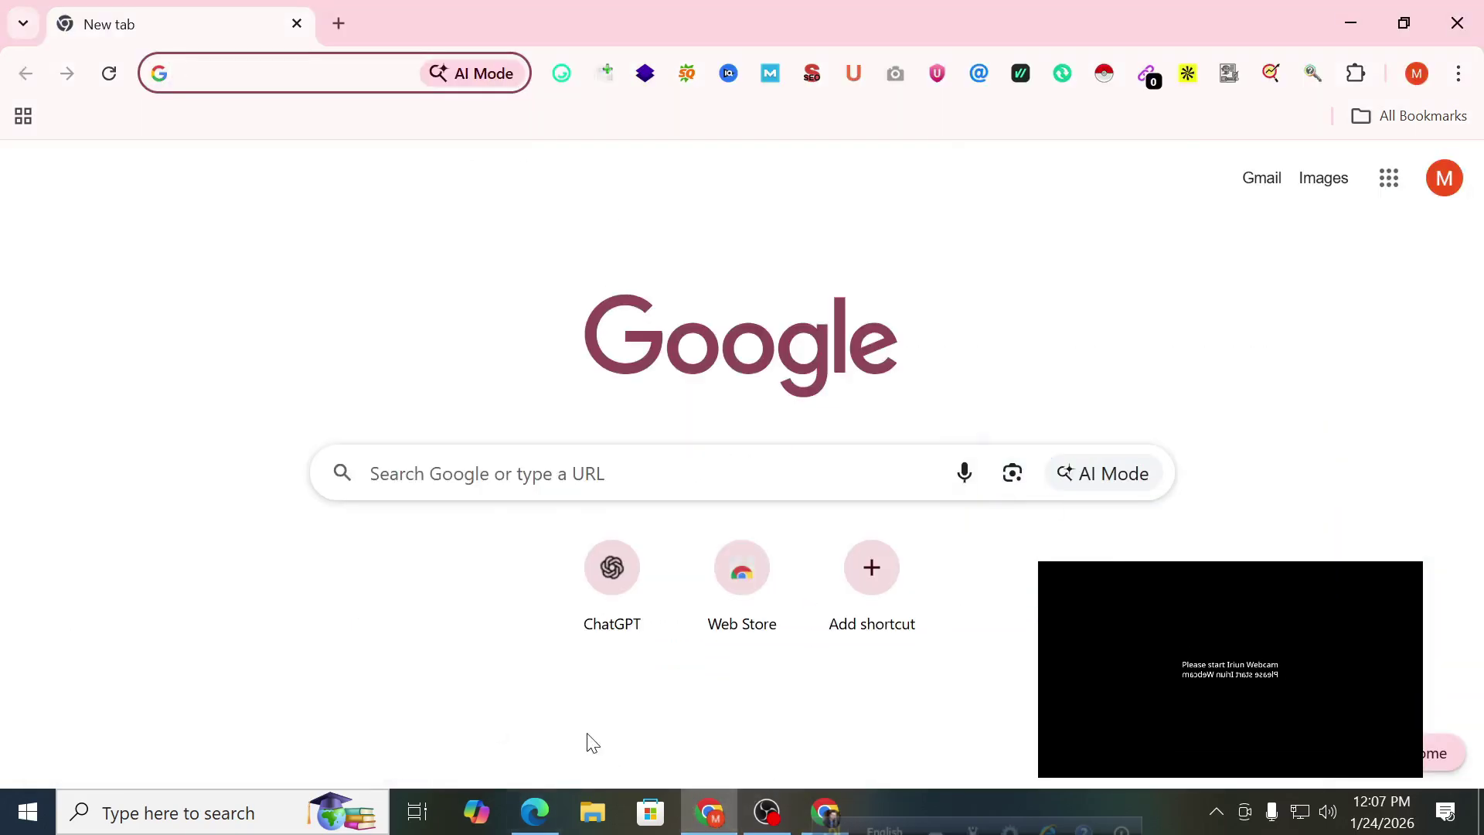
left_click(534, 812)
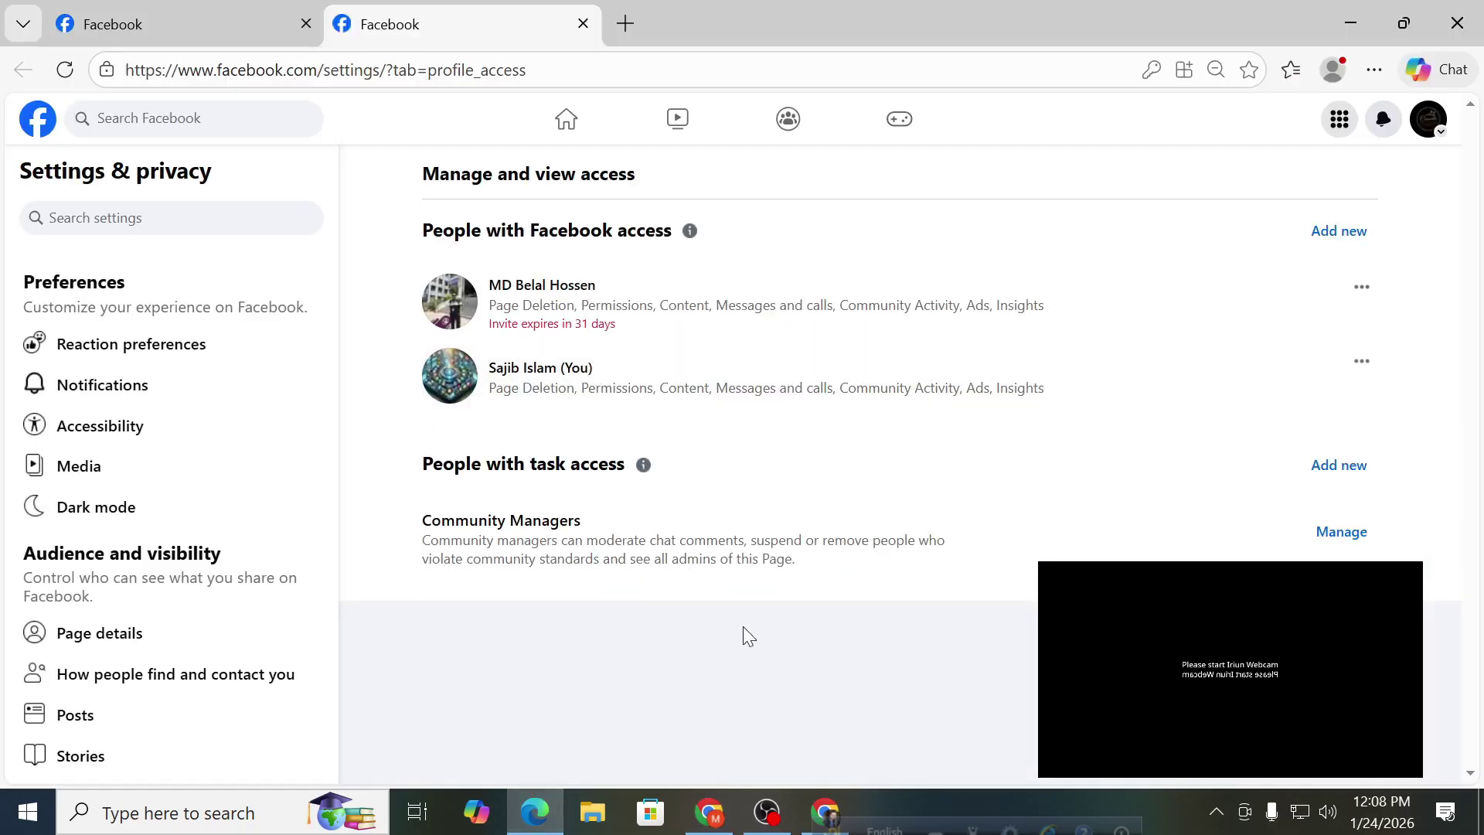
left_click(66, 69)
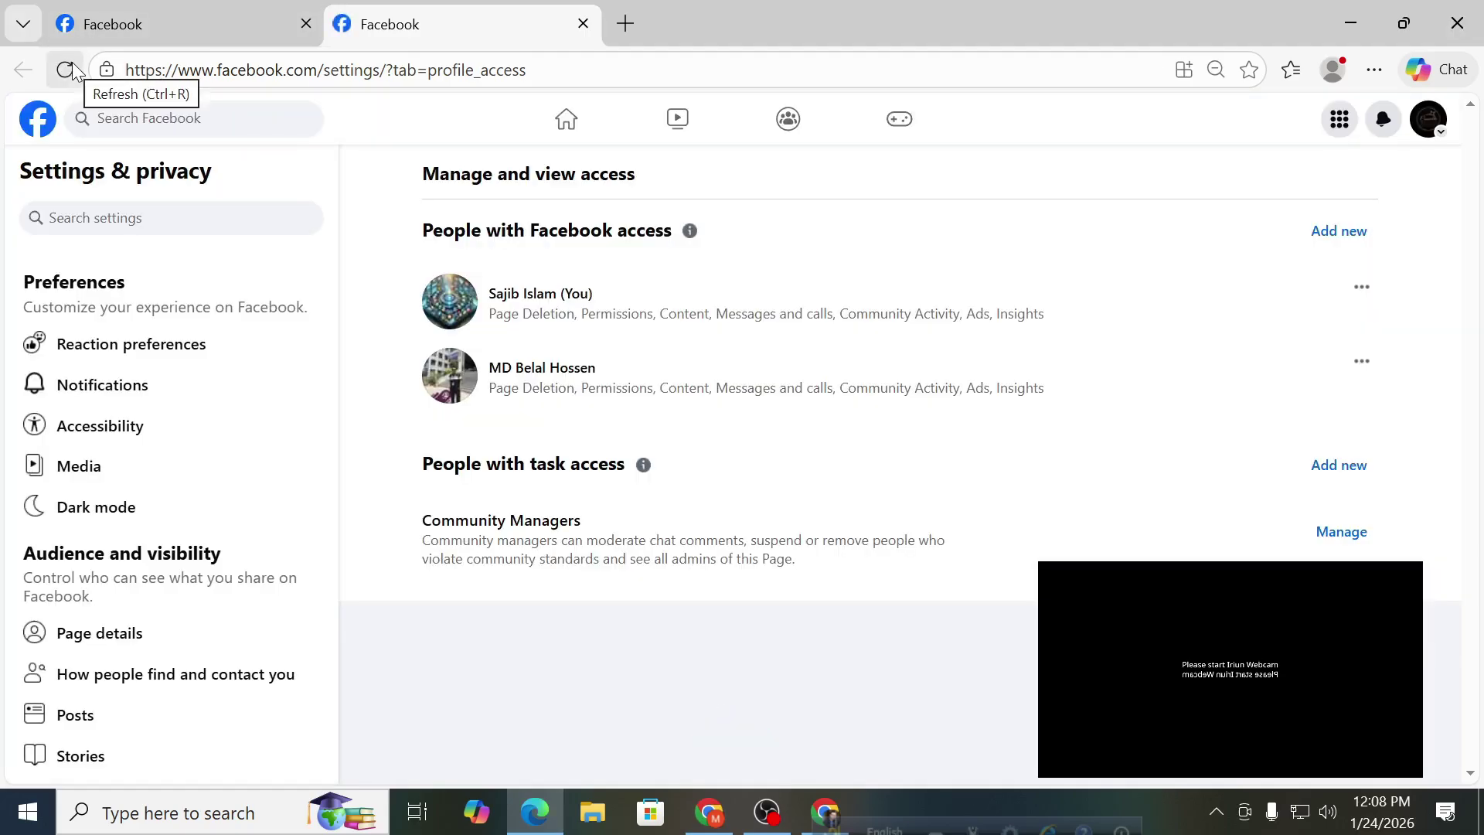
Check the Cosvelle window's profiles list, then return to the Page access settings.
left_click(826, 810)
left_click(1429, 184)
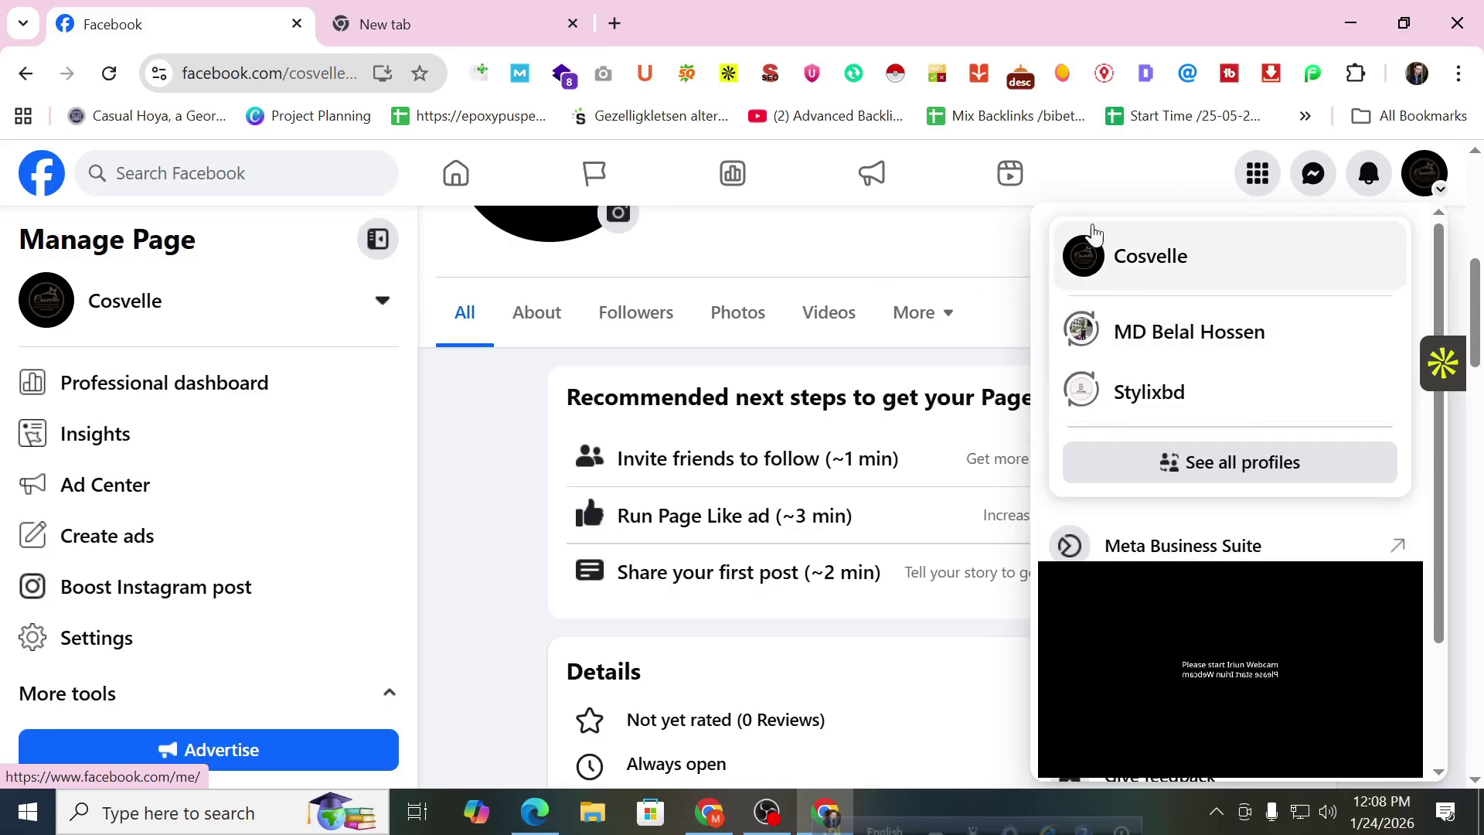
left_click(1101, 161)
scroll(776, 644, "up", 4)
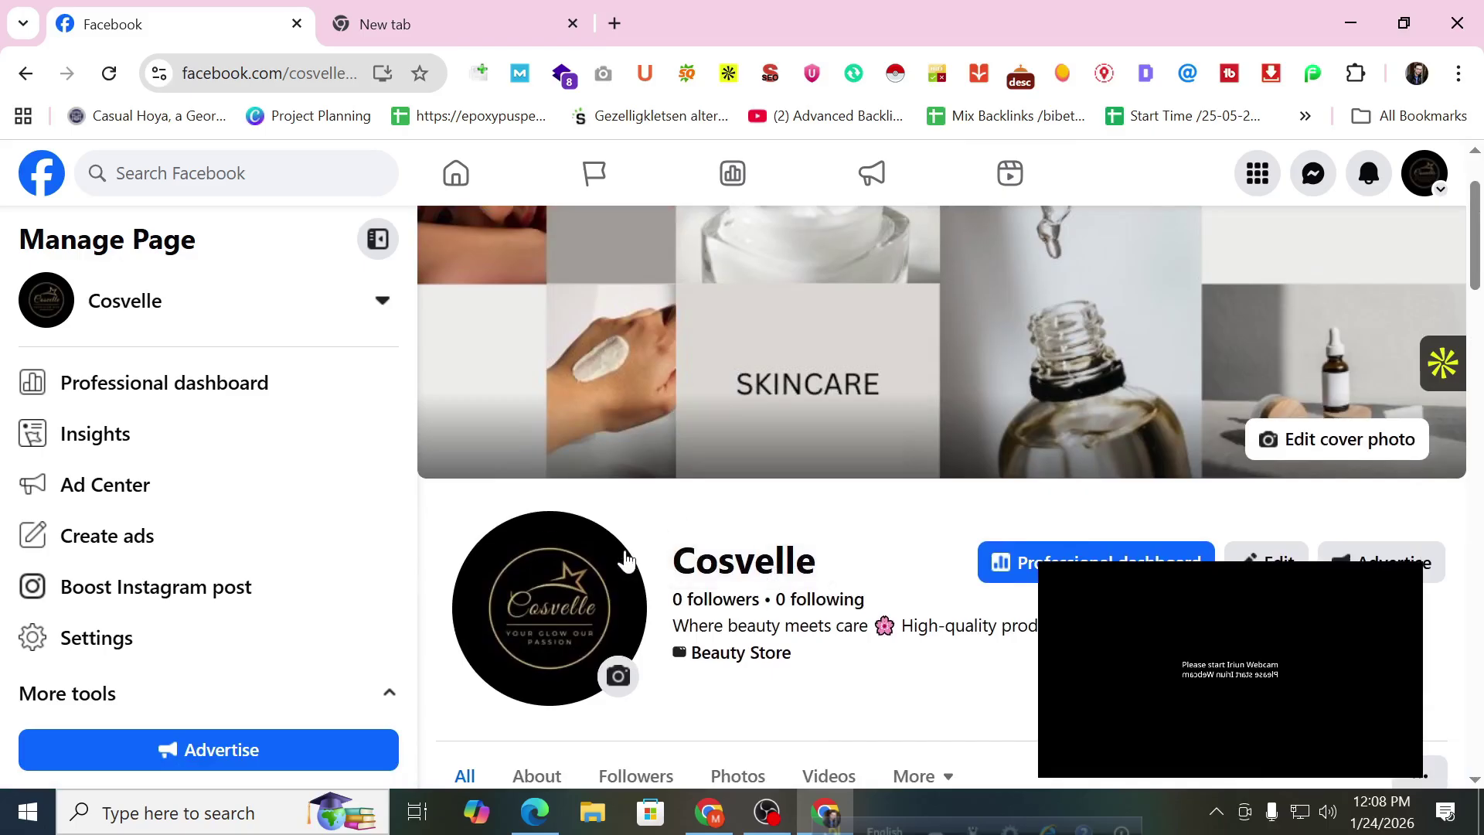
left_click(535, 811)
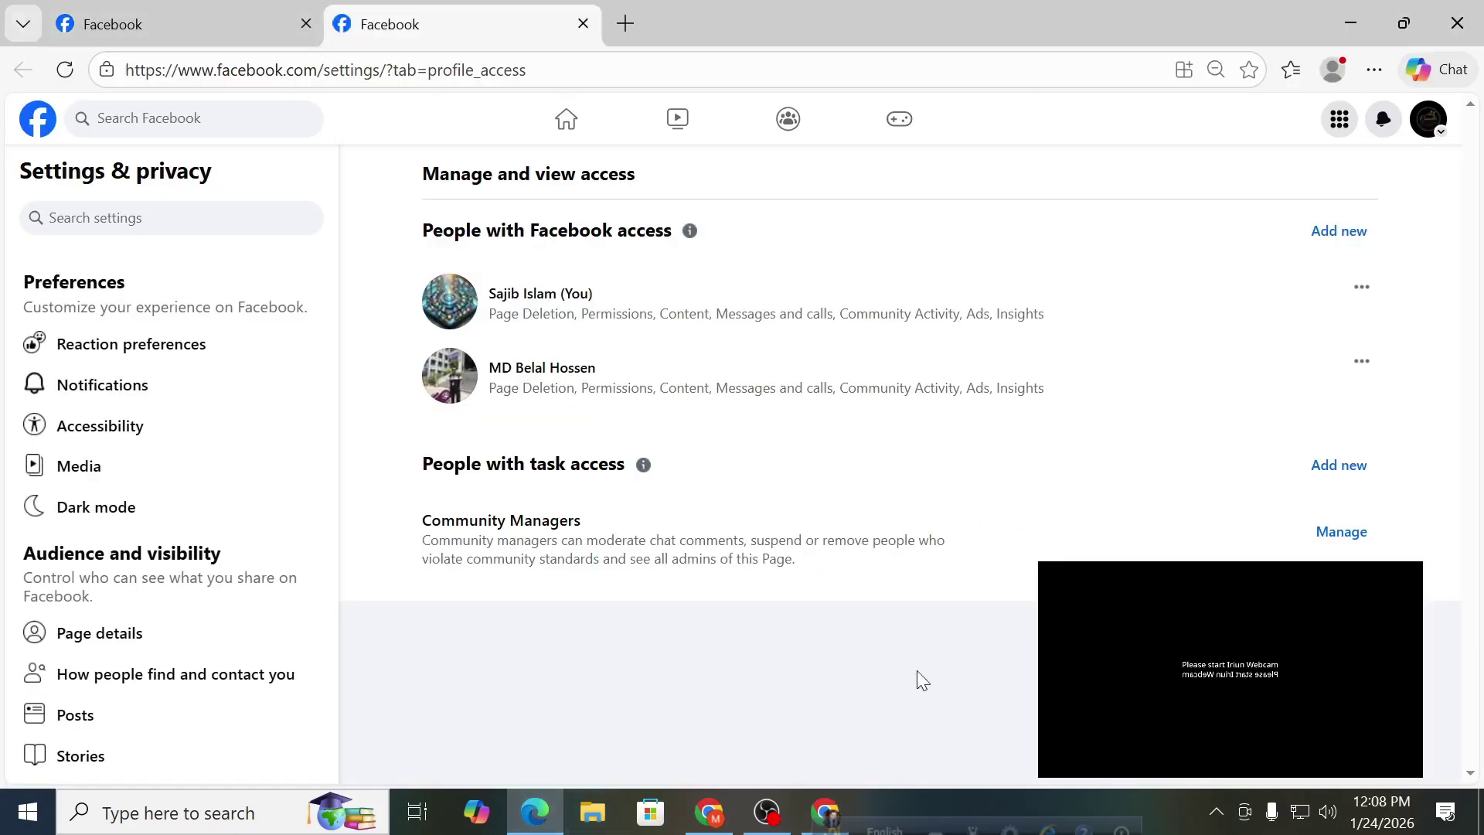
Switch into acting as the Cosvelle Page and scroll through it.
left_click(1429, 119)
left_click(1239, 188)
scroll(1044, 248, "down", 4)
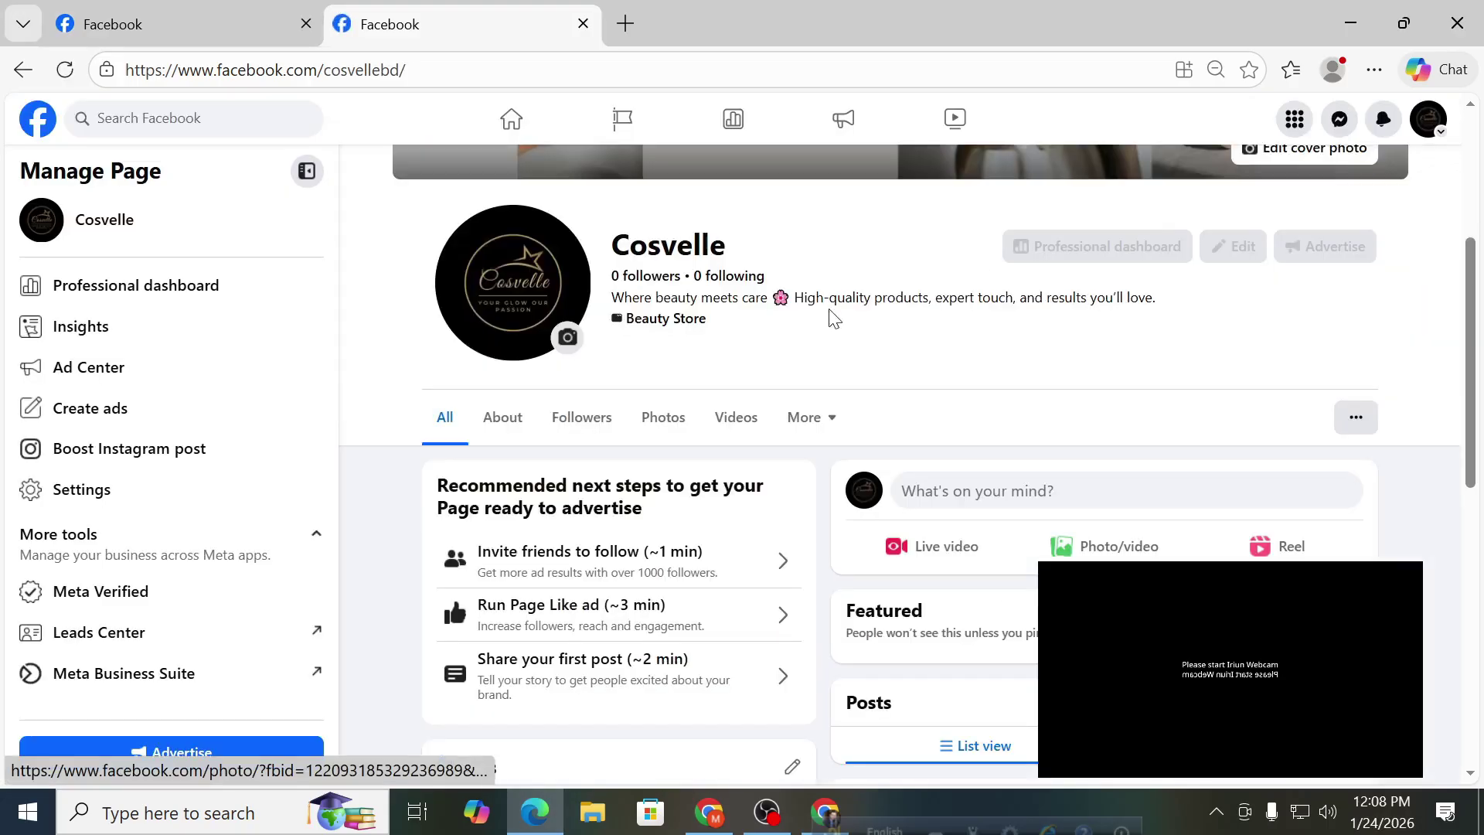
scroll(881, 286, "up", 4)
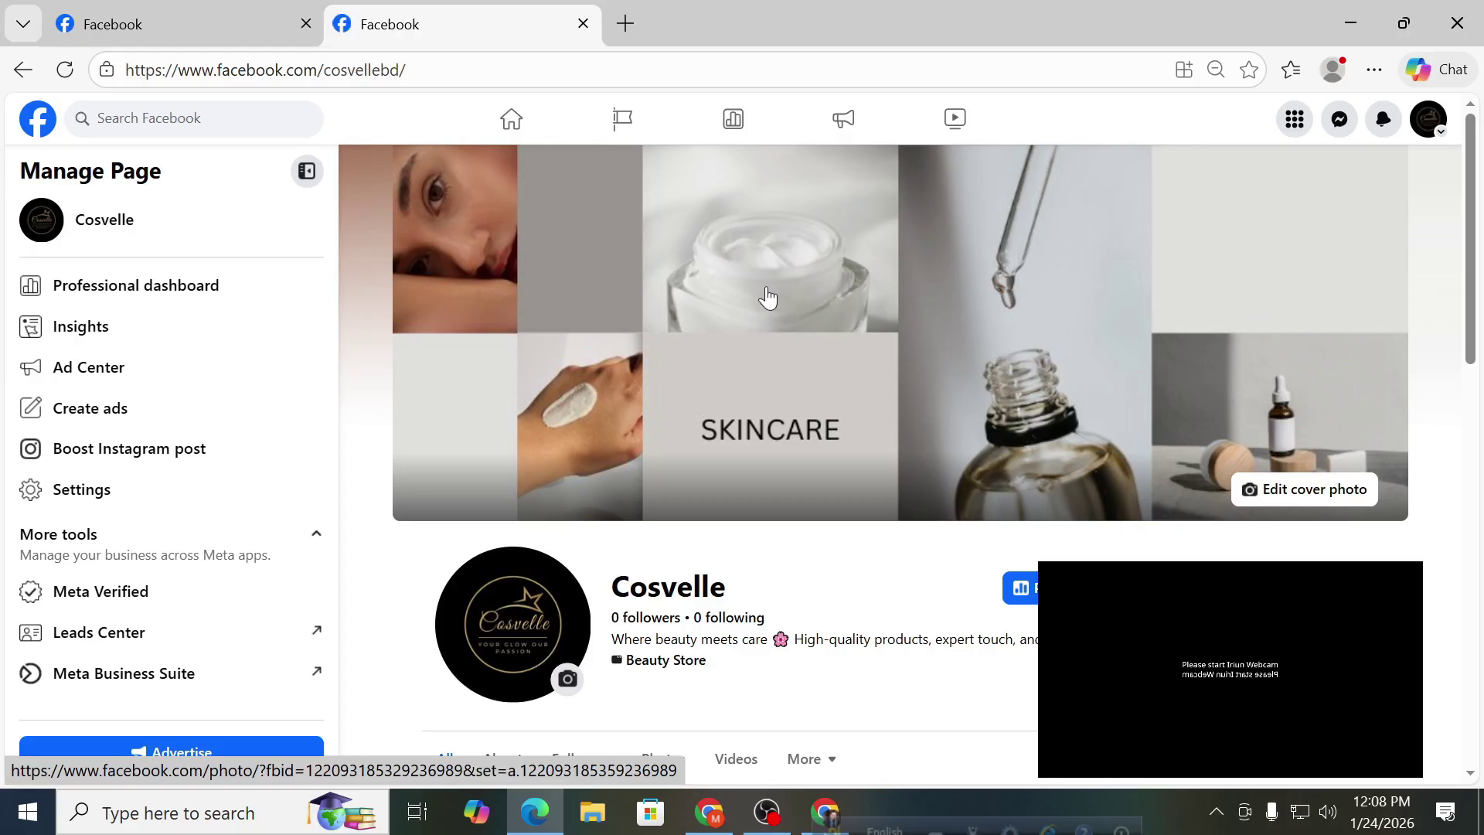
scroll(765, 301, "down", 3)
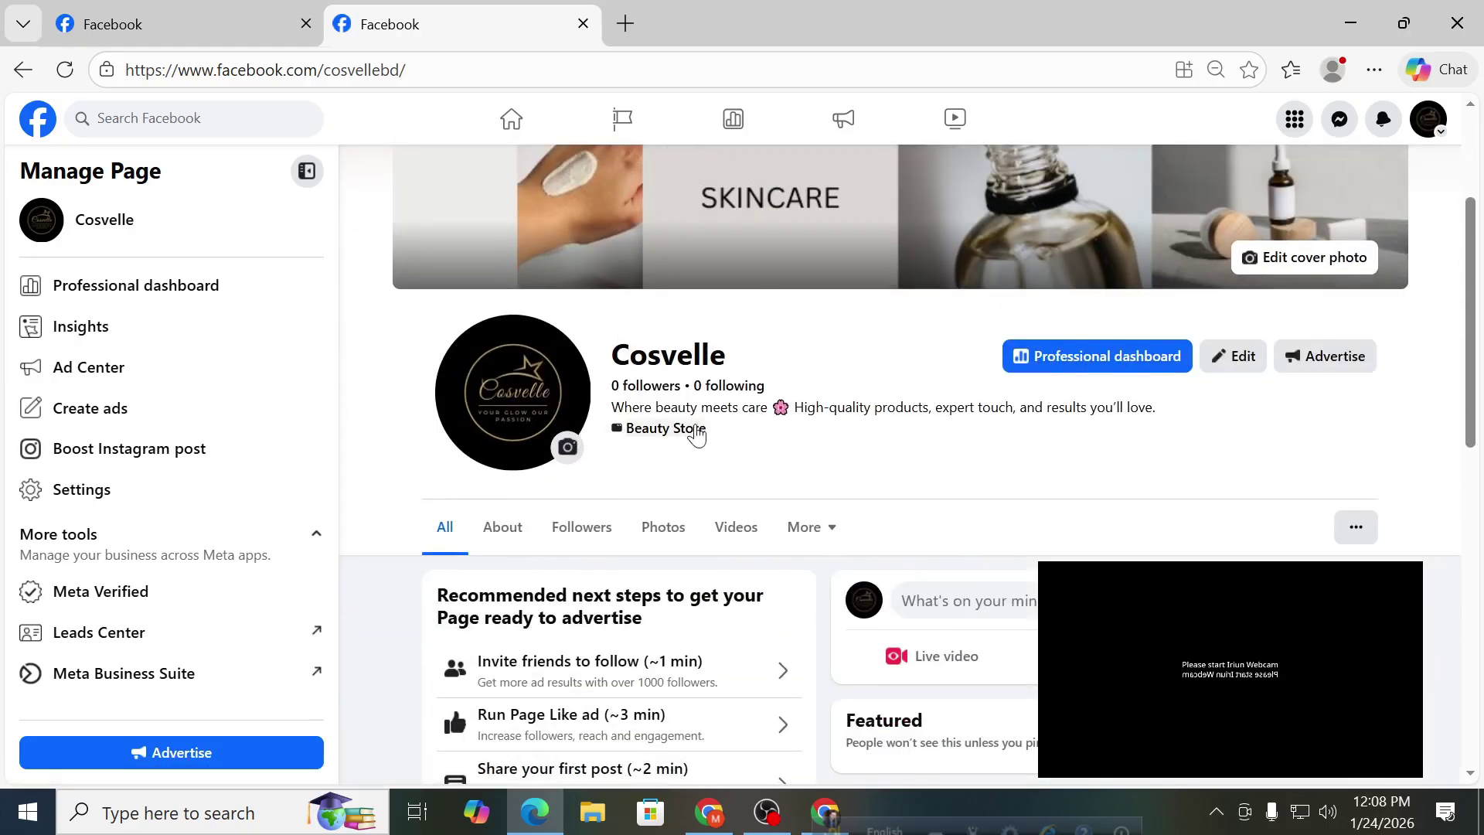
scroll(695, 425, "down", 2)
Look at the Page's editable About details, then go back to the main All view.
left_click(1245, 249)
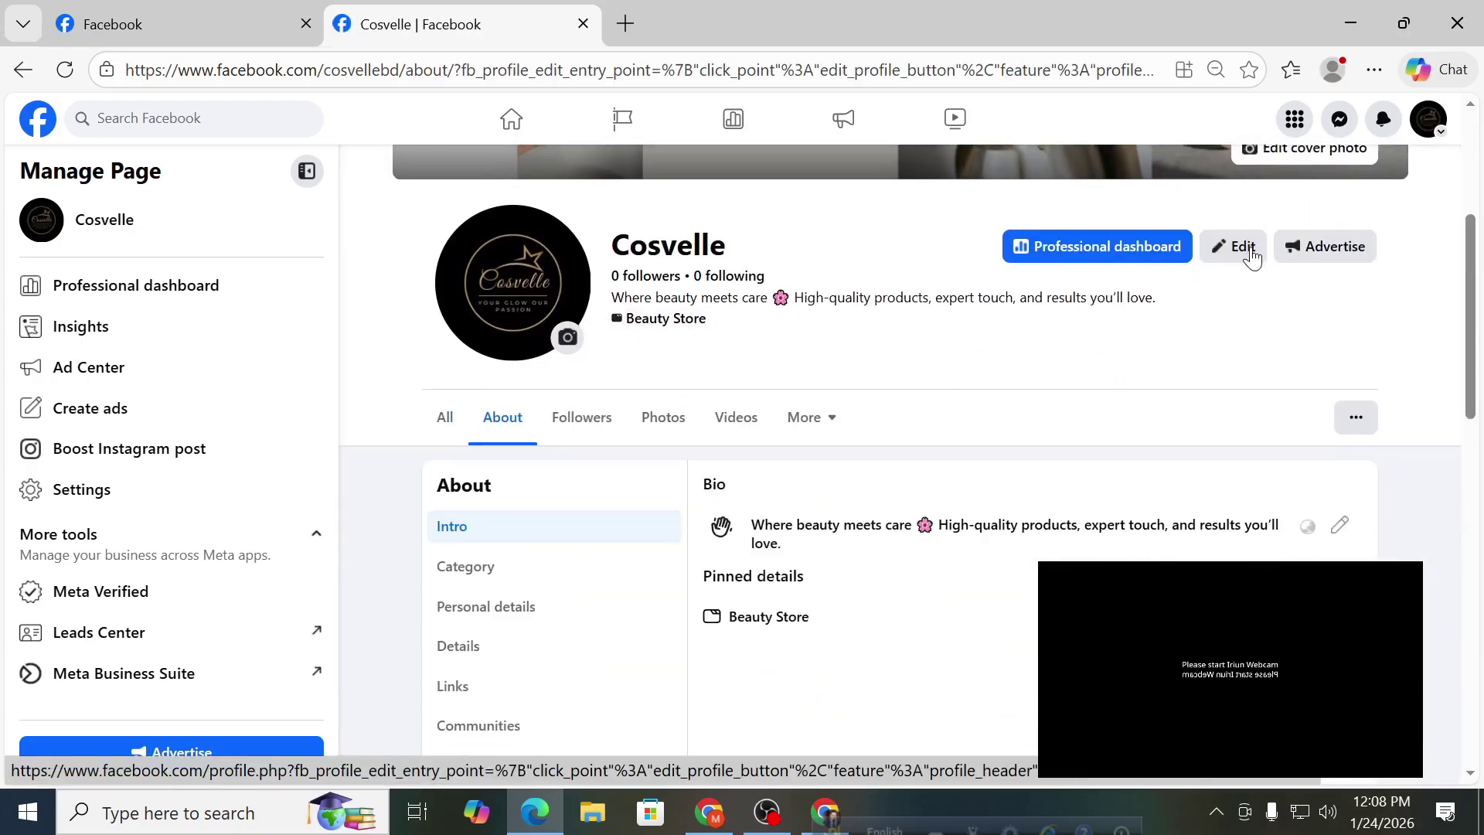
scroll(1252, 259, "down", 3)
scroll(646, 517, "up", 2)
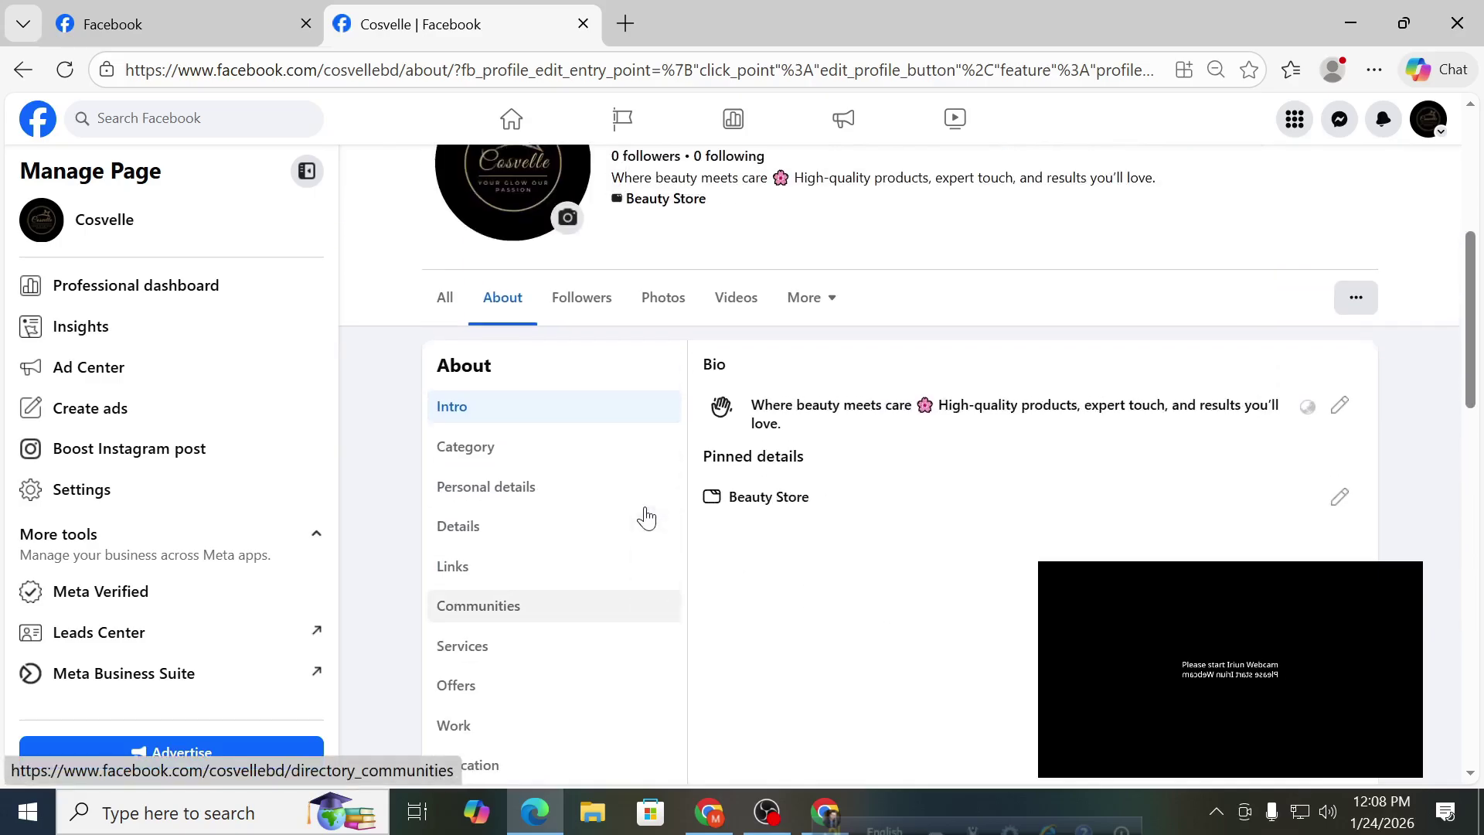
left_click(455, 320)
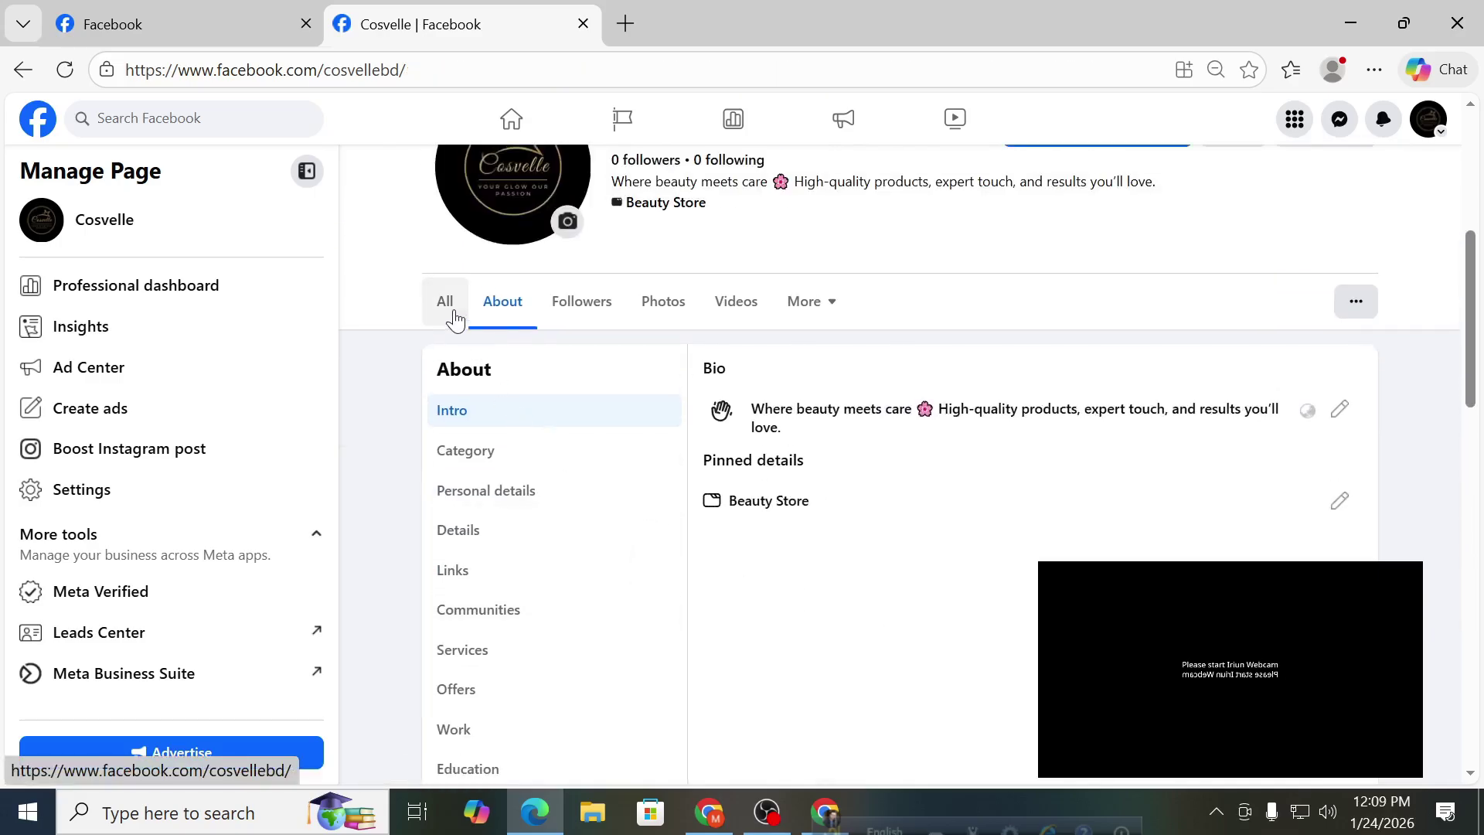
scroll(555, 373, "down", 8)
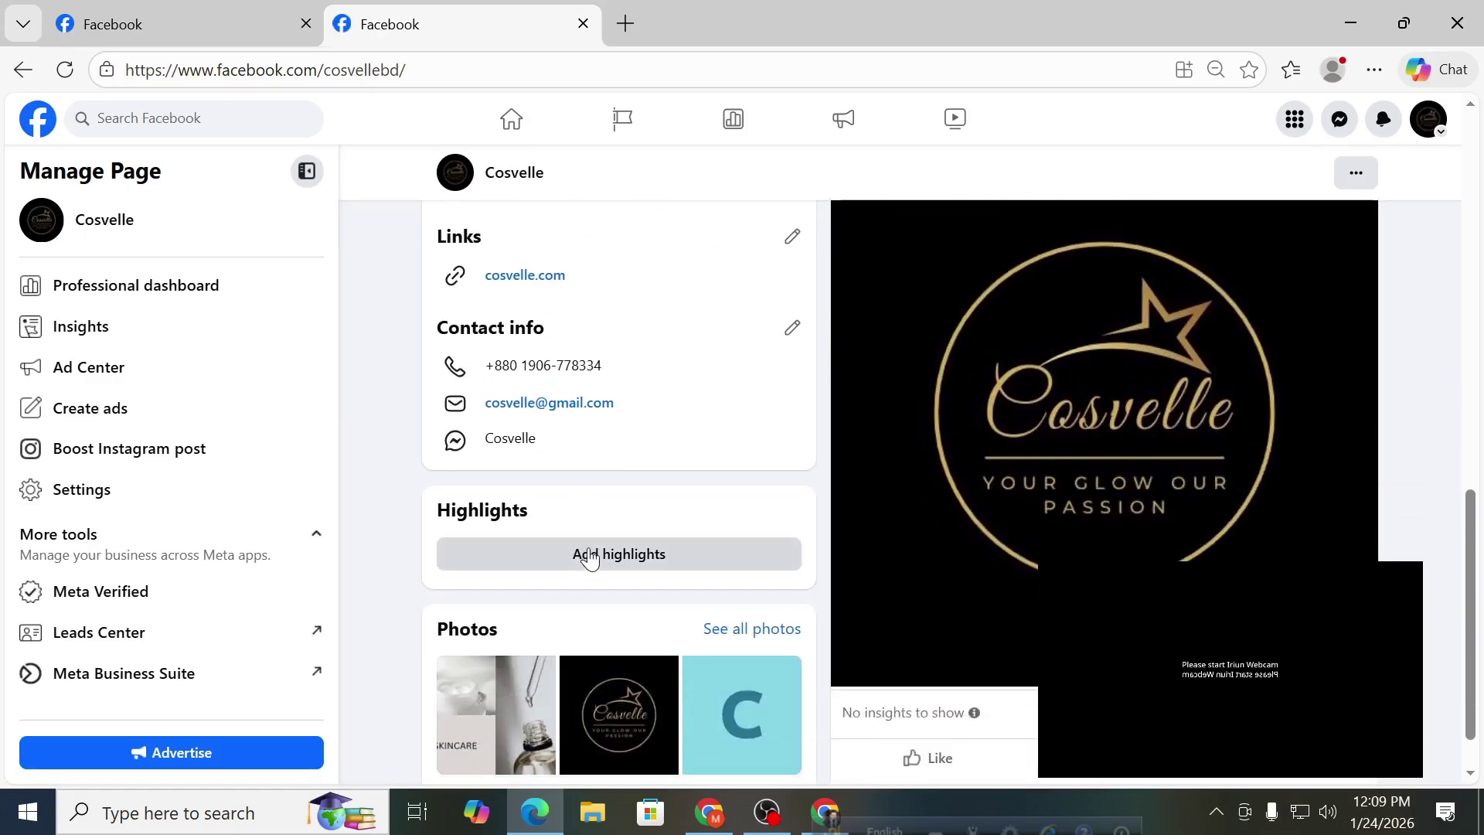
scroll(589, 557, "up", 5)
scroll(587, 518, "up", 4)
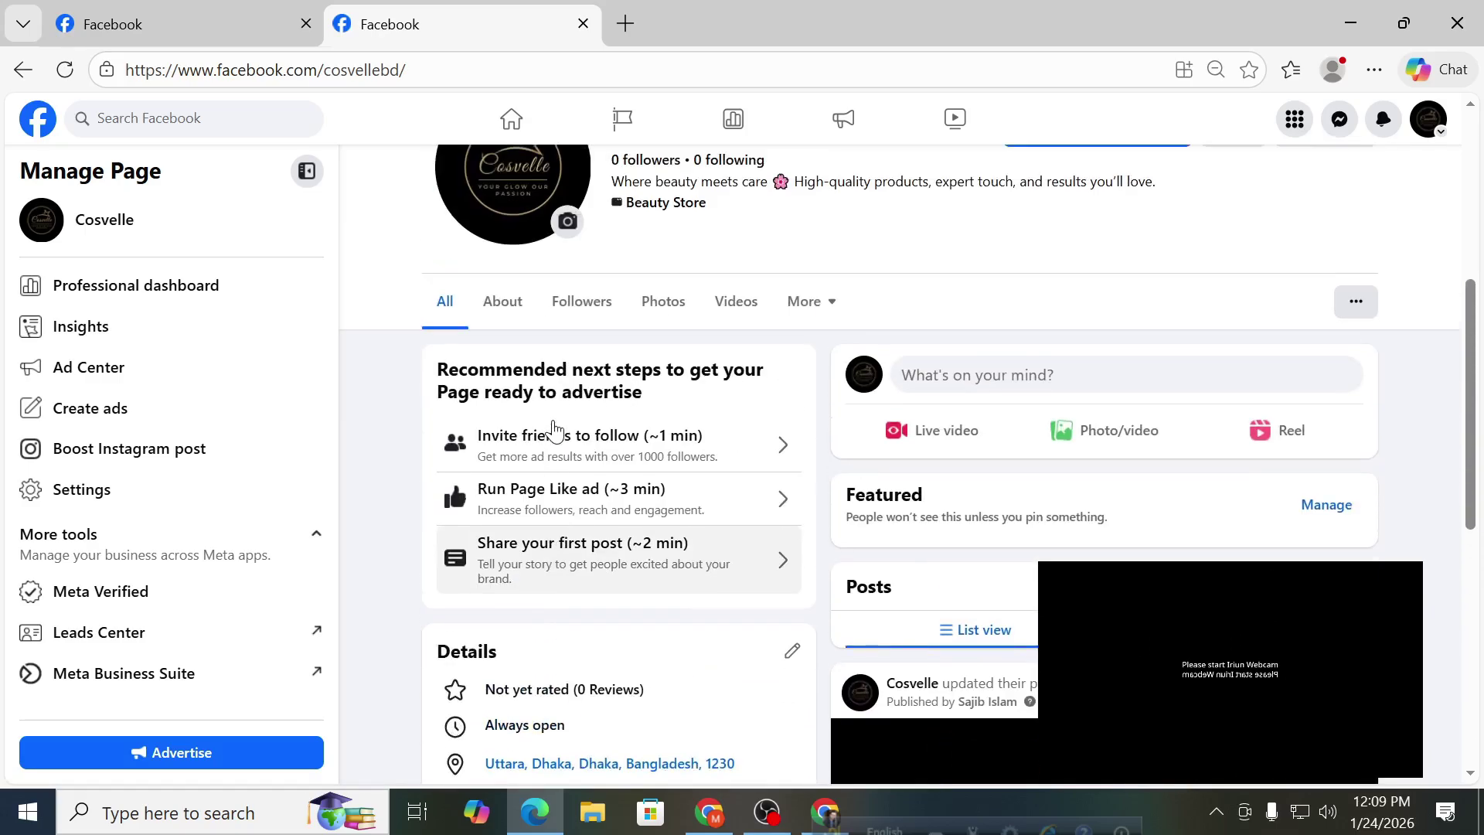
scroll(547, 437, "down", 3)
scroll(546, 439, "down", 2)
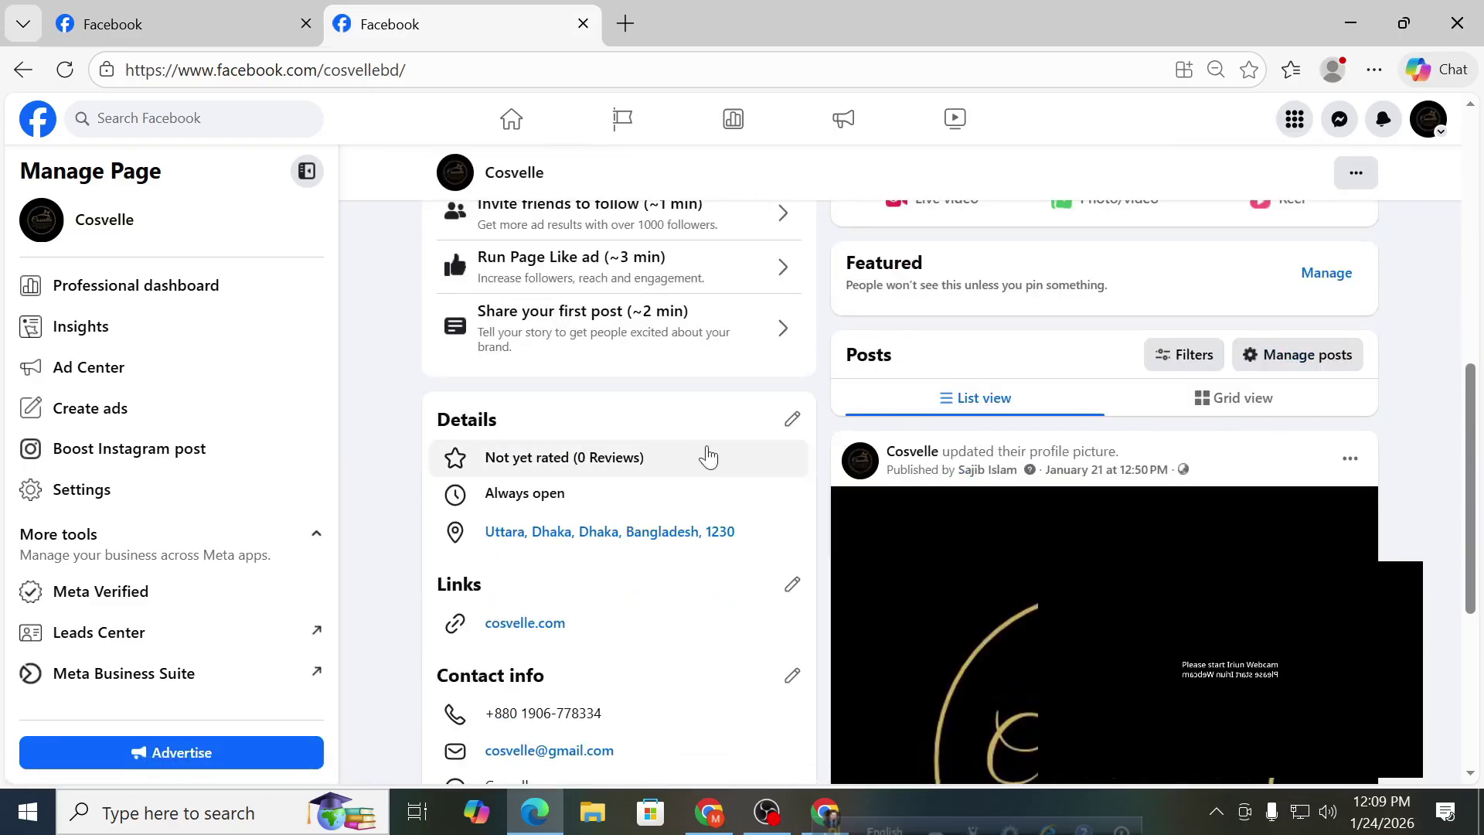
Open the Cosvelle page's About Details for editing and scroll through them.
left_click(796, 423)
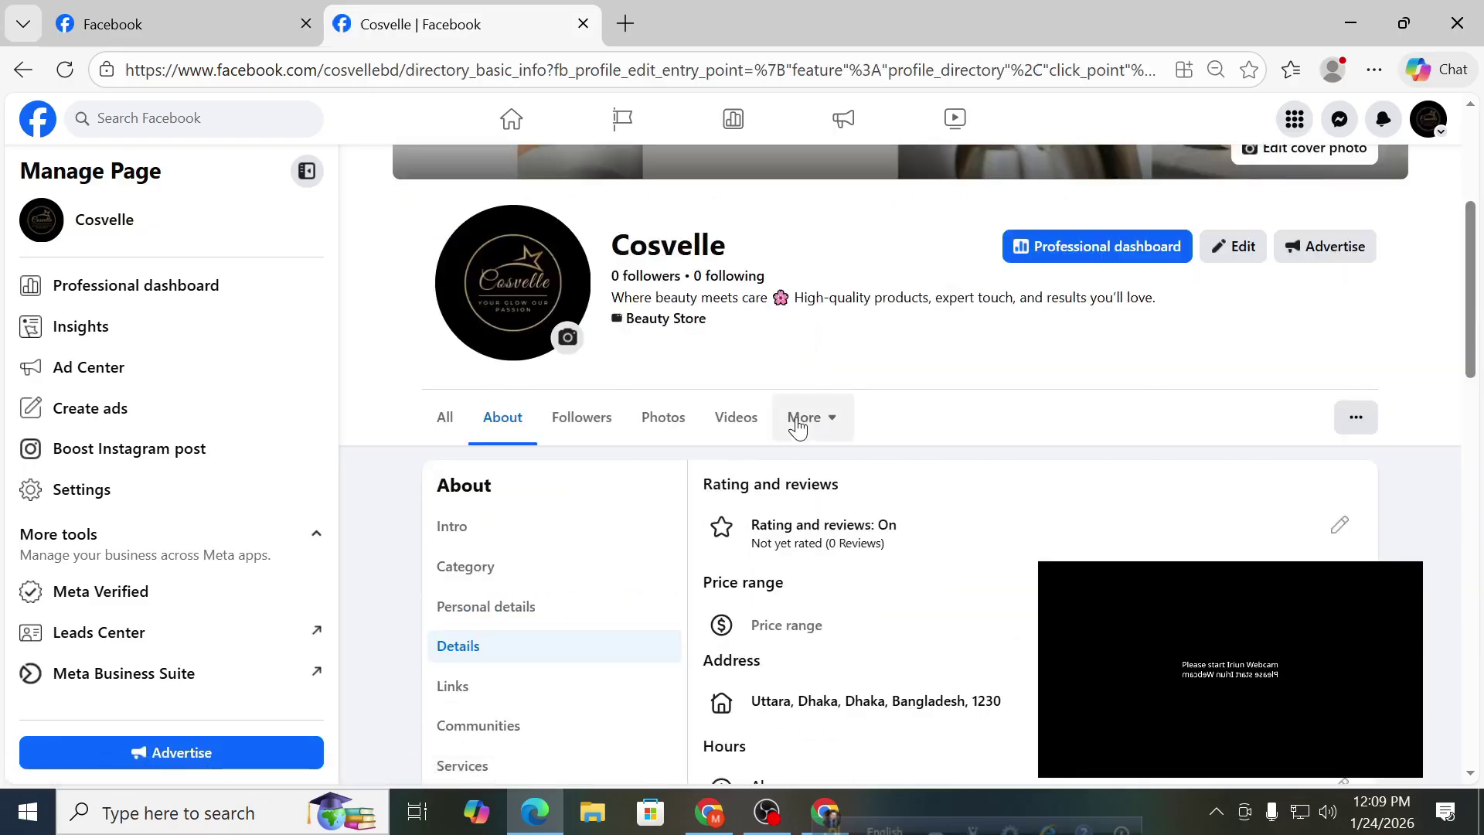
scroll(796, 423, "down", 3)
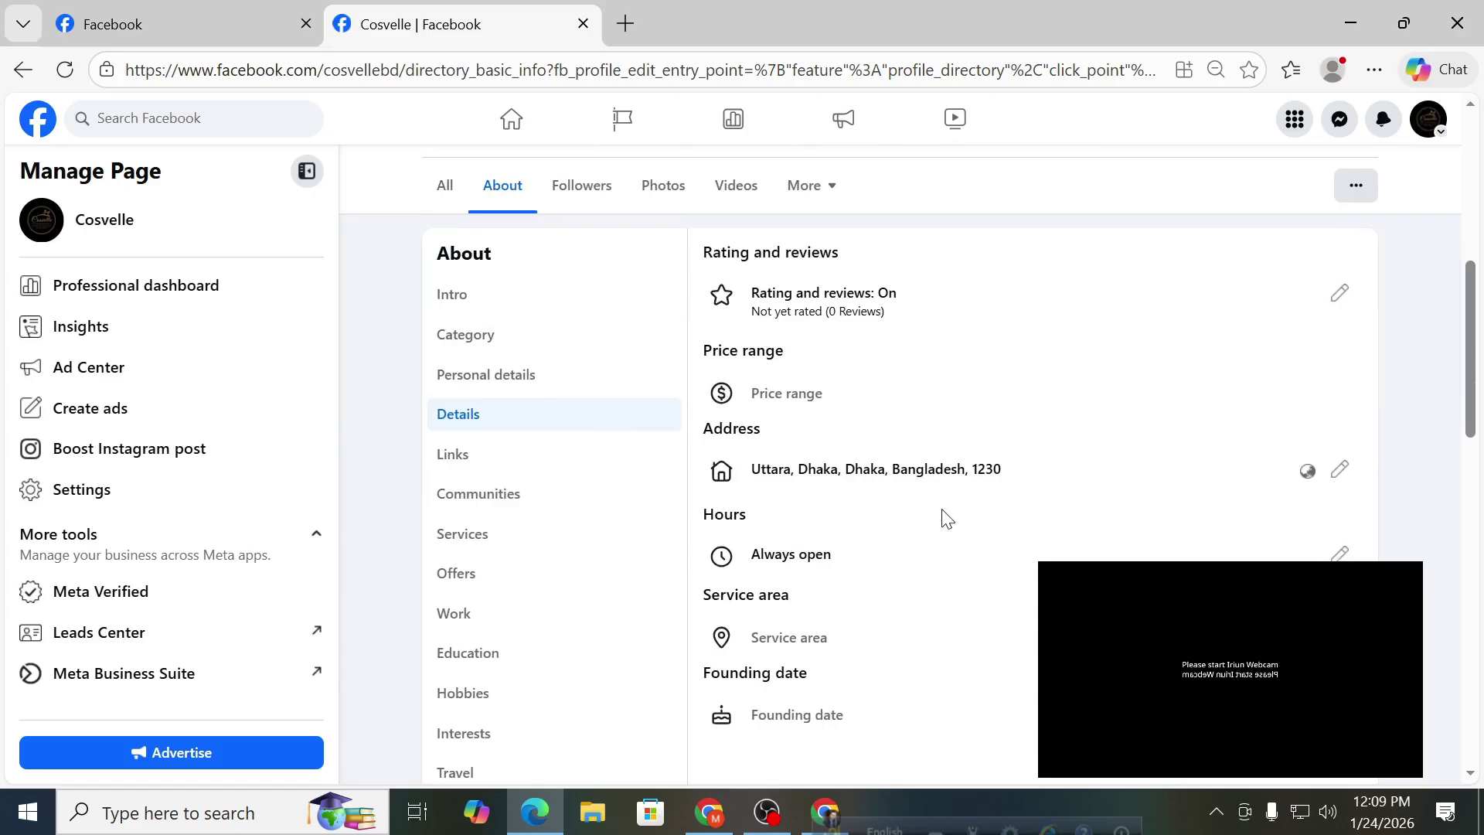
scroll(941, 519, "down", 4)
scroll(939, 520, "up", 4)
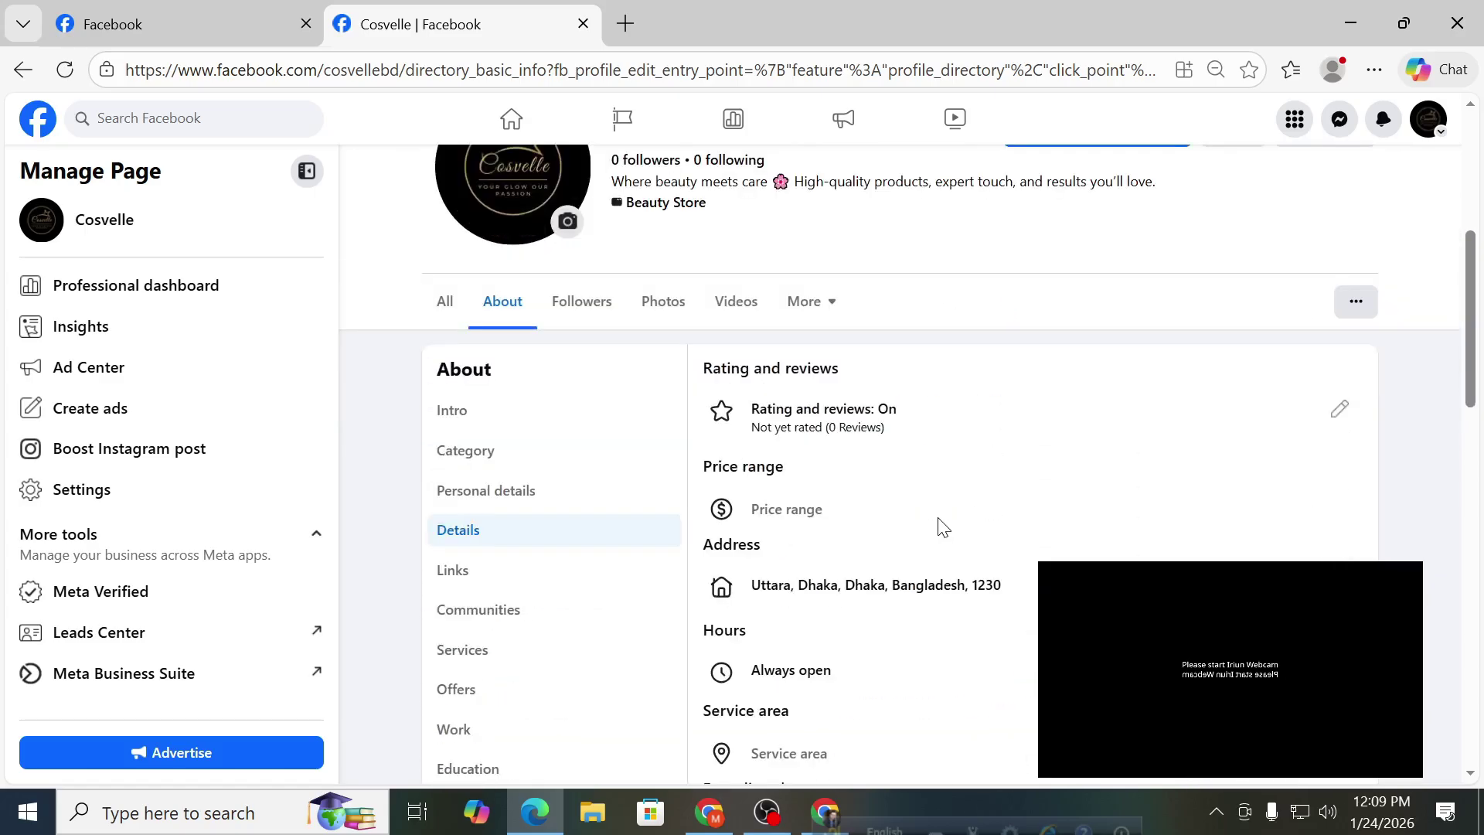
scroll(941, 526, "up", 3)
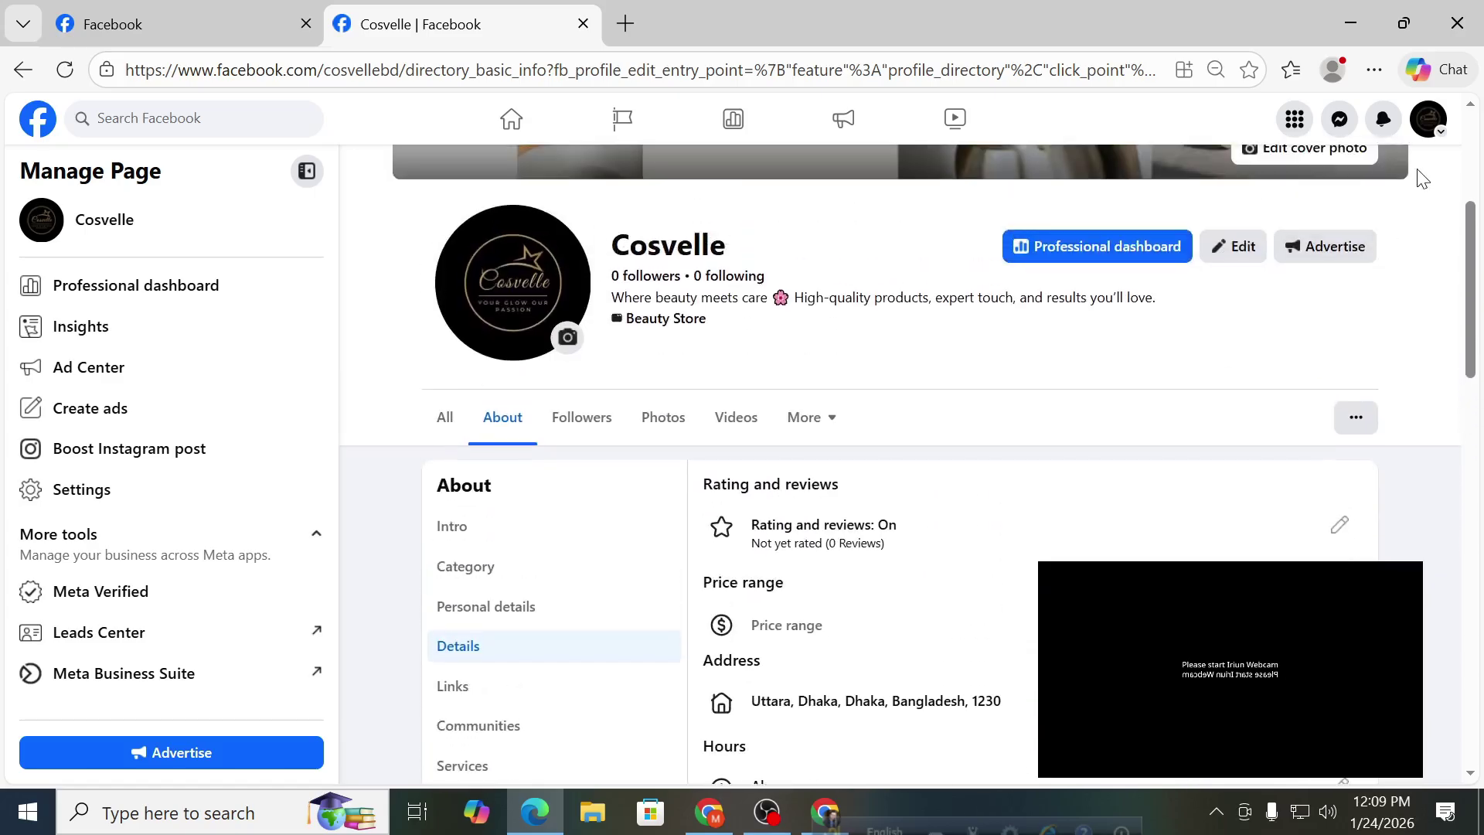
scroll(1067, 396, "down", 2)
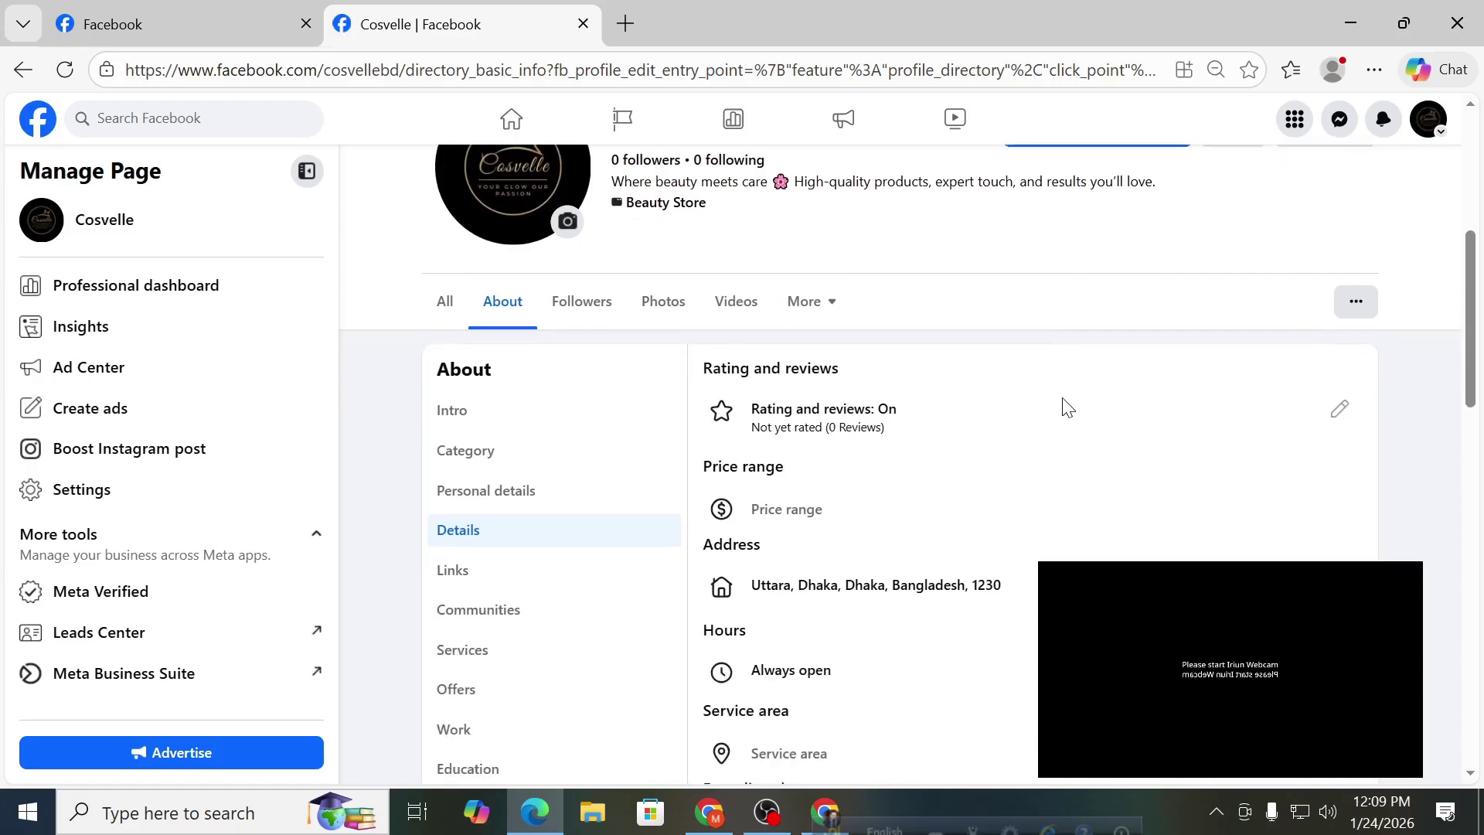
scroll(1065, 405, "down", 3)
Open the address editor and show the price range choices, currently Unspecified.
left_click(1340, 353)
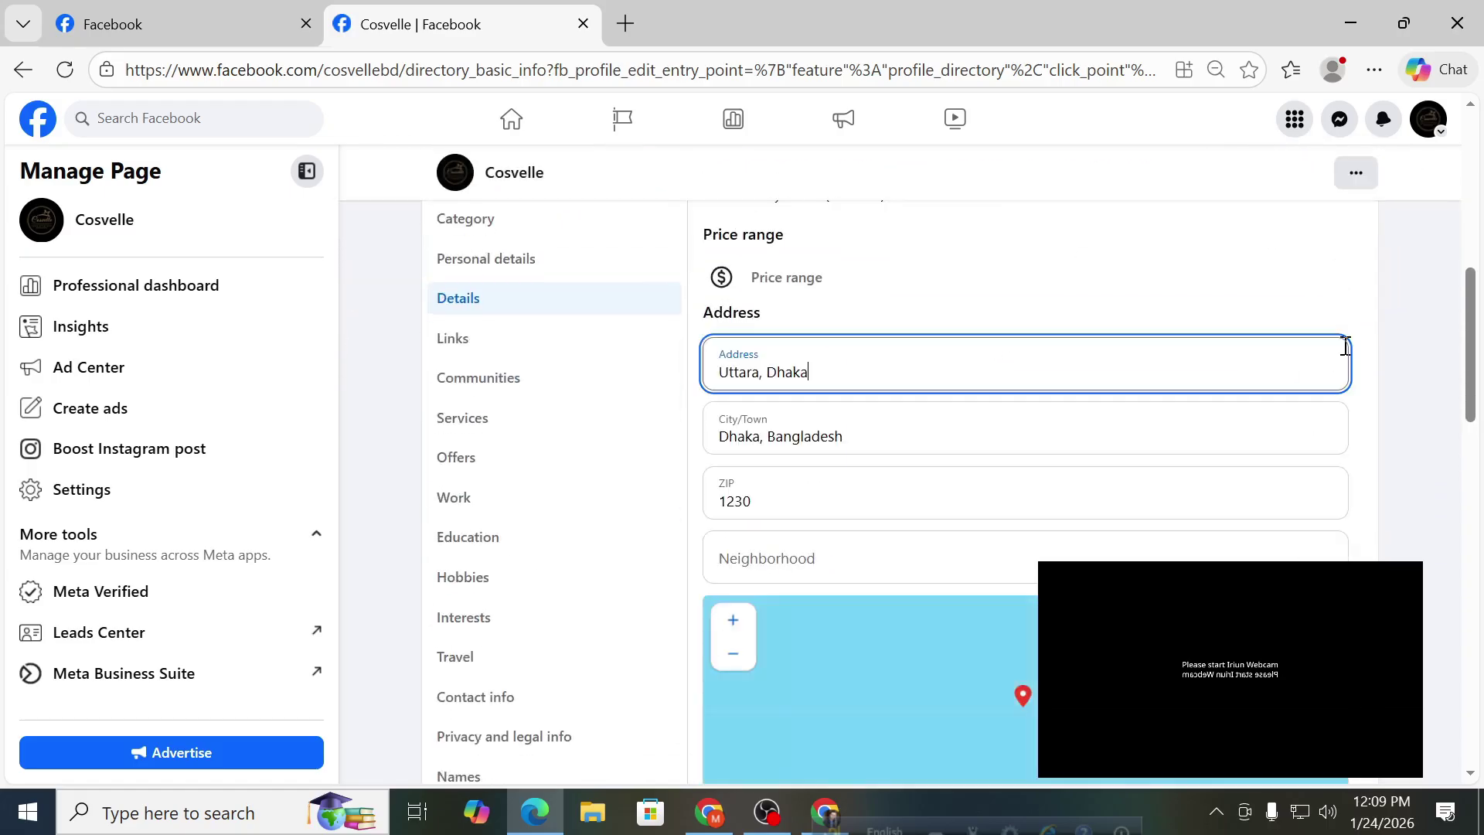
scroll(864, 473, "up", 3)
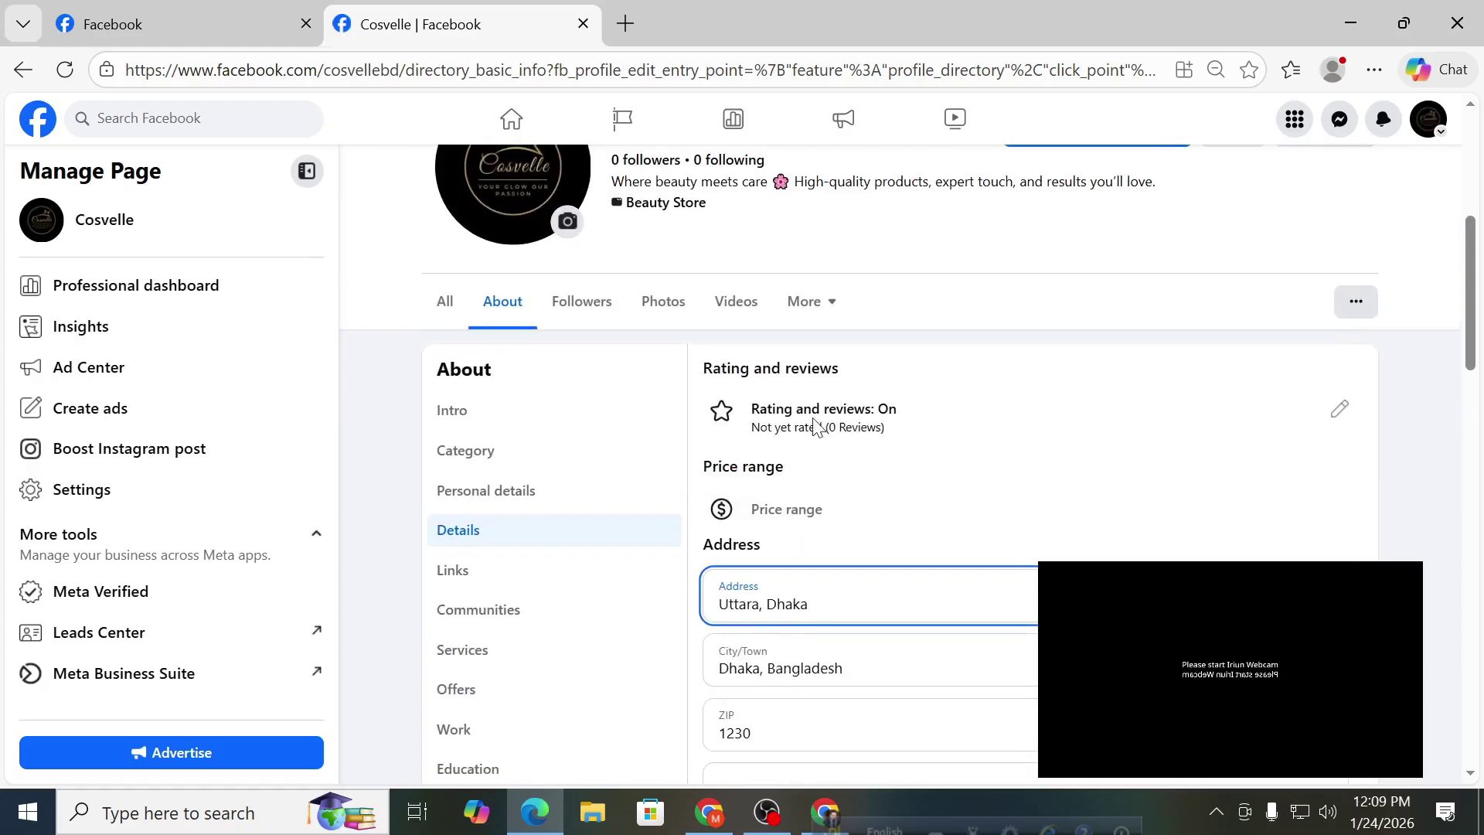
left_click(795, 512)
scroll(807, 487, "down", 1)
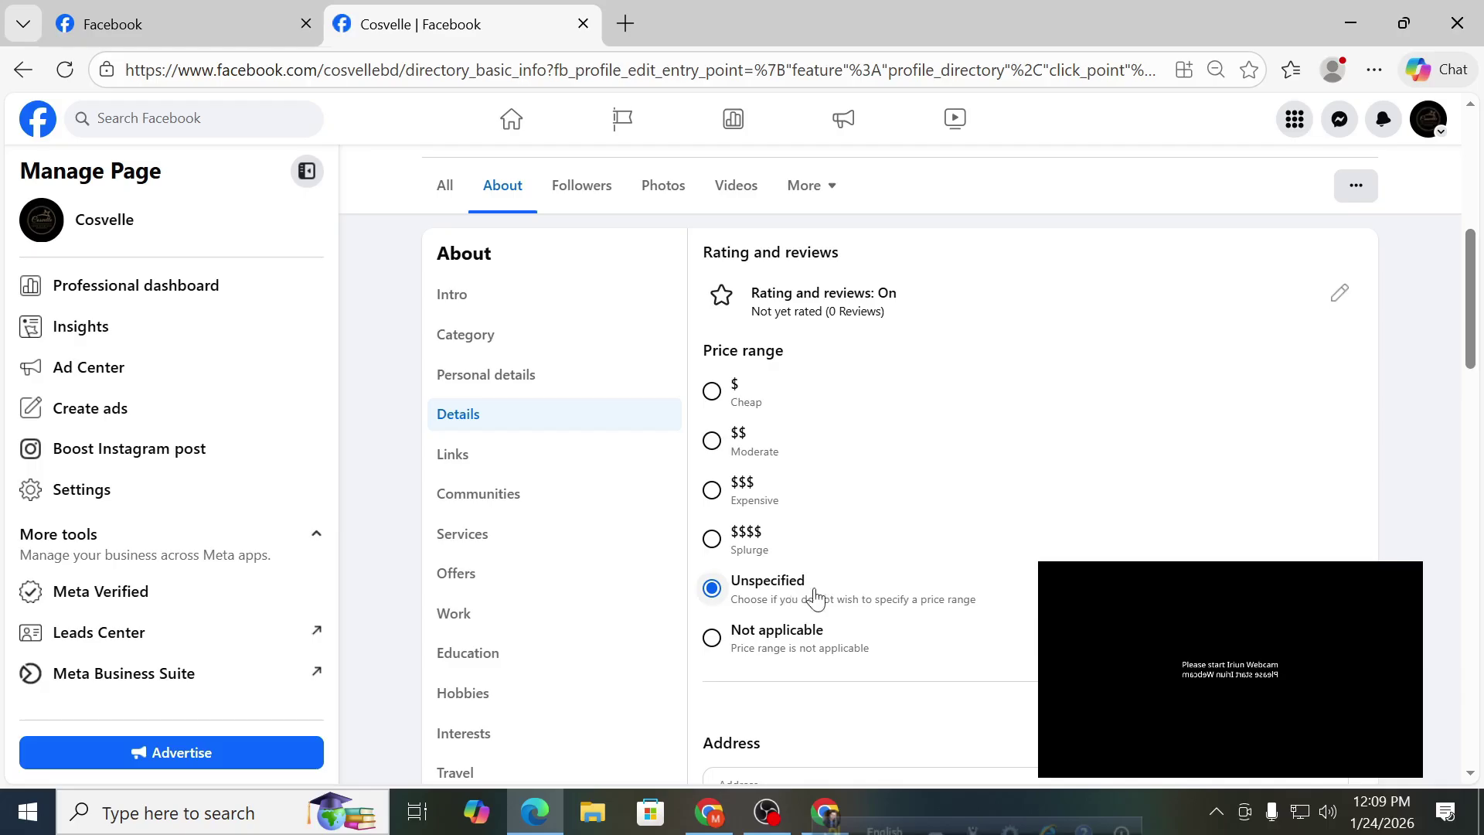
scroll(954, 541, "down", 5)
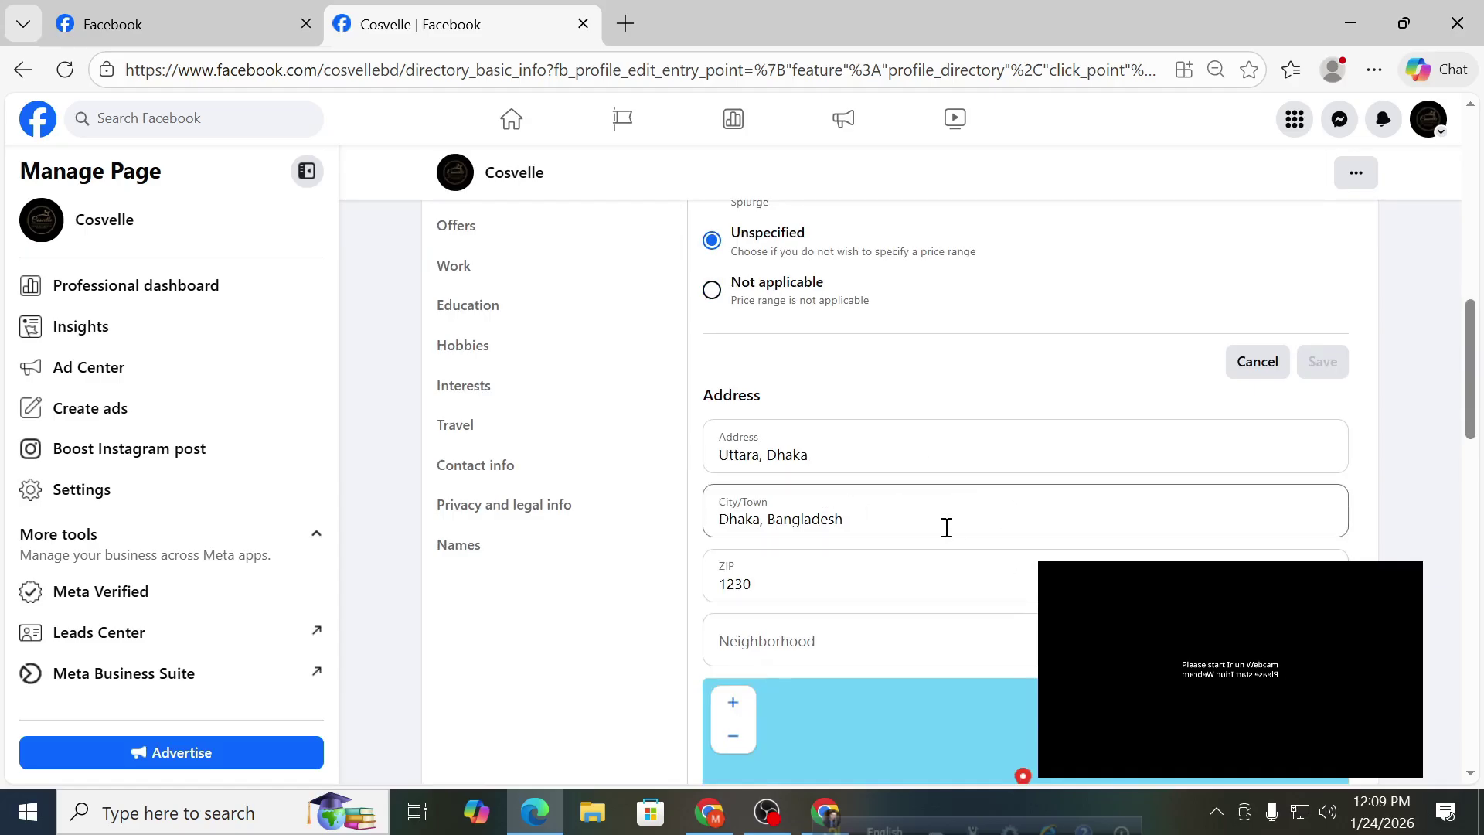
scroll(945, 510, "down", 9)
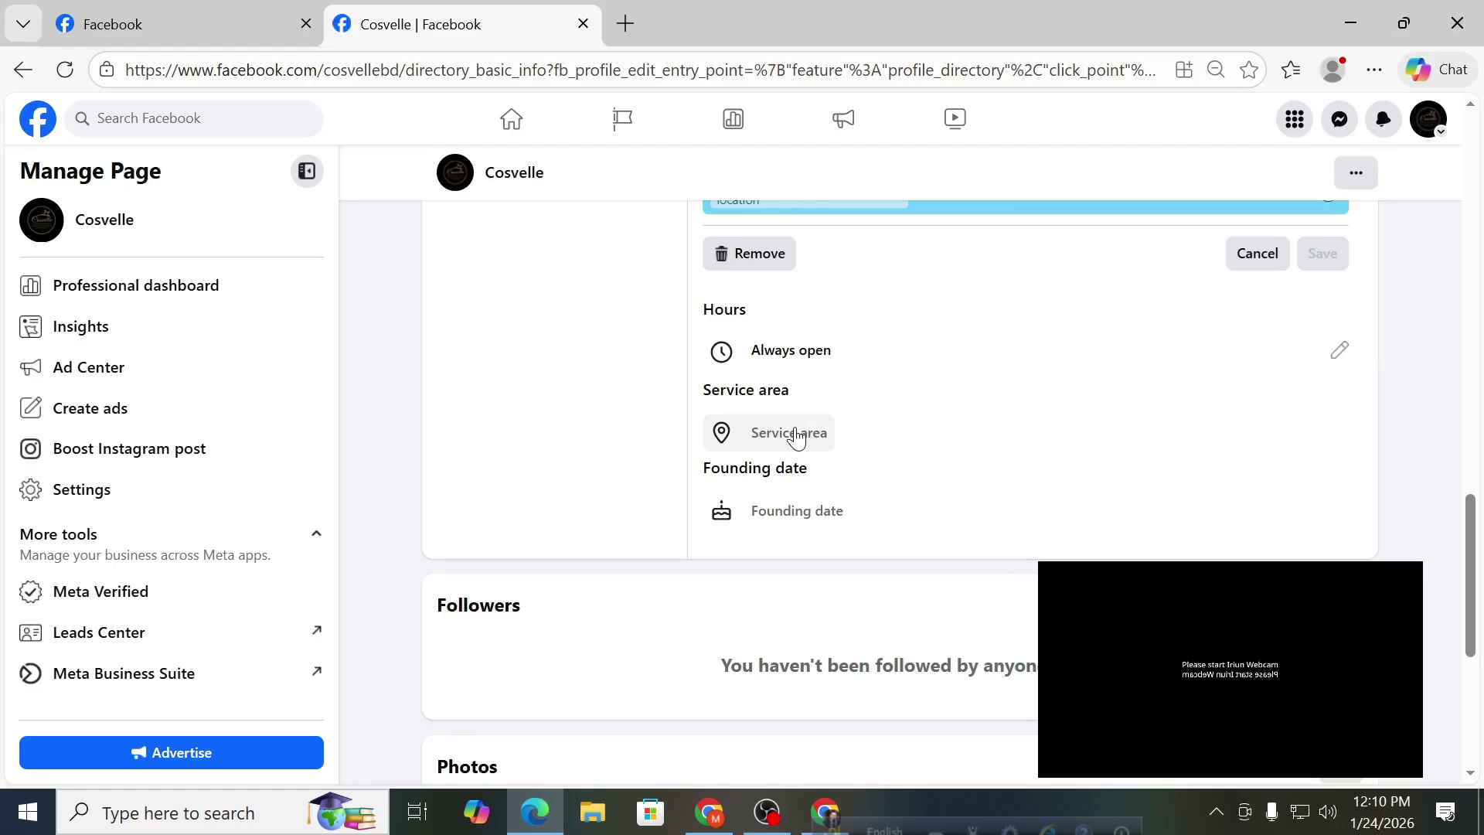
left_click(797, 435)
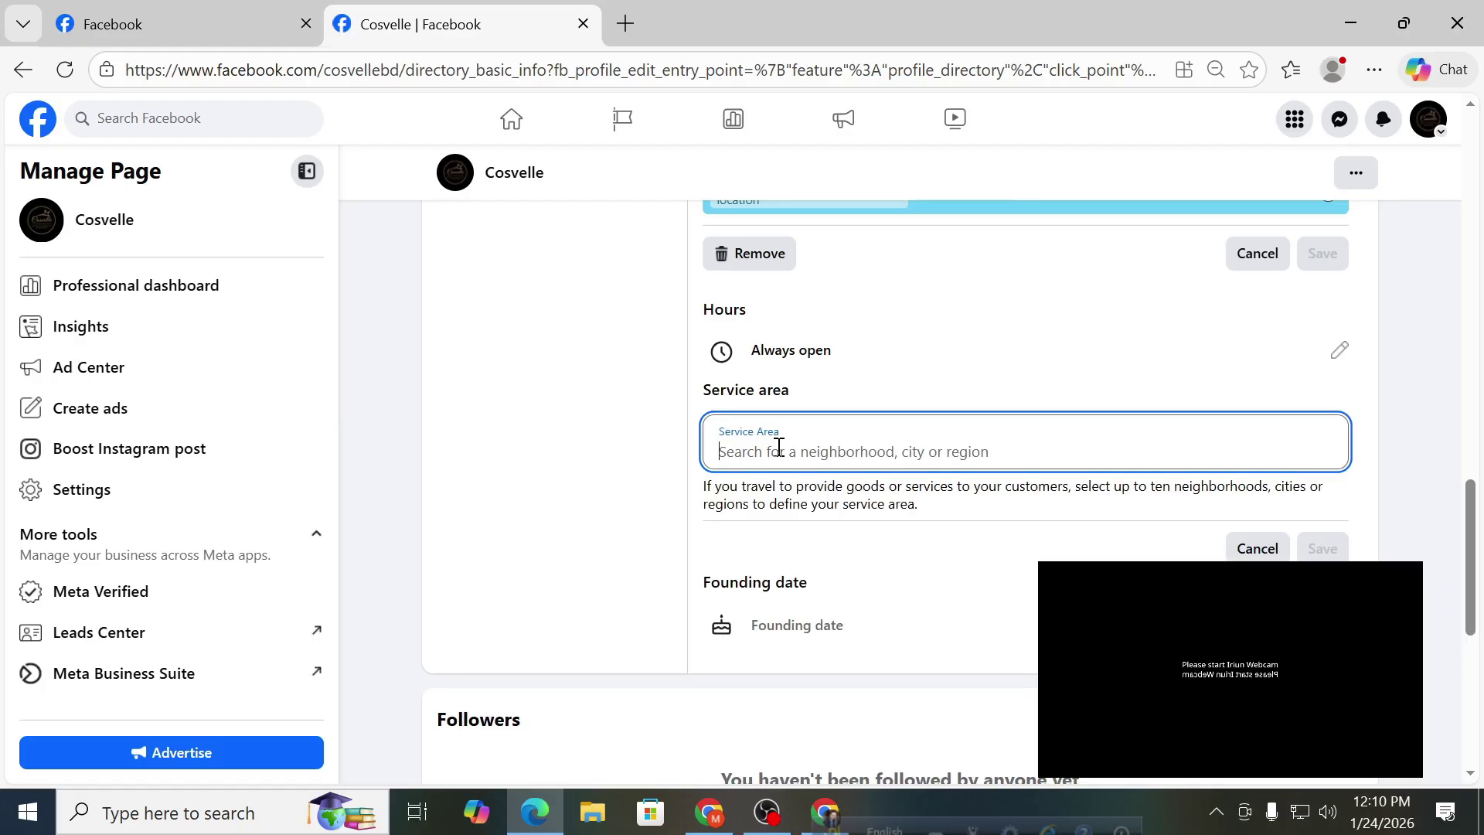
scroll(941, 364, "down", 2)
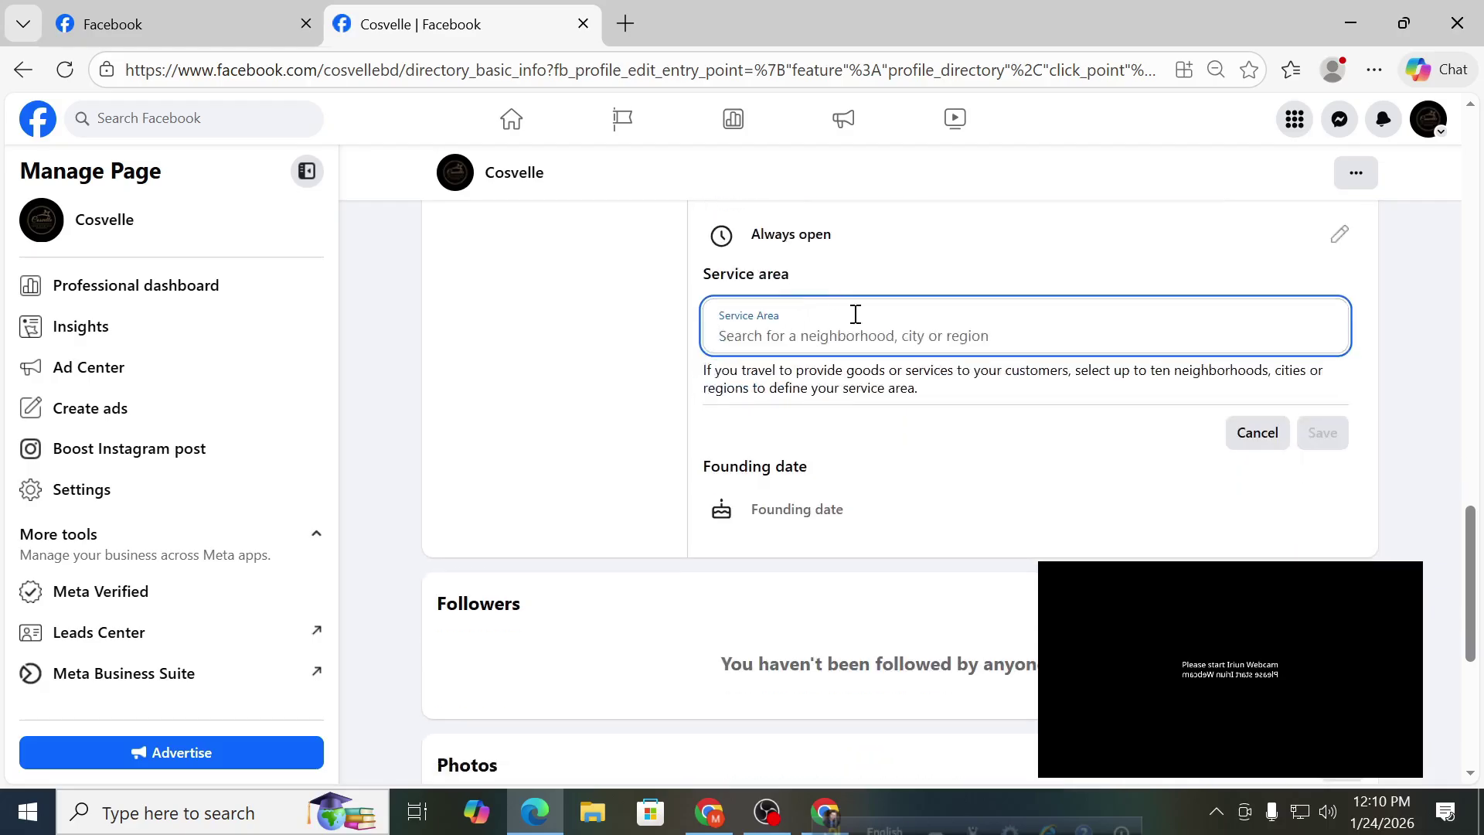
left_click(1268, 433)
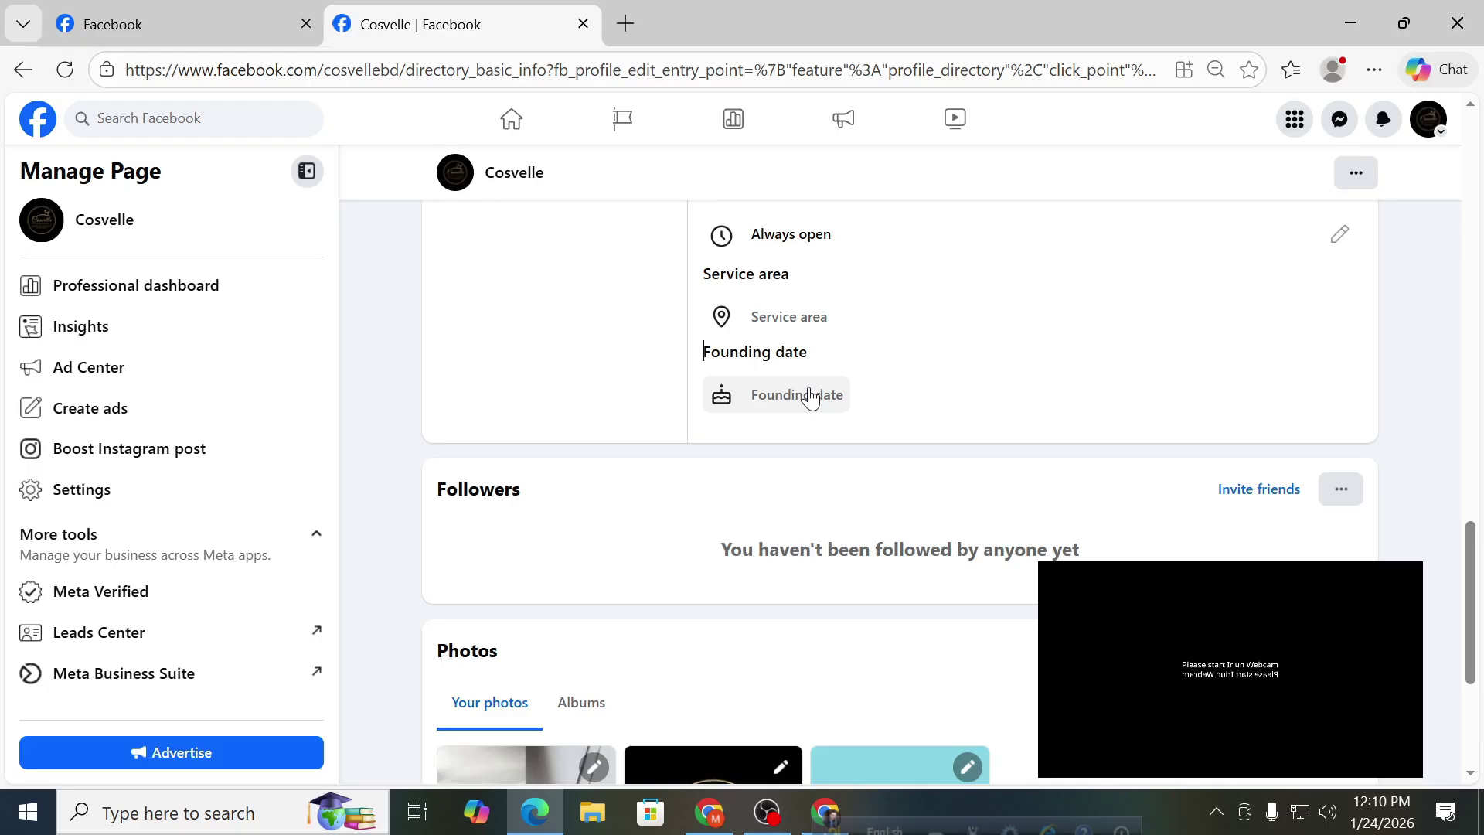
left_click(809, 397)
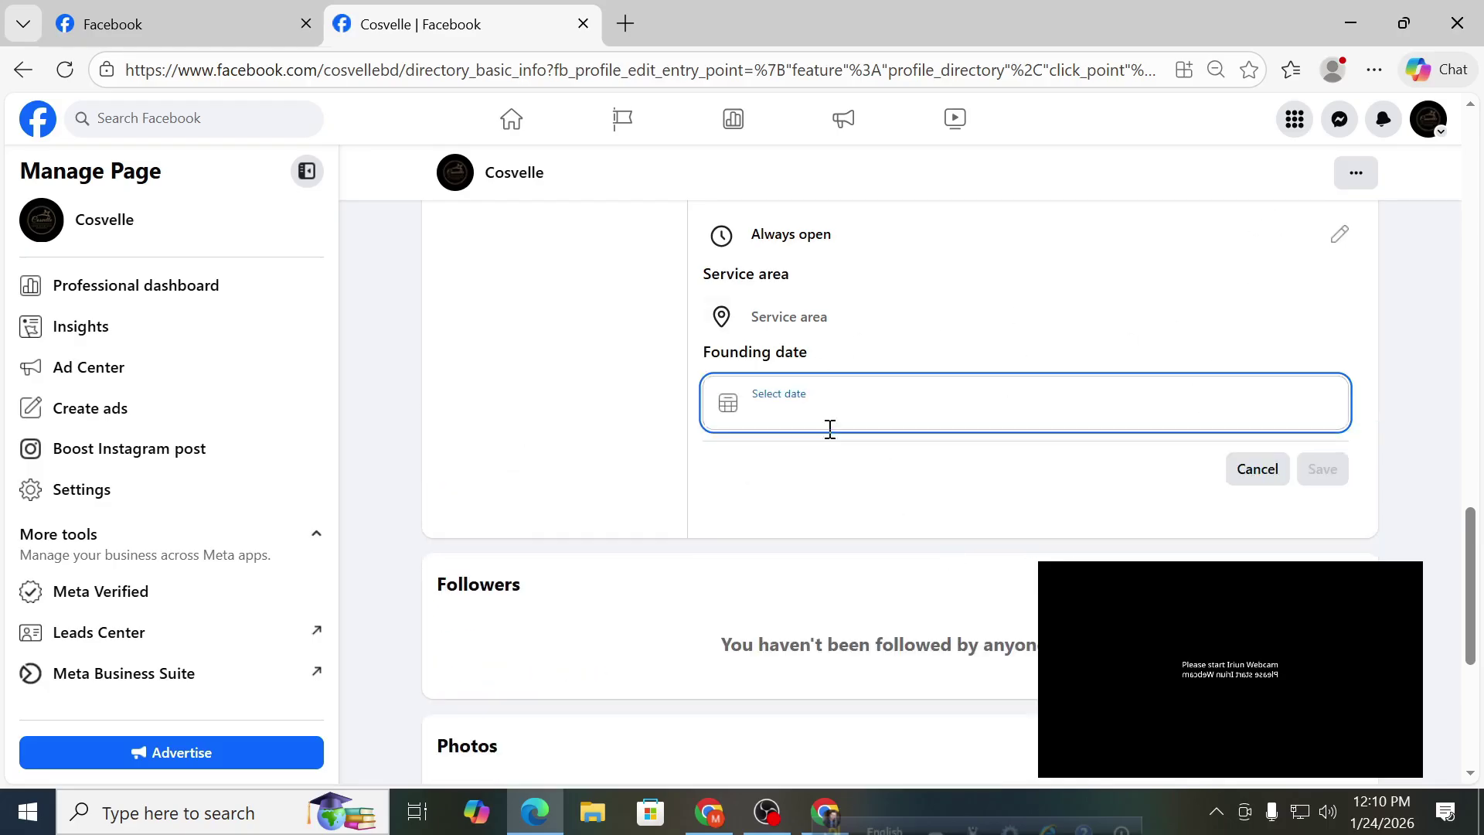
left_click(726, 410)
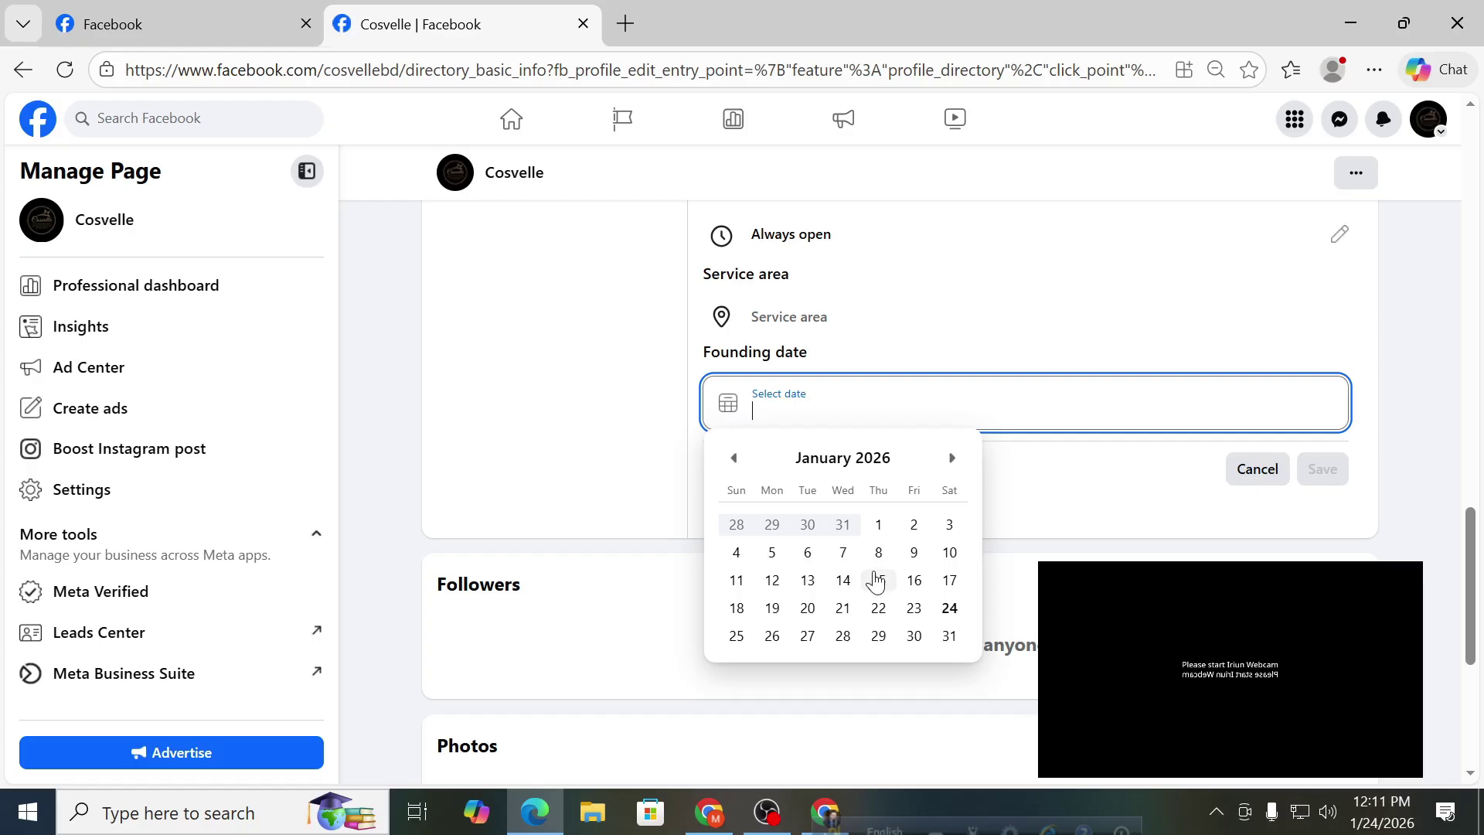
left_click(1254, 473)
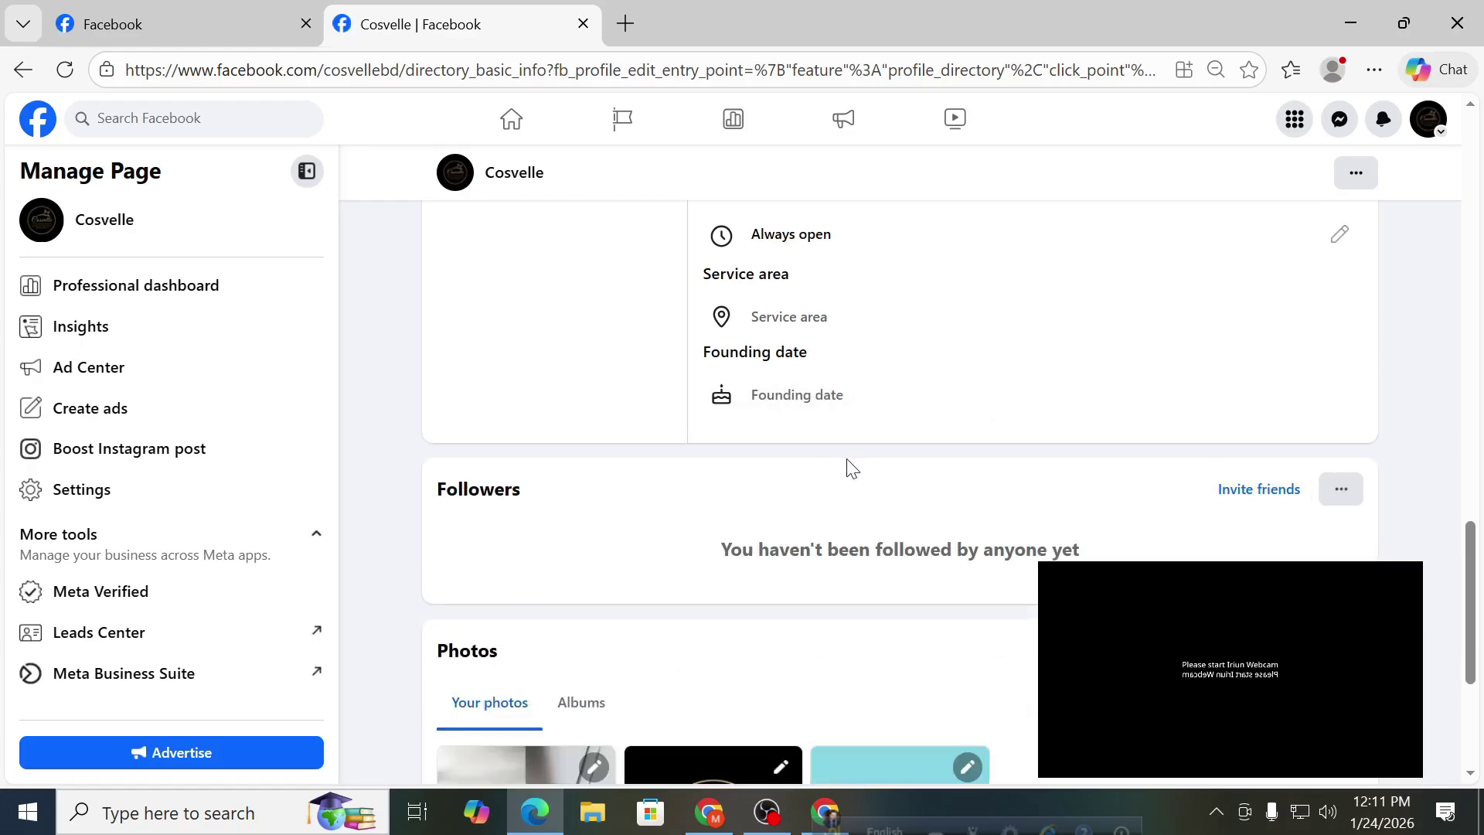
Switch to the Intro section, leaving the unsaved Details edits.
scroll(837, 391, "up", 10)
scroll(796, 395, "up", 5)
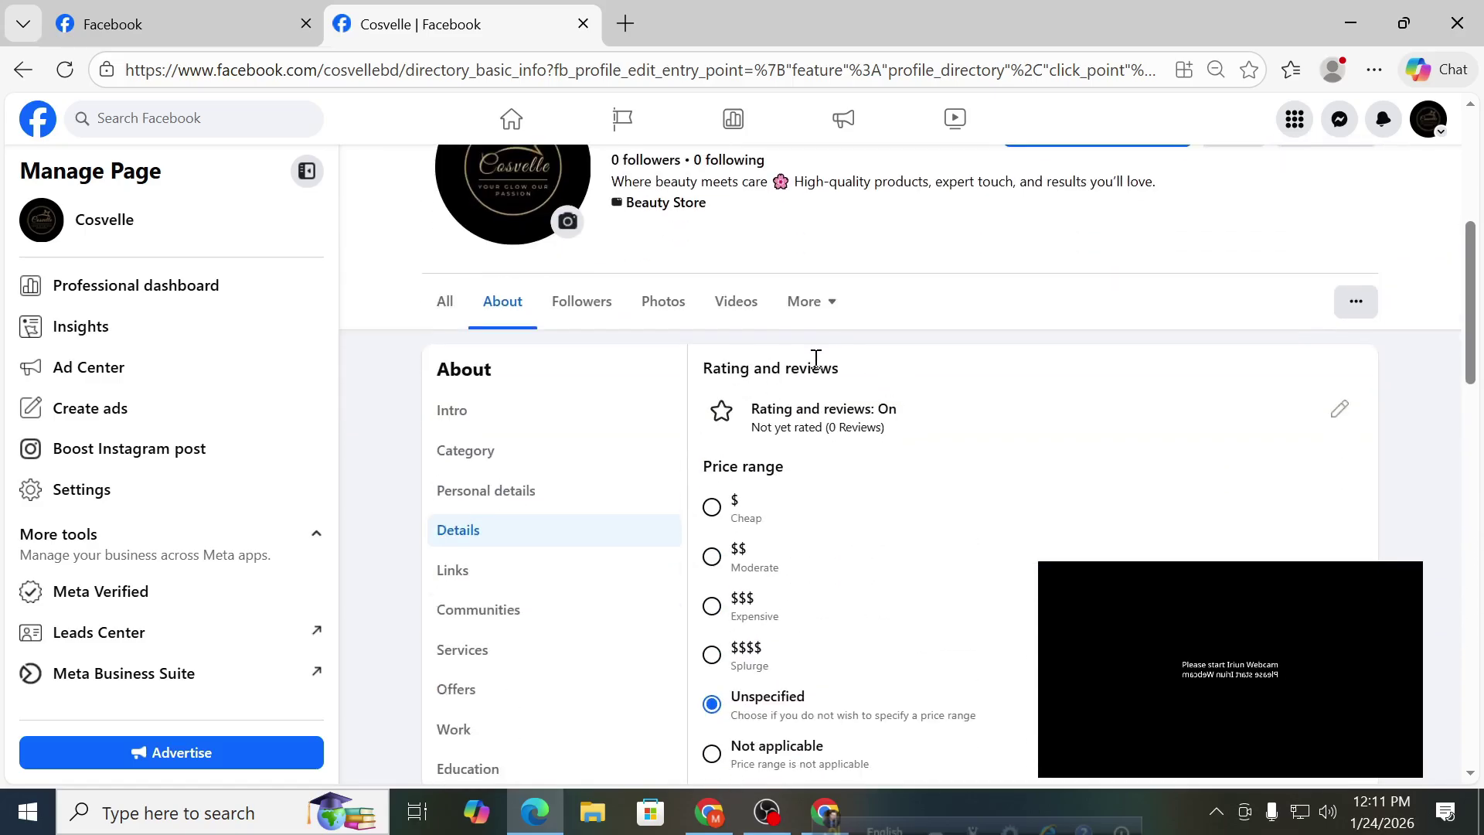
scroll(797, 358, "down", 8)
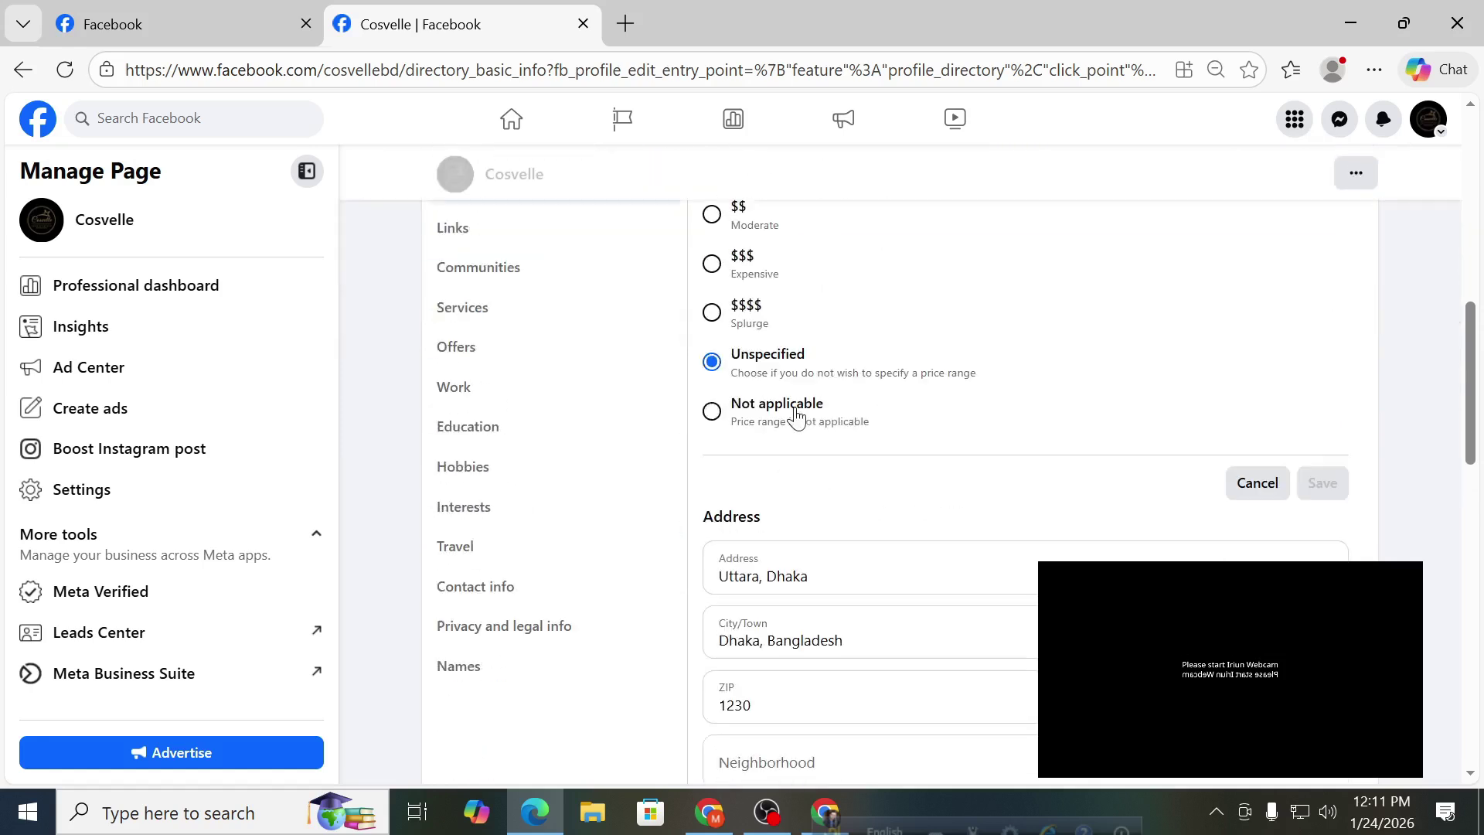
scroll(806, 391, "down", 9)
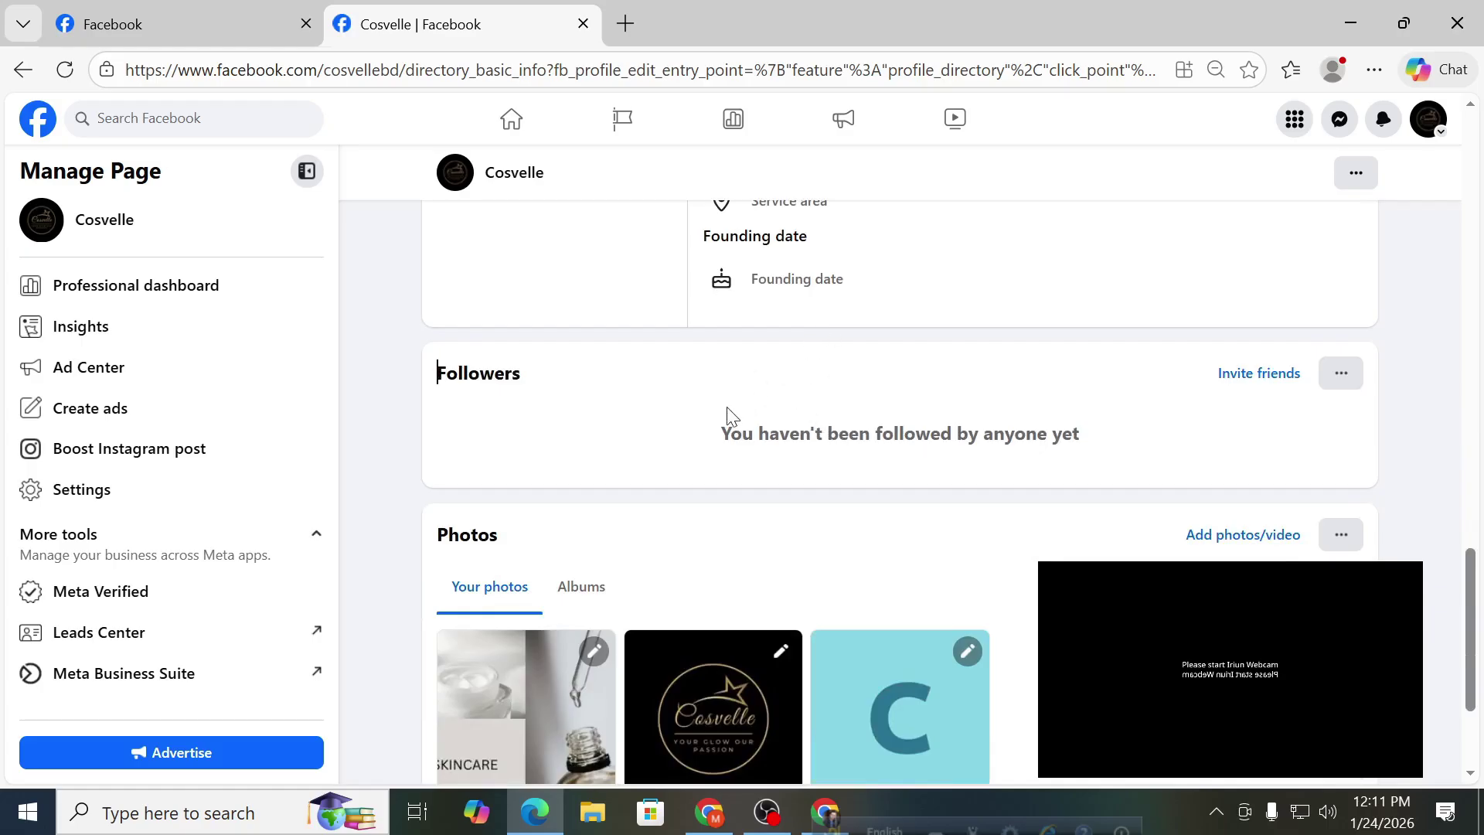
scroll(912, 497, "up", 7)
scroll(912, 497, "up", 6)
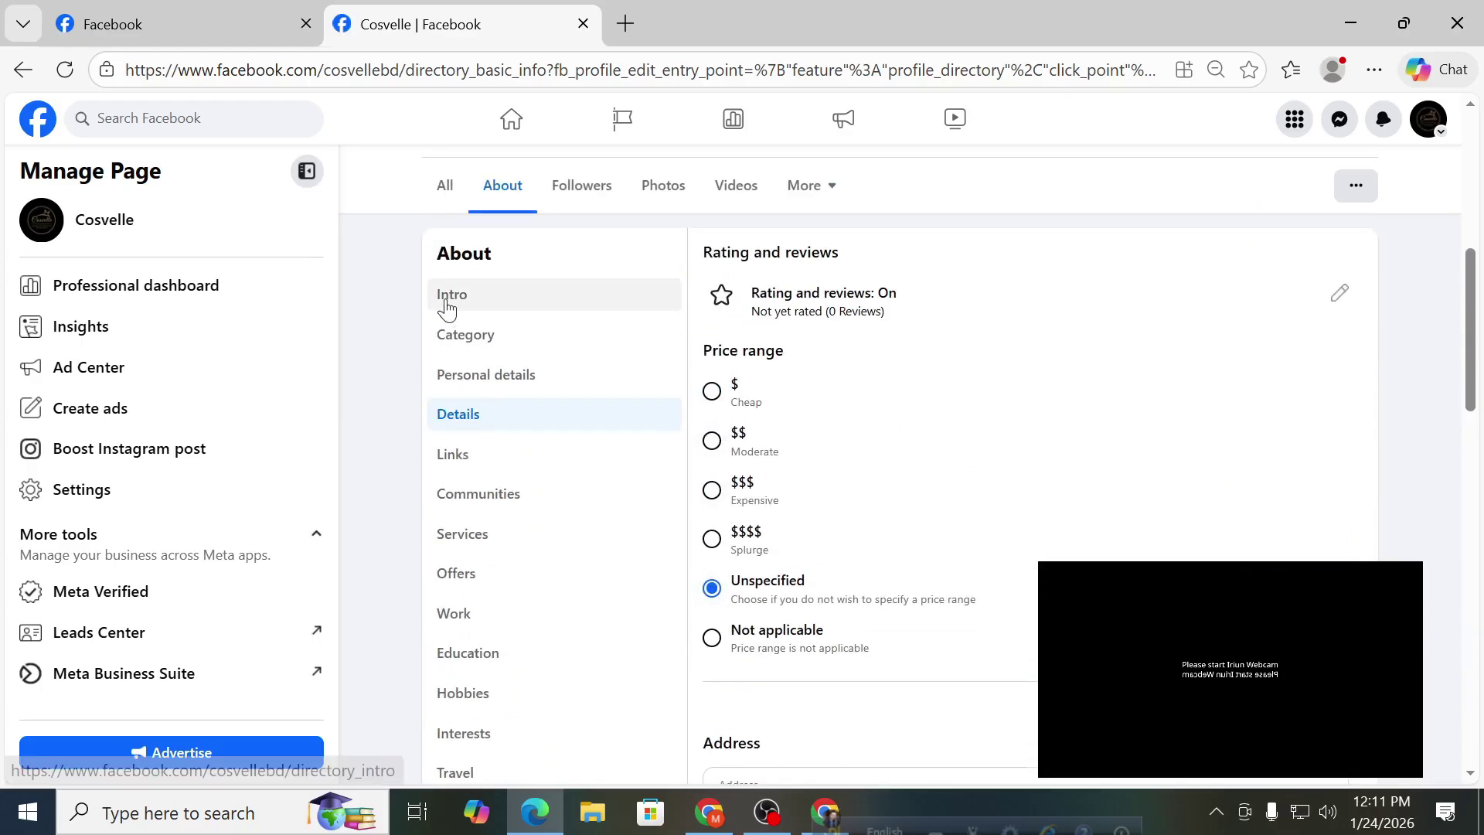
left_click(444, 301)
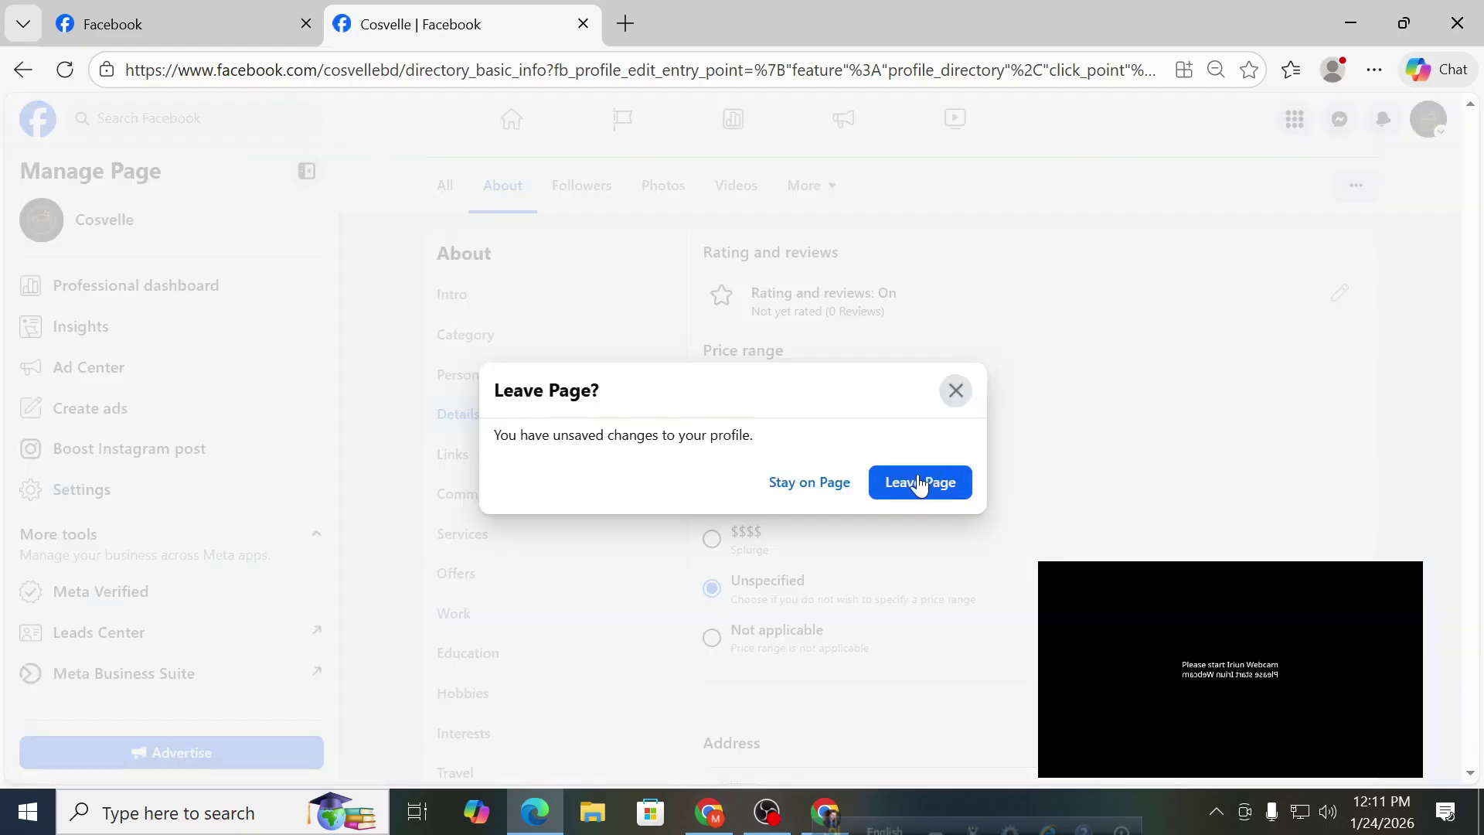
left_click(918, 483)
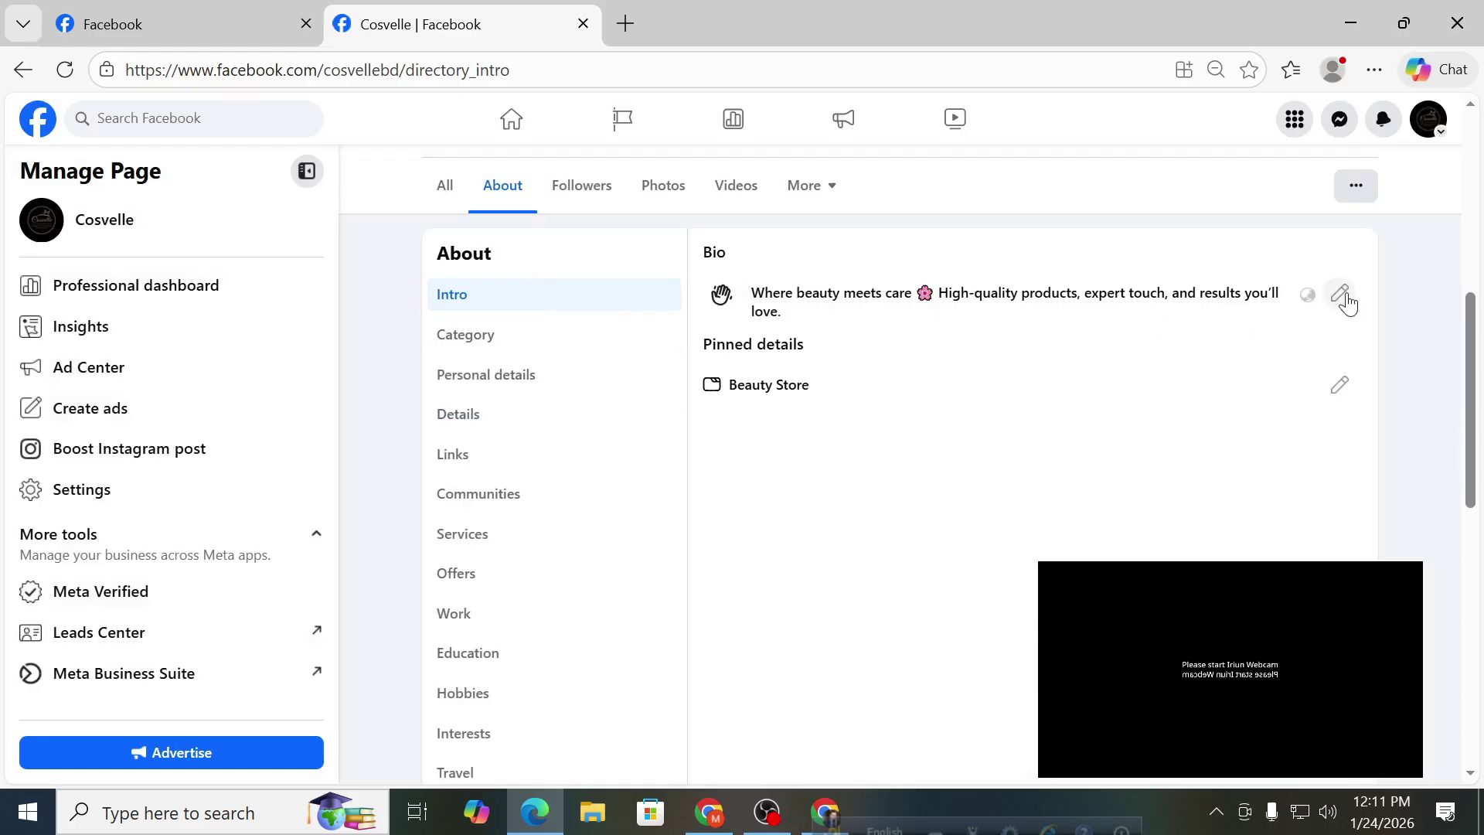
Check pinned details and the Category editor, then show Personal details.
left_click(1335, 398)
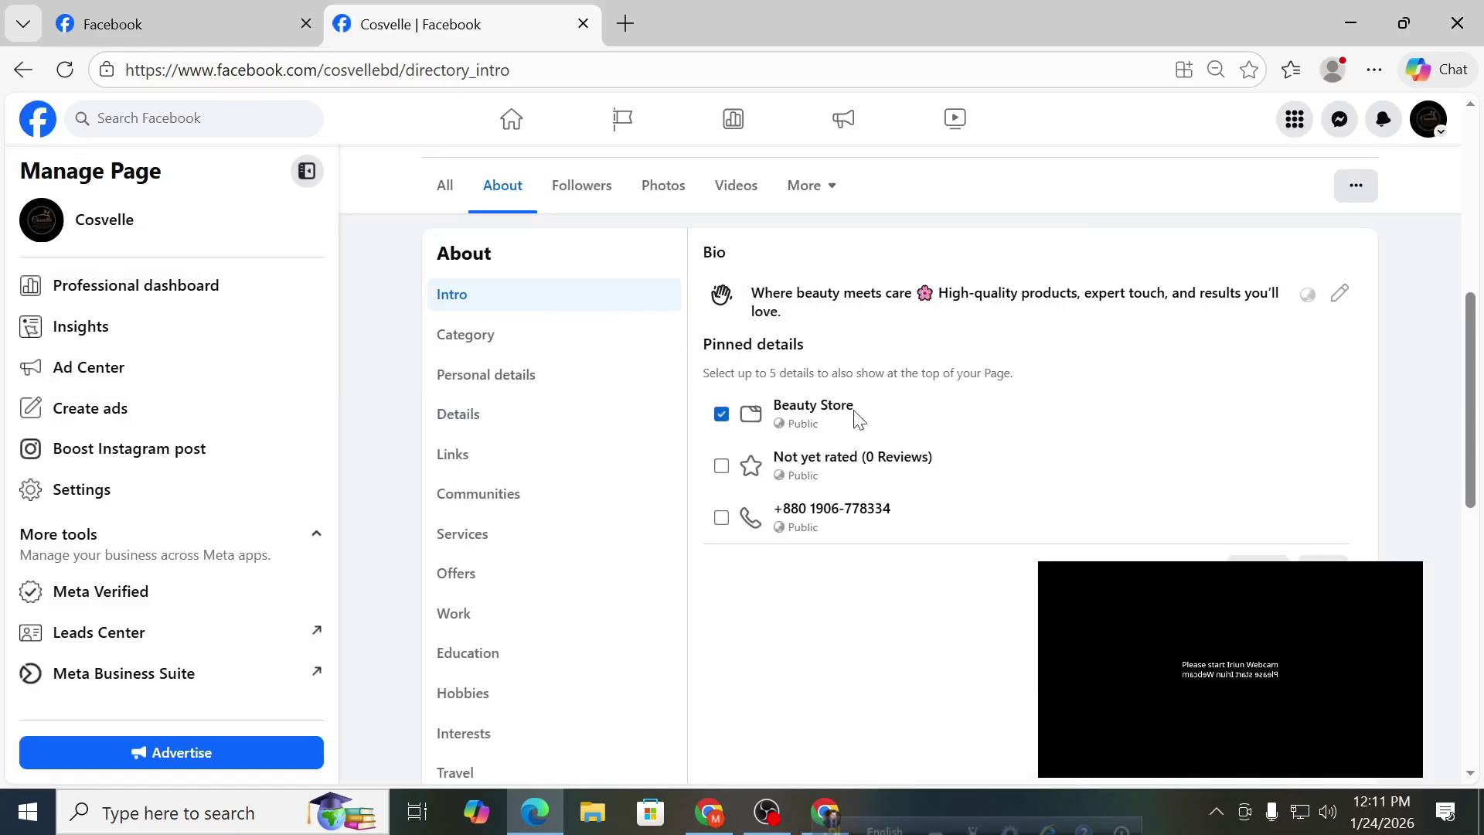
left_click(454, 340)
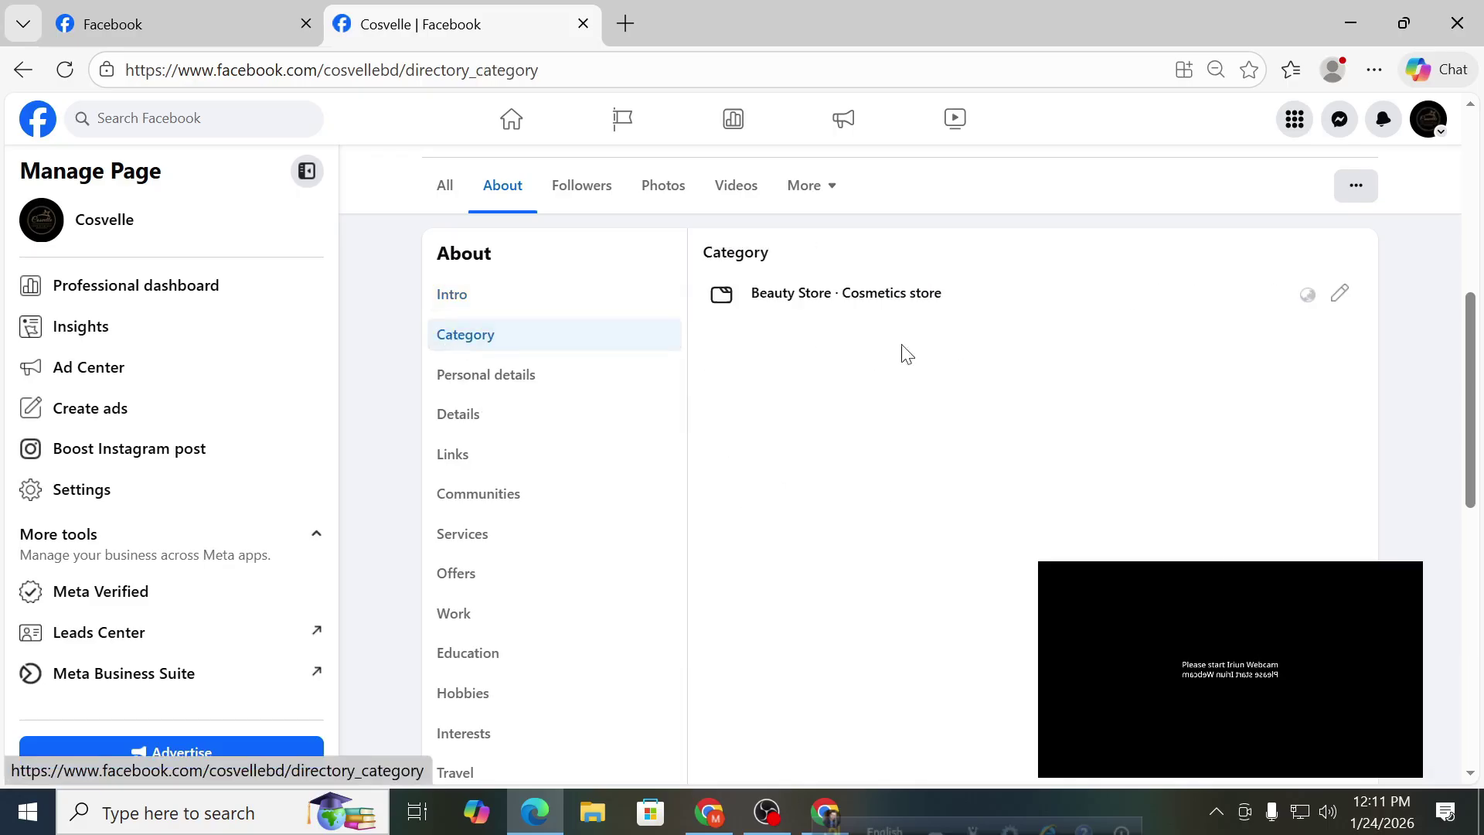
left_click(1339, 295)
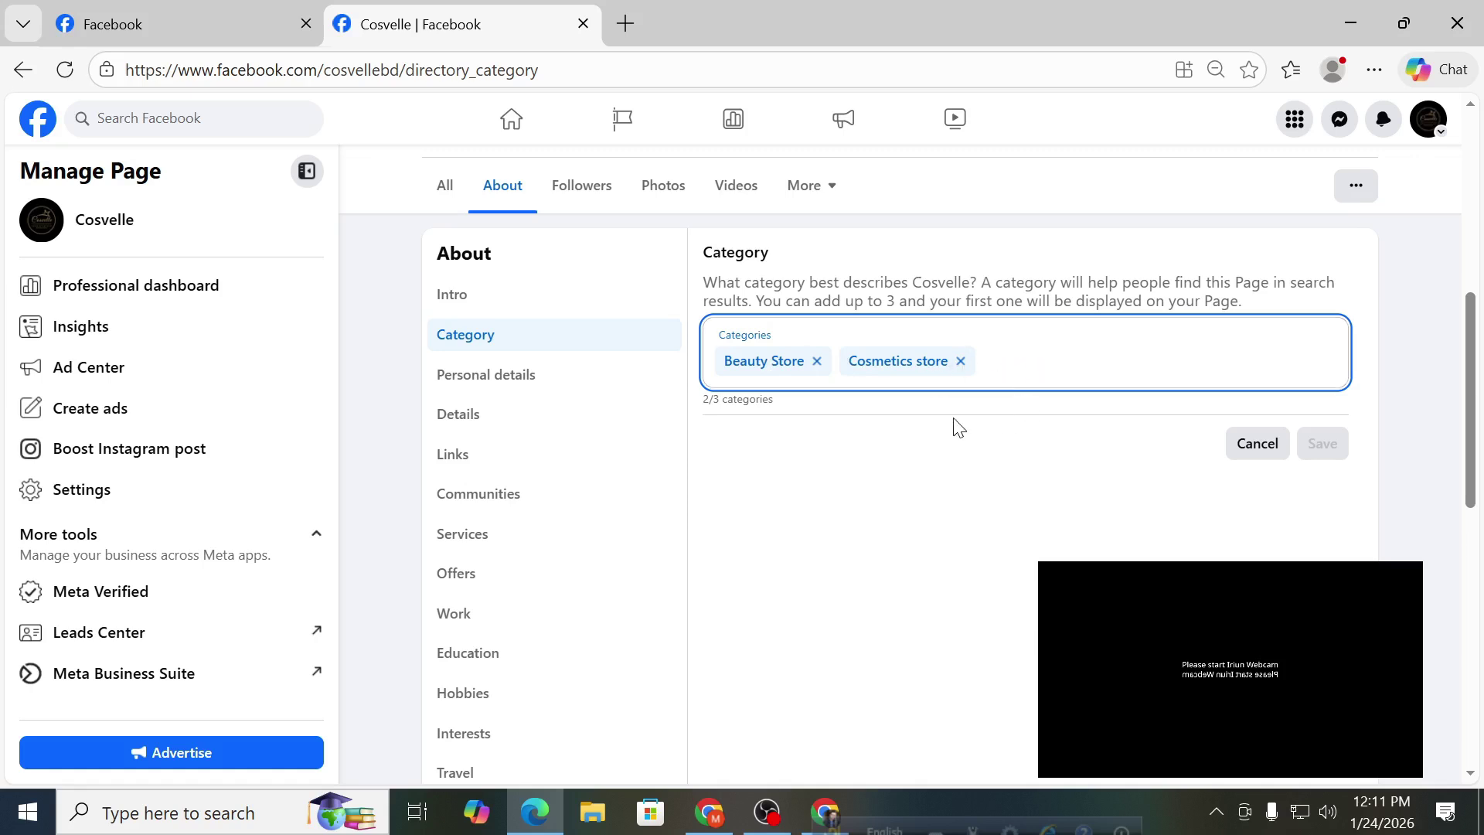
left_click(544, 381)
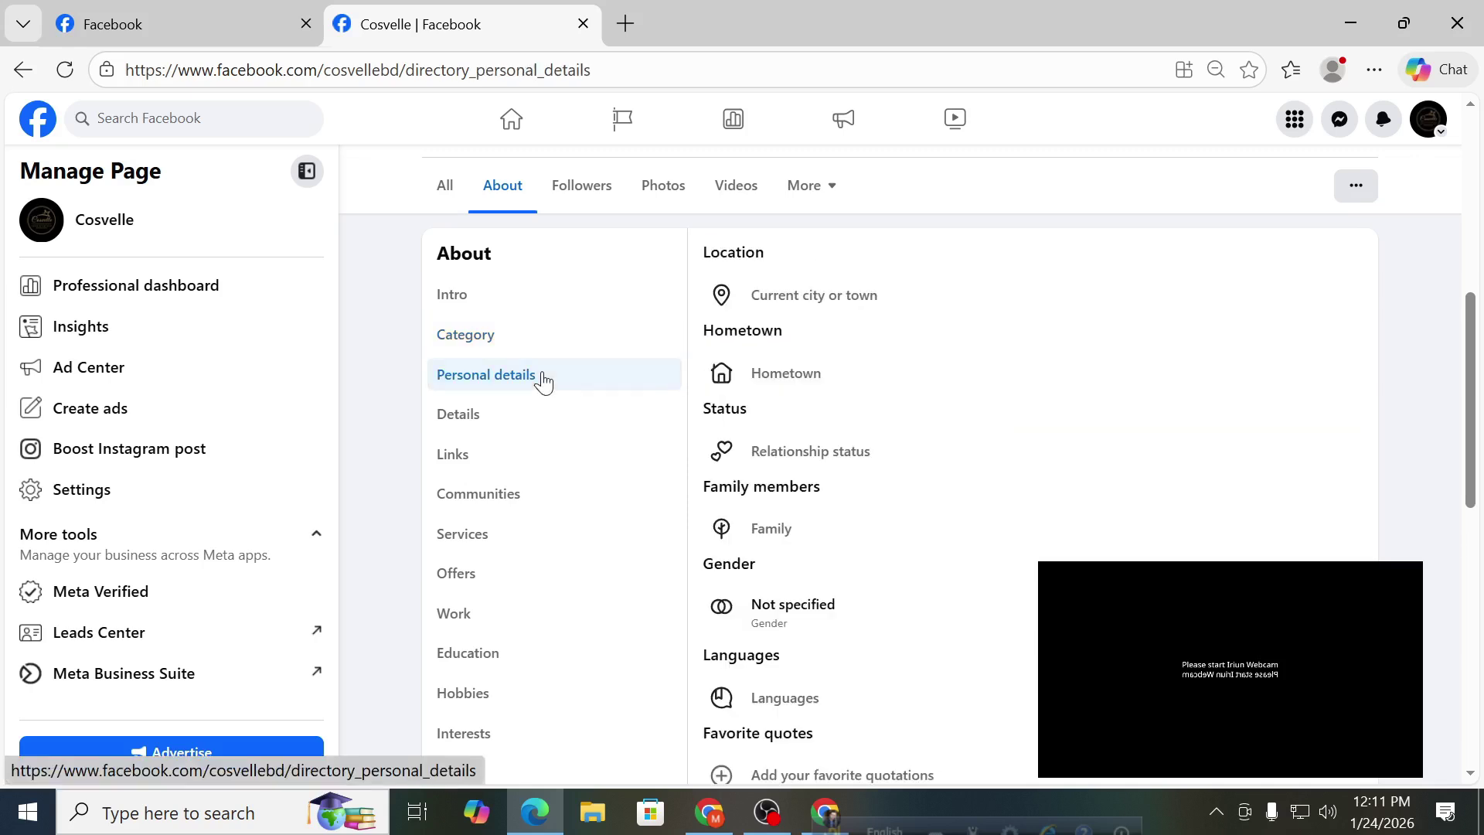
Review the mostly empty Personal details, then switch back to Details showing the Uttara address.
scroll(924, 347, "up", 1)
scroll(924, 347, "down", 3)
scroll(923, 348, "up", 1)
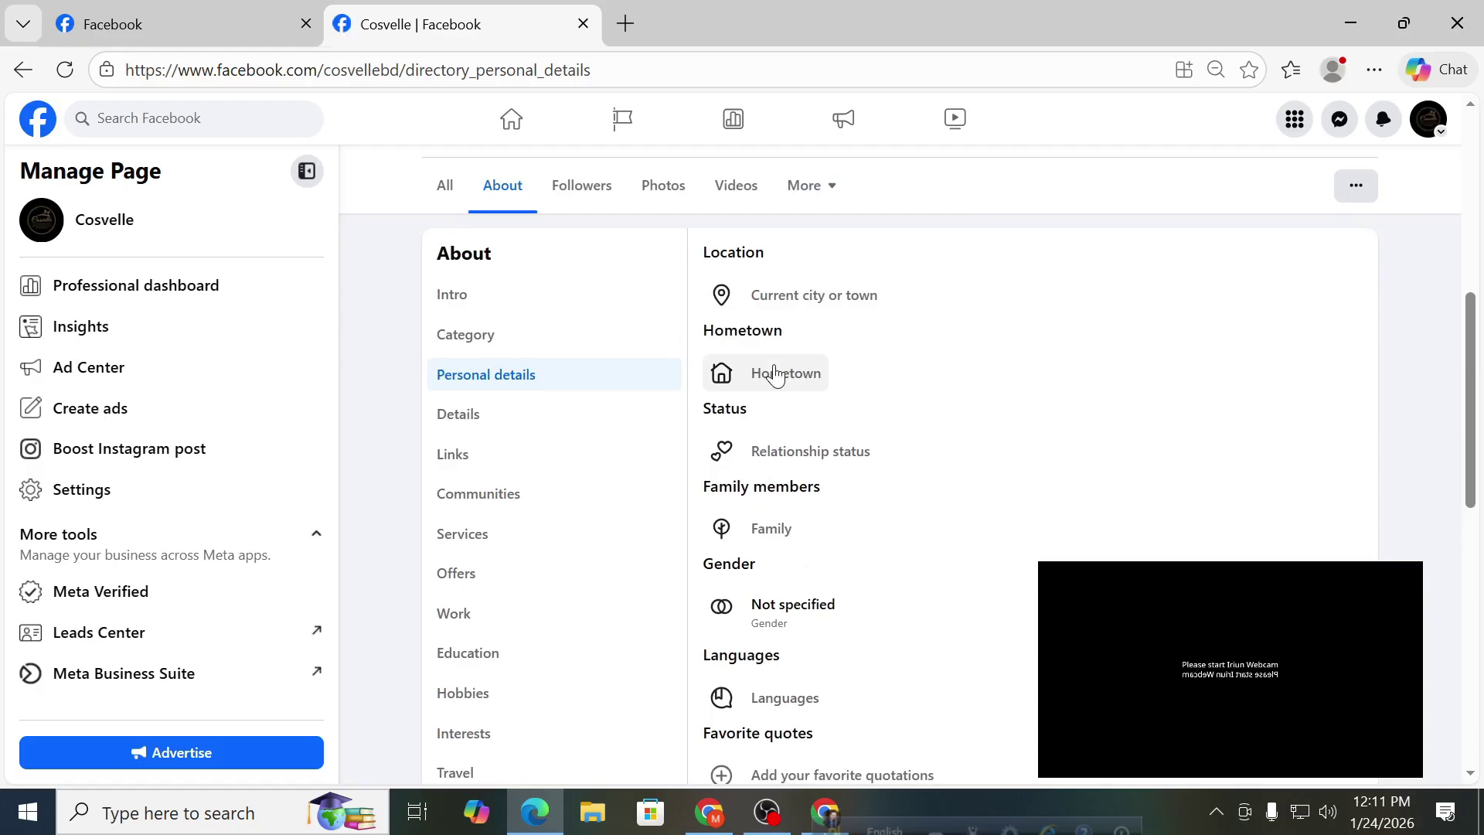
scroll(782, 371, "down", 1)
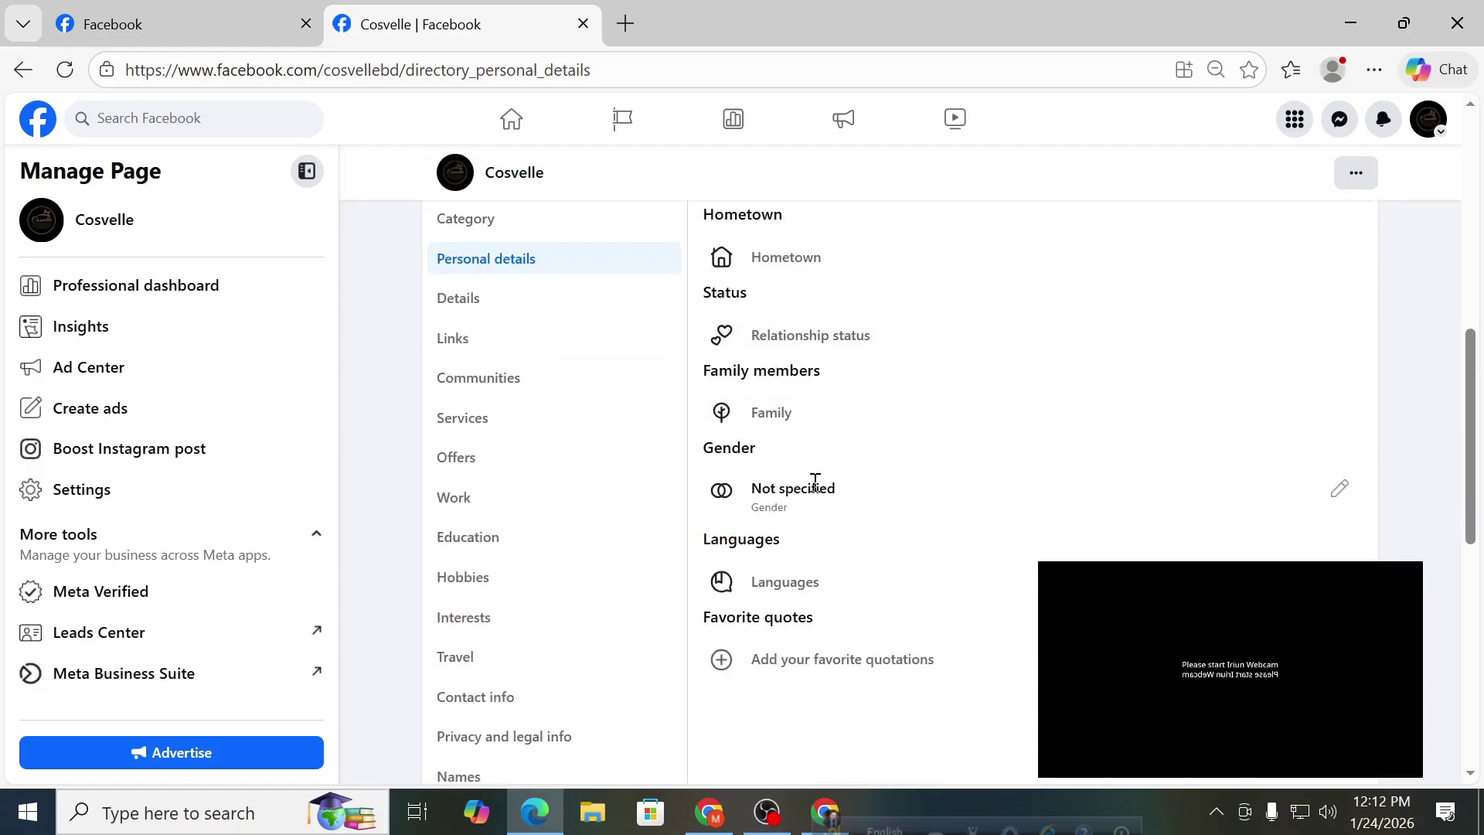
scroll(800, 596, "down", 1)
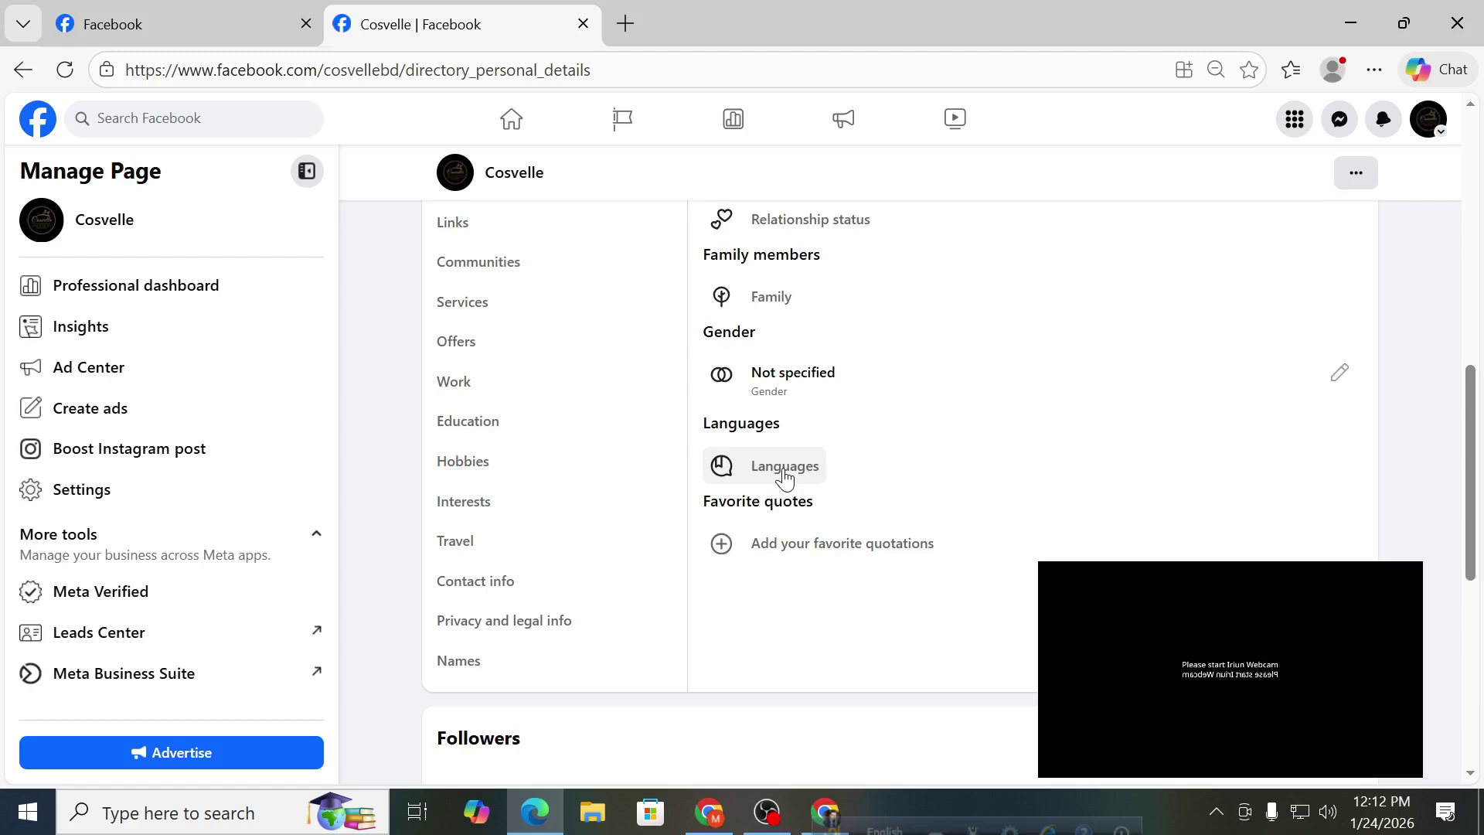
scroll(804, 474, "down", 2)
scroll(811, 473, "up", 3)
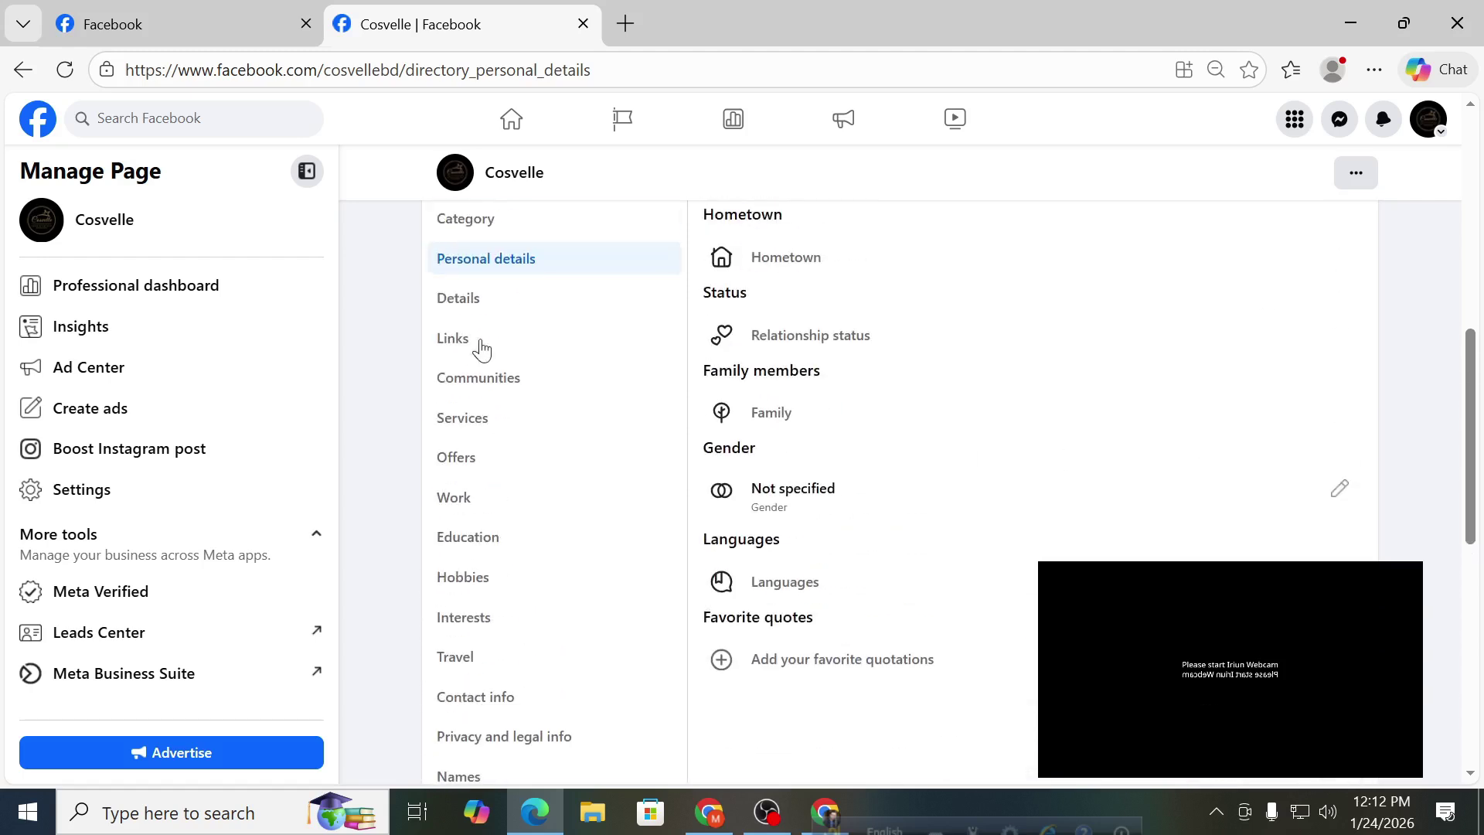
left_click(481, 311)
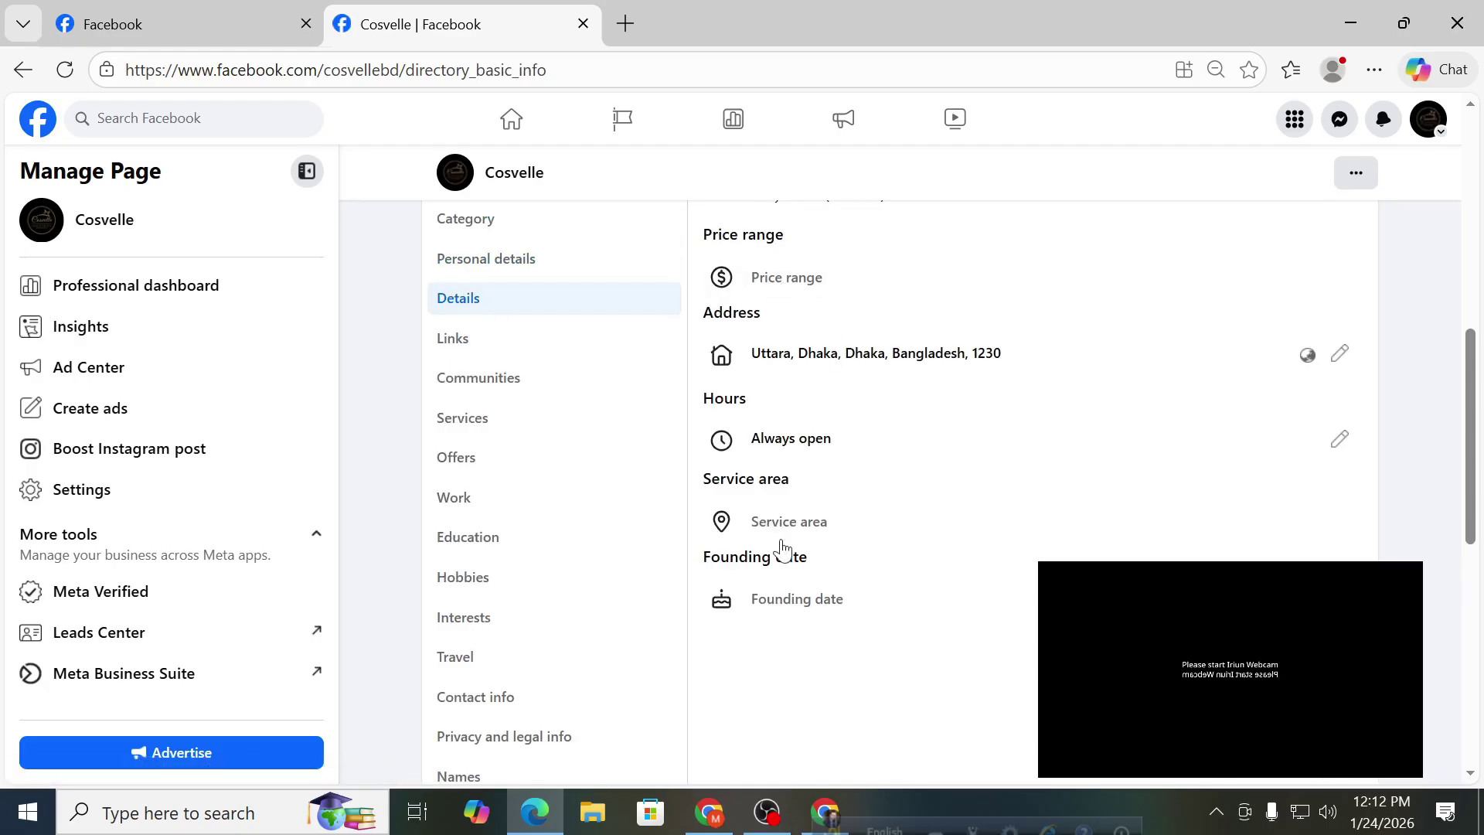
View the Links and Communities sections, opening the favorite group option.
left_click(476, 345)
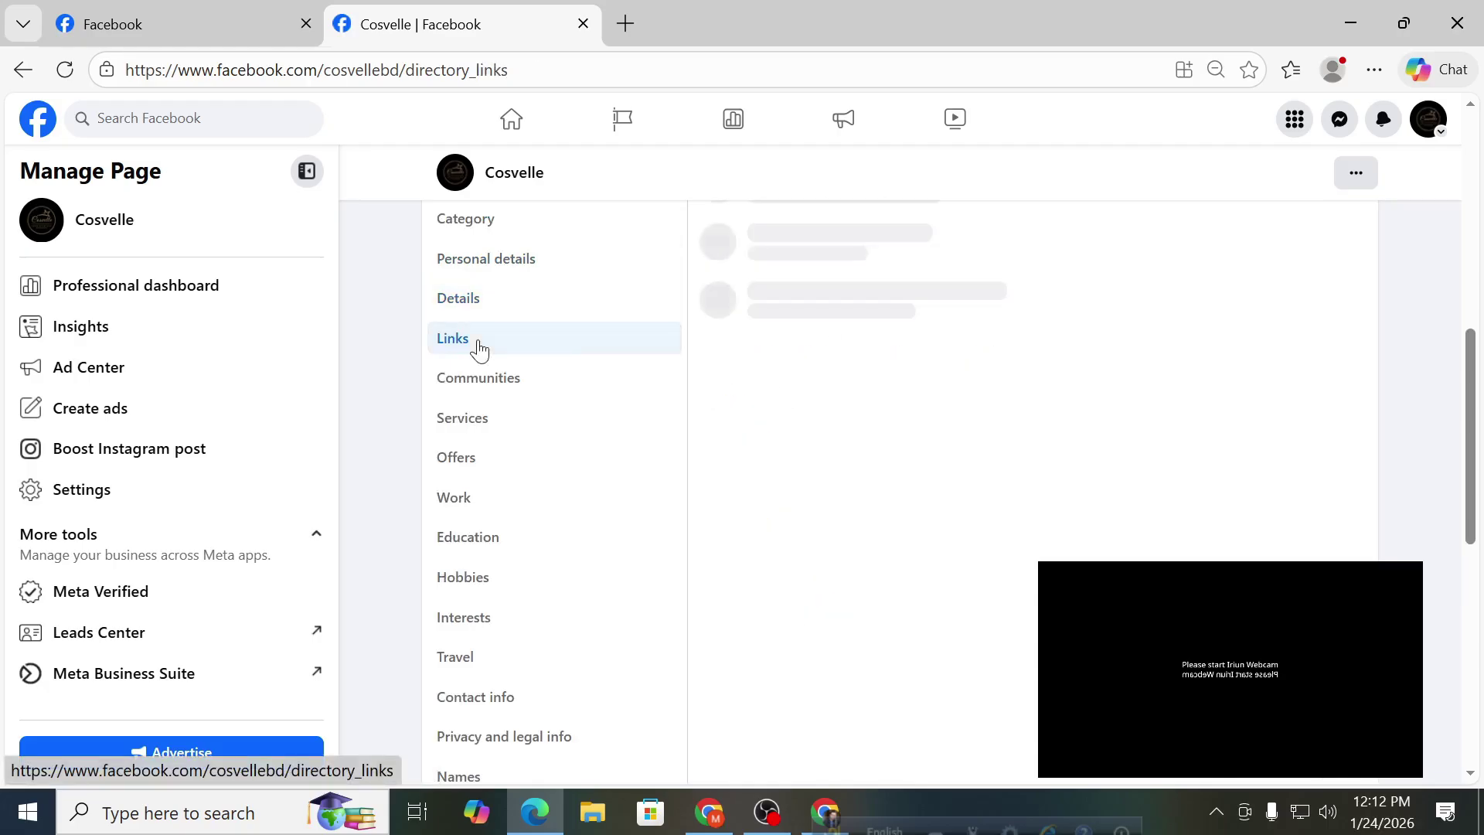
scroll(653, 411, "up", 2)
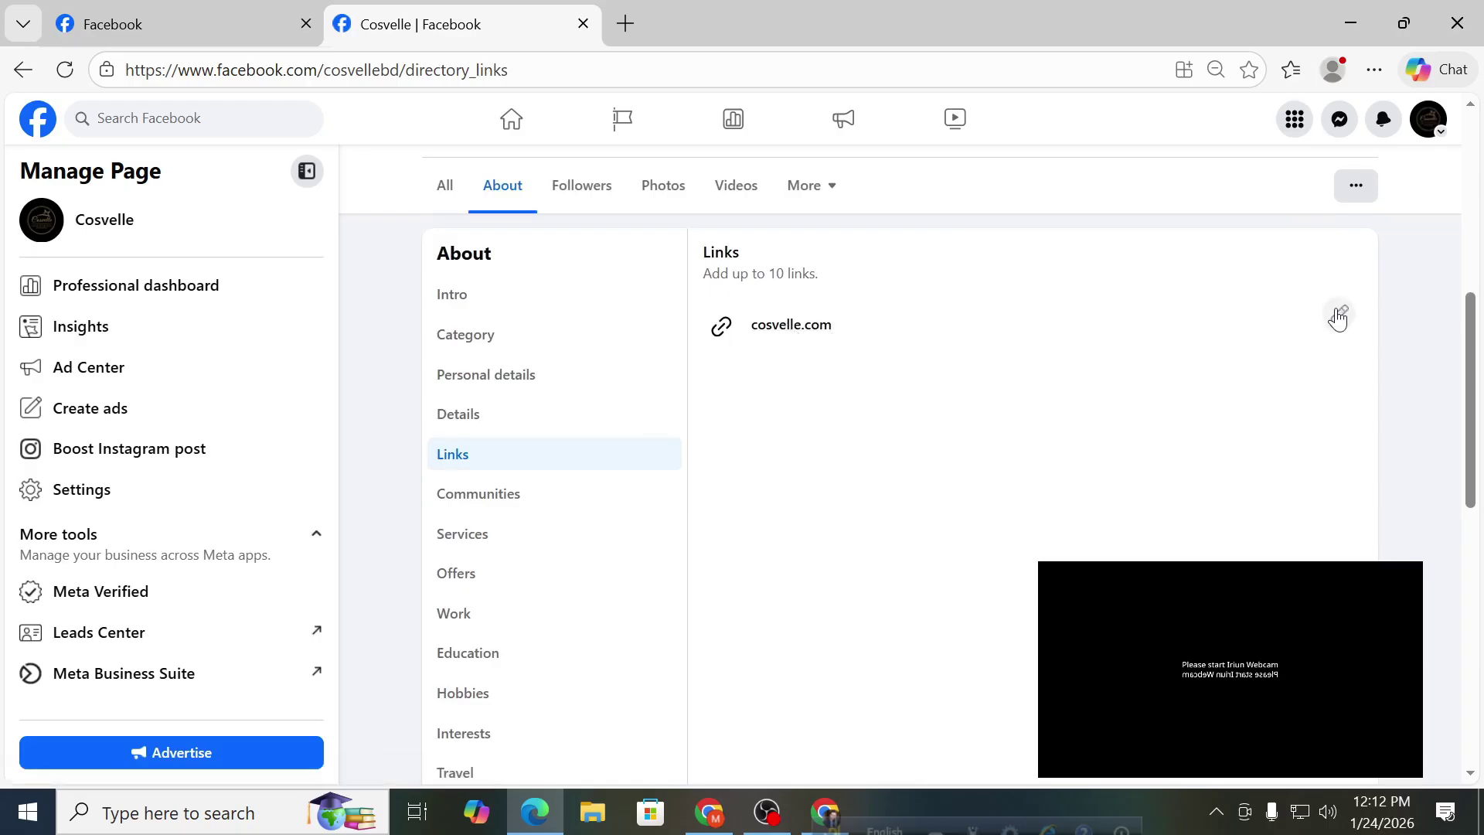
left_click(533, 496)
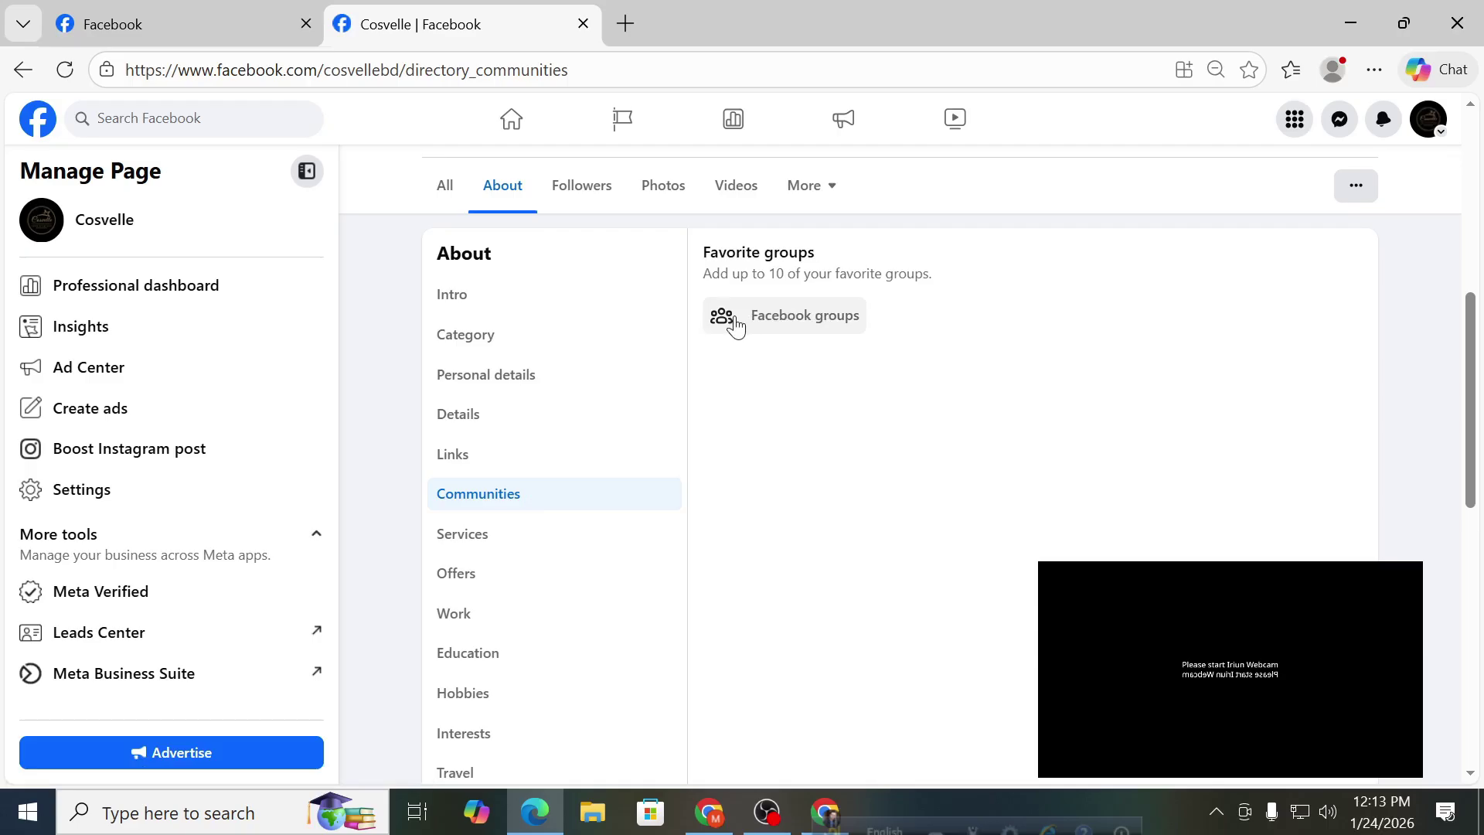
left_click(732, 324)
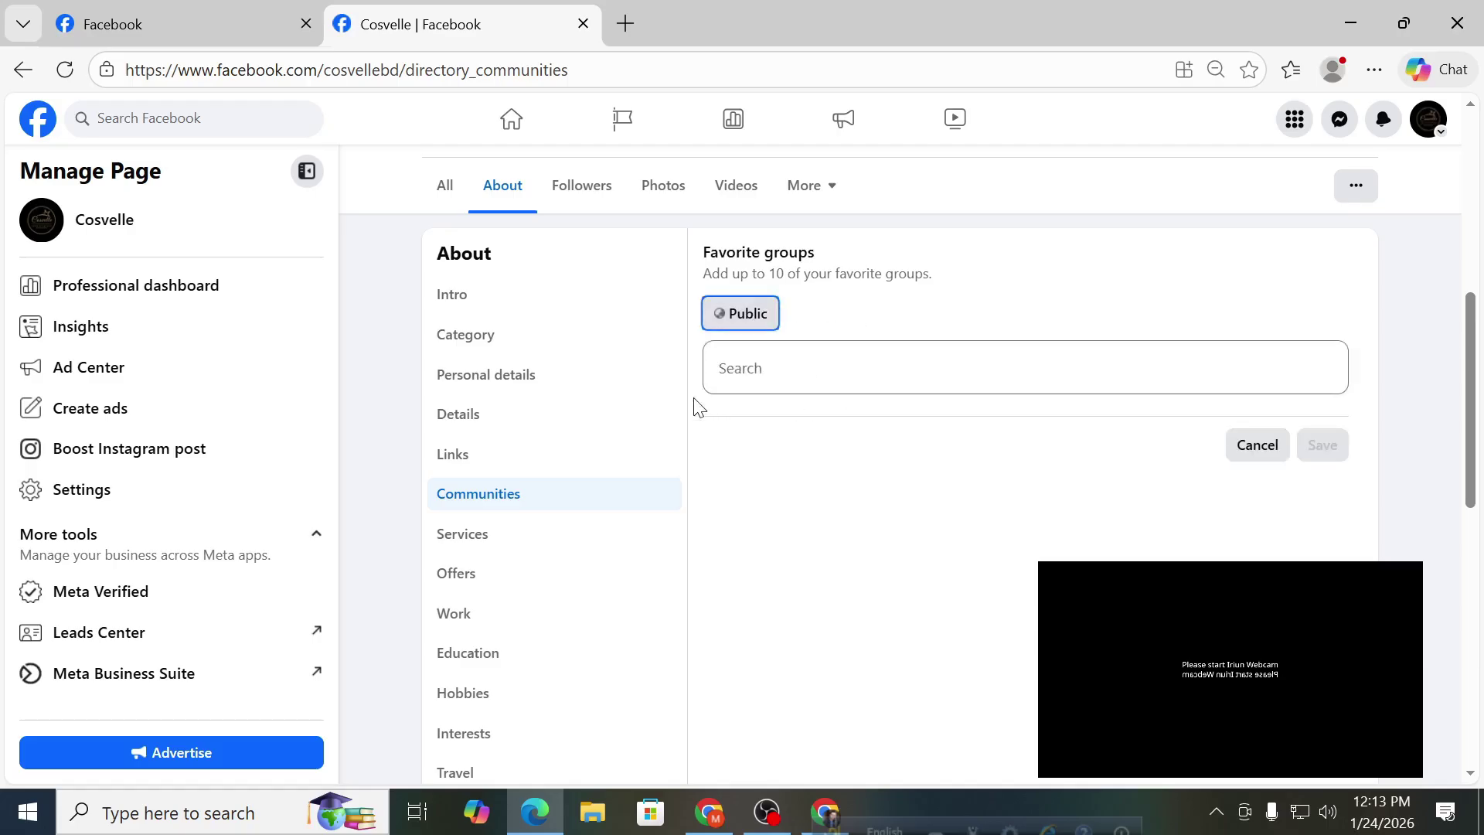
scroll(616, 434, "down", 1)
Open Services, cancel the empty specialty entry, and go to the Offers section.
left_click(520, 425)
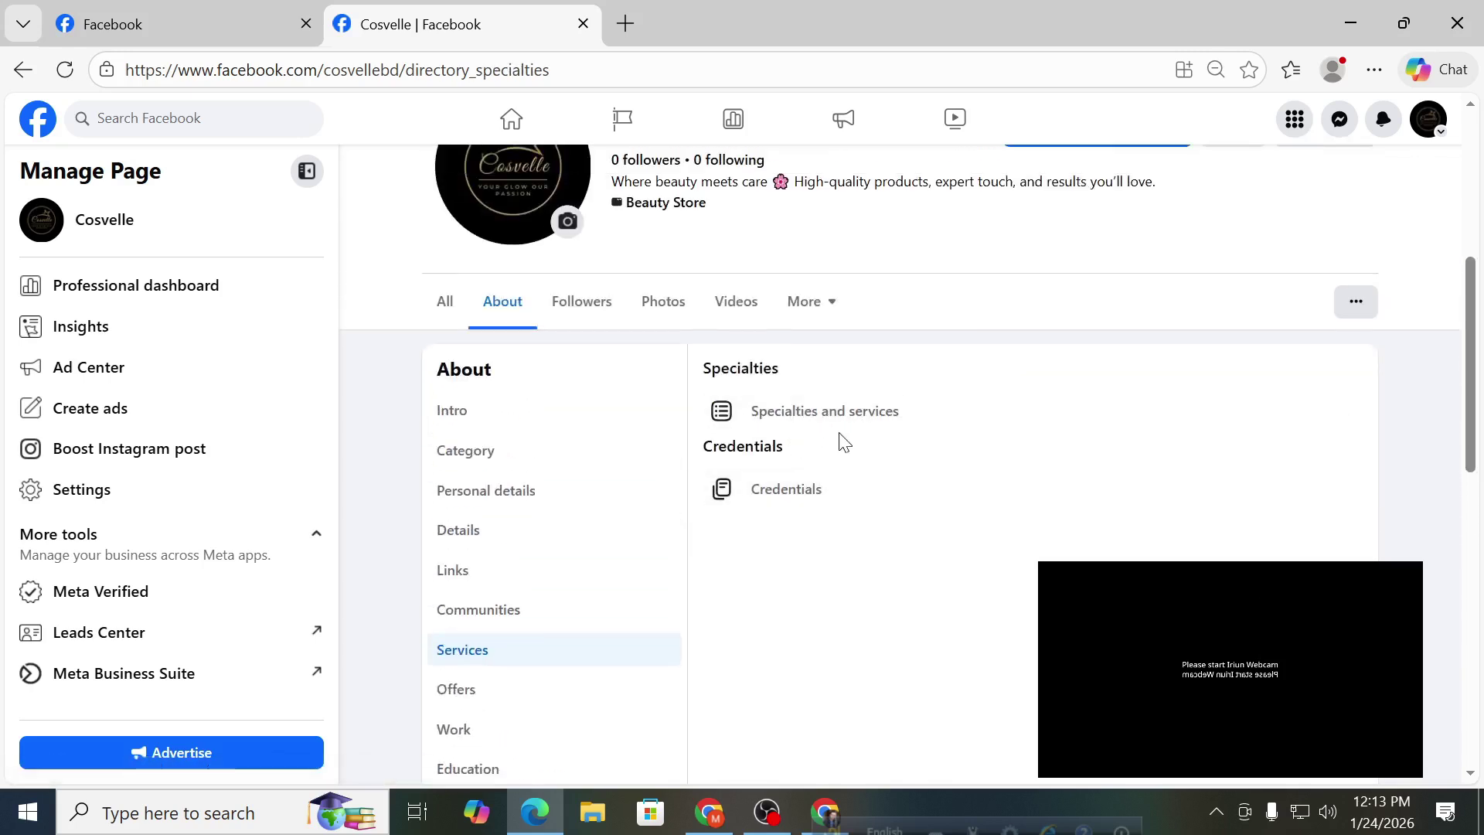
left_click(833, 422)
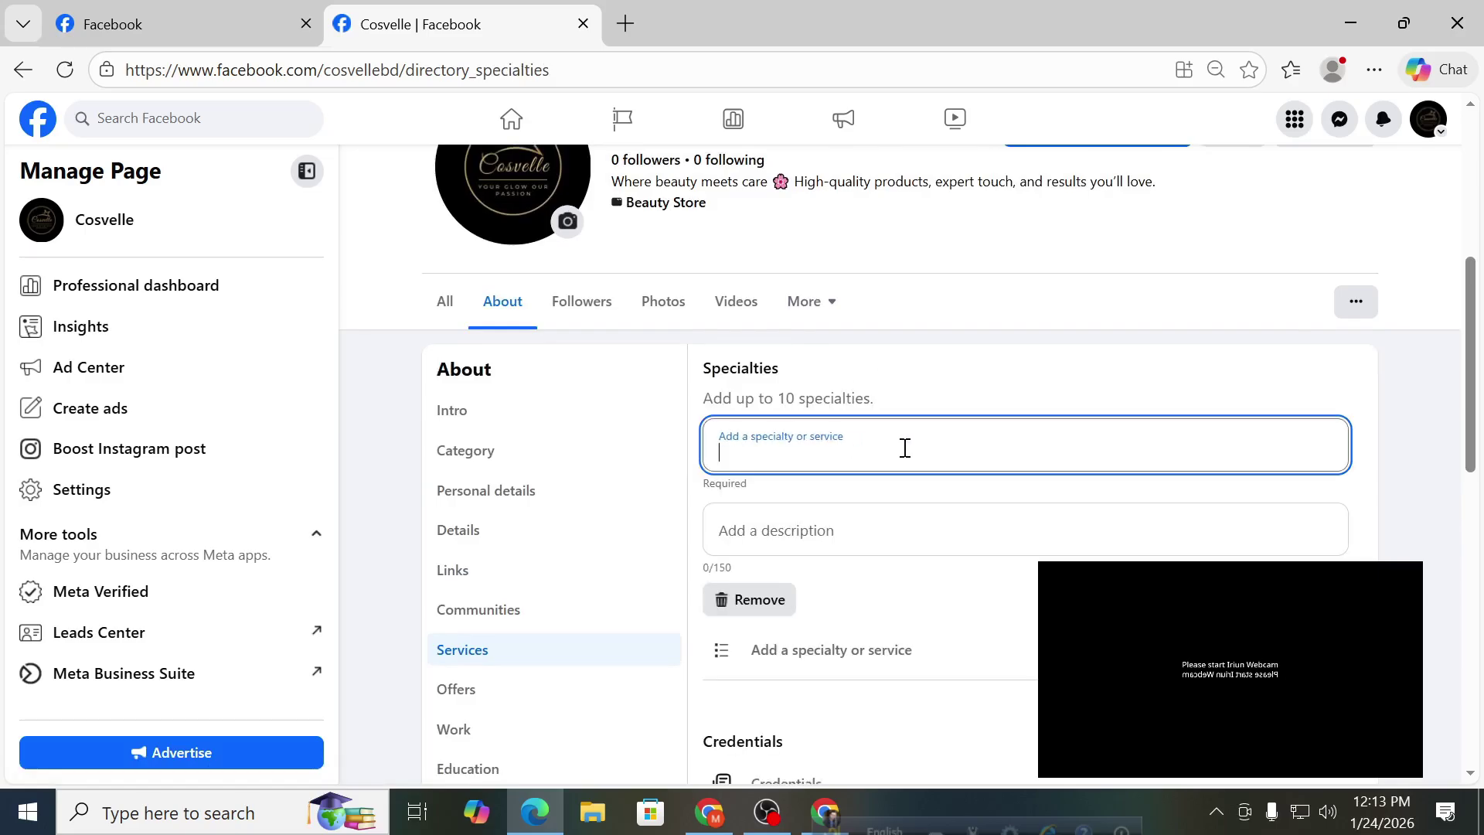
scroll(893, 437, "down", 1)
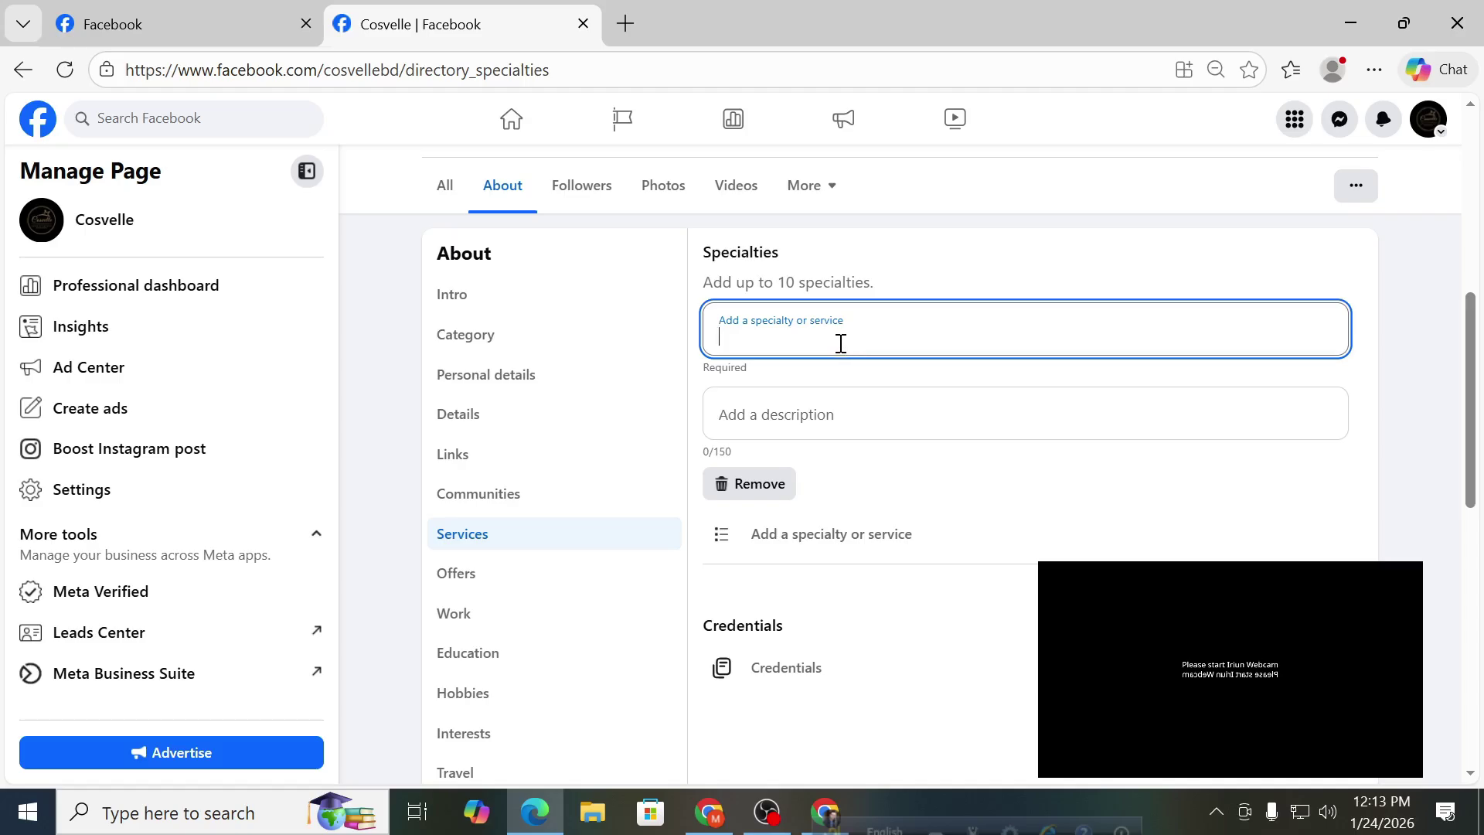
left_click(1144, 480)
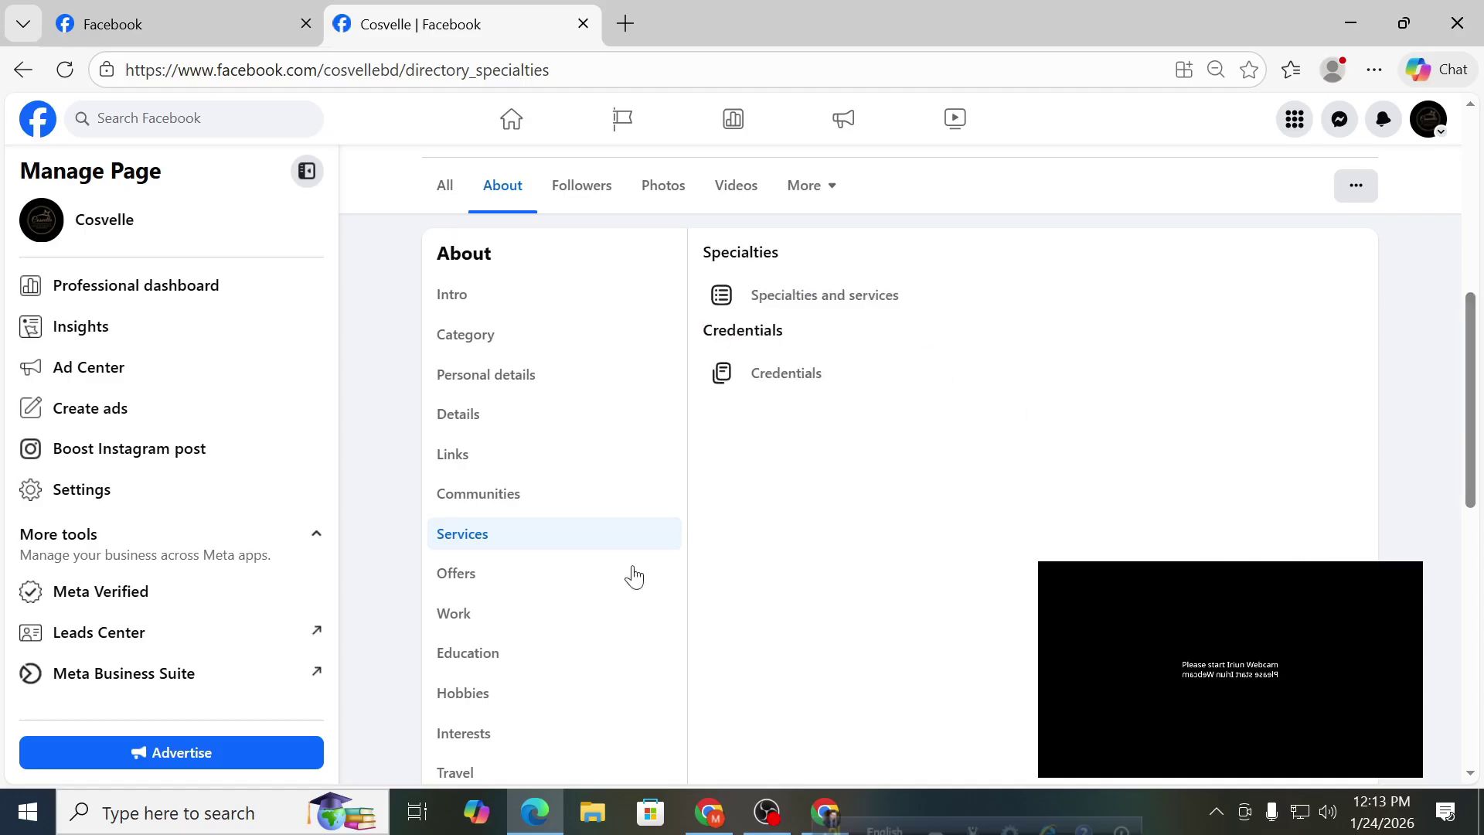
scroll(582, 513, "down", 2)
left_click(551, 464)
scroll(752, 460, "up", 3)
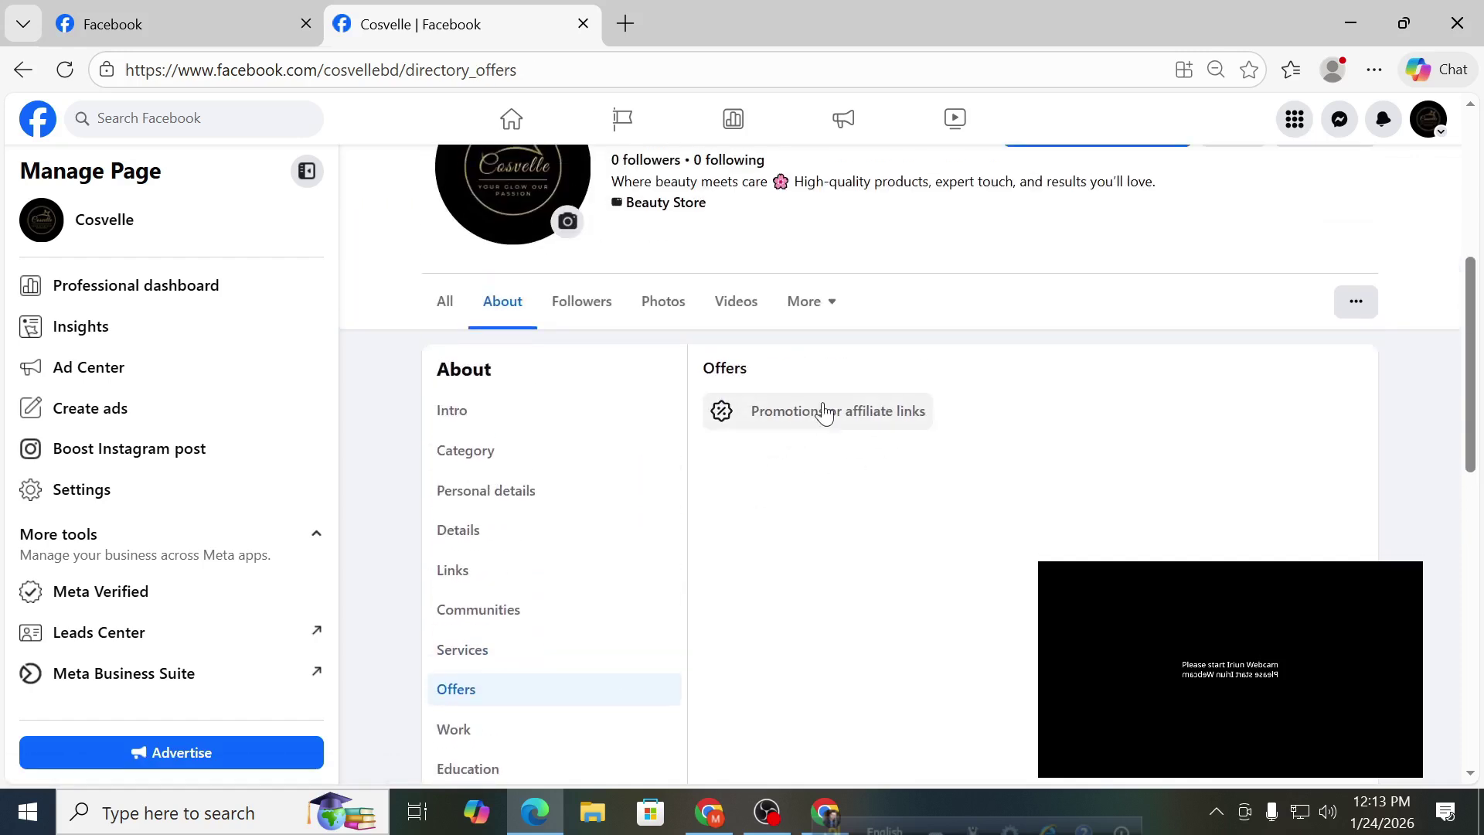
Open an empty promotion form and click into its Discount code, Link and description fields.
left_click(821, 423)
scroll(789, 420, "down", 2)
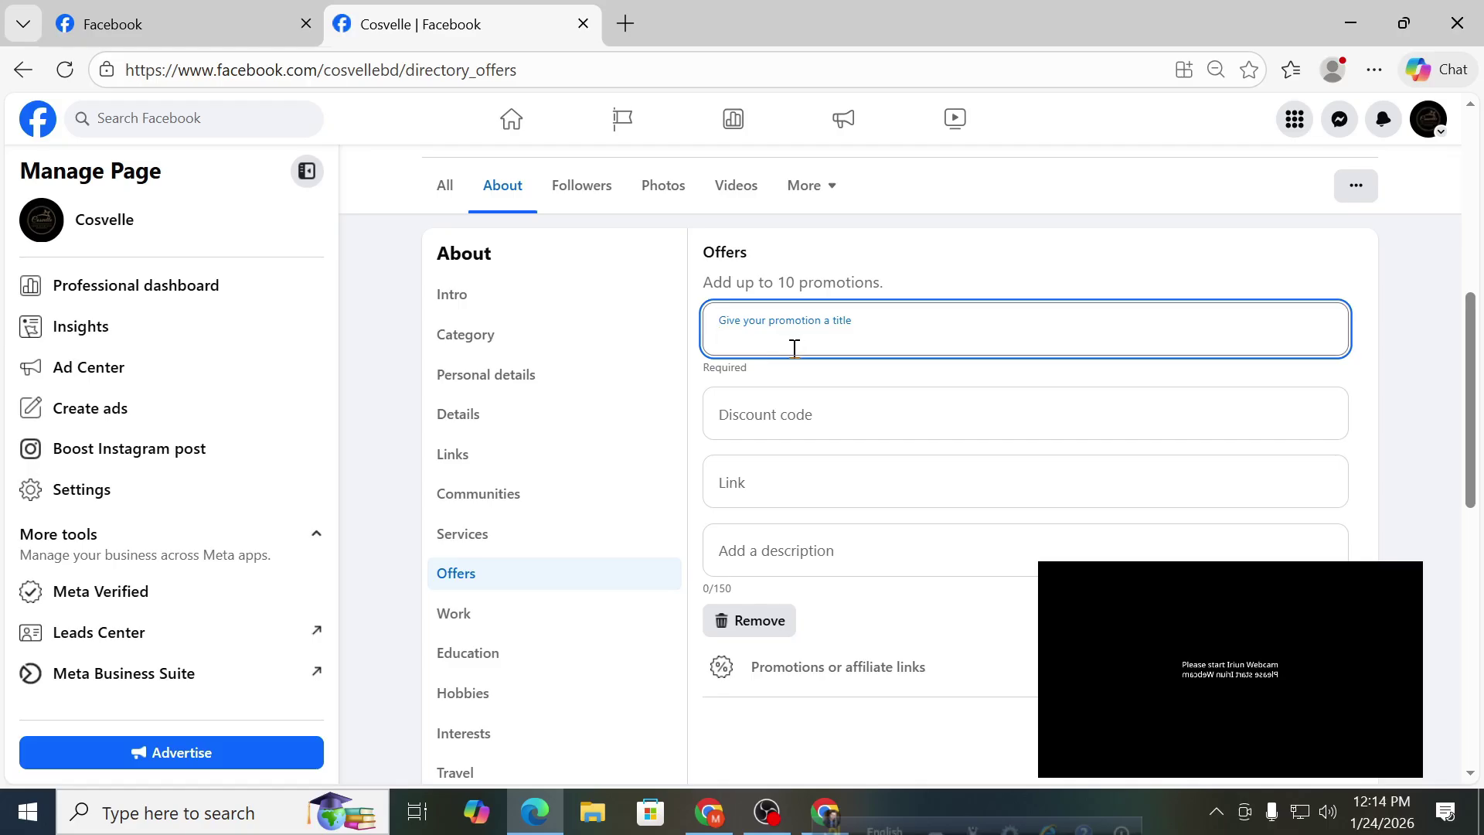
left_click(771, 418)
left_click(760, 478)
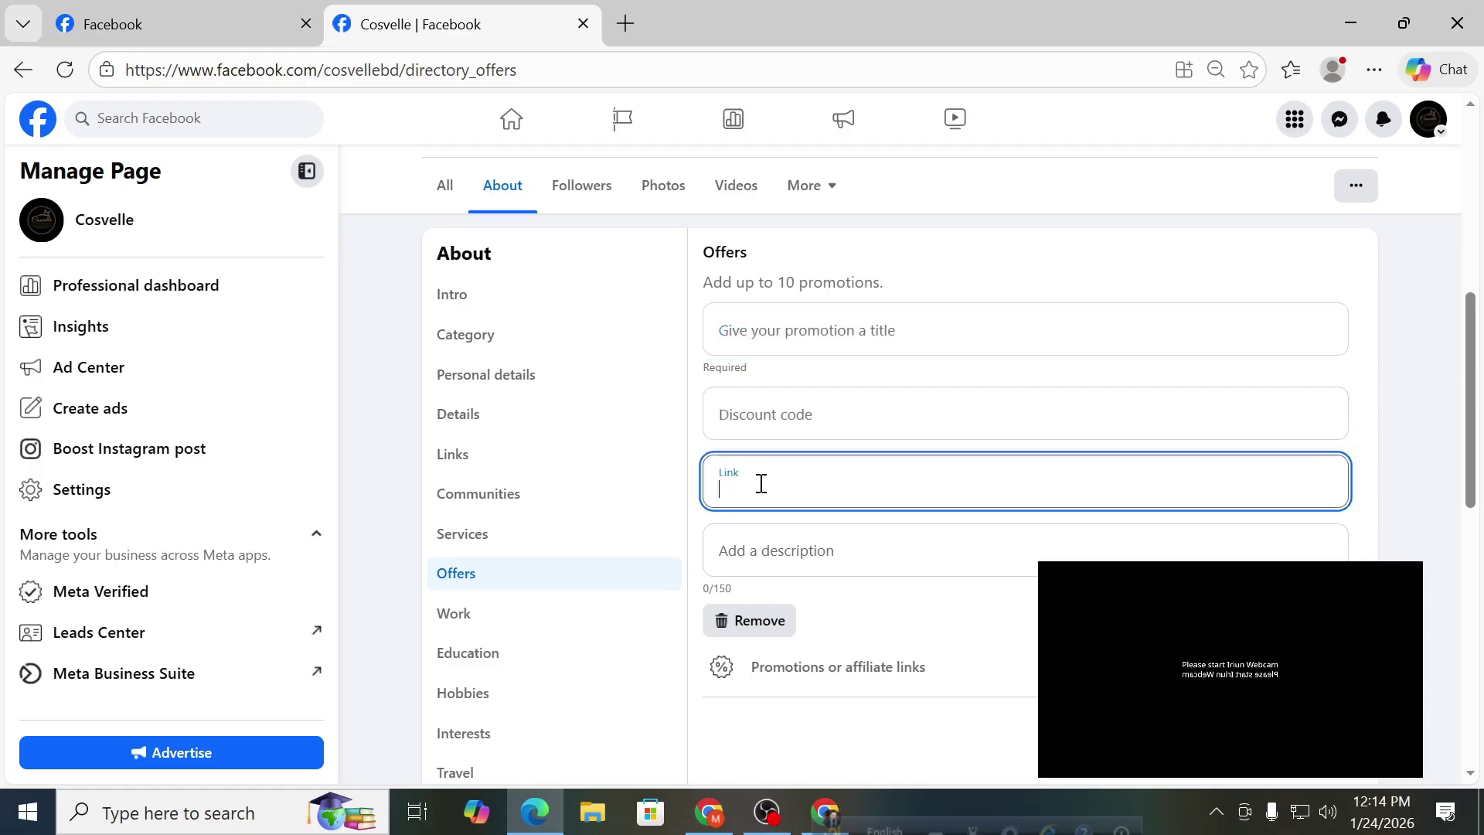
left_click(754, 544)
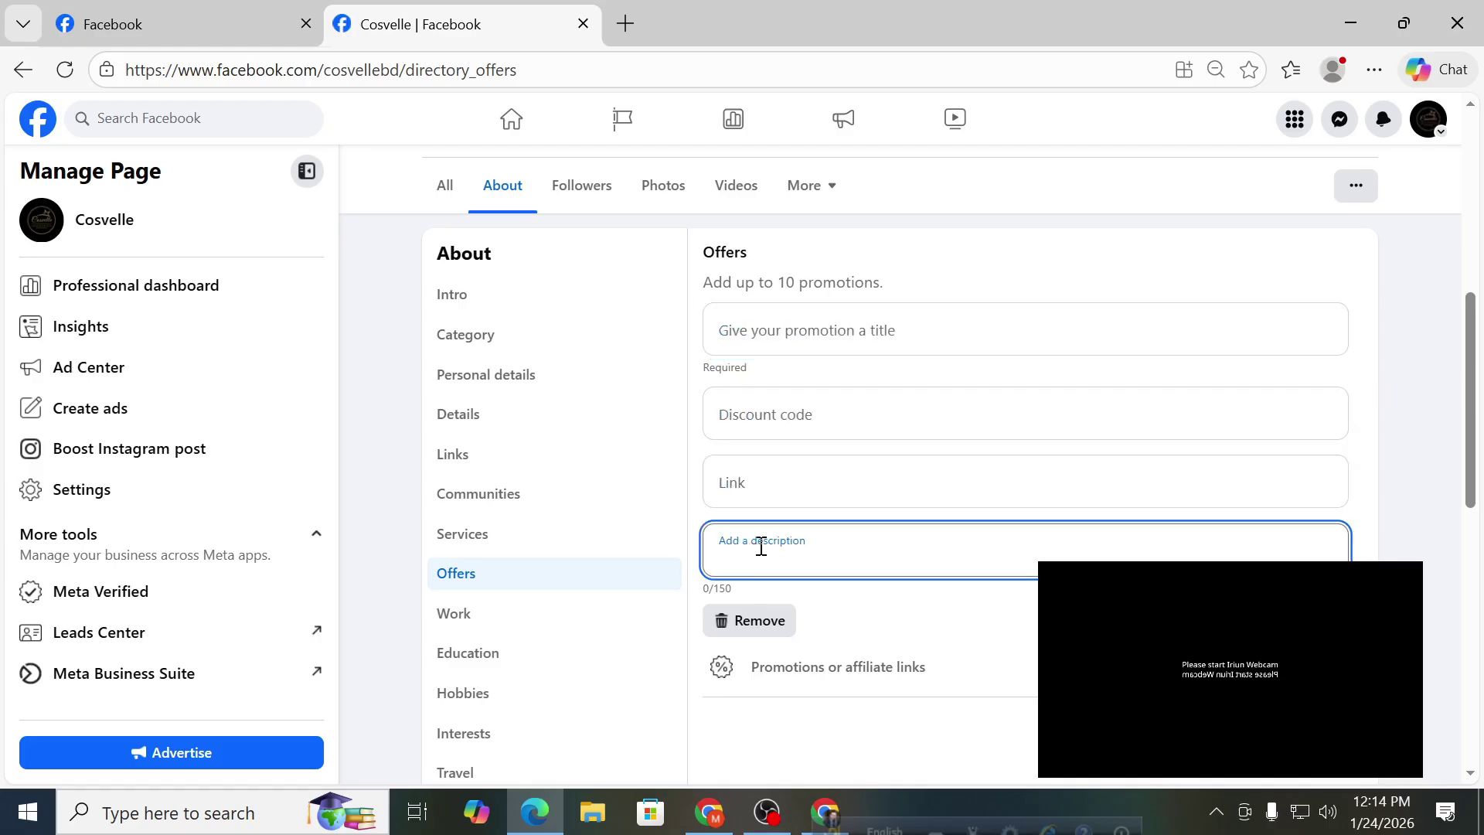
Scroll the empty promotion form, then try switching to the Work section.
scroll(772, 533, "down", 1)
scroll(784, 509, "down", 1)
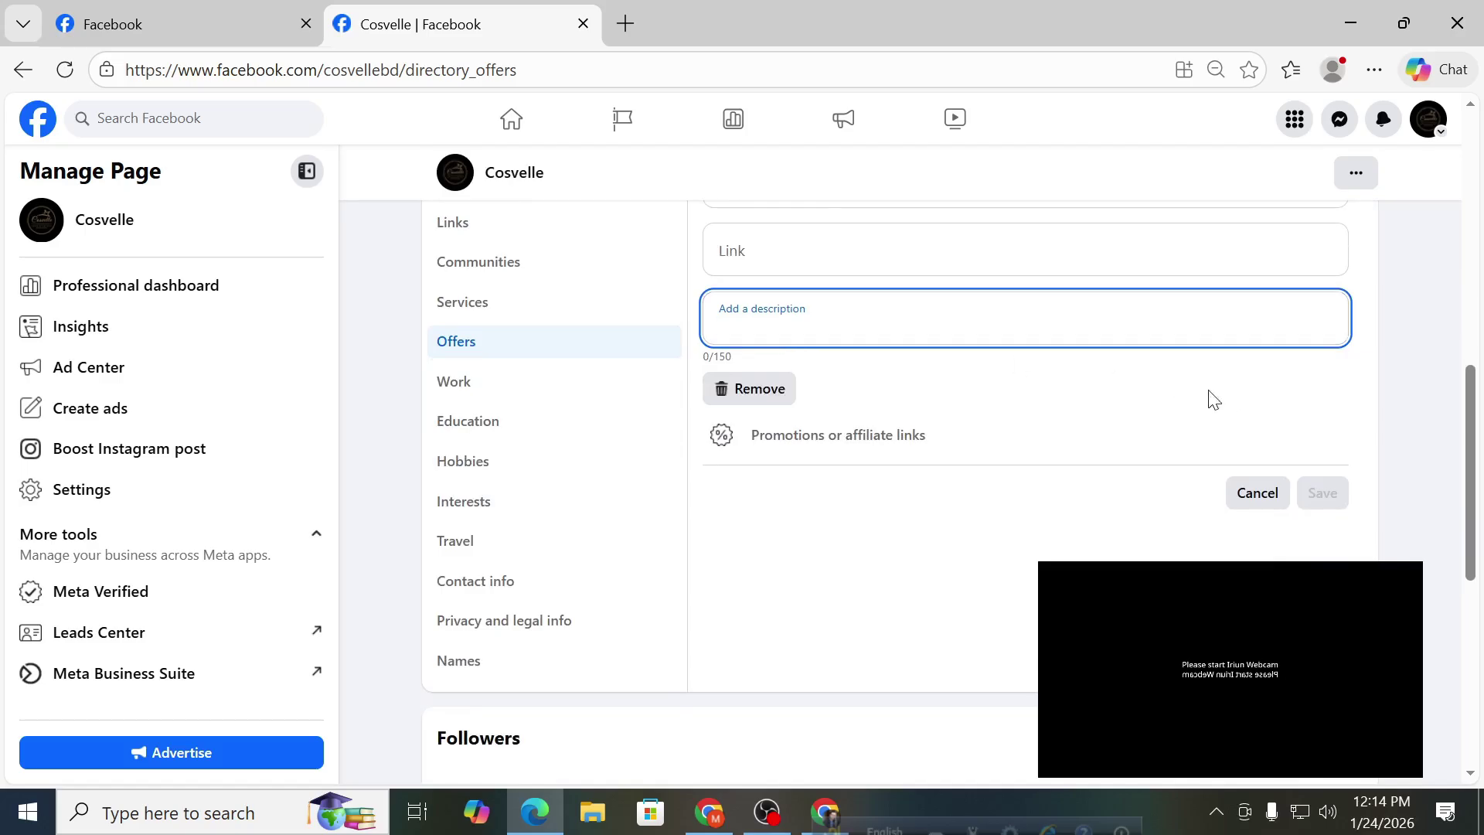
scroll(921, 305, "up", 3)
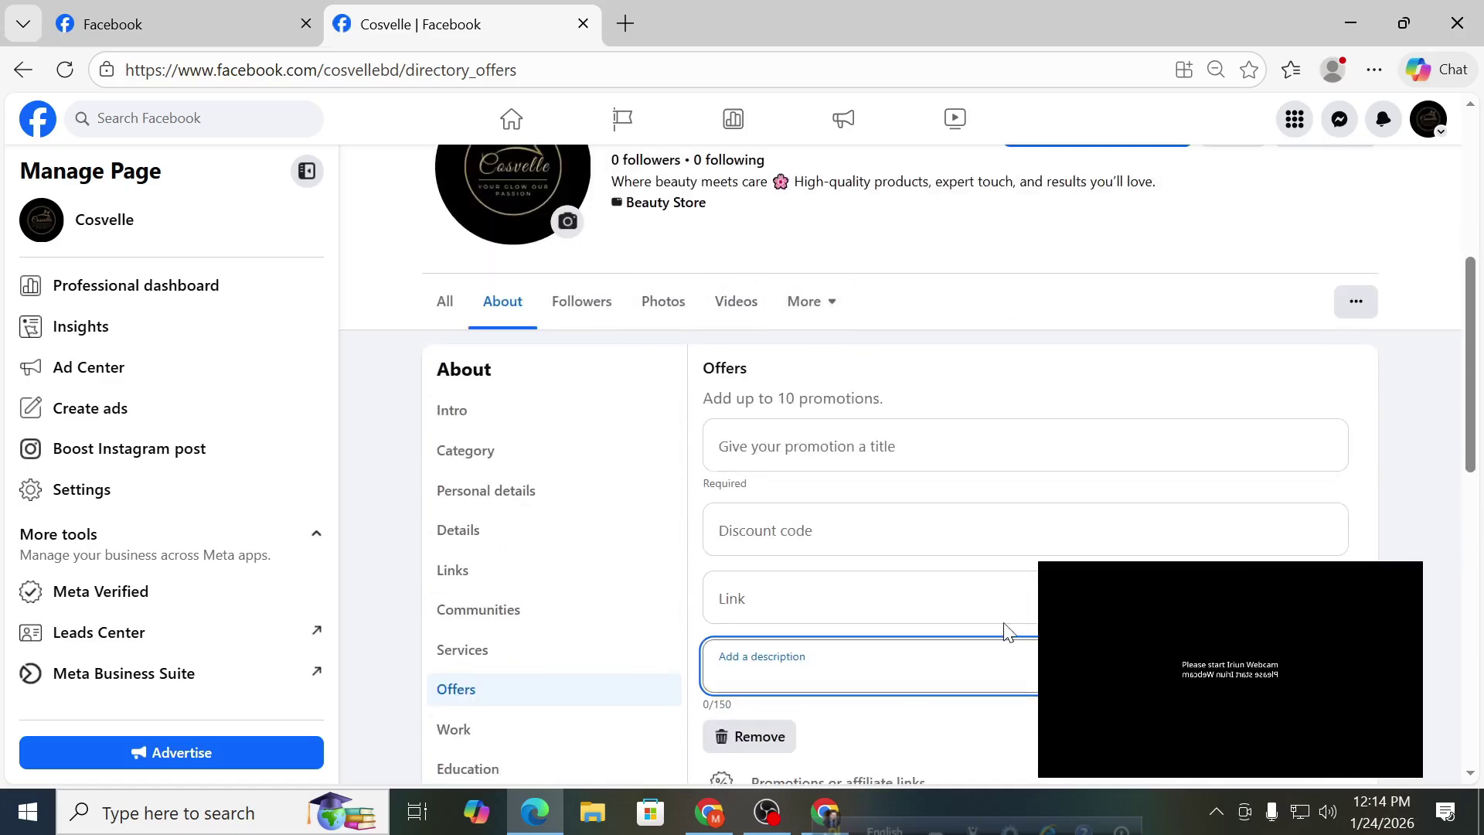
scroll(634, 596, "down", 1)
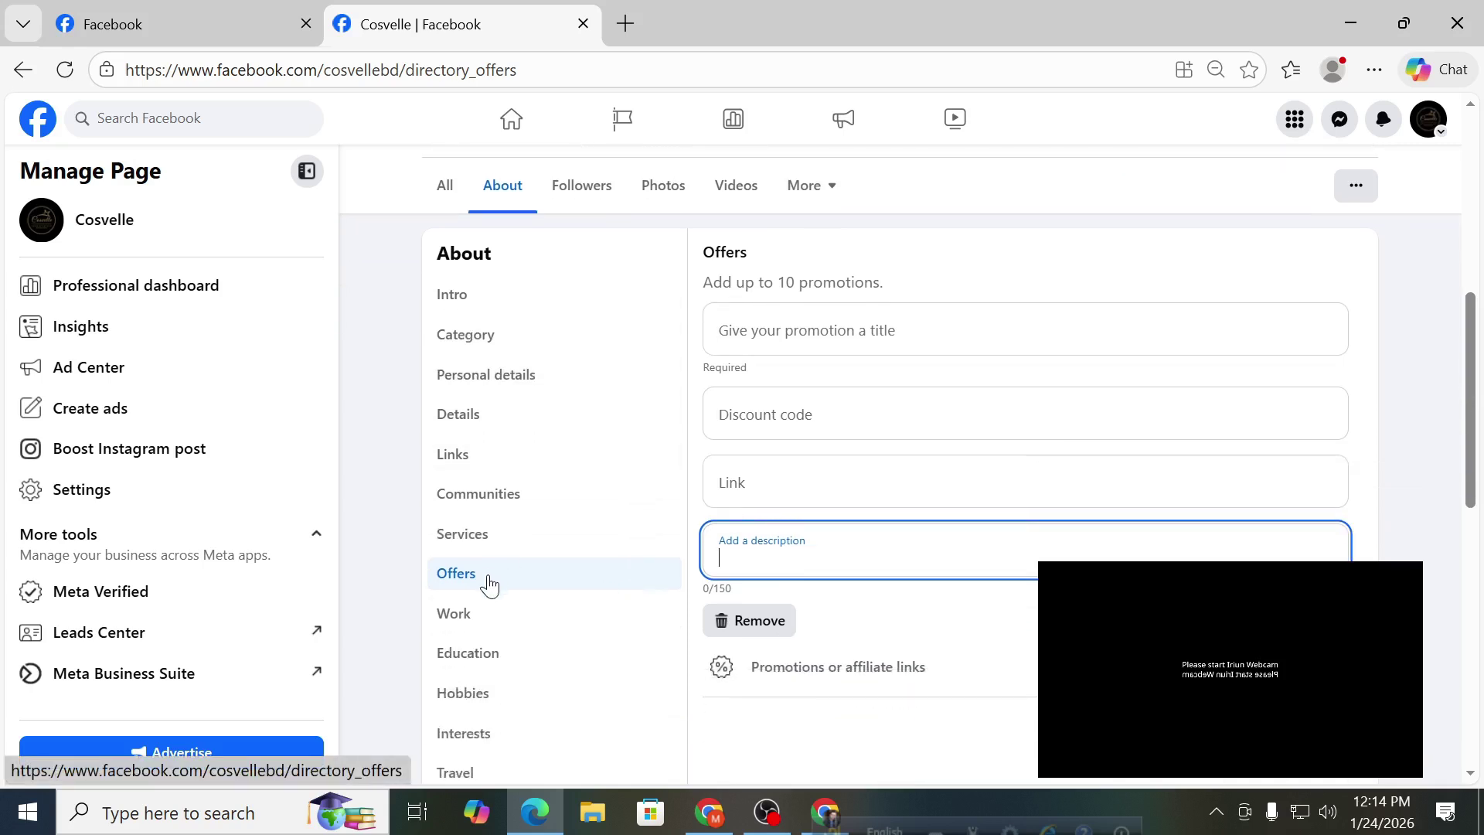
scroll(650, 569, "up", 1)
scroll(618, 570, "down", 1)
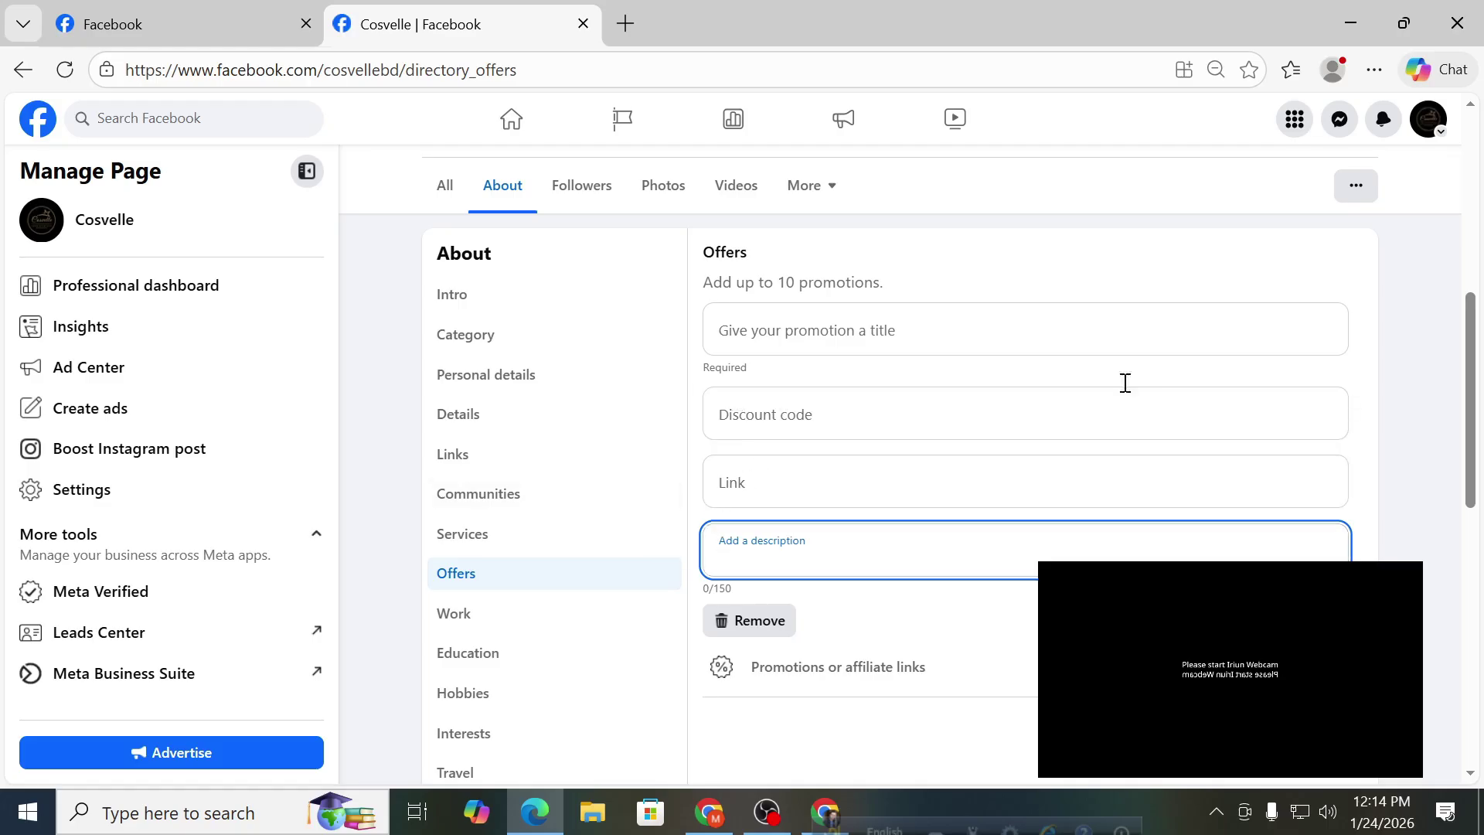
scroll(1114, 320, "down", 1)
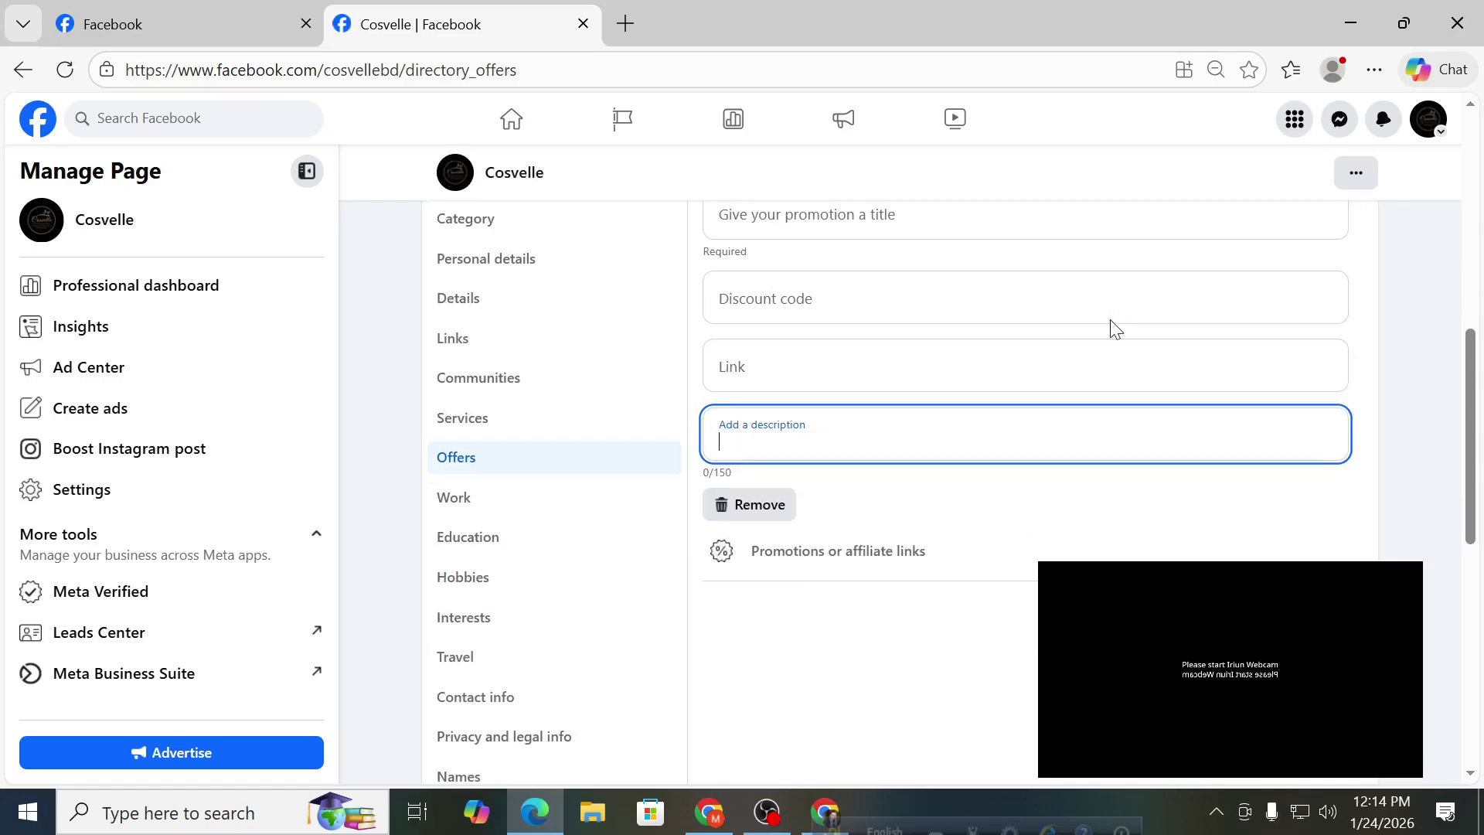
left_click(531, 503)
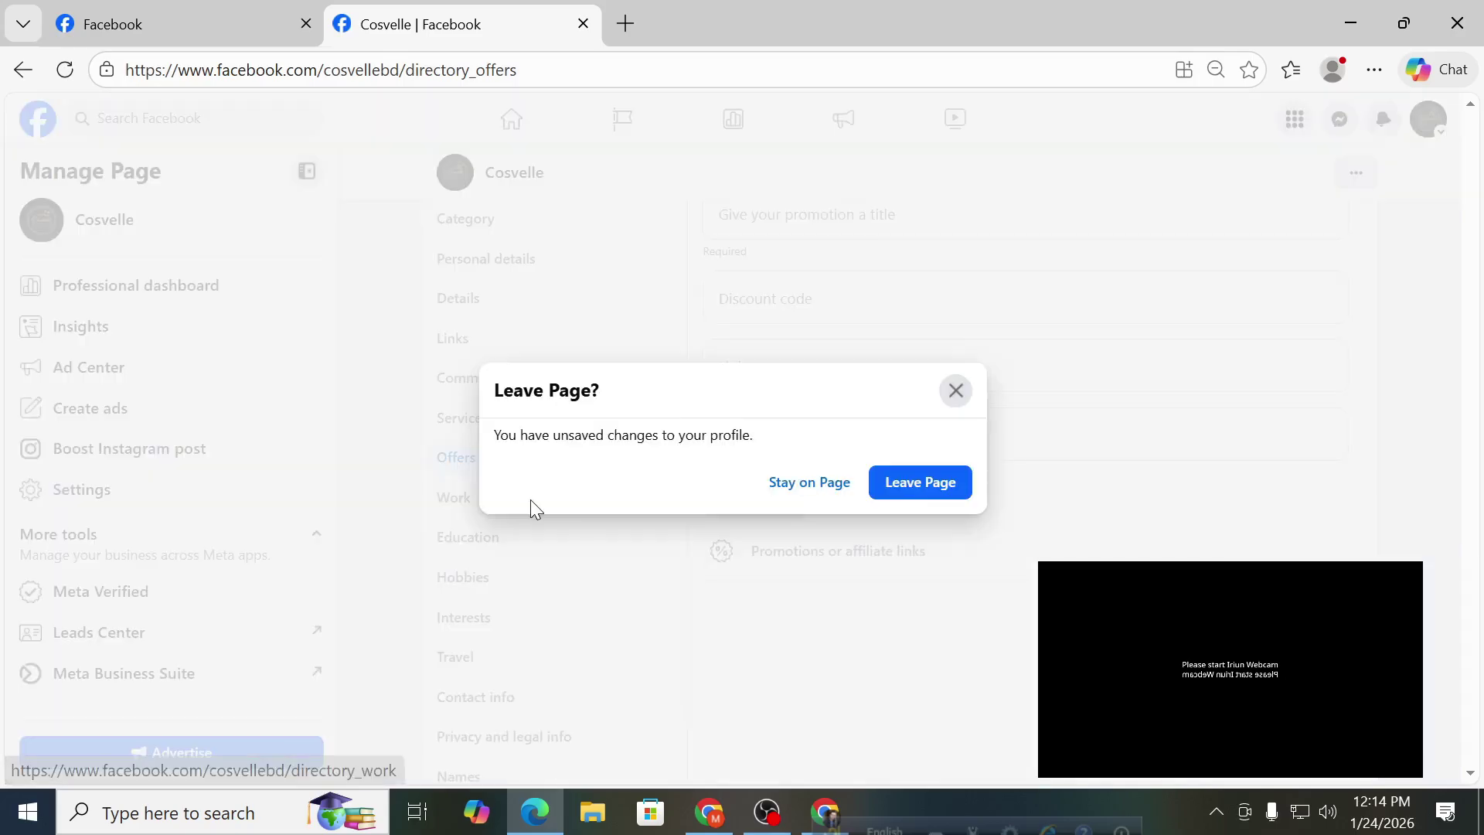
Discard the unfinished promotion and view Contact info with phone, email and Messenger.
left_click(960, 496)
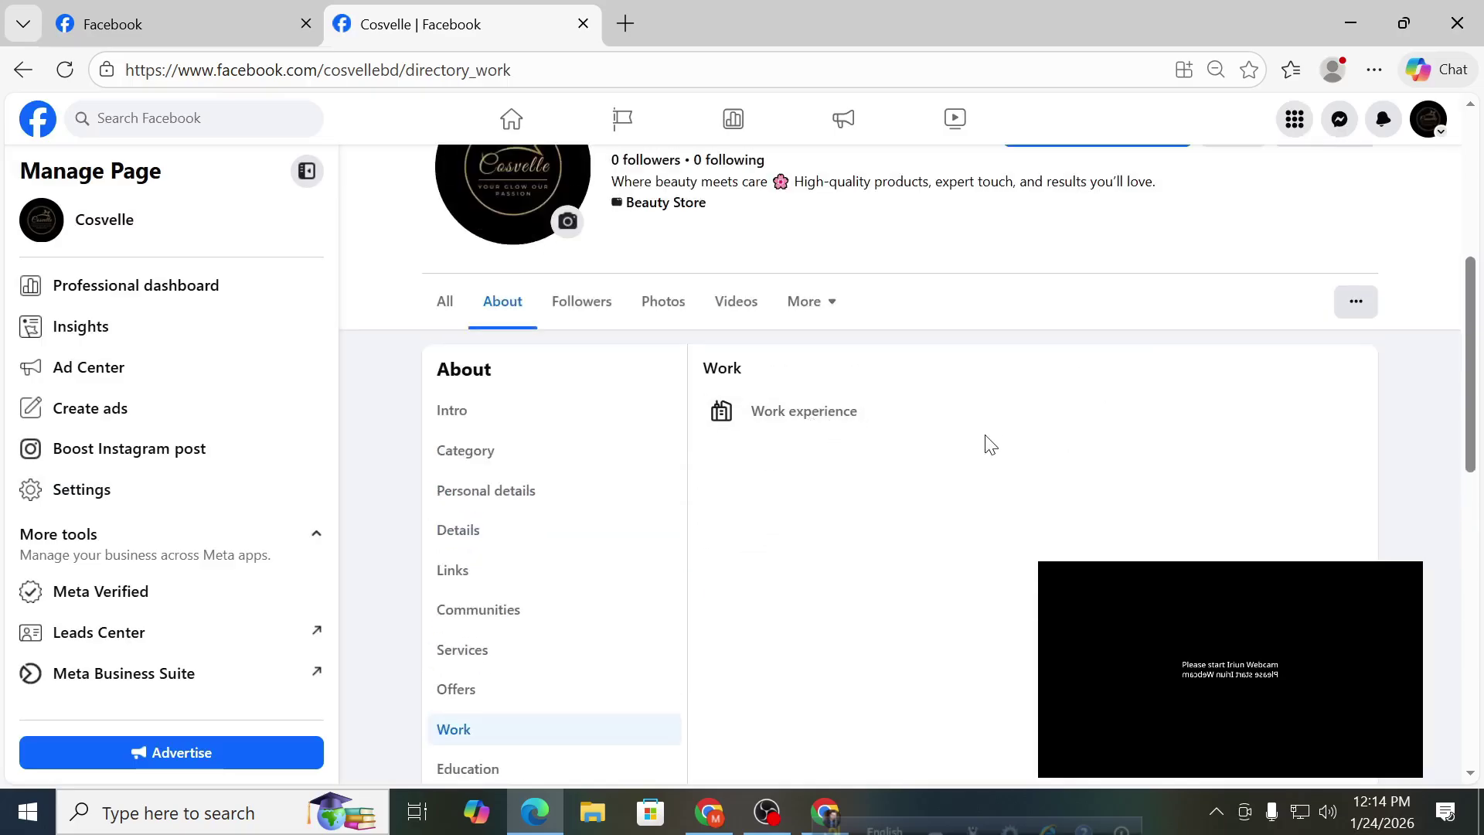
scroll(979, 464, "up", 2)
scroll(978, 464, "down", 6)
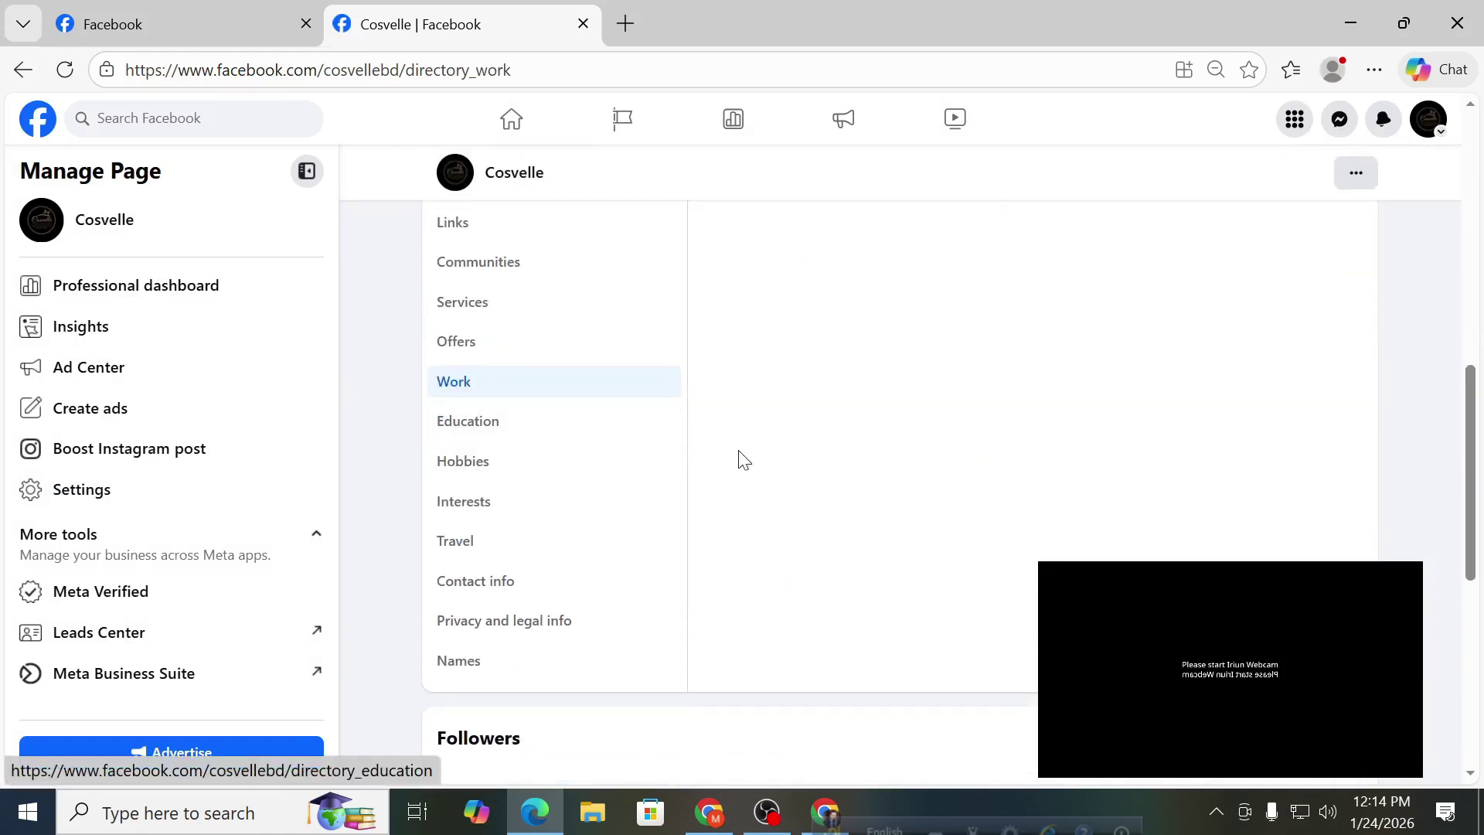
left_click(543, 585)
scroll(910, 587, "up", 4)
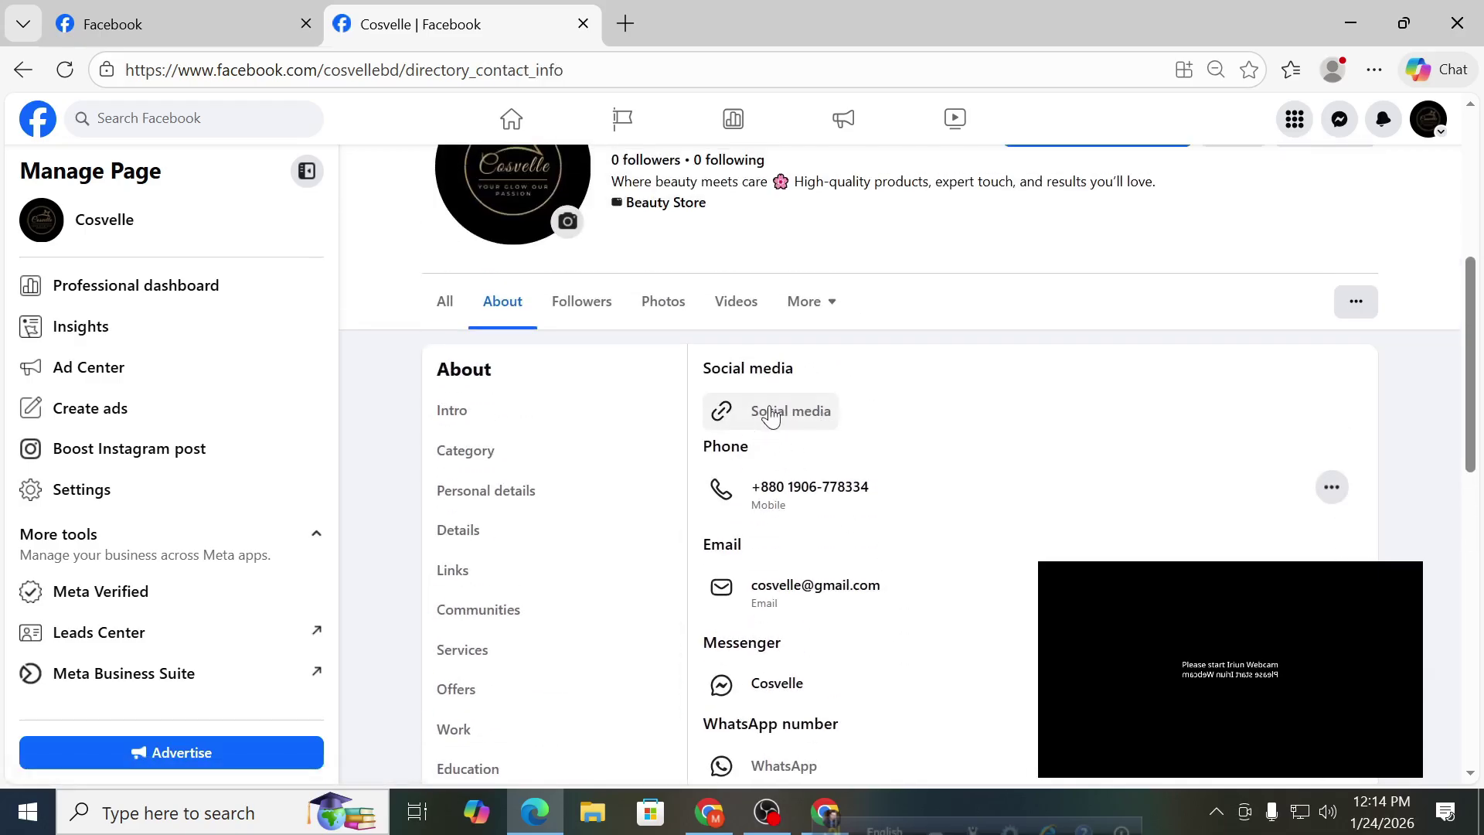
scroll(514, 585, "down", 3)
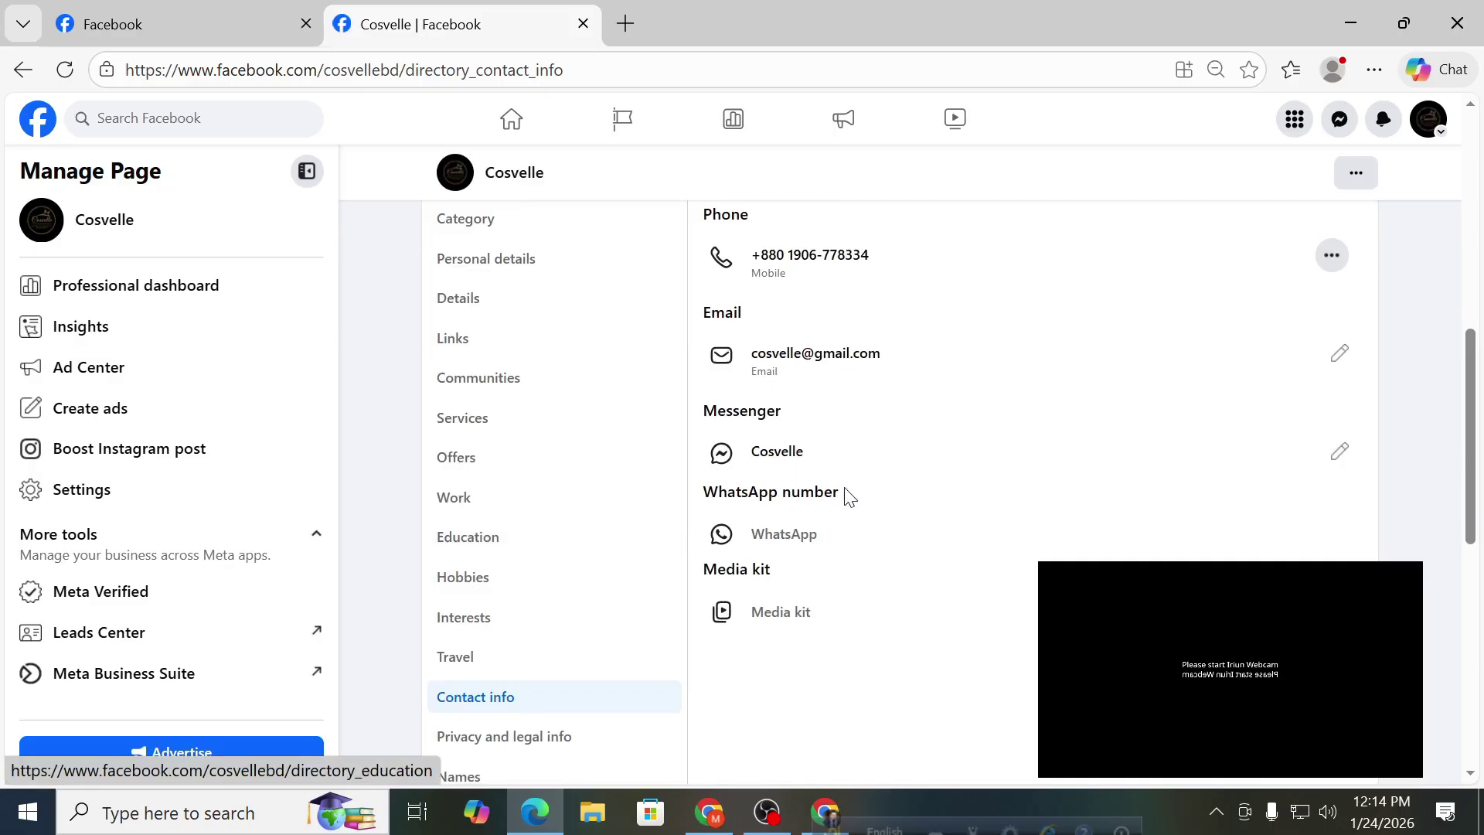
scroll(845, 497, "up", 2)
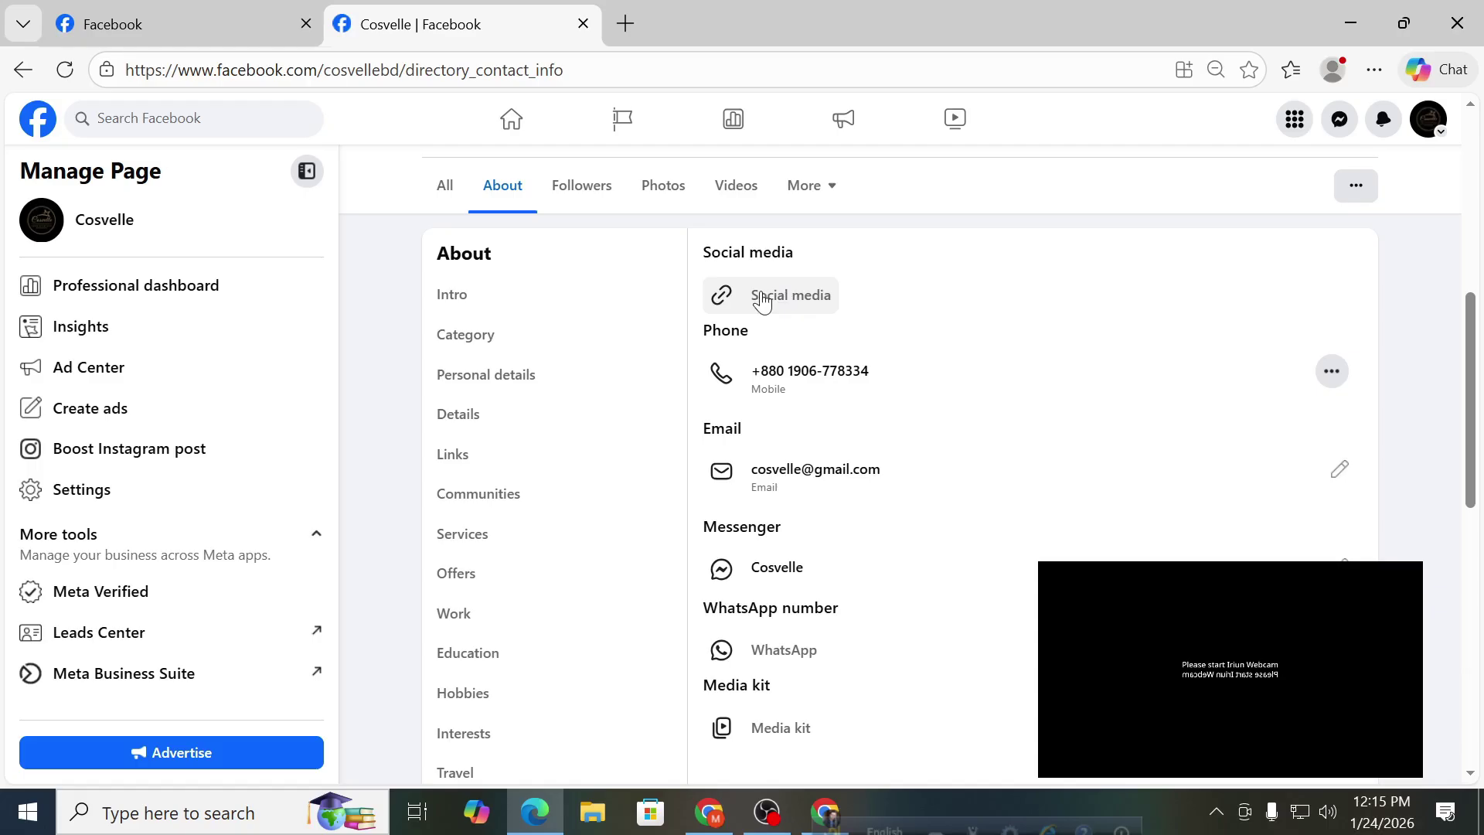
Add and save a TikTok social media link with username 'Covelle'.
left_click(763, 301)
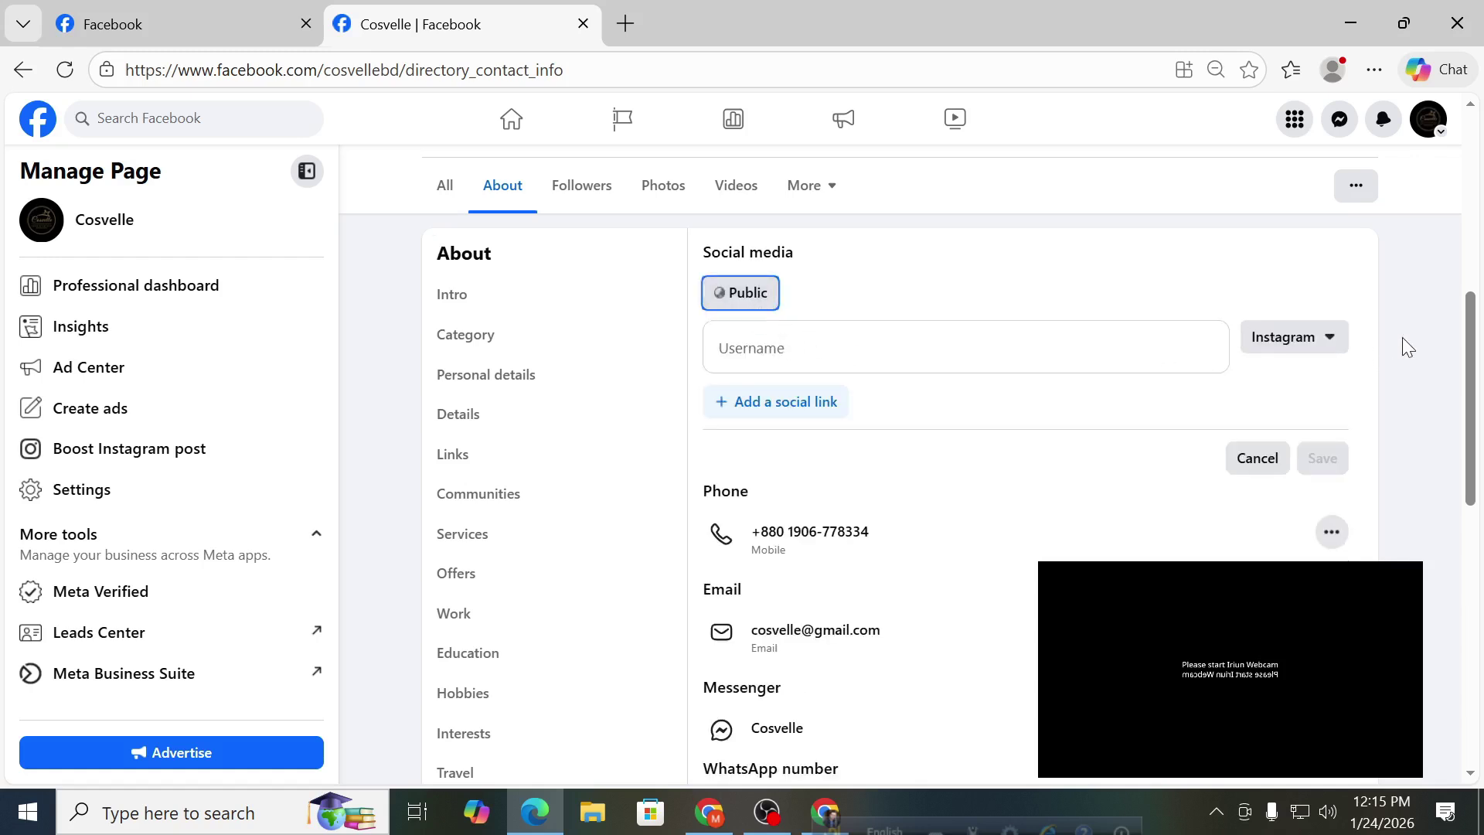
left_click(890, 346)
left_click(1306, 356)
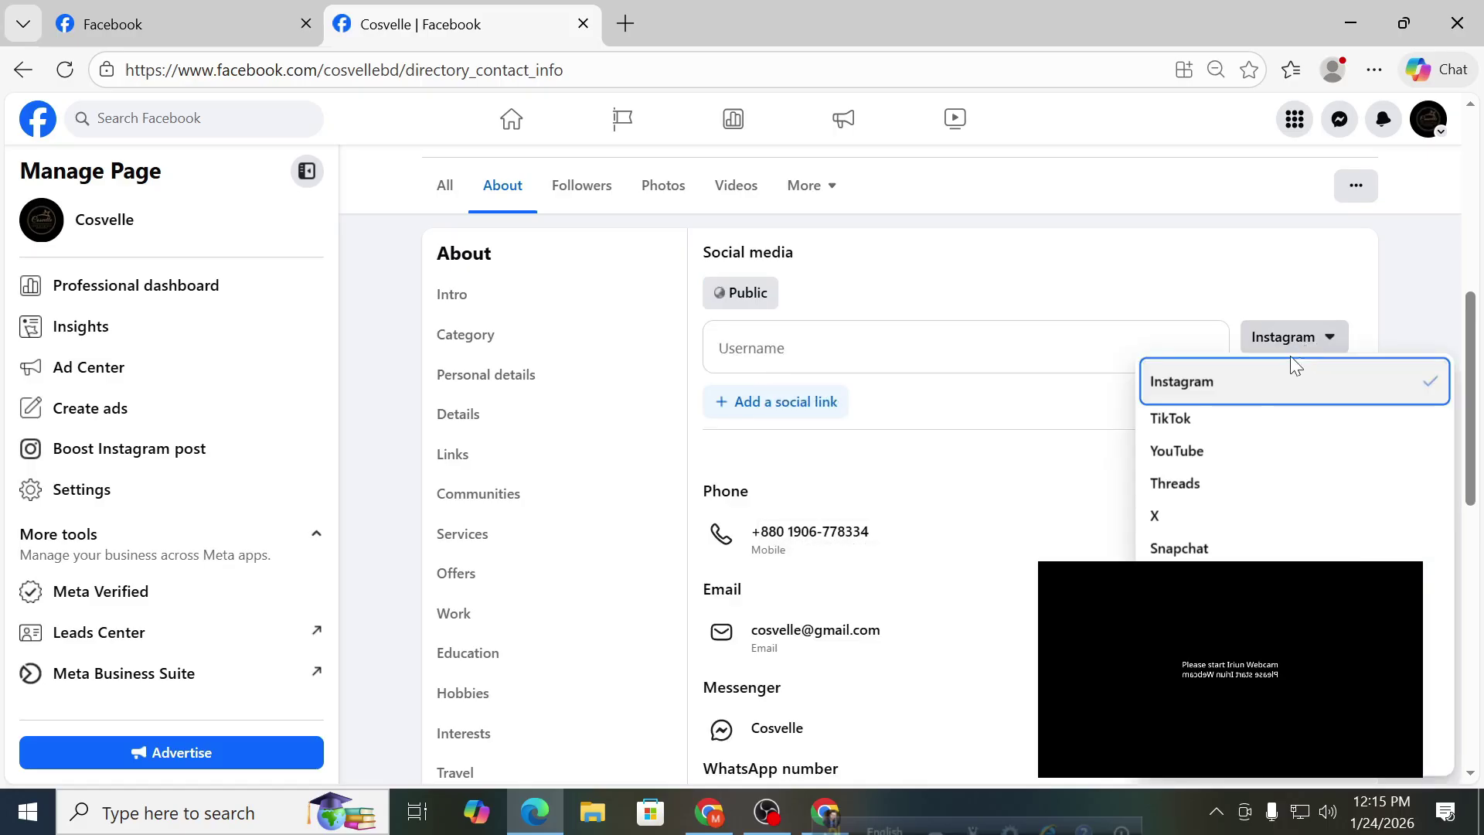
left_click(1208, 417)
left_click(748, 331)
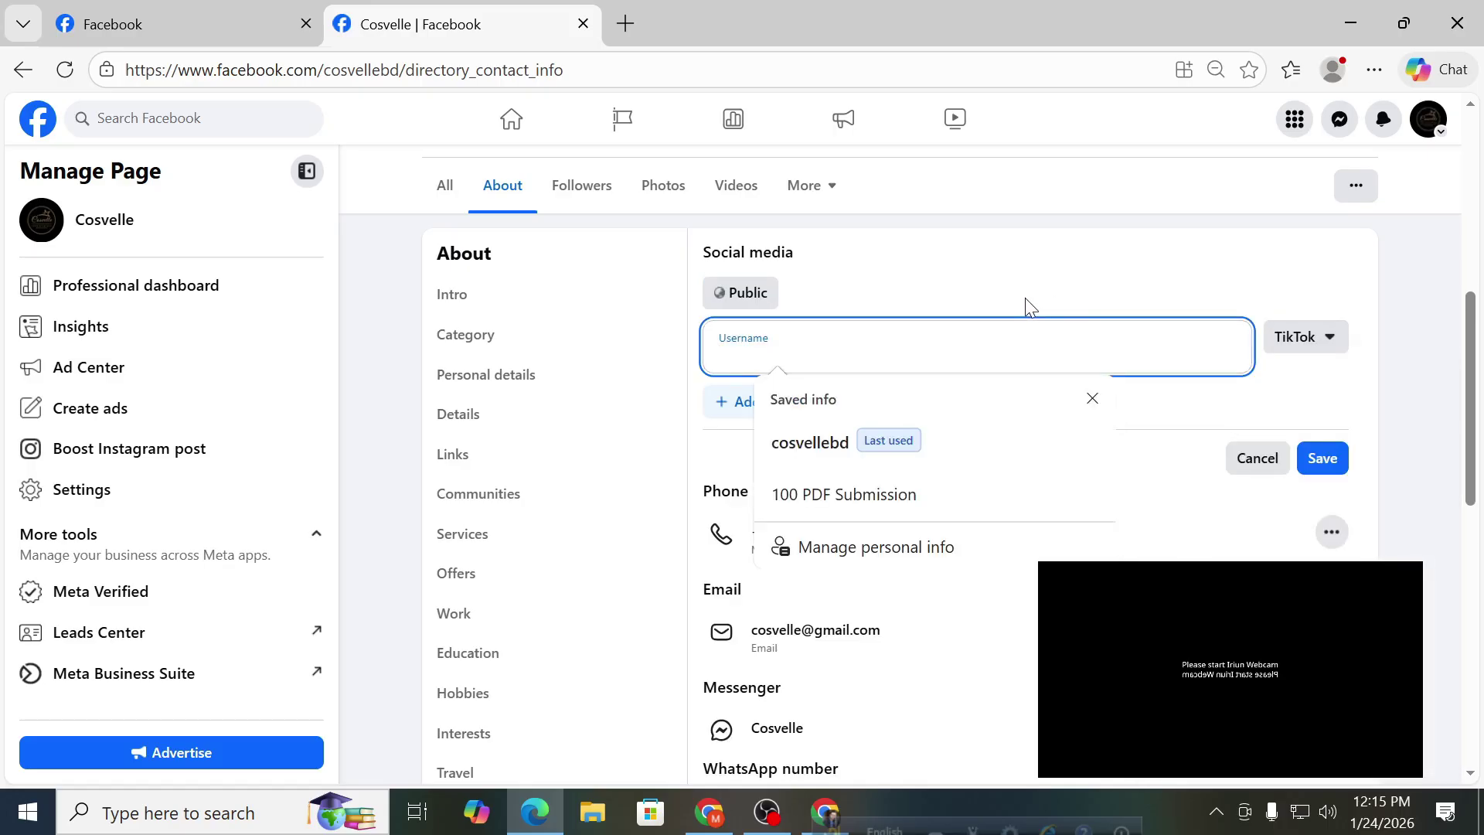
type("Covelle")
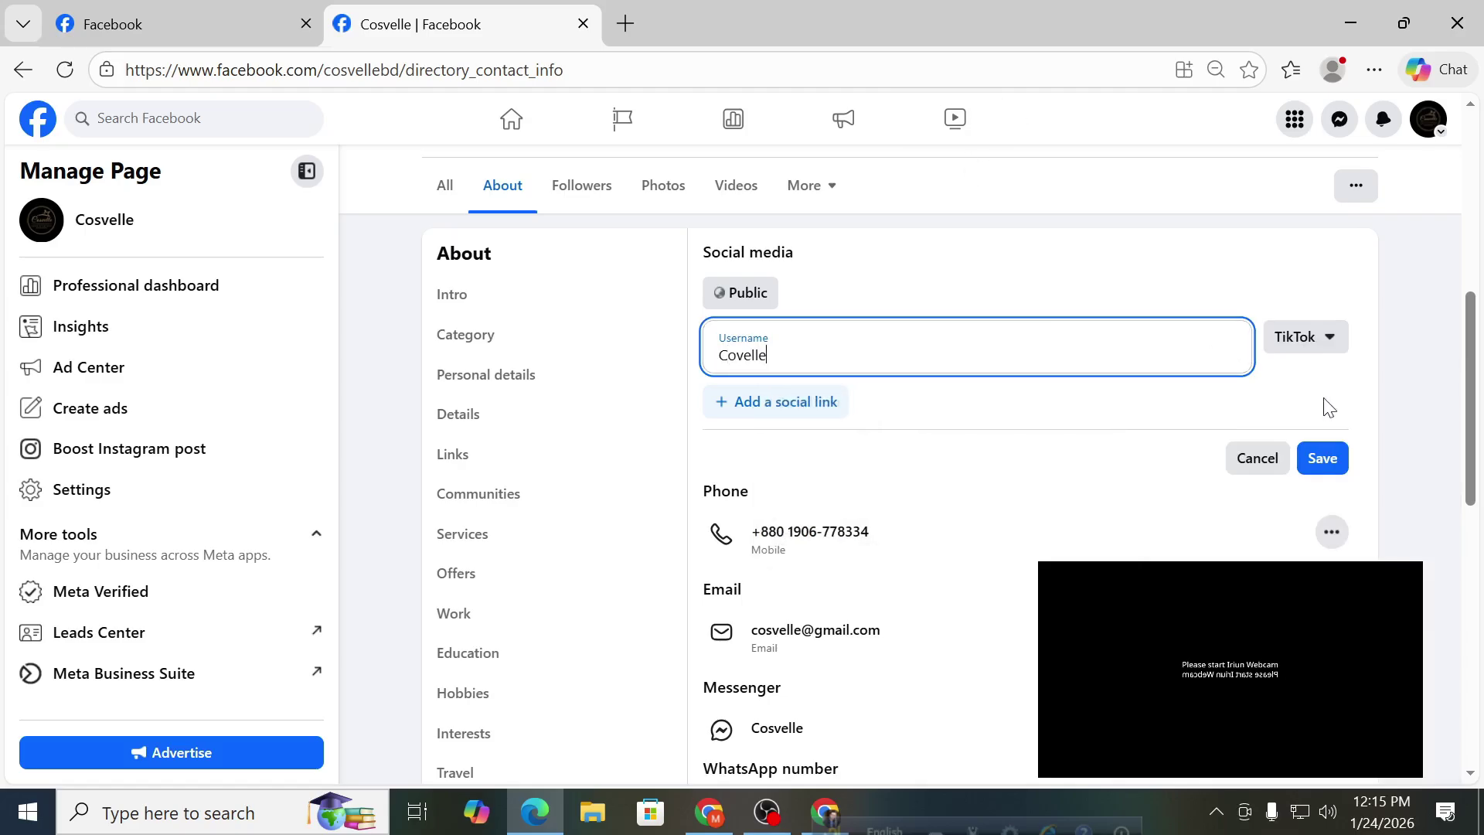
left_click(1337, 457)
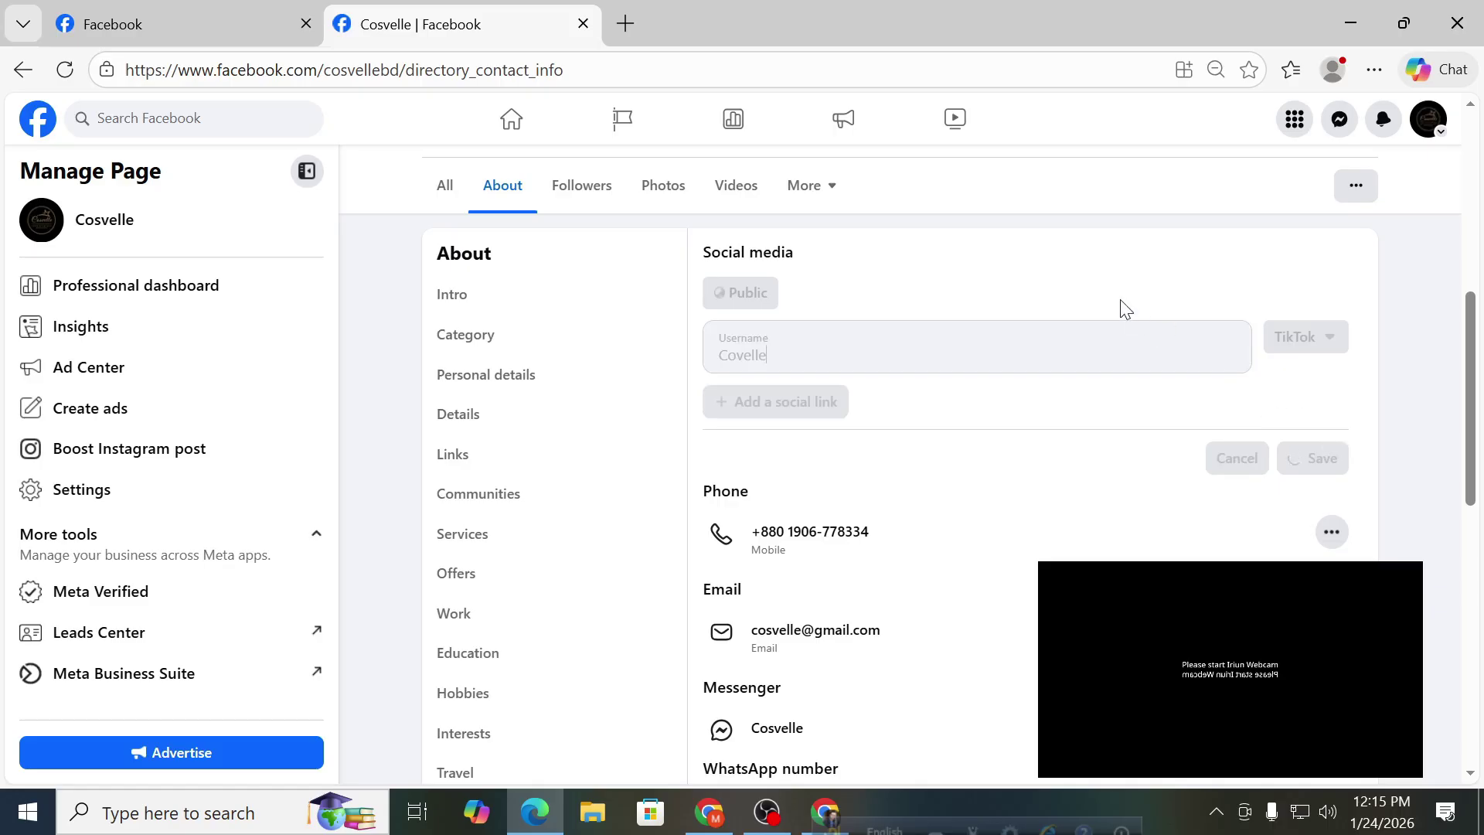
scroll(927, 375, "up", 2)
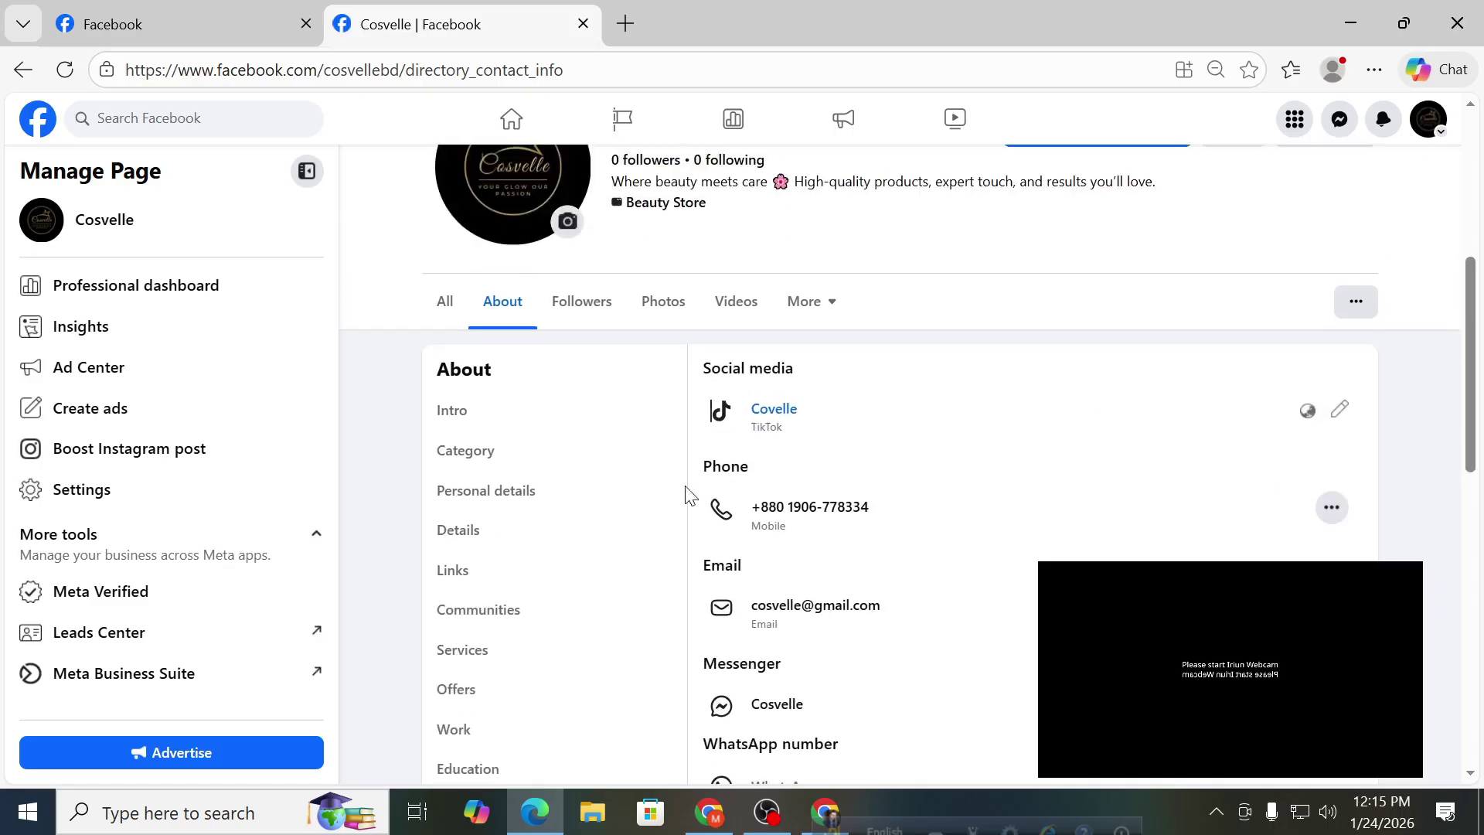
Add an Instagram social link with username 'Cosvelle' and save the links.
left_click(1343, 415)
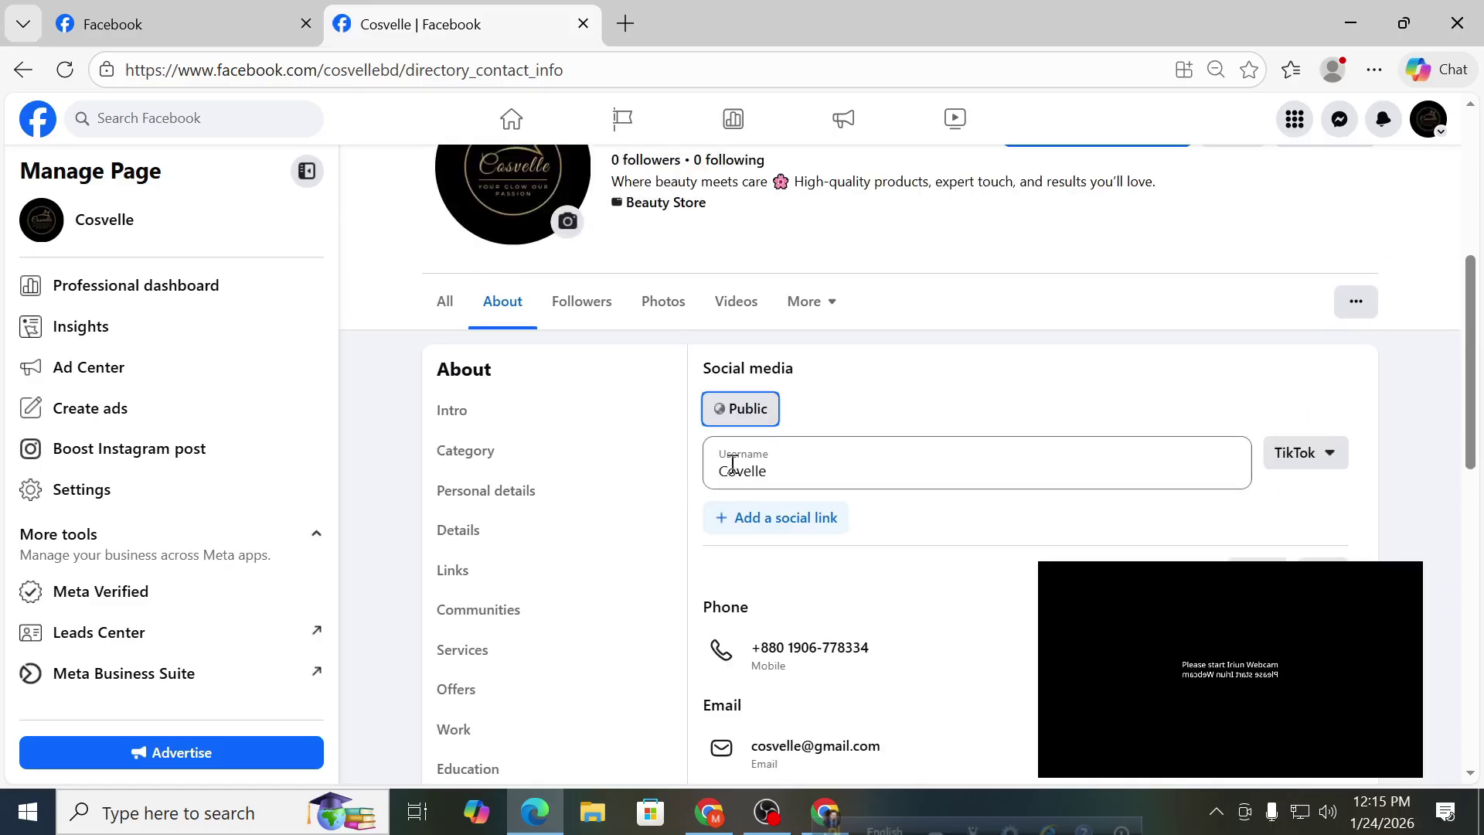
left_click(745, 517)
left_click(748, 526)
type("Cosvelle")
key("BackSpace")
key("BackSpace")
type("le")
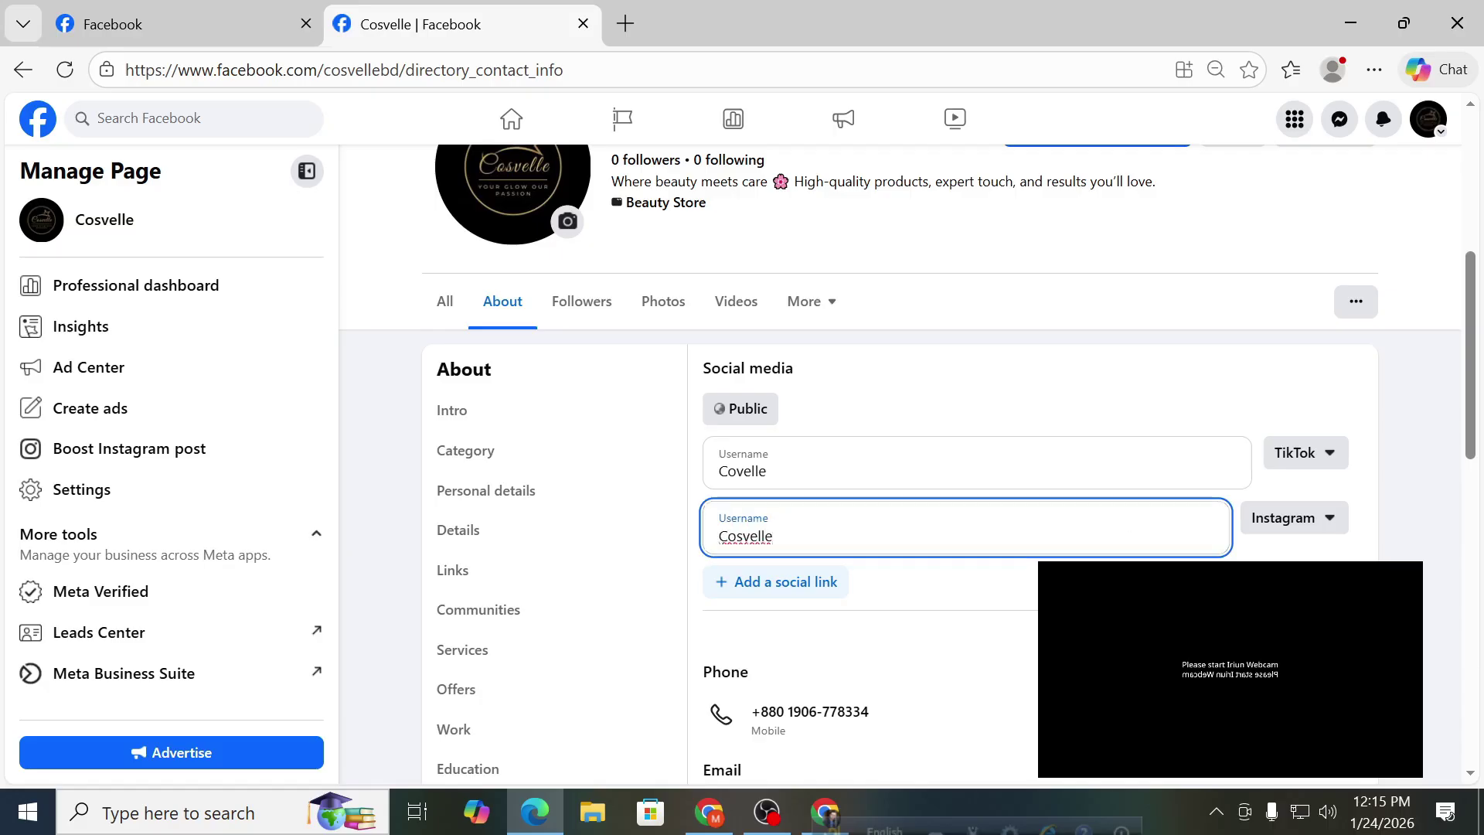
key("Return")
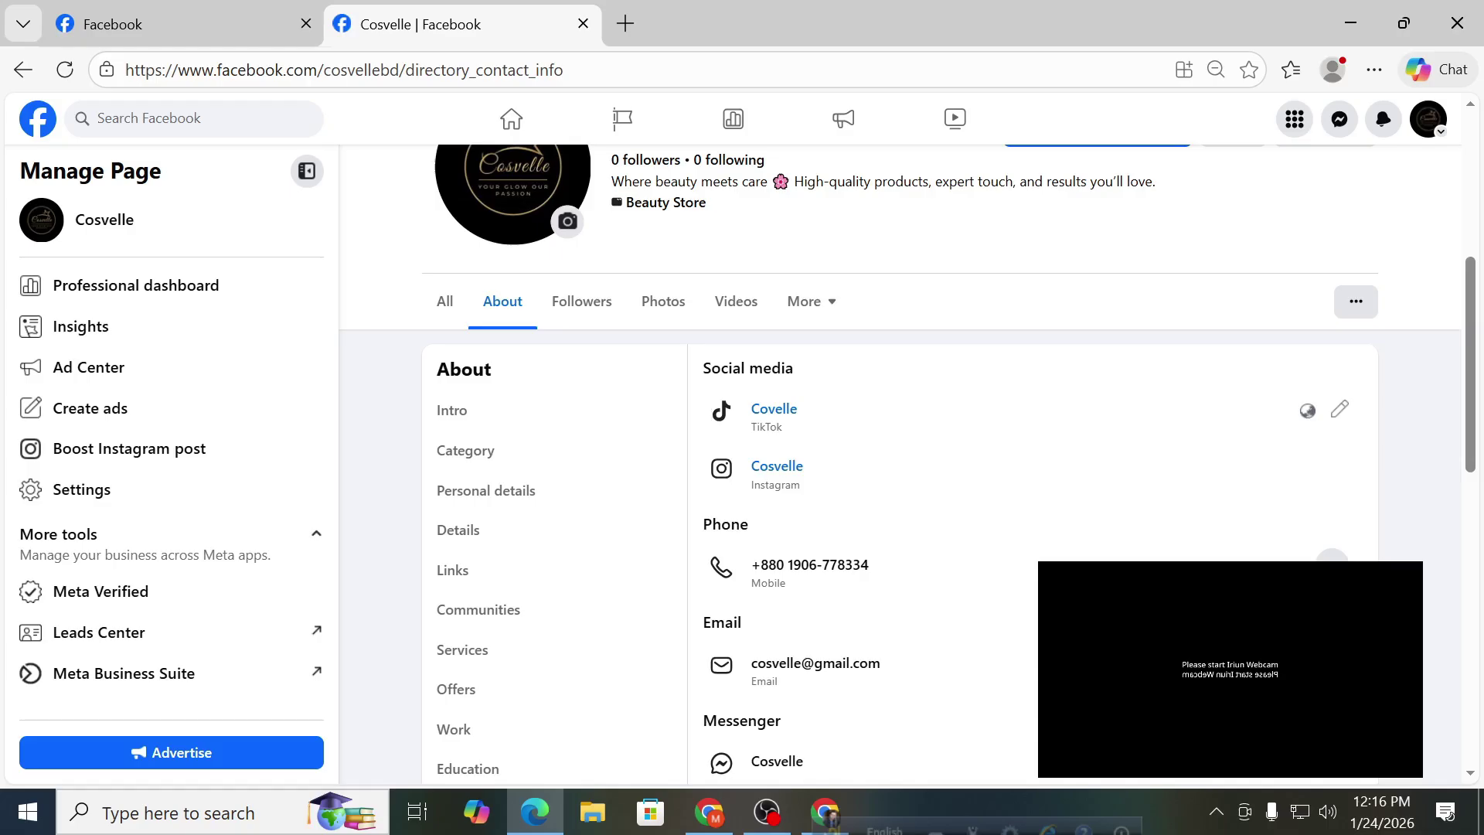
Reopen the social media editor, inspect the TikTok and Instagram usernames, and close it unchanged.
left_click(1340, 409)
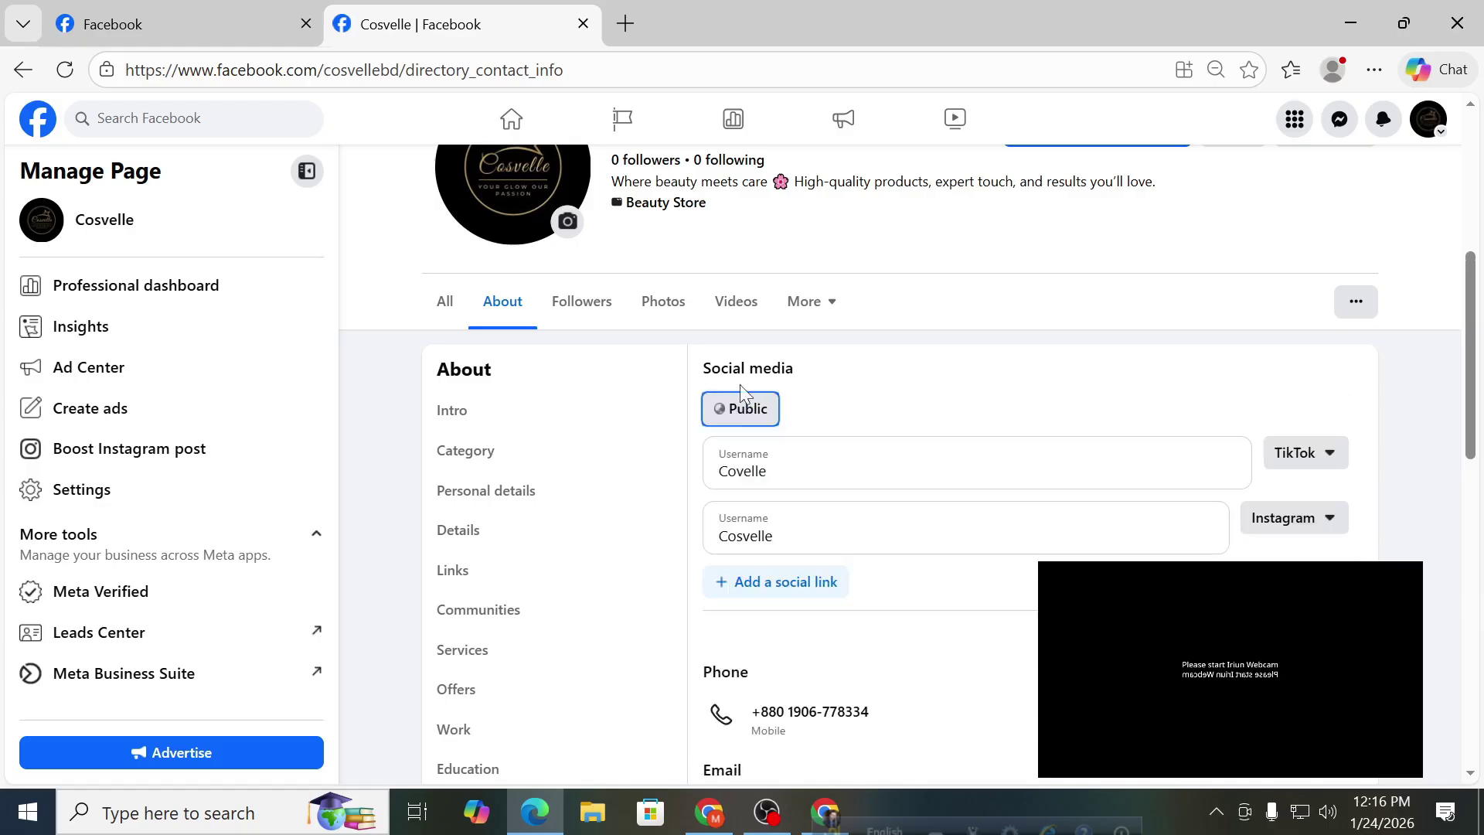
left_click(802, 474)
key("ctrl+a")
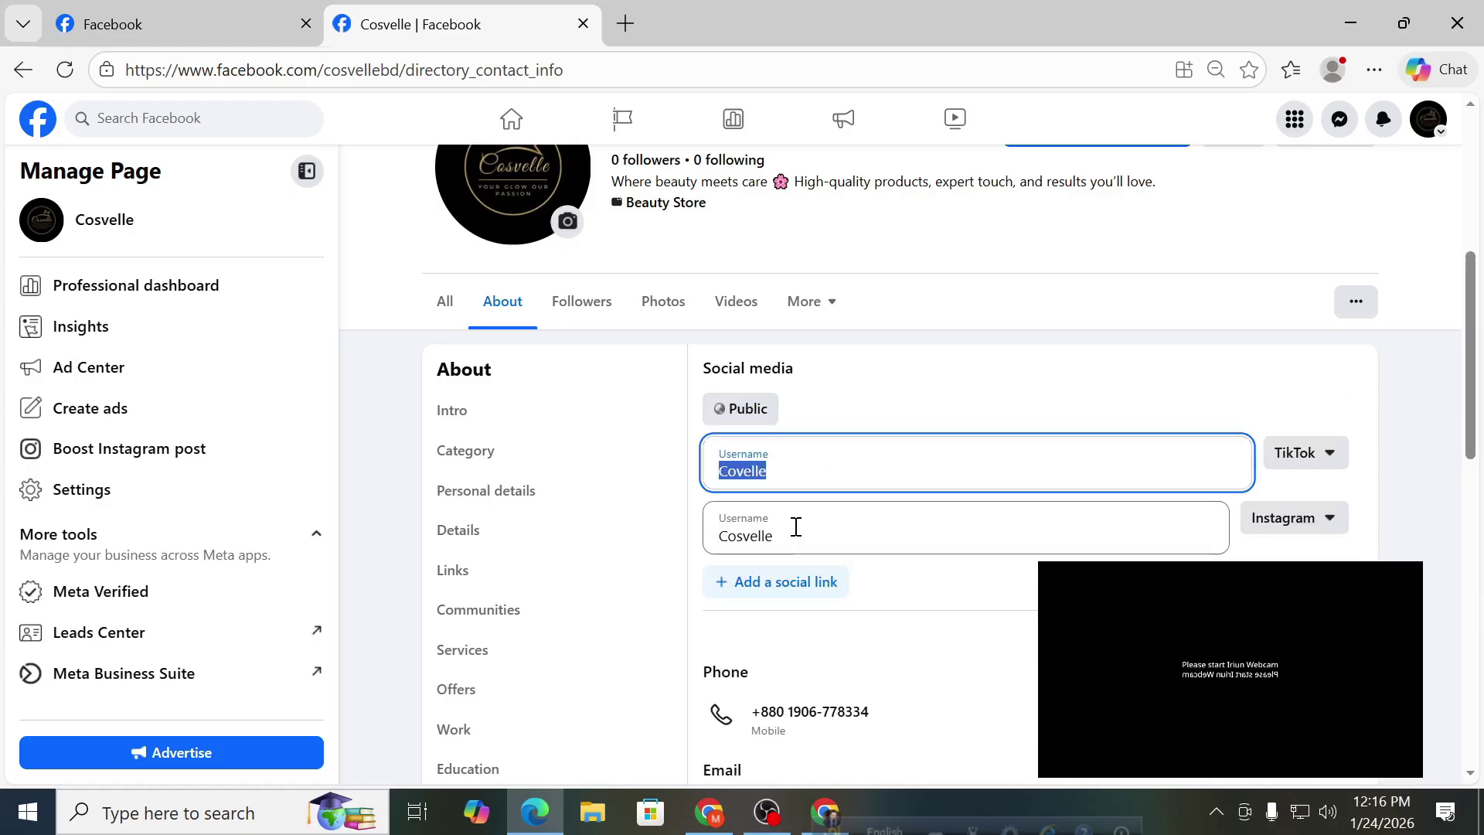
left_click_drag(791, 539, 698, 549)
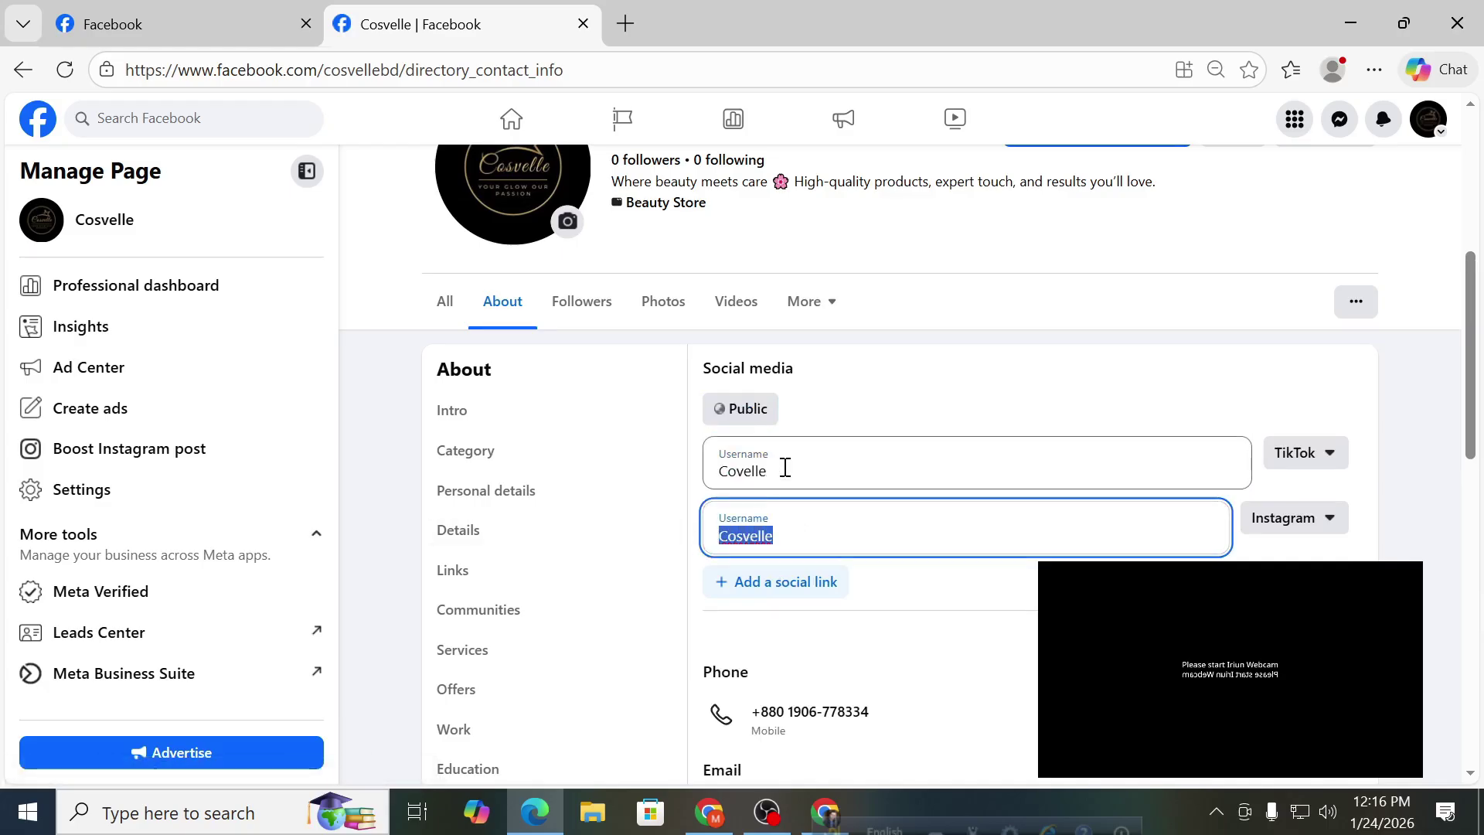
left_click_drag(782, 466, 702, 483)
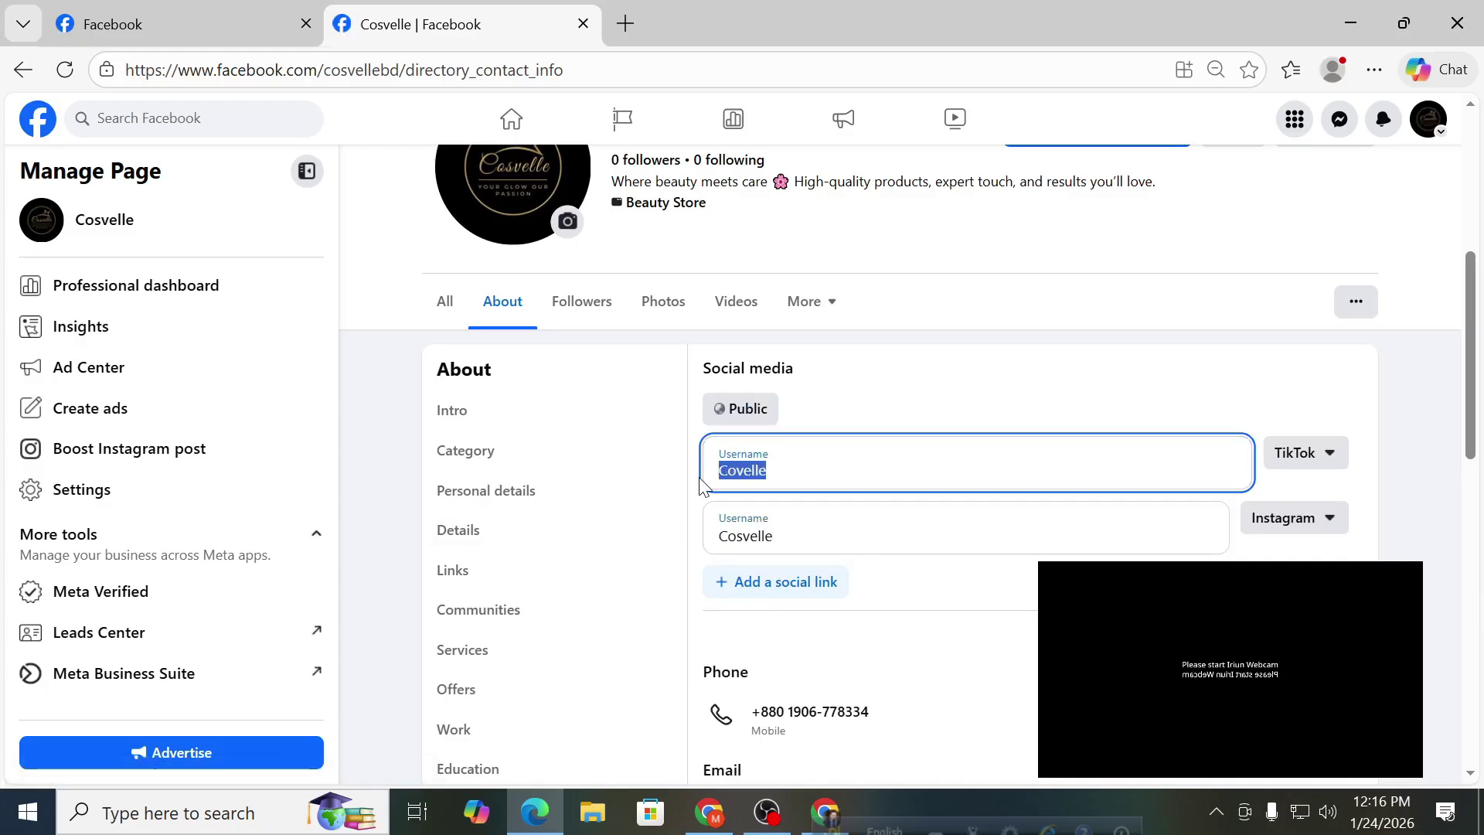
key("Return")
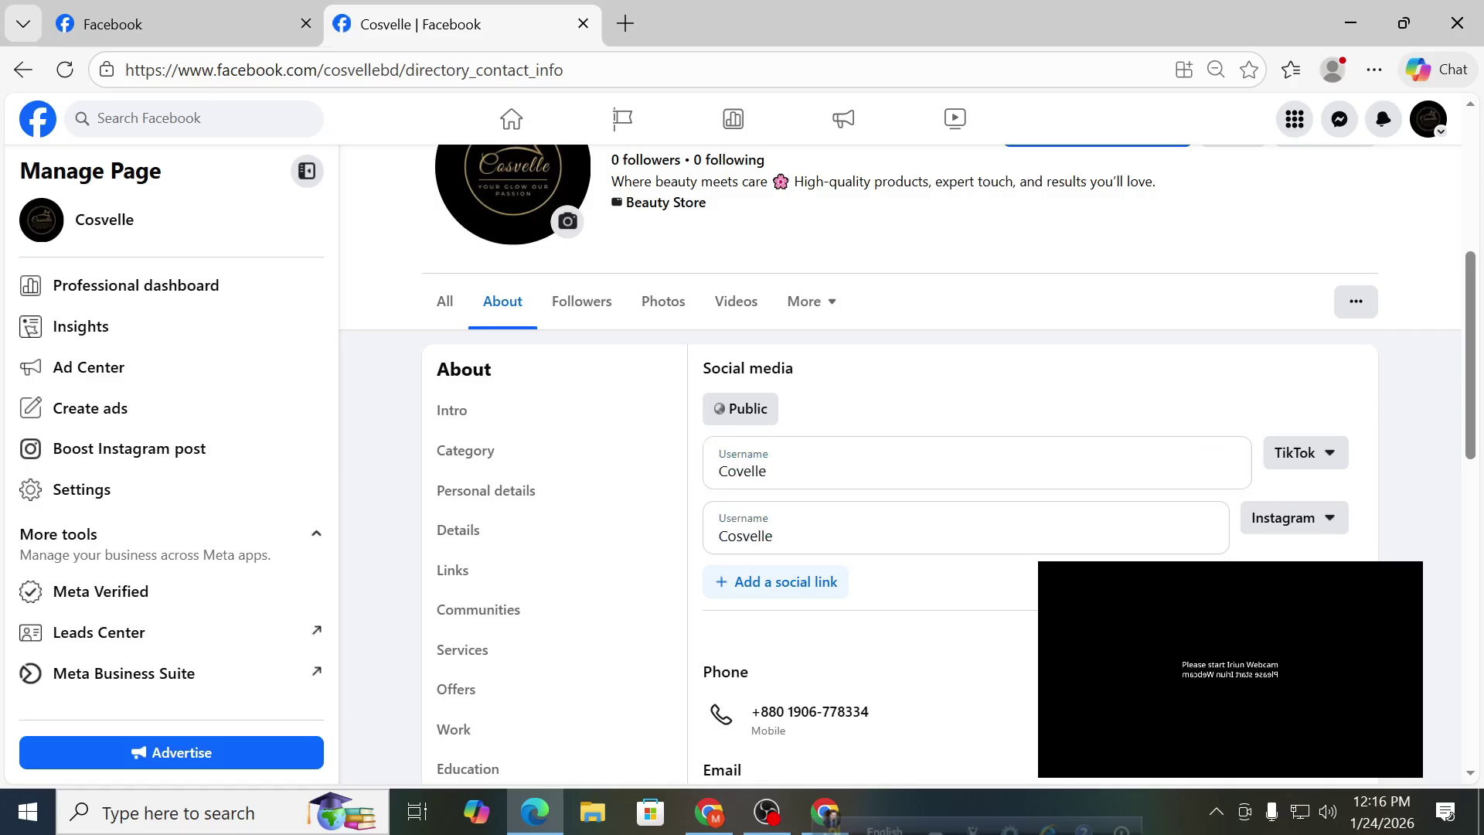
scroll(1004, 363, "down", 3)
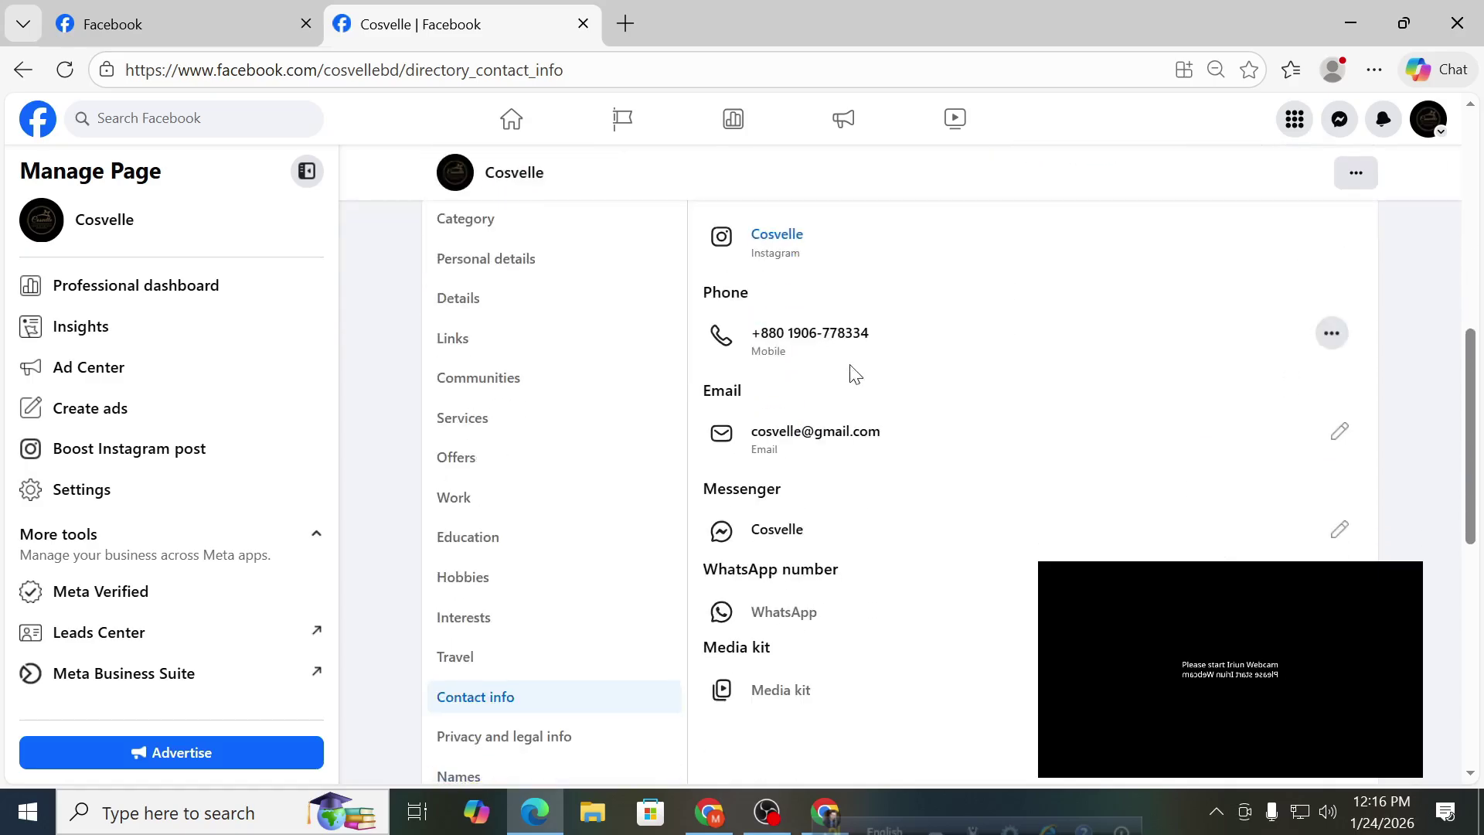
scroll(842, 355, "down", 2)
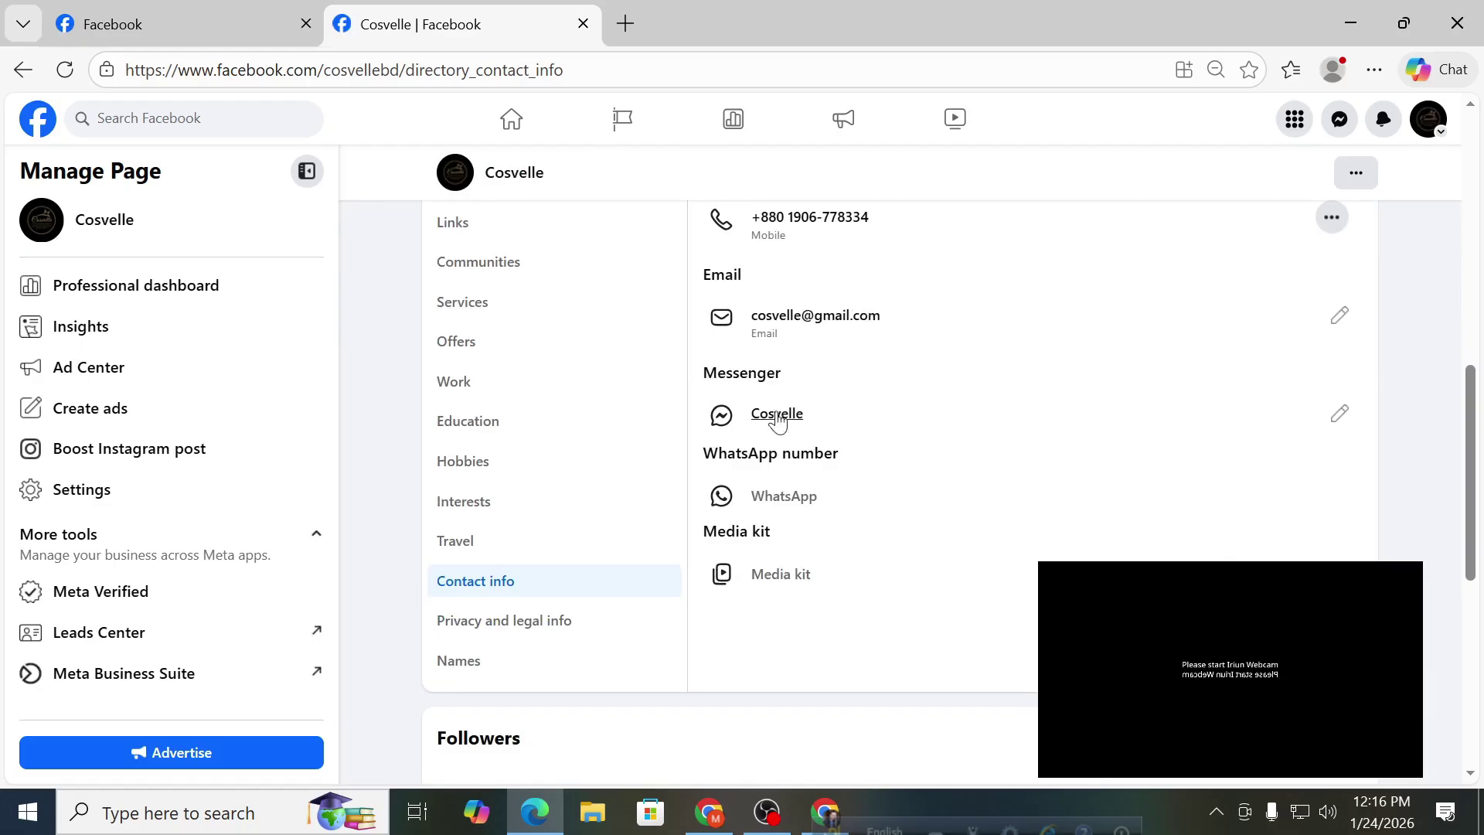
scroll(811, 400, "down", 2)
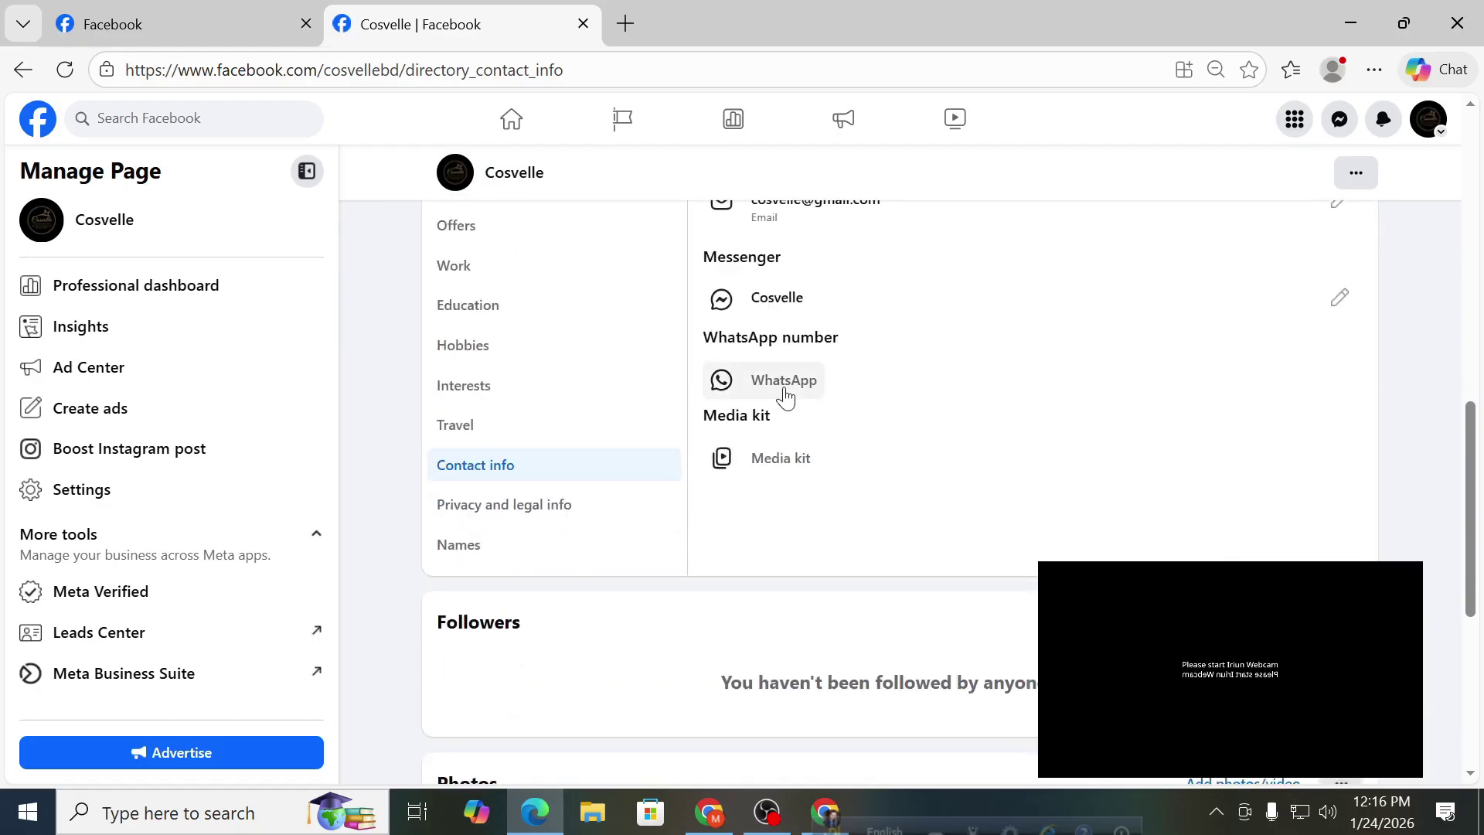
left_click(785, 397)
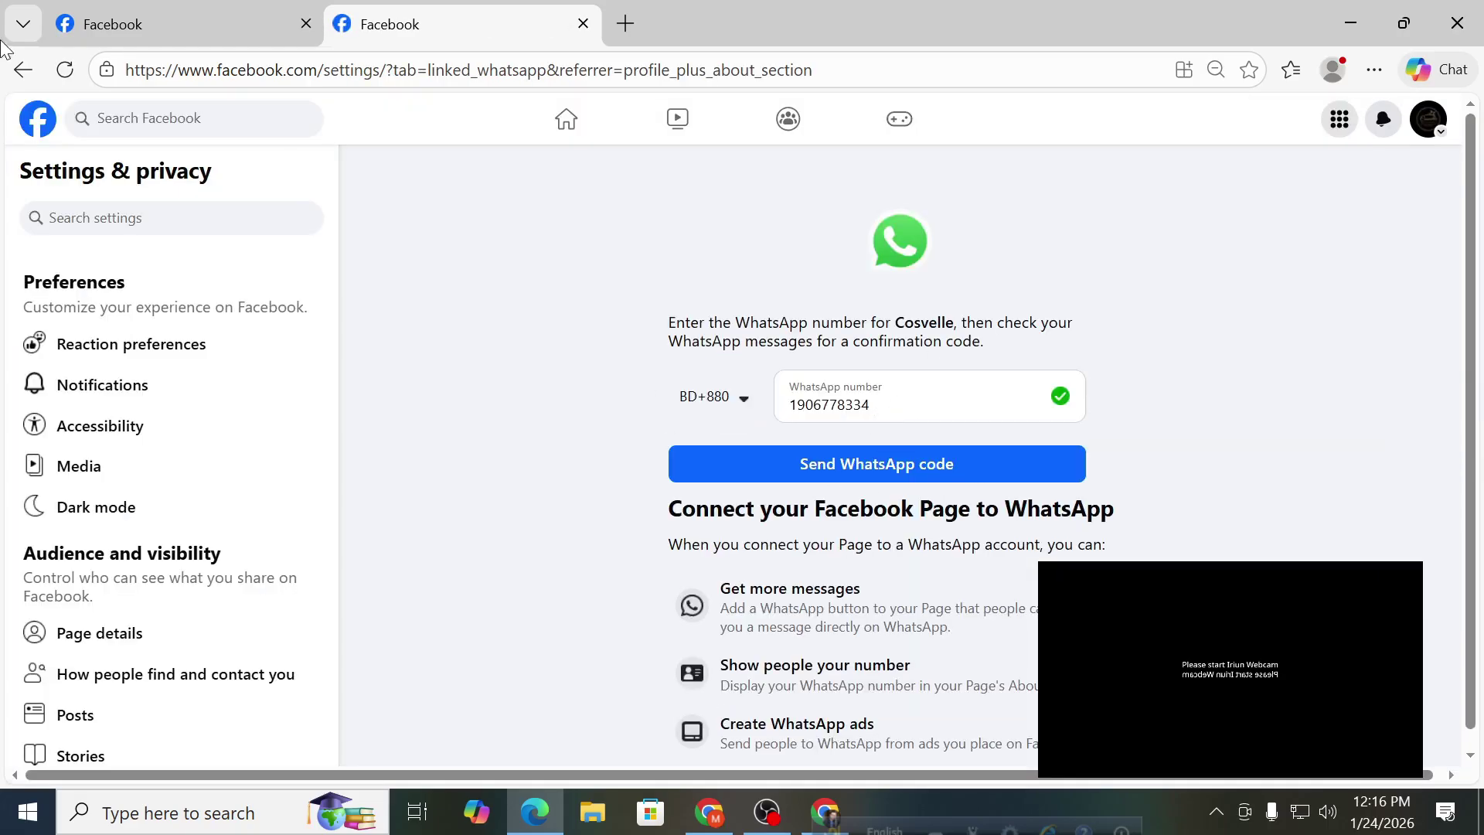
left_click(9, 70)
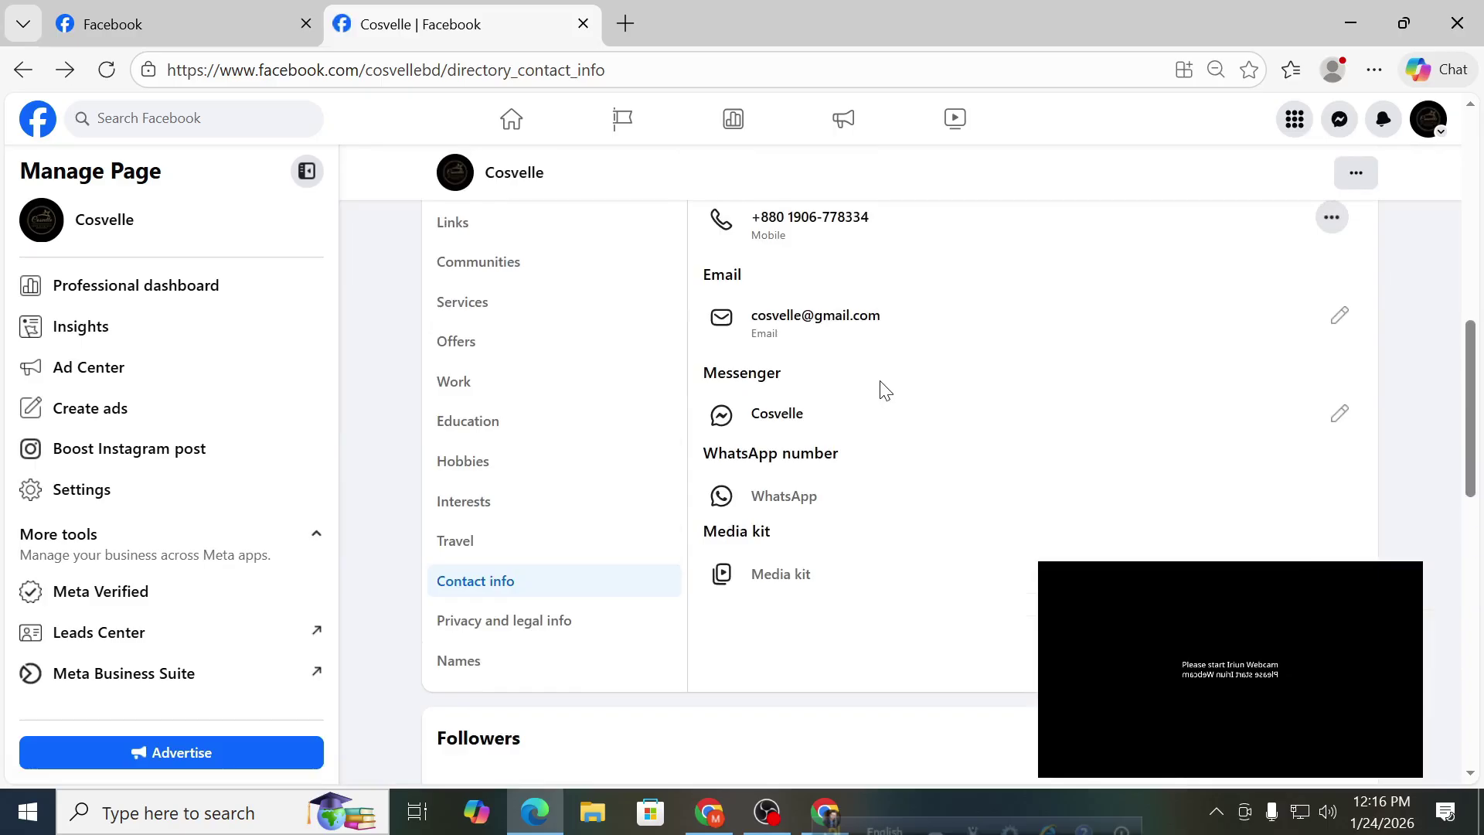
left_click(787, 573)
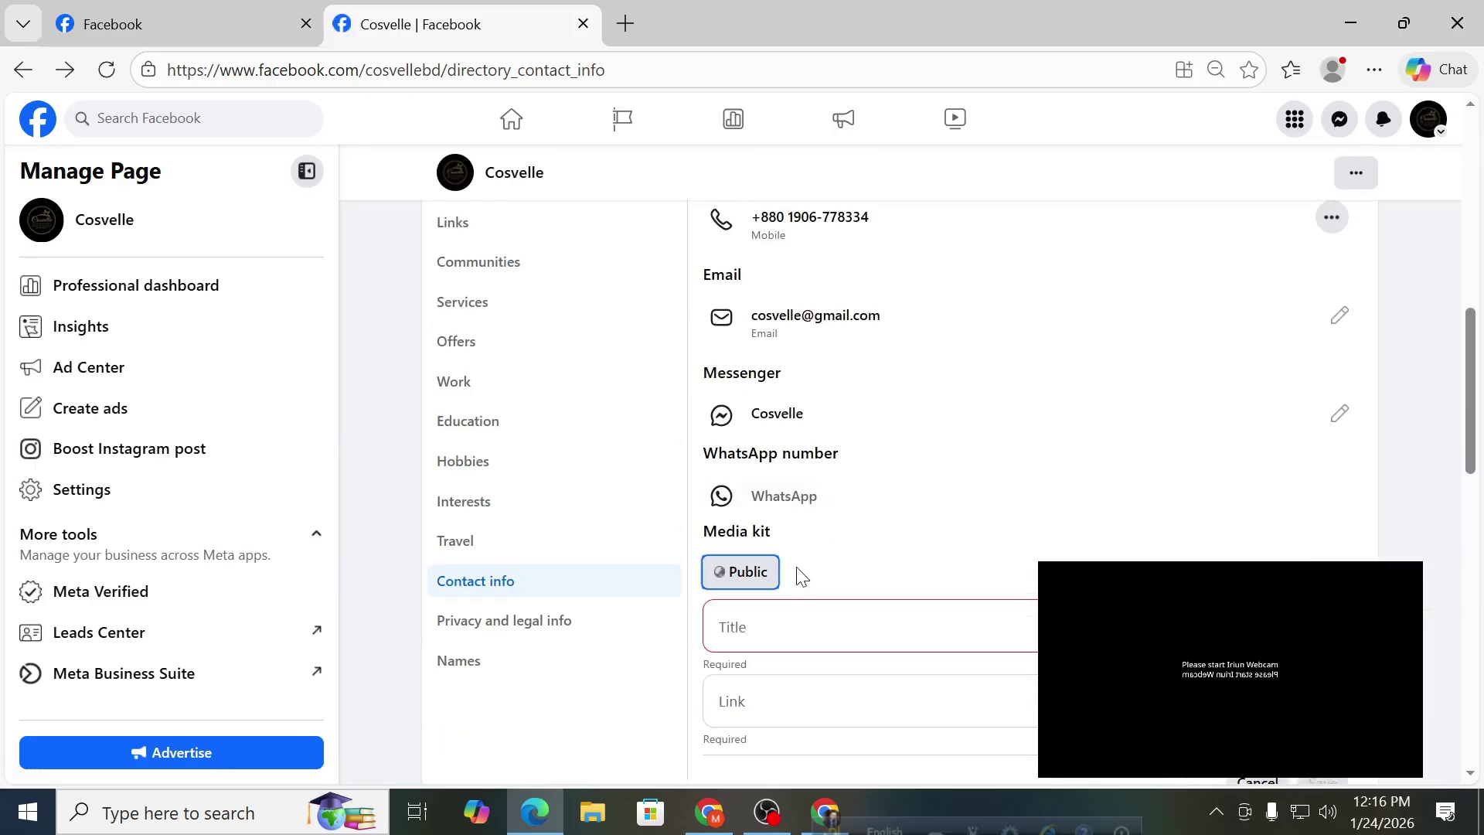
scroll(823, 525, "down", 2)
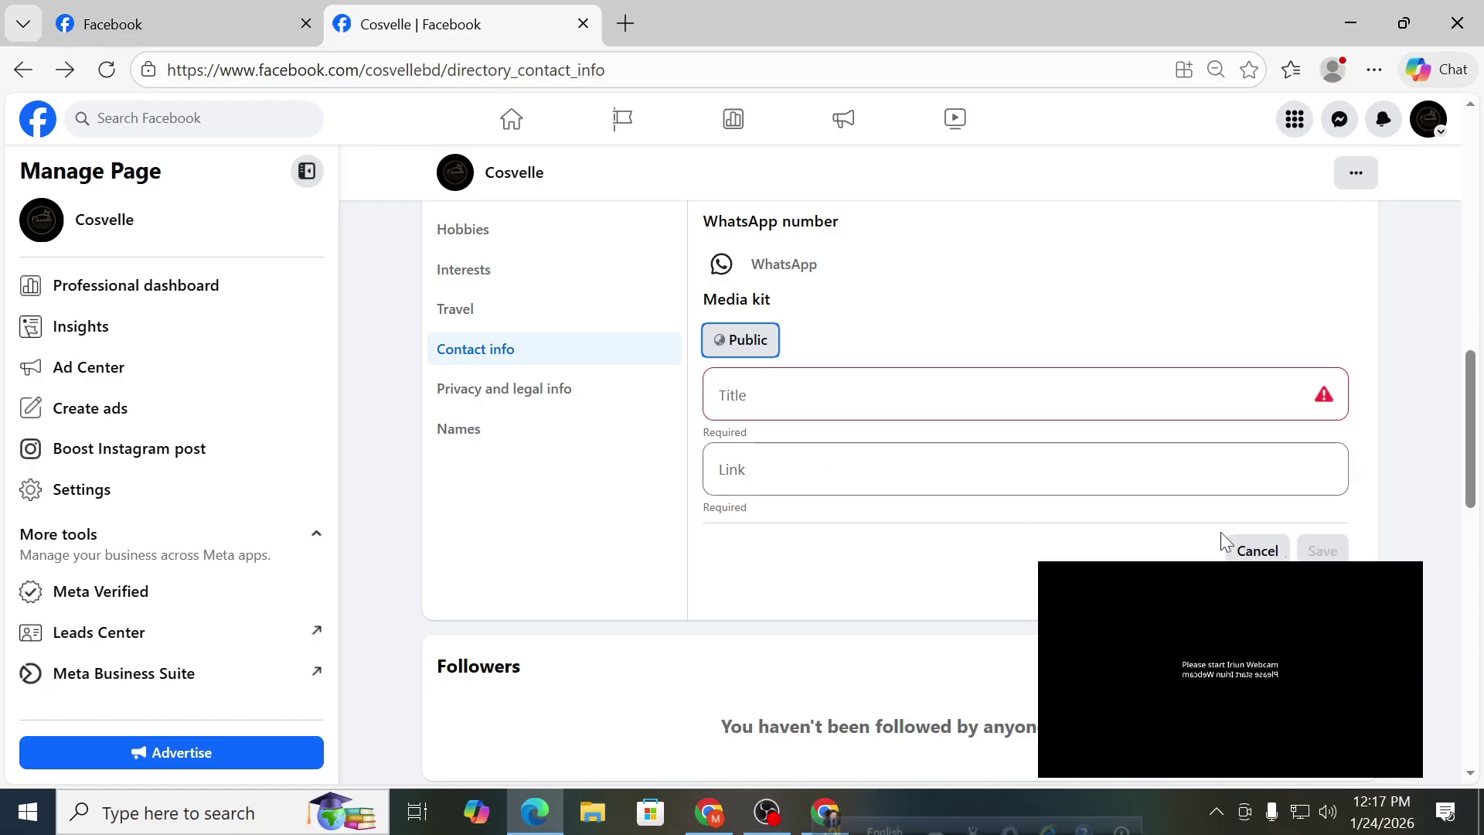
left_click(1257, 551)
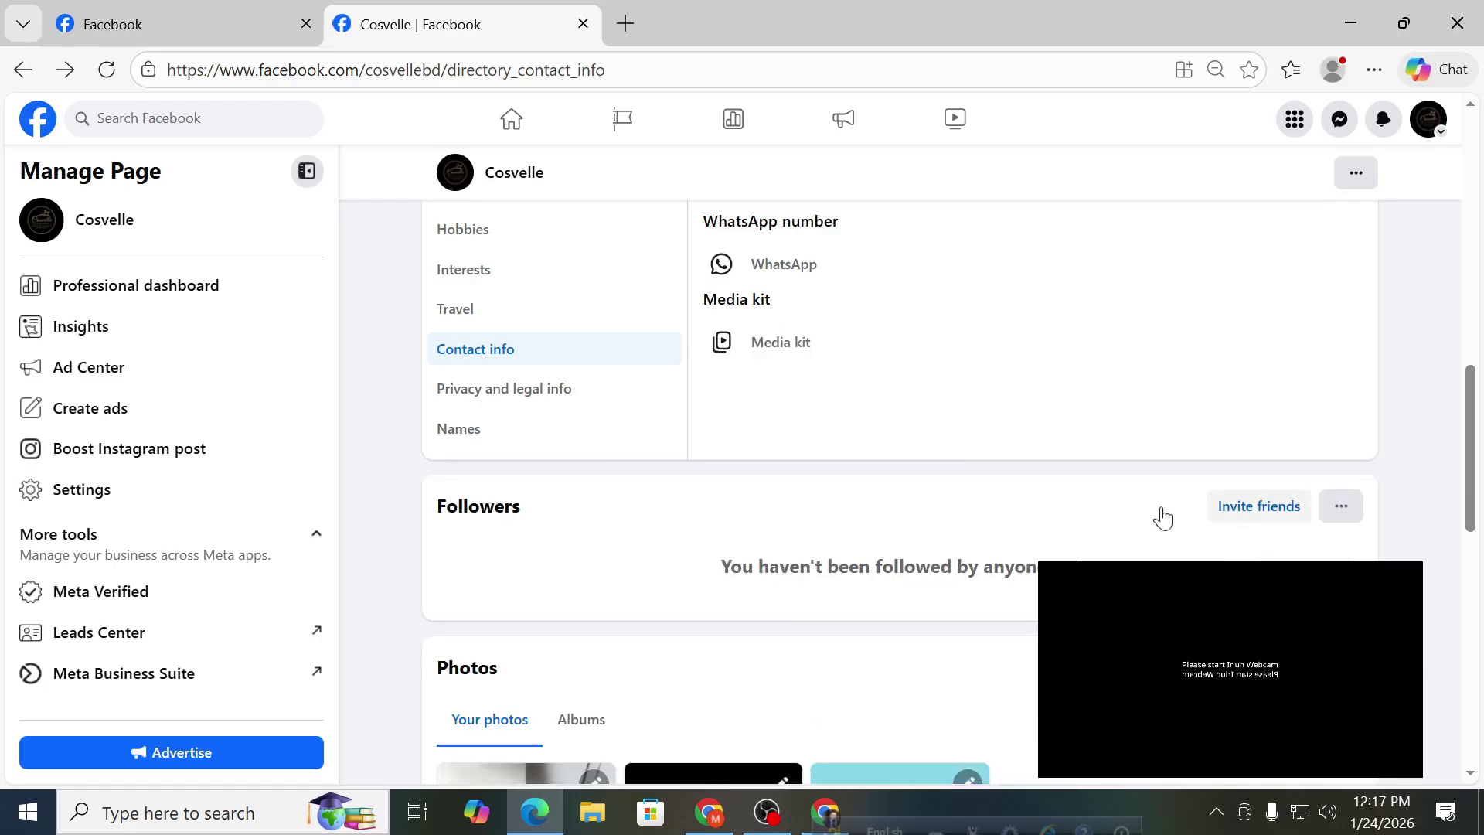
Check the Page's privacy and legal info, cancelling the privacy policy link without adding one.
left_click(528, 404)
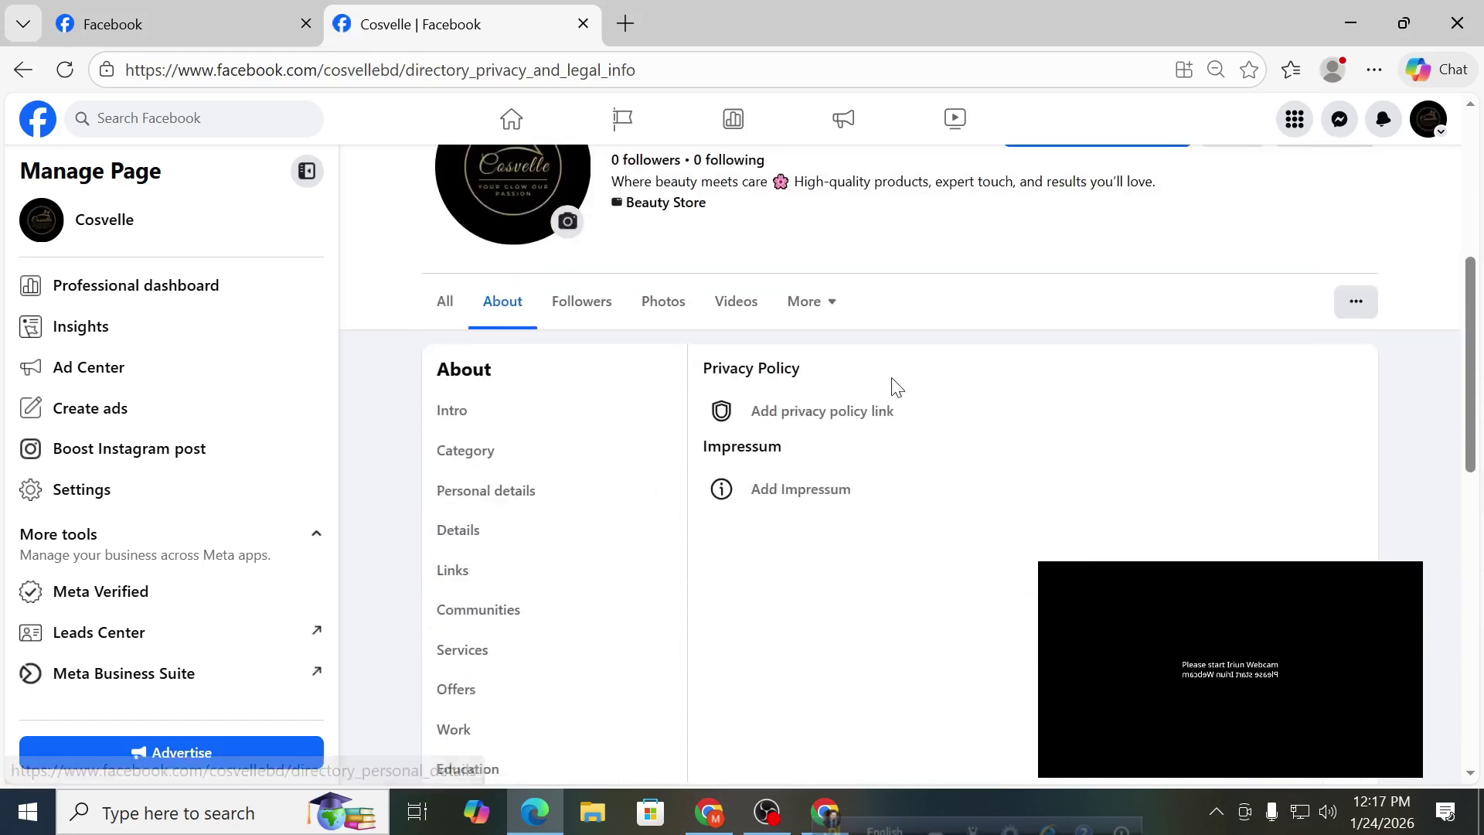
left_click(857, 425)
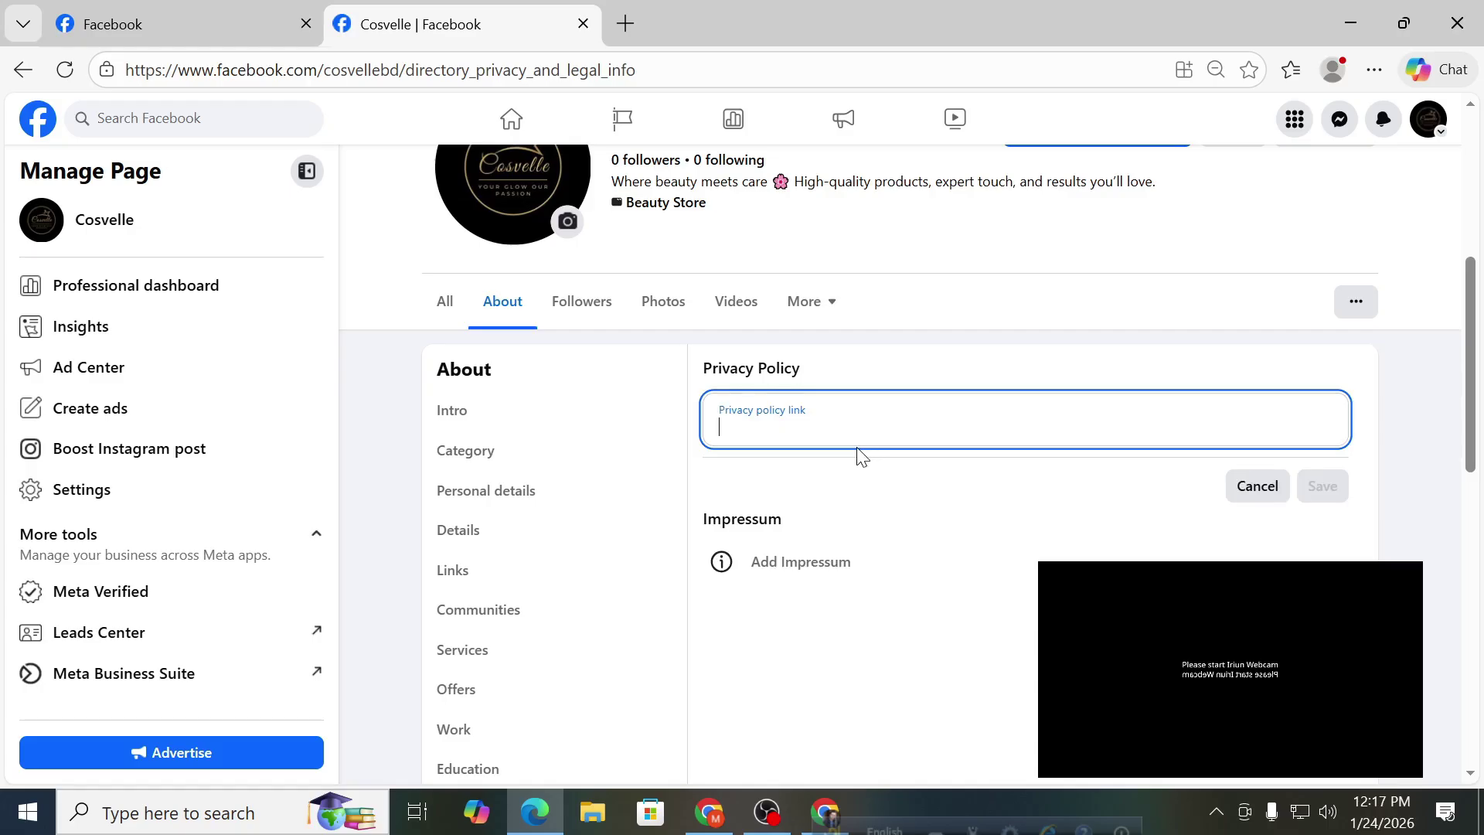
left_click(1258, 485)
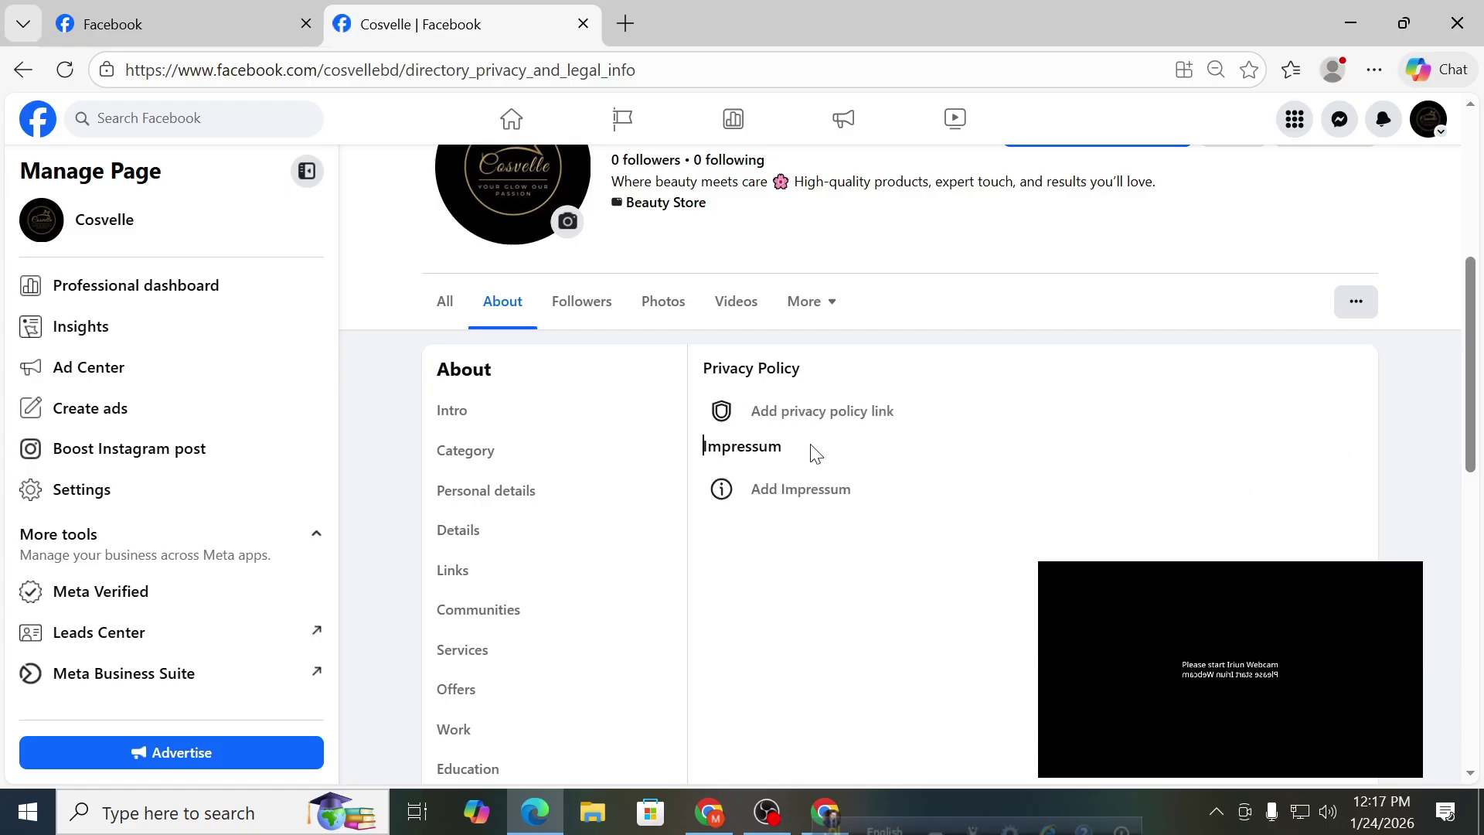
Show the Names section with the empty name pronunciation and other names.
scroll(813, 453, "down", 4)
scroll(814, 452, "down", 3)
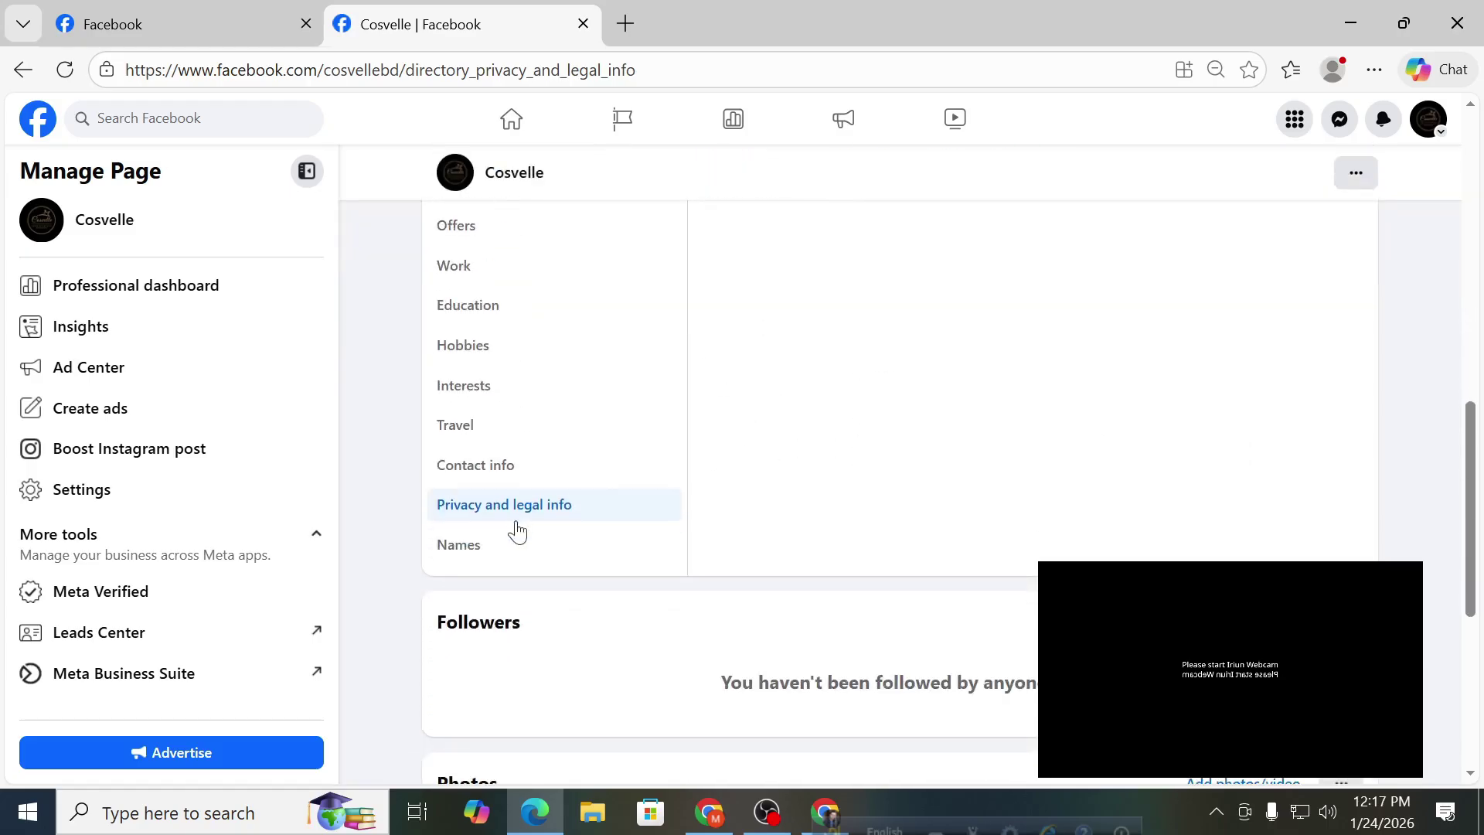
left_click(493, 554)
scroll(942, 550, "up", 6)
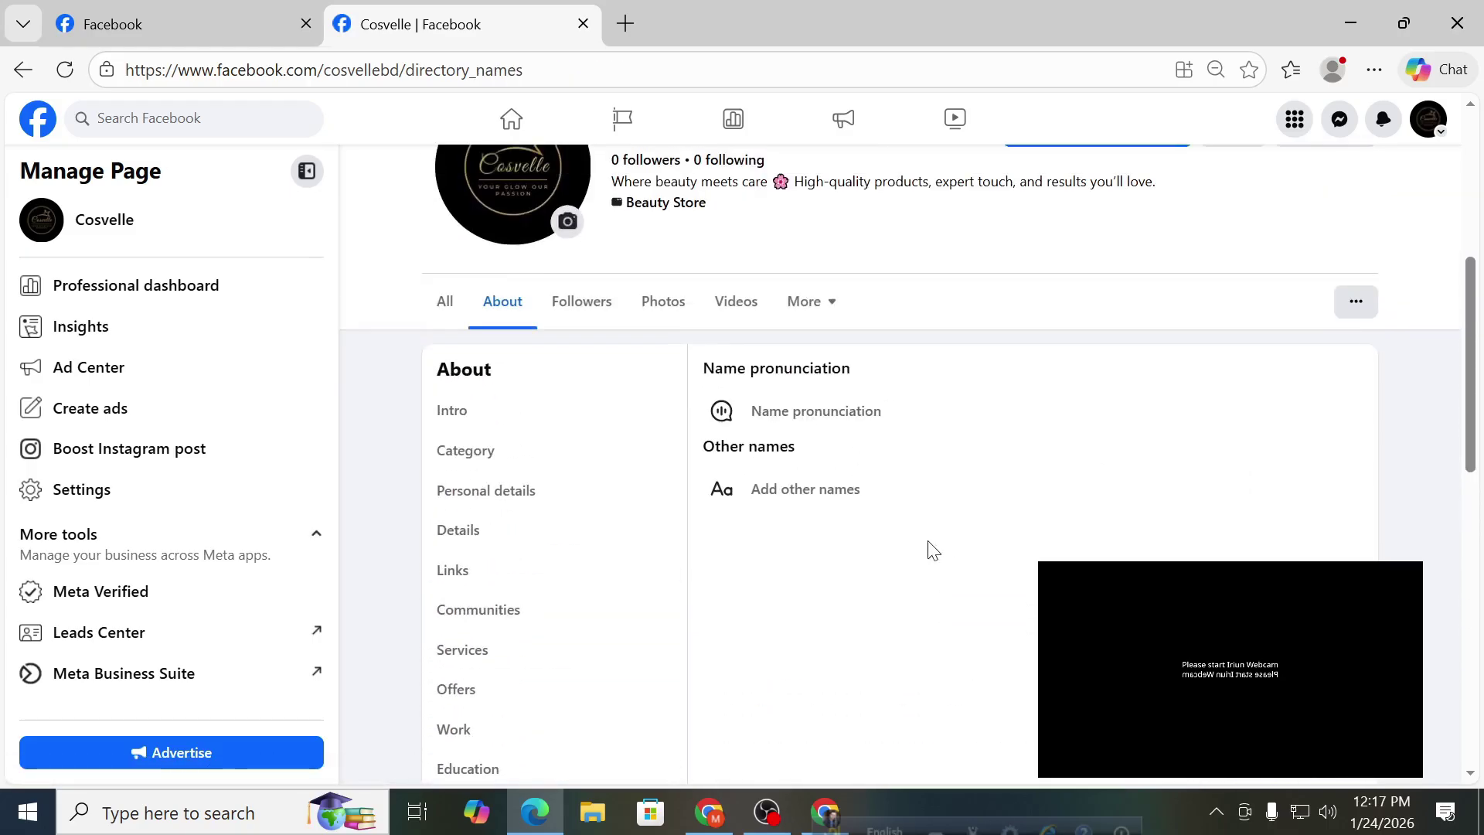
Browse the About sections: contact, travel, interests, hobbies, education, offers, services, communities, links and details.
scroll(636, 524, "down", 3)
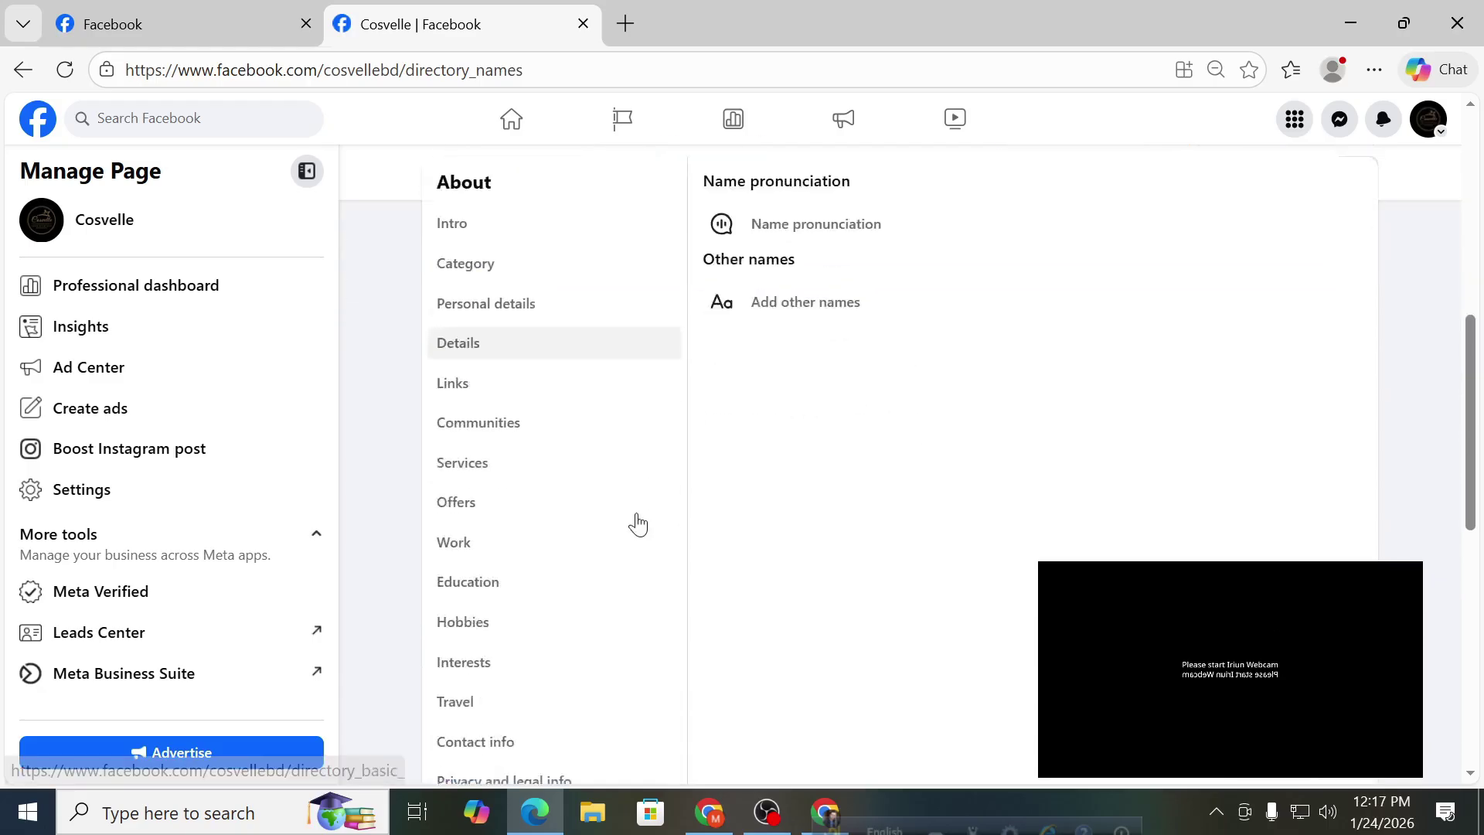
scroll(626, 522, "down", 1)
left_click(545, 619)
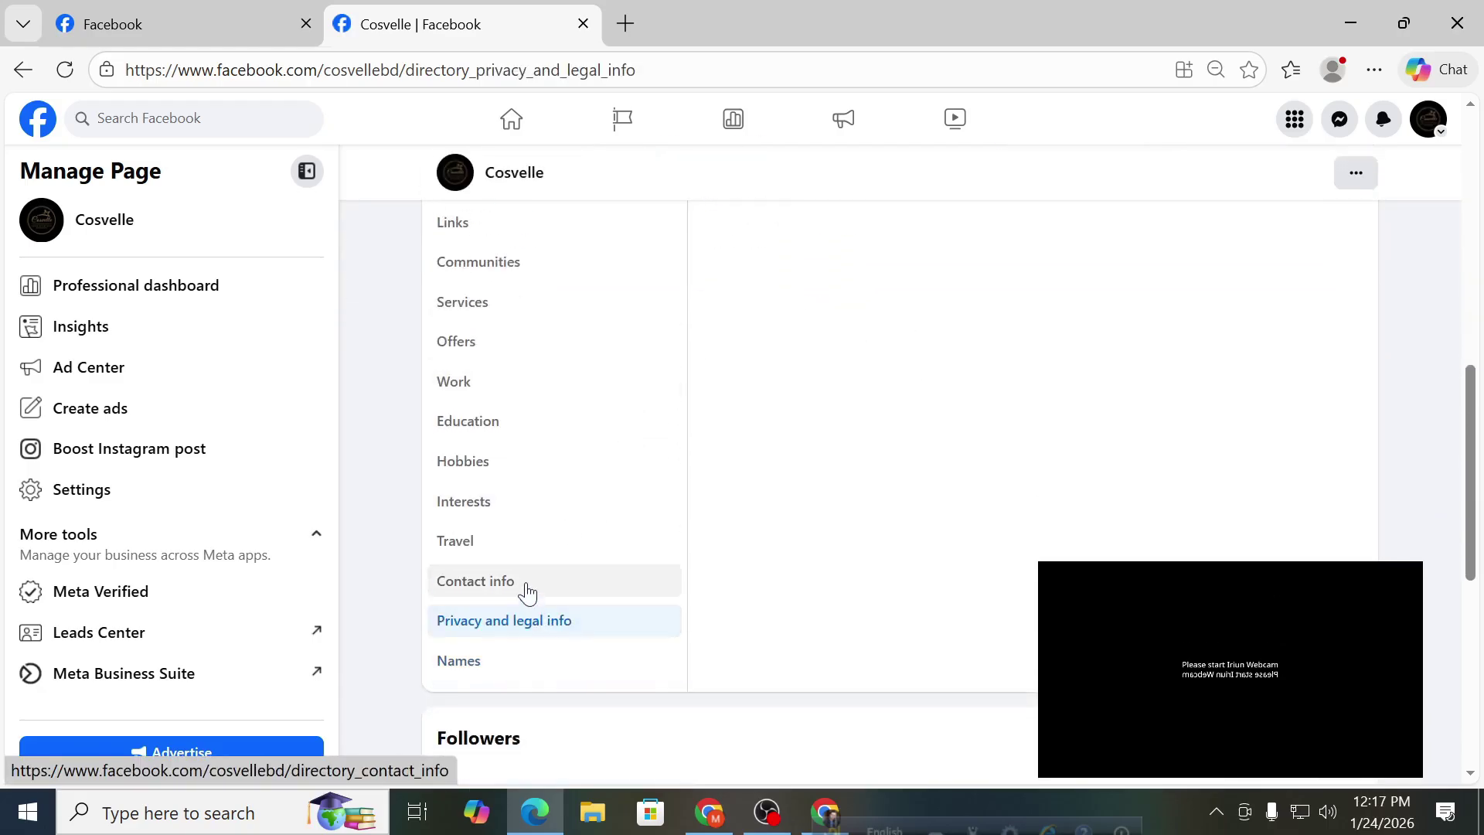
left_click(527, 590)
scroll(526, 589, "up", 6)
scroll(557, 580, "down", 4)
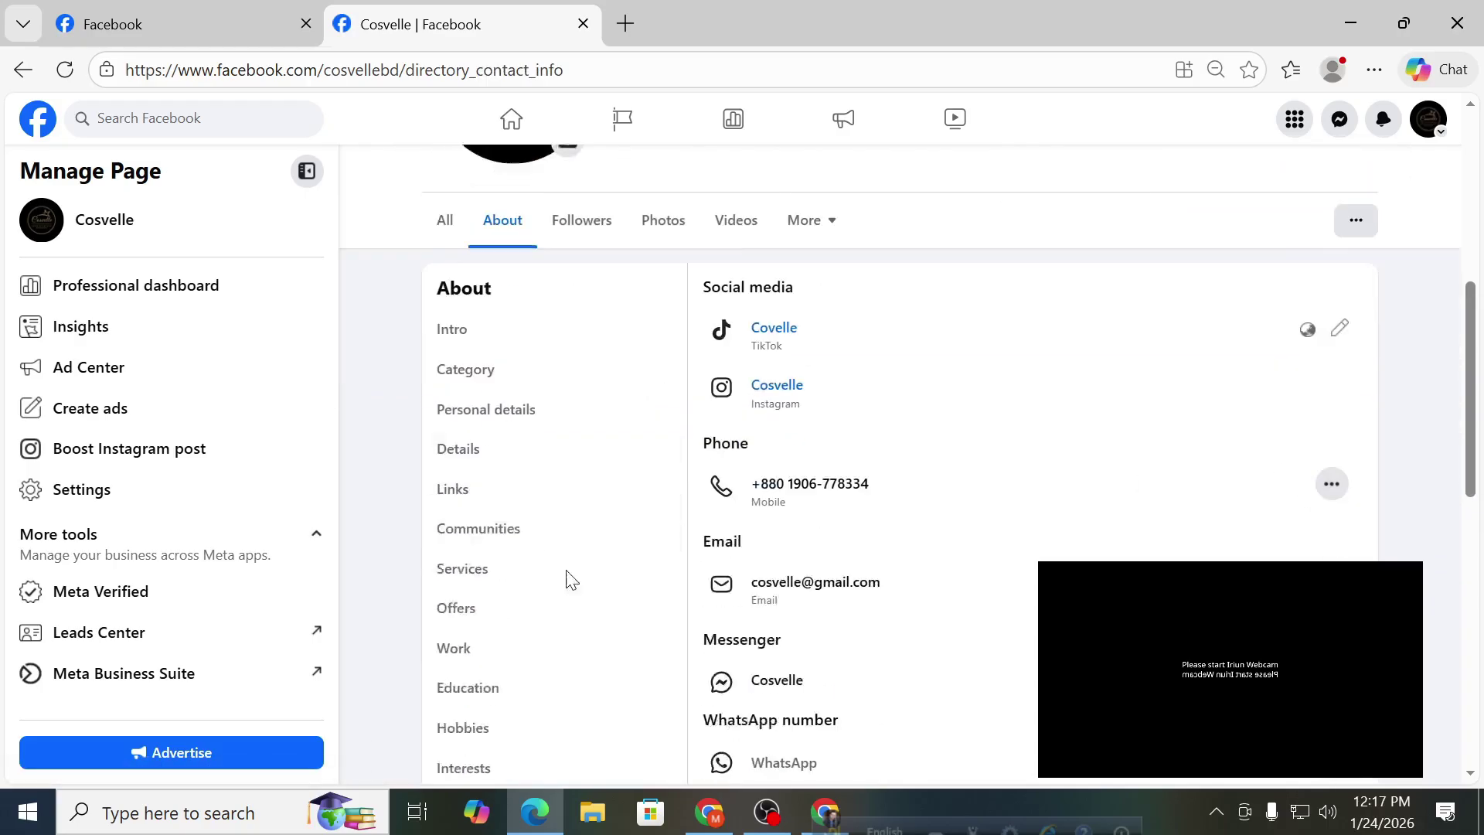
left_click(464, 658)
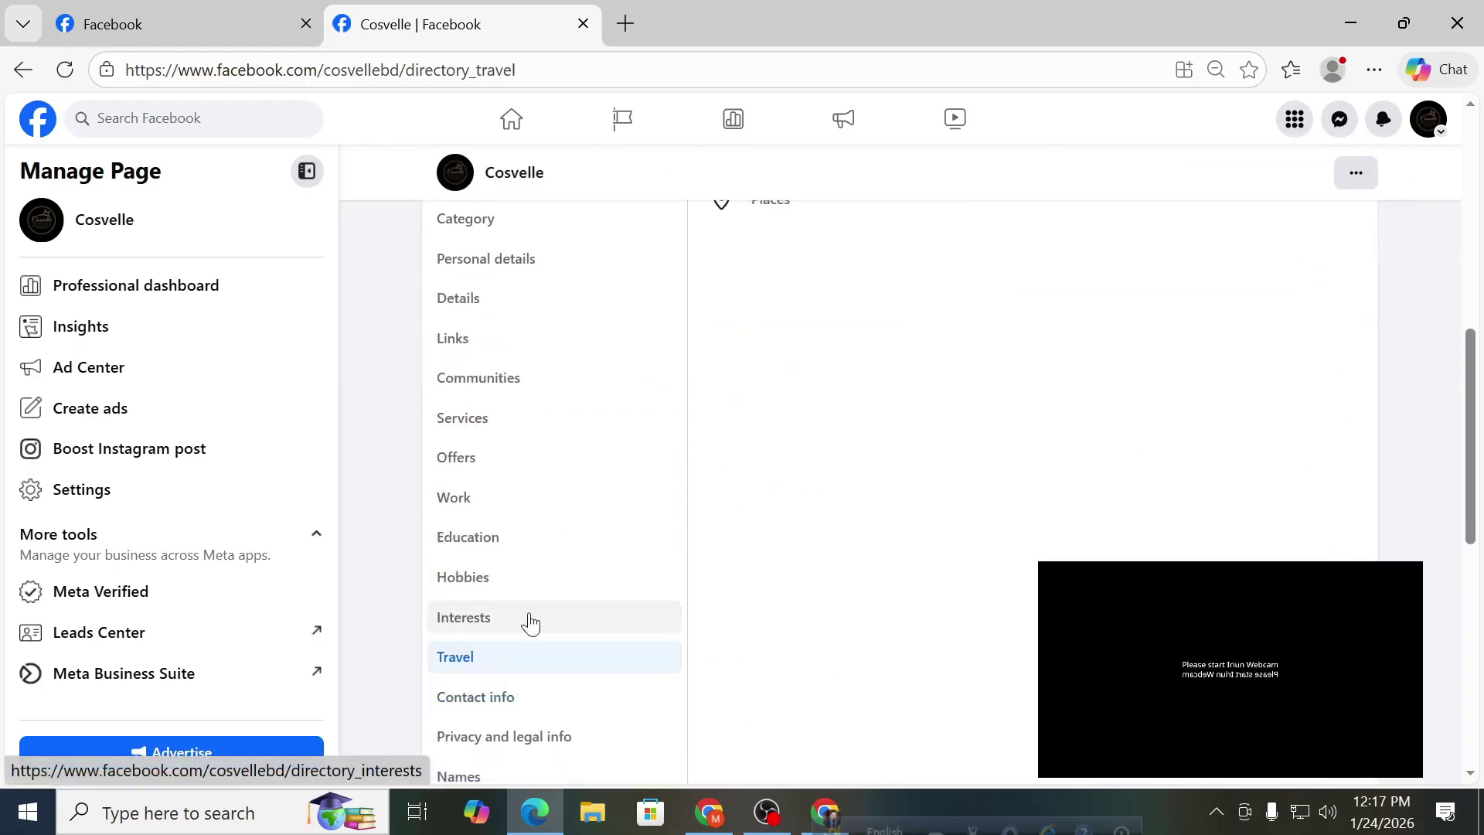
scroll(552, 623, "down", 3)
left_click(510, 616)
scroll(663, 619, "down", 3)
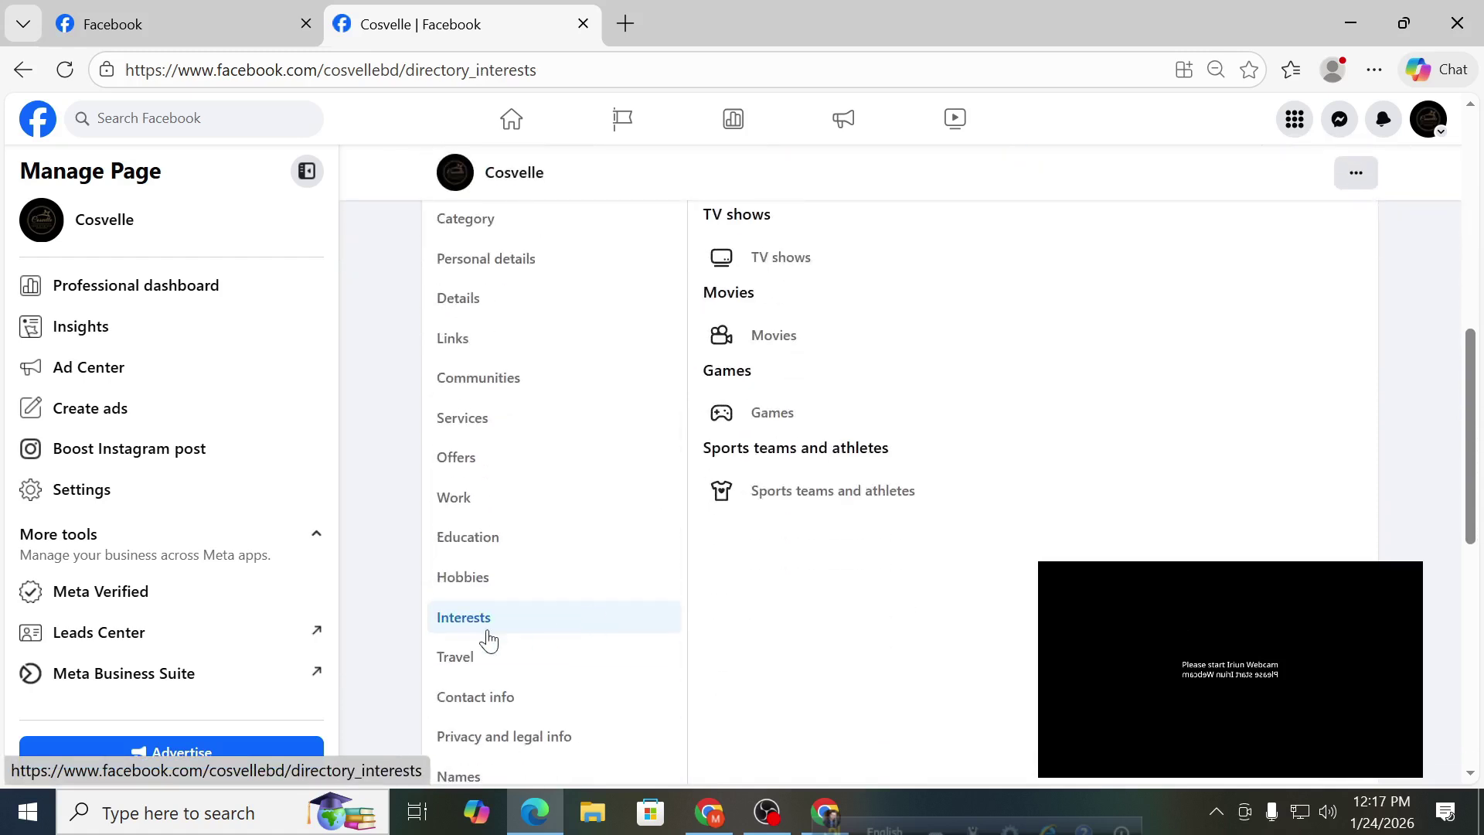
left_click(494, 589)
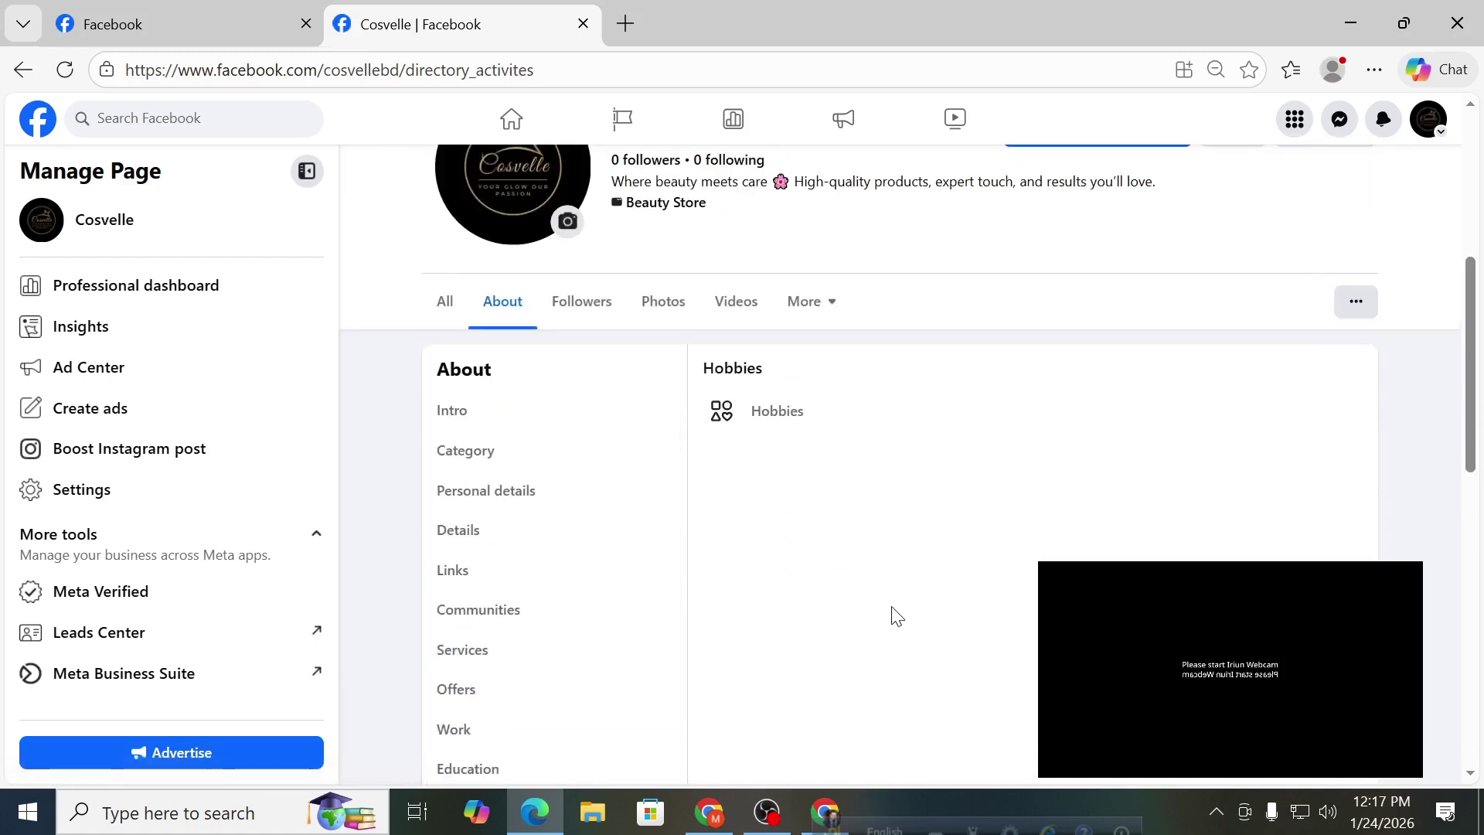
left_click(581, 661)
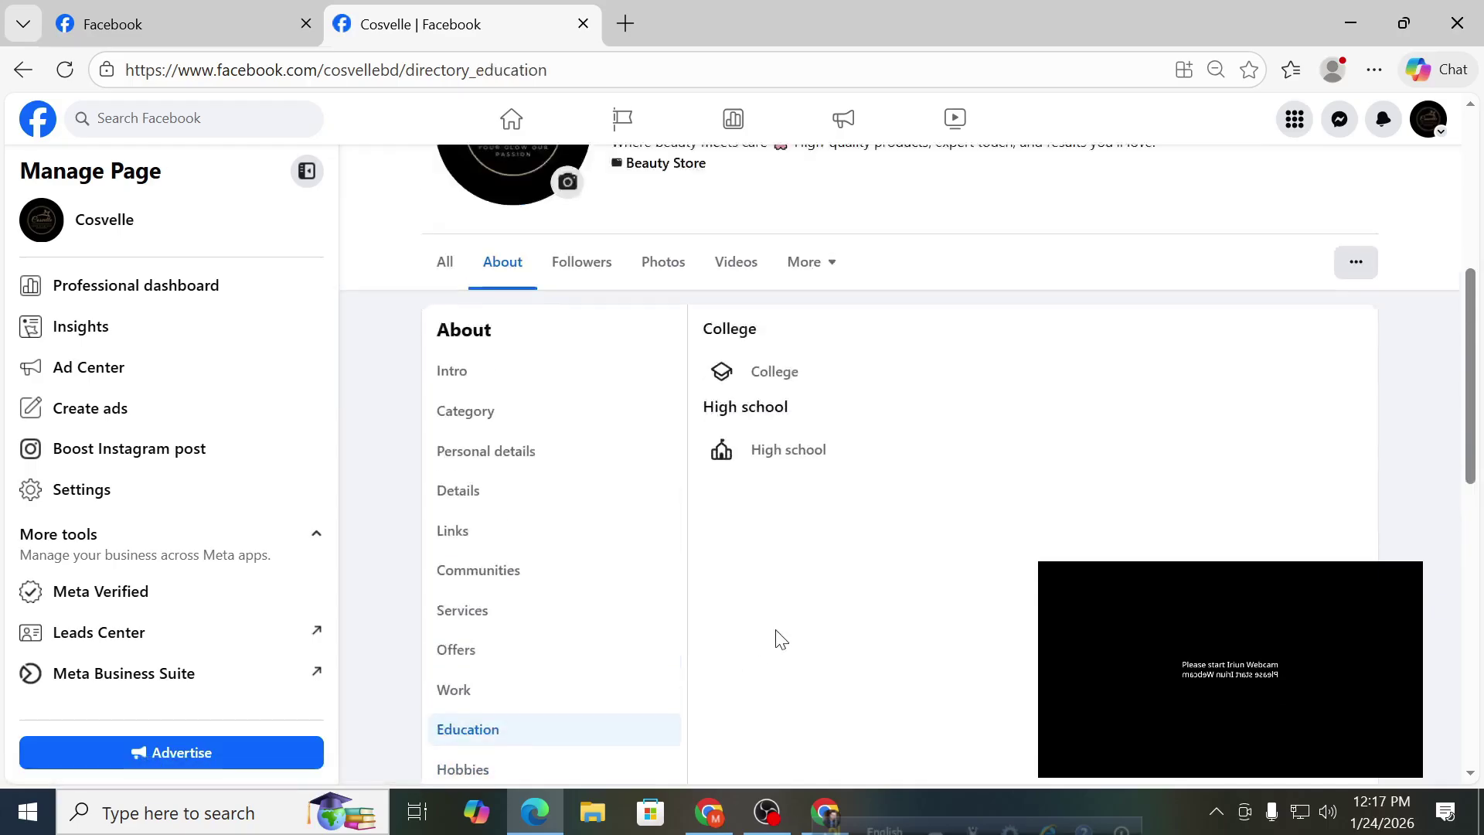
scroll(776, 630, "down", 2)
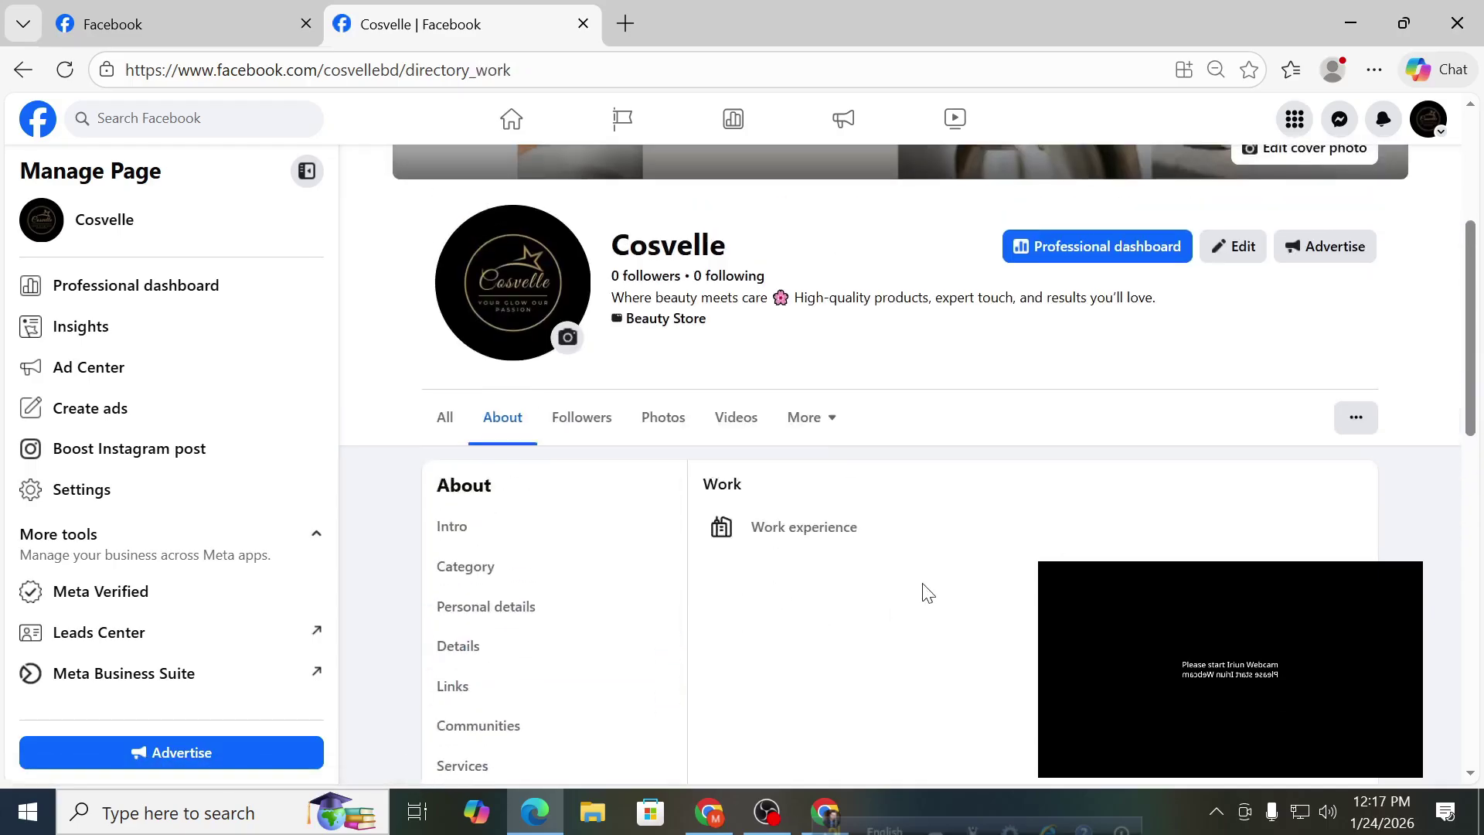
left_click(500, 575)
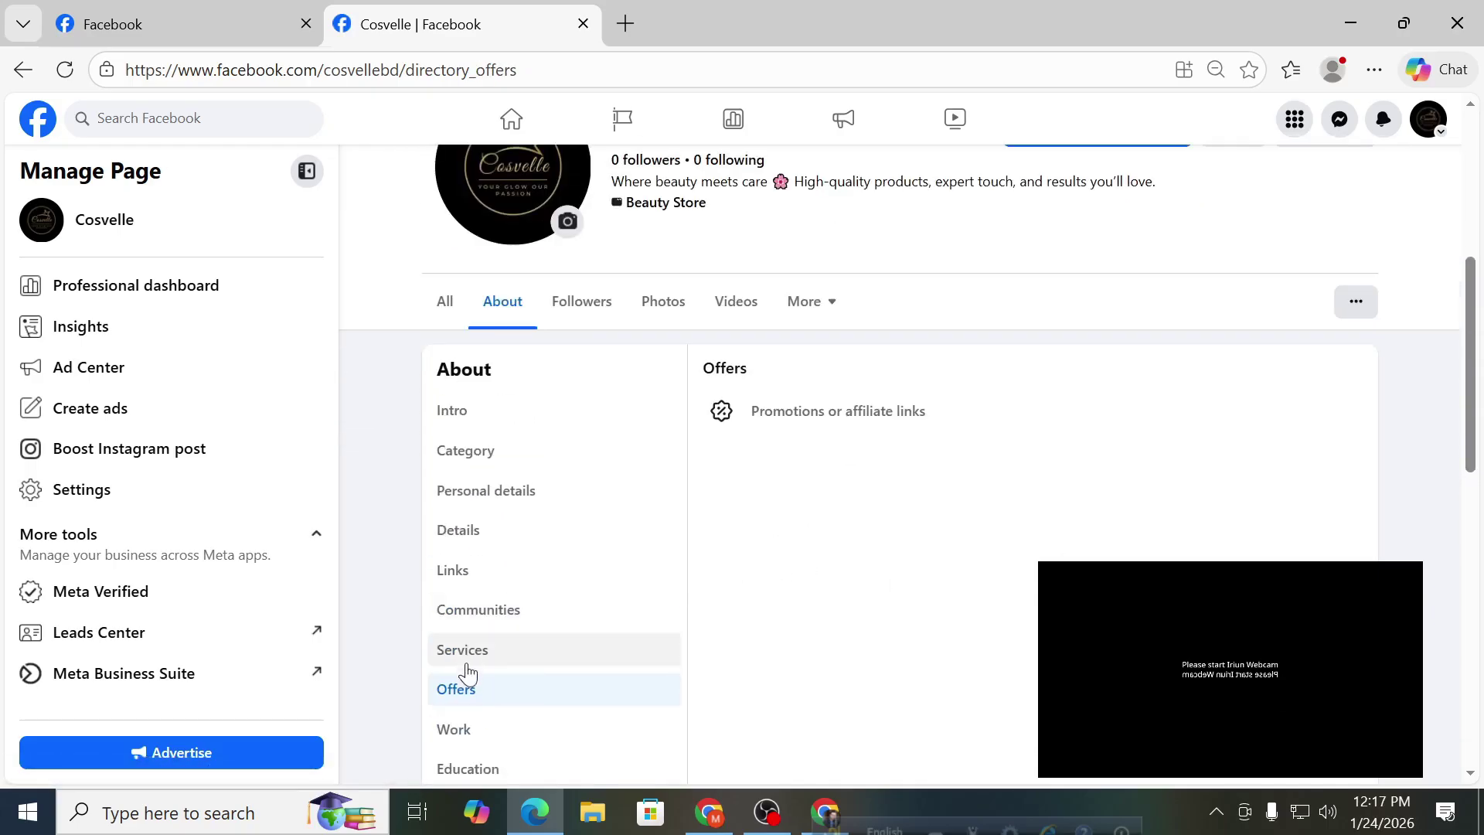
left_click(471, 659)
left_click(537, 620)
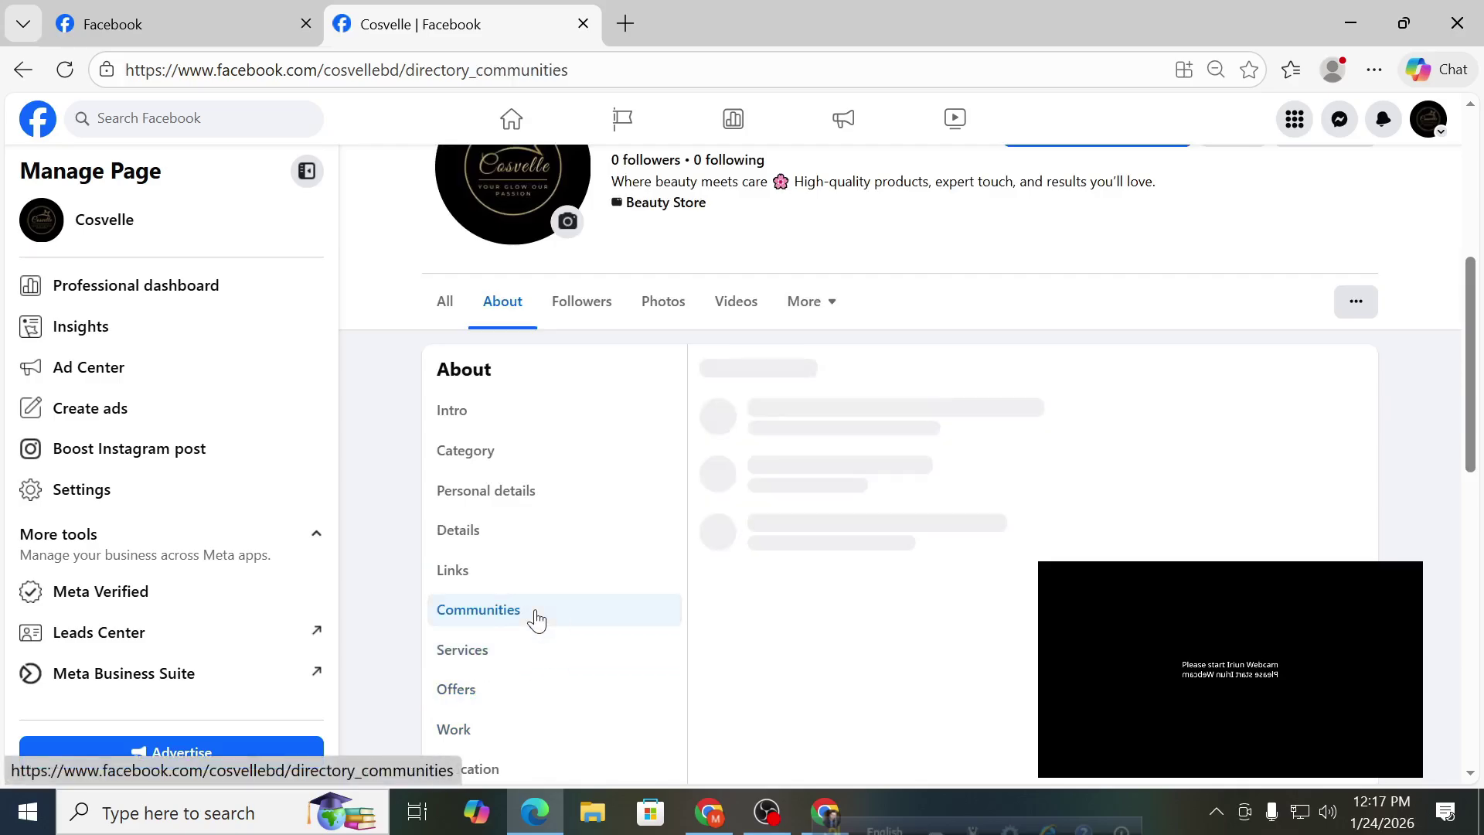
left_click(504, 581)
left_click(507, 528)
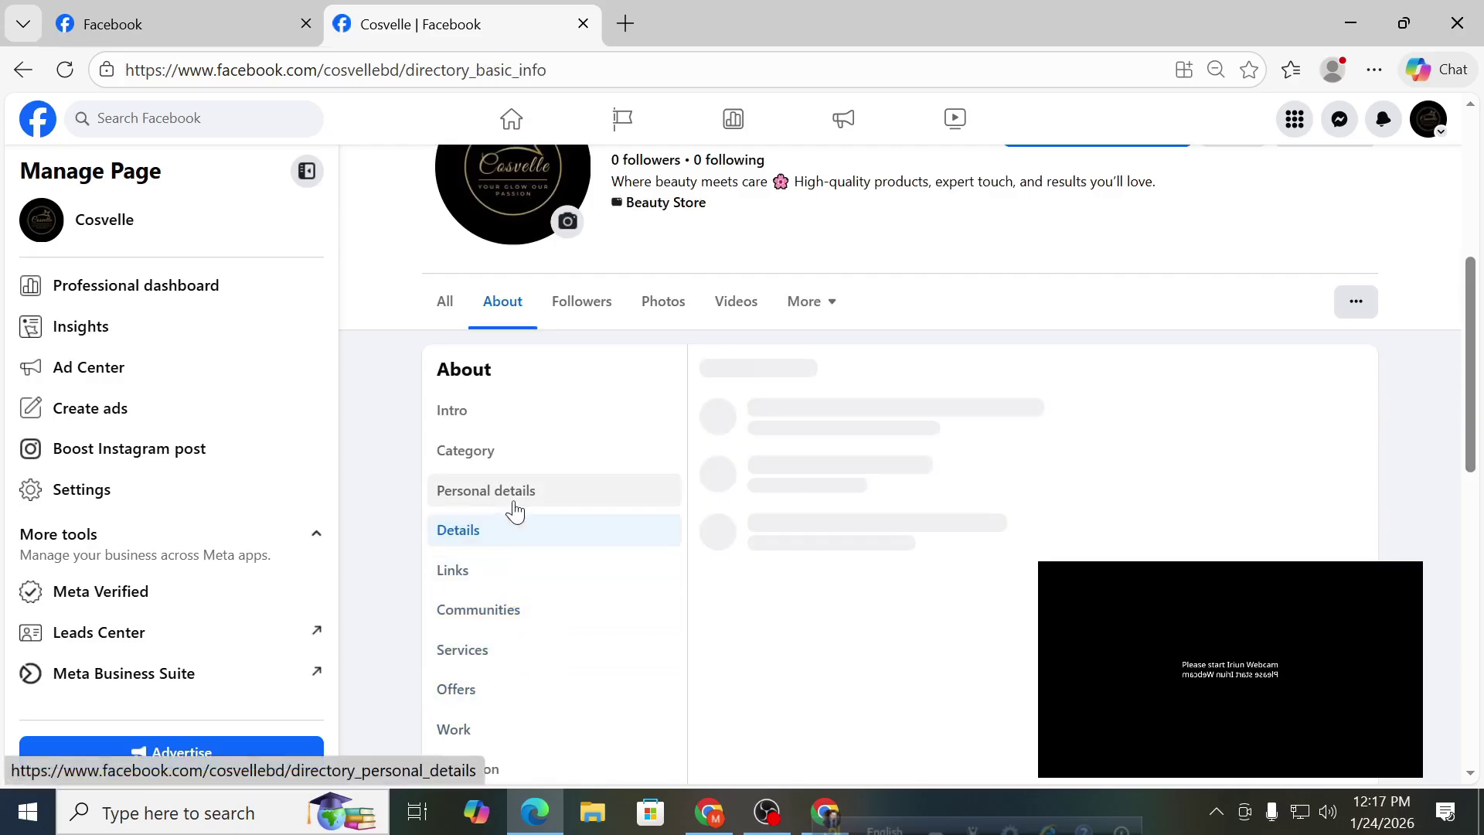
scroll(719, 534, "down", 5)
scroll(719, 533, "up", 4)
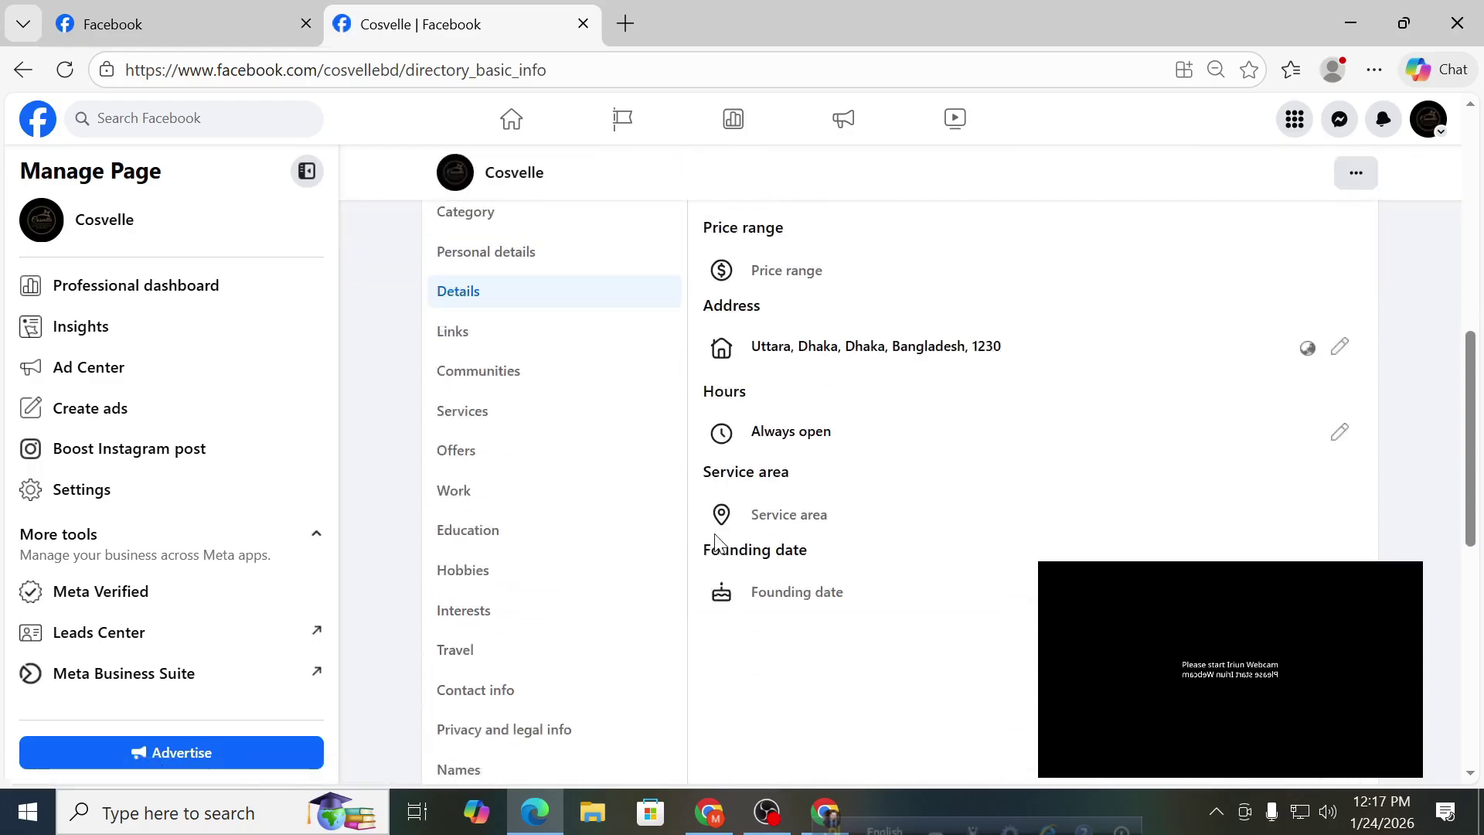
Review Cosvelle's personal details, business category and intro.
left_click(560, 382)
scroll(634, 576, "up", 1)
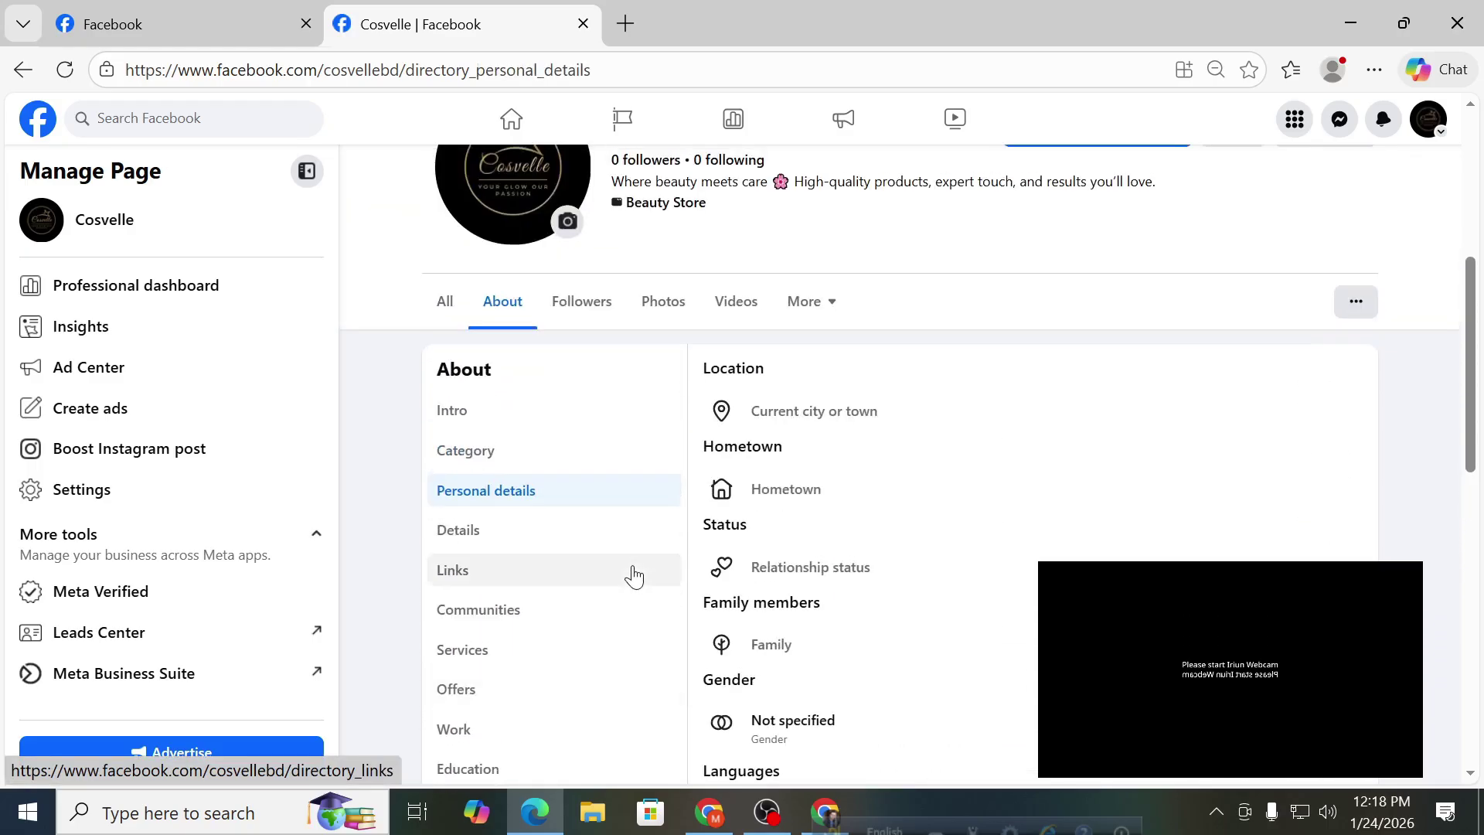
scroll(828, 558, "down", 6)
scroll(823, 568, "up", 6)
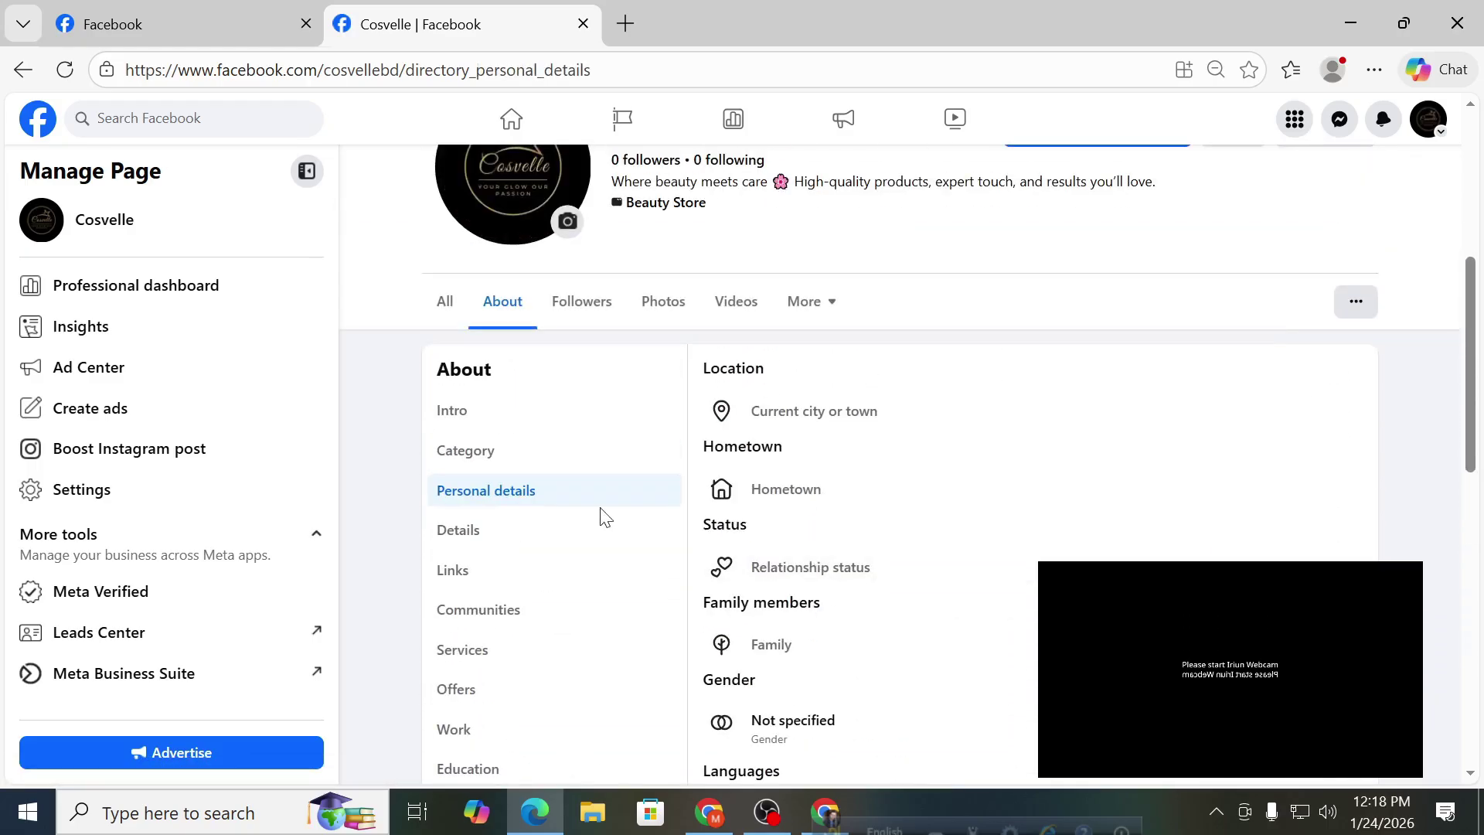
left_click(549, 461)
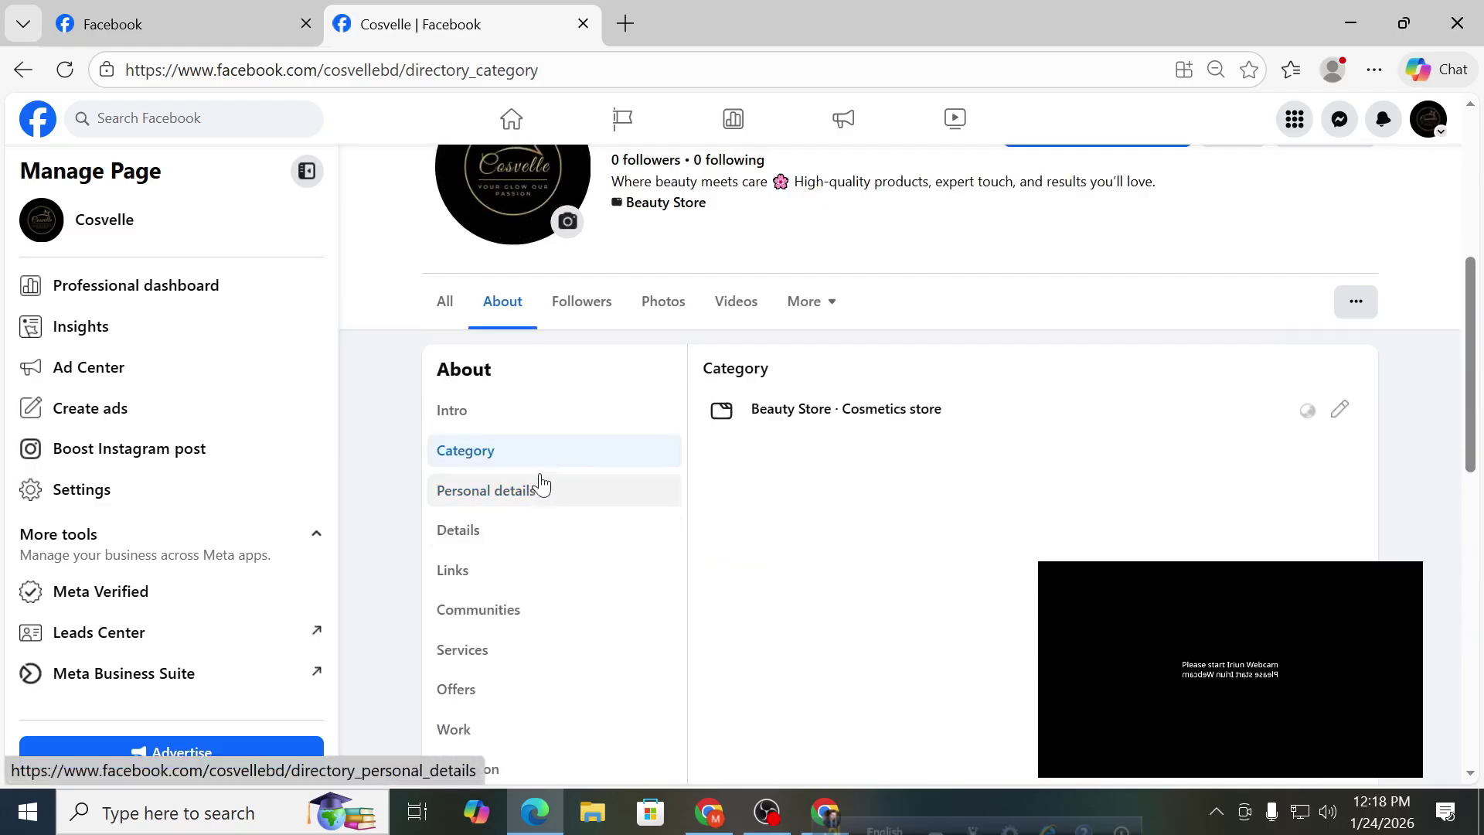
left_click(532, 433)
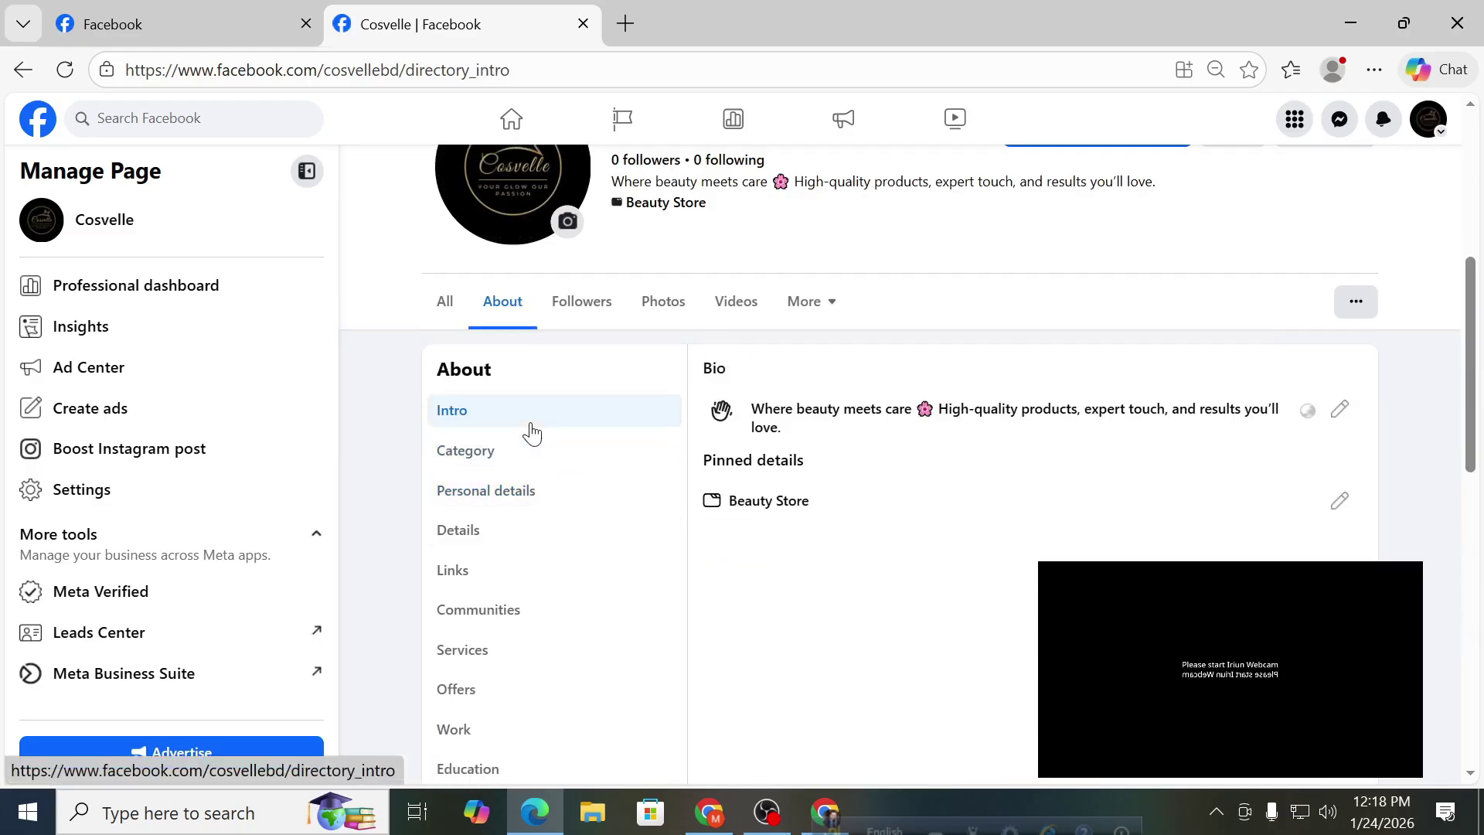
scroll(806, 566, "up", 2)
scroll(806, 568, "down", 2)
scroll(808, 569, "down", 10)
scroll(809, 572, "up", 4)
scroll(808, 572, "up", 4)
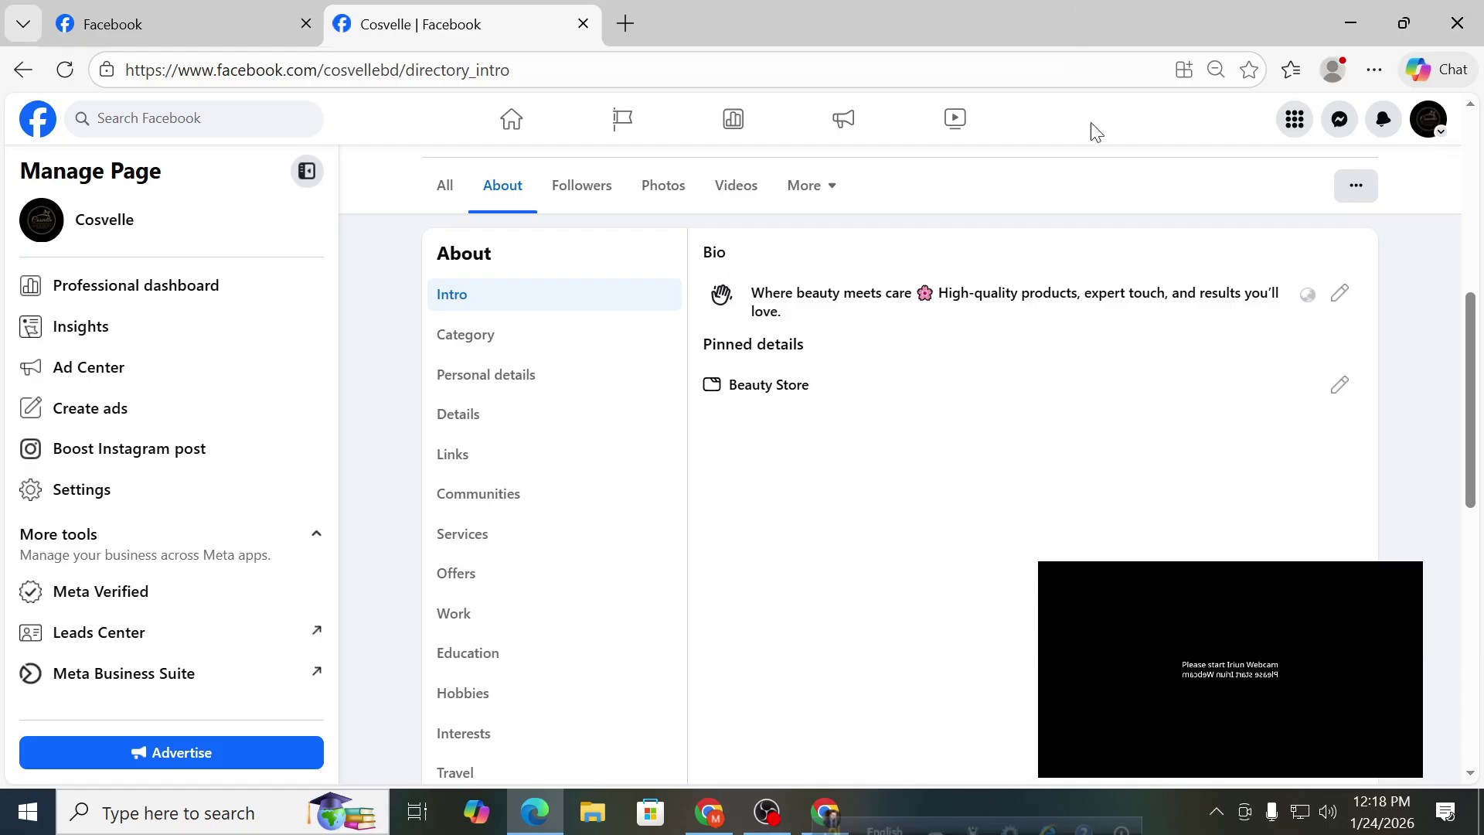
scroll(583, 586, "up", 1)
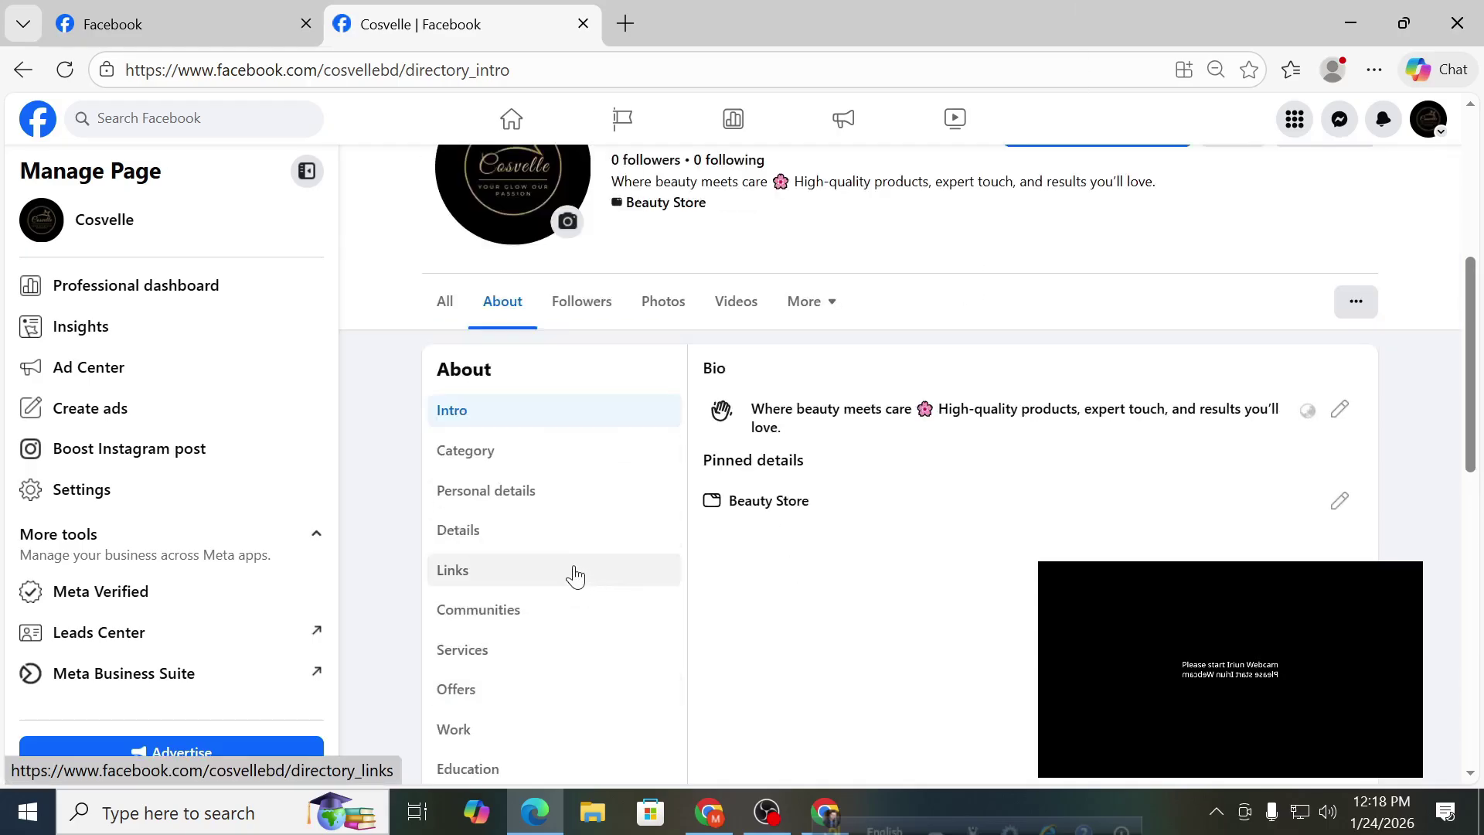
scroll(603, 565, "down", 3)
scroll(603, 567, "down", 1)
scroll(603, 567, "up", 4)
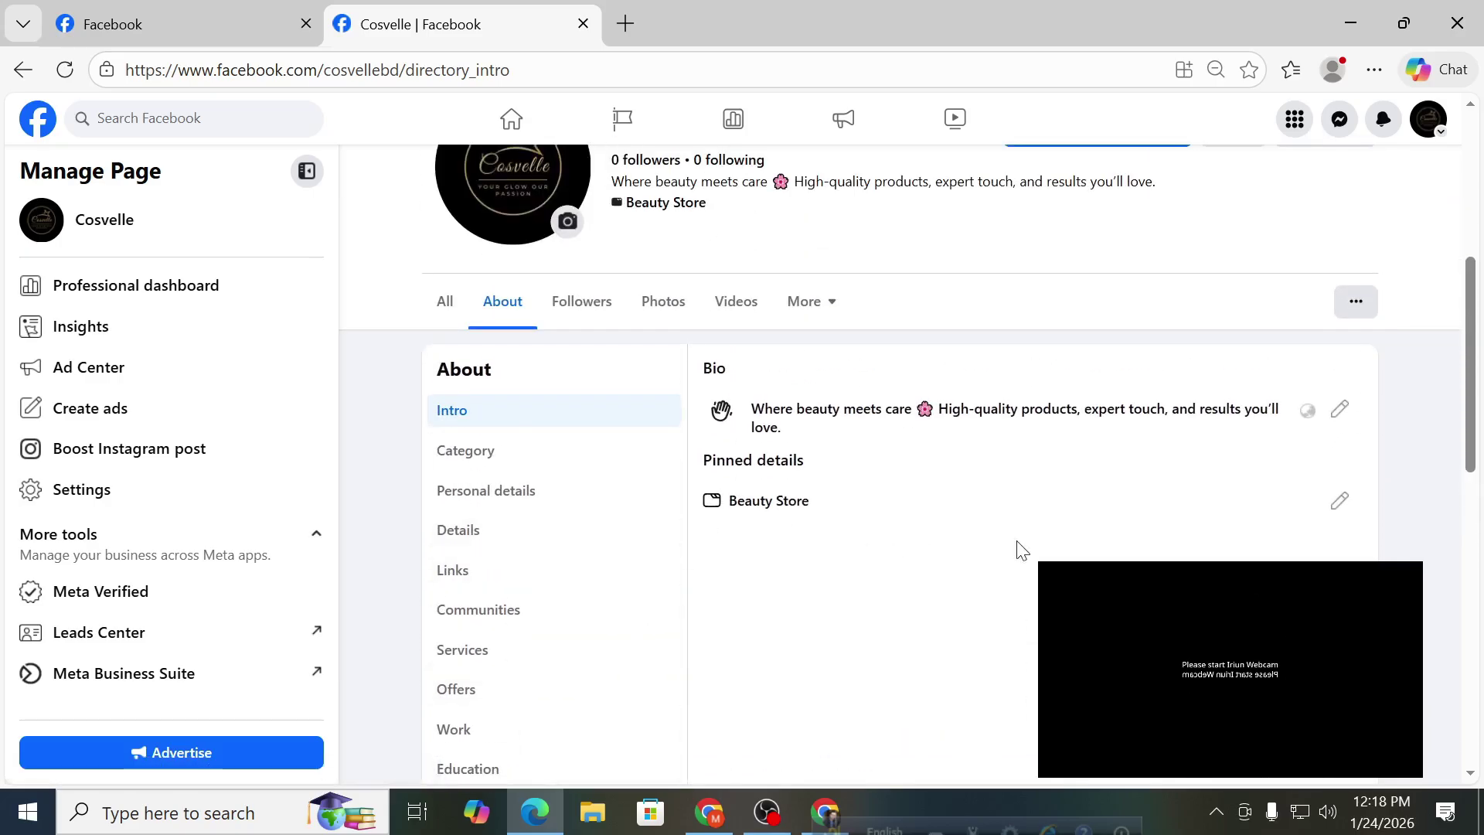
Return to Cosvelle's main page showing Always open, the Uttara address and cosvelle.com.
left_click(434, 315)
scroll(531, 462, "down", 4)
scroll(534, 462, "down", 5)
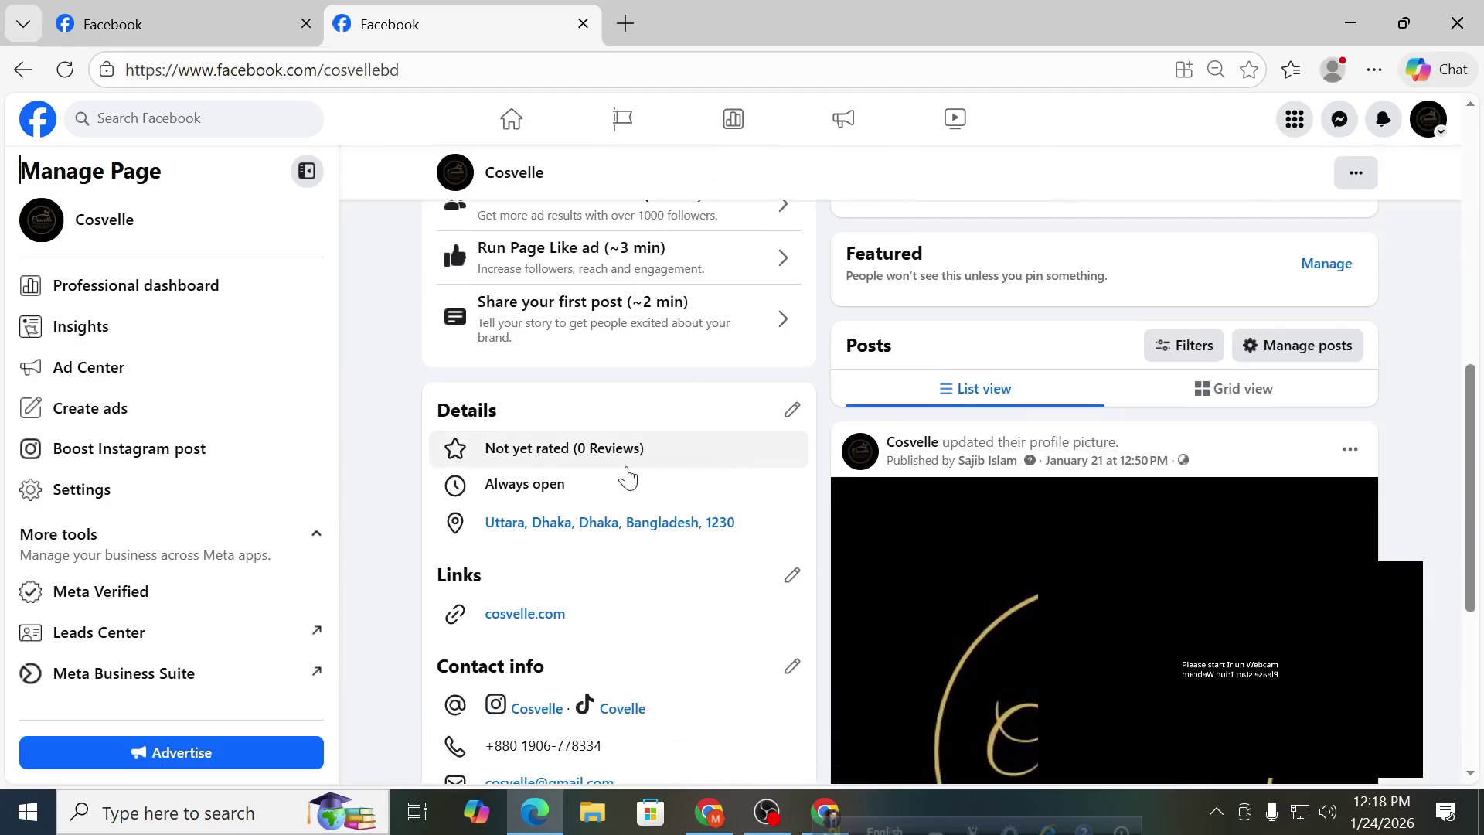
Open the Edit featured dialog via Add highlights, then switch to the Chrome window showing Cosvelle.
scroll(627, 477, "down", 3)
scroll(627, 473, "down", 2)
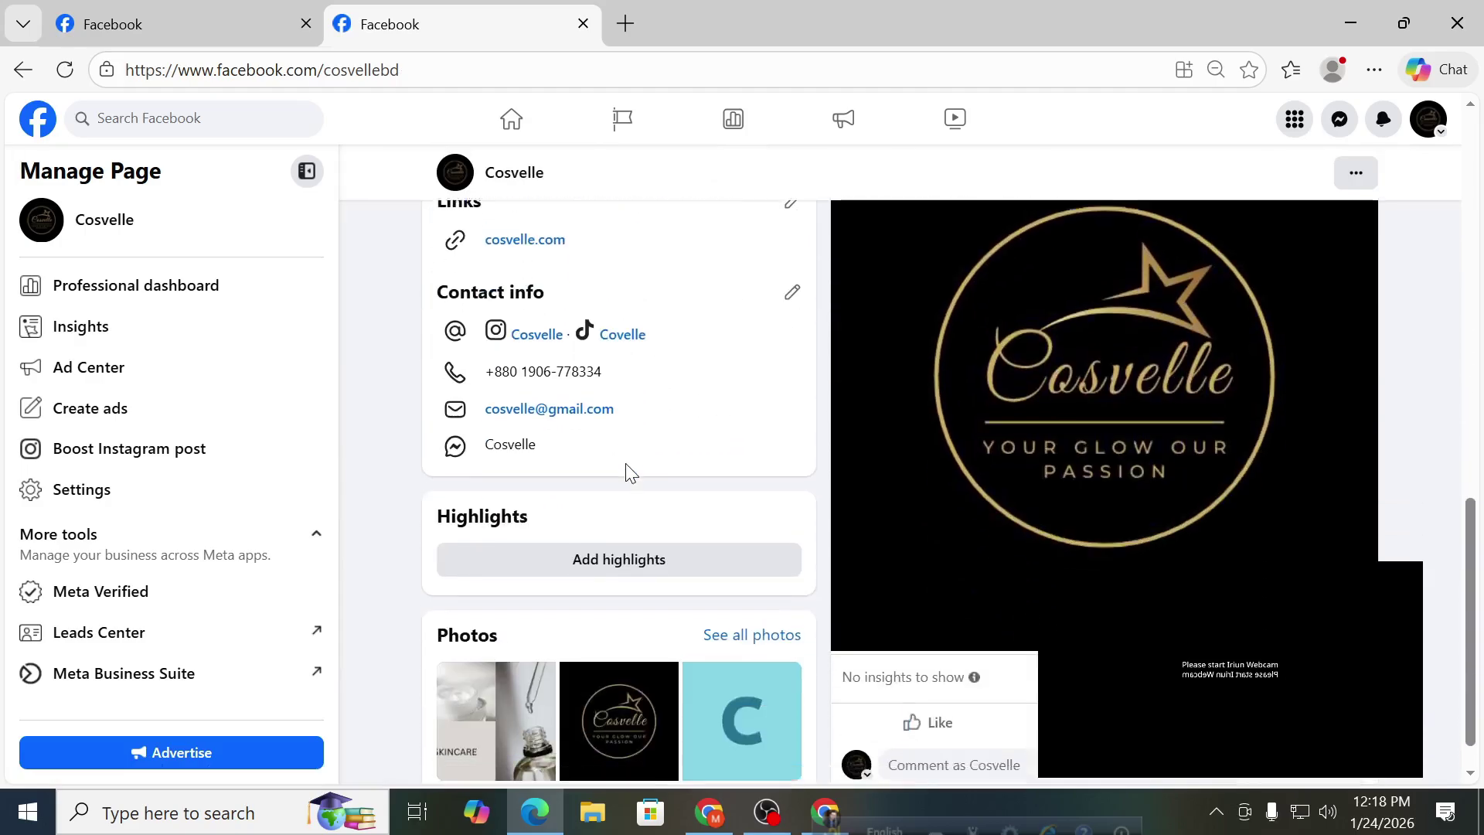
scroll(630, 472, "down", 1)
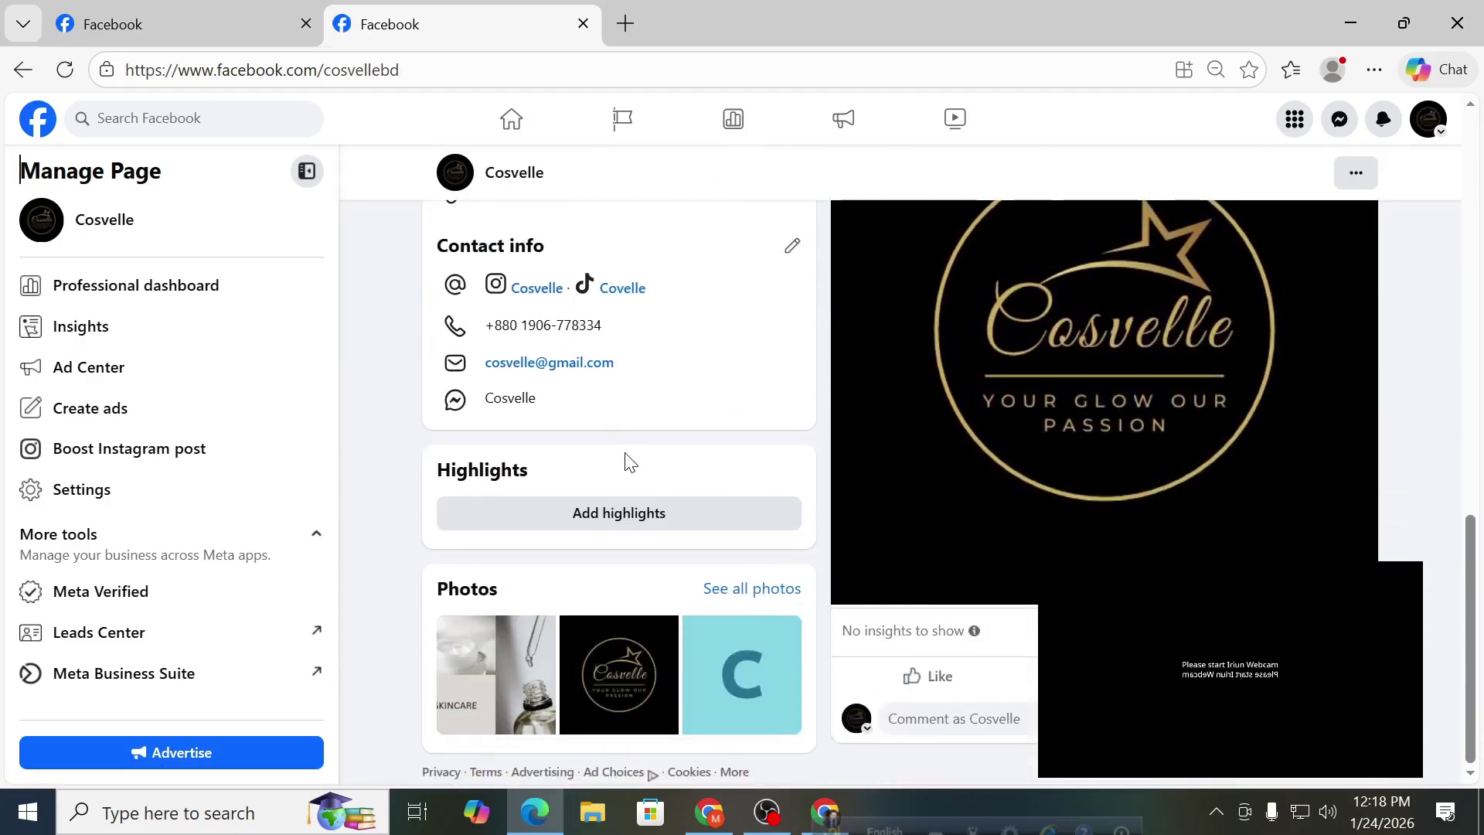
left_click(596, 523)
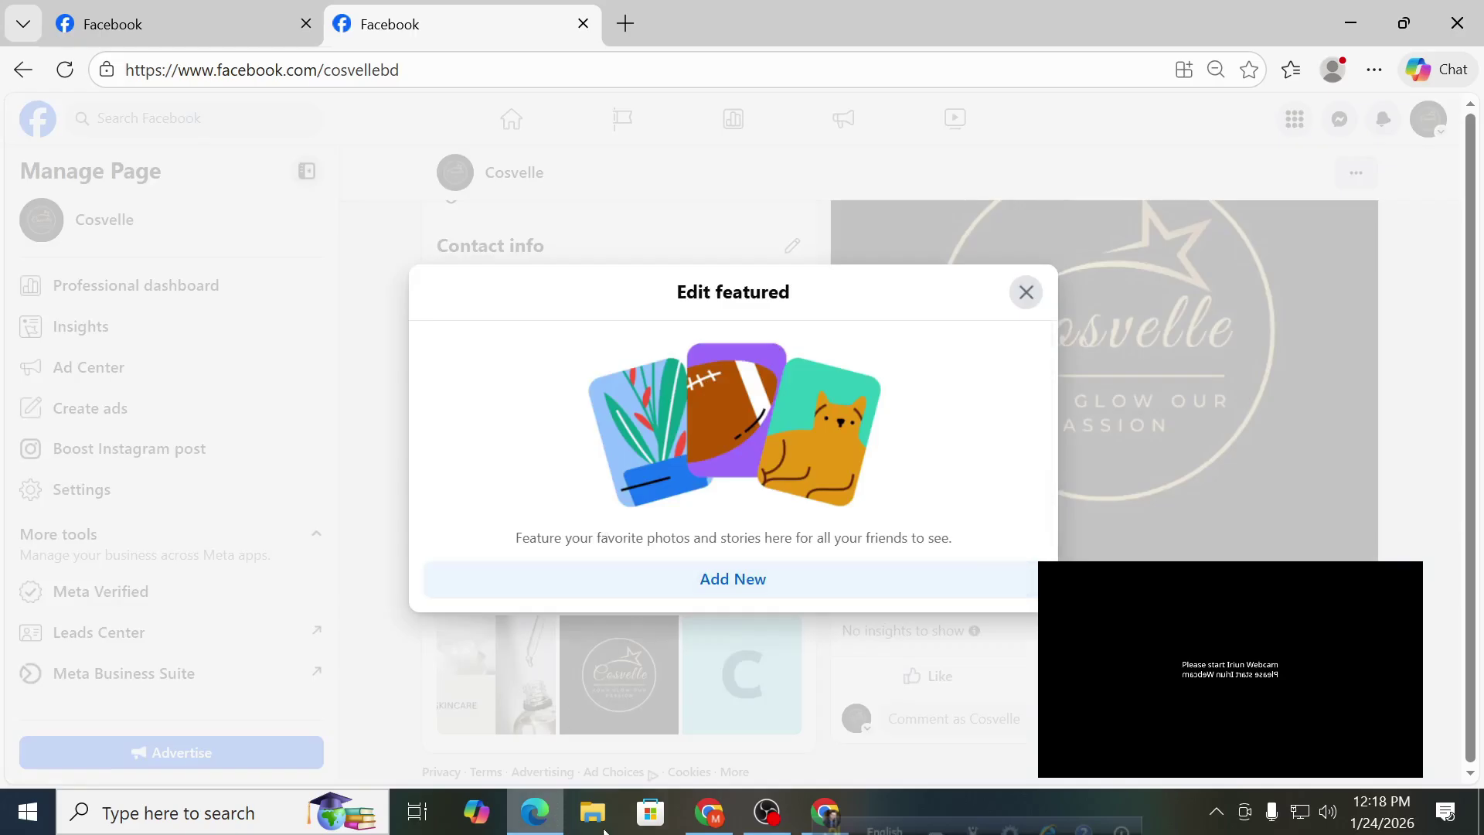
left_click(825, 811)
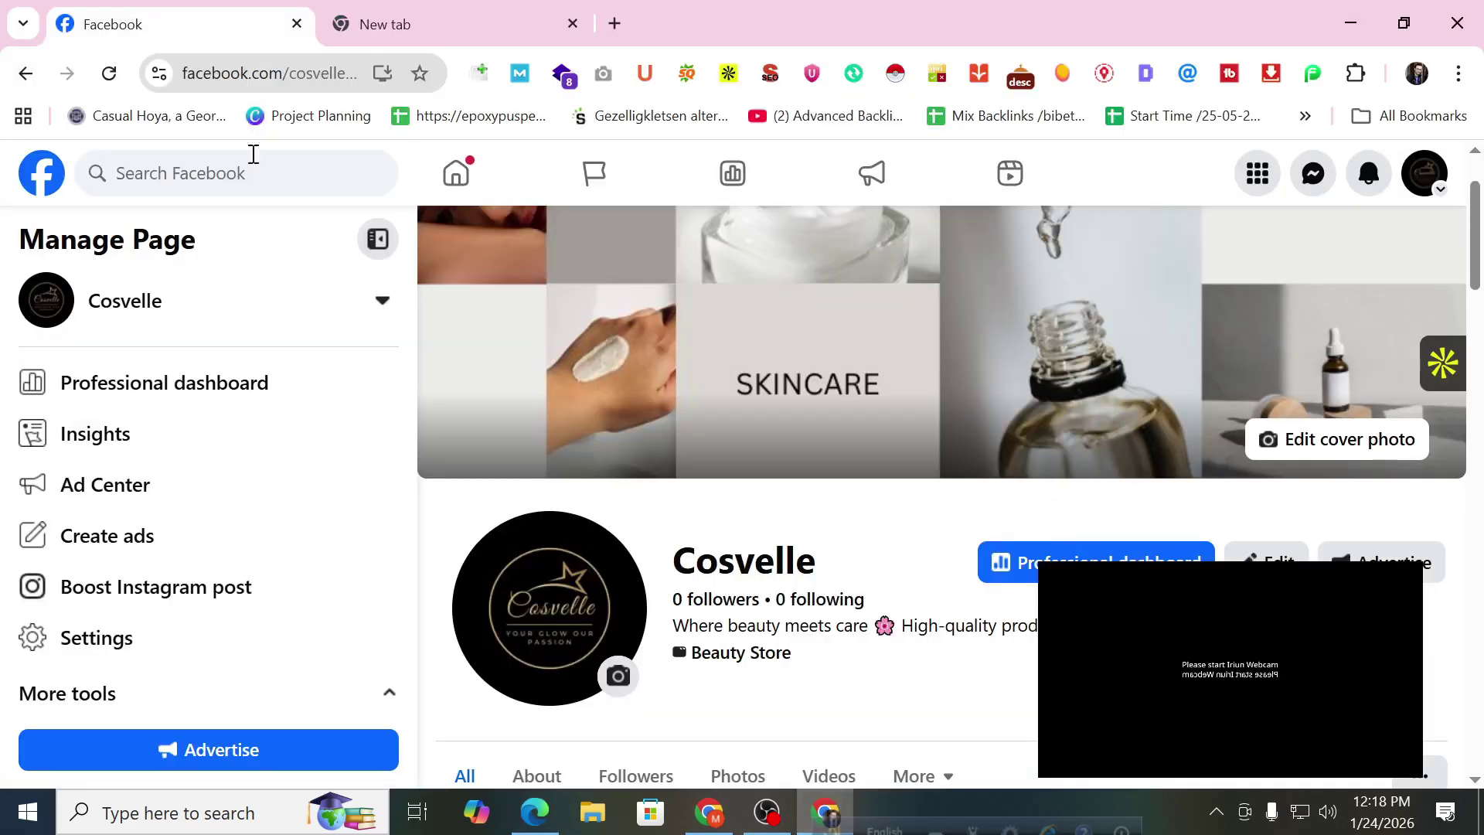
Search for 'projukjtir' and open the Projuktir Pathshala Institute page.
left_click(177, 175)
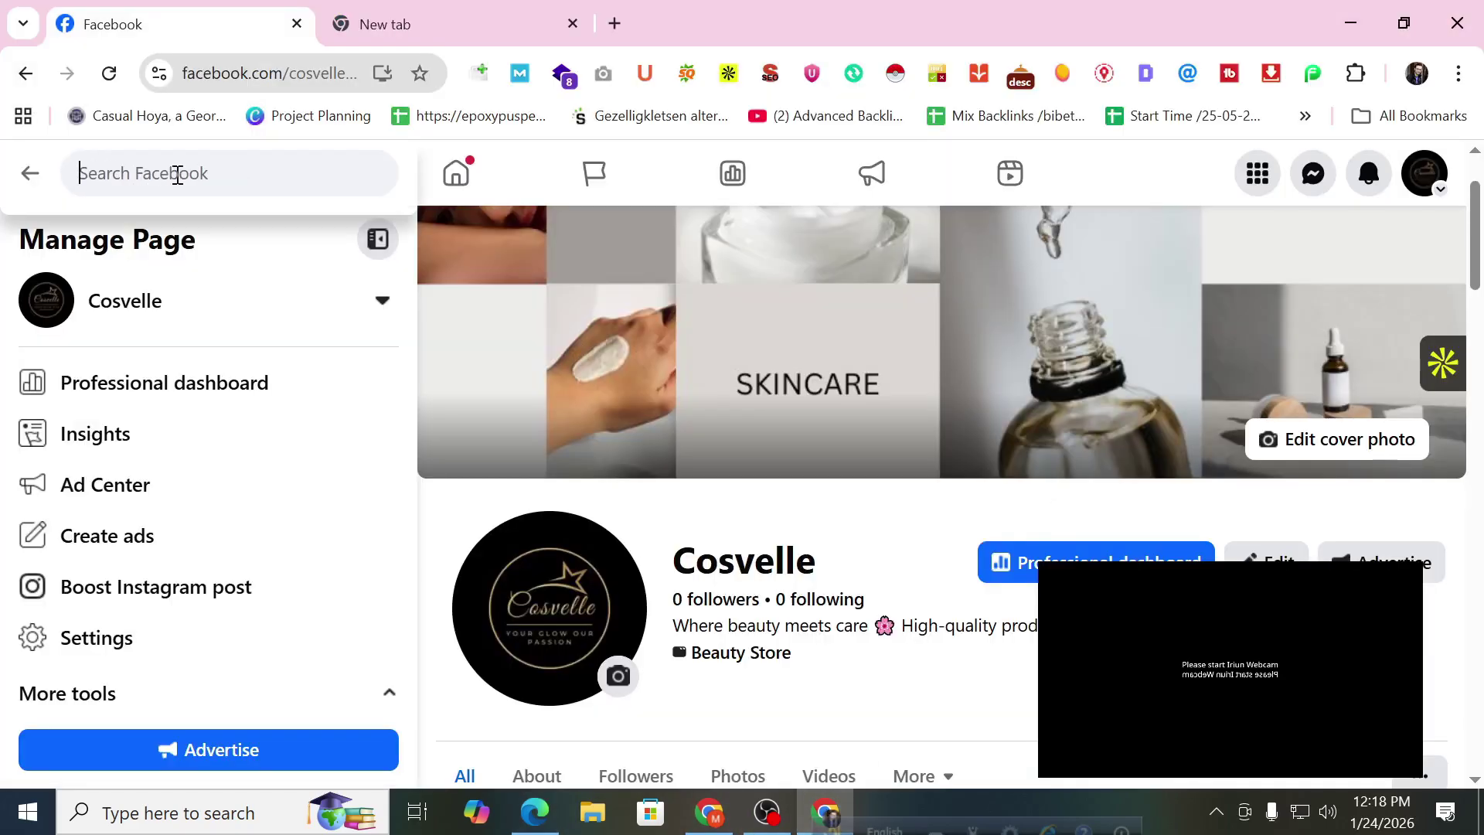
type("pro")
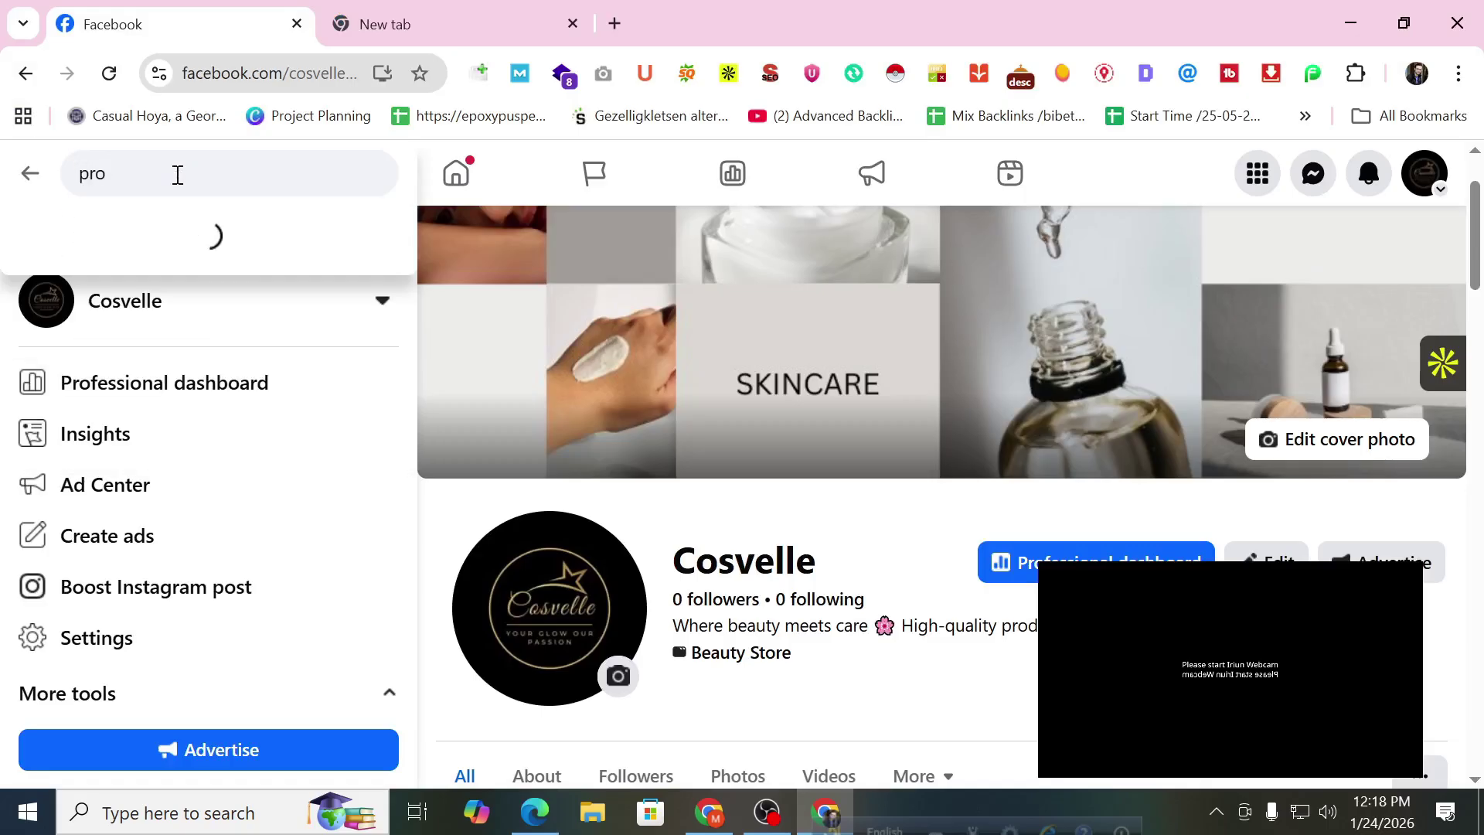
type("j")
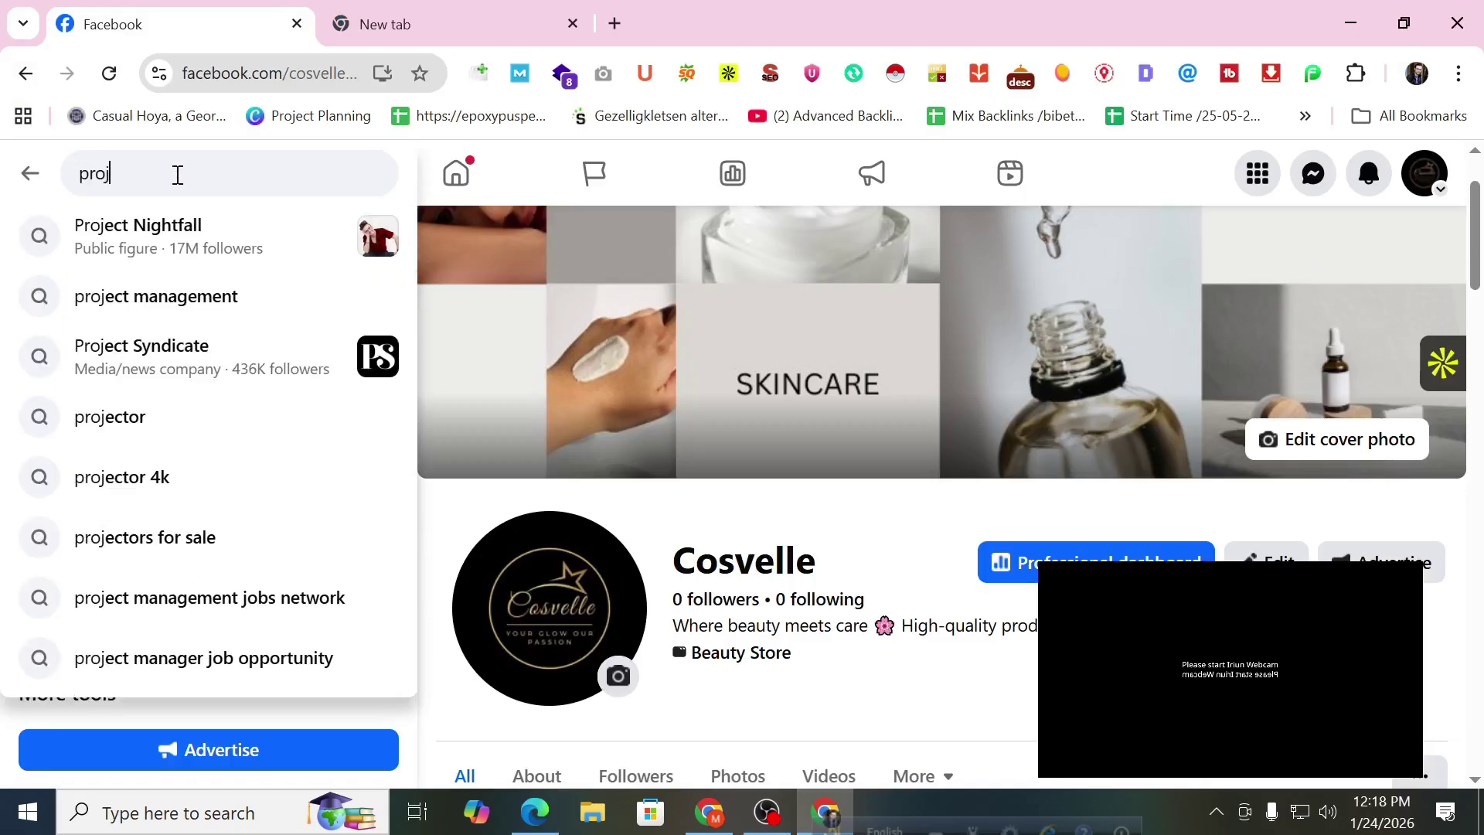
type("ukjtir pathshala institute")
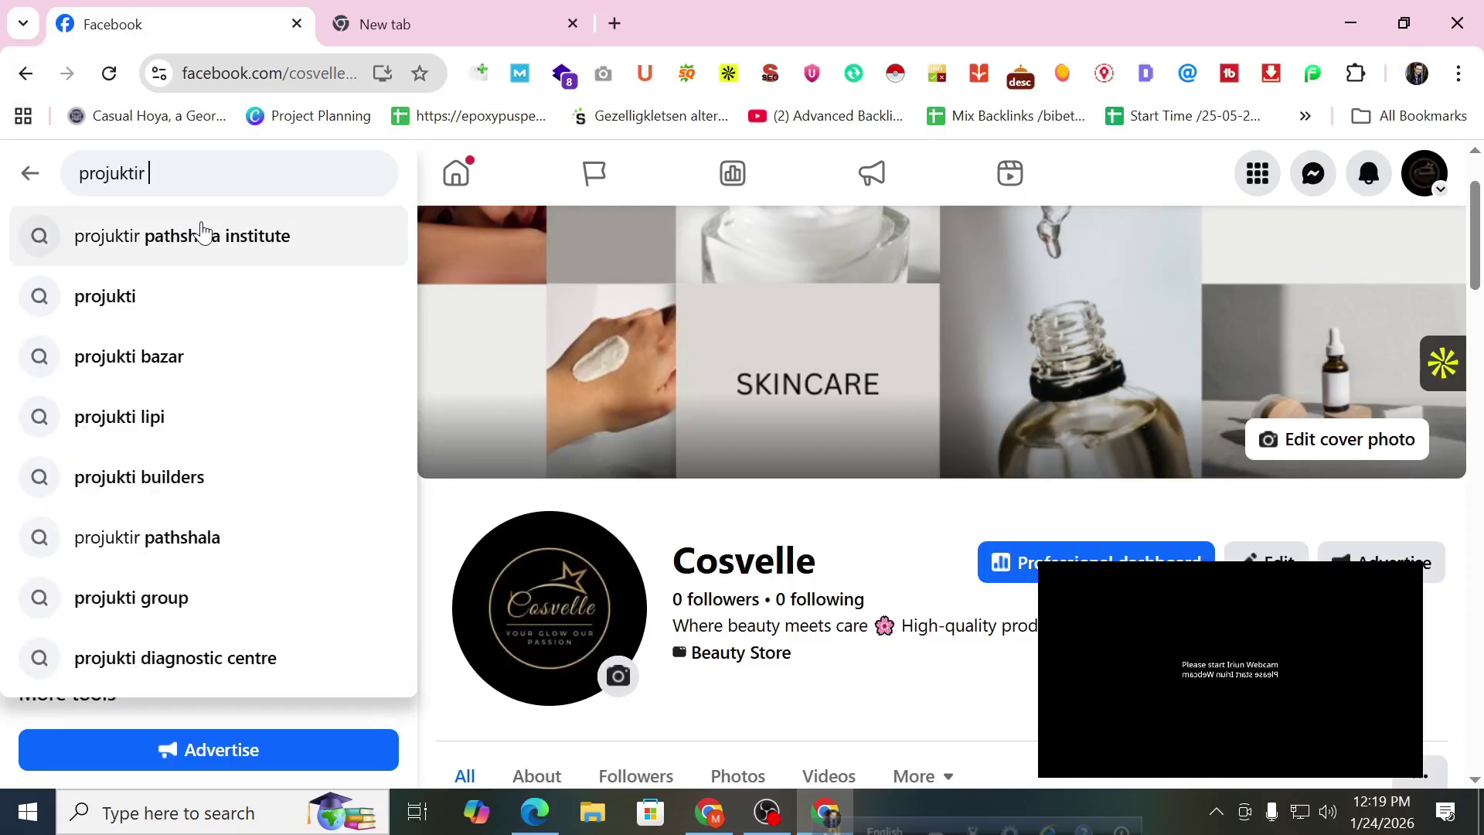
left_click(202, 235)
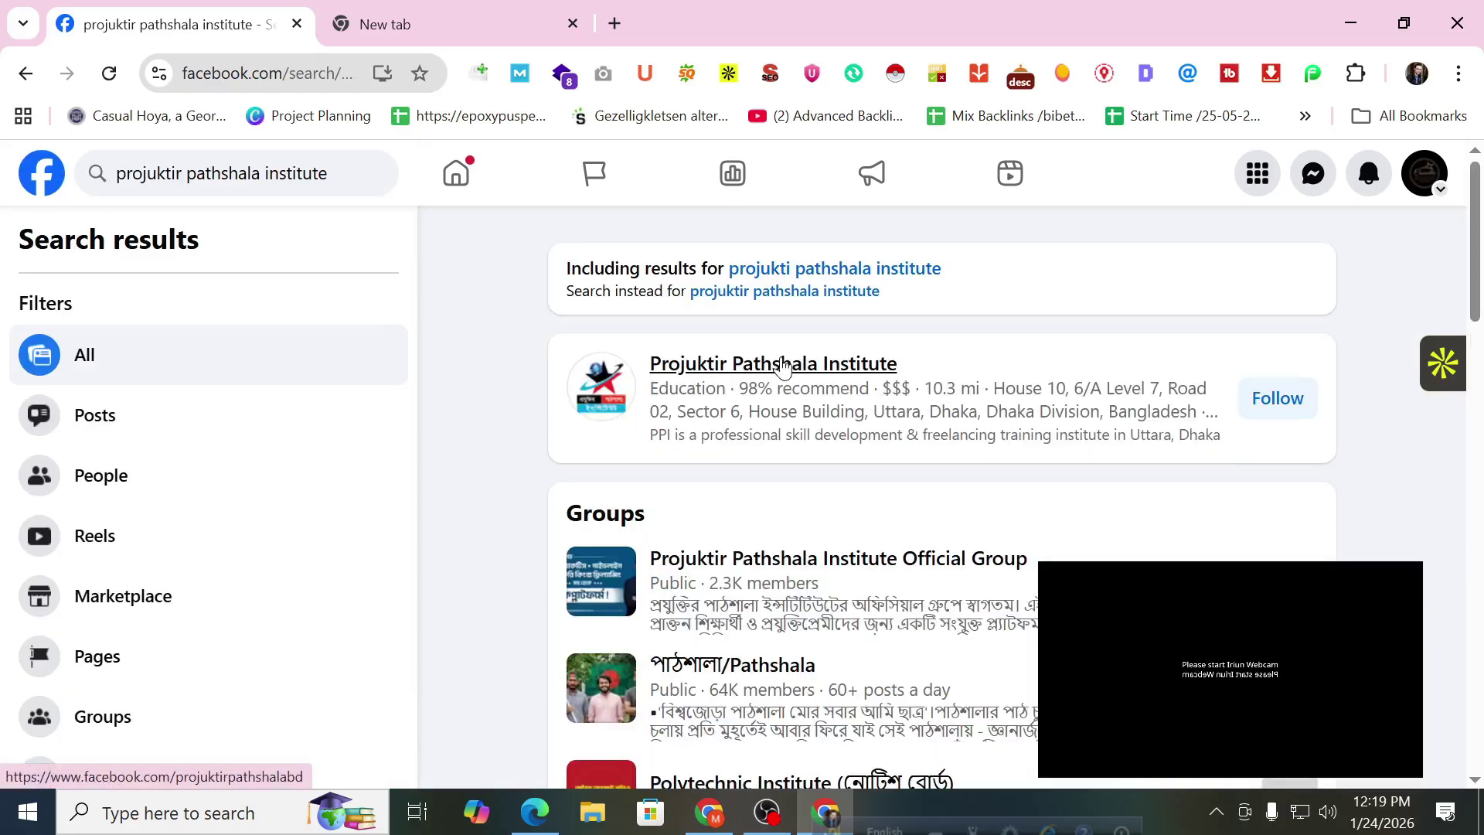
left_click(783, 363)
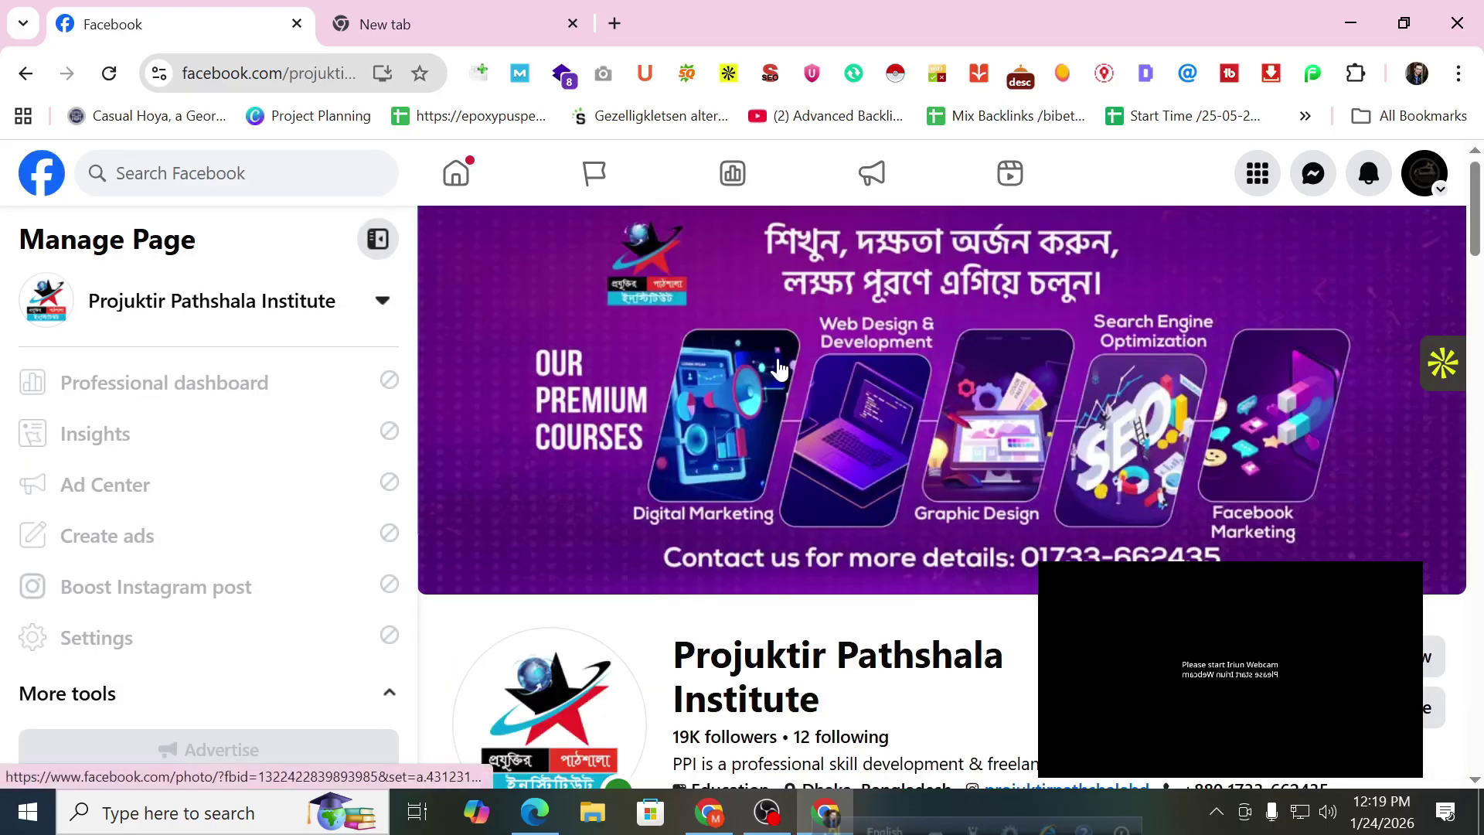
Browse the Featured carousel, opening and closing the January 19 post.
scroll(904, 474, "down", 10)
scroll(902, 477, "down", 12)
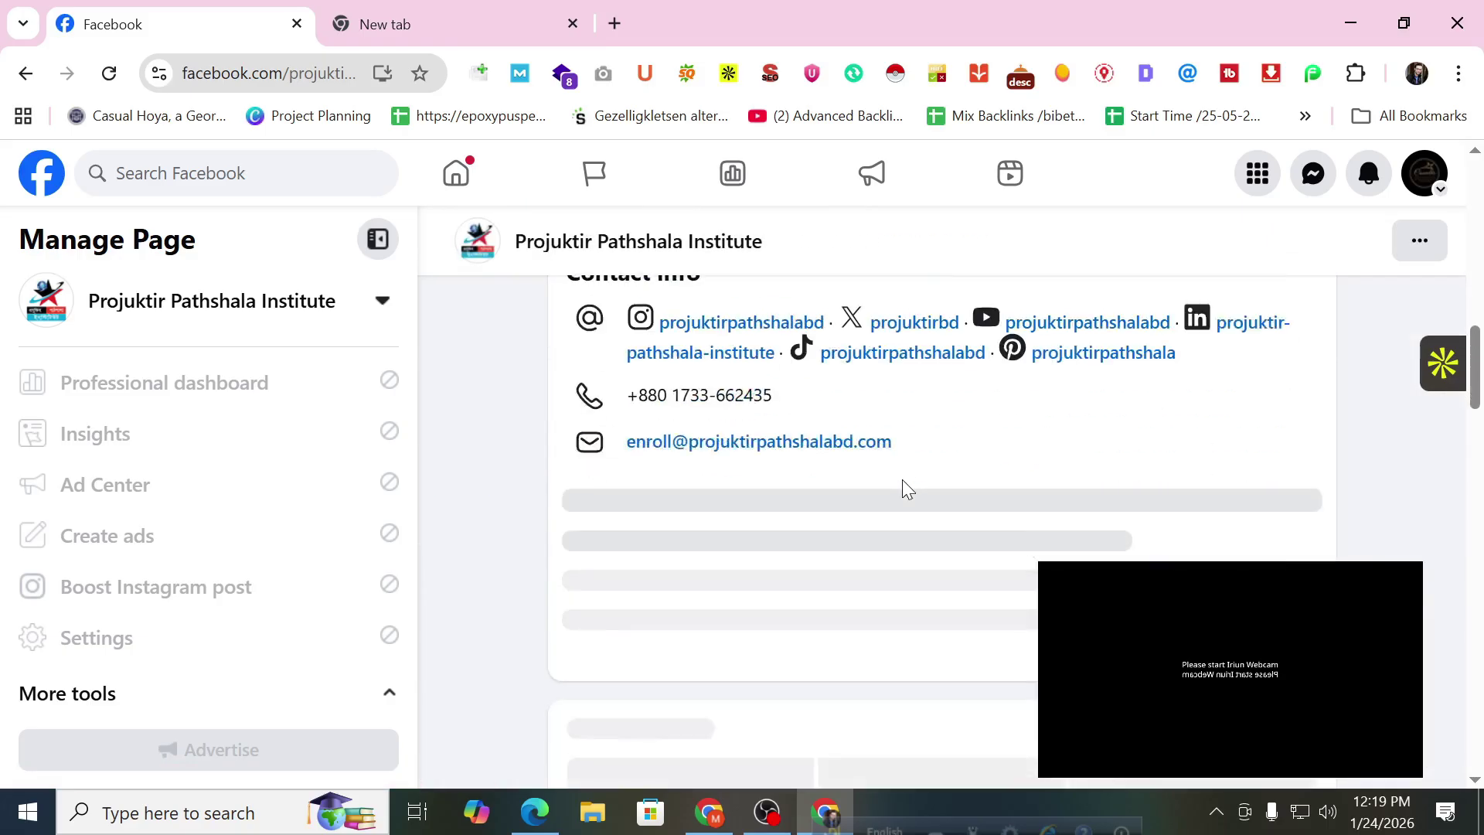
scroll(918, 514, "down", 12)
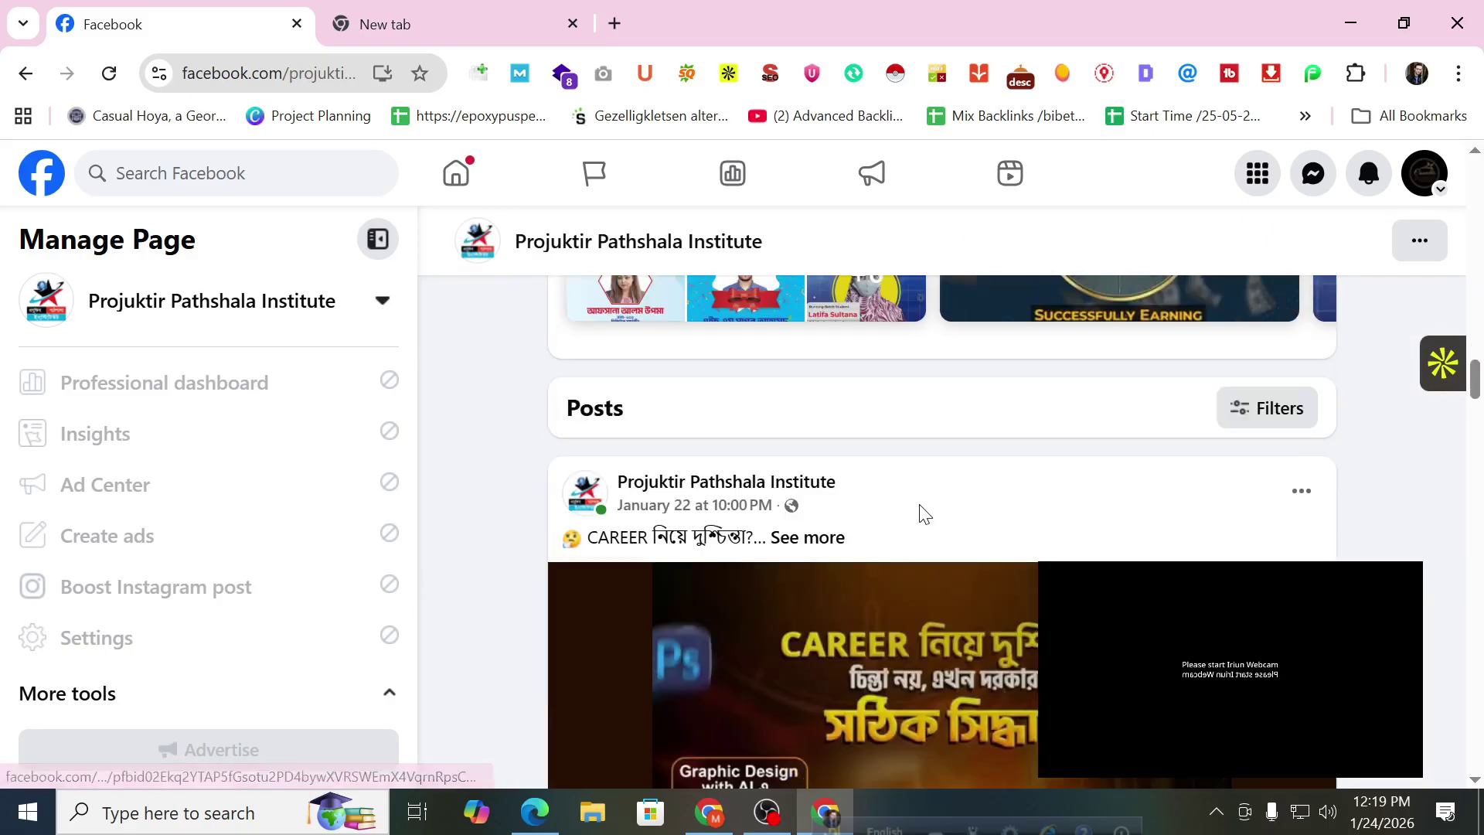
scroll(922, 516, "up", 6)
scroll(924, 515, "up", 3)
scroll(773, 517, "down", 3)
left_click_drag(567, 470, 664, 473)
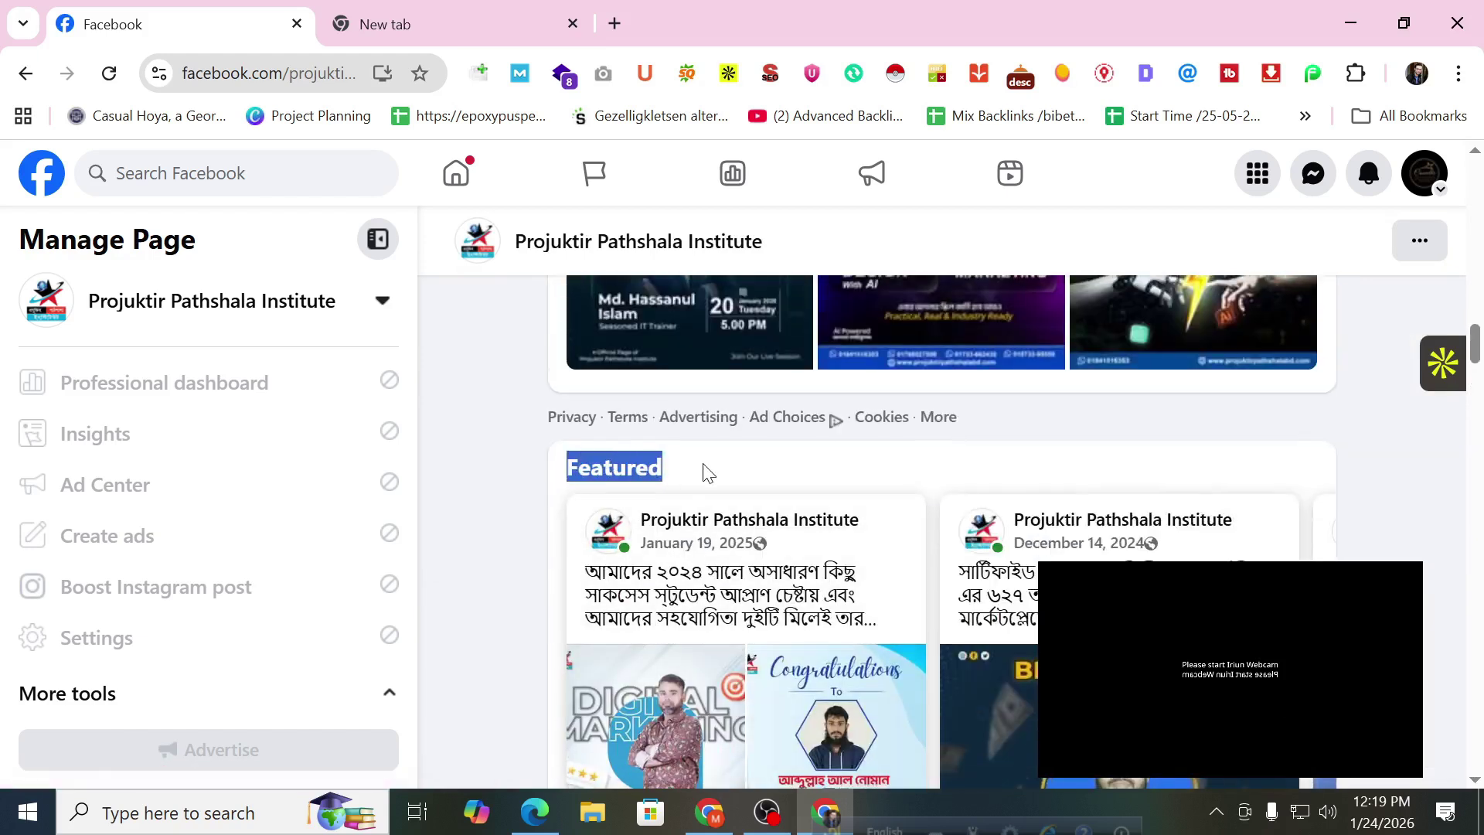
scroll(706, 467, "down", 3)
left_click(1293, 472)
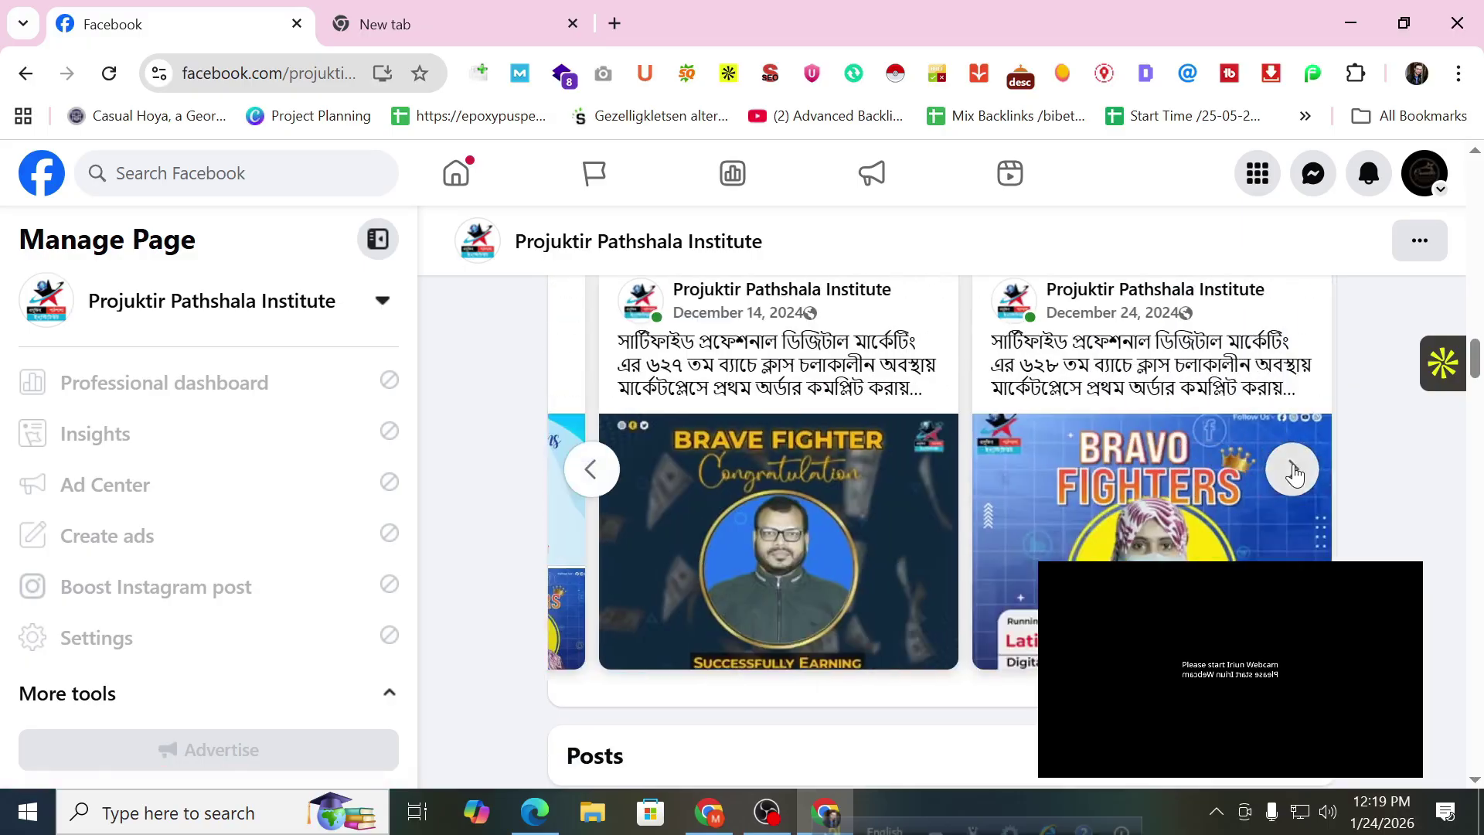
left_click(591, 469)
left_click(599, 484)
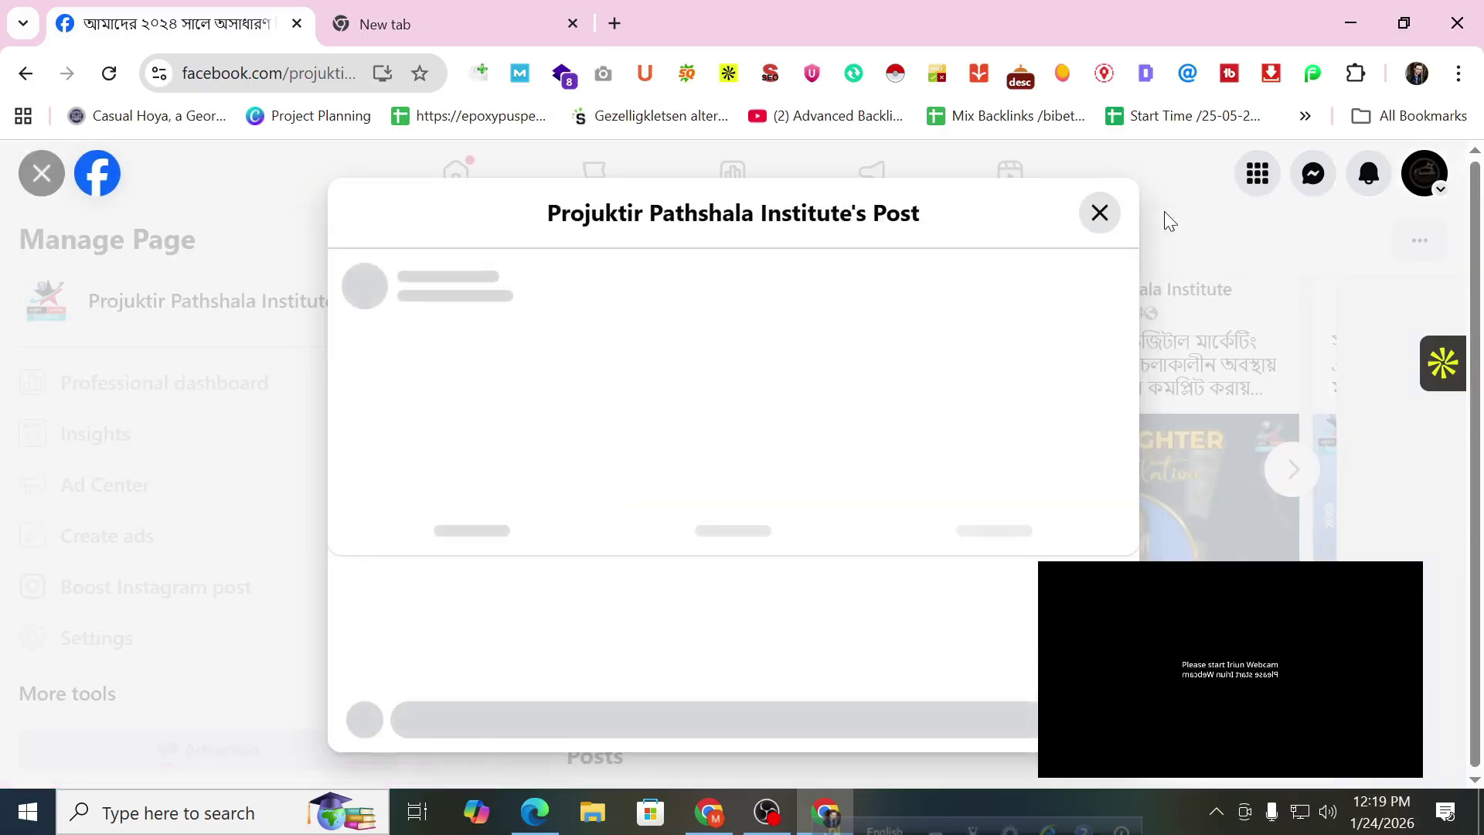
left_click(1106, 224)
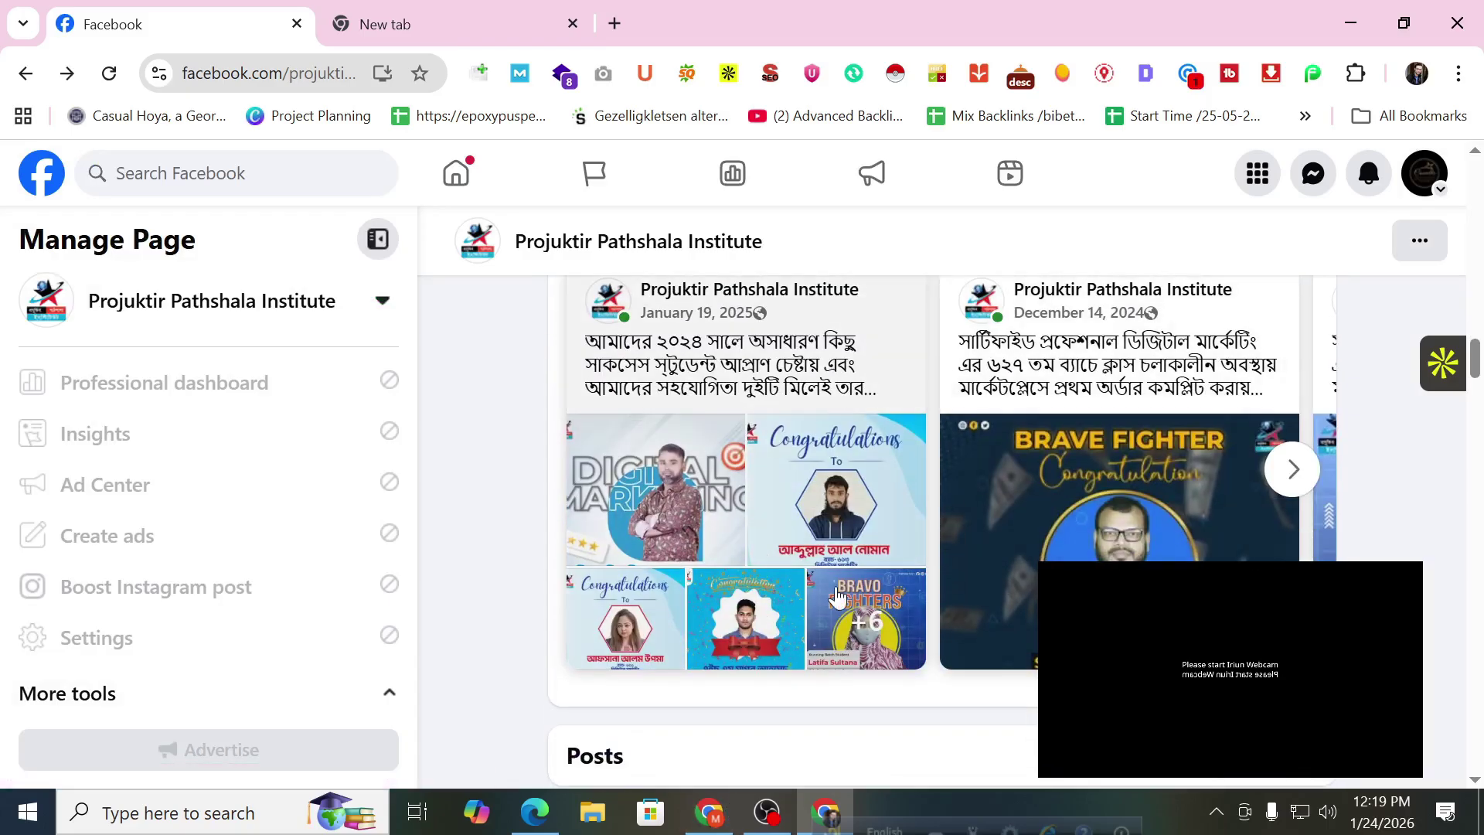
Close the Facebook tab and return to the window with Cosvelle's Edit featured dialog.
key("ctrl+w")
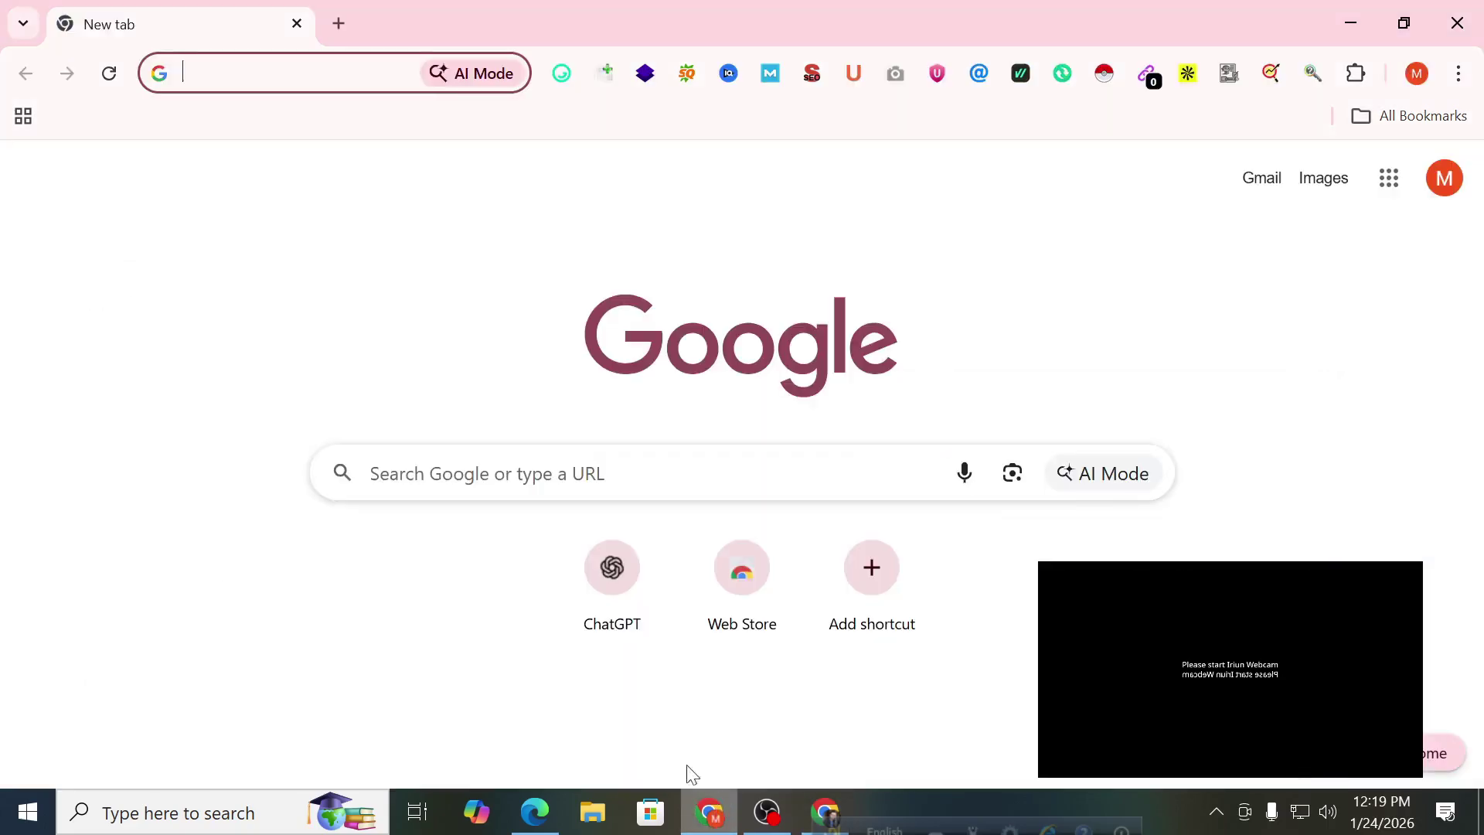
key("alt+Tab")
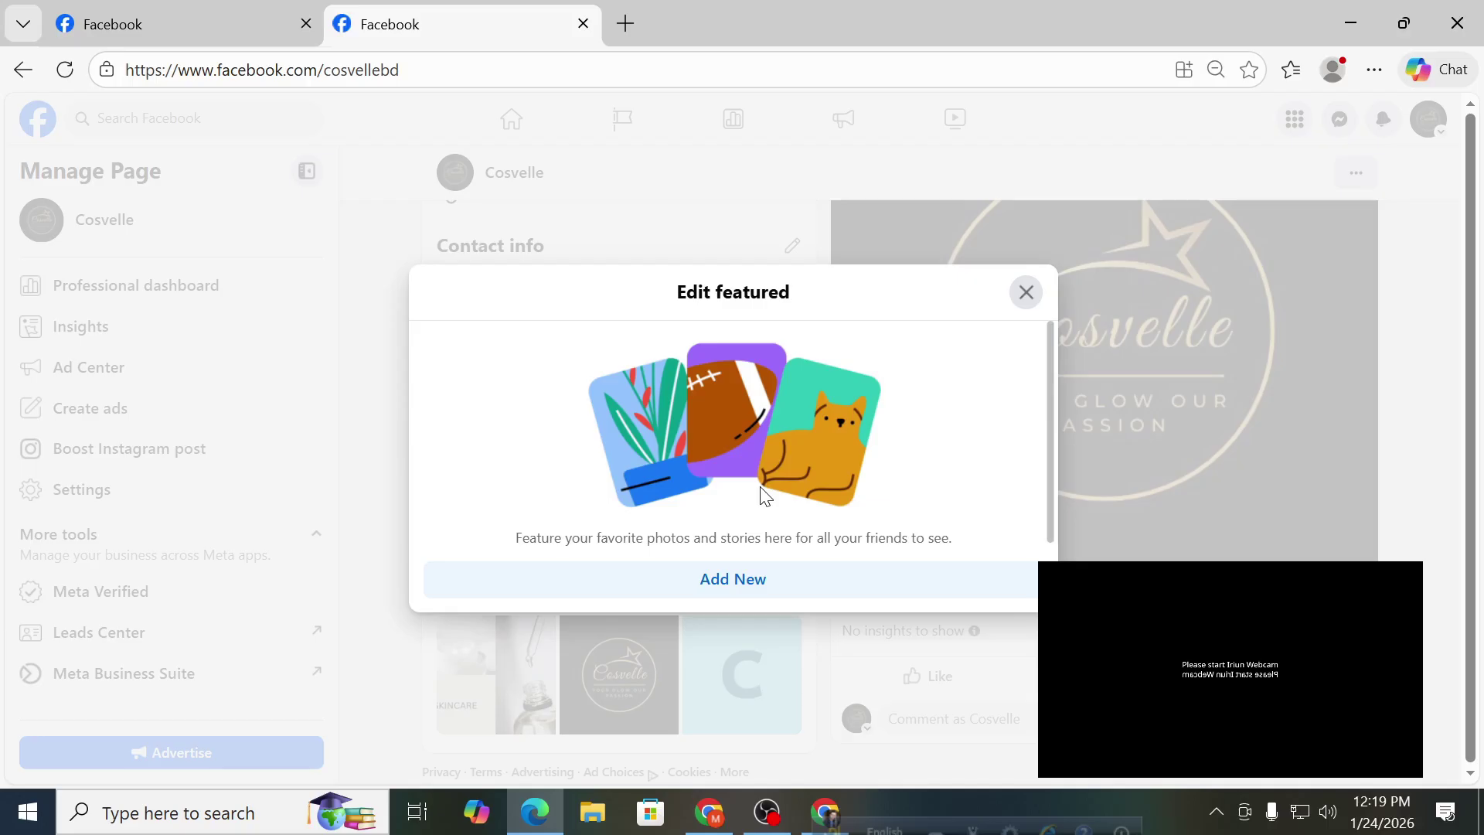
Start a new featured collection and upload the green-shirt image from Downloads.
left_click(761, 585)
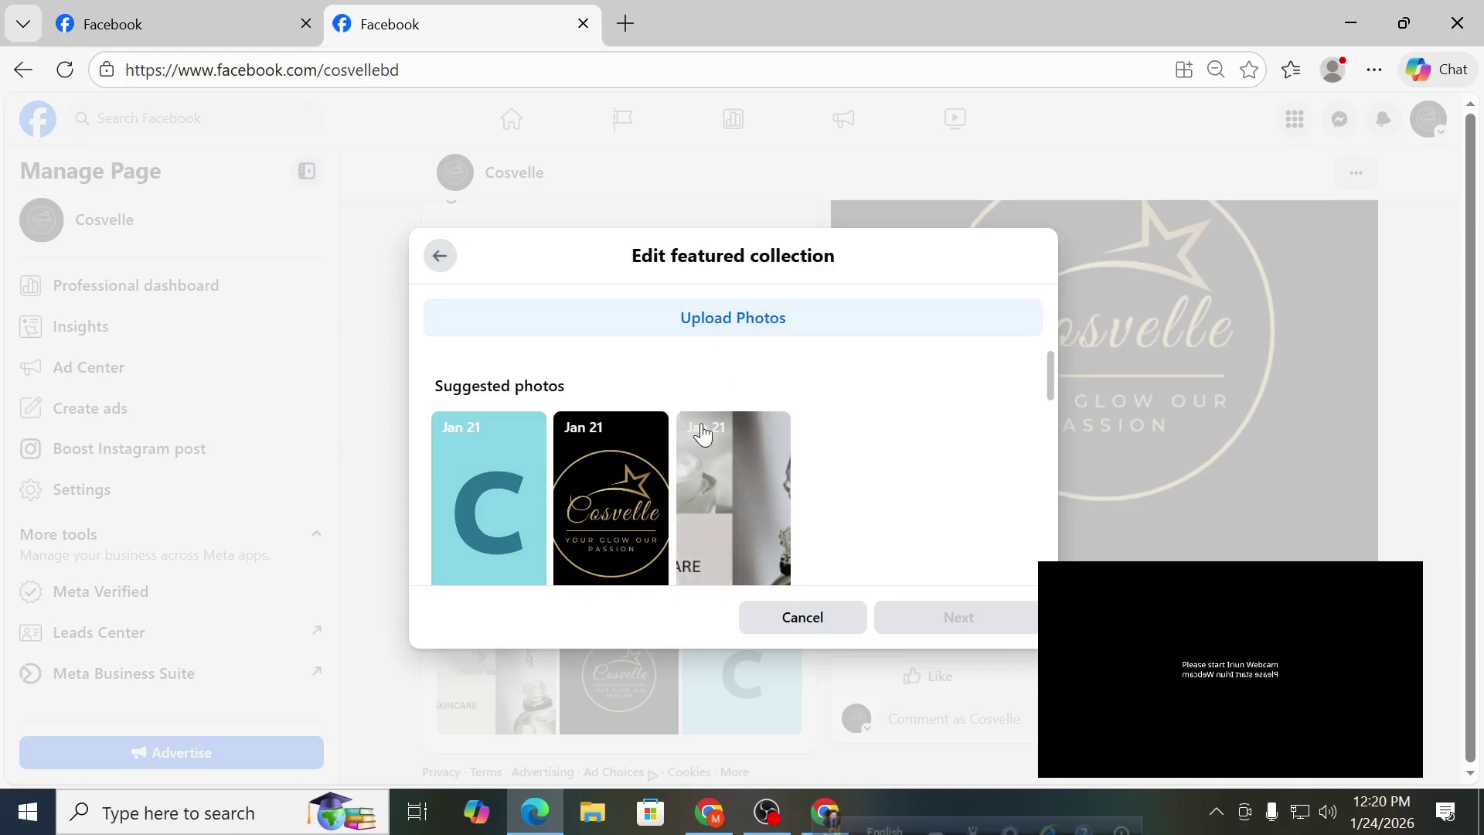
scroll(701, 435, "down", 3)
scroll(702, 433, "up", 3)
left_click(728, 317)
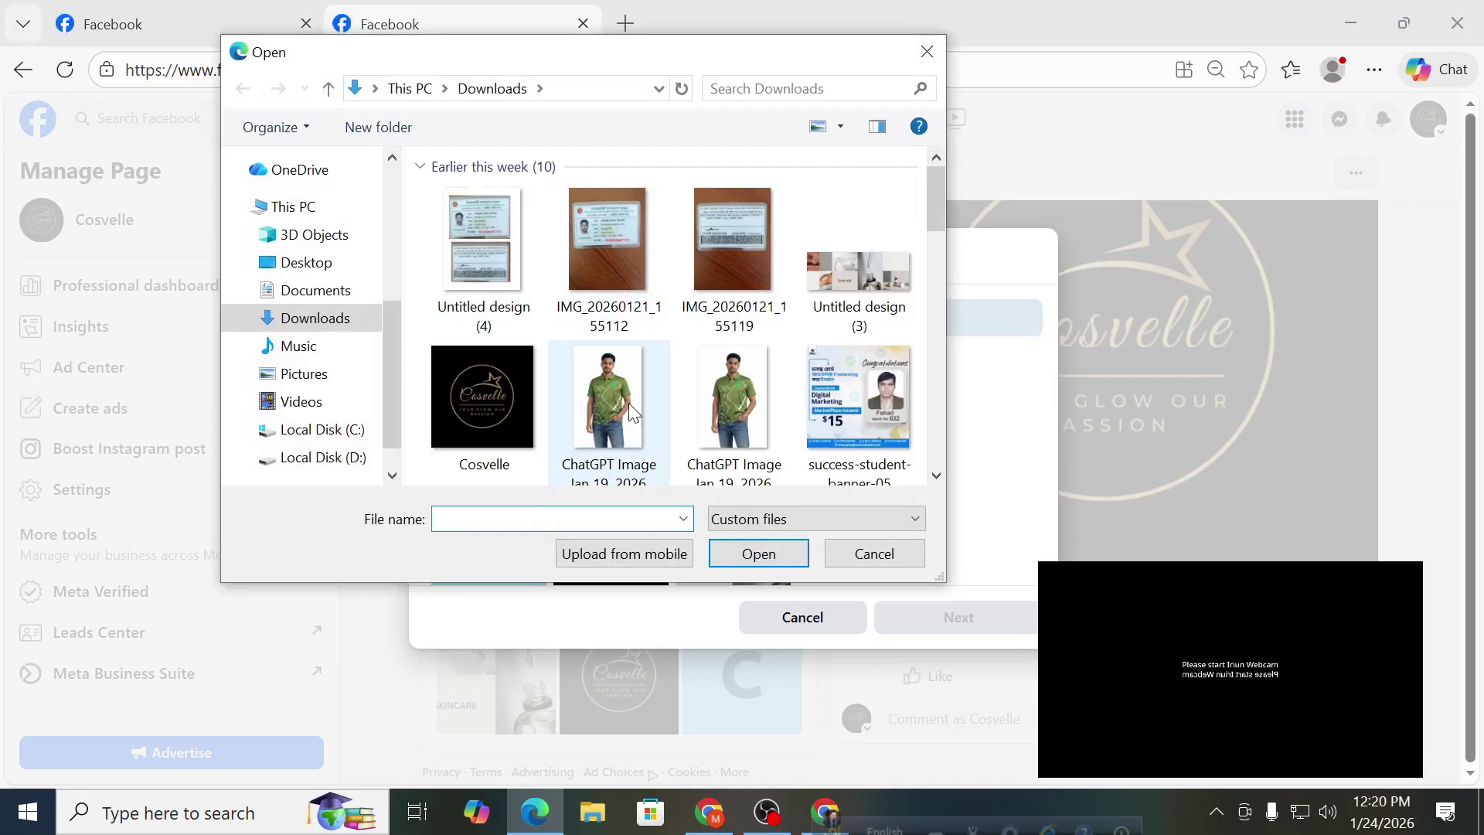
left_click(622, 397)
left_click(738, 554)
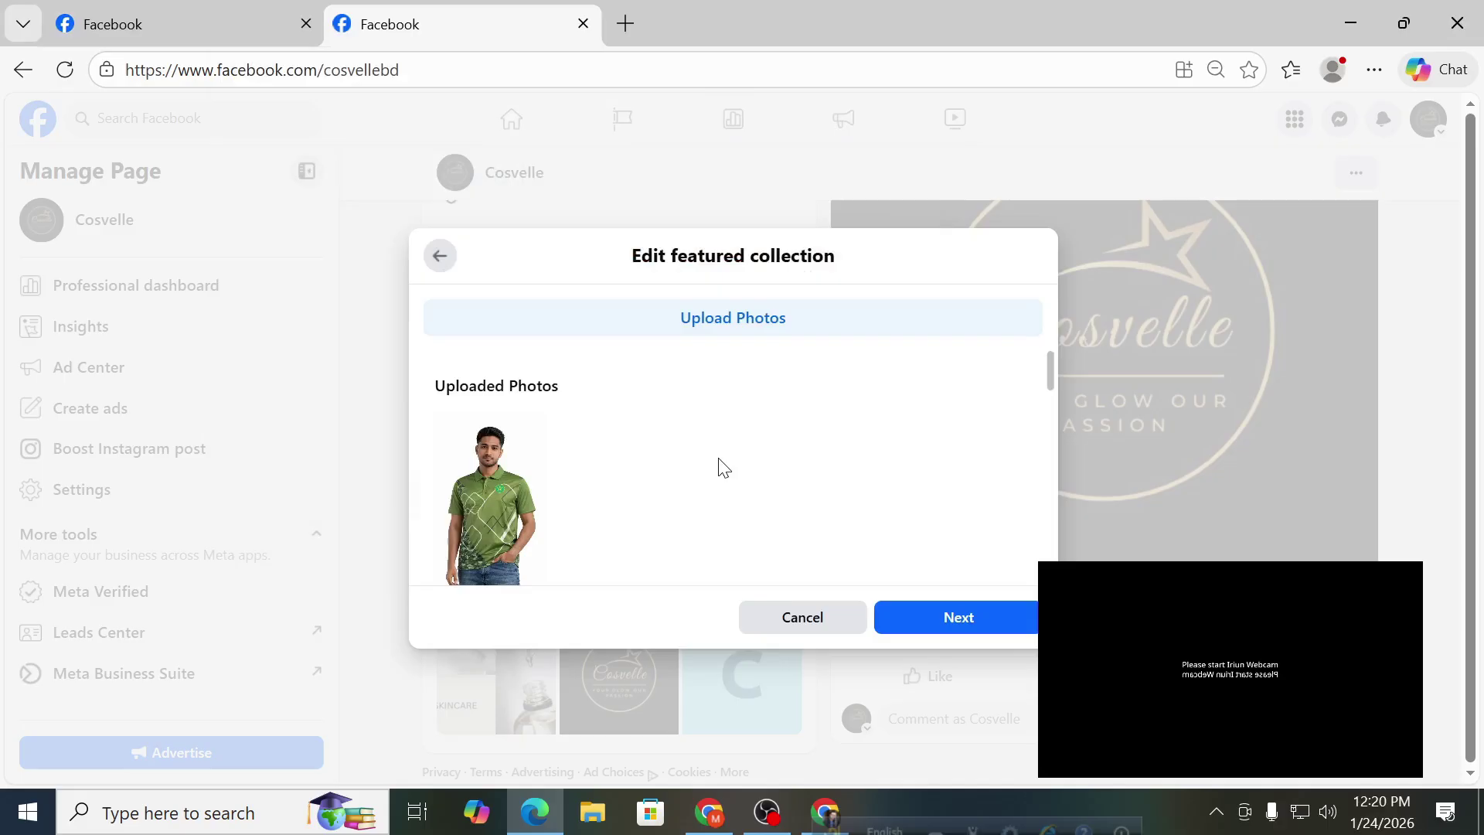
Add the teal C and black Cosvelle logo photos to the collection.
scroll(723, 467, "down", 2)
scroll(706, 467, "up", 2)
scroll(541, 503, "down", 3)
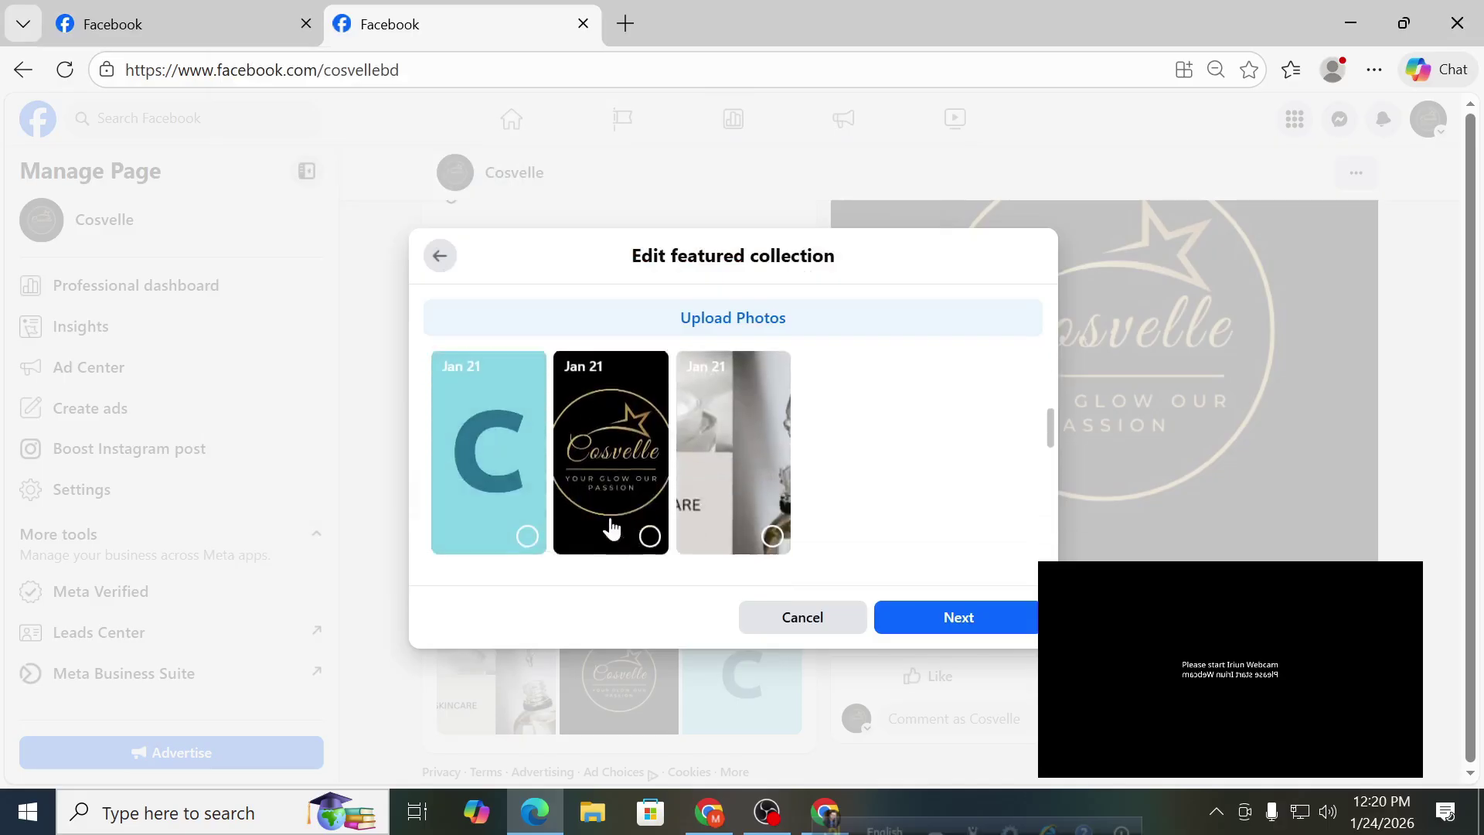
scroll(610, 529, "down", 2)
scroll(556, 514, "up", 2)
left_click(528, 524)
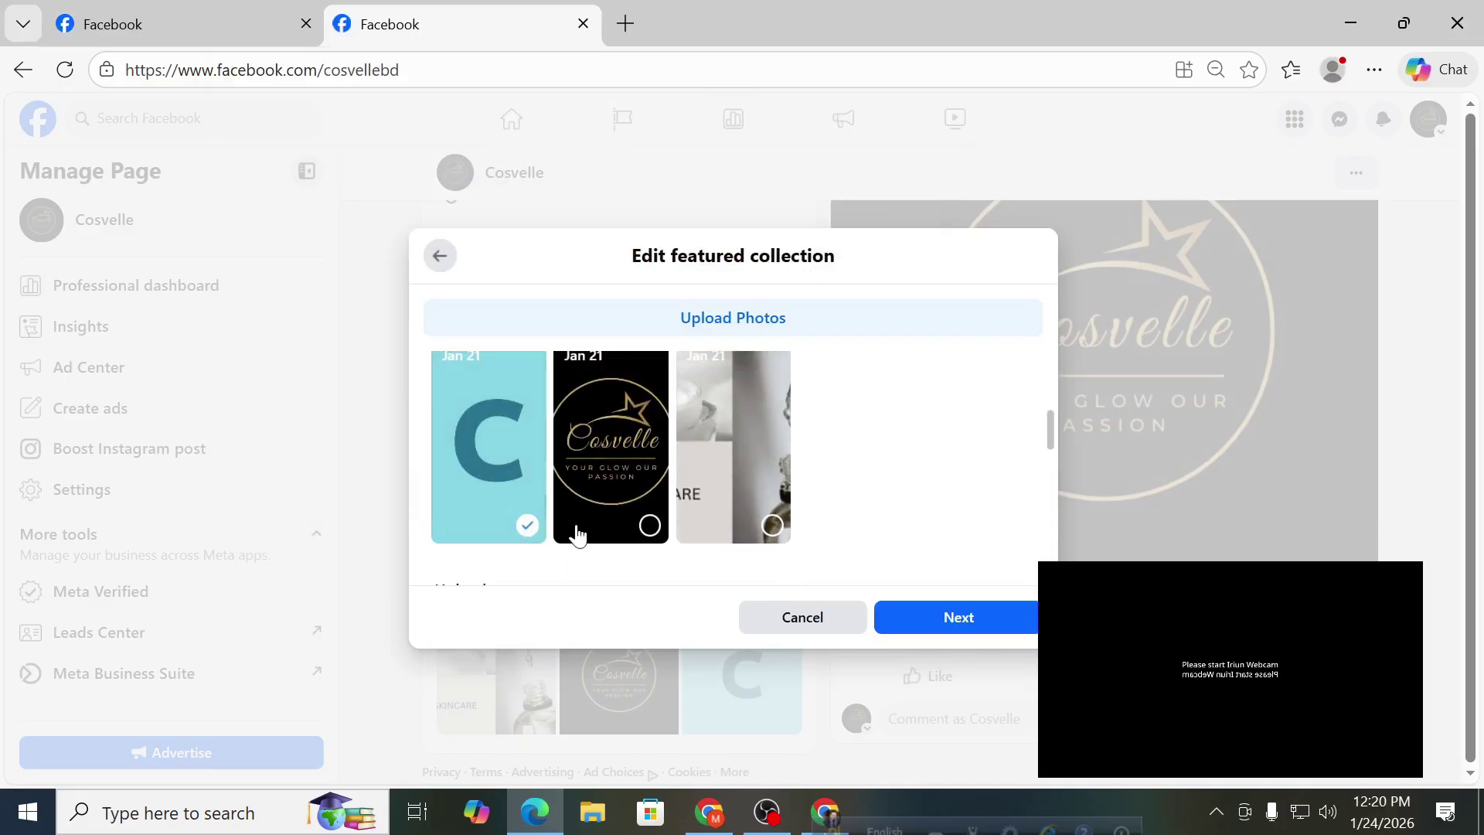
left_click(650, 526)
left_click(916, 632)
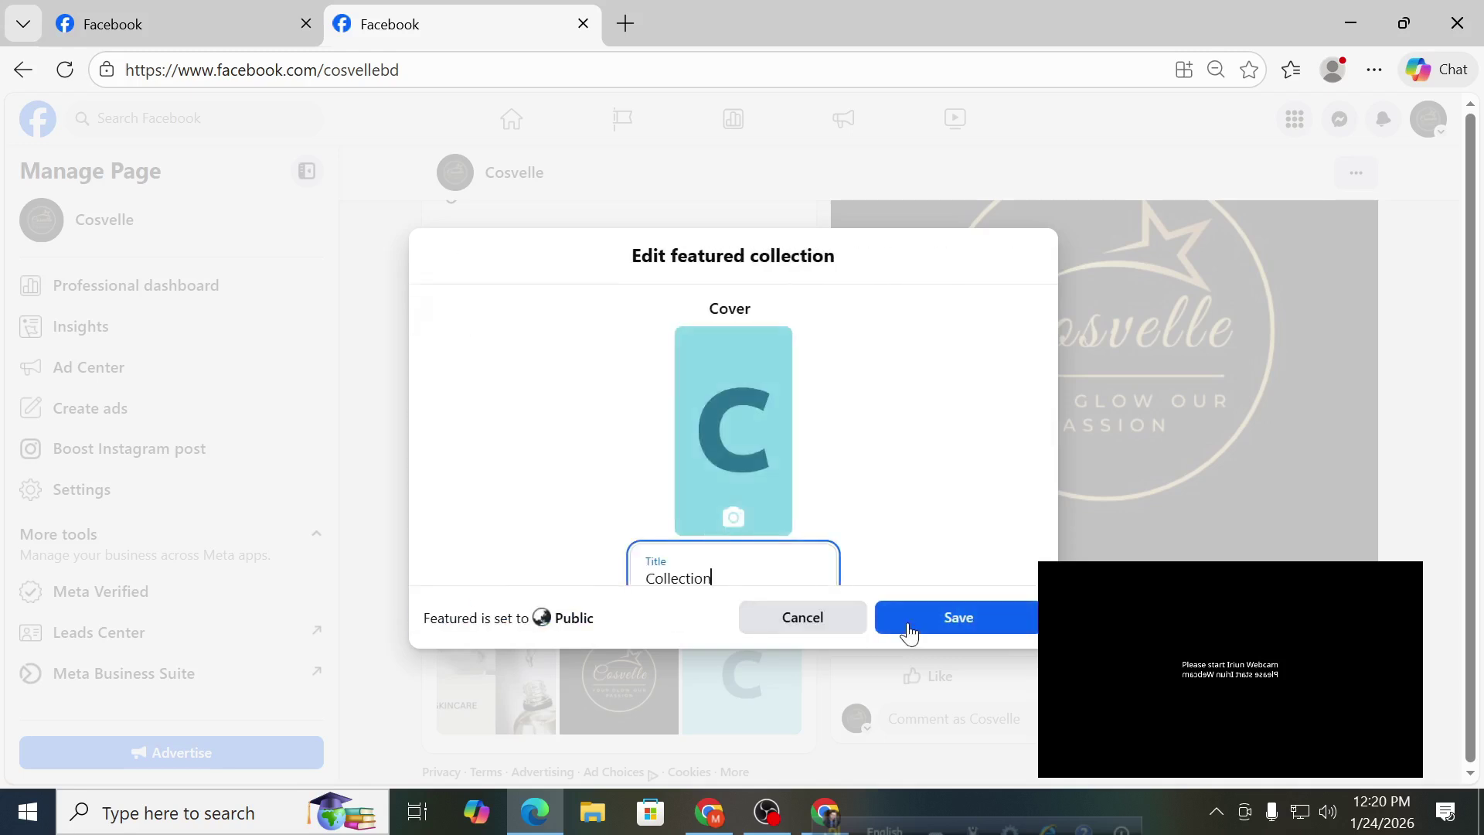
Look over the C-logo cover and Collection title, then cancel and discard the changes.
scroll(800, 480, "down", 2)
left_click_drag(743, 469, 623, 462)
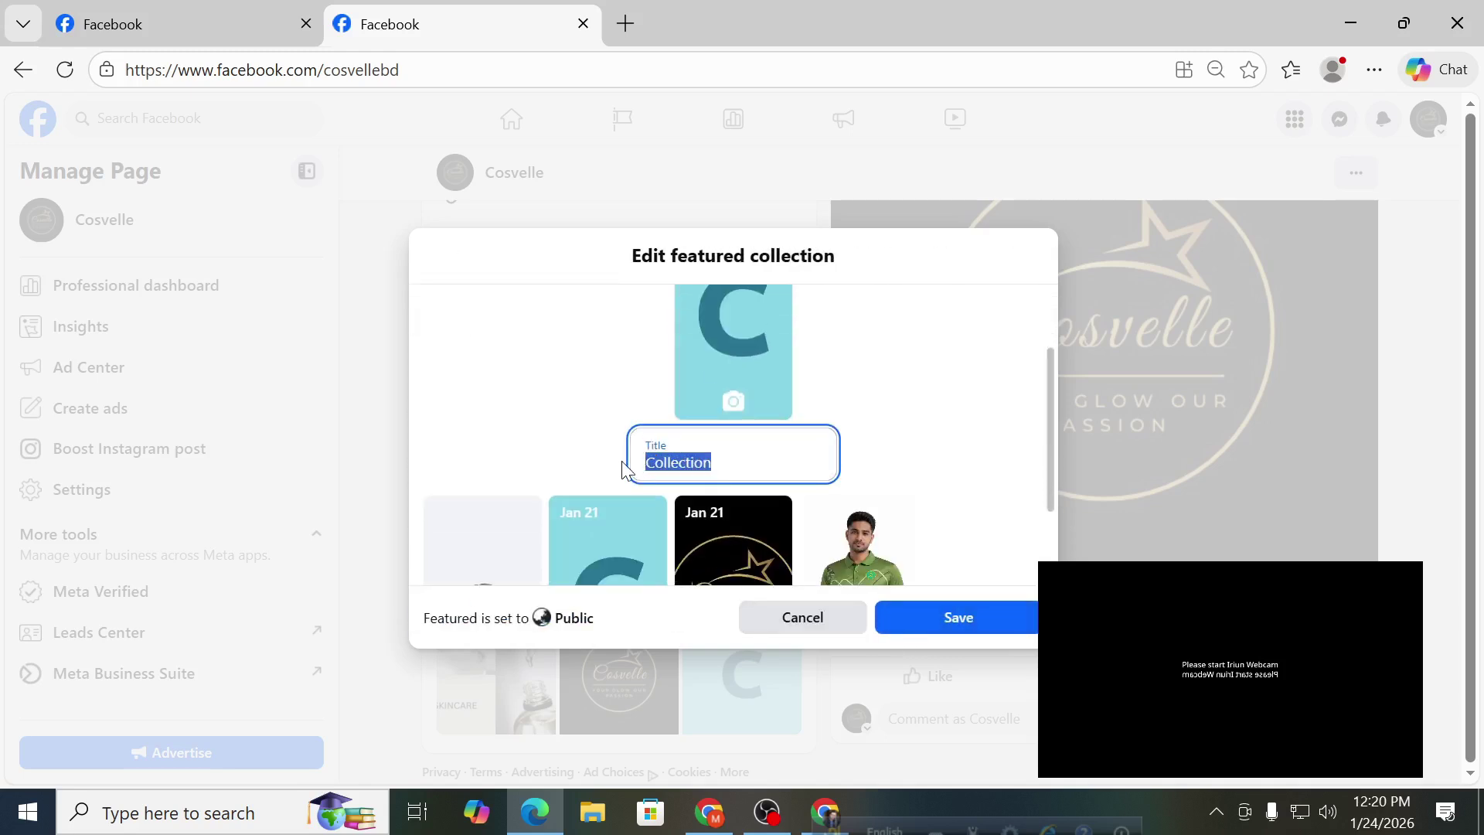
scroll(812, 444, "down", 2)
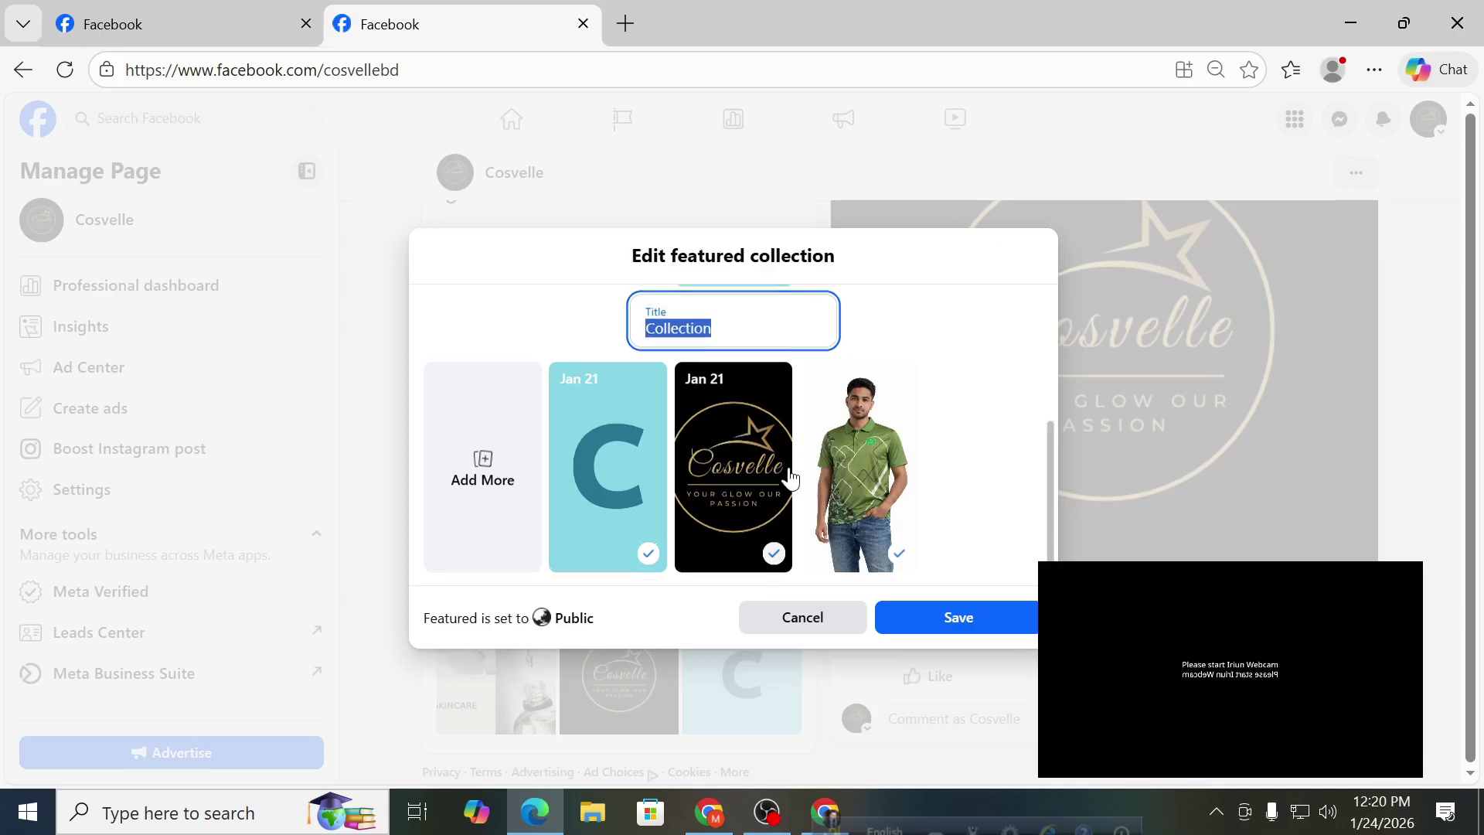
scroll(792, 479, "up", 3)
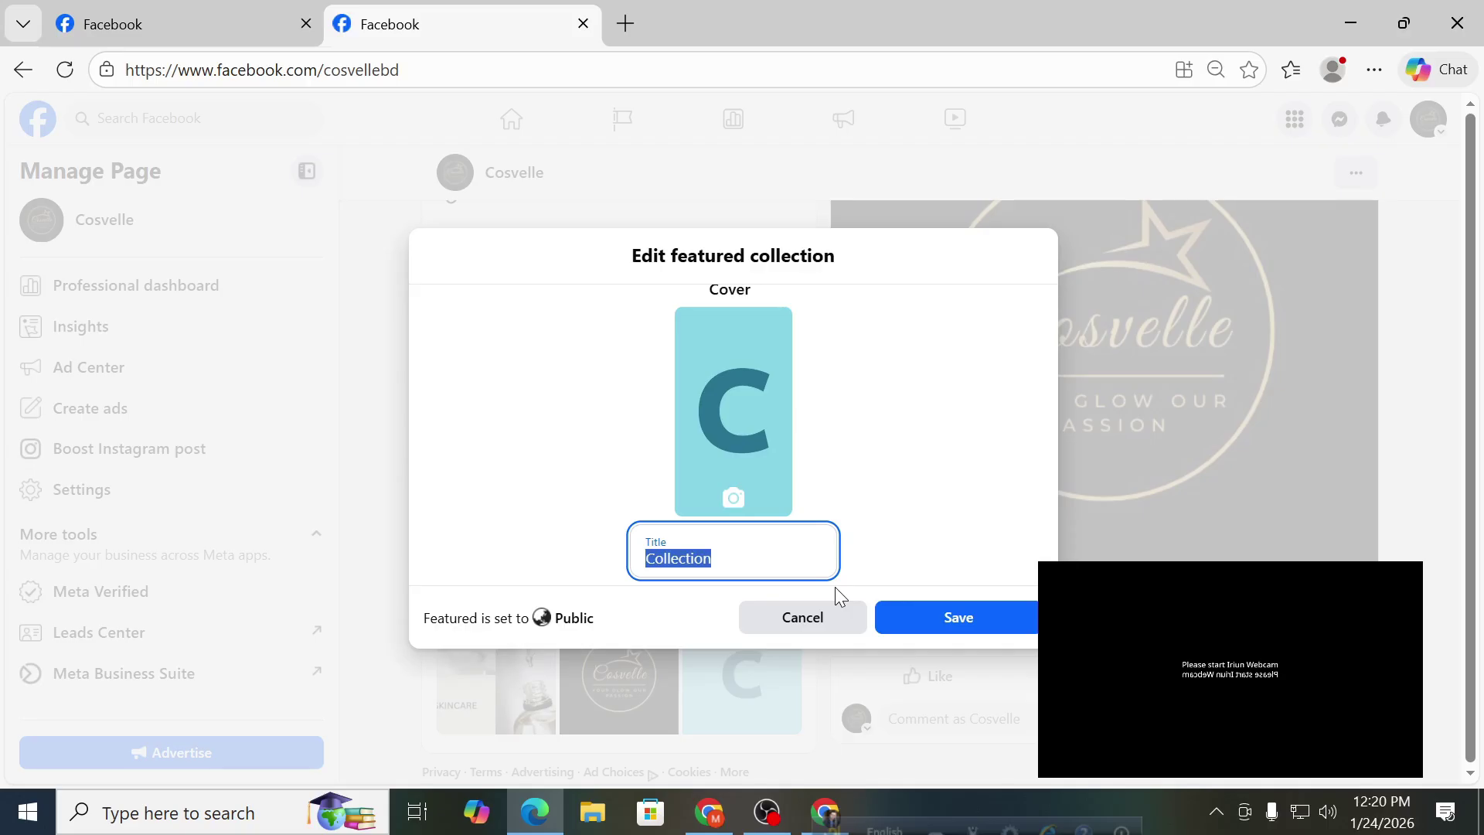
left_click(823, 618)
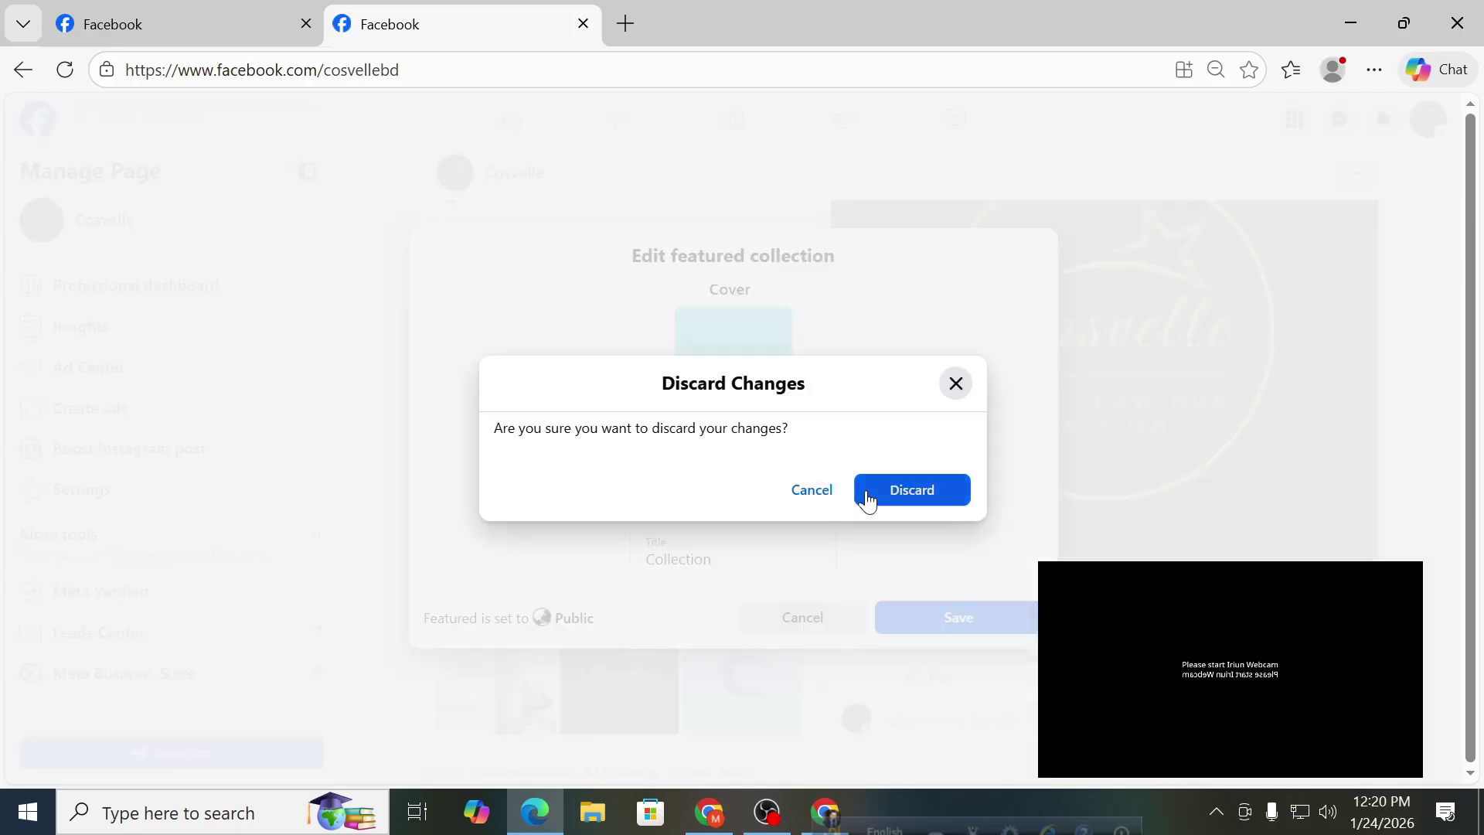
left_click(867, 499)
Close the Edit featured dialog and scroll through Cosvelle's About section.
left_click(1026, 293)
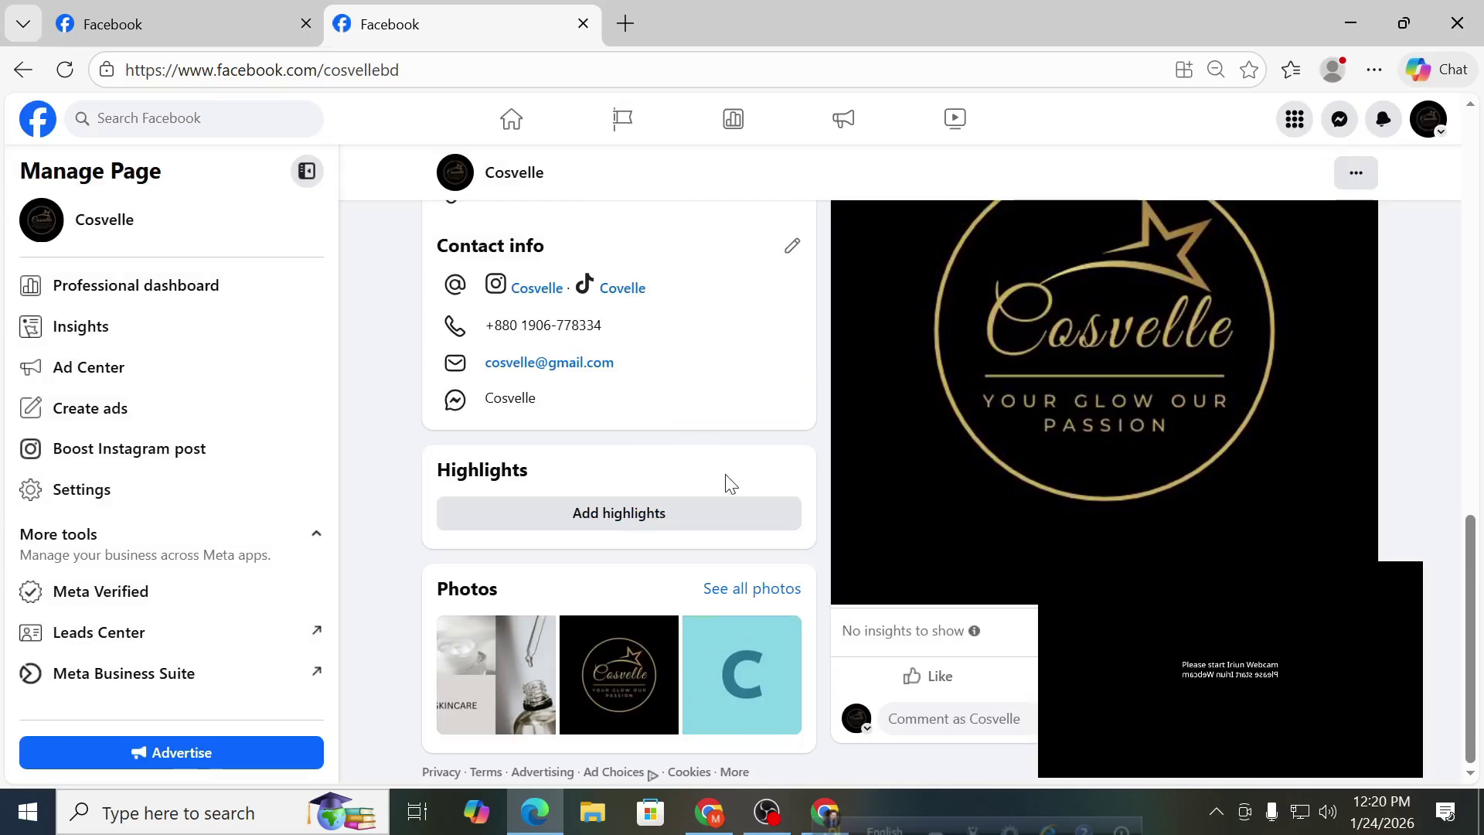
scroll(731, 483, "up", 10)
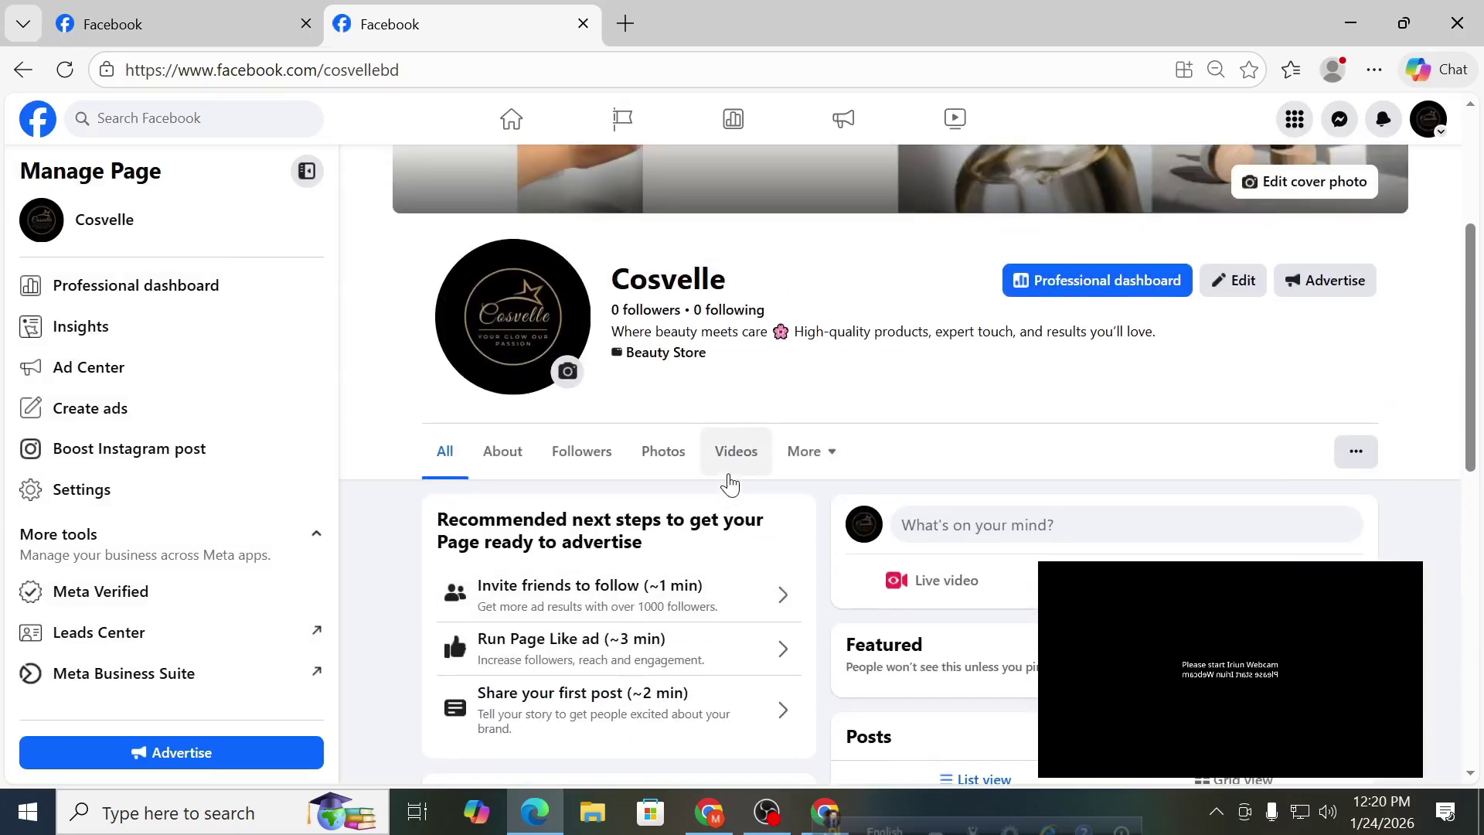
left_click(499, 454)
scroll(510, 464, "down", 2)
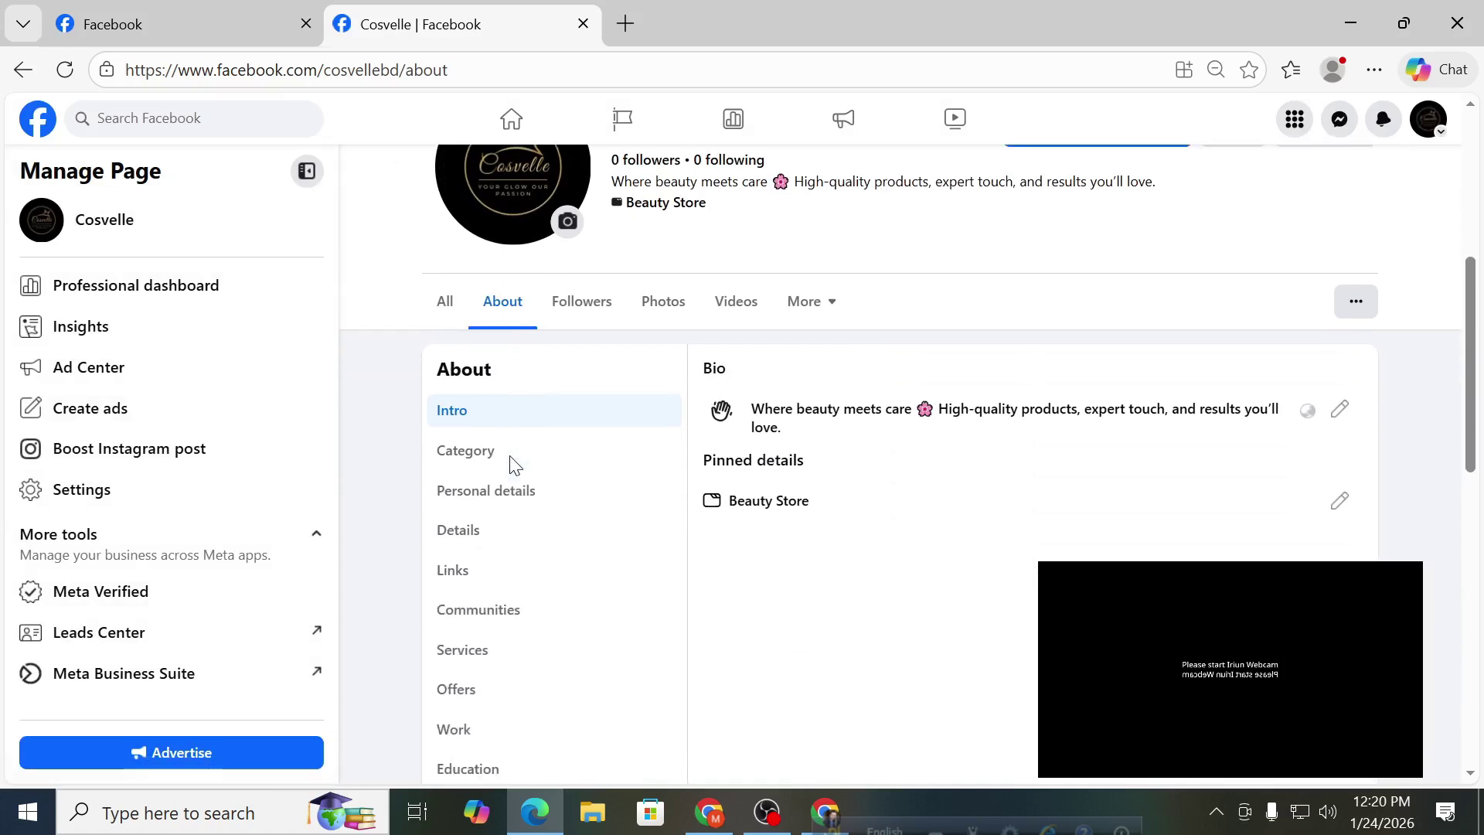
scroll(533, 480, "down", 7)
scroll(535, 480, "up", 7)
scroll(535, 479, "down", 10)
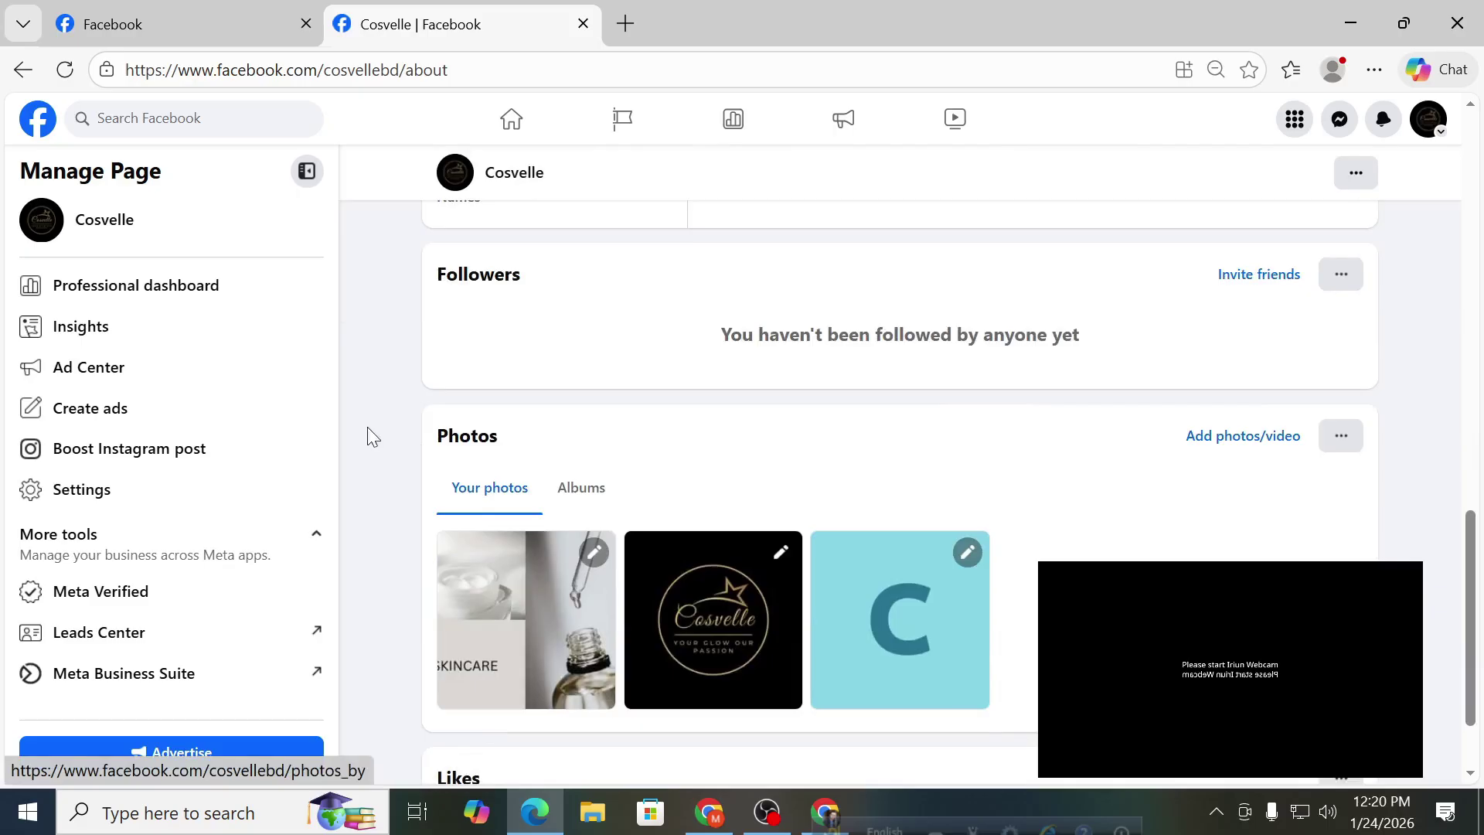
scroll(1160, 407, "down", 2)
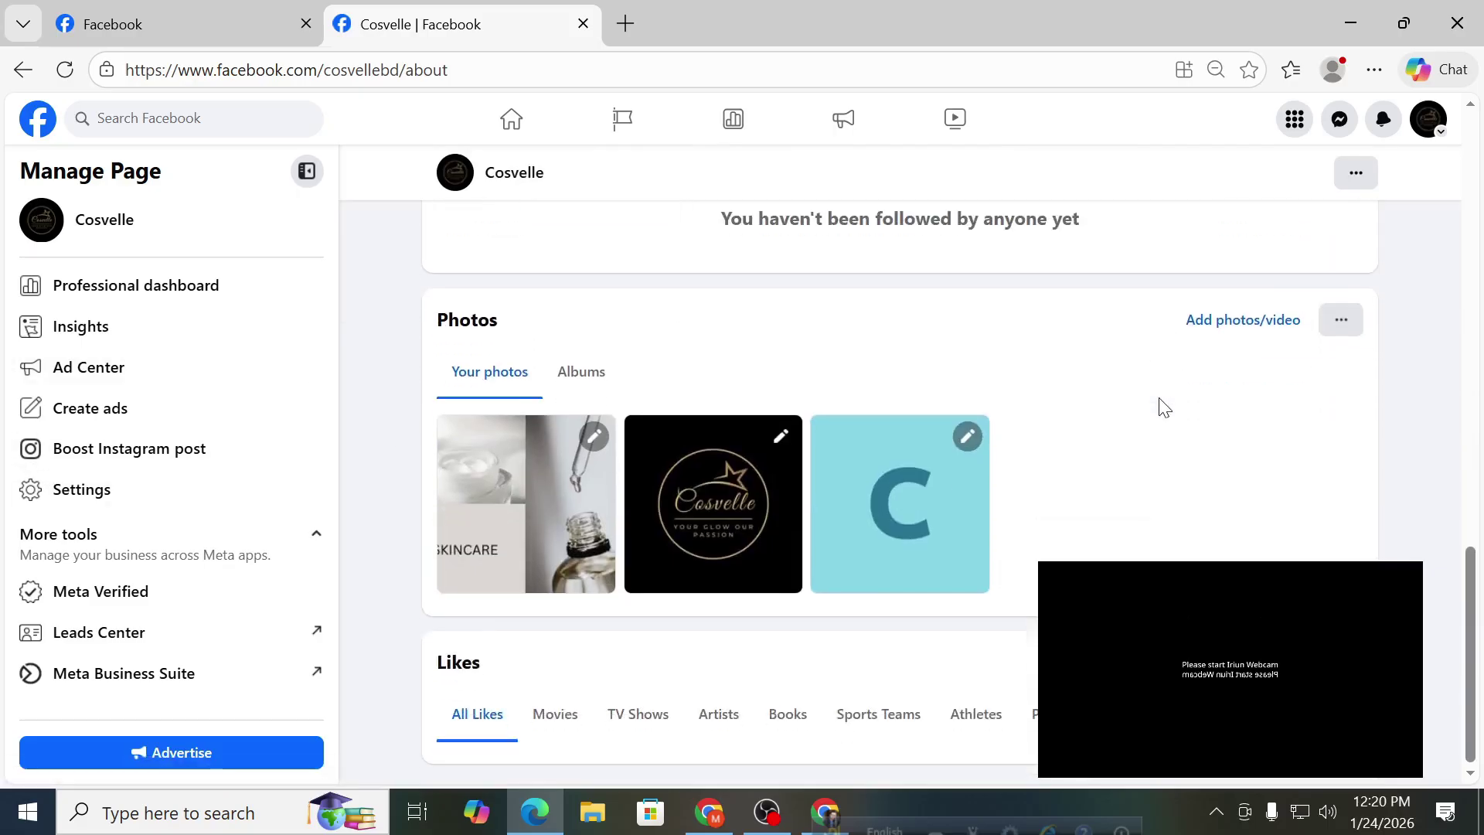
scroll(1237, 405, "up", 3)
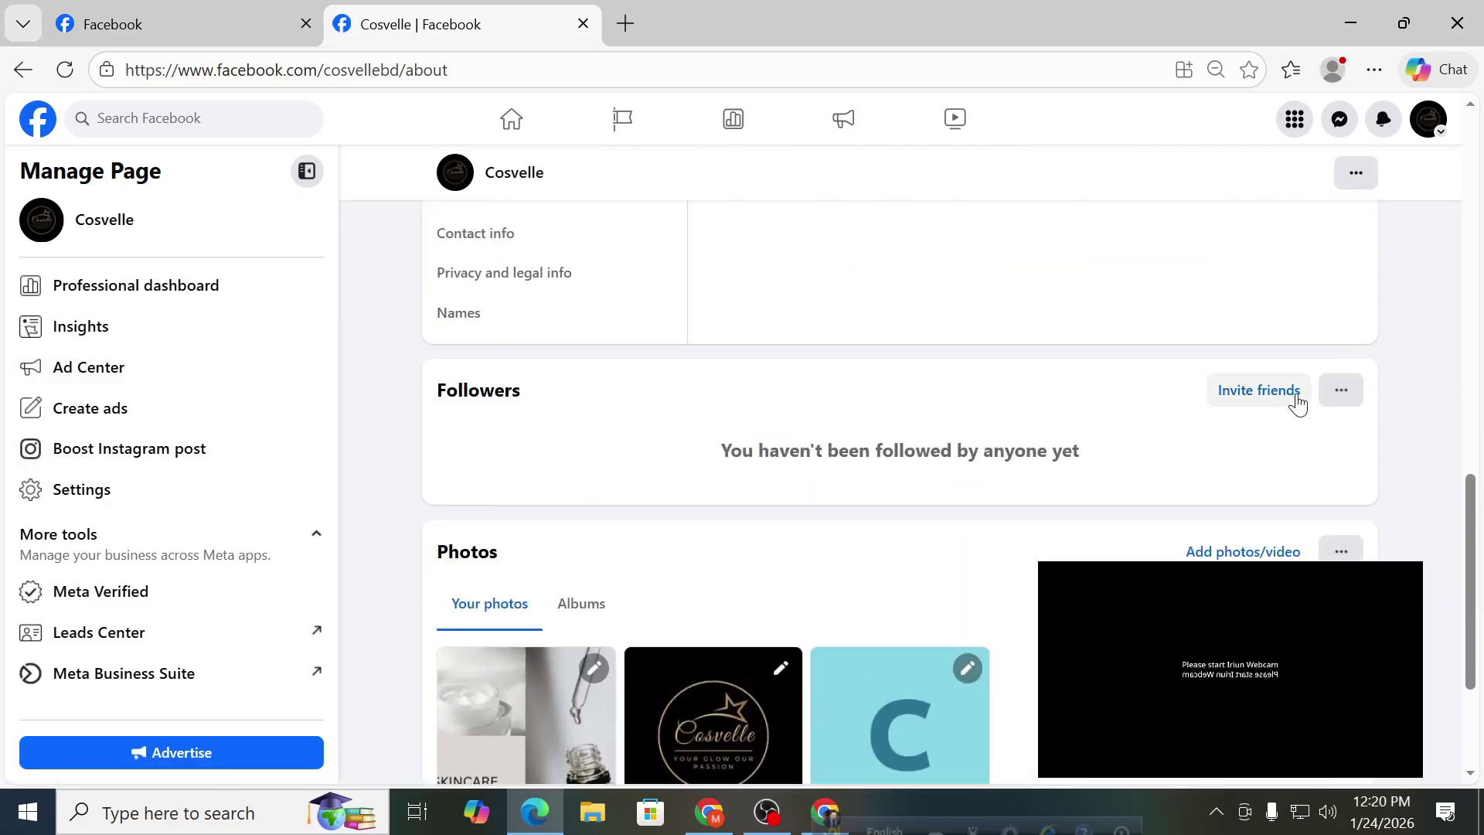
Open the invite-friends-to-follow instructions and close them again.
left_click(1244, 393)
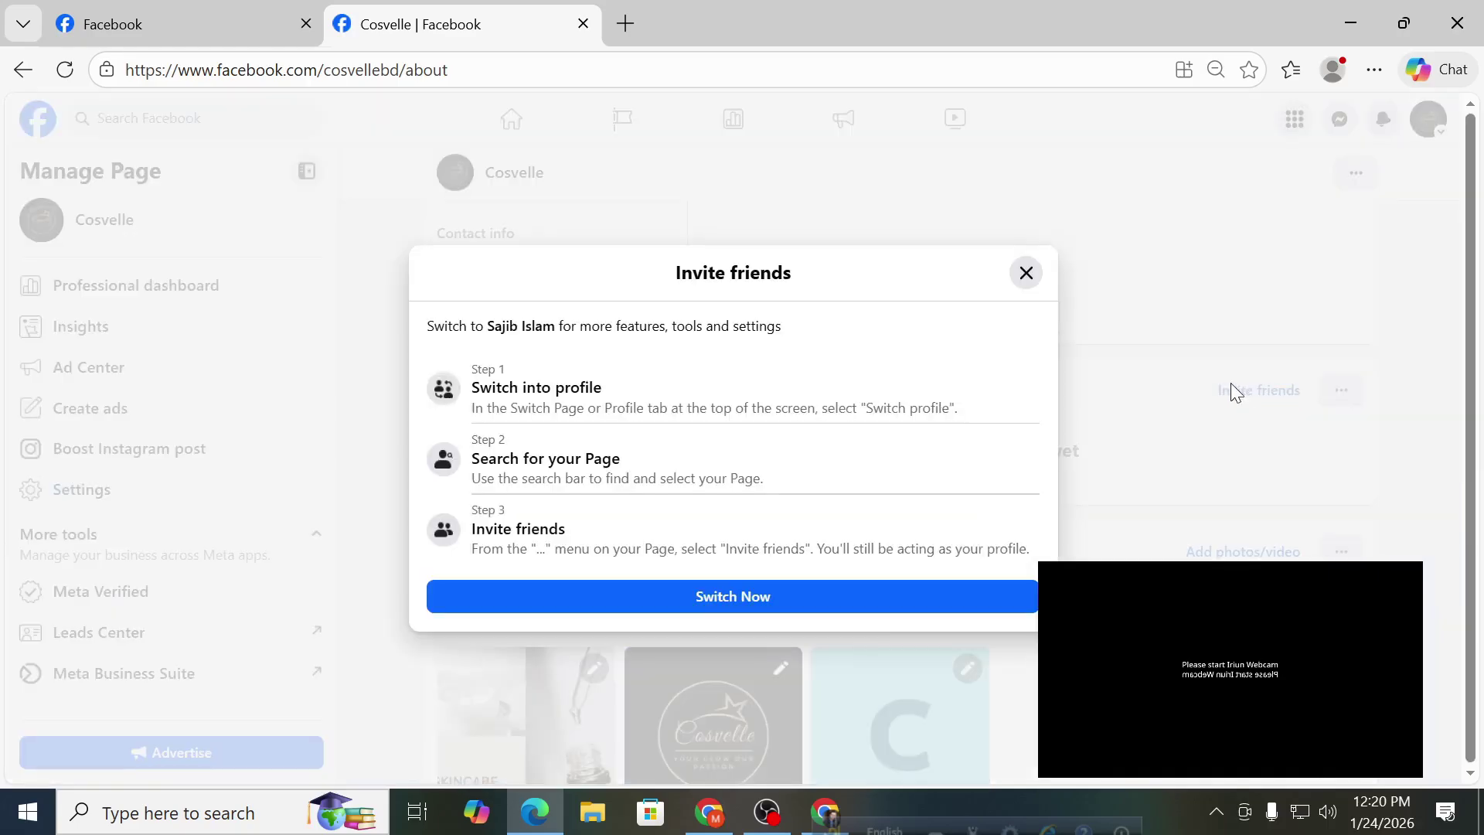
left_click(1028, 272)
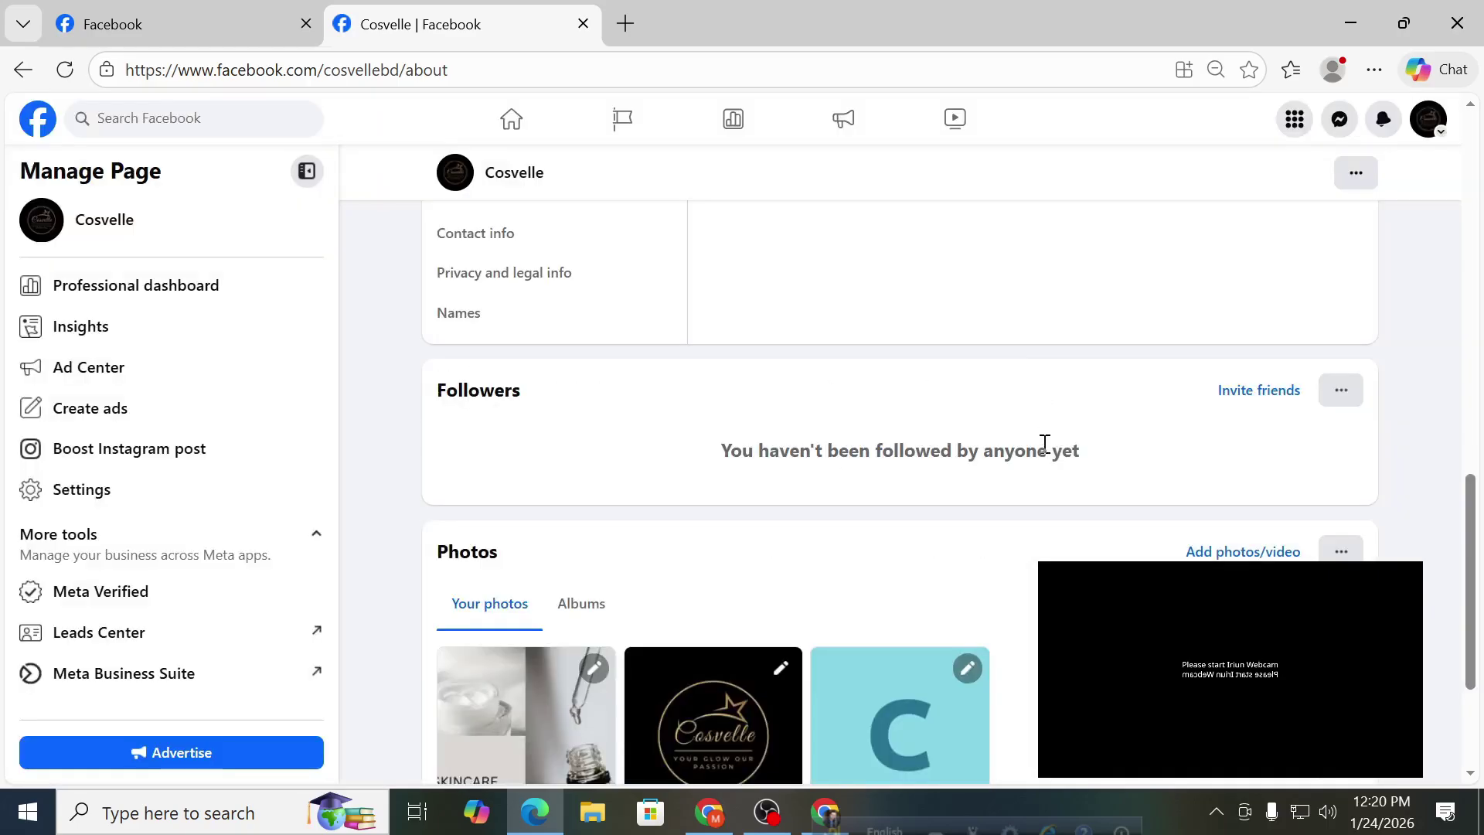
scroll(1043, 441, "down", 3)
scroll(1045, 458, "up", 10)
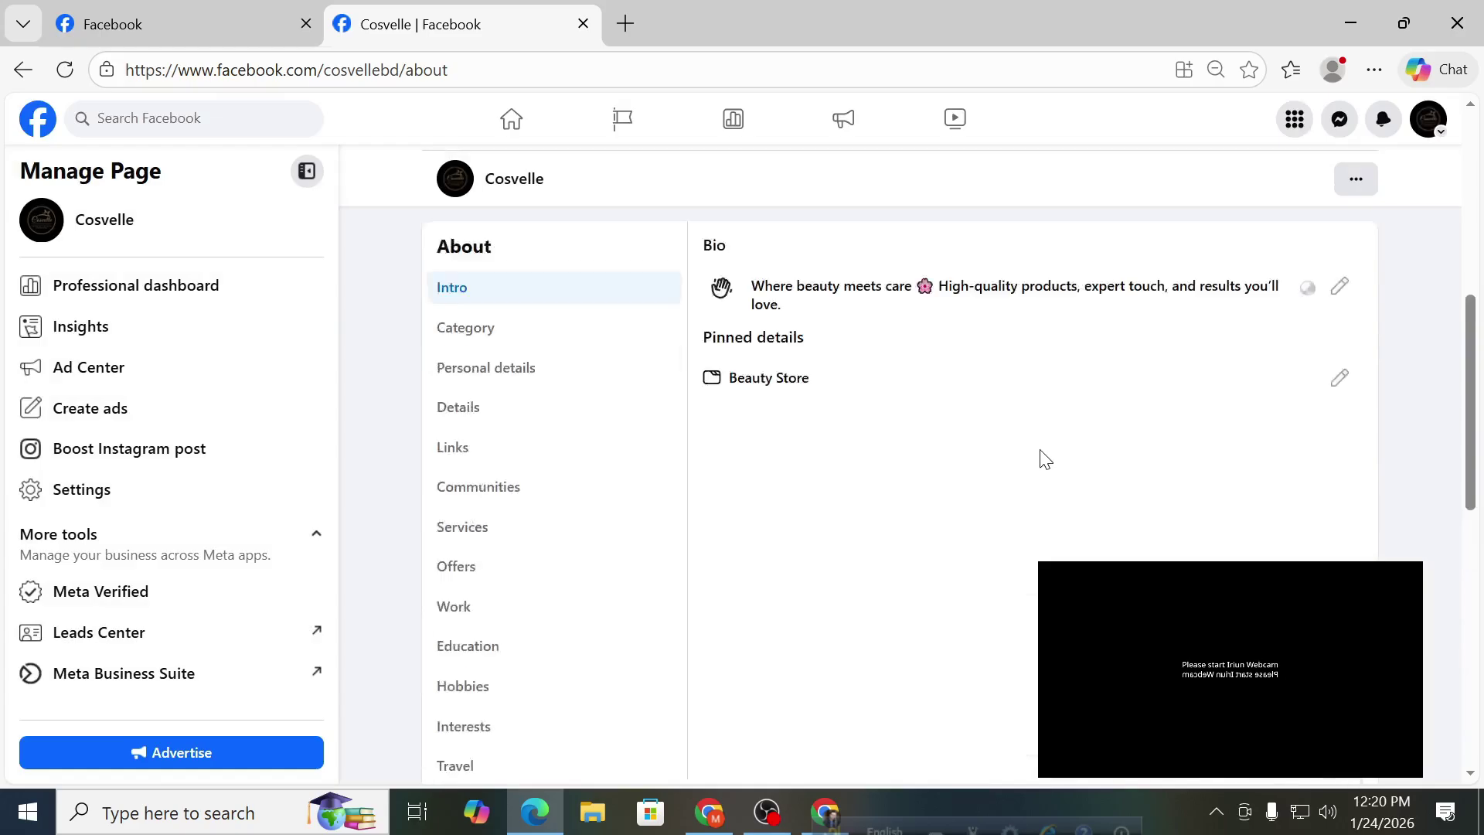
scroll(800, 479, "down", 2)
Check the Followers and Photos tabs, then open the account menu from the home feed.
left_click(584, 530)
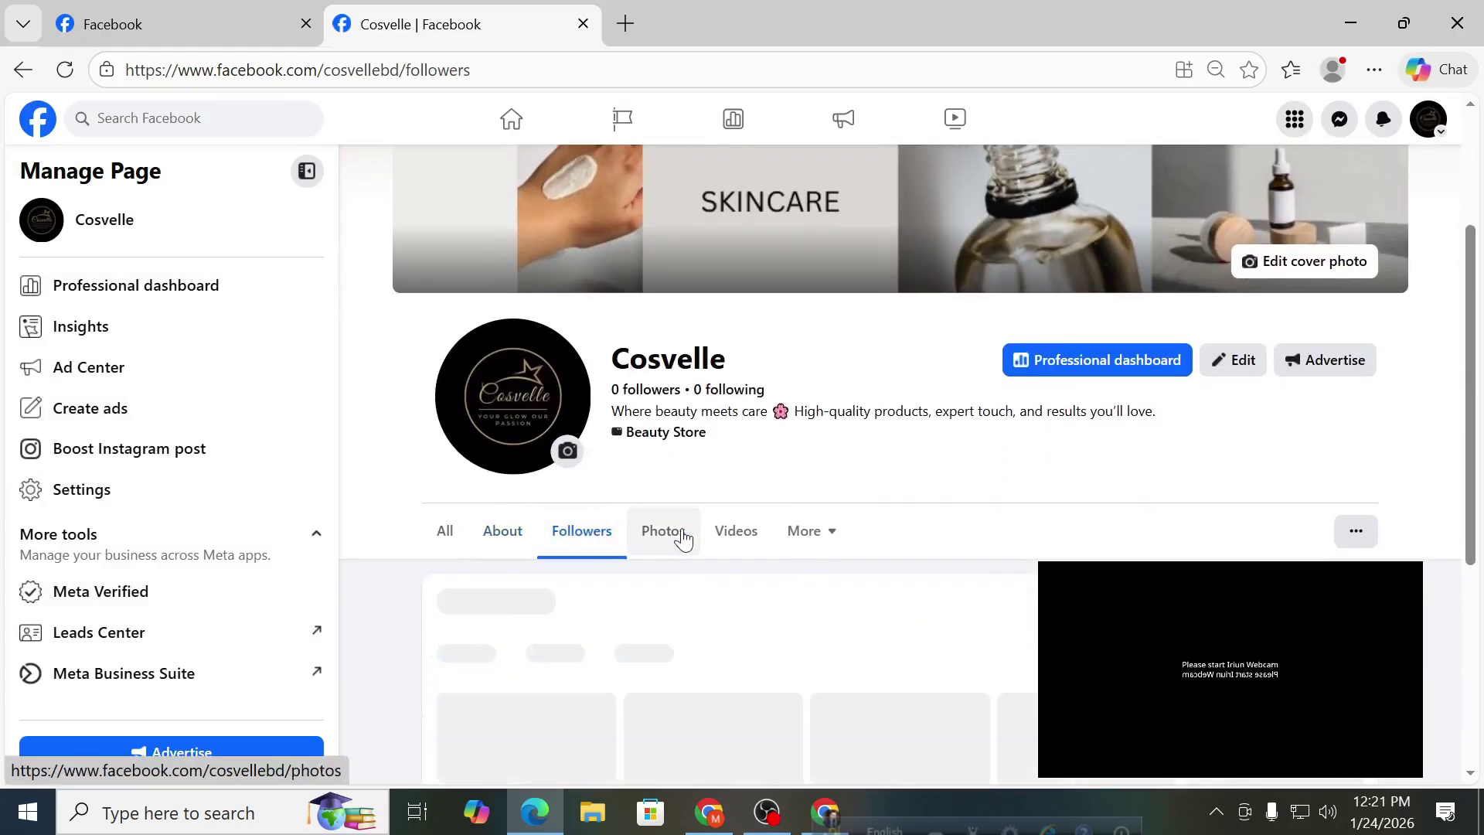
left_click(663, 533)
scroll(851, 487, "up", 2)
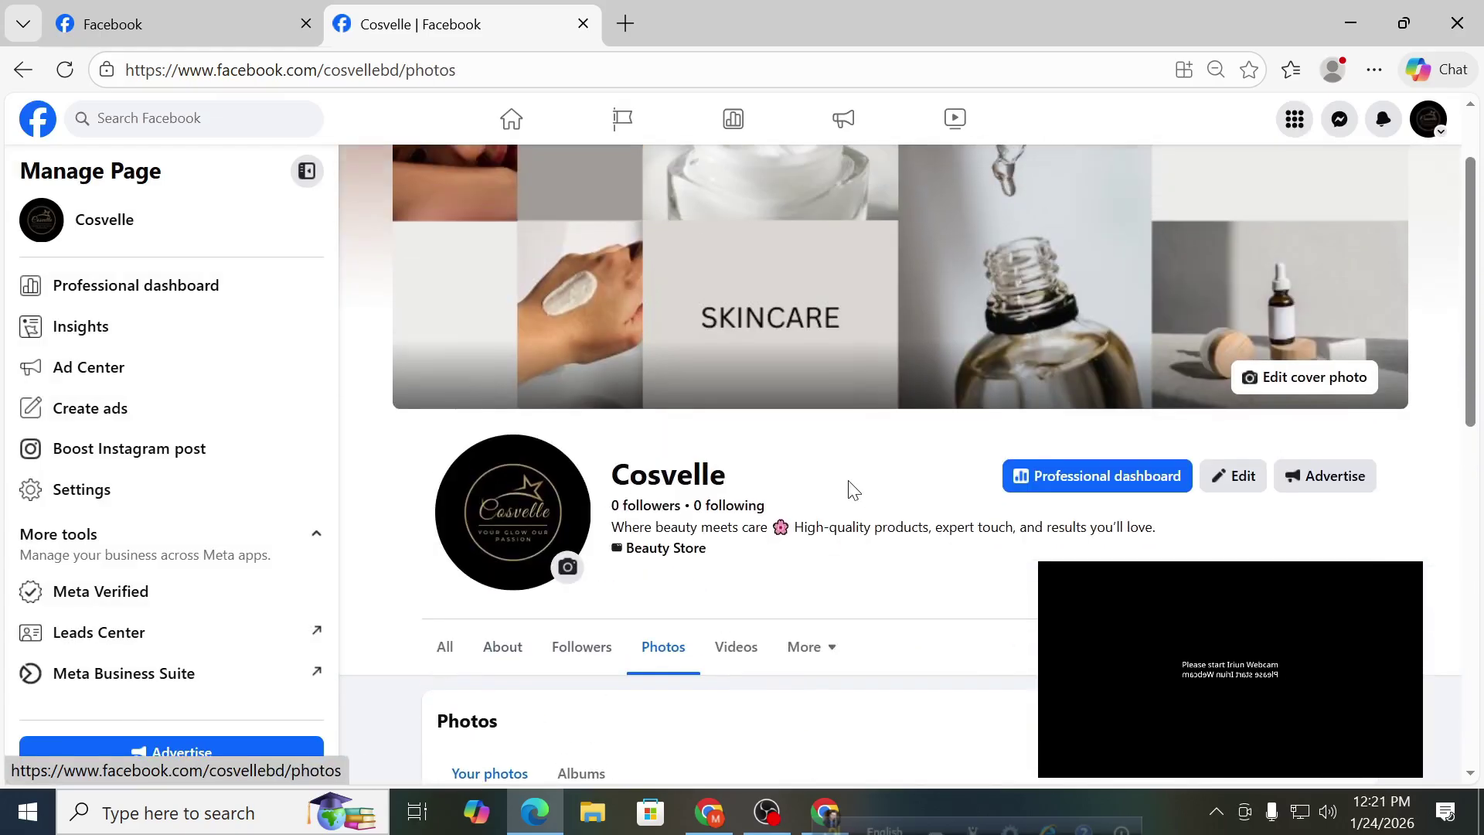
left_click(1392, 646)
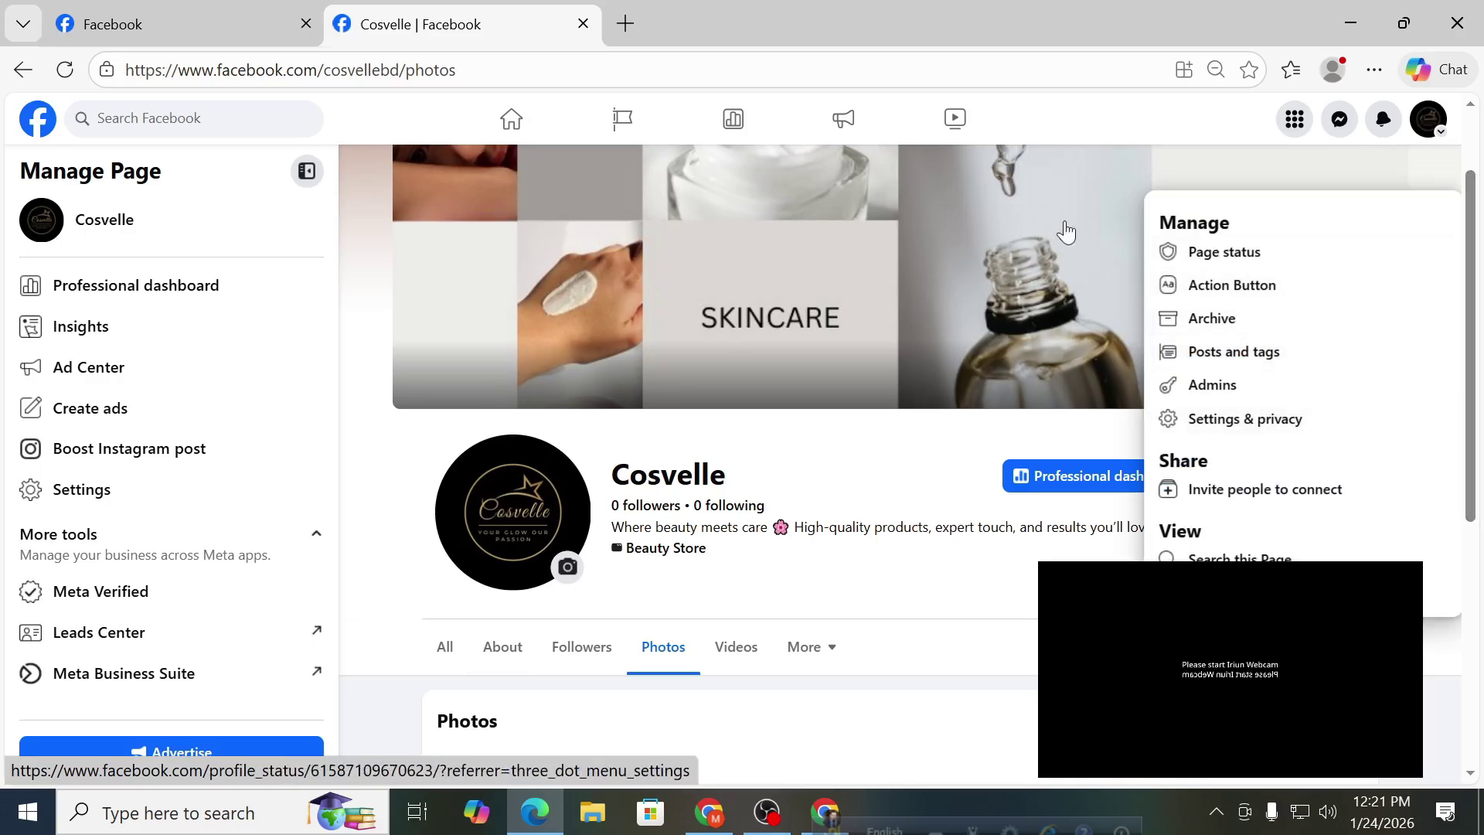
left_click(36, 133)
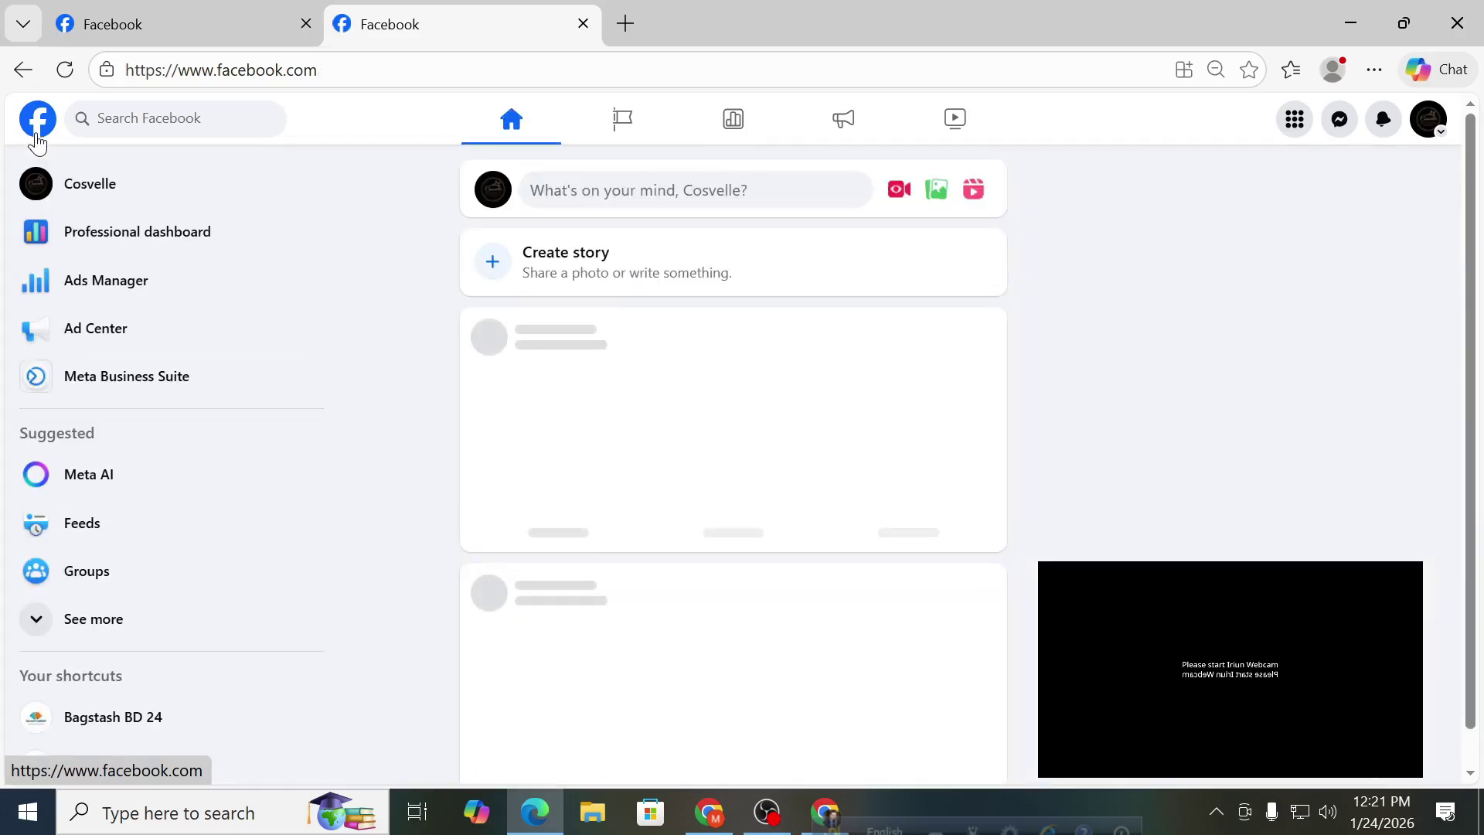
left_click(1424, 128)
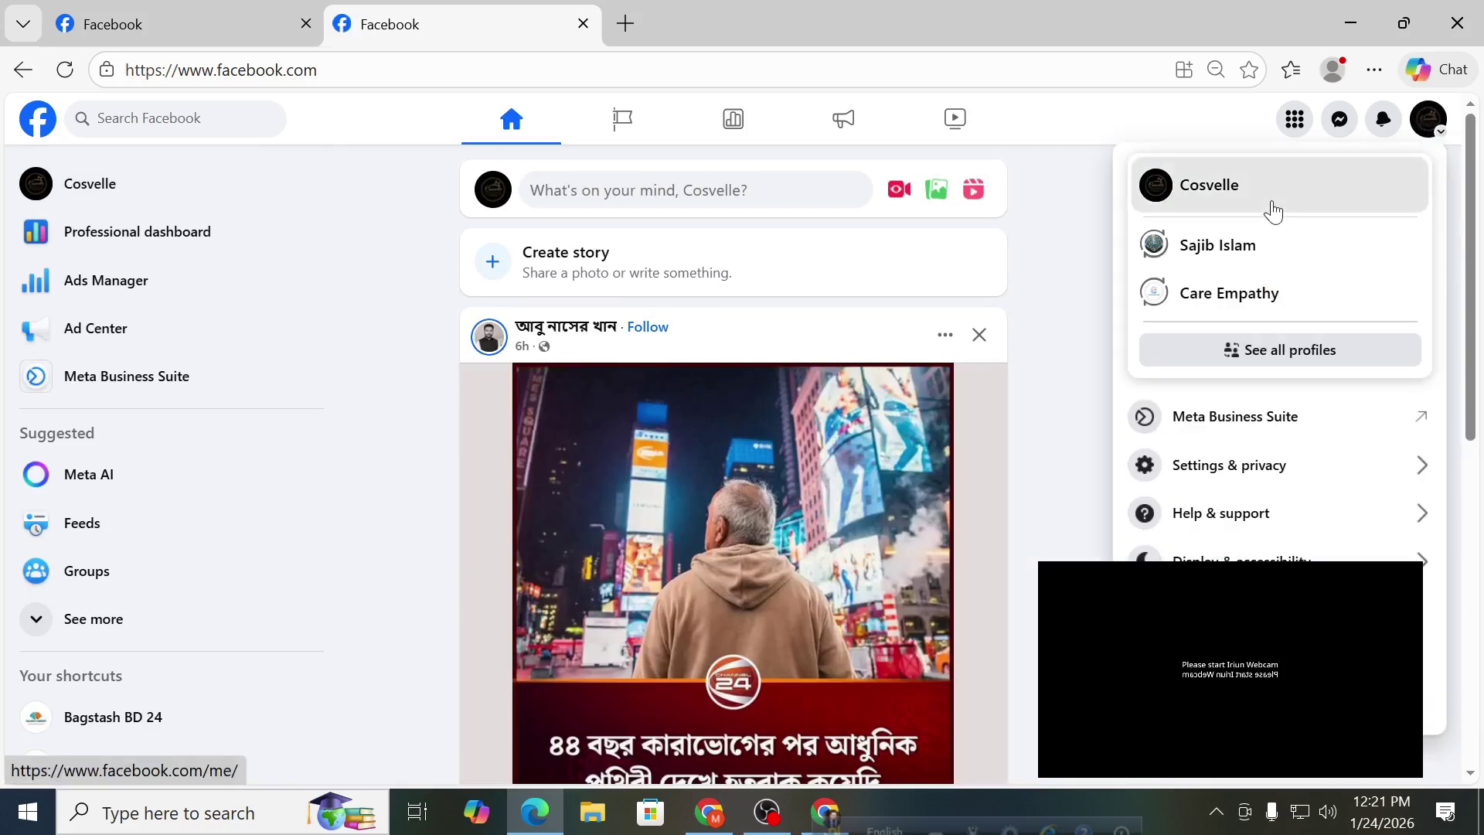
Switch to Cosvelle and open its Manage menu with Page status, Action Button and Admins.
left_click(1274, 195)
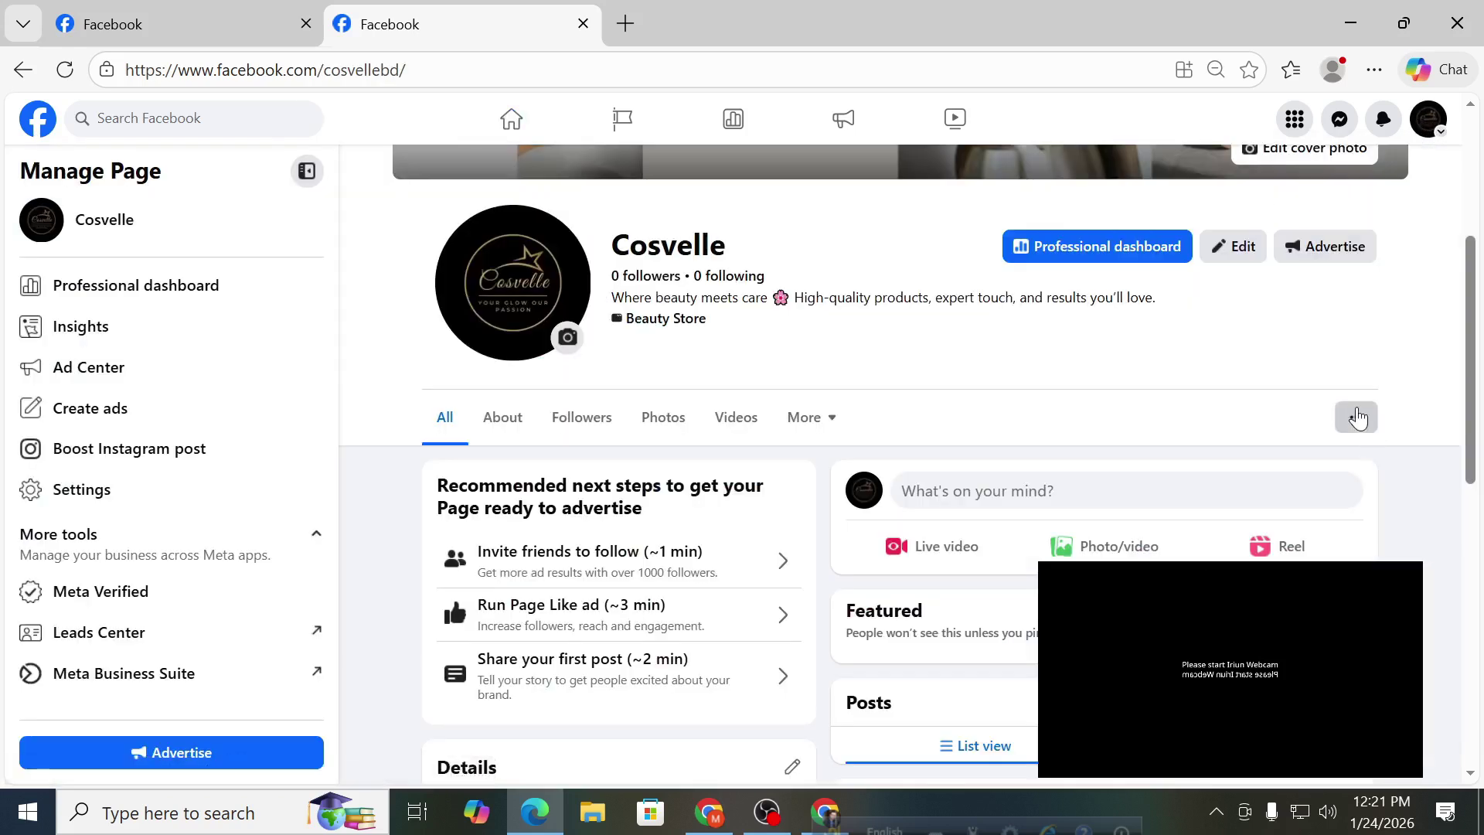
left_click(1358, 414)
scroll(1322, 385, "down", 2)
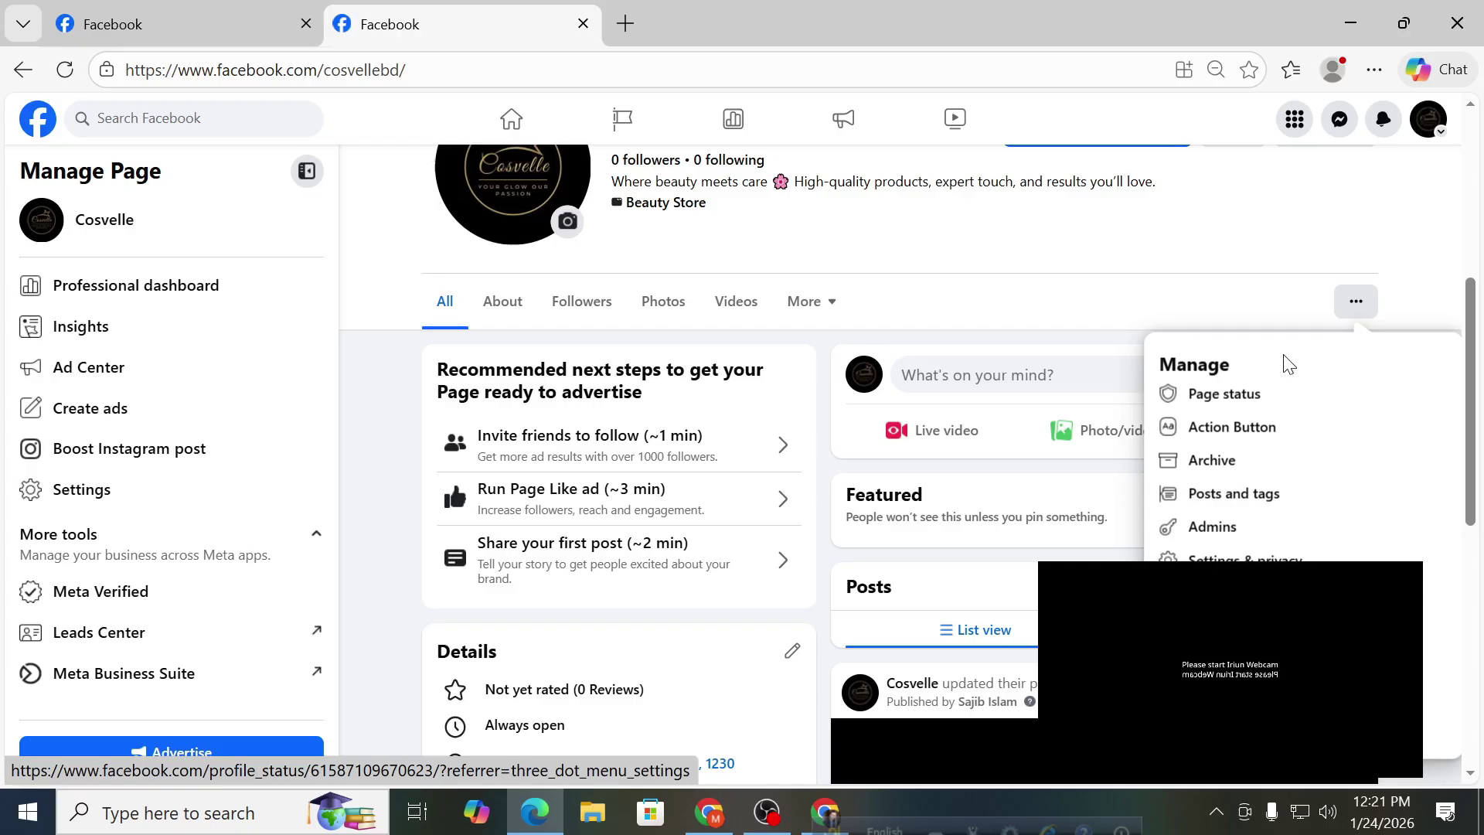
left_click(1109, 323)
scroll(1109, 323, "up", 3)
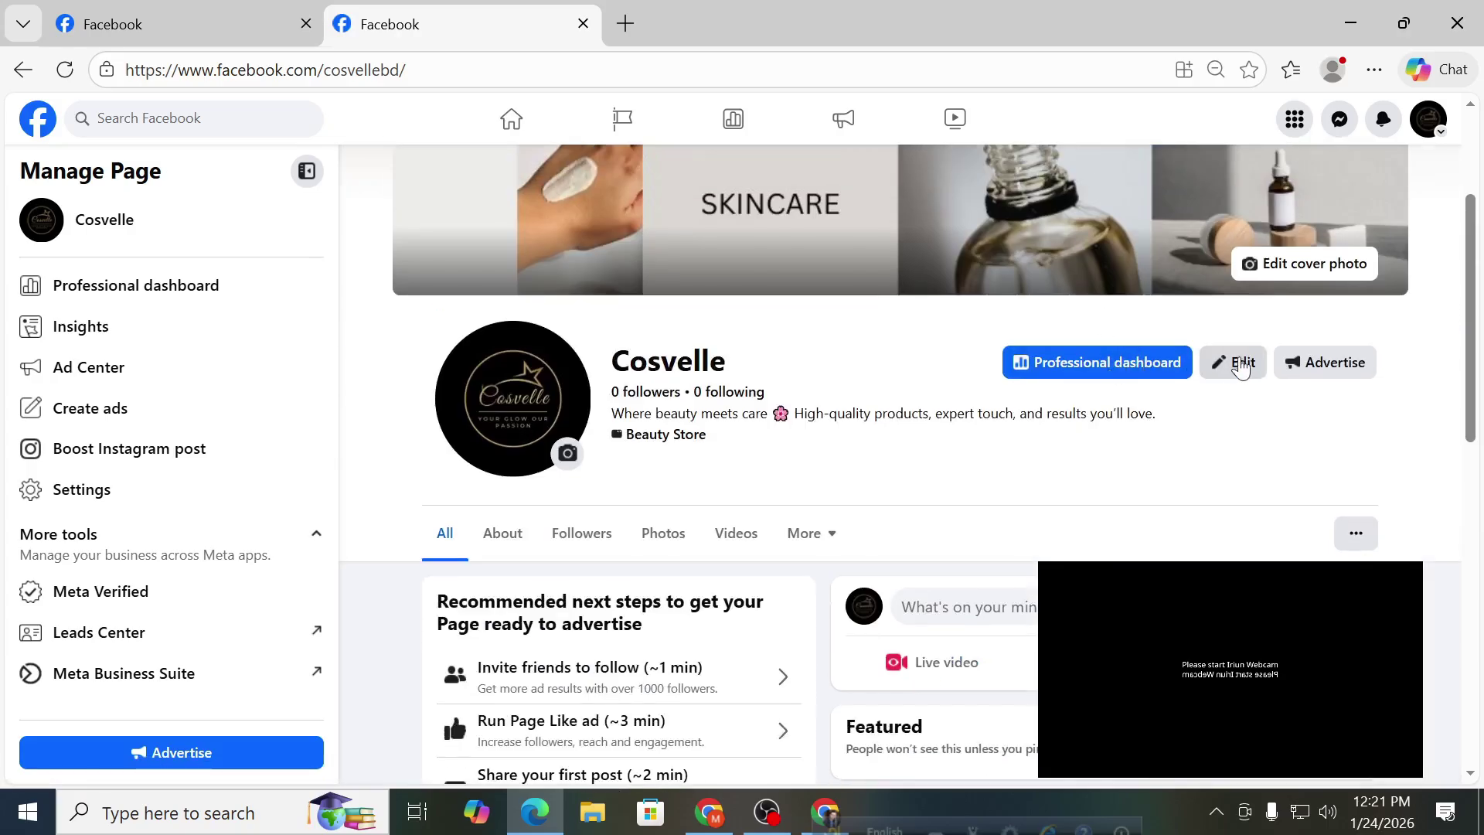
scroll(1199, 381, "up", 2)
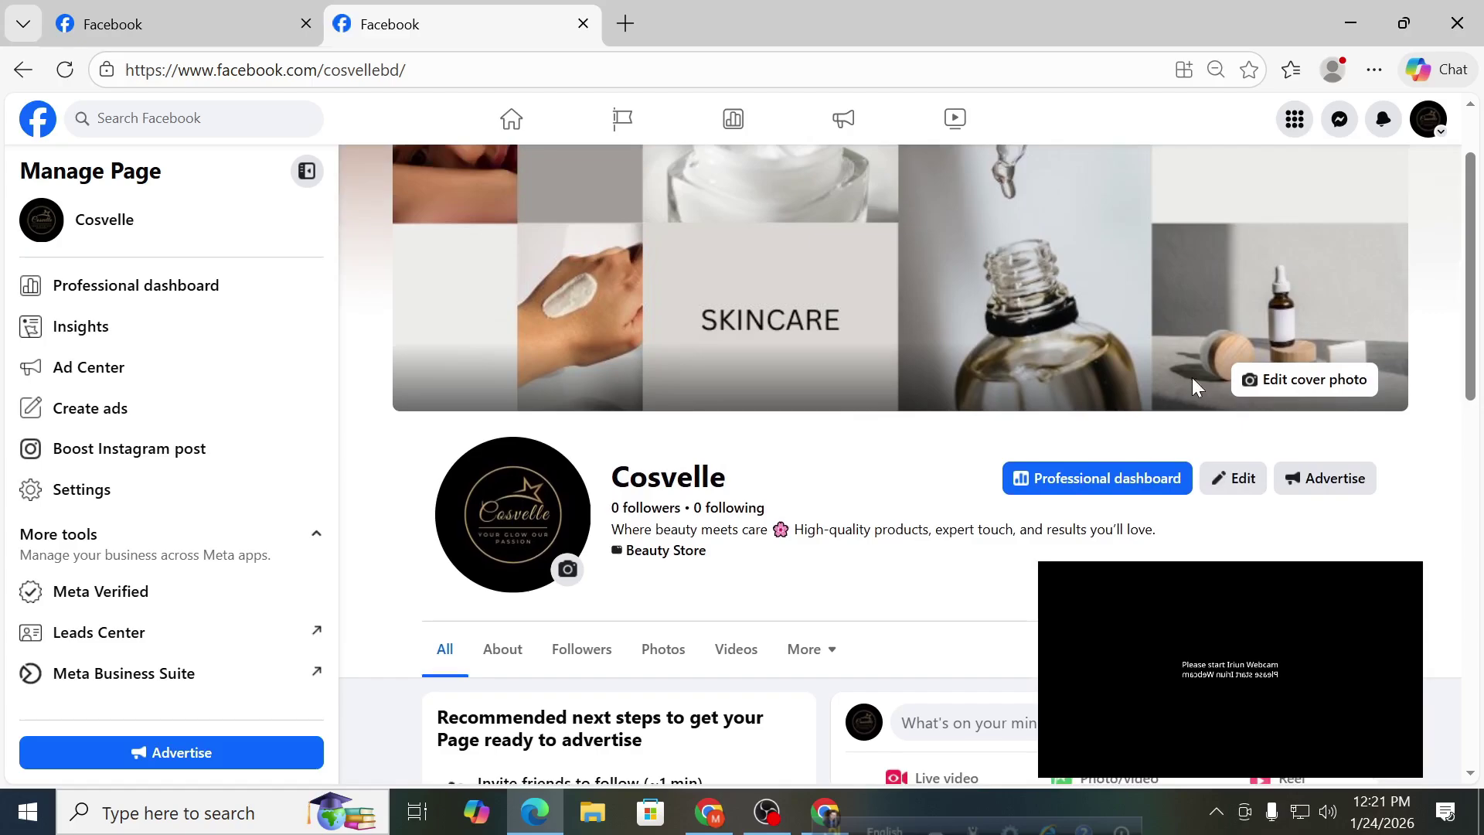
scroll(1144, 460, "down", 2)
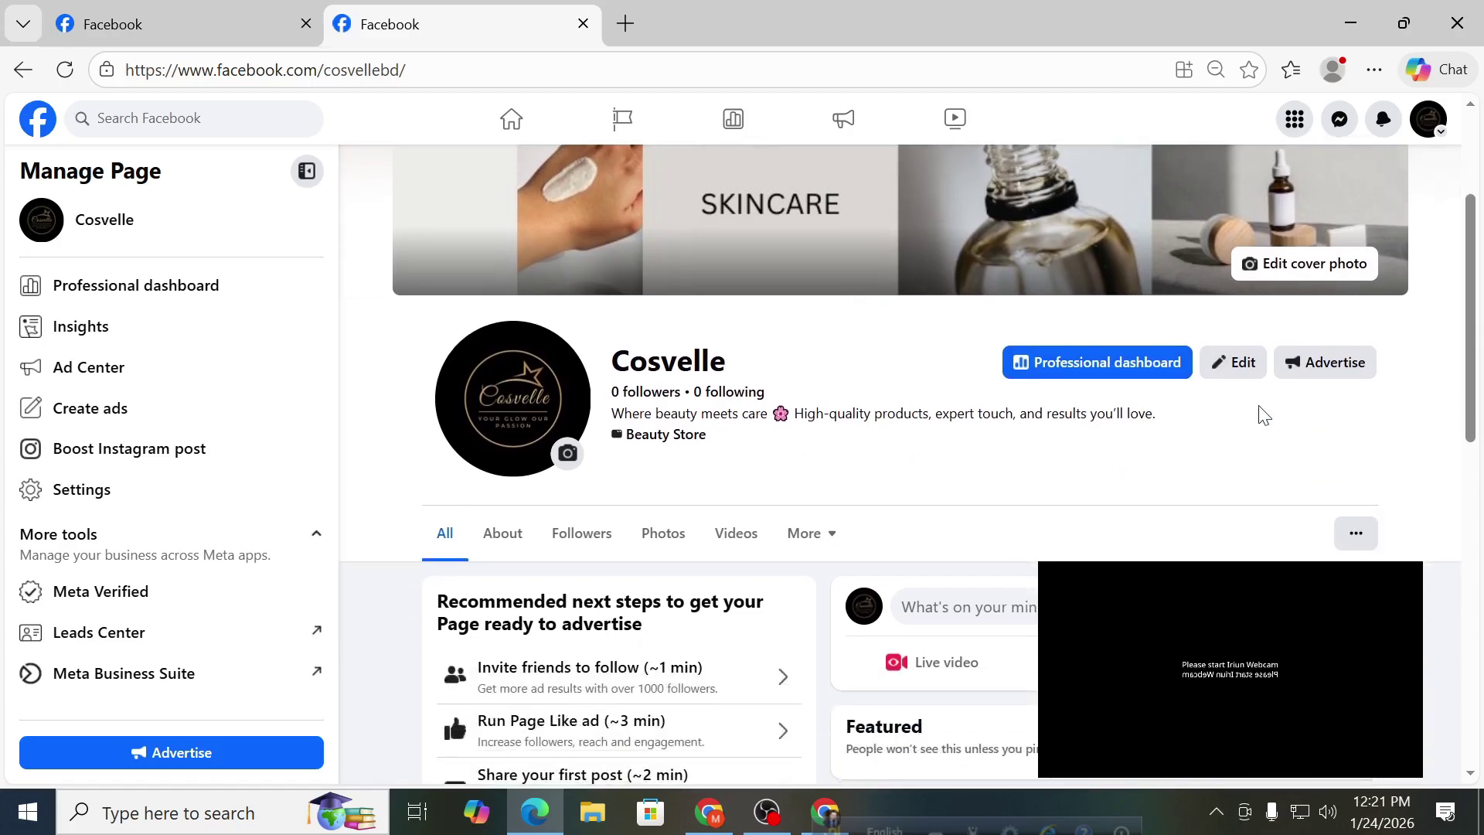
scroll(1264, 415, "down", 4)
left_click(1365, 306)
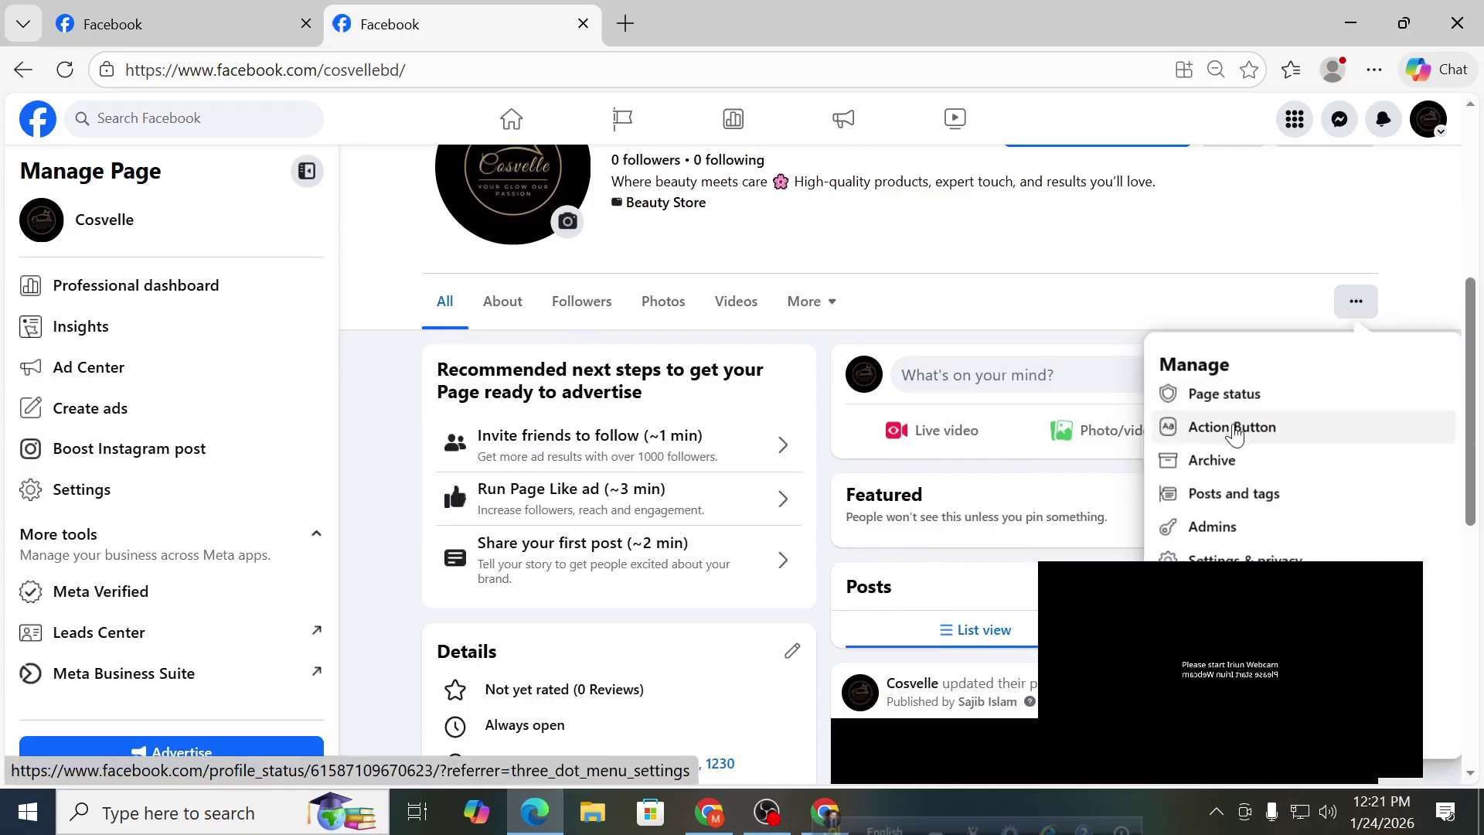
left_click(1233, 428)
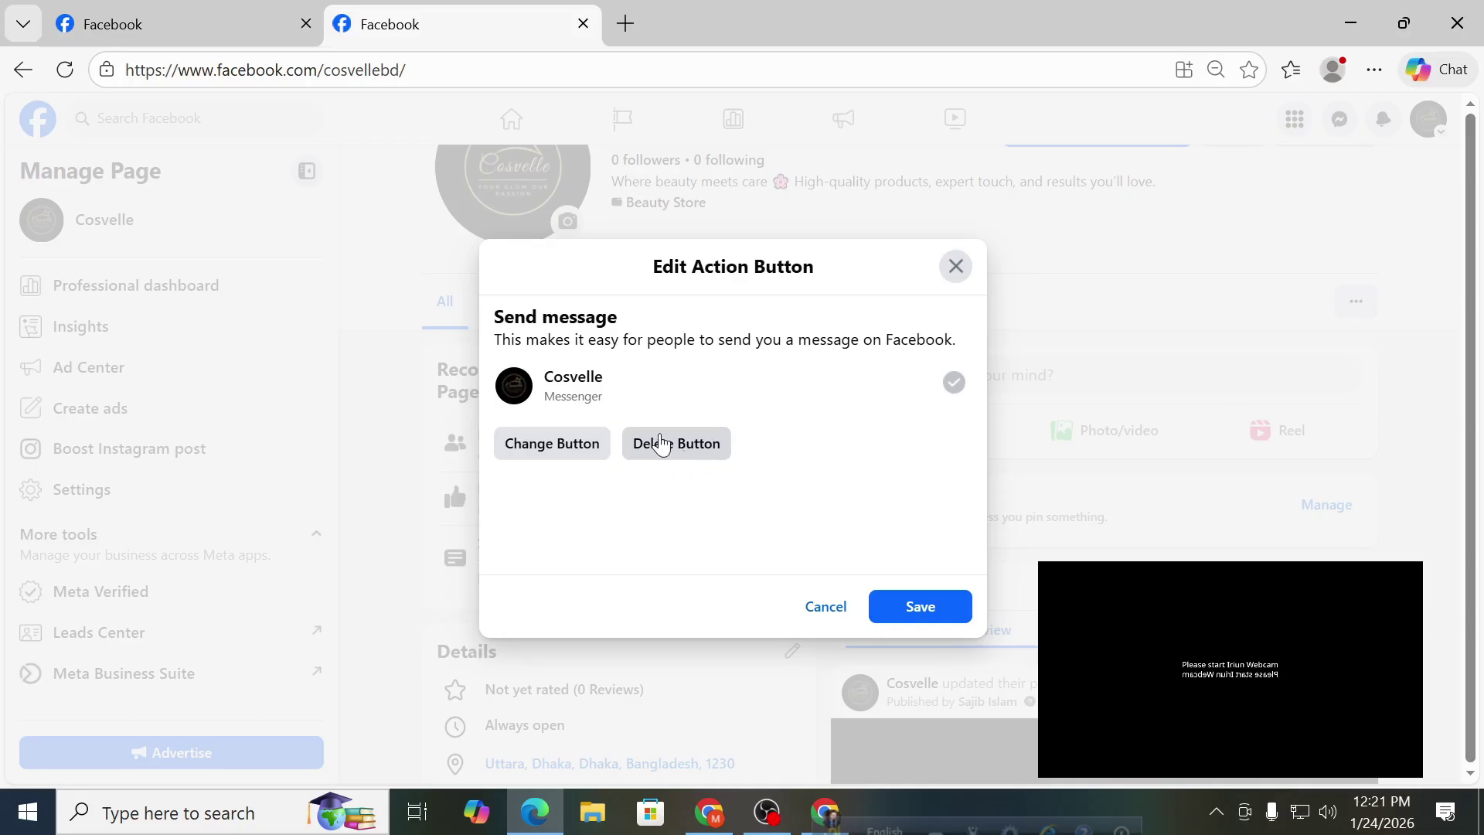
left_click(566, 451)
scroll(756, 441, "down", 5)
scroll(755, 441, "up", 3)
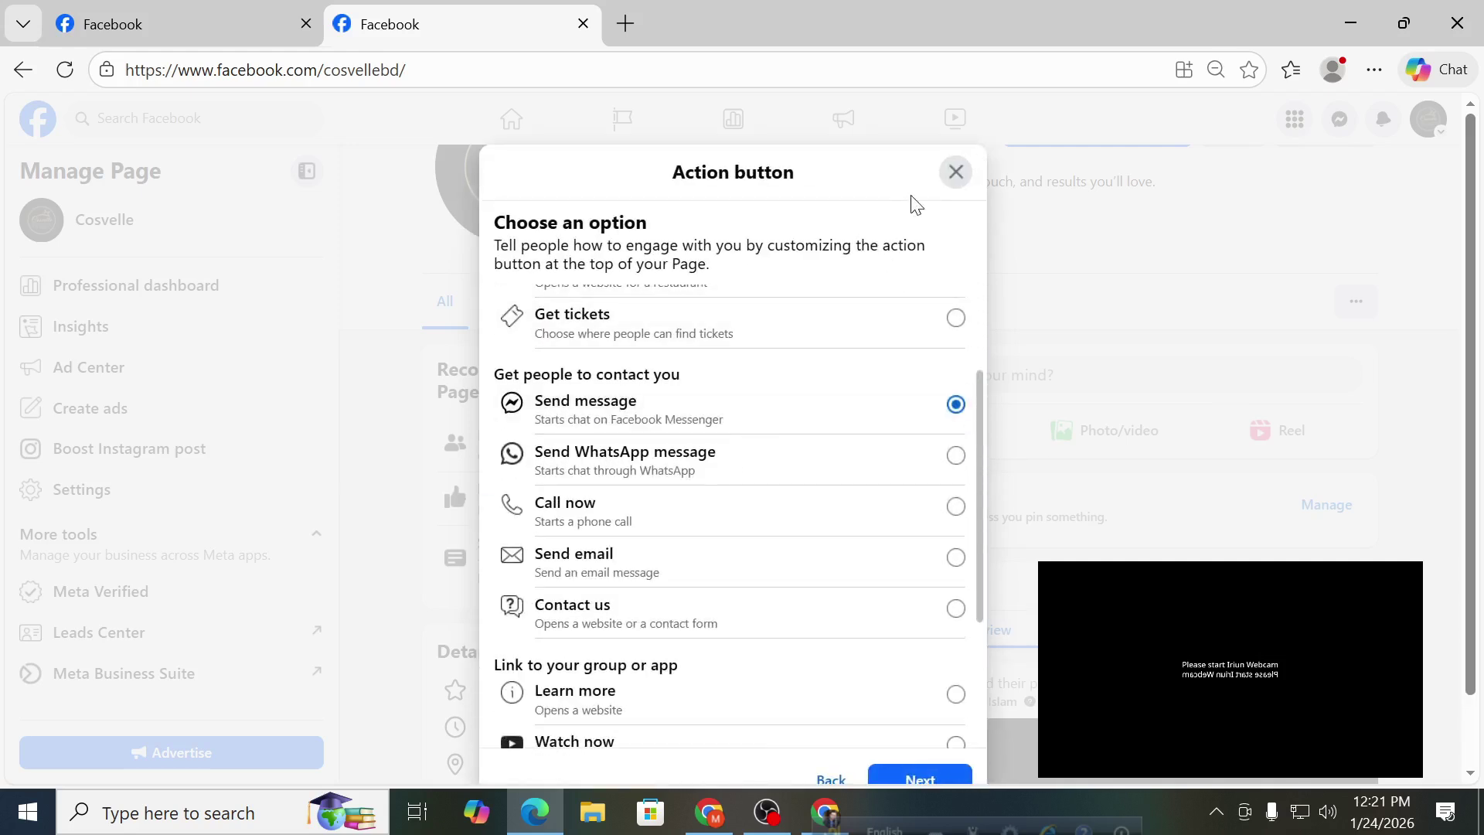
left_click(955, 172)
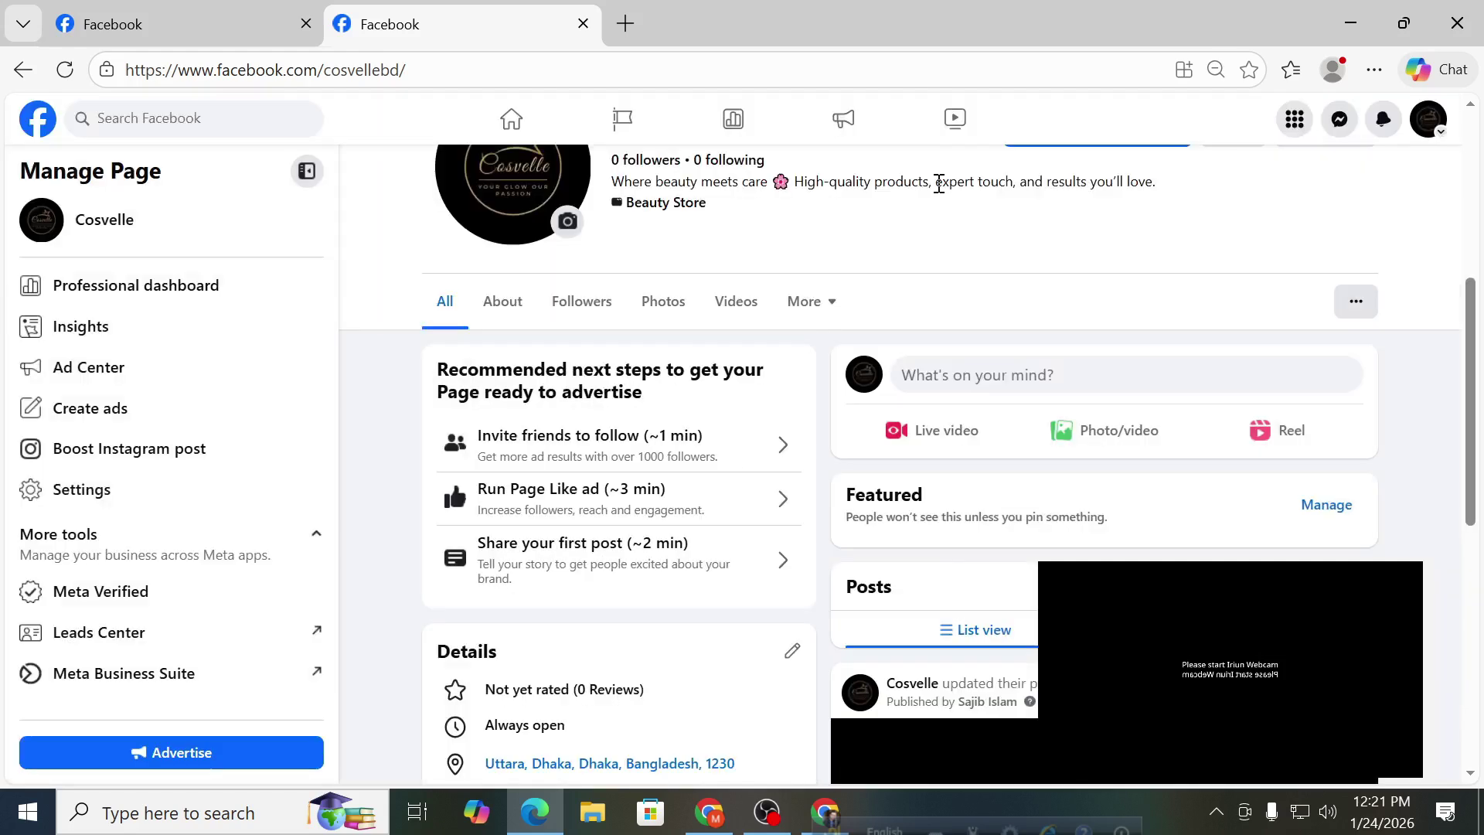
left_click(1349, 299)
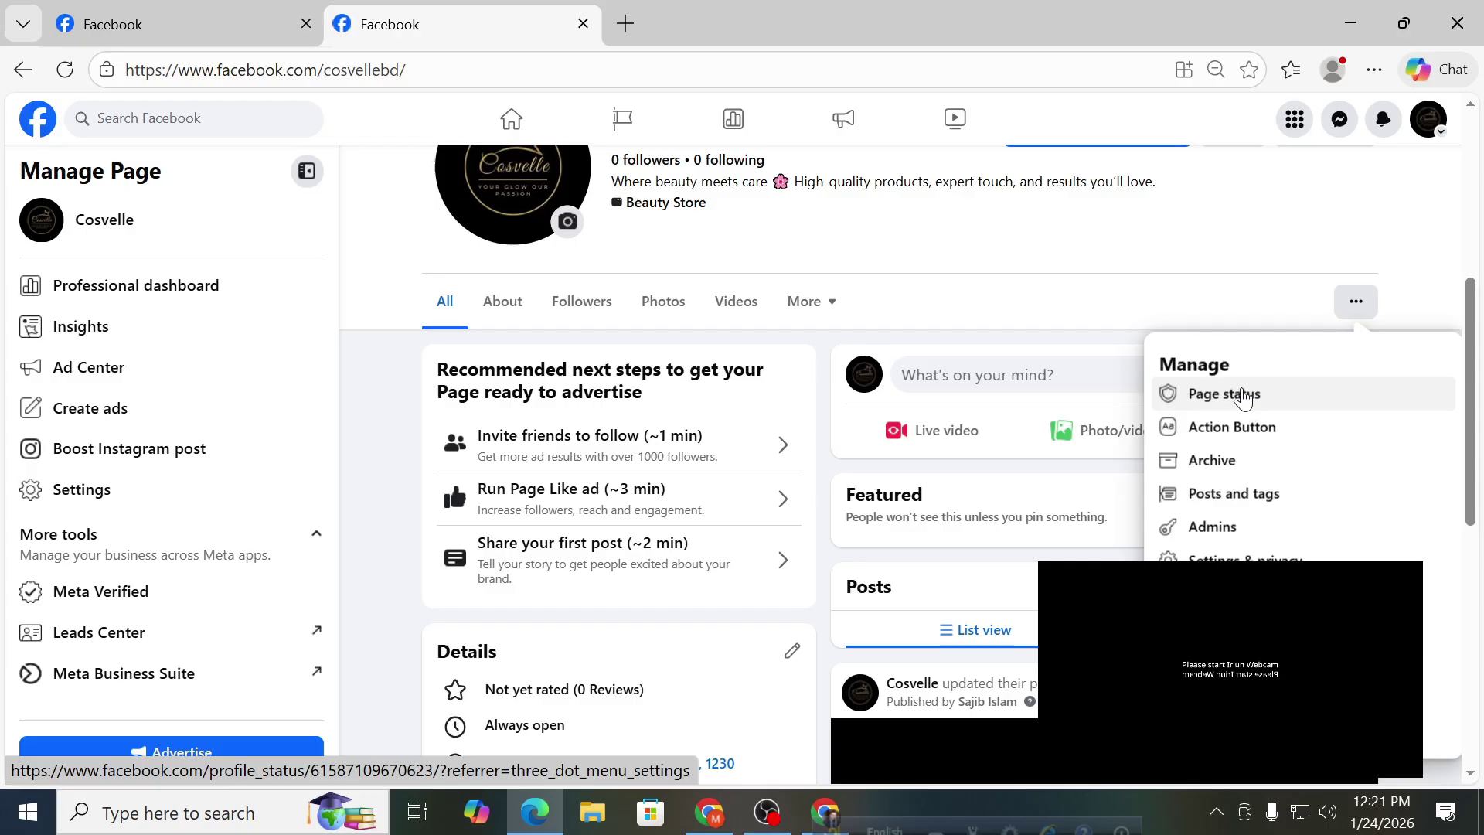
Check Page status showing no issues and no Community Standards violations, then open the account menu.
left_click(1242, 396)
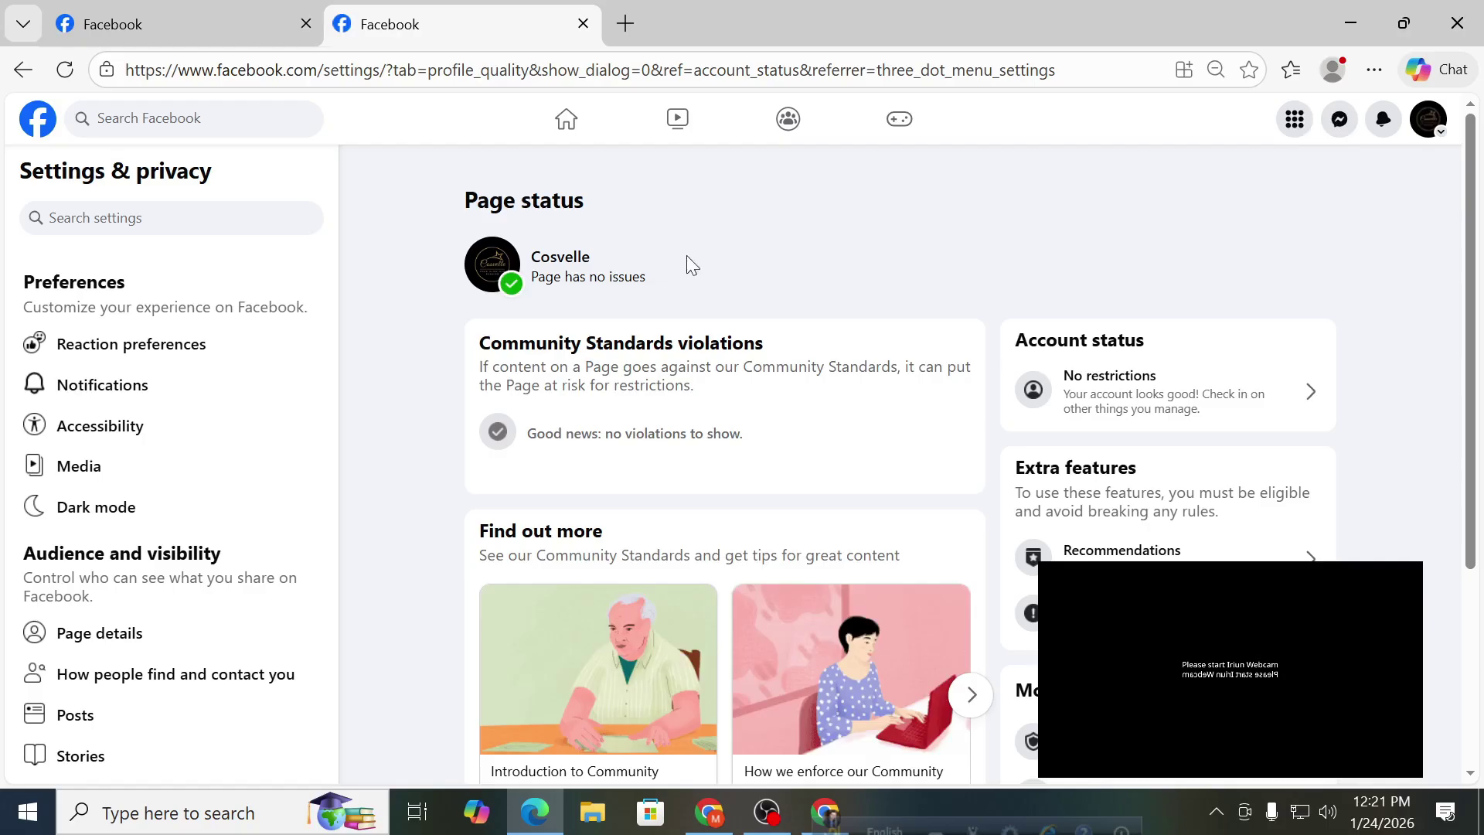
left_click_drag(531, 278, 656, 284)
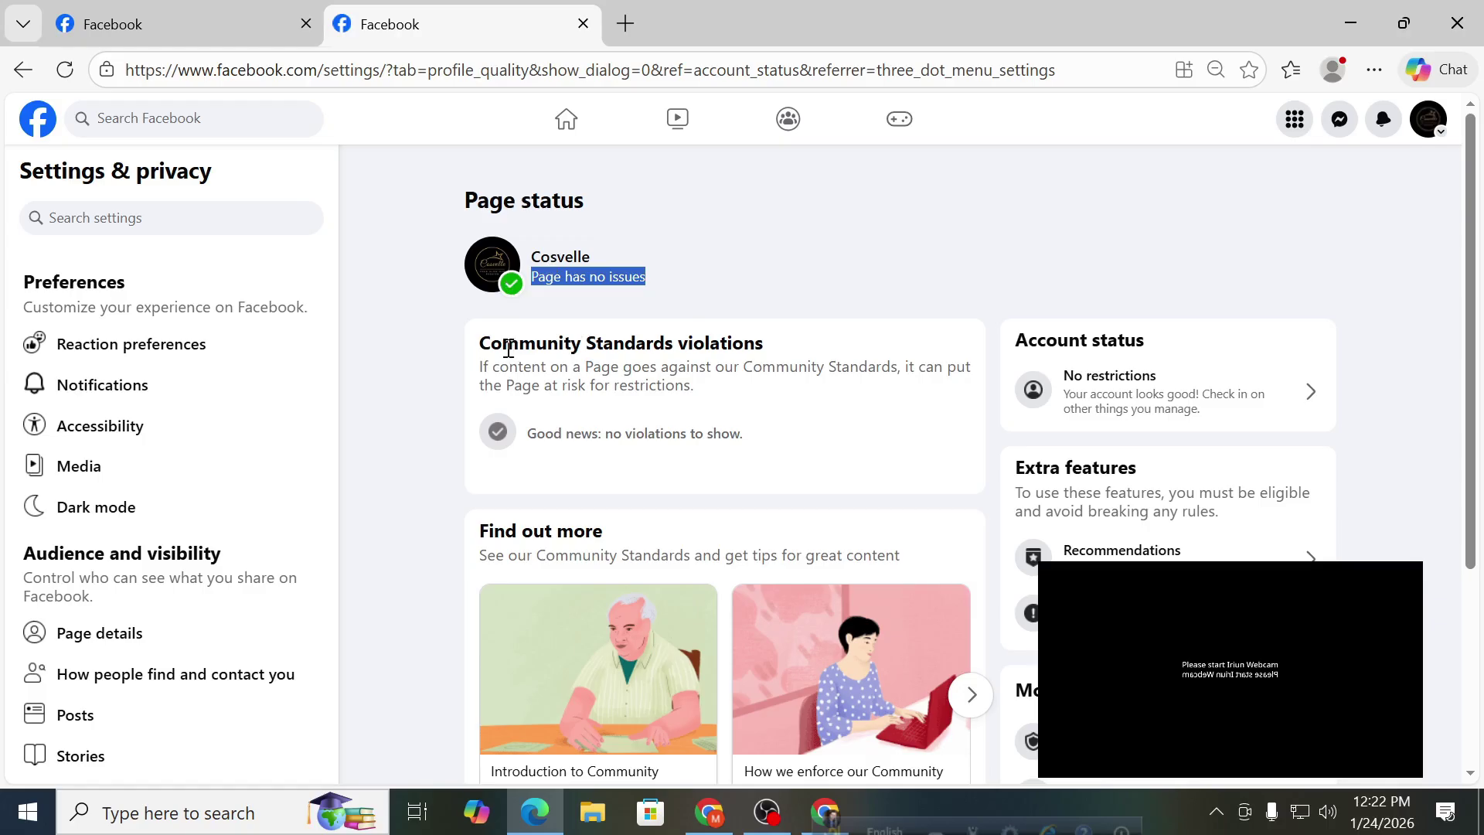
left_click_drag(479, 347, 777, 355)
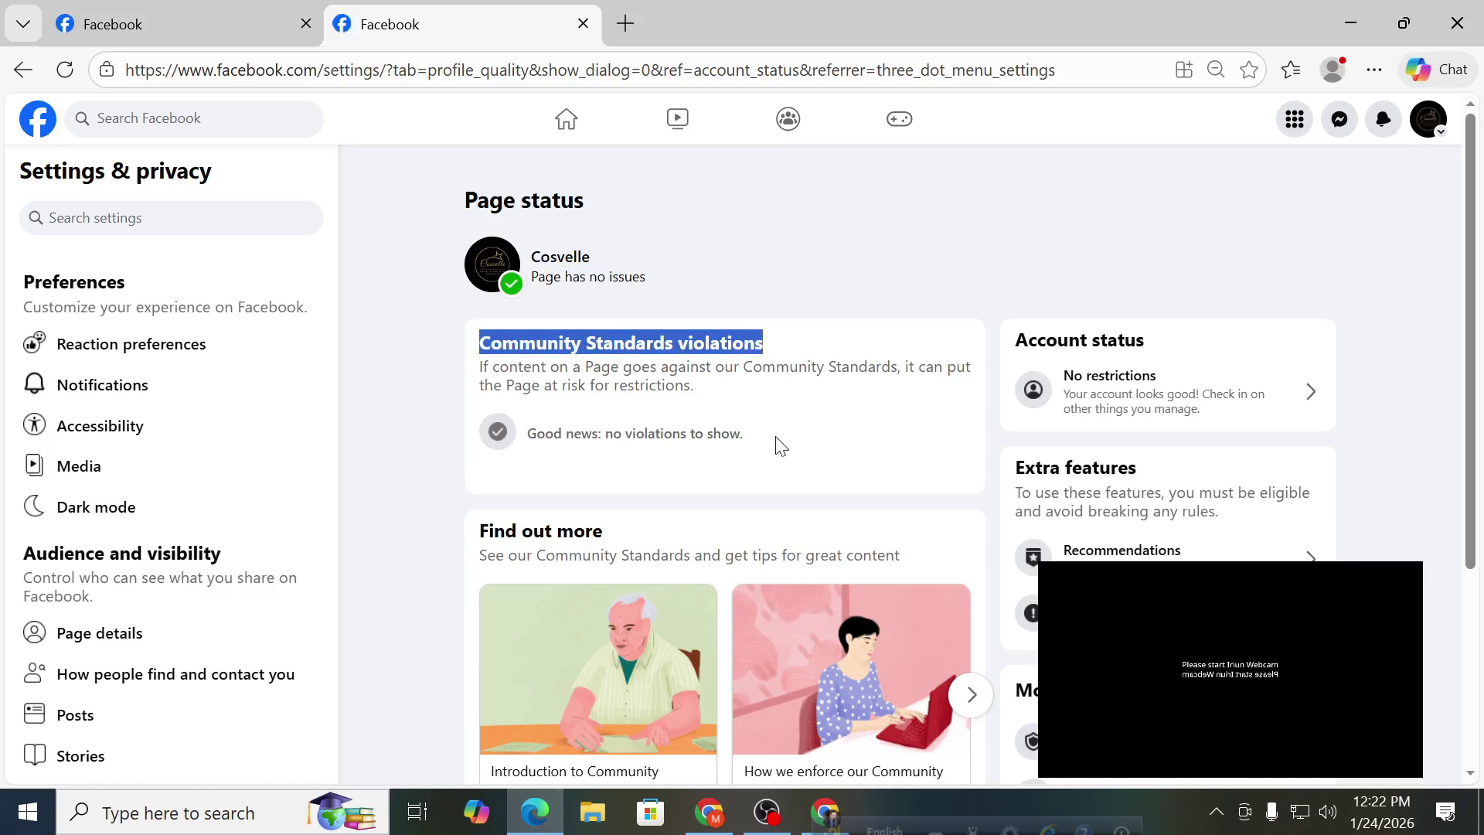
left_click_drag(767, 450, 554, 452)
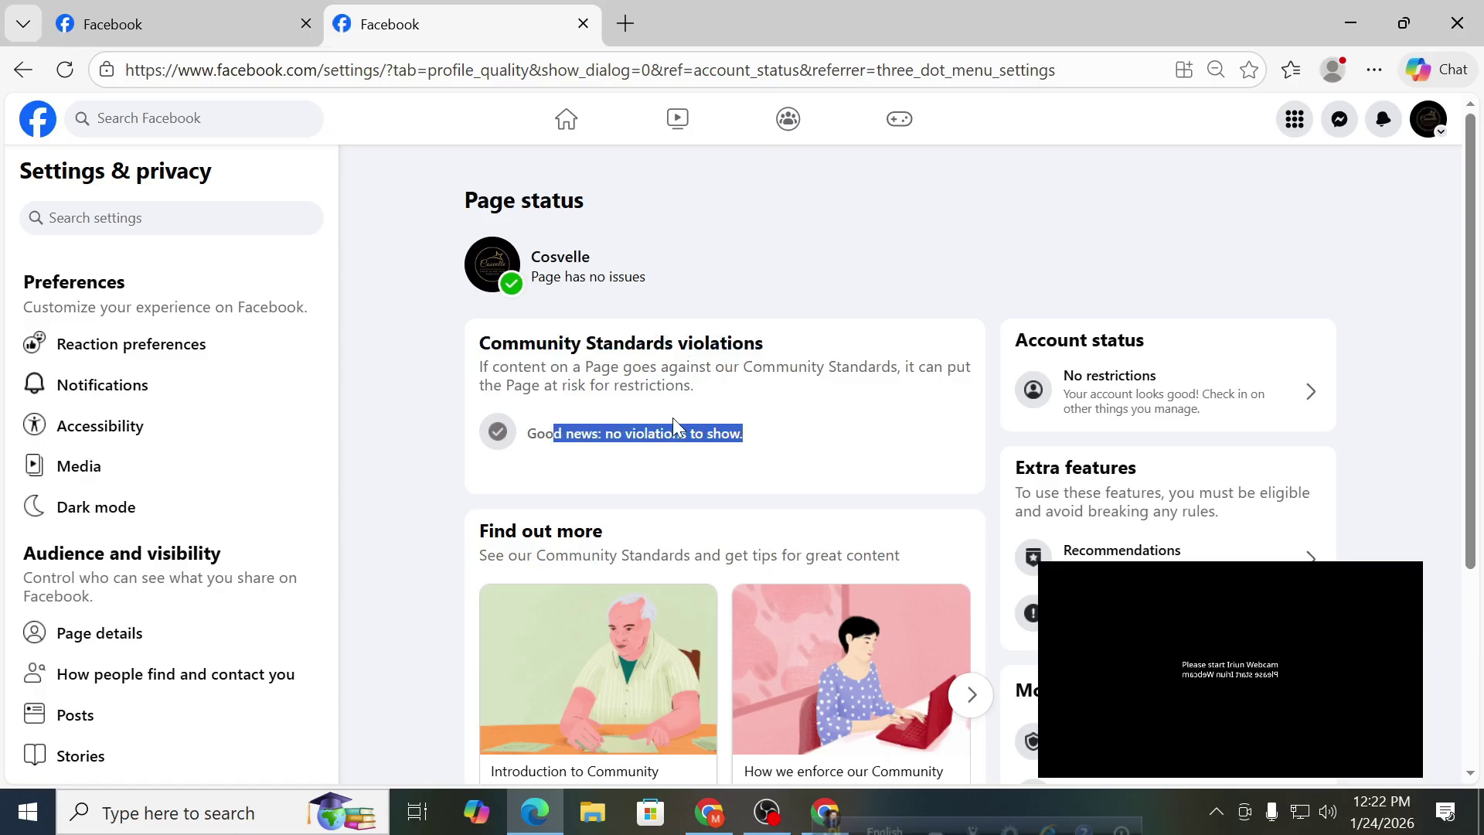
scroll(671, 421, "down", 4)
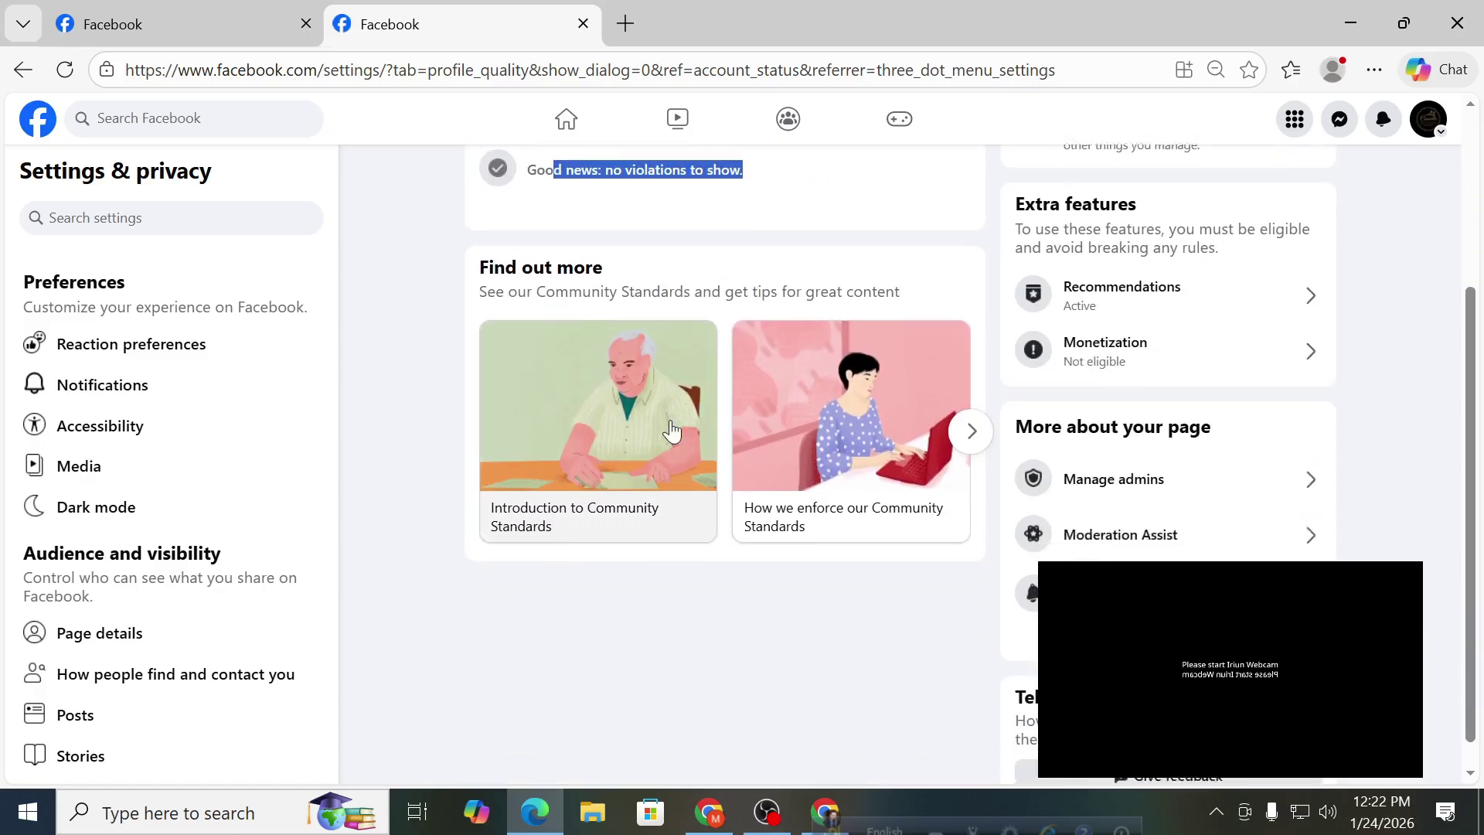
scroll(671, 436, "up", 4)
left_click(1428, 120)
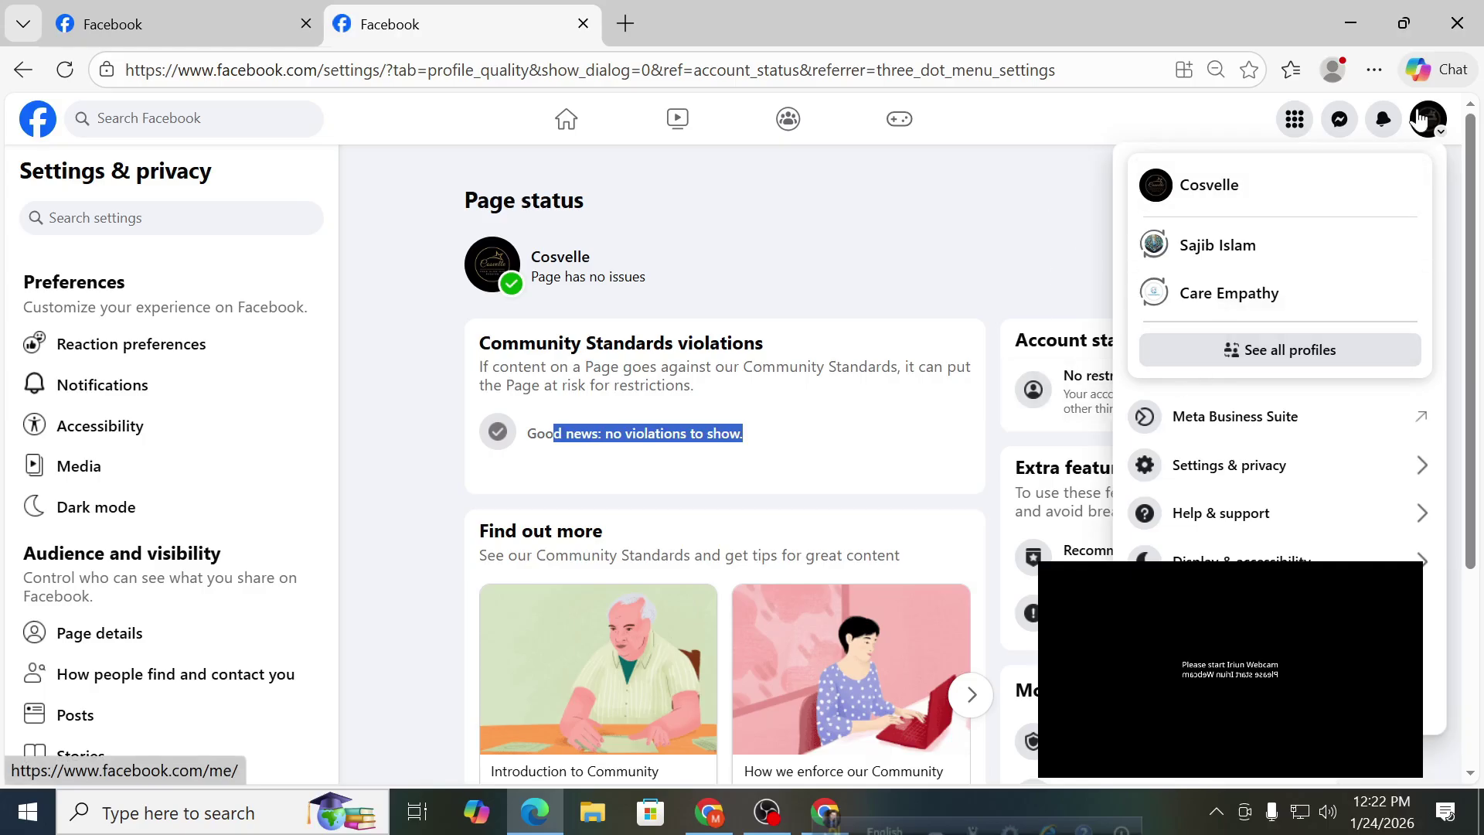
Switch to Cosvelle and open its Professional dashboard, showing 1 view in 28 days.
left_click(1265, 192)
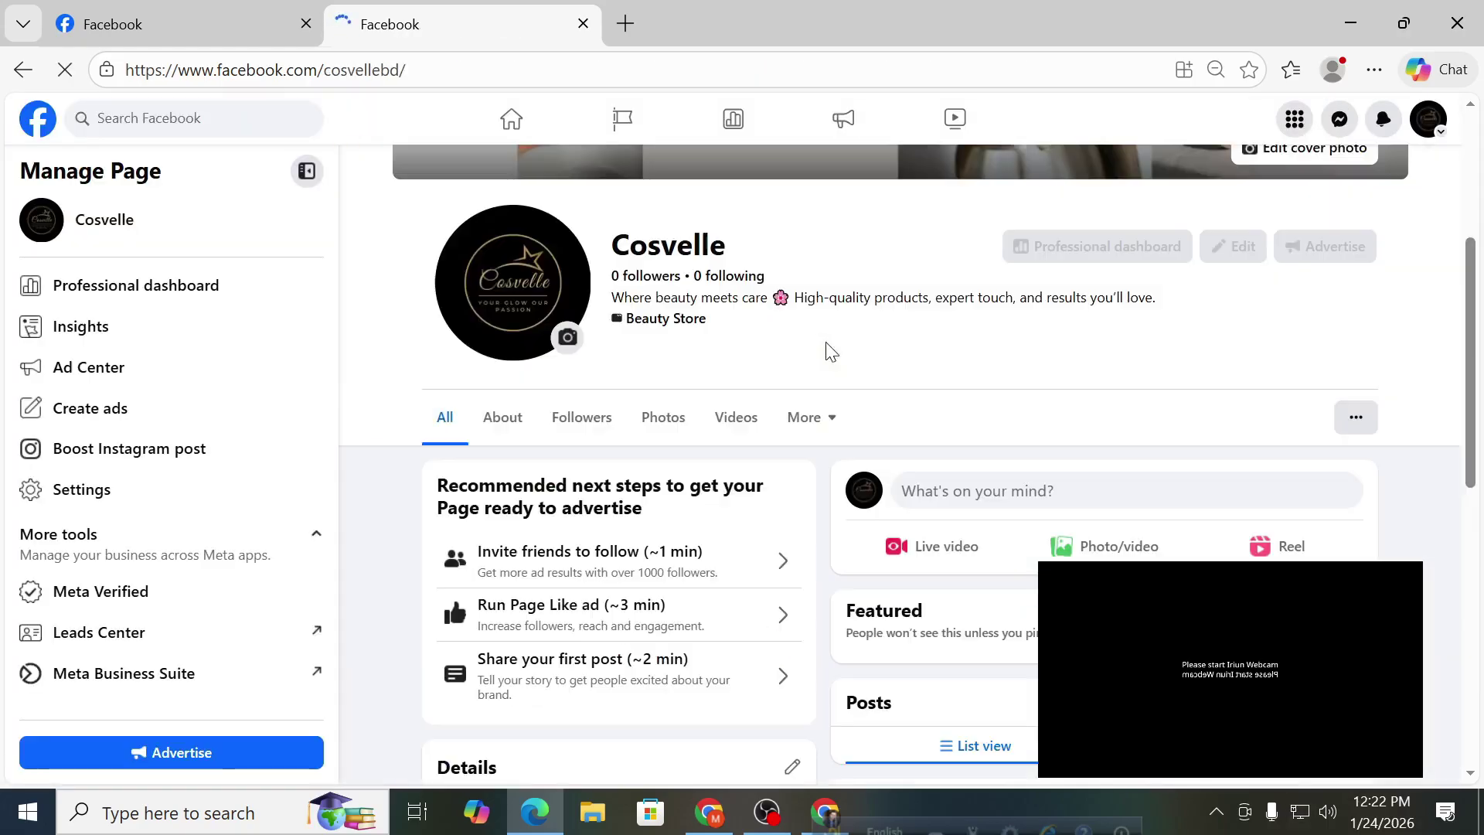
scroll(827, 355, "down", 3)
scroll(1082, 355, "up", 3)
left_click(1355, 417)
scroll(1267, 363, "down", 2)
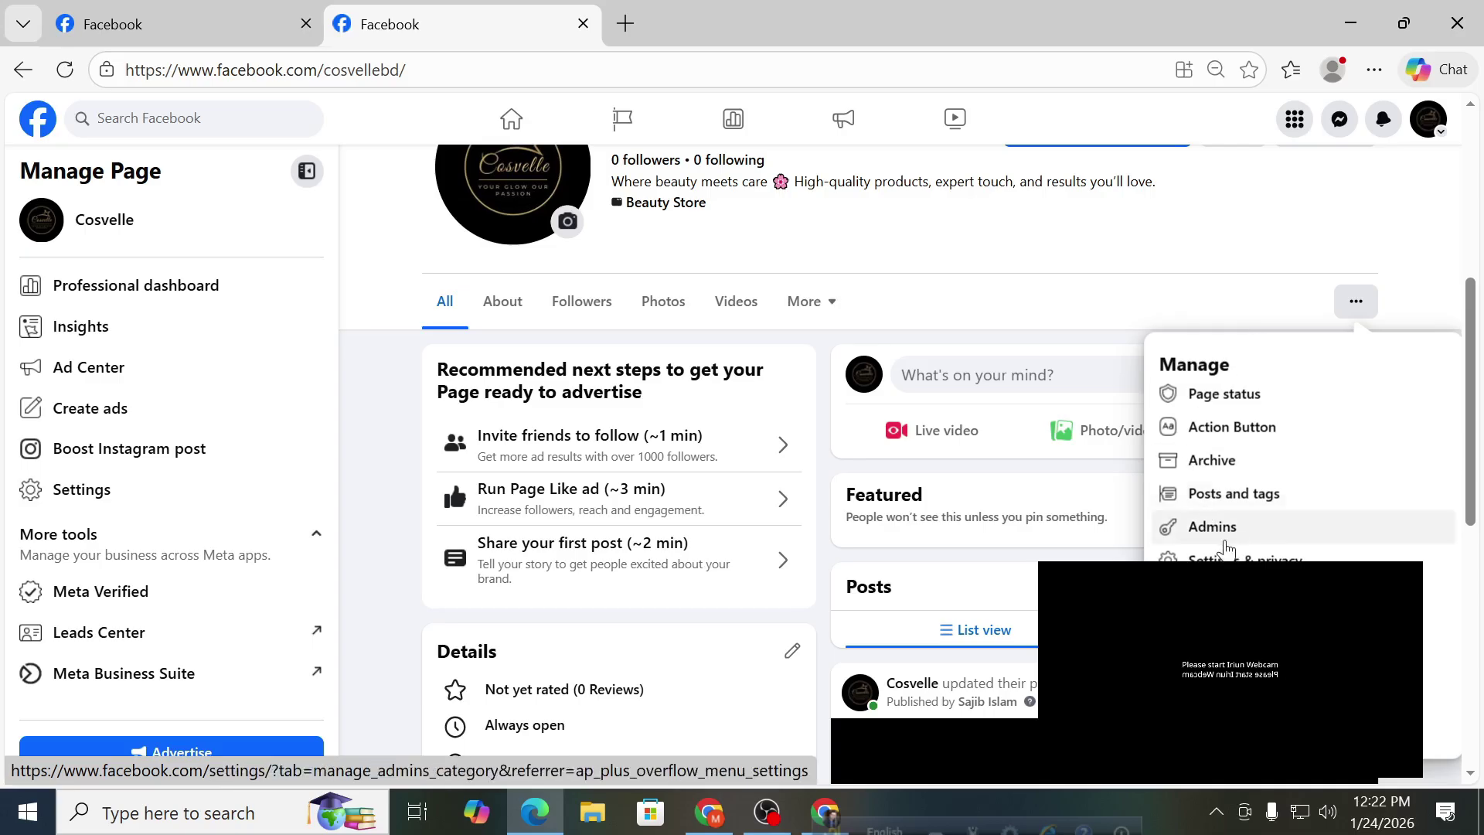
scroll(850, 340, "up", 1)
scroll(850, 332, "up", 5)
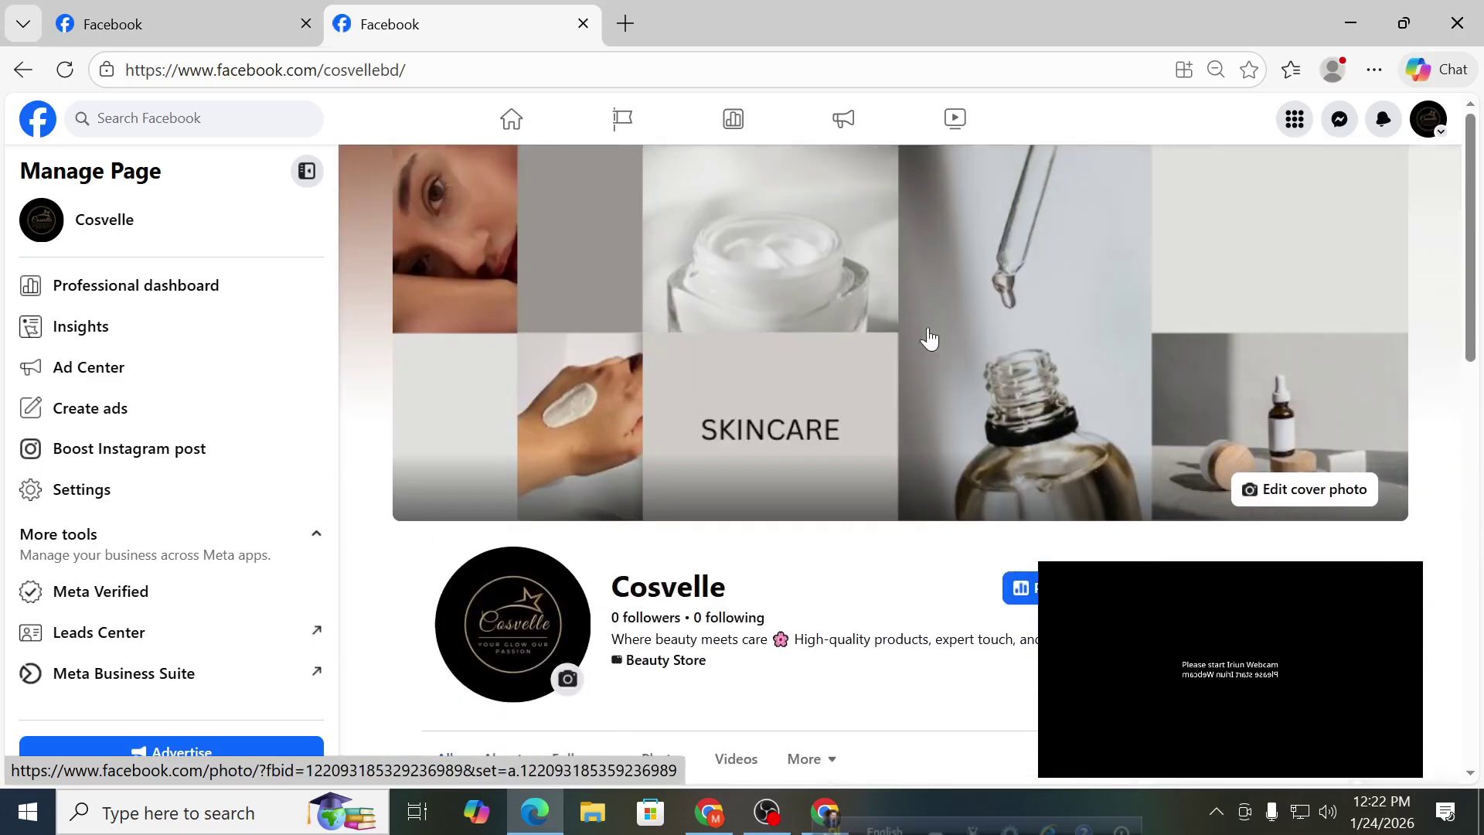
left_click(1020, 588)
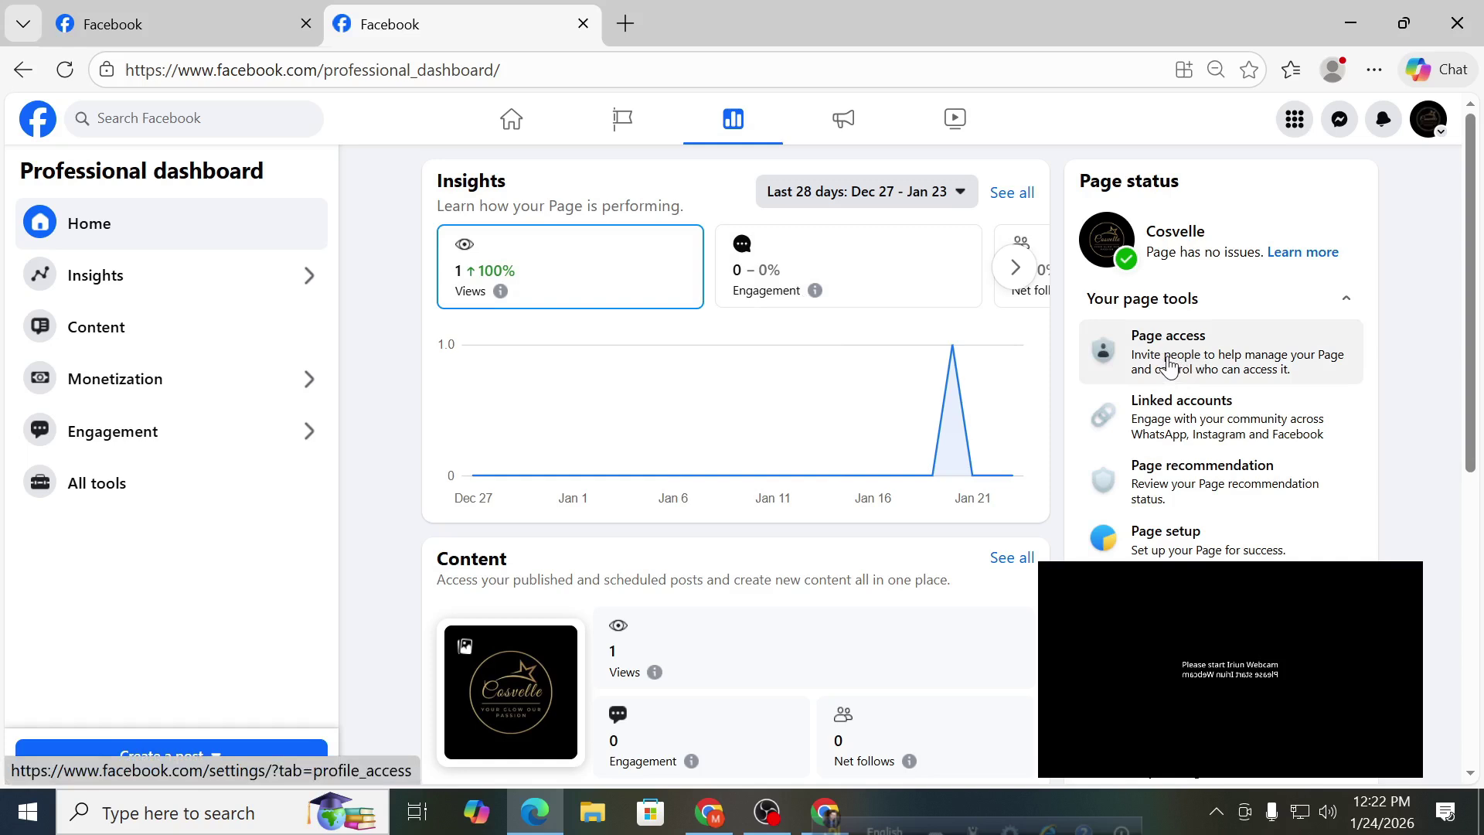
Check Cosvelle's Page access list and the second admin's access options, then return to the dashboard.
left_click(1169, 363)
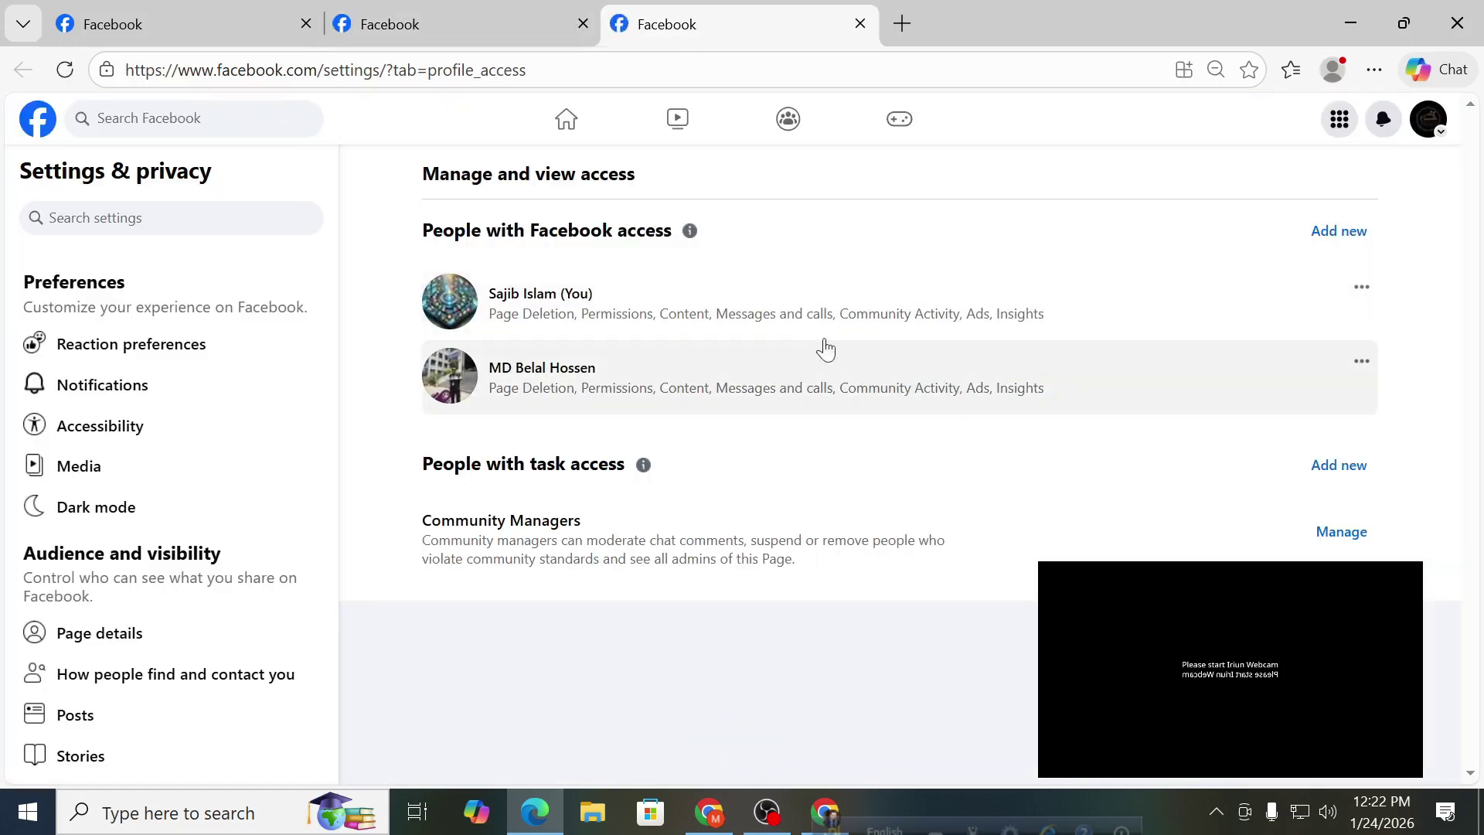
left_click(1361, 363)
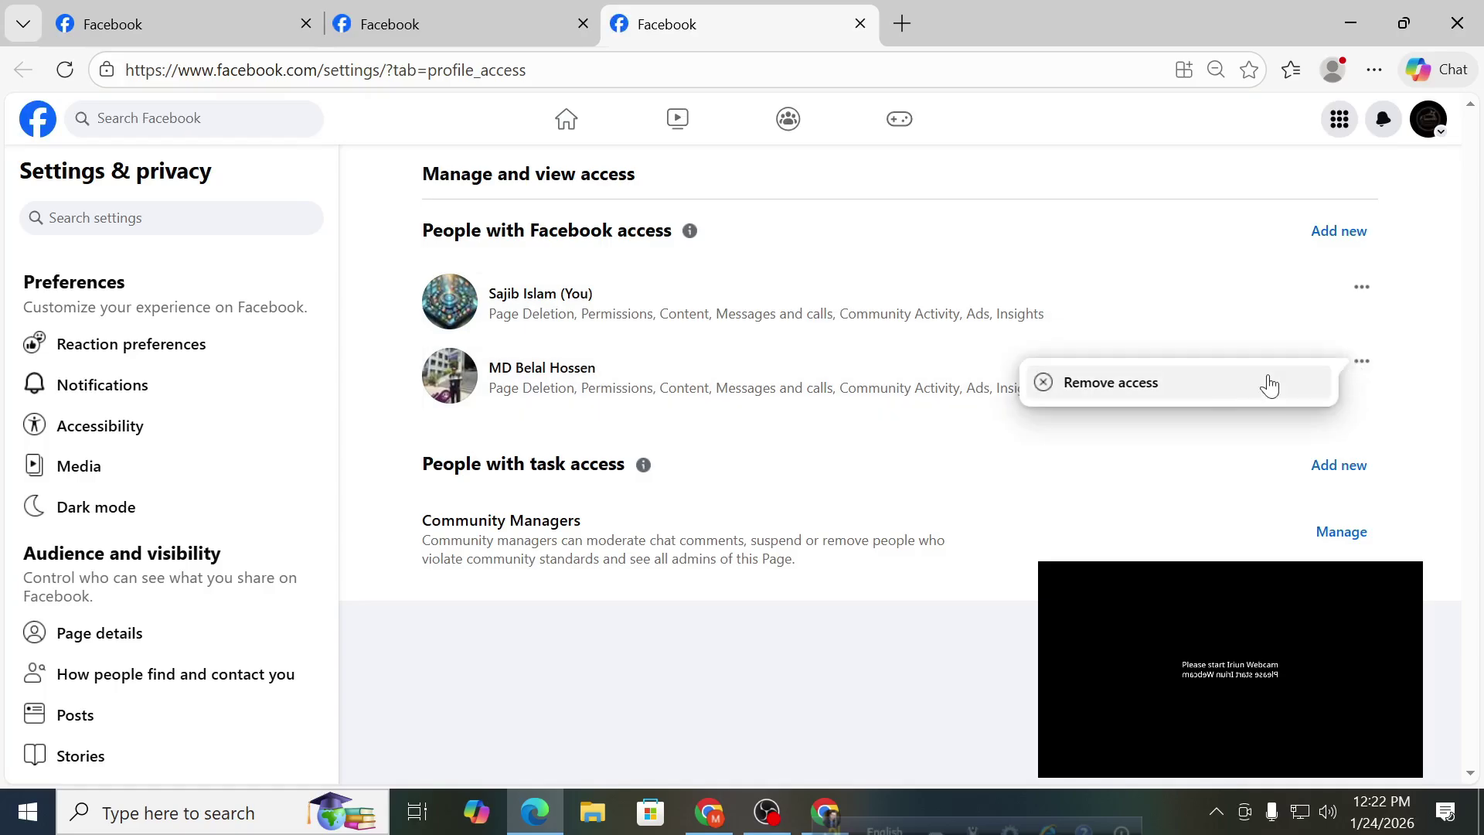
left_click(467, 14)
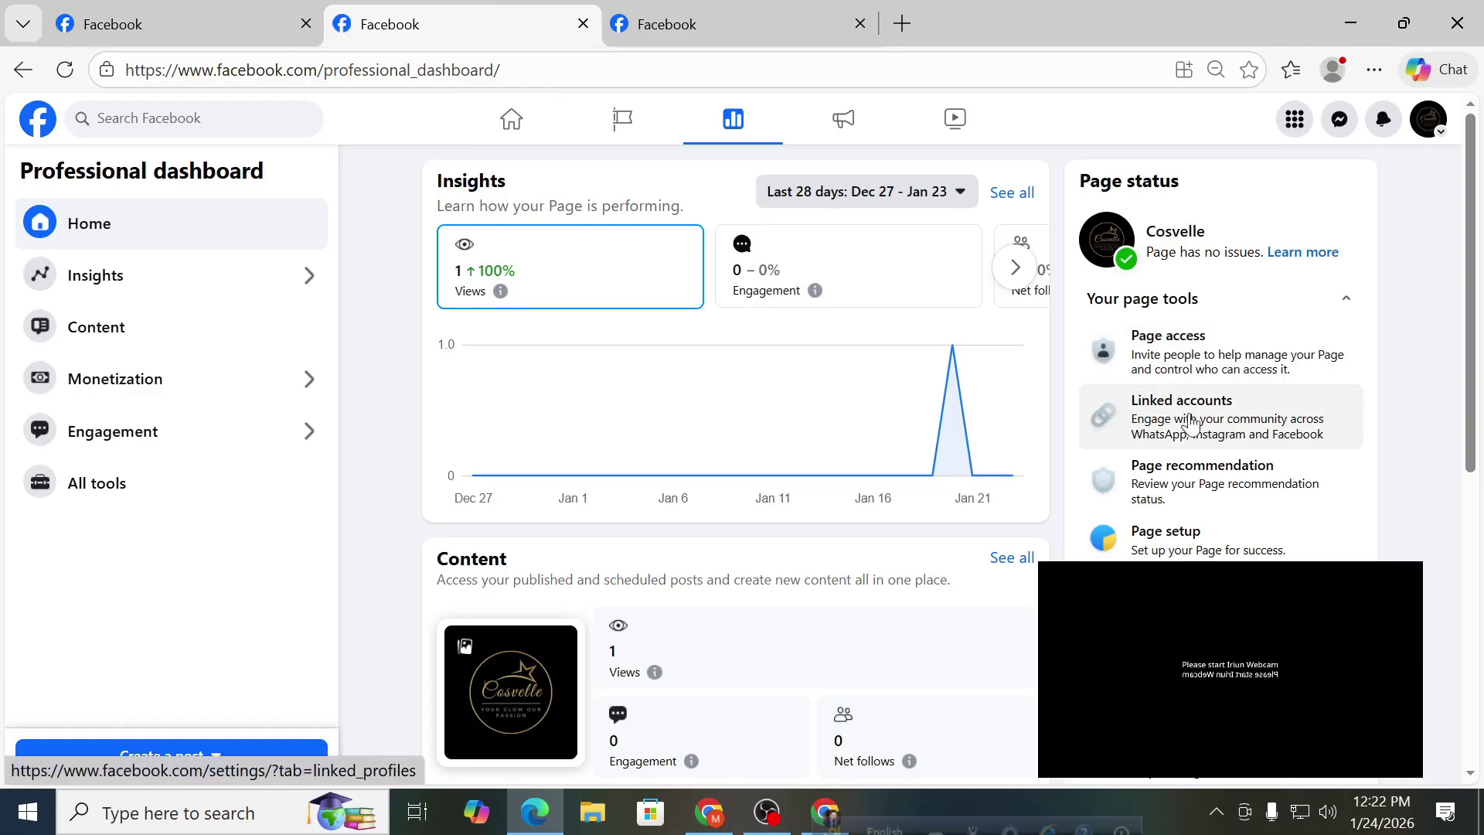
Confirm Instagram and WhatsApp are not connected under Linked accounts, then go back to the dashboard.
left_click(1189, 425)
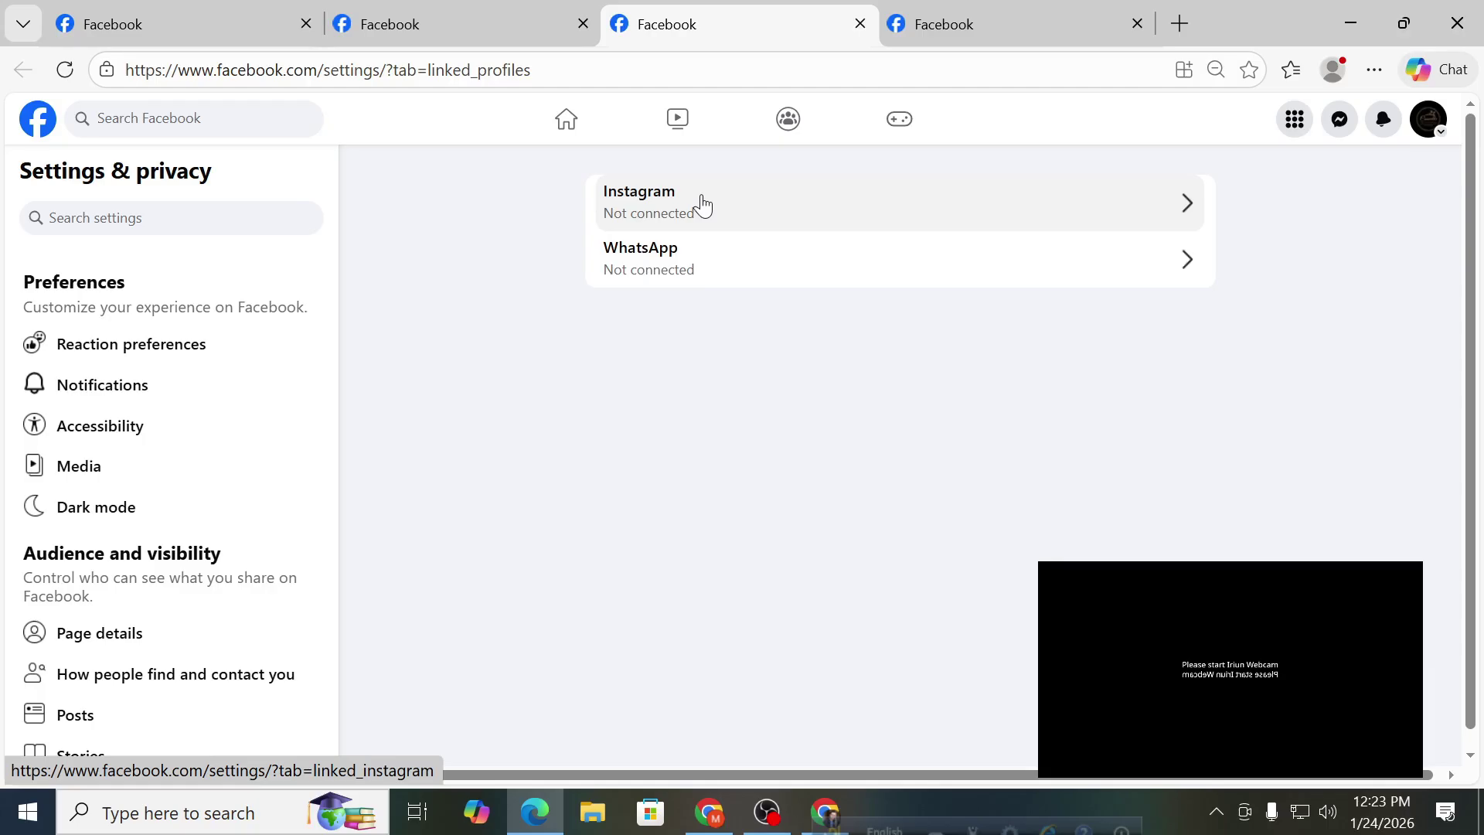
left_click(698, 205)
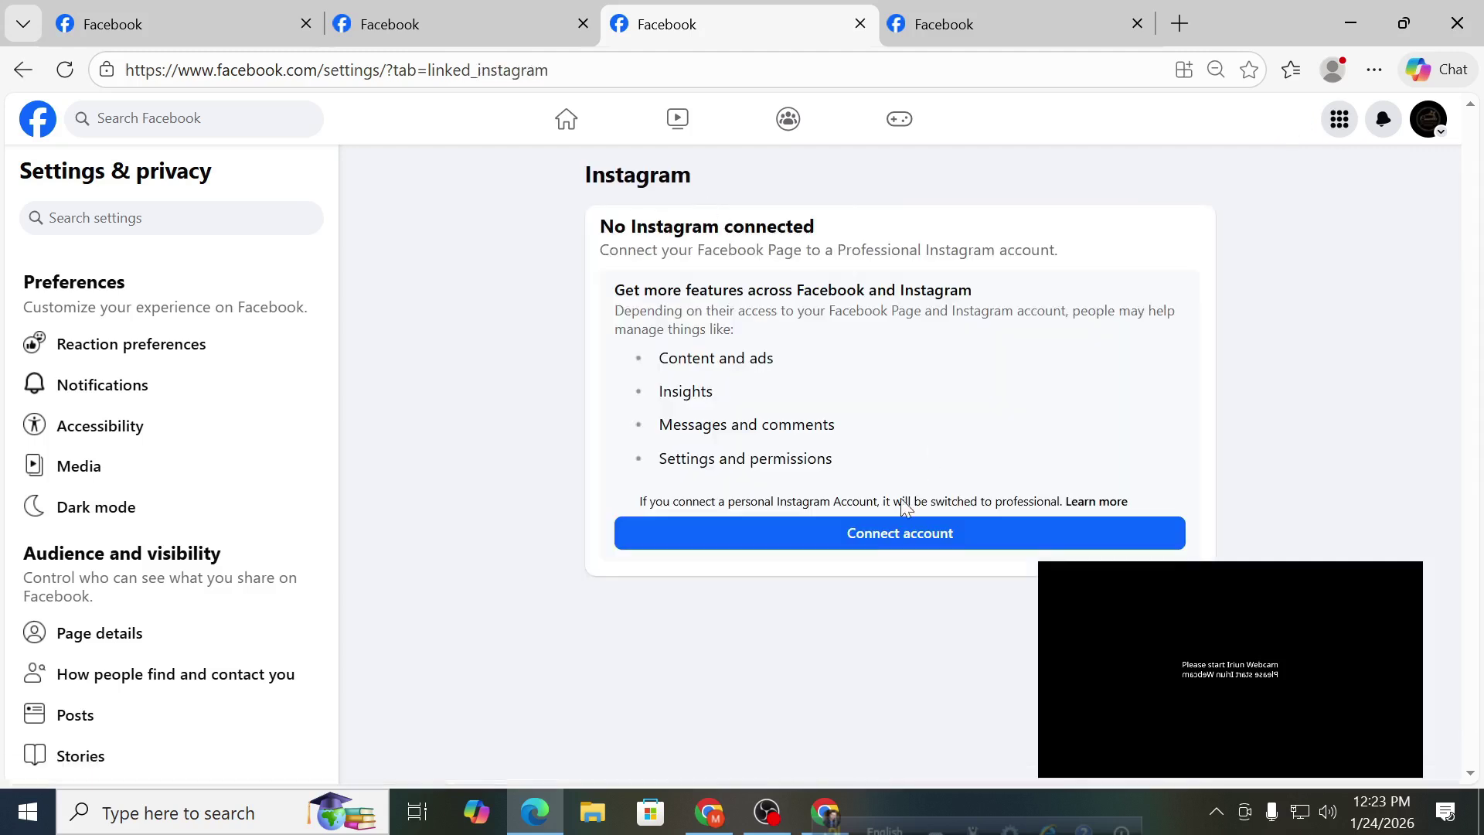
left_click(22, 70)
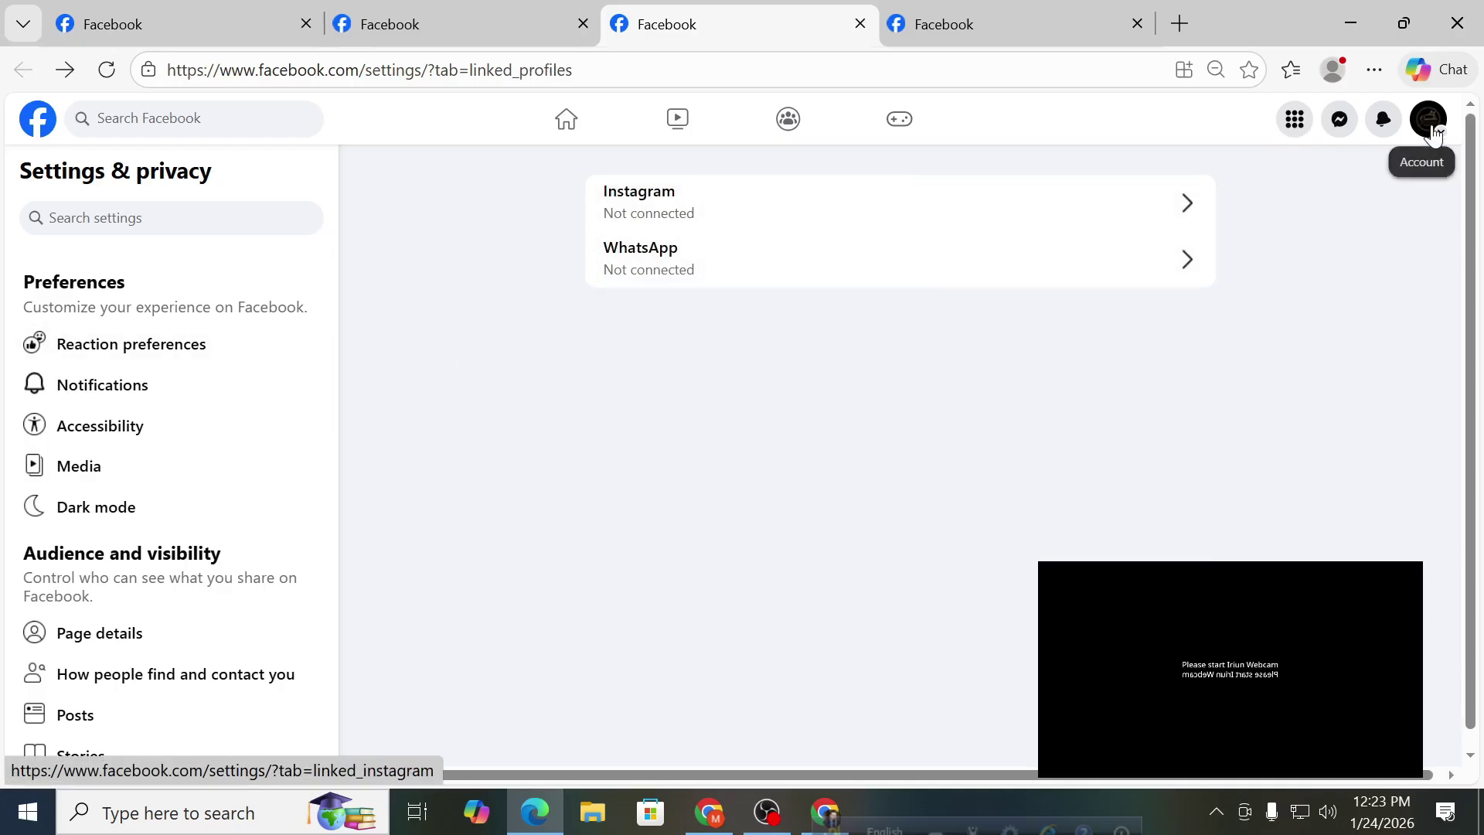
left_click(541, 10)
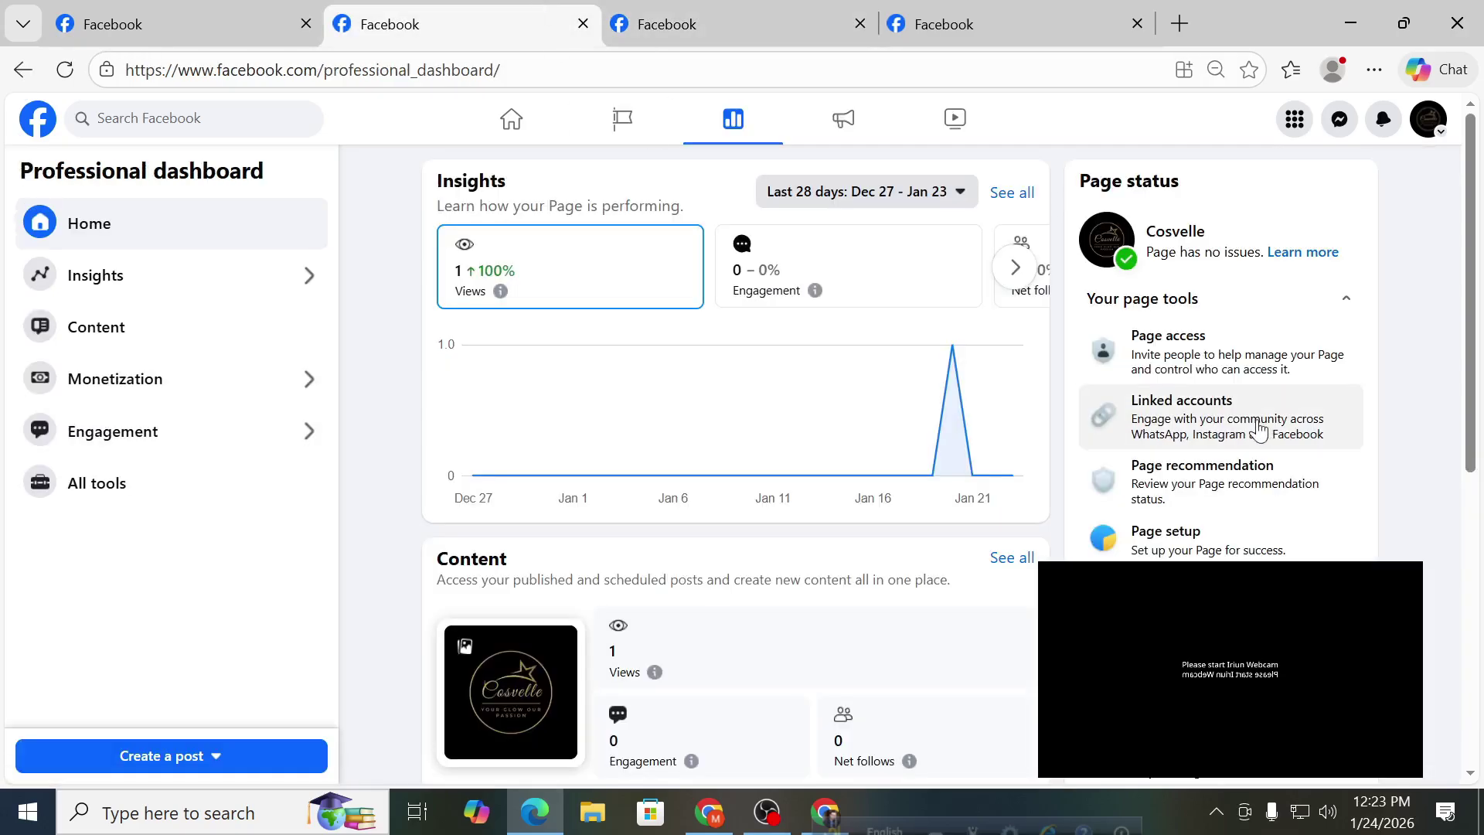
scroll(1182, 409, "down", 2)
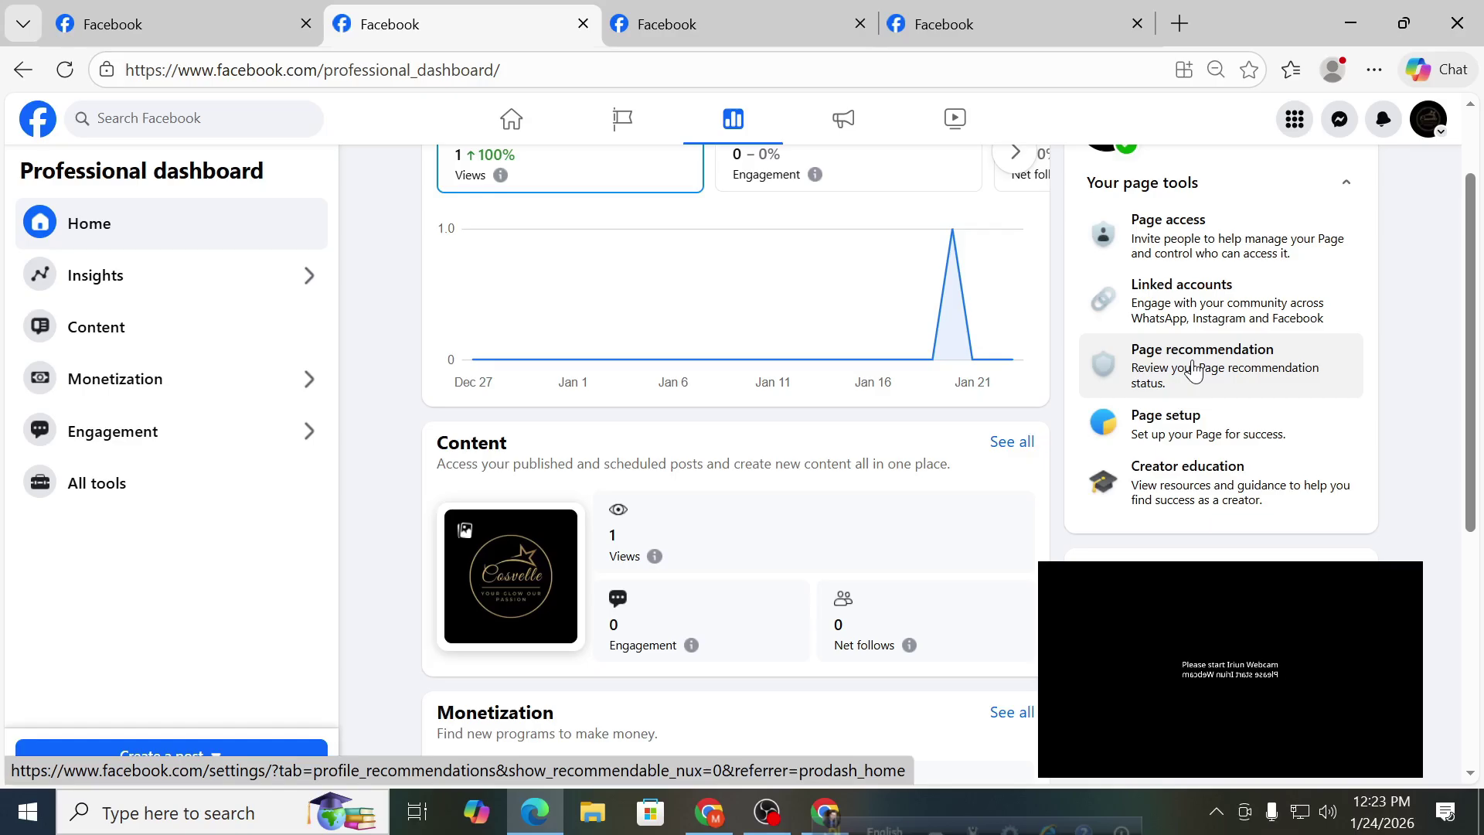
Confirm Cosvelle is recommendable under Page recommendation and bring up the 'How recommendations work' explainer.
left_click(1191, 361)
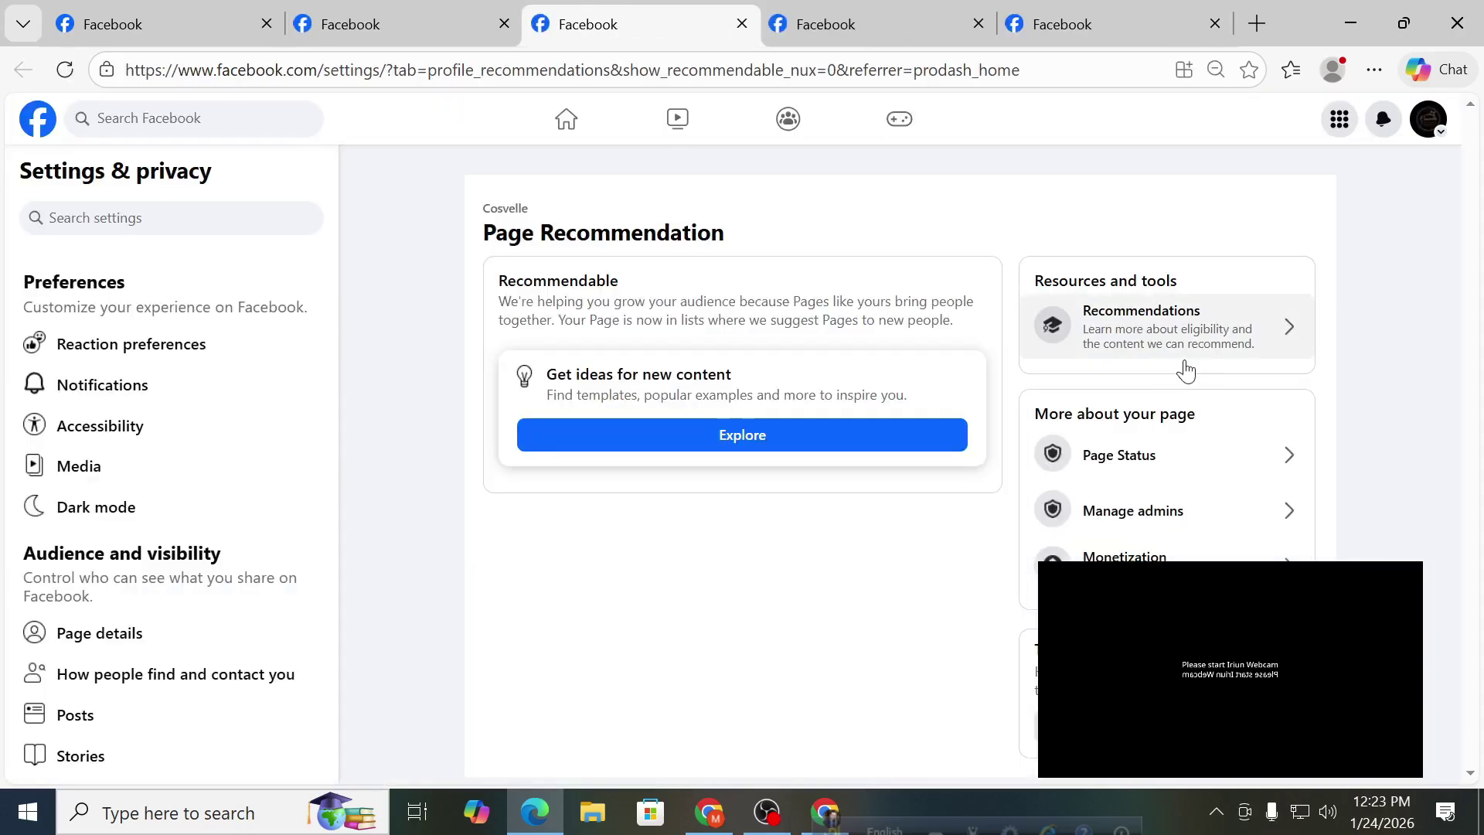
left_click_drag(484, 232, 727, 232)
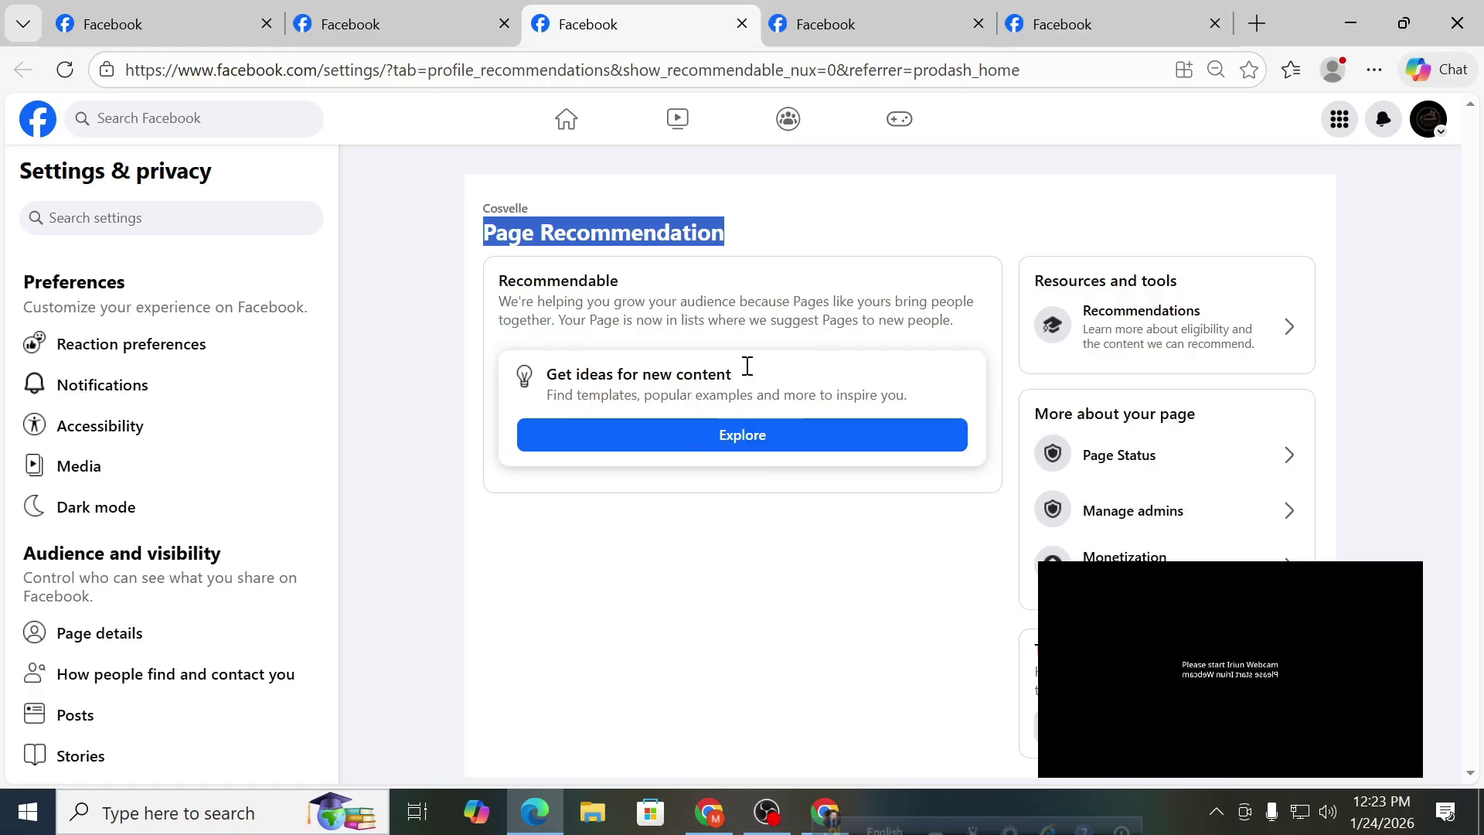
left_click(1128, 322)
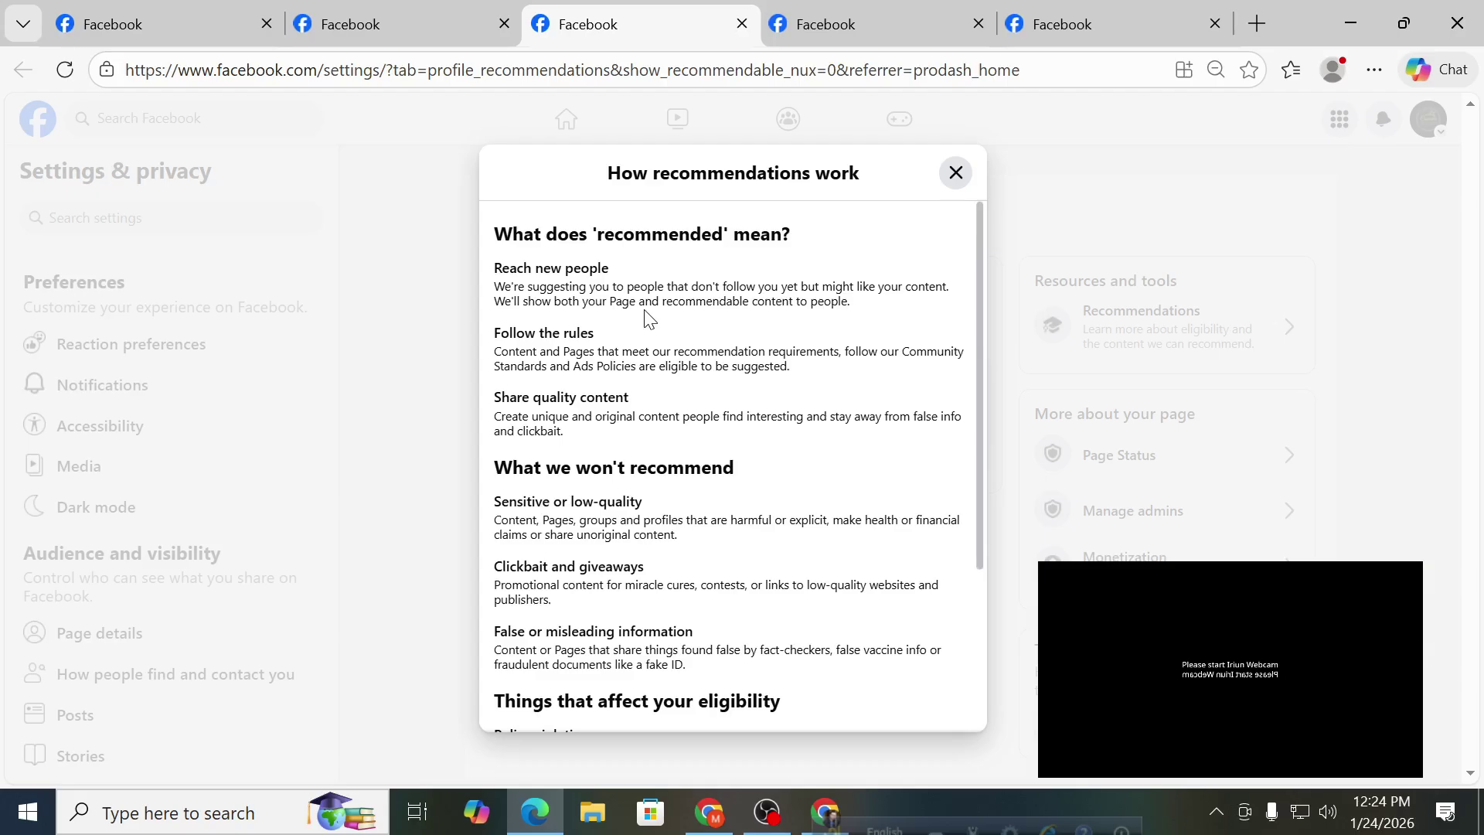
Read the low-quality, clickbait and misleading-information guidelines in the explainer, then close it.
scroll(590, 456, "down", 1)
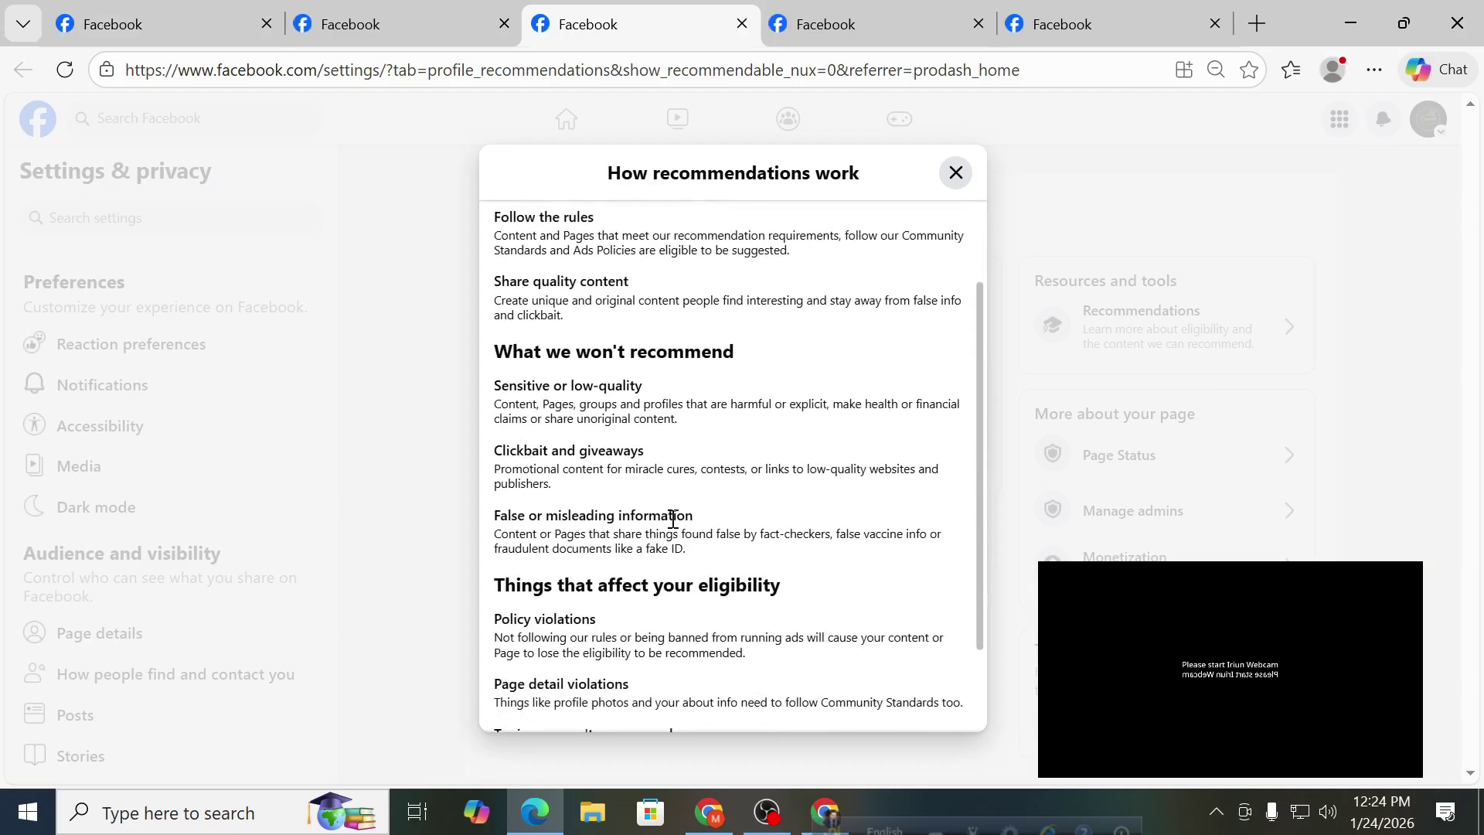
left_click_drag(712, 564, 653, 397)
left_click(548, 396)
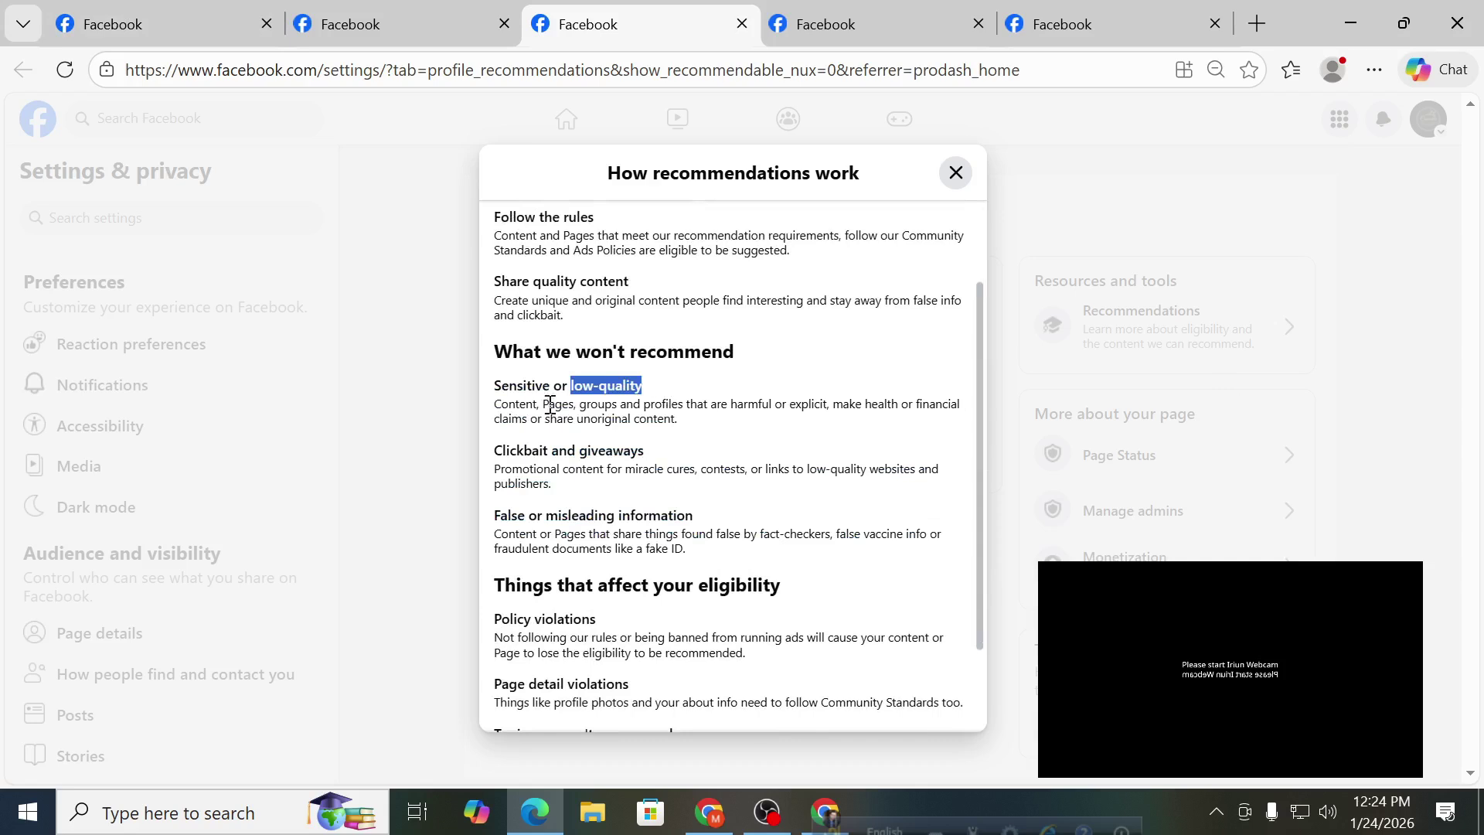
mouse_move(495, 404)
left_mouse_down()
mouse_move(959, 395)
mouse_move(865, 439)
left_mouse_up()
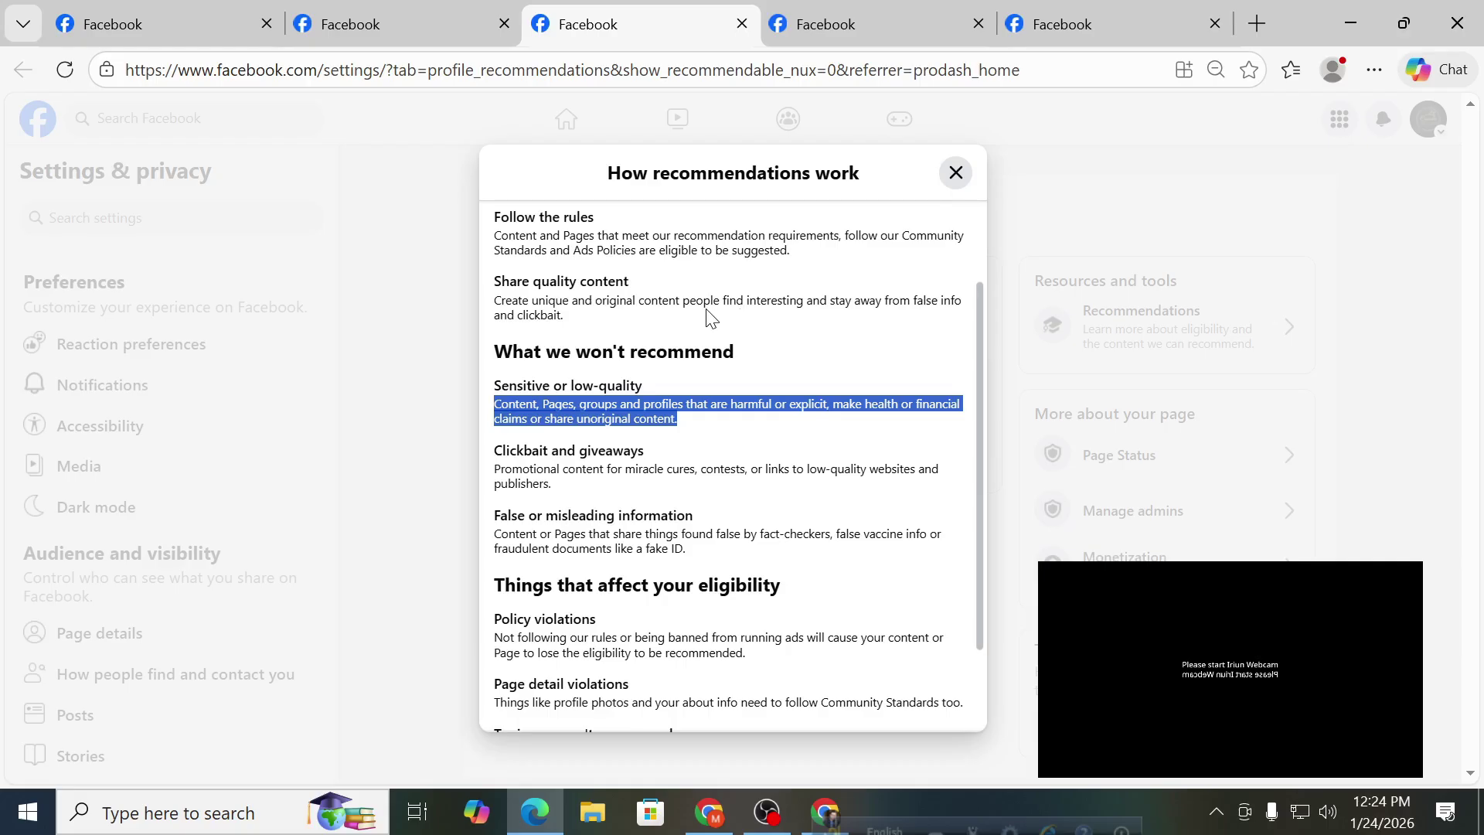
scroll(686, 313, "down", 2)
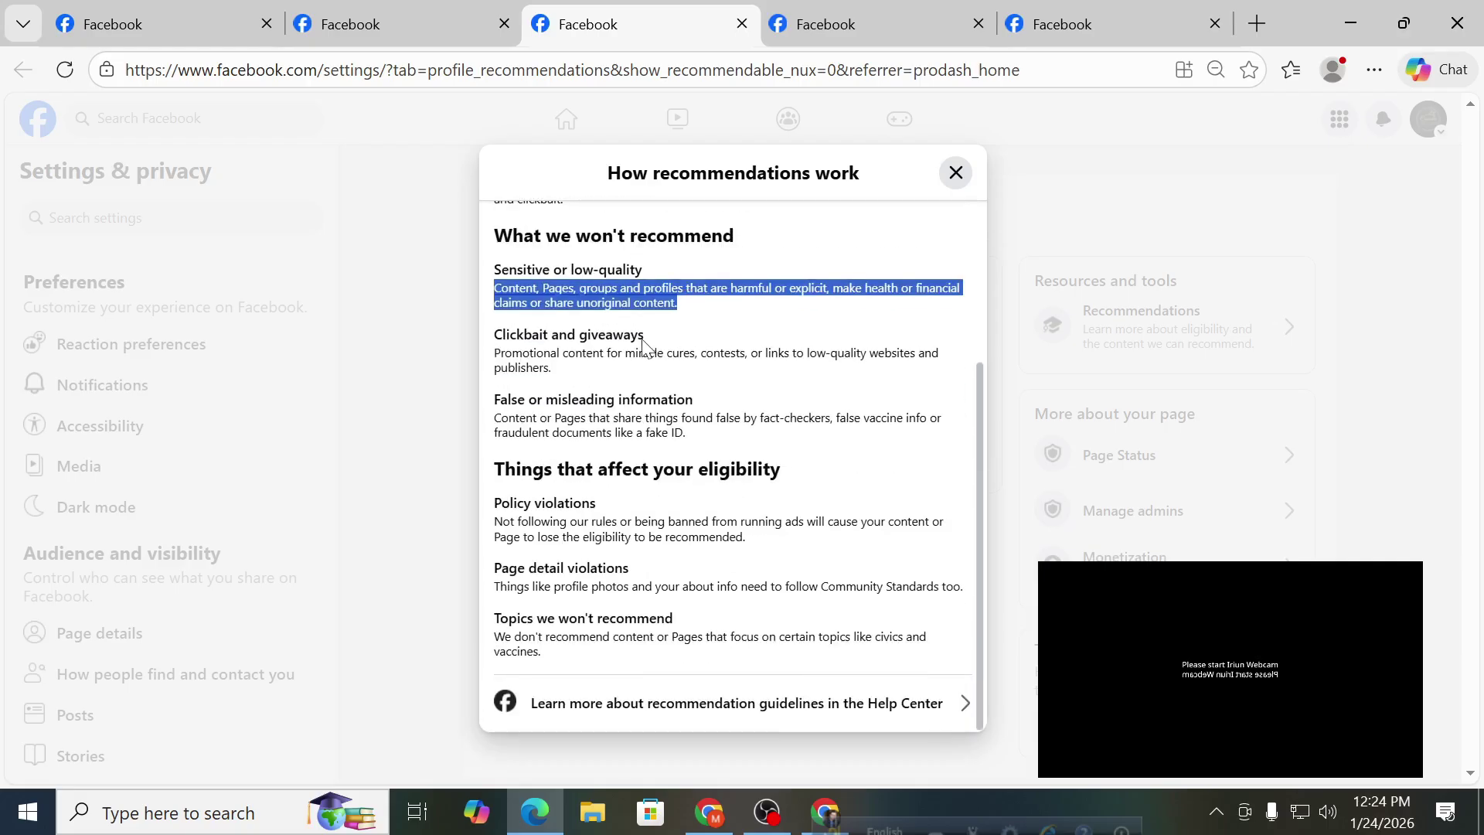
left_click_drag(572, 363, 463, 342)
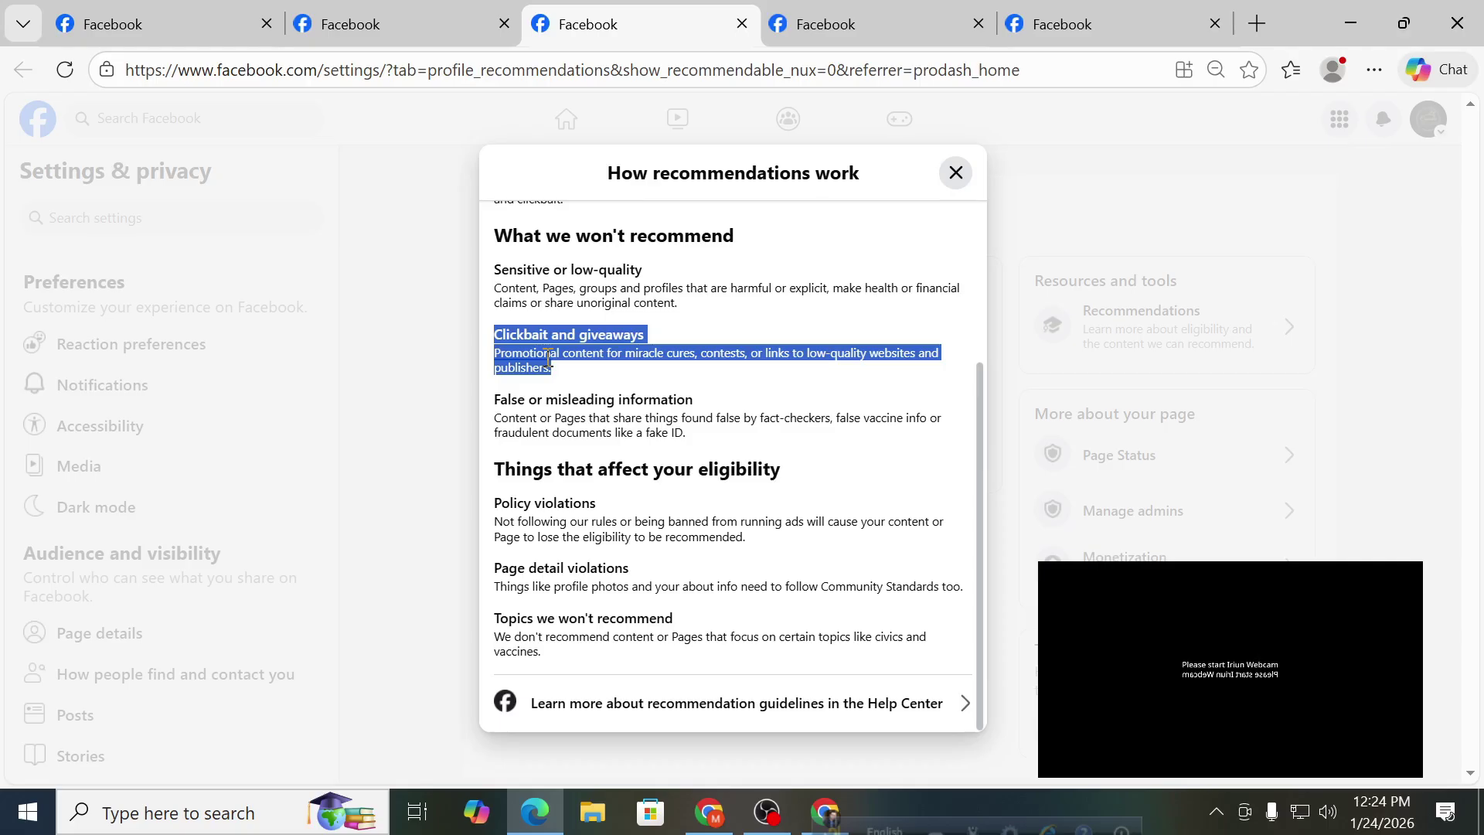
left_click_drag(727, 418, 710, 452)
left_click(503, 418)
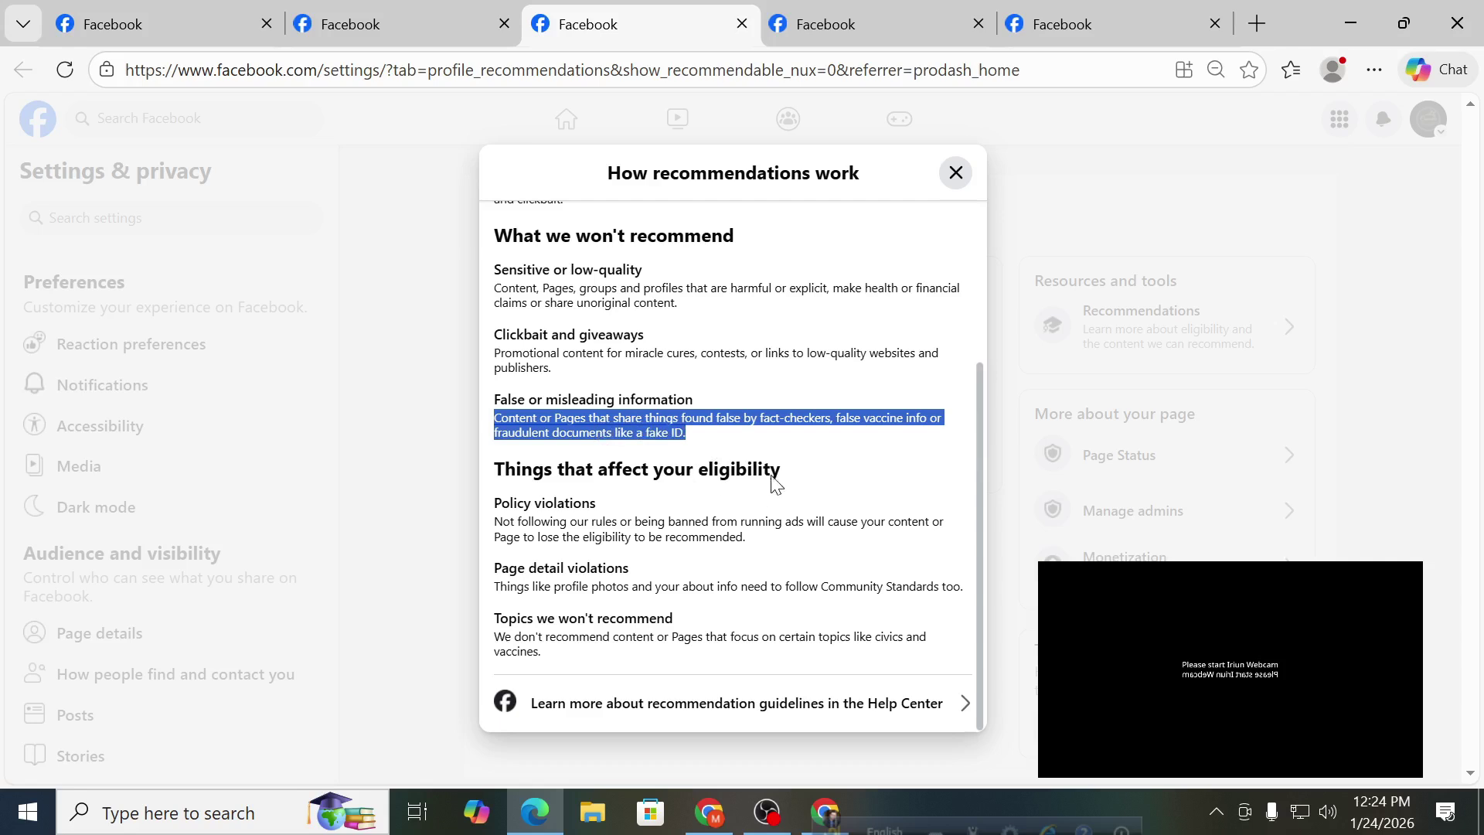
scroll(579, 511, "up", 3)
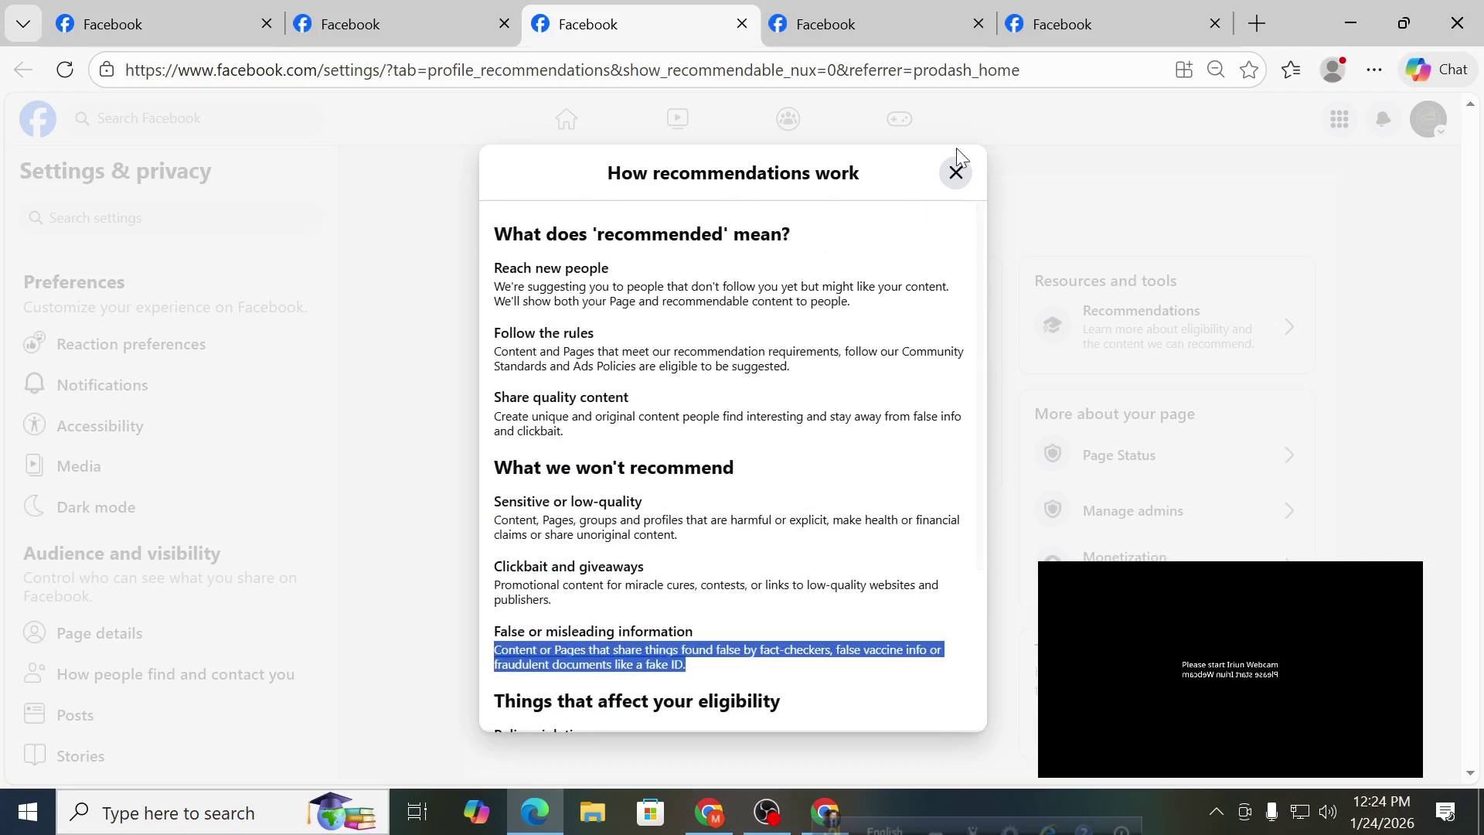
left_click(955, 173)
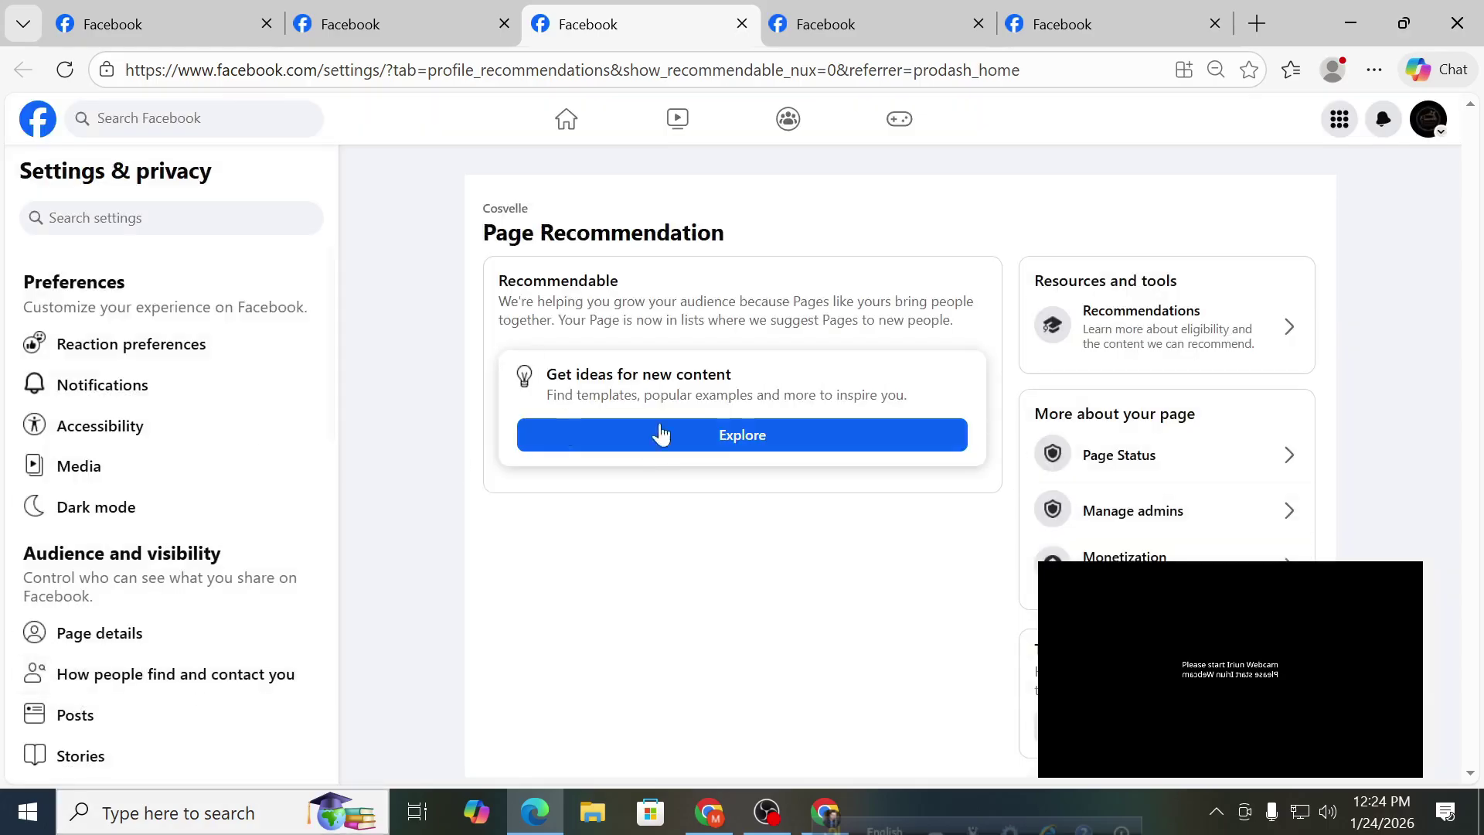
Go from Page Status to Monetization and confirm the page isn't eligible to earn yet.
left_click(1184, 467)
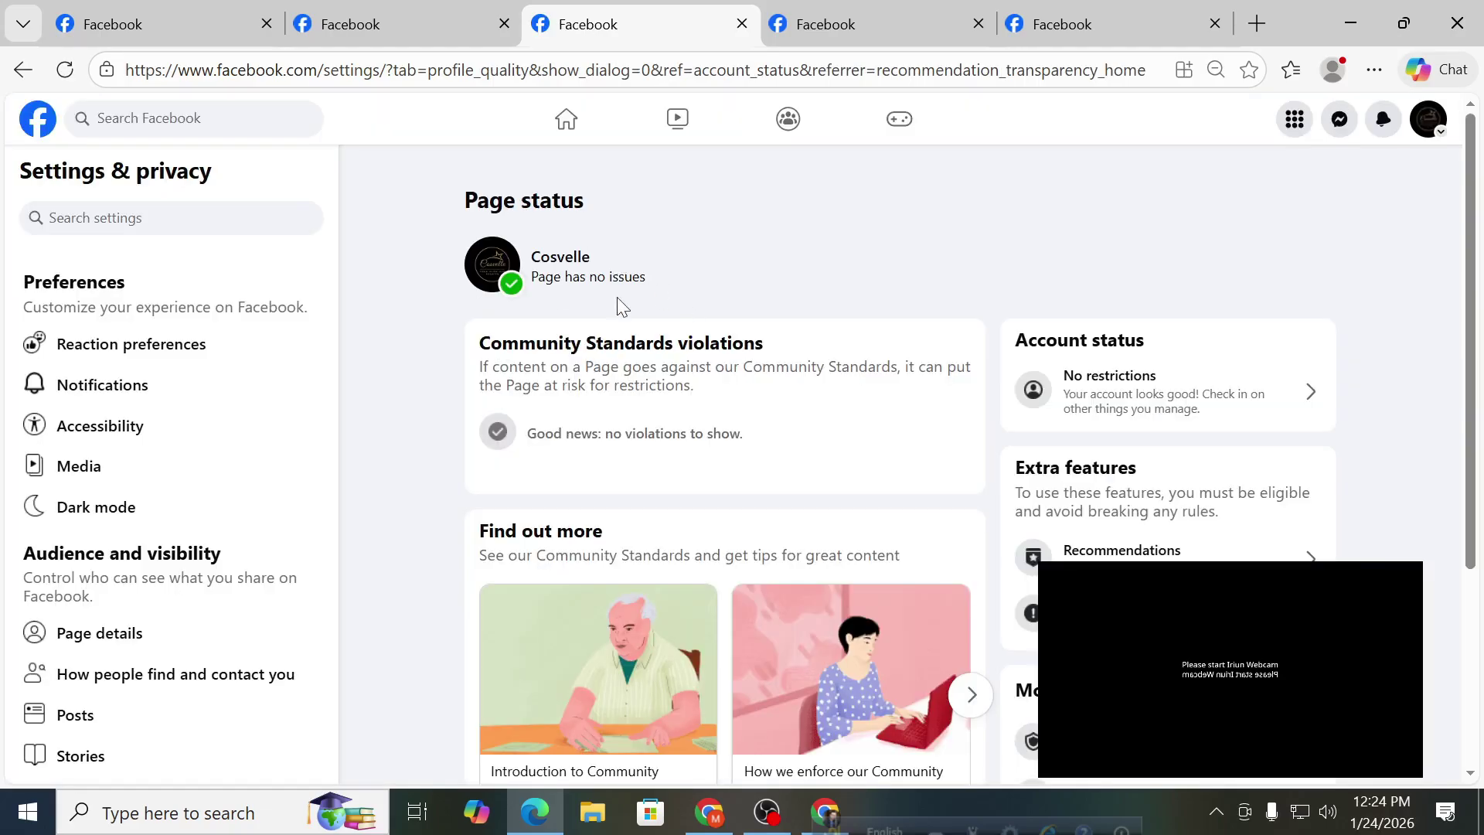
scroll(782, 387, "down", 2)
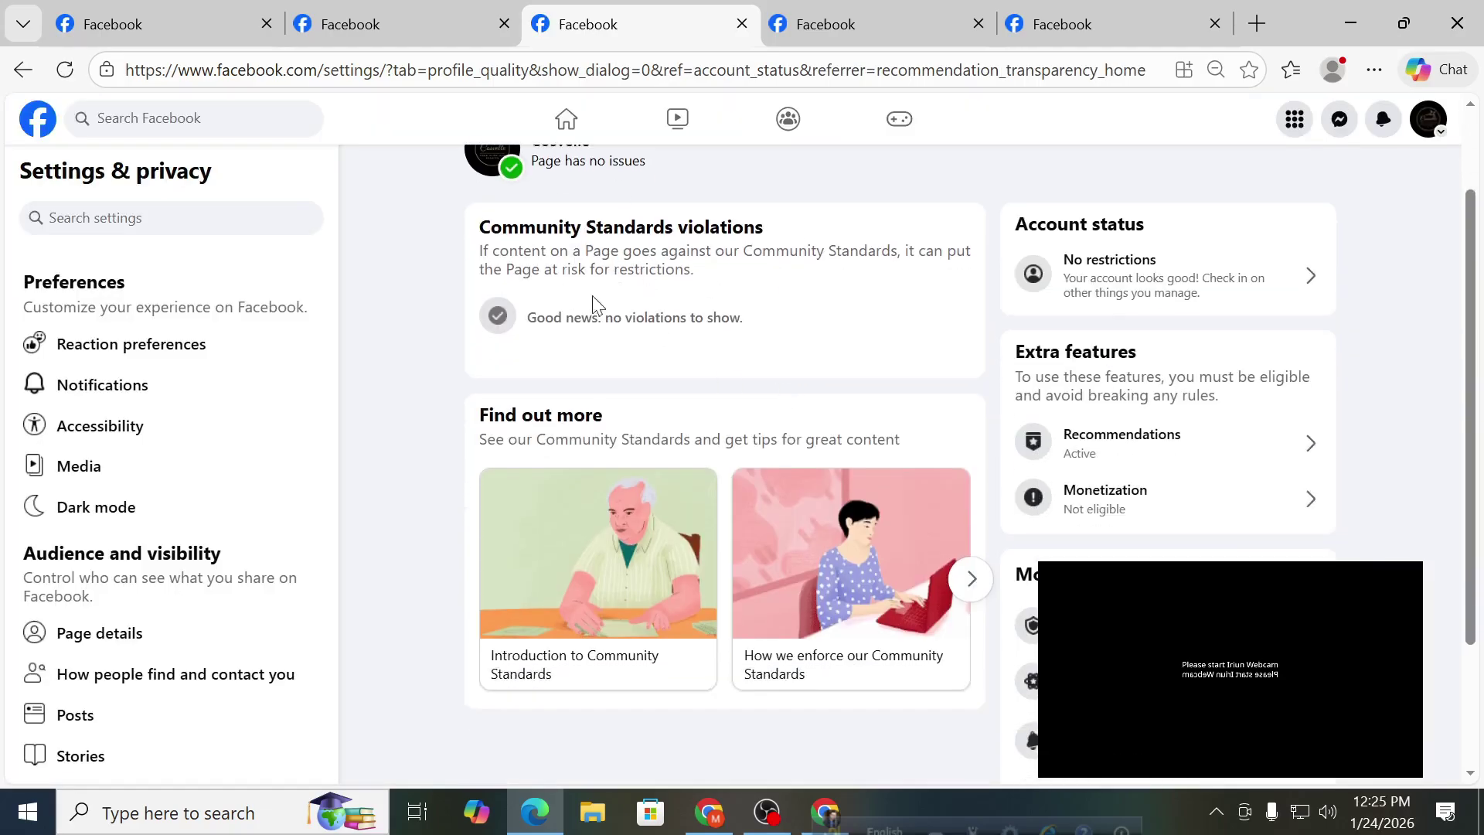
left_click(1217, 495)
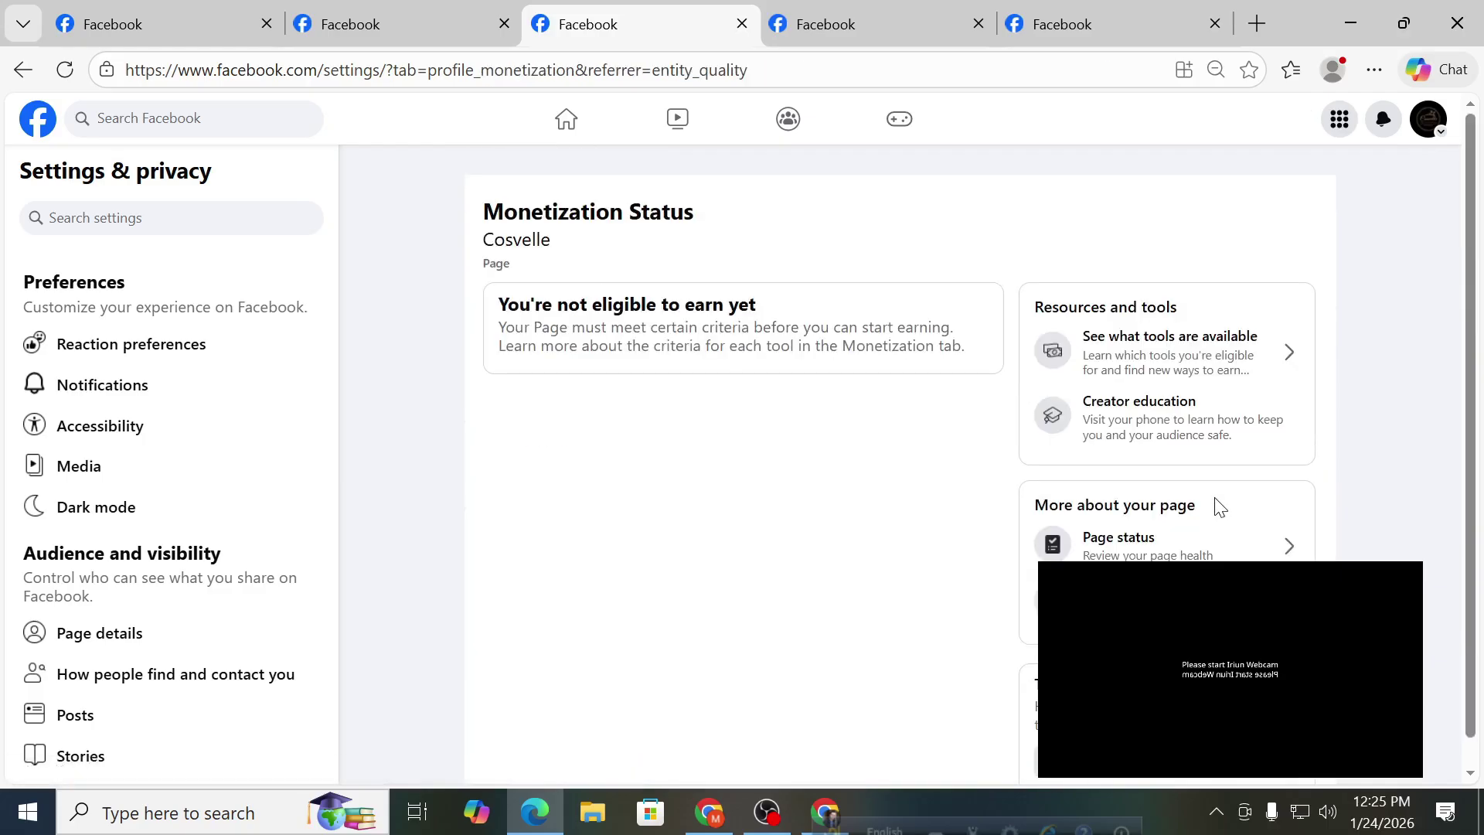
scroll(1113, 504, "down", 1)
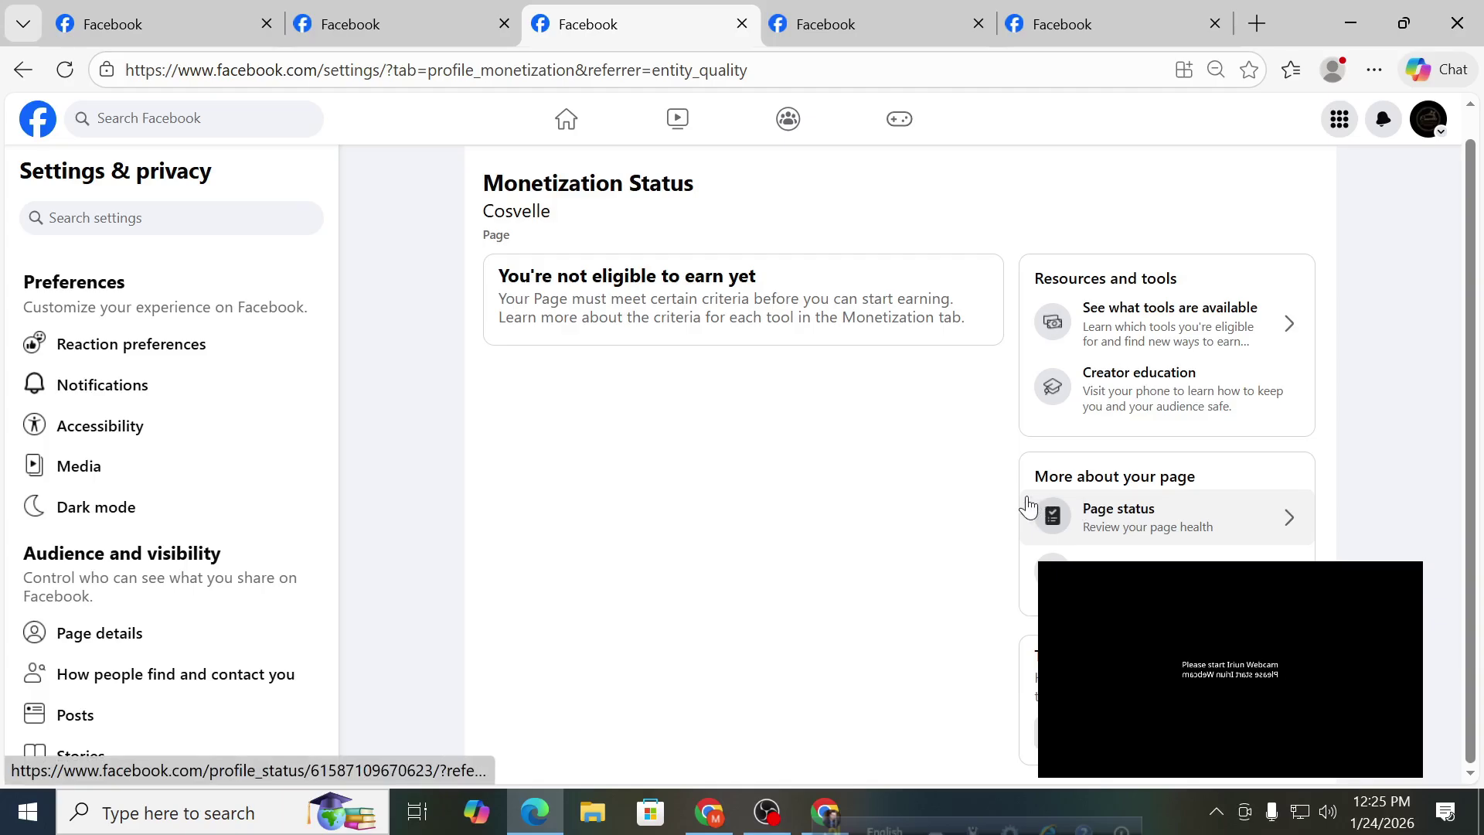
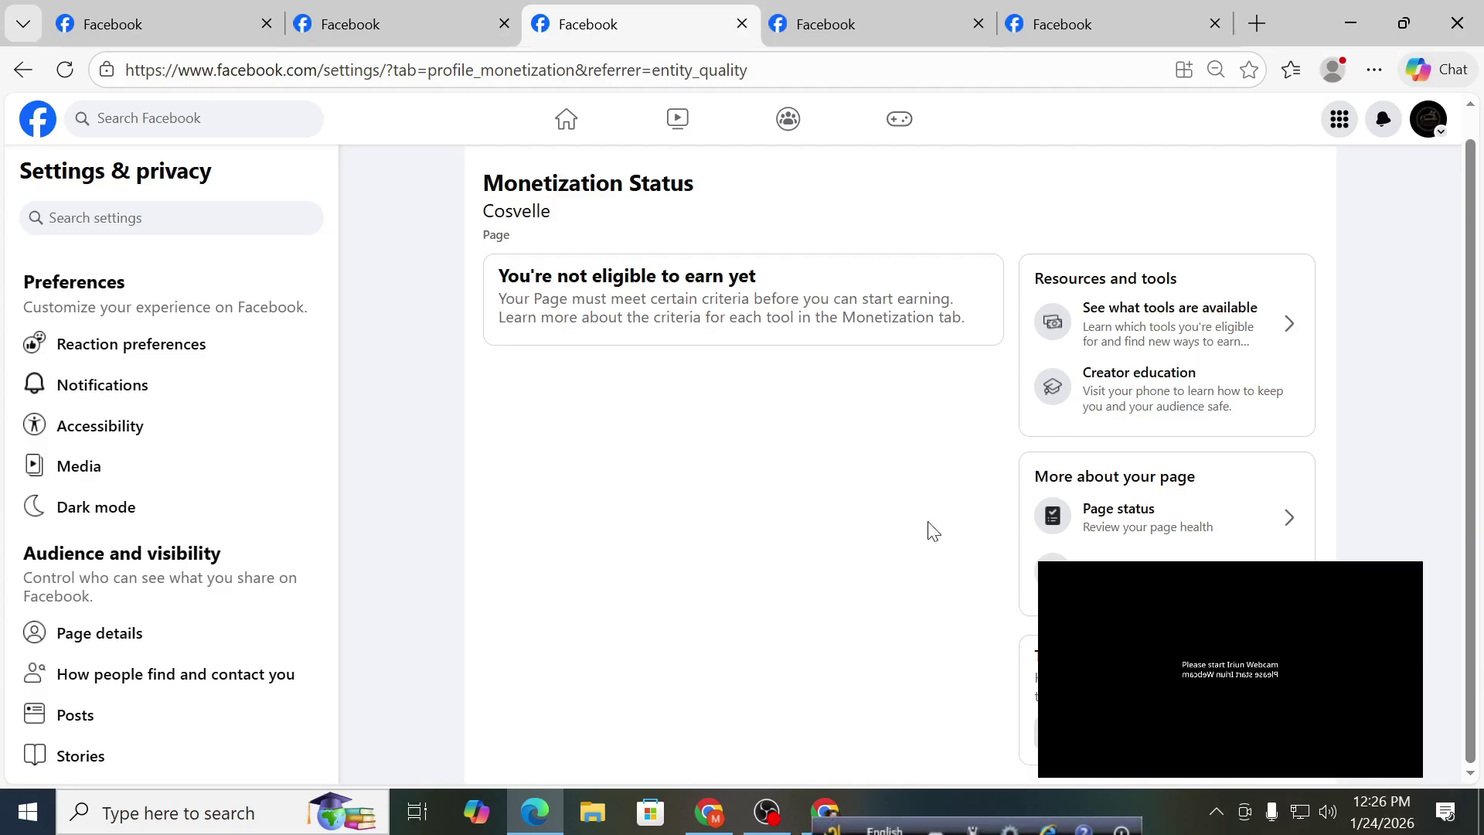
scroll(912, 495, "up", 1)
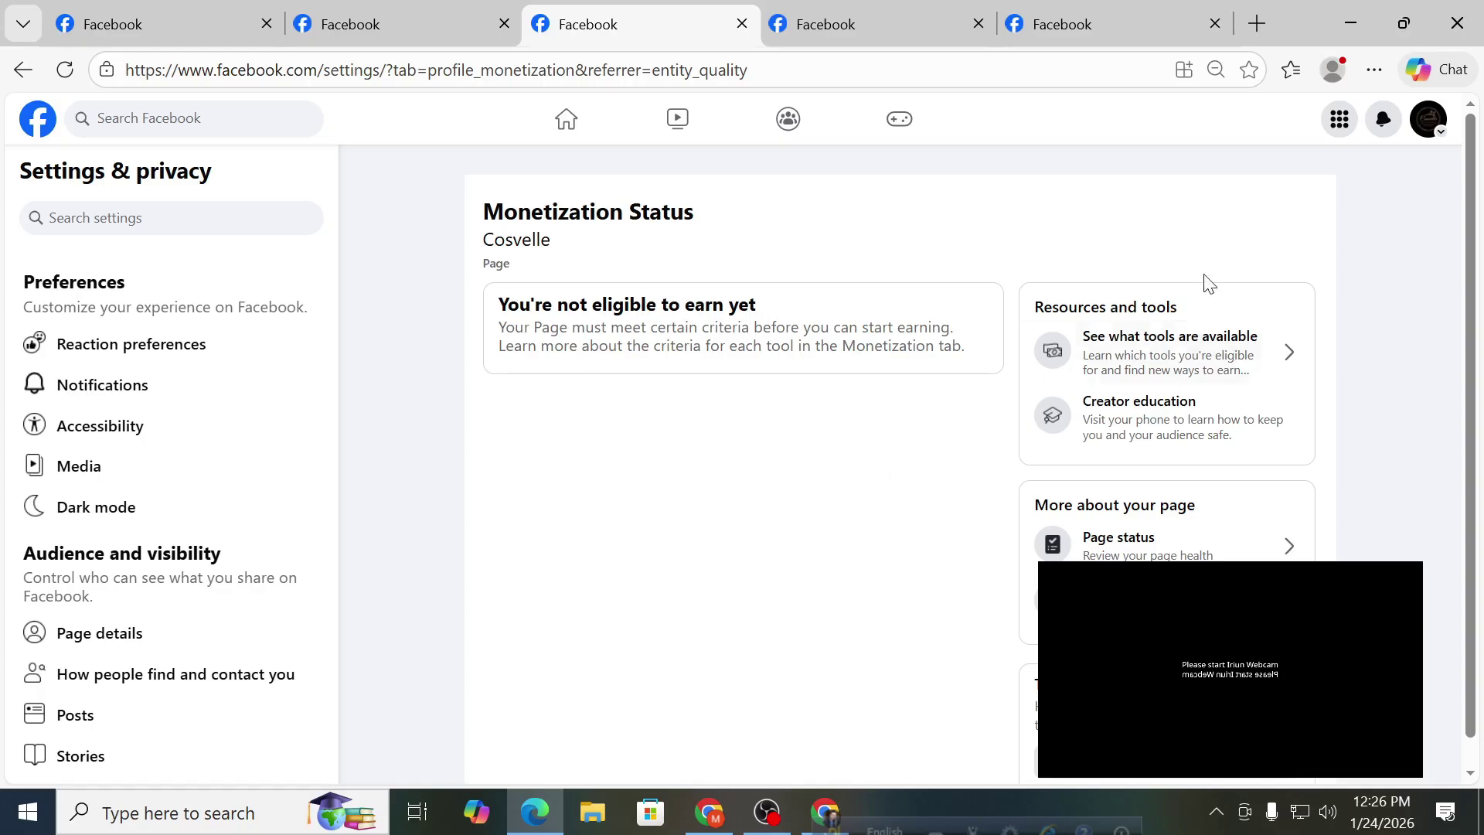
scroll(653, 640, "down", 1)
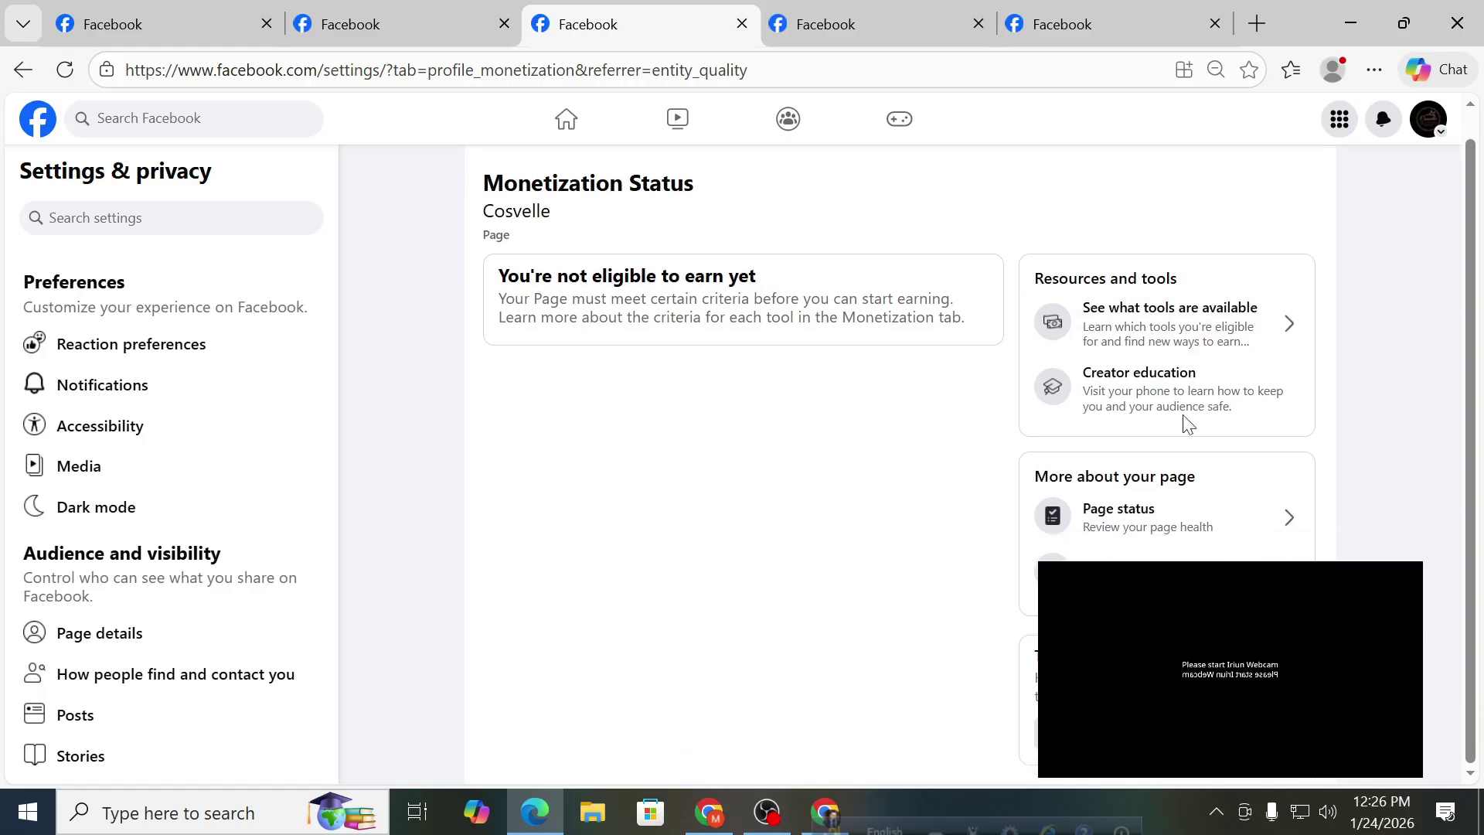
scroll(657, 354, "up", 1)
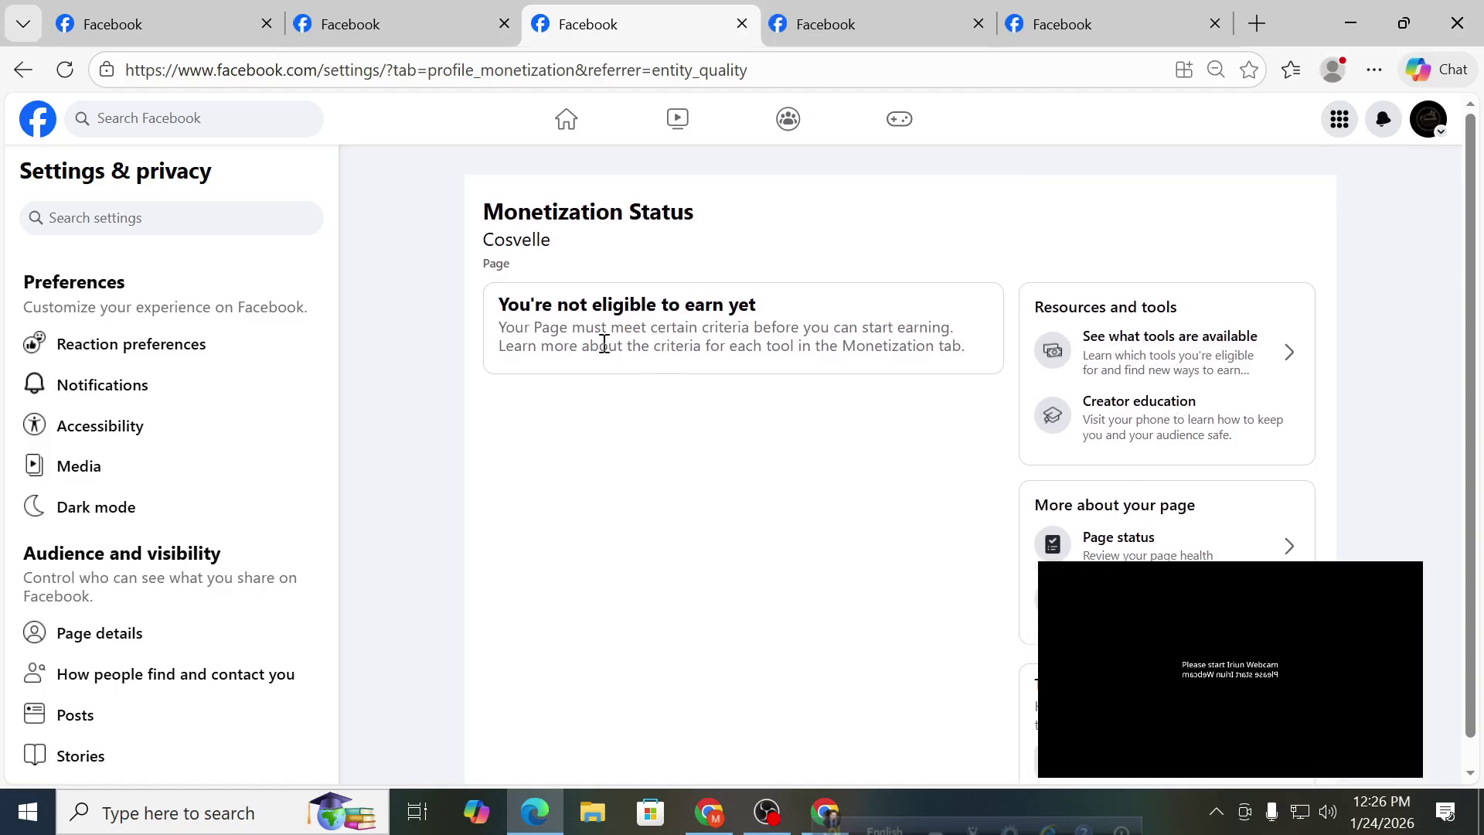
left_click(1429, 119)
left_click(1292, 203)
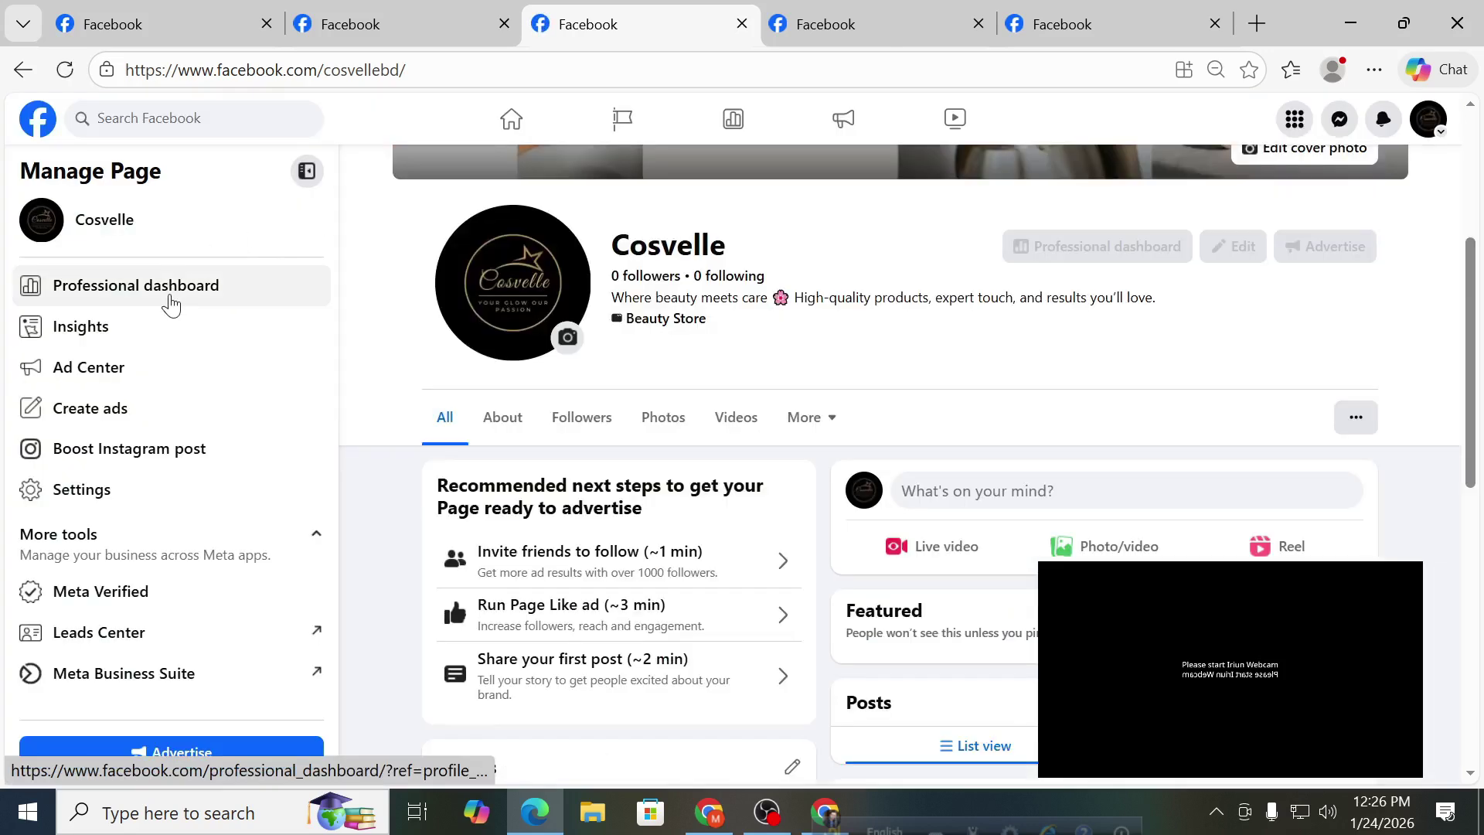
Check Cosvelle's Professional dashboard (3 views, no Page issues), then bring up the other Chrome window.
left_click(174, 303)
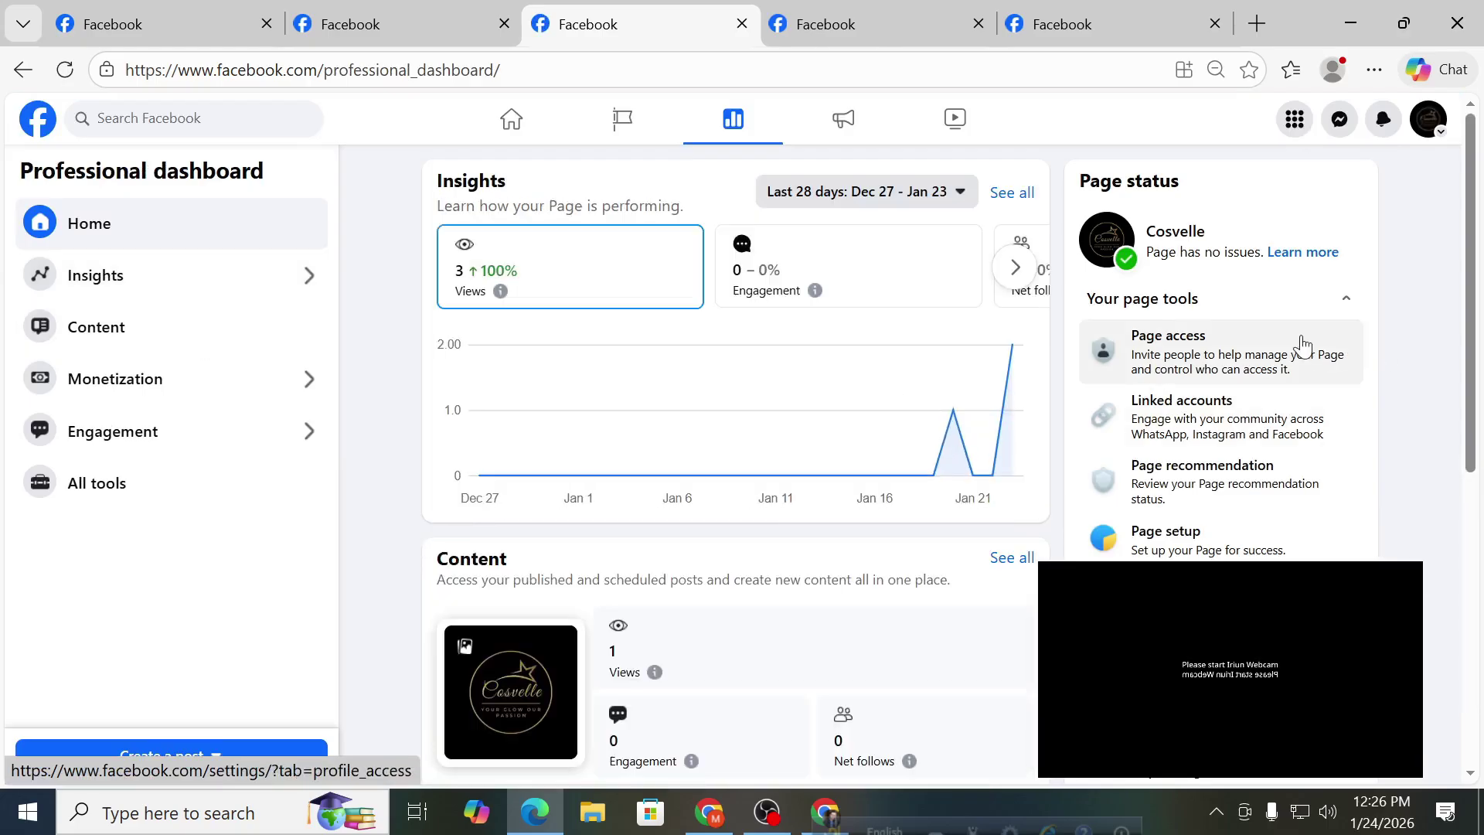
scroll(1303, 345, "down", 5)
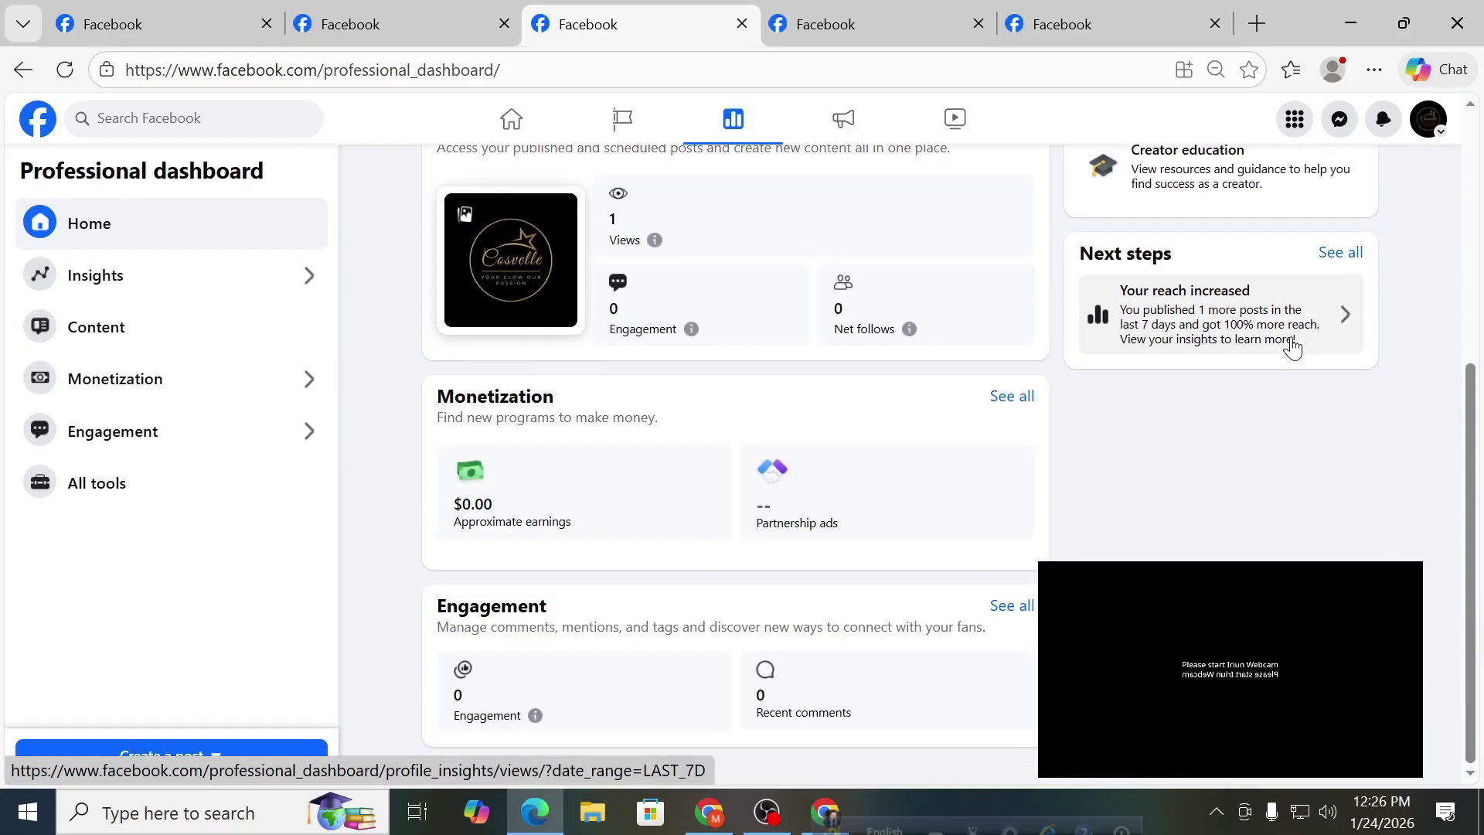
scroll(1292, 348, "up", 5)
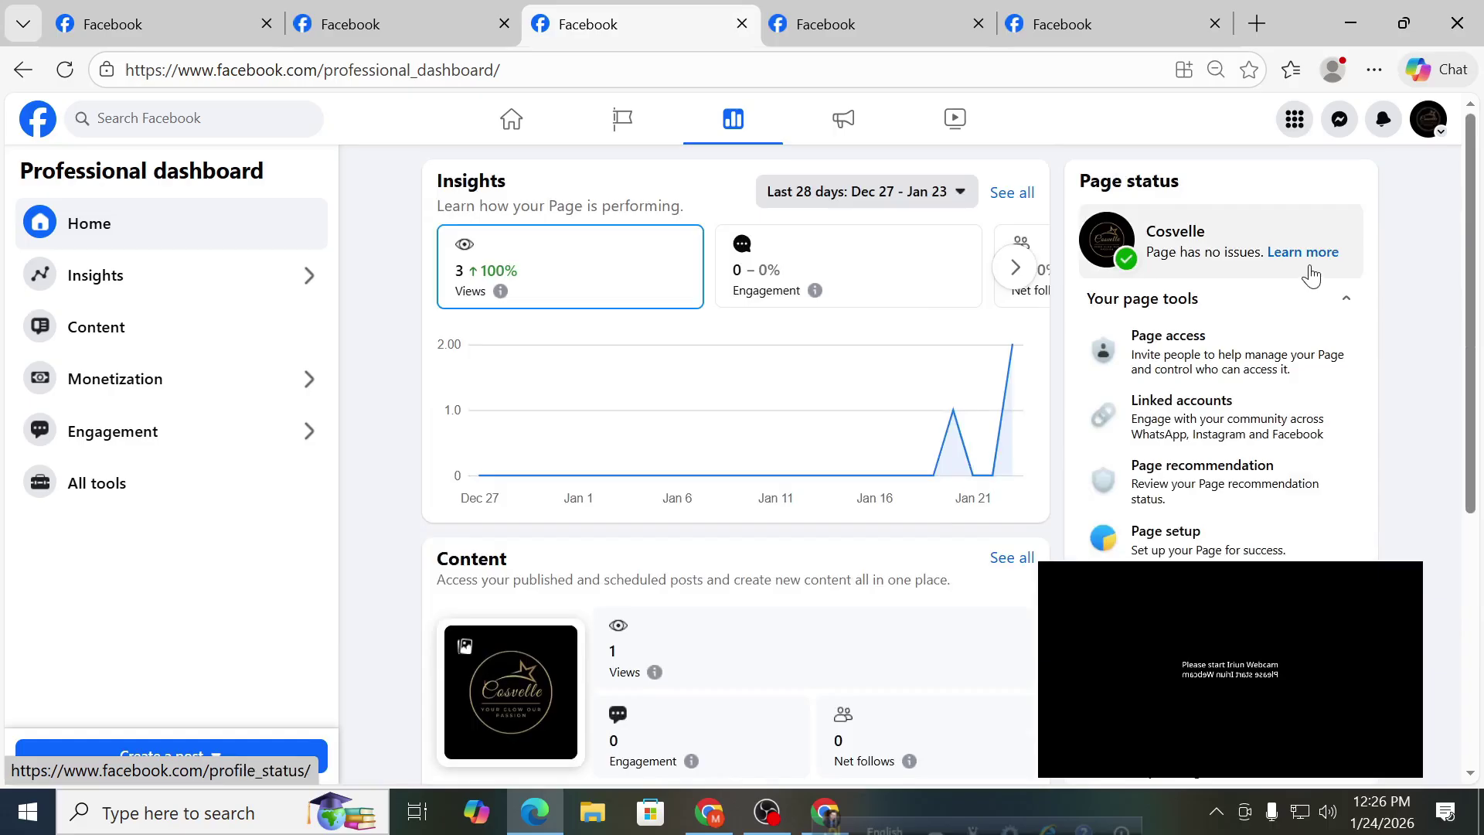
mouse_move(690, 336)
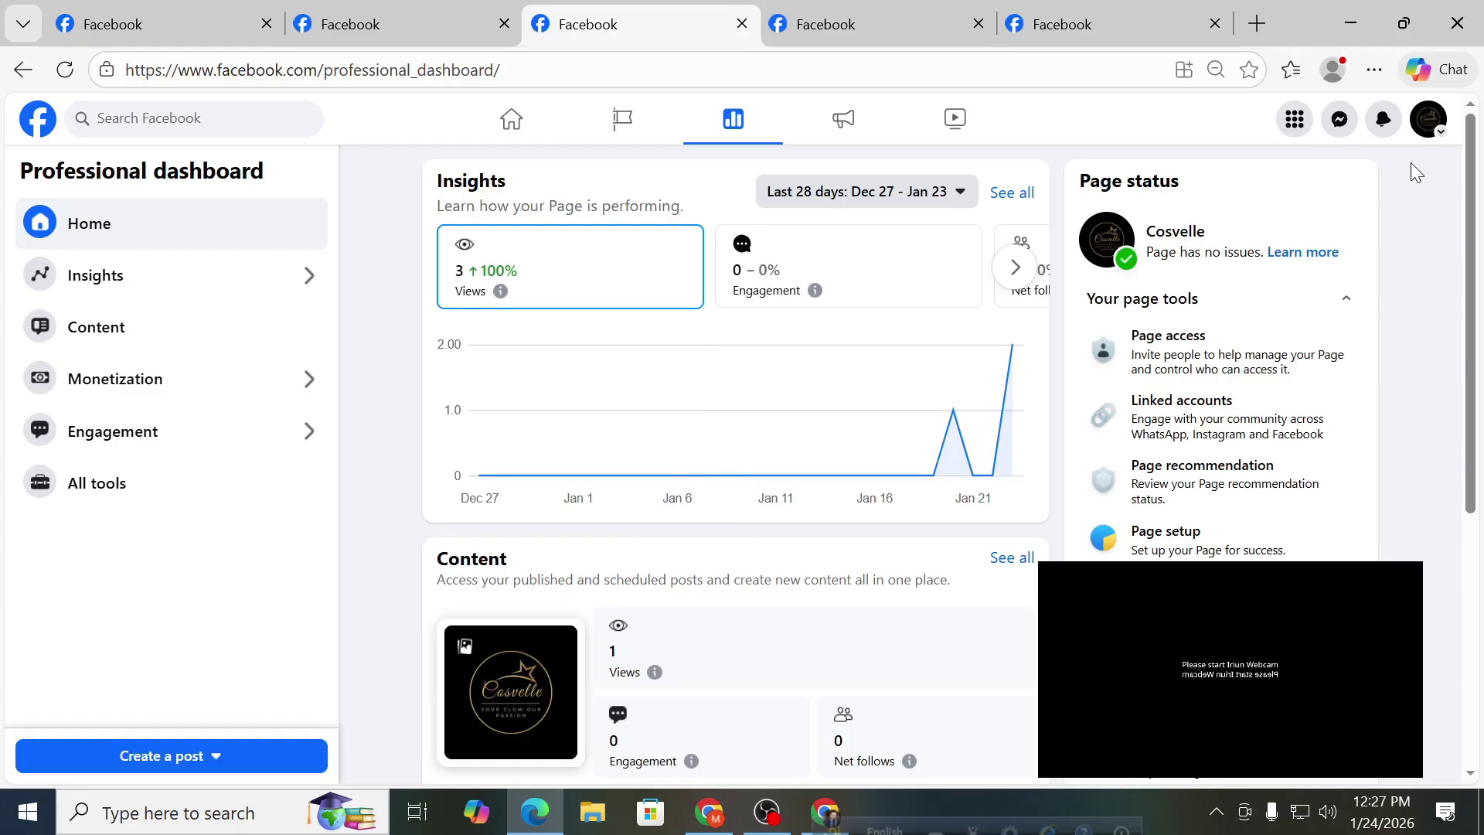
left_click(725, 804)
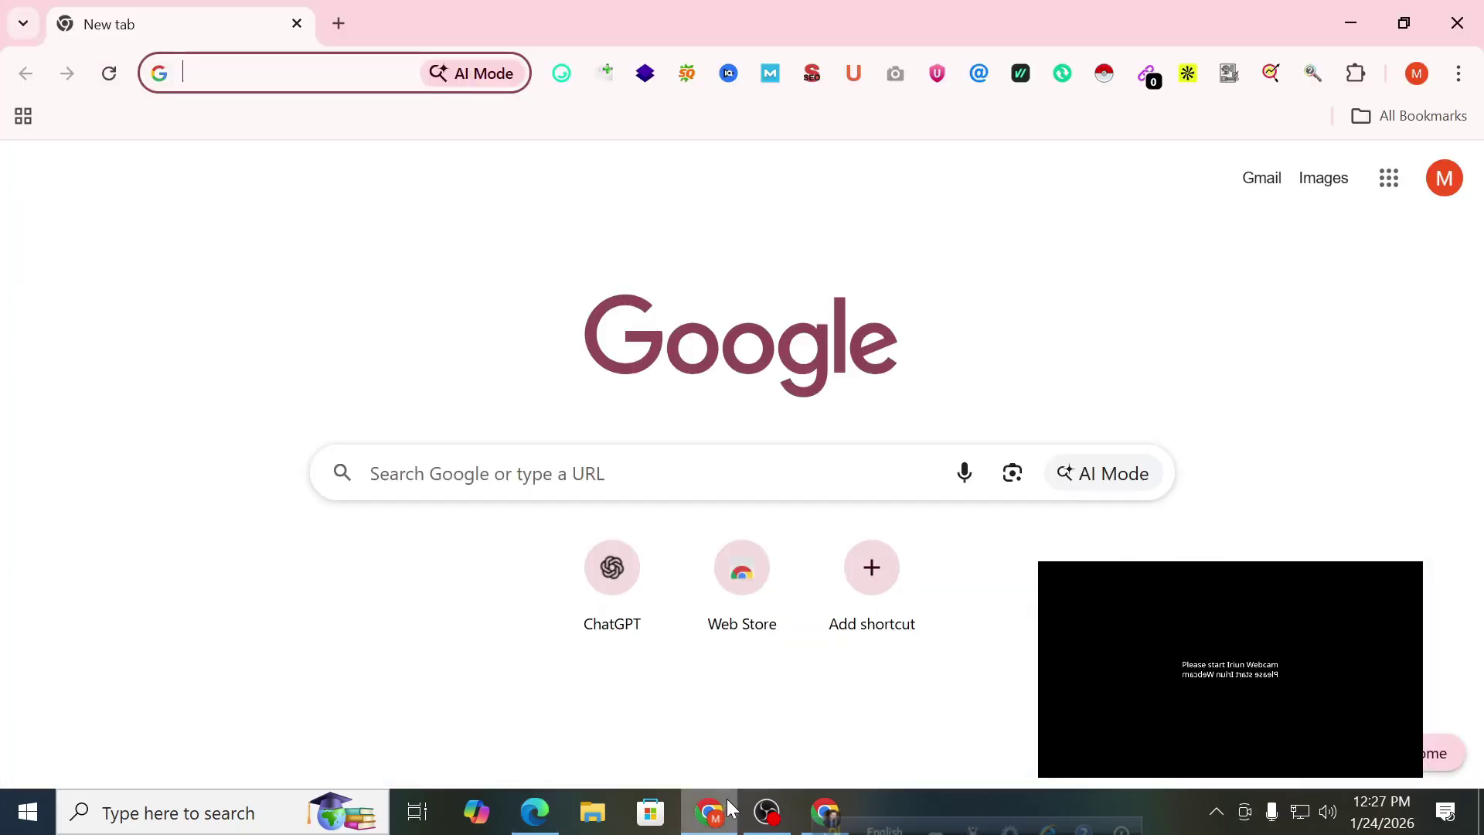
Move to the Chrome window with Facebook and switch the active profile to Goynar Khoni.
left_click(555, 812)
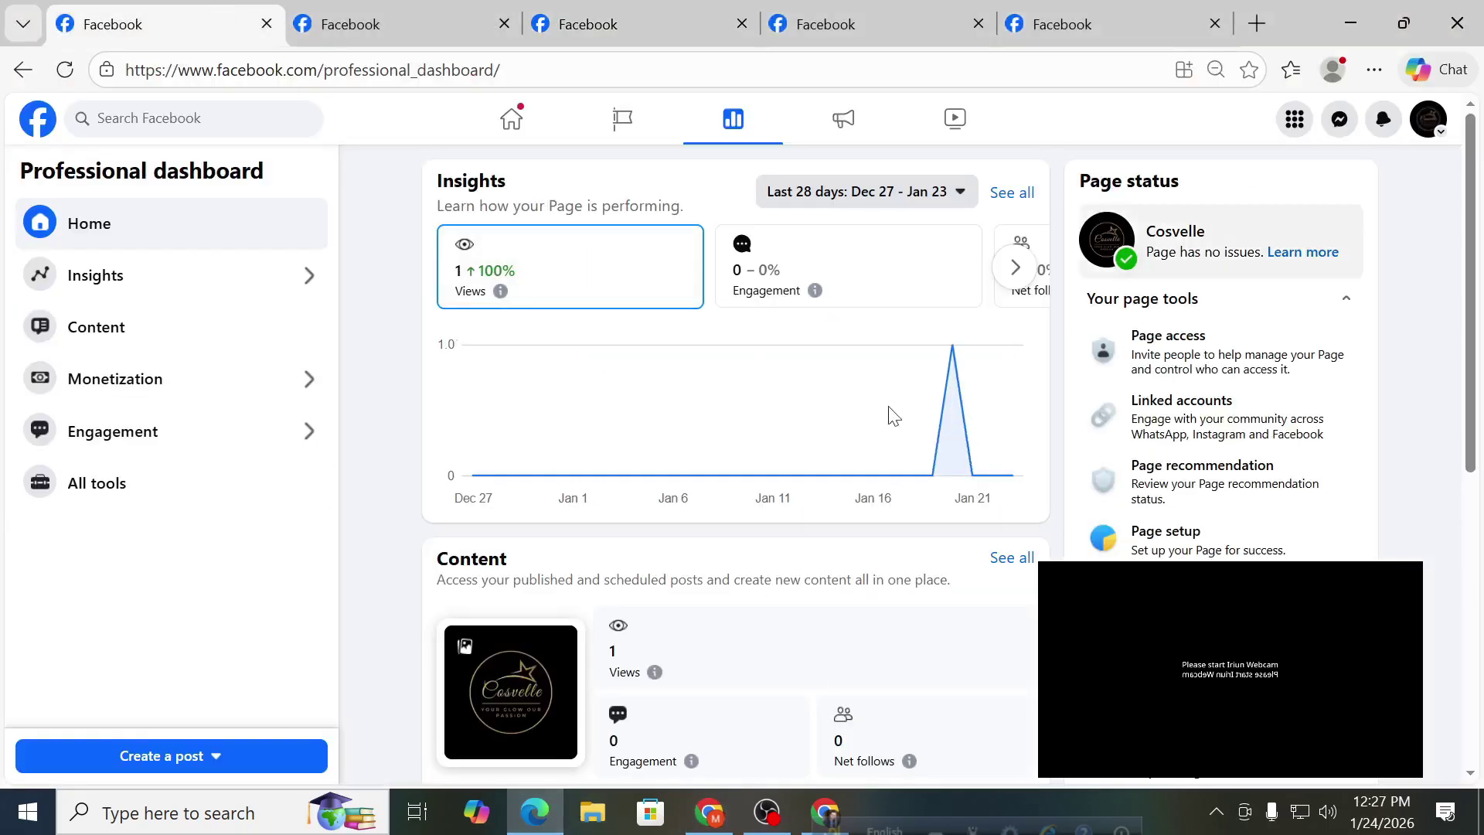
left_click(825, 810)
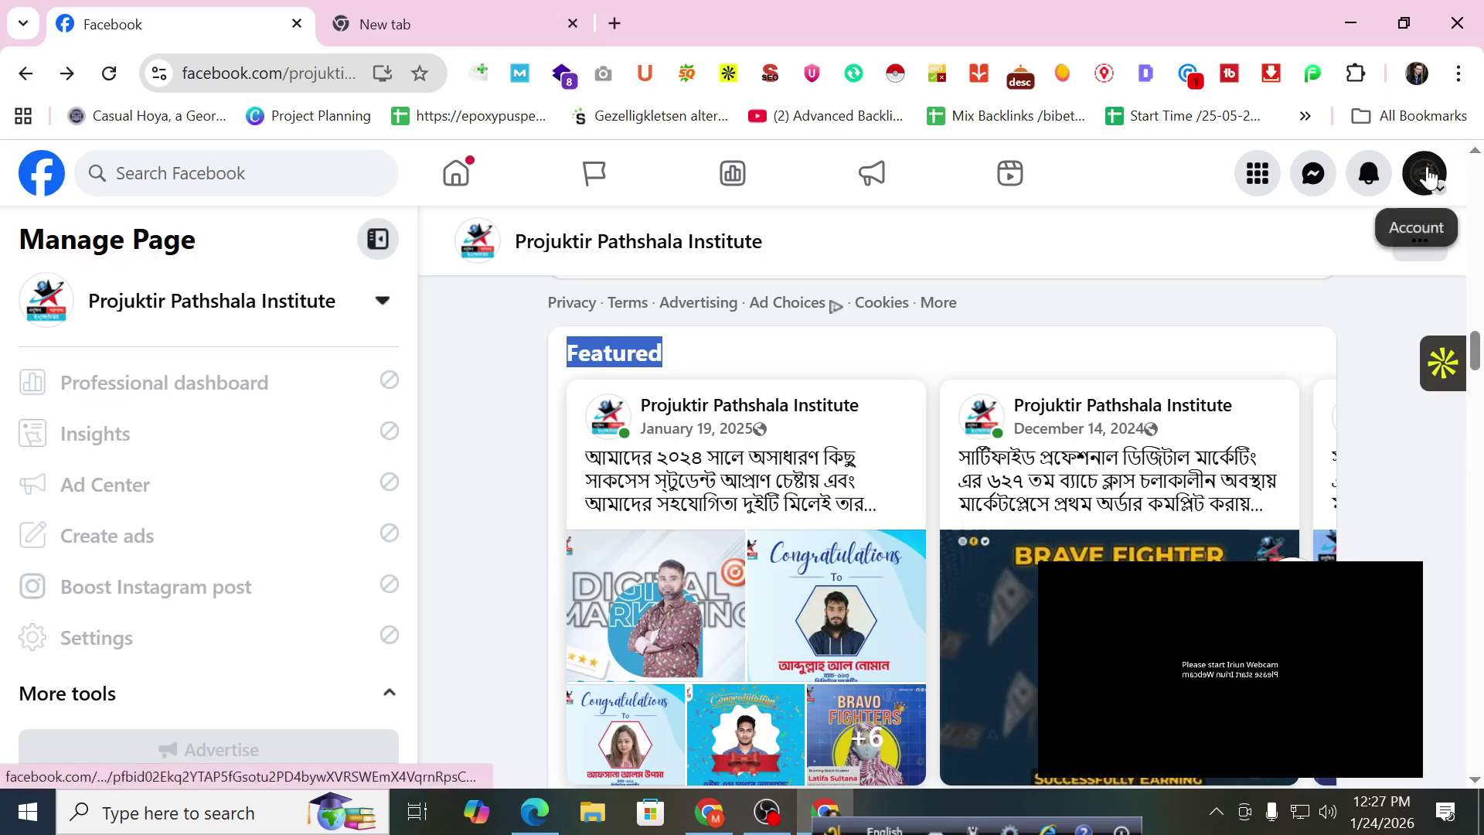
left_click(1428, 178)
left_click(1184, 462)
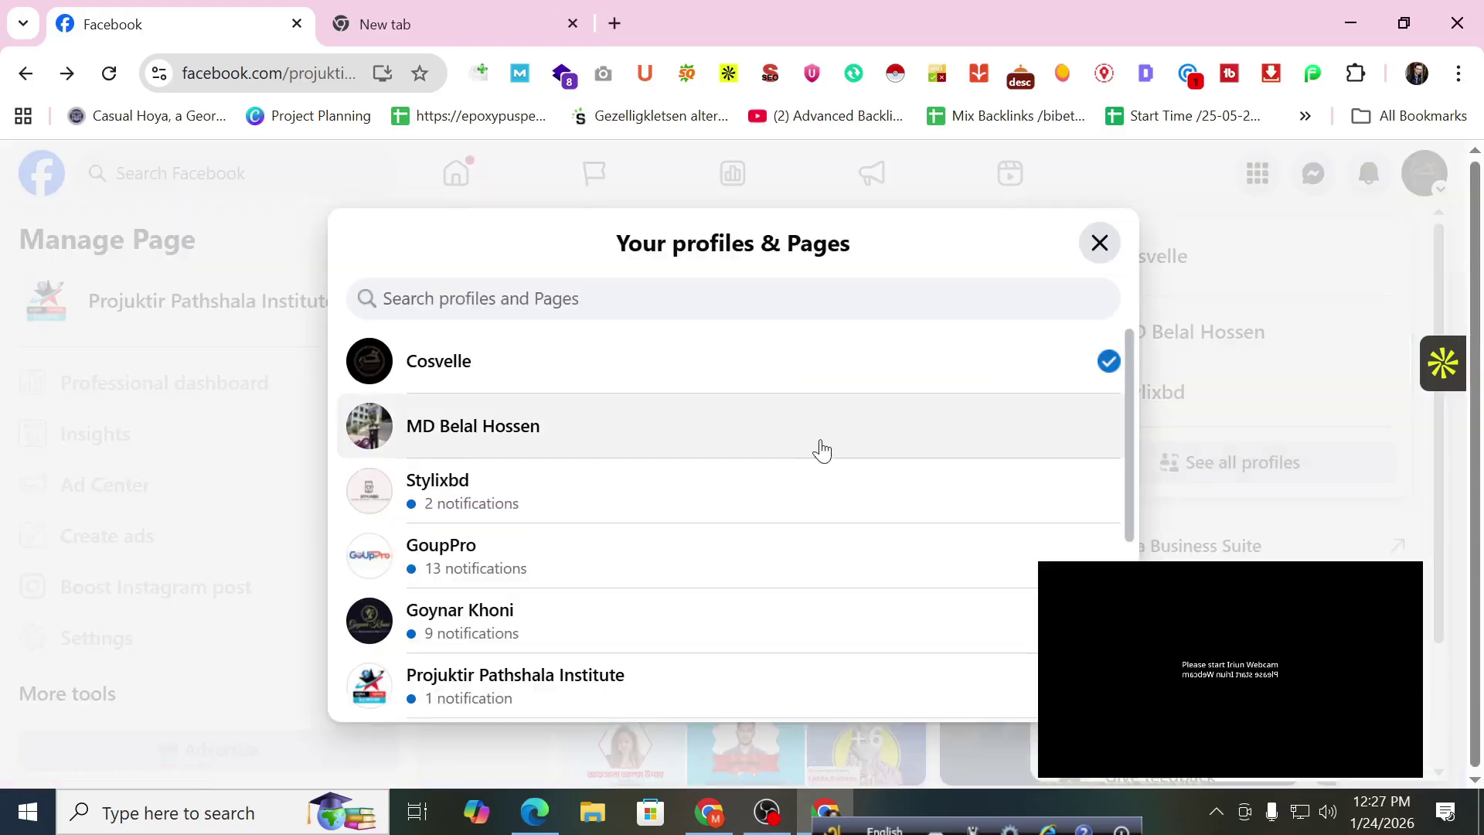
scroll(821, 451, "down", 2)
left_click(757, 502)
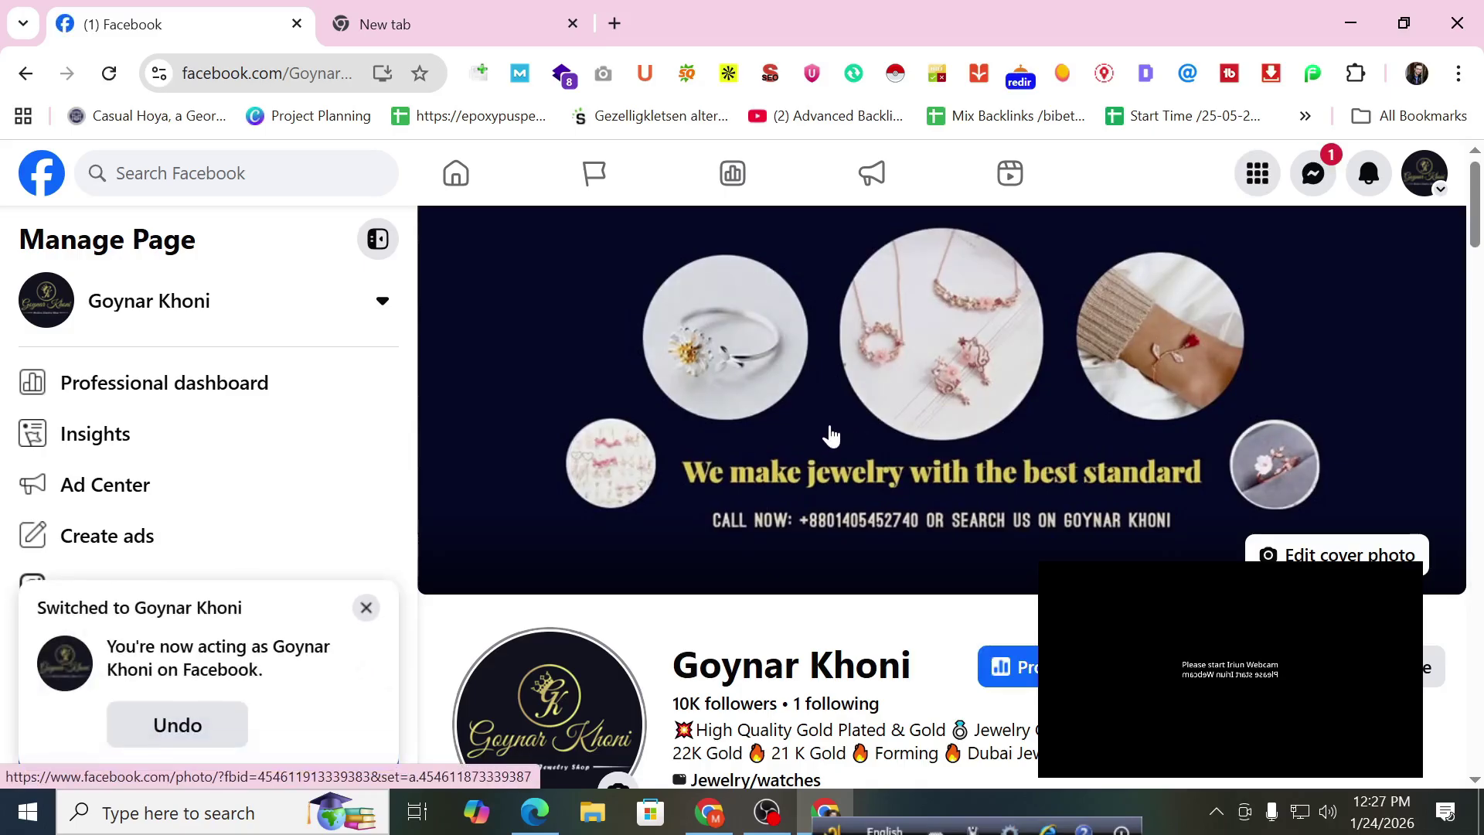
Dismiss the profile-switch notice, zoom to 90%, and open Goynar Khoni's Professional dashboard.
left_click(366, 608)
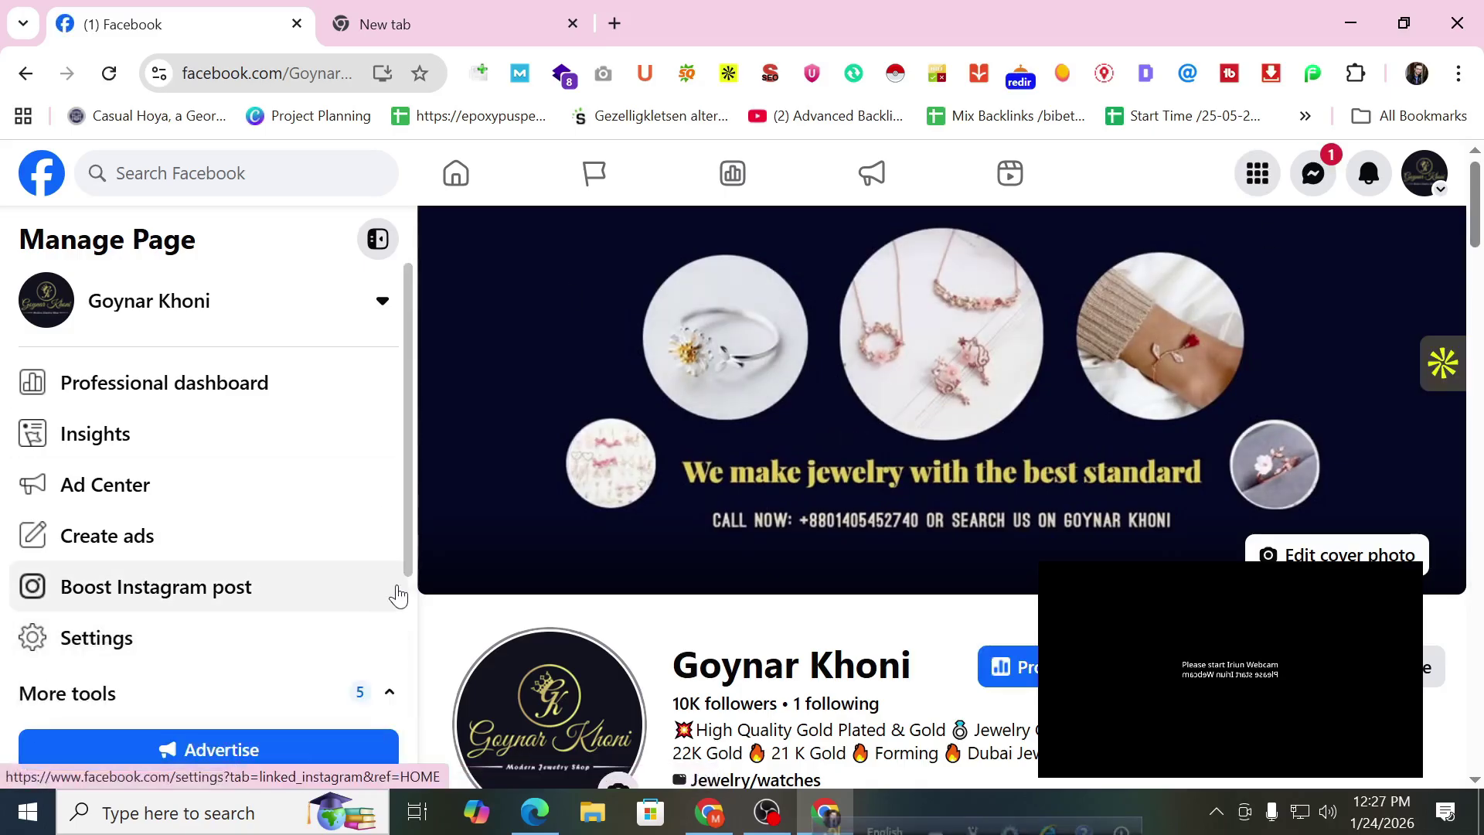
key("ctrl+minus")
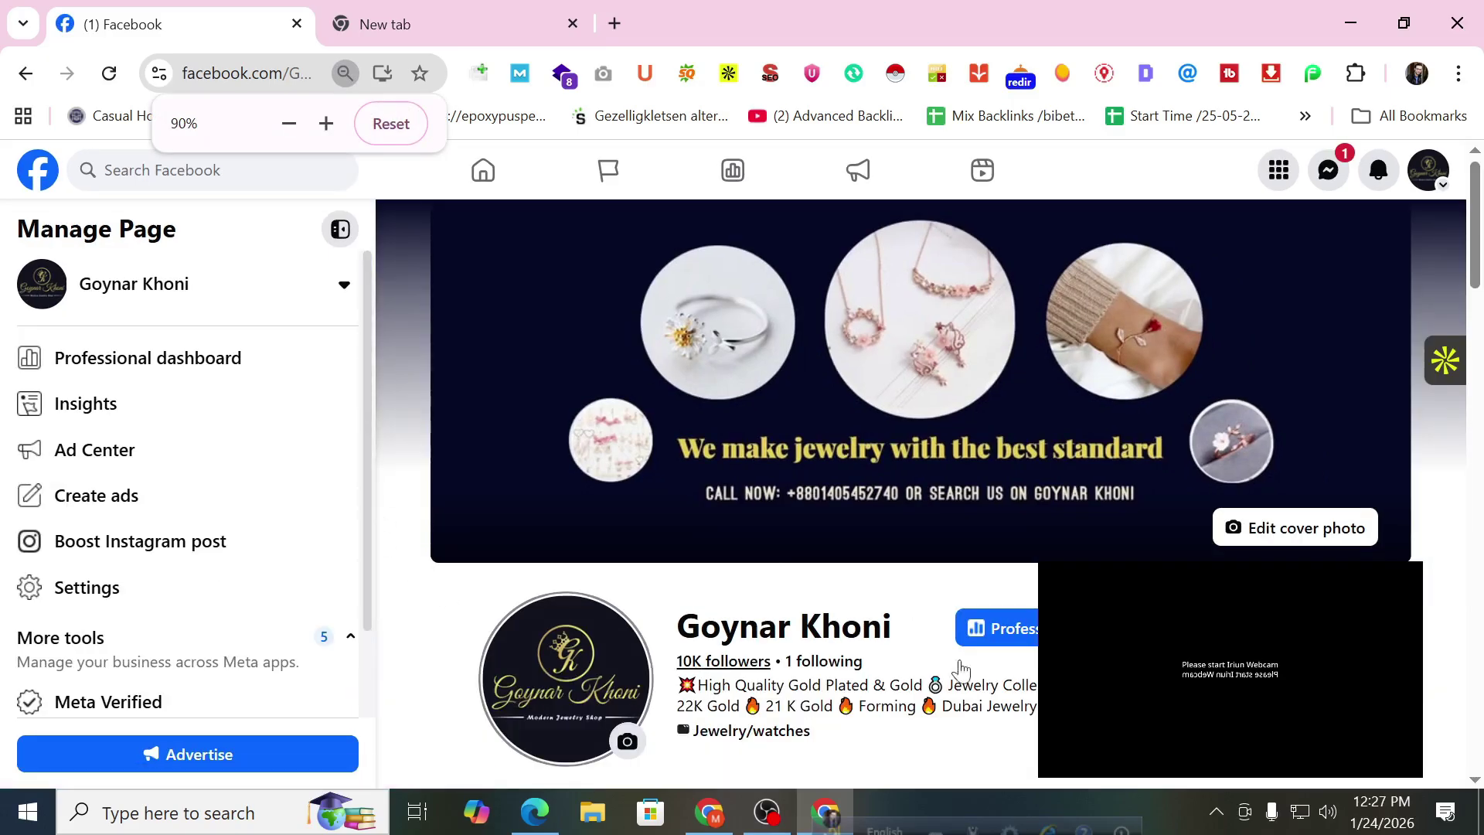
left_click(201, 358)
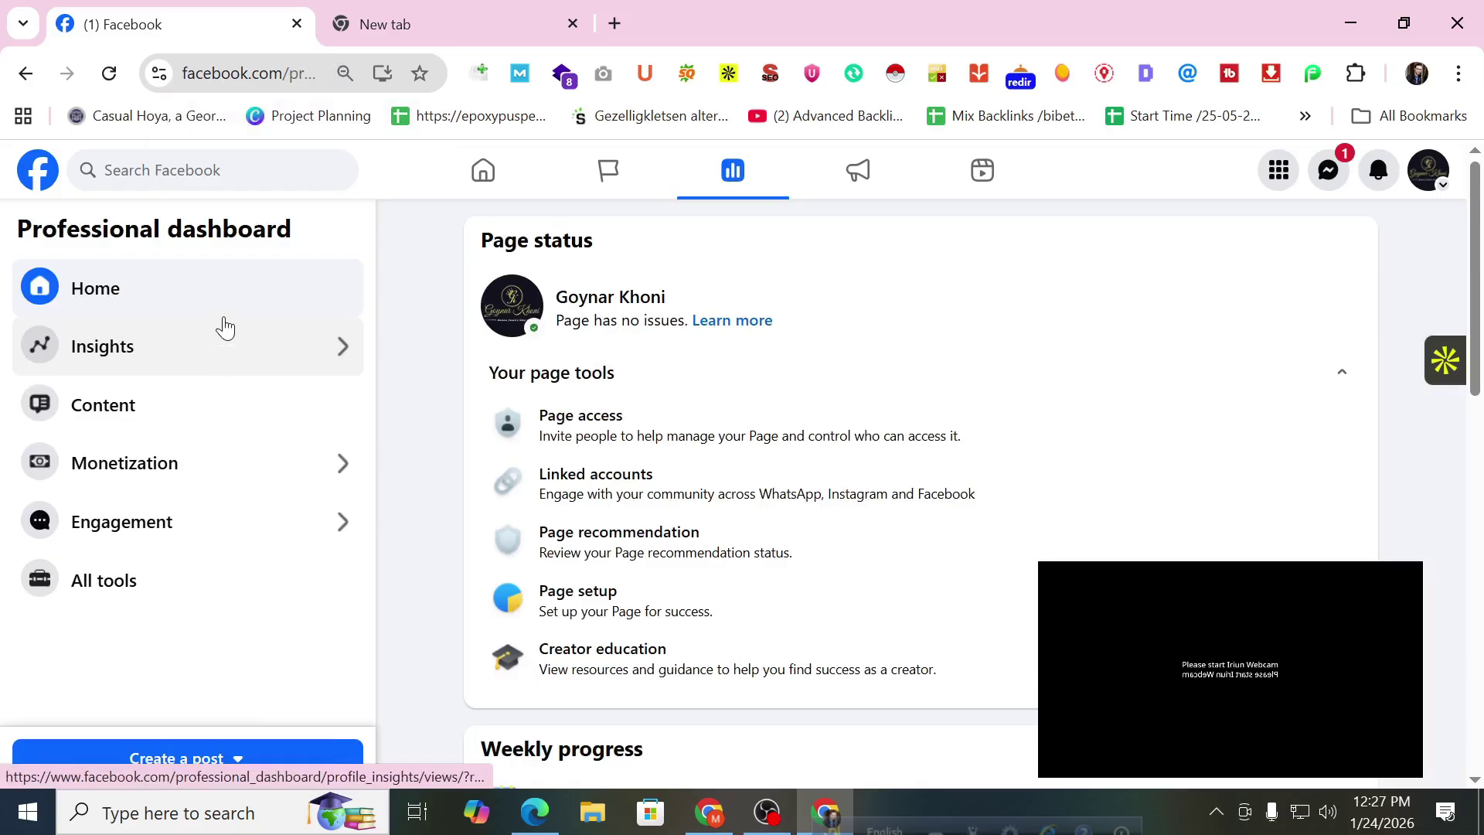
Review the page status and weekly progress, advancing Insights to show Interactions and Net follows.
scroll(827, 318, "down", 2)
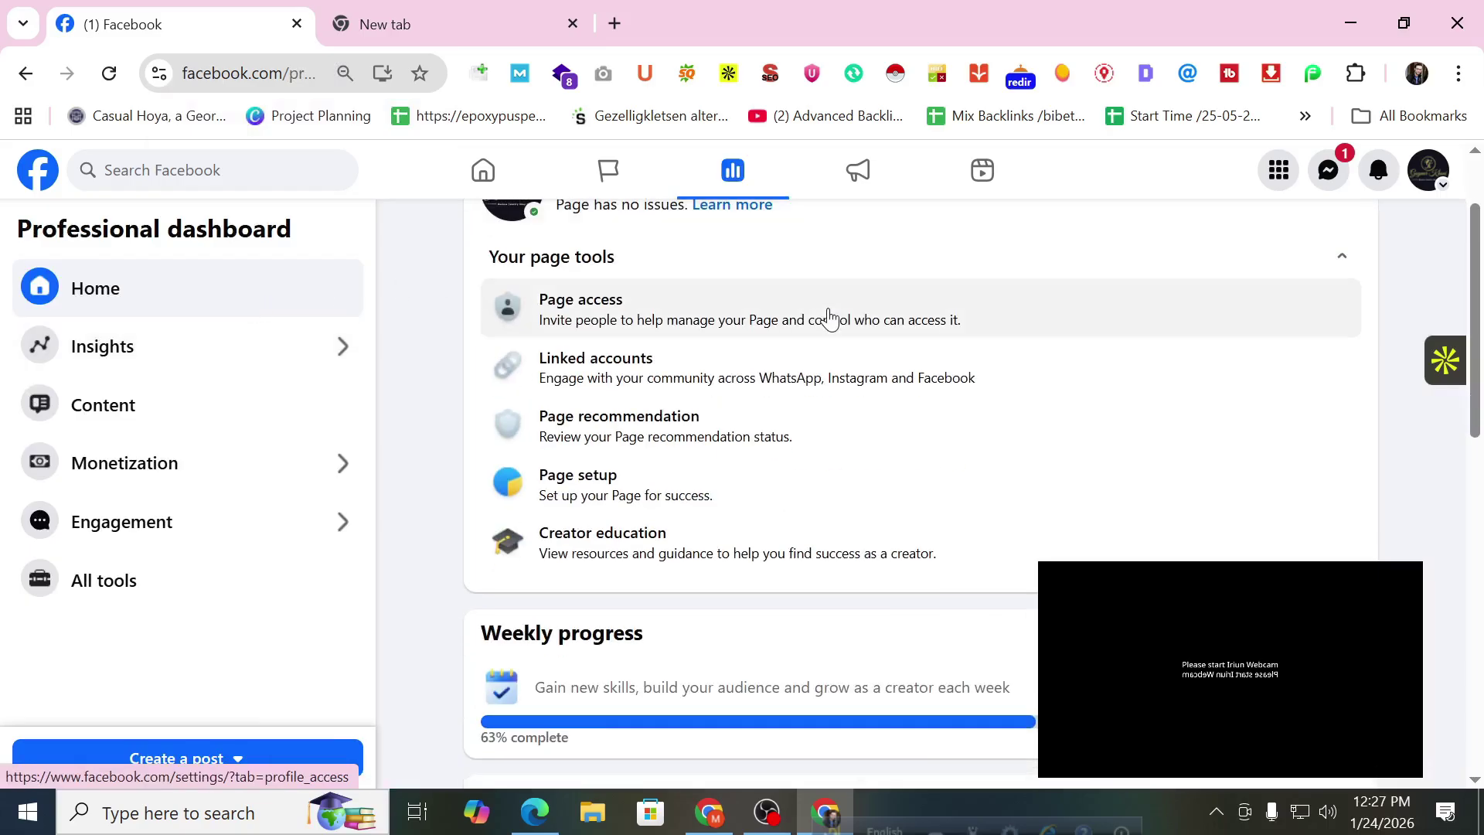
scroll(828, 318, "down", 3)
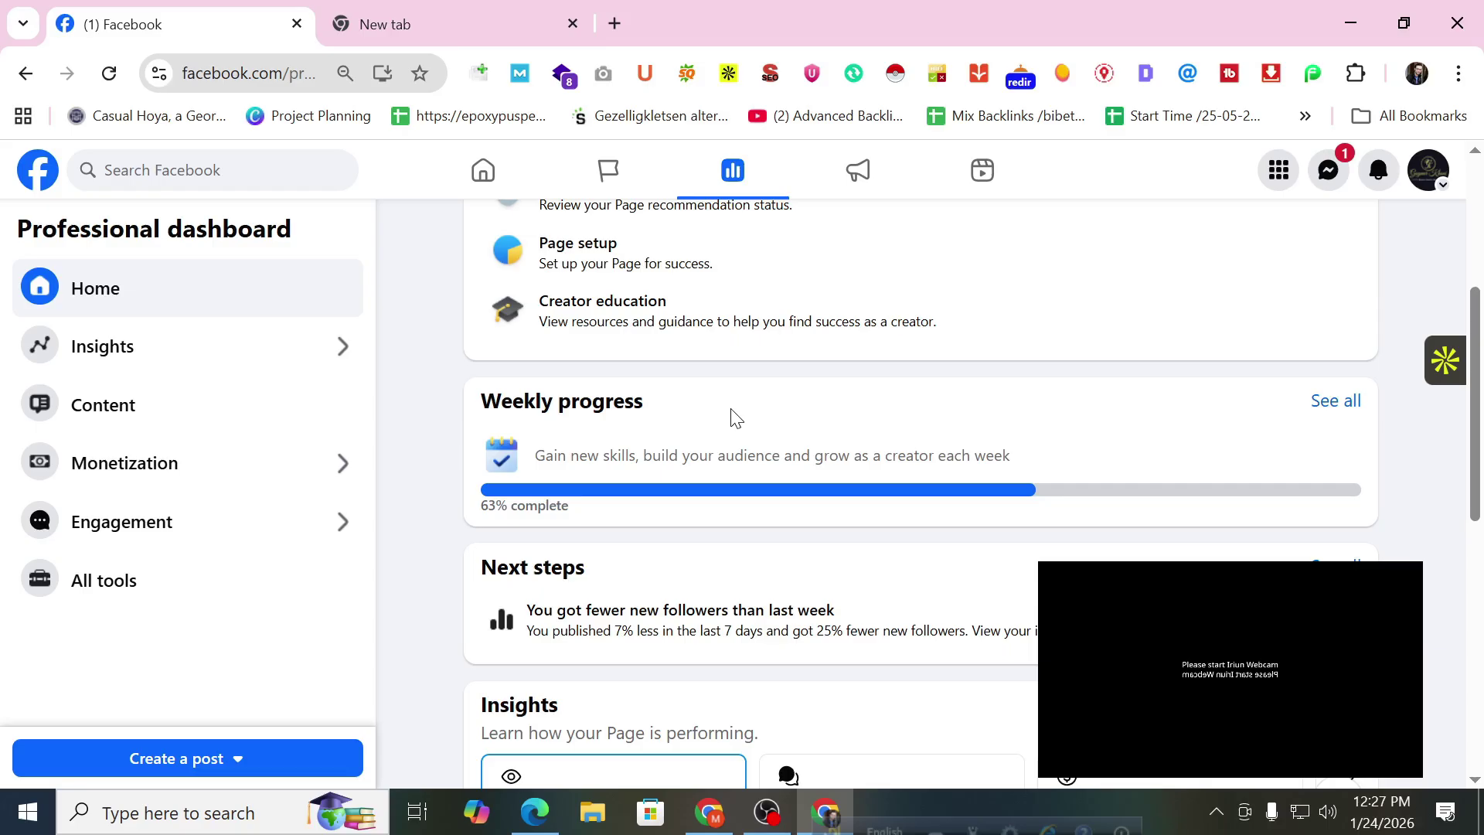
scroll(730, 421, "down", 1)
scroll(722, 429, "up", 2)
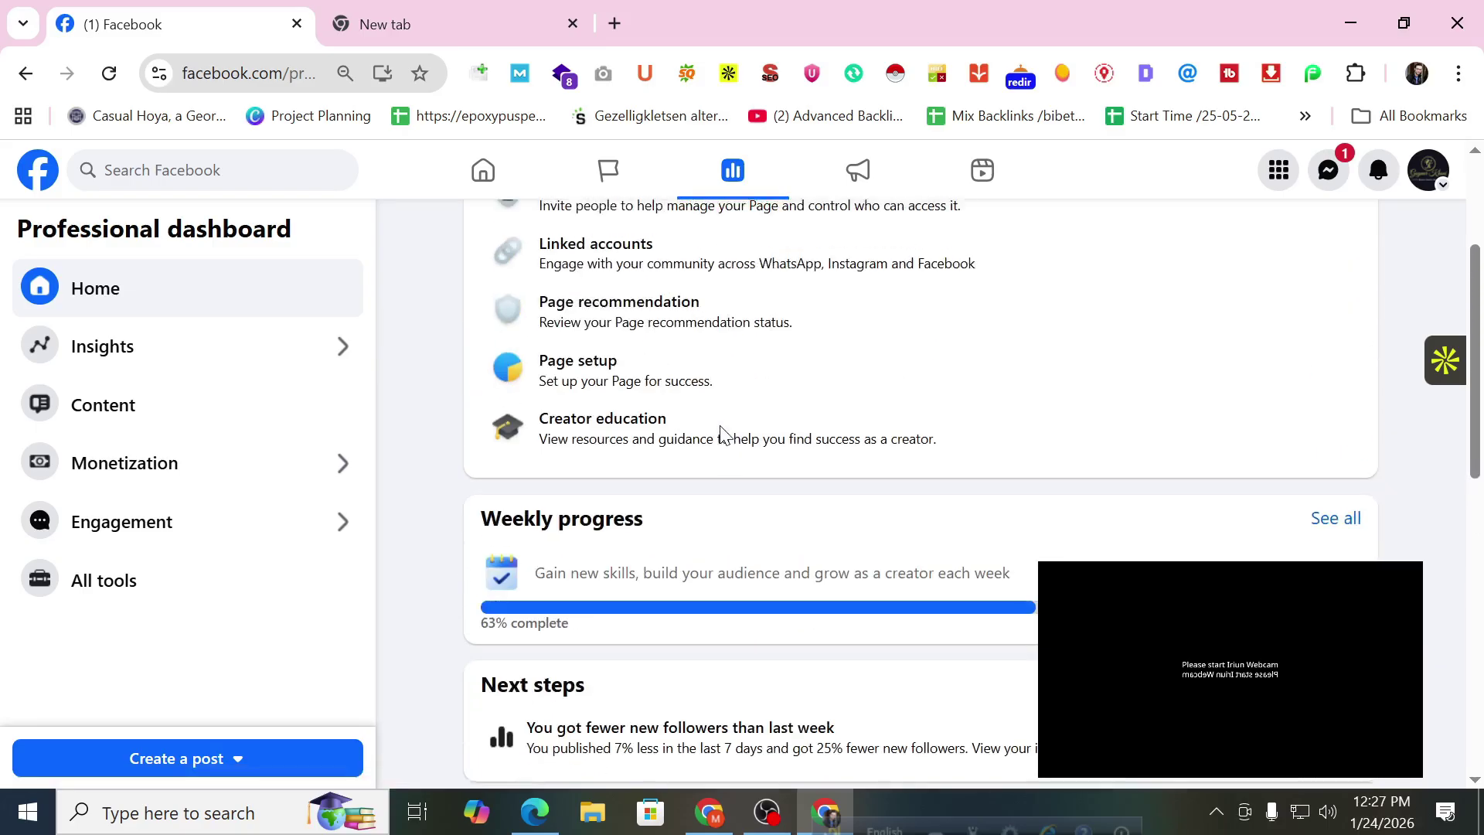
scroll(723, 432, "up", 2)
scroll(721, 437, "down", 5)
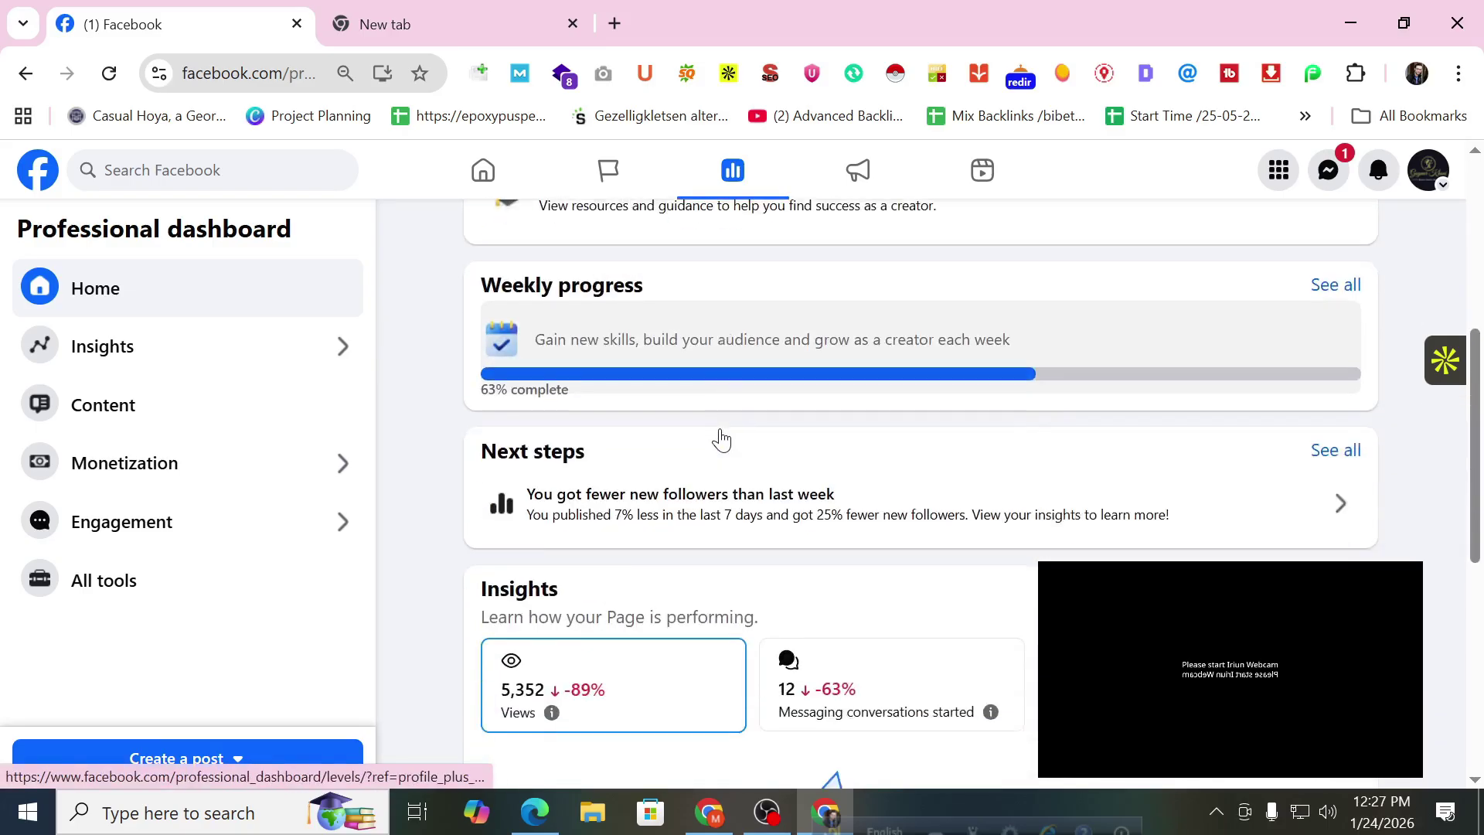
scroll(721, 439, "down", 2)
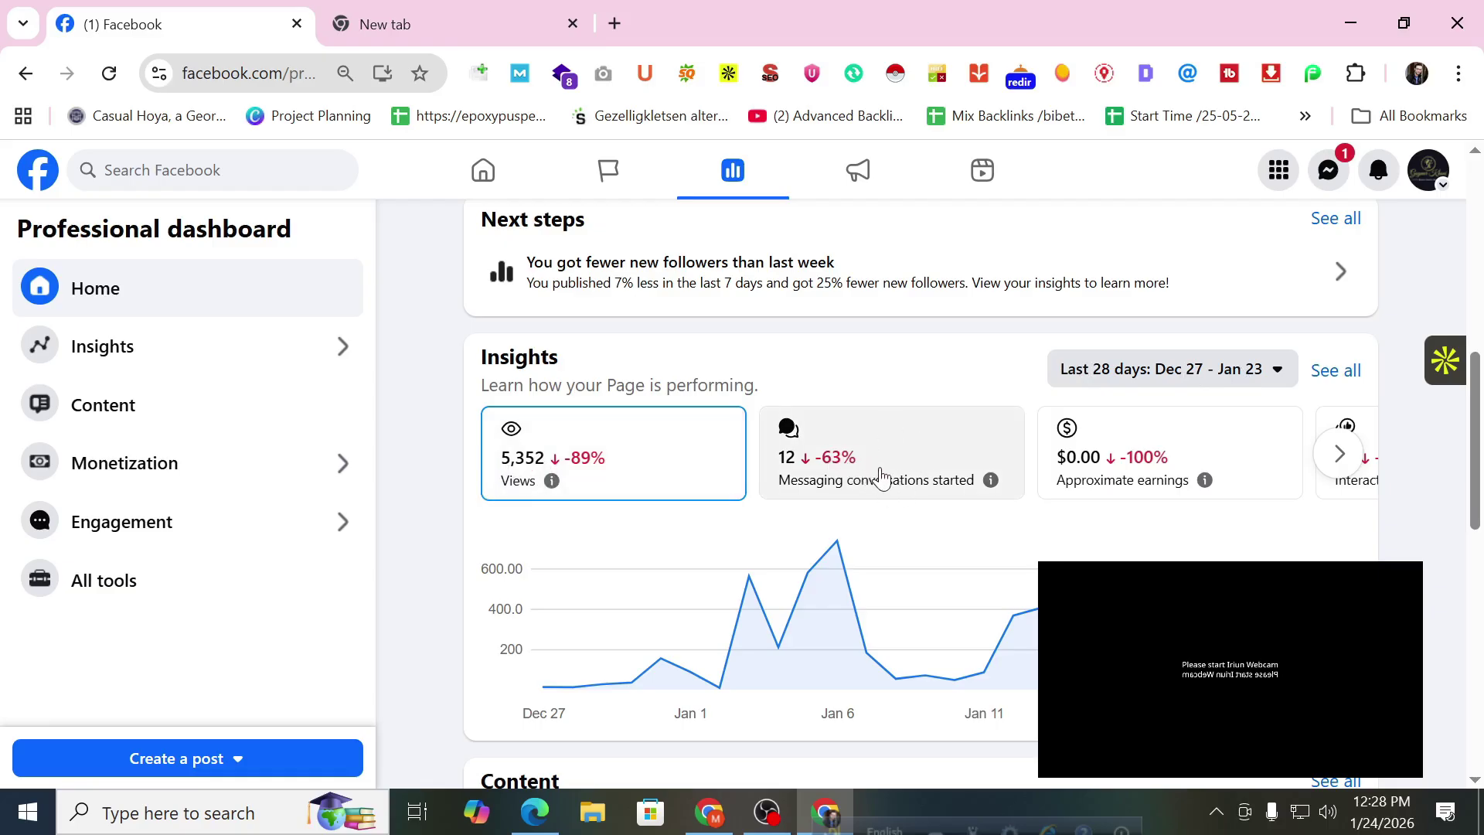
left_click(1339, 454)
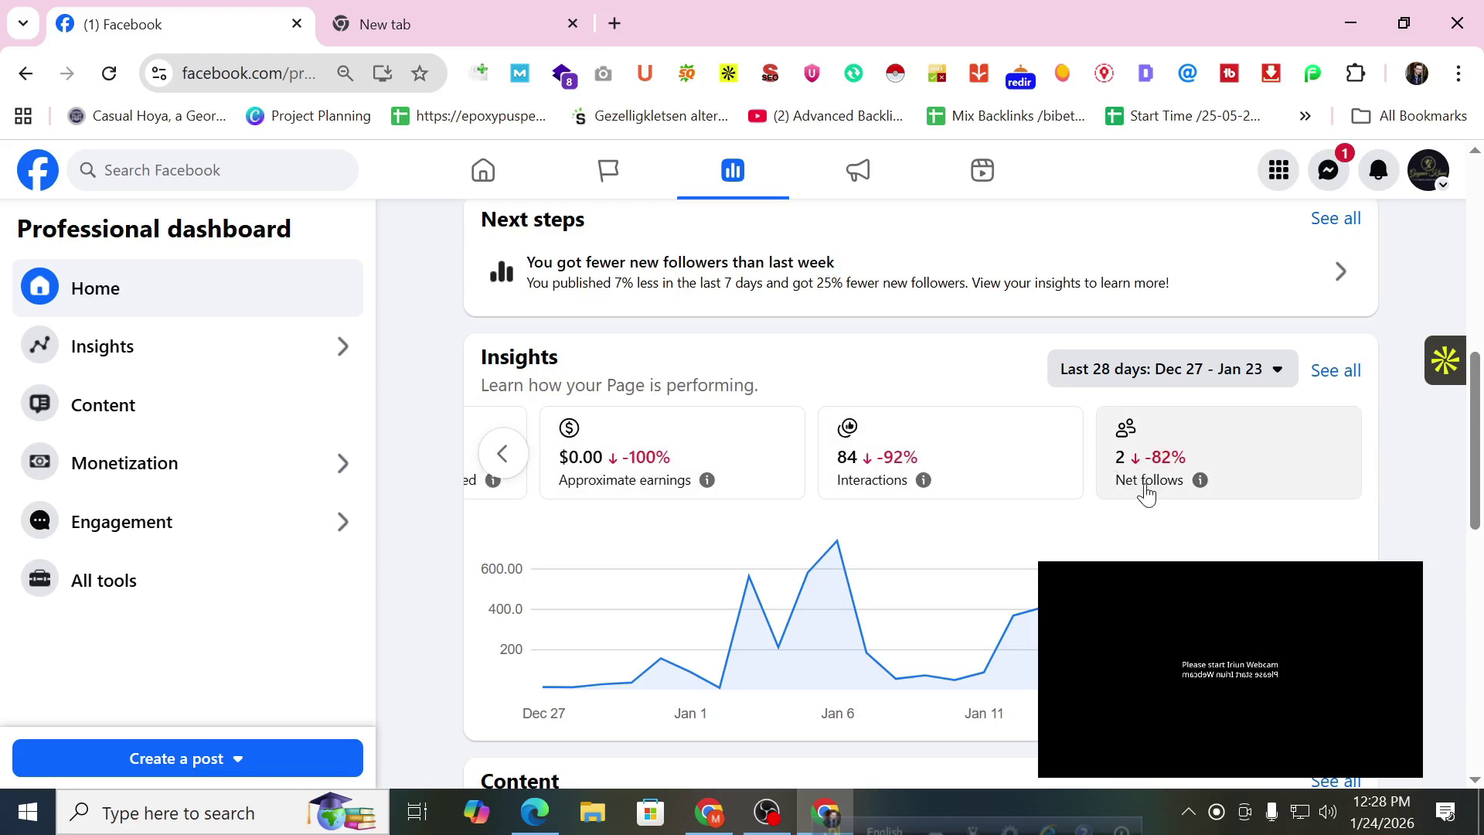
Review content, monetization ($0.00 earnings) and engagement (98, 3 recent comments), then return to top.
scroll(971, 476, "down", 3)
scroll(974, 473, "down", 3)
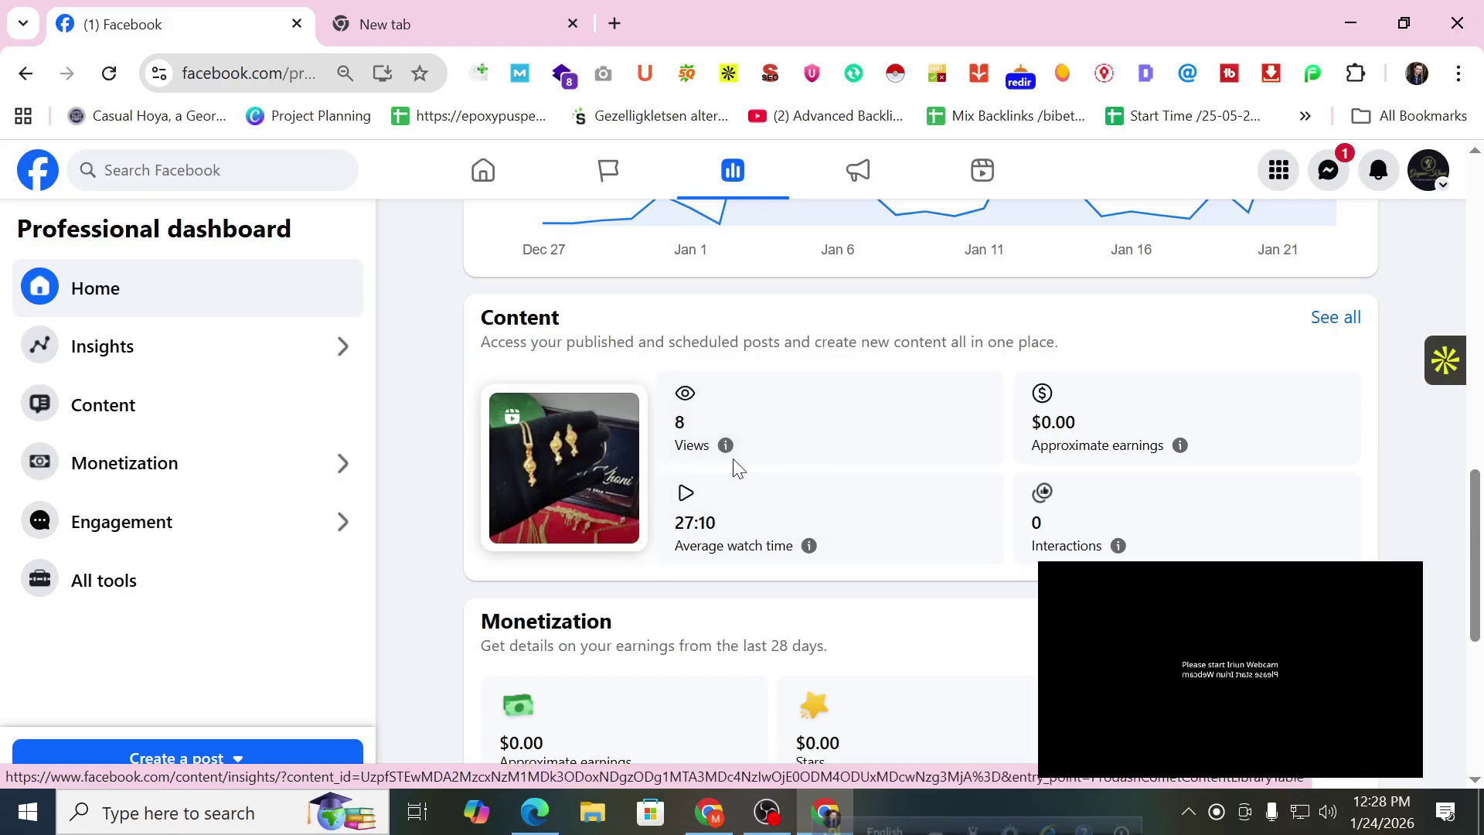
scroll(1129, 447, "down", 2)
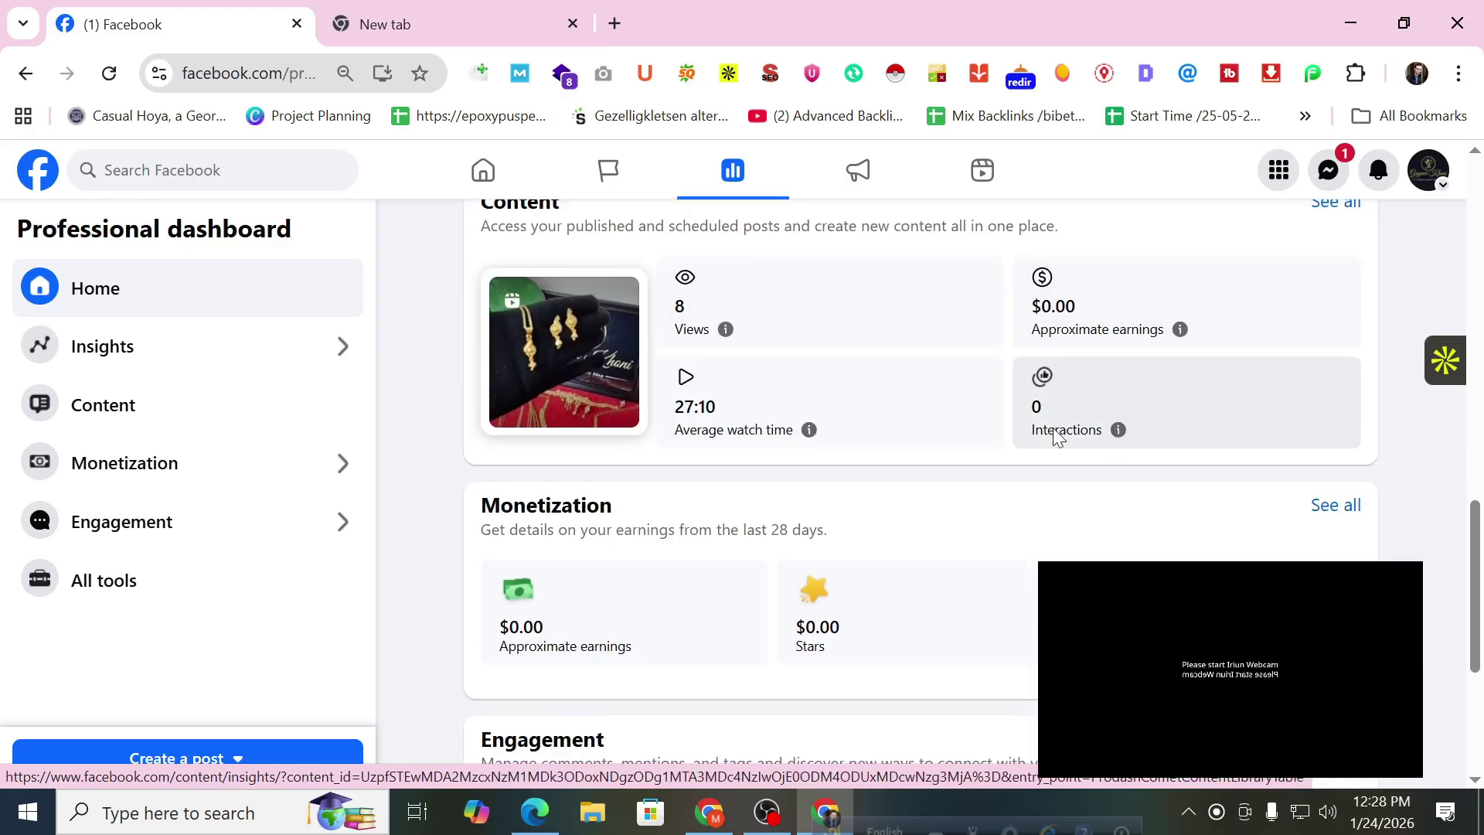
scroll(1057, 414, "down", 5)
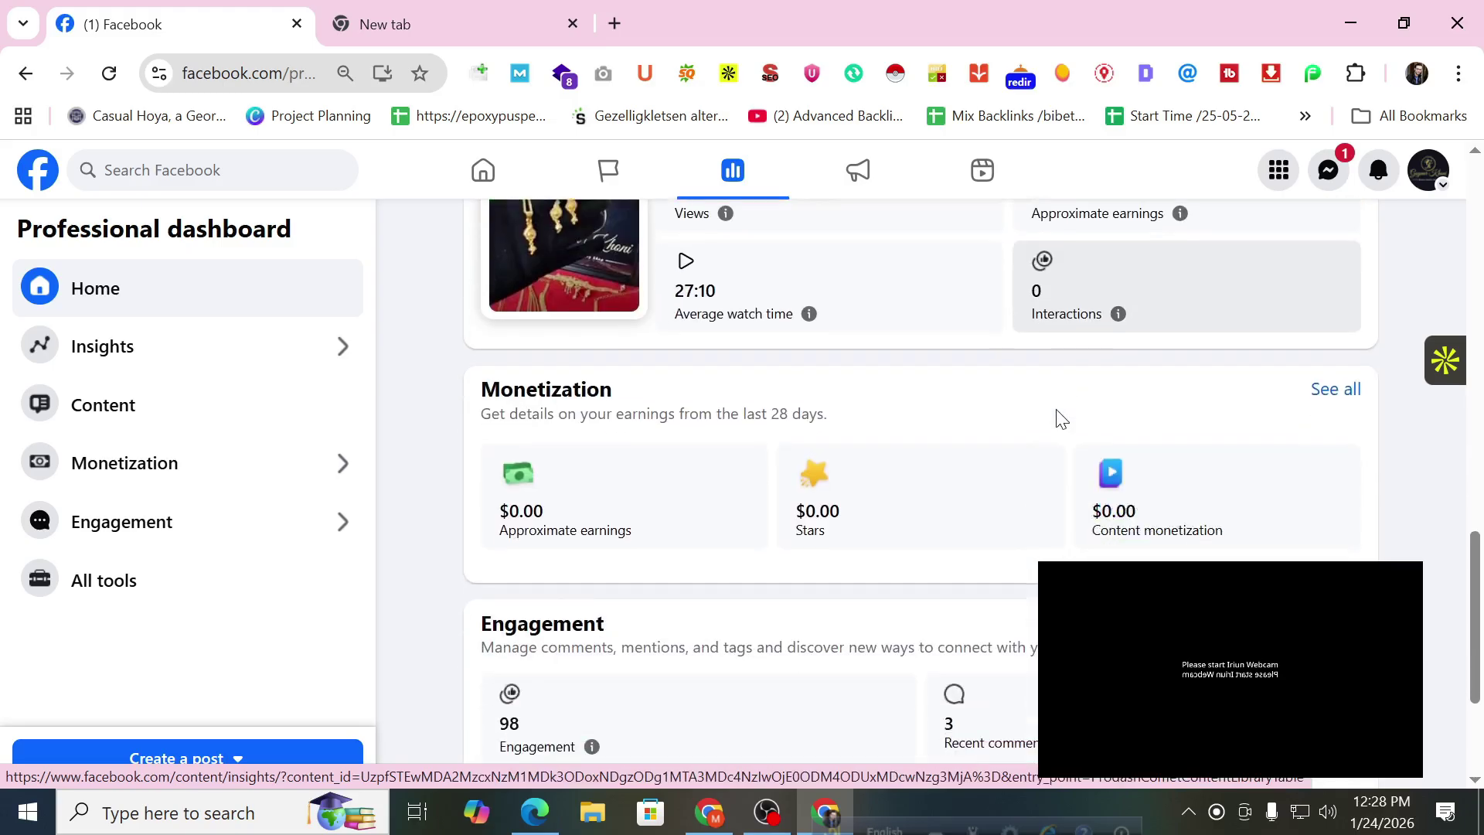
scroll(828, 468, "up", 2)
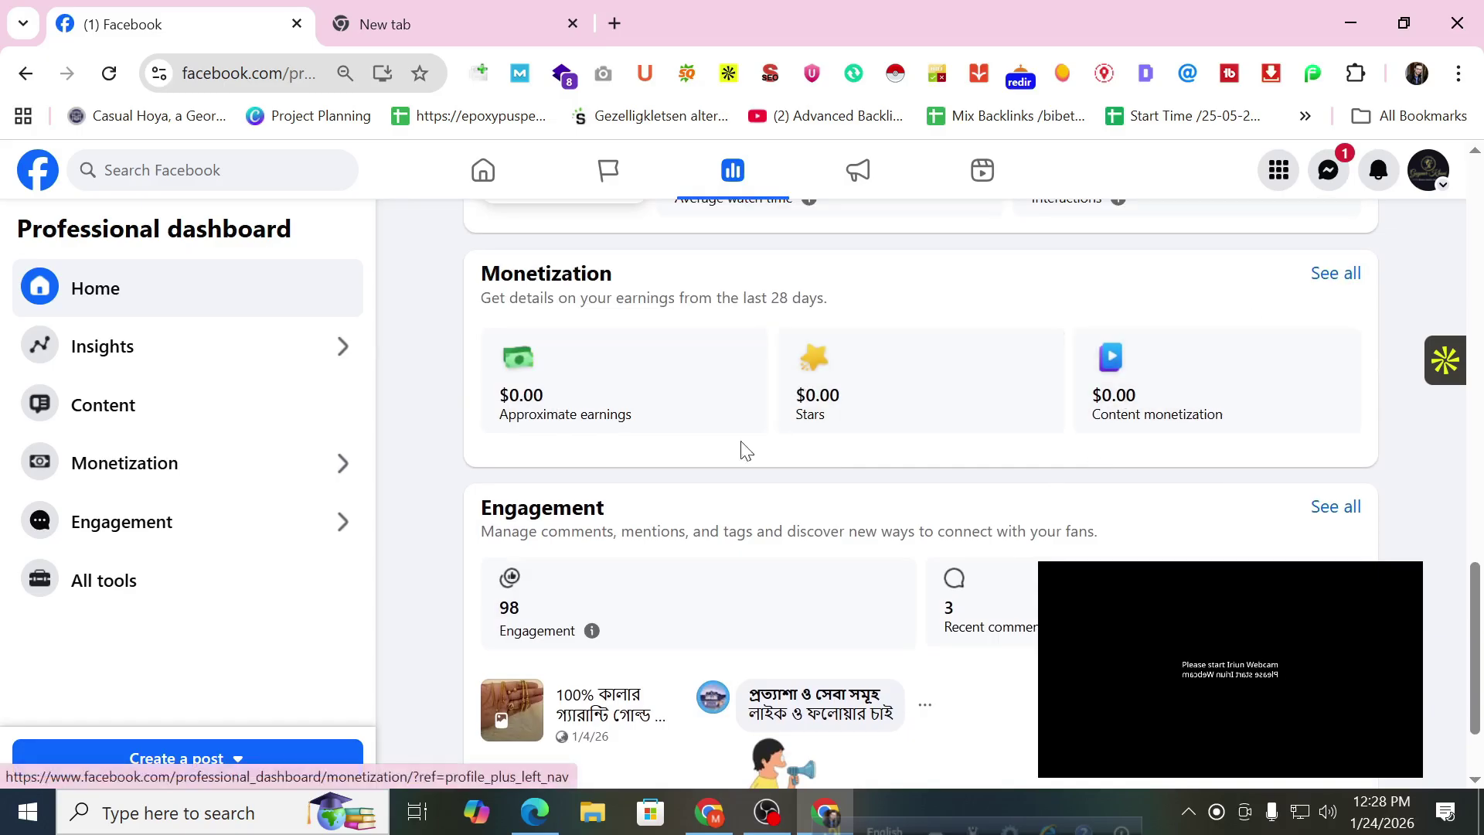
scroll(946, 498, "down", 1)
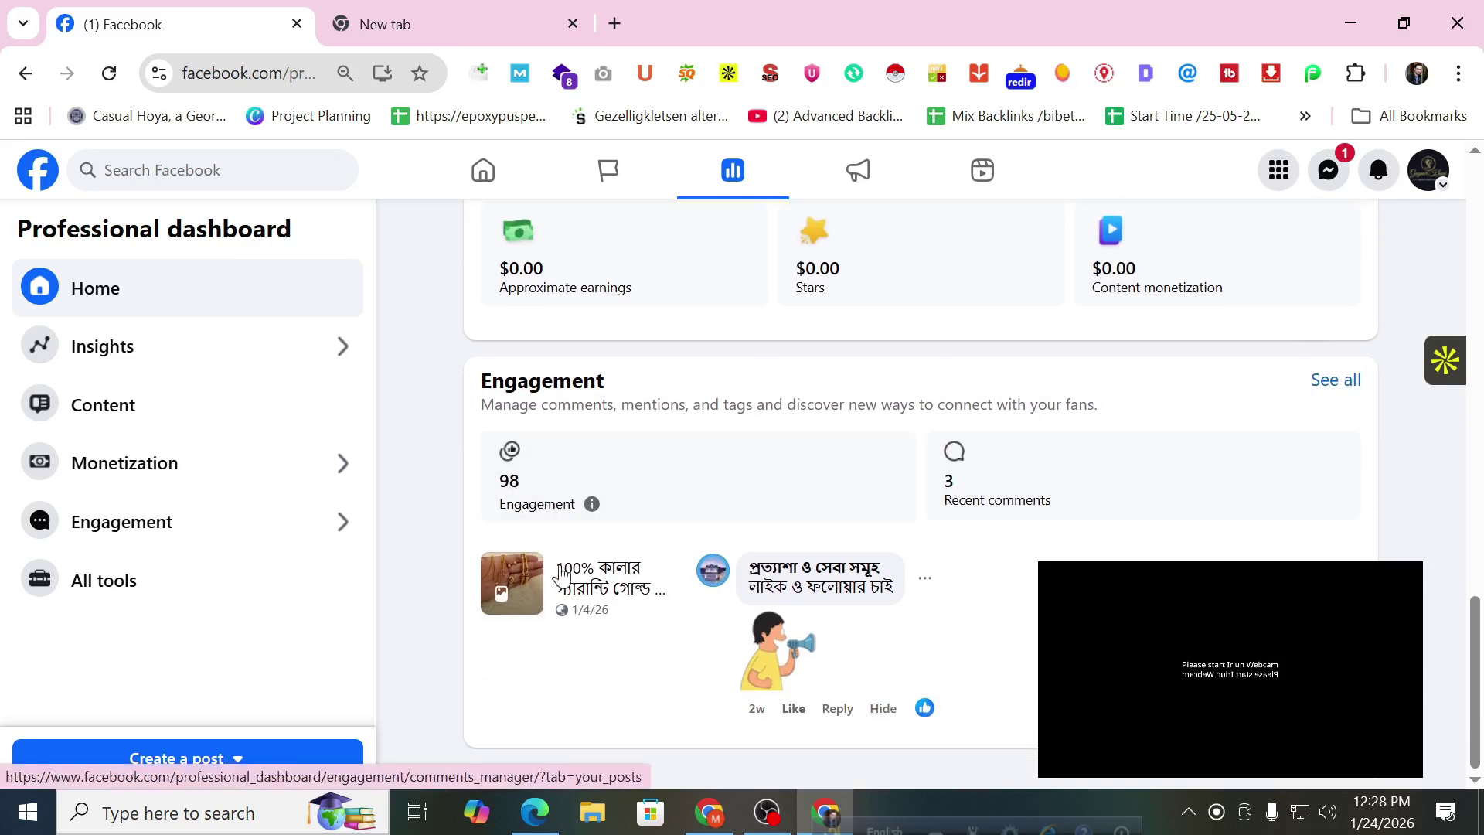
scroll(1032, 539, "up", 20)
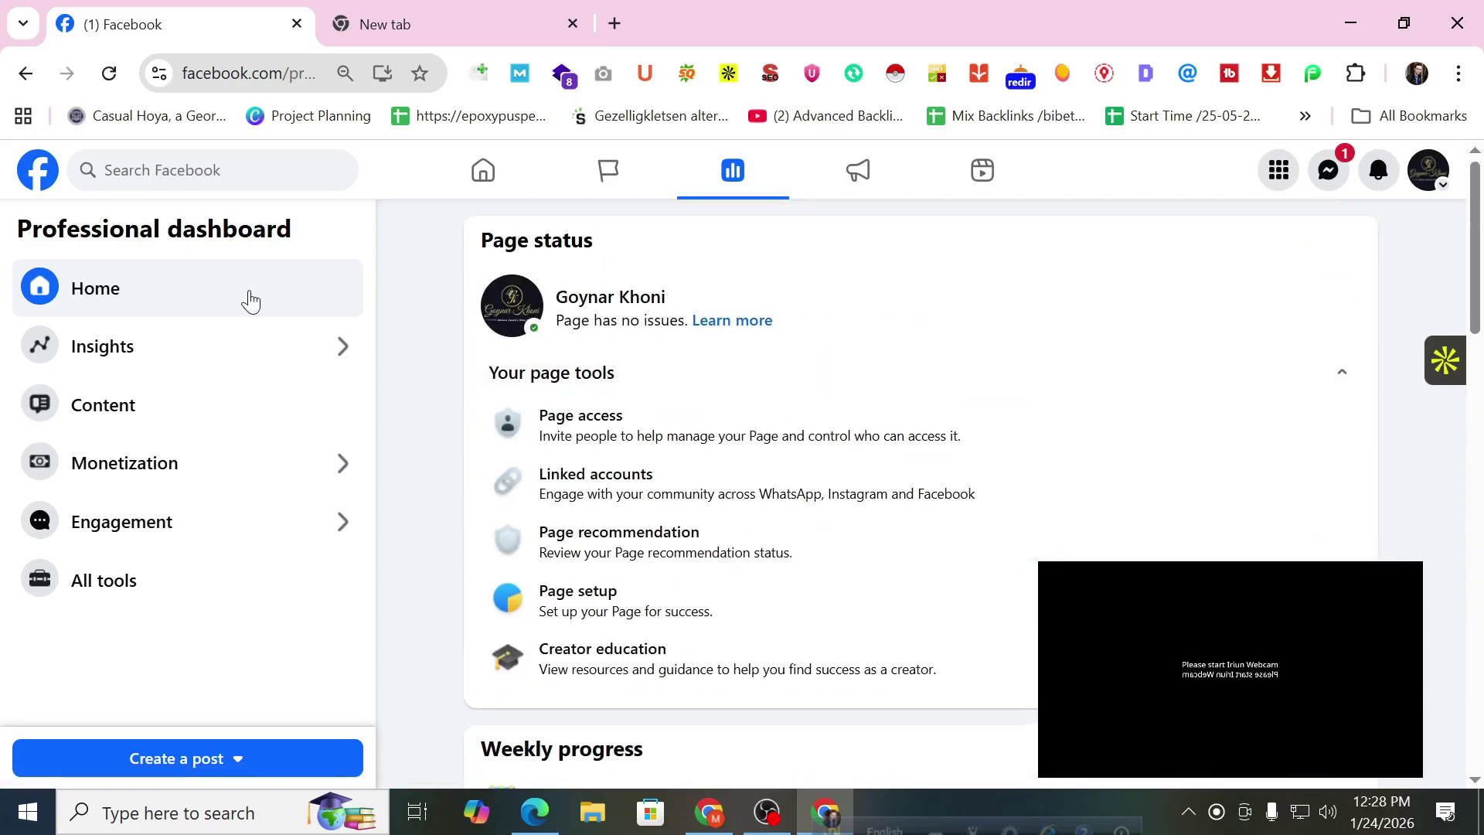
left_click(196, 353)
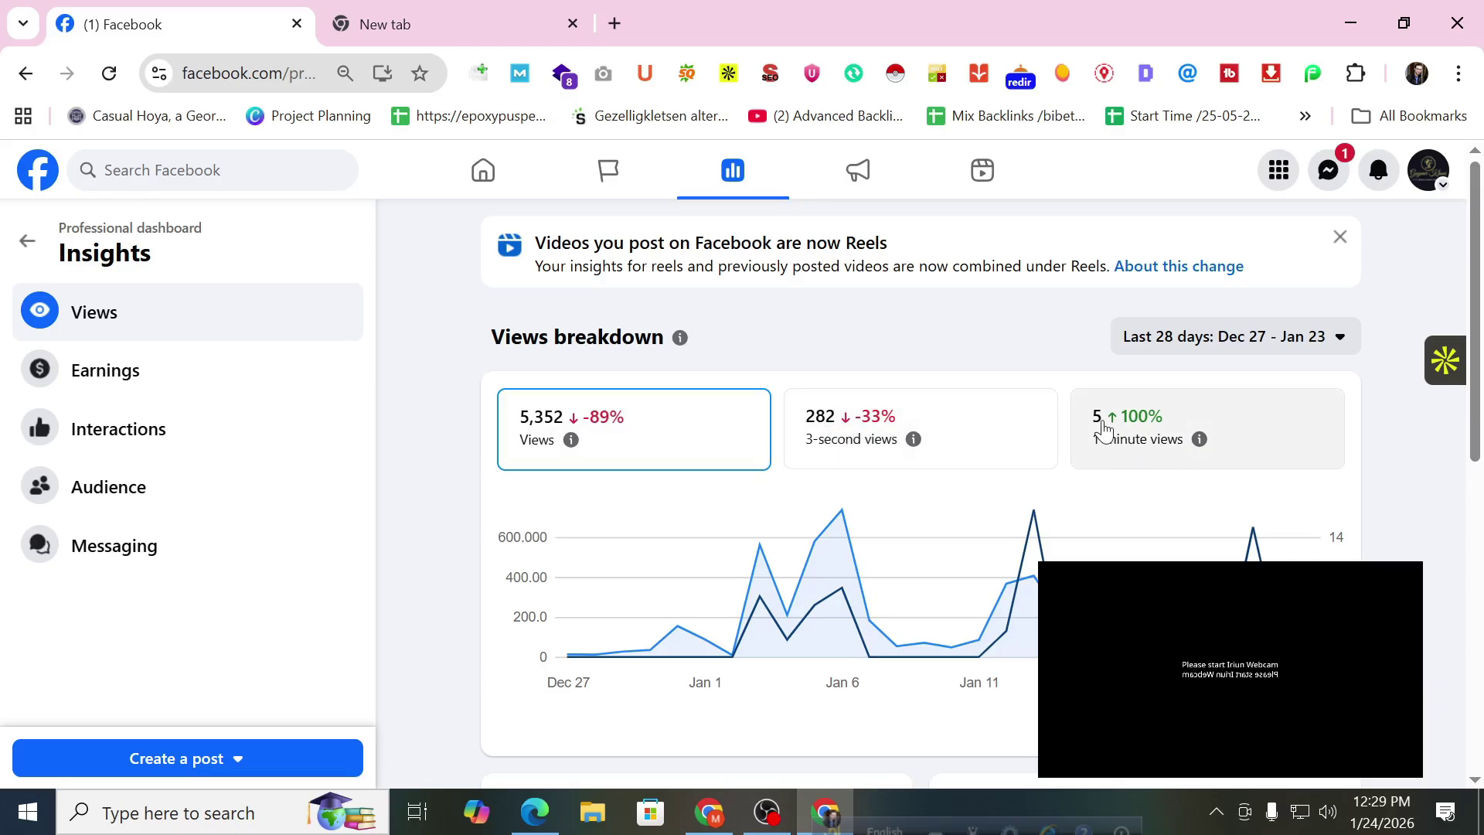
scroll(828, 399, "down", 6)
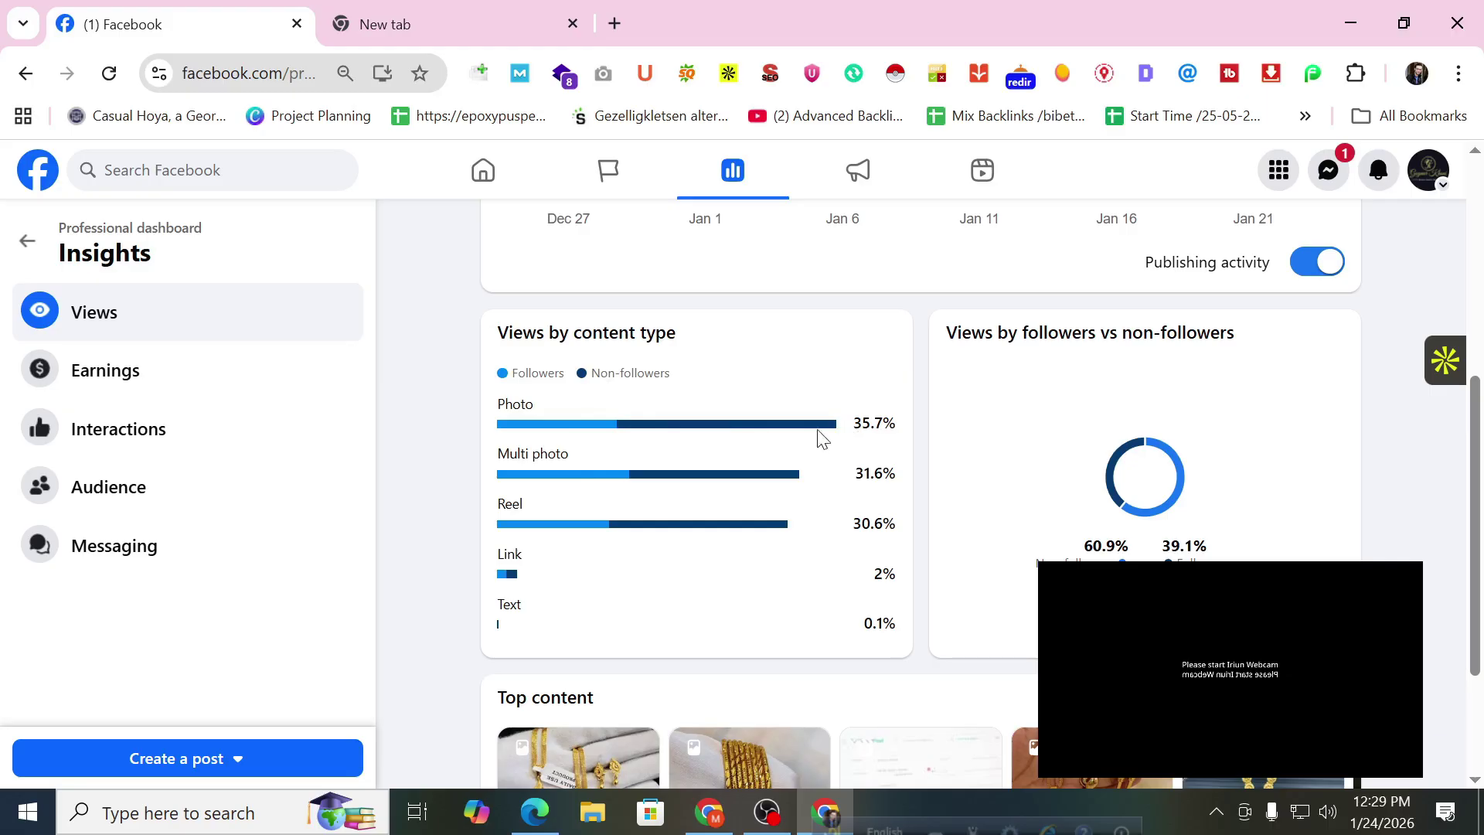
scroll(942, 534, "up", 1)
scroll(934, 530, "down", 1)
left_click_drag(1165, 549, 1225, 555)
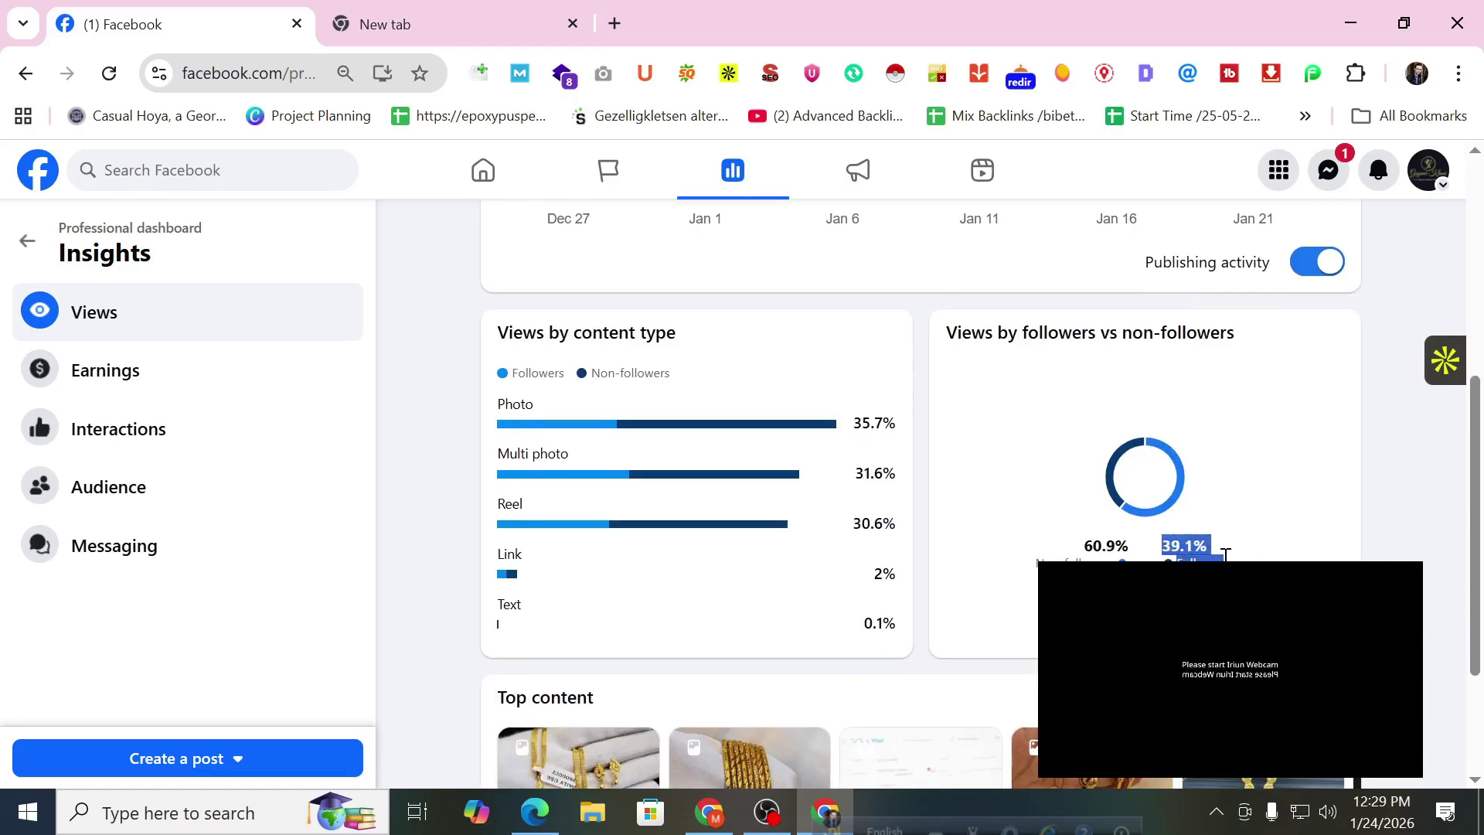
left_click_drag(1068, 560, 1105, 558)
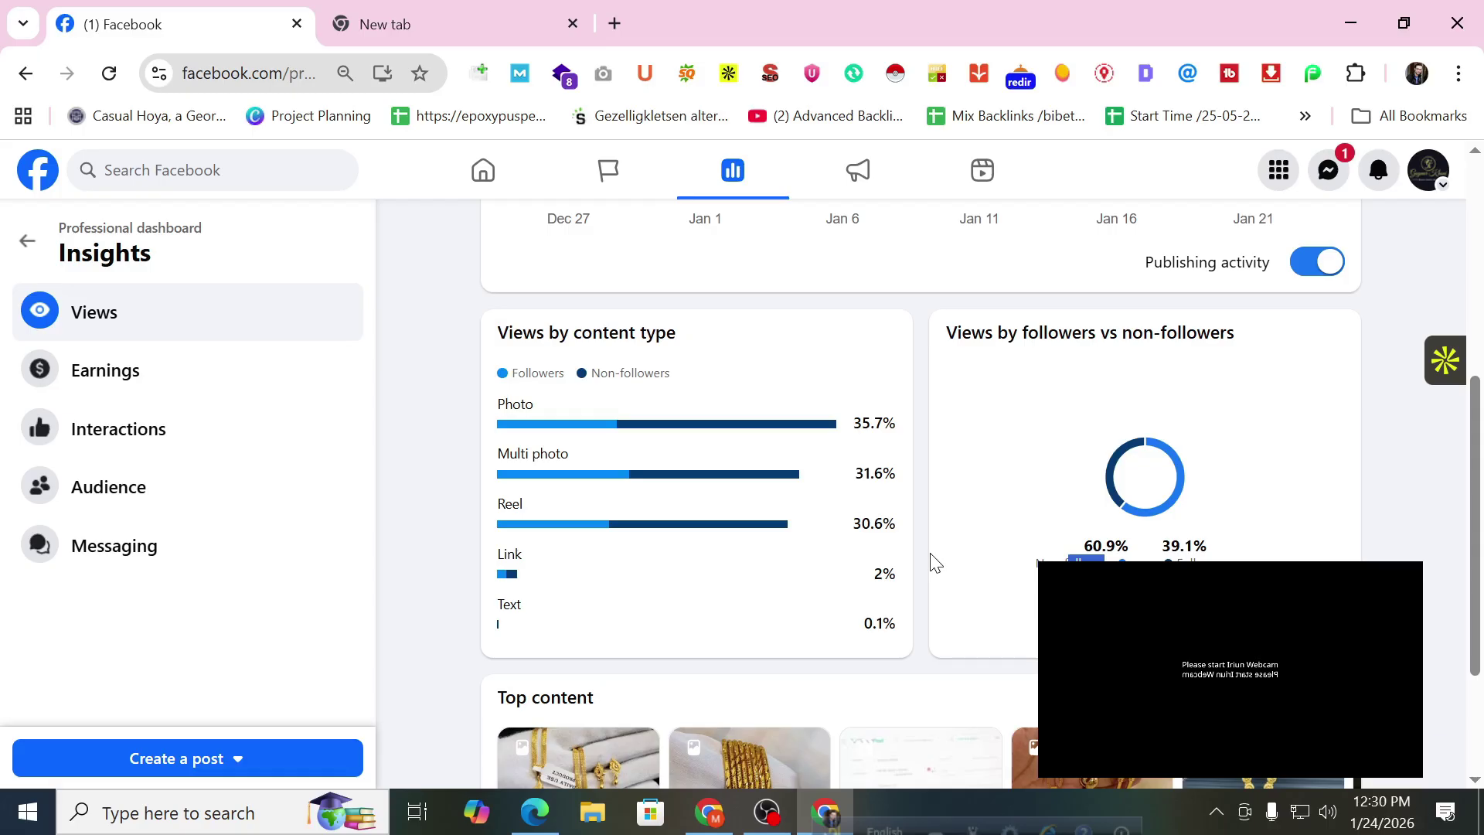
scroll(922, 562, "down", 3)
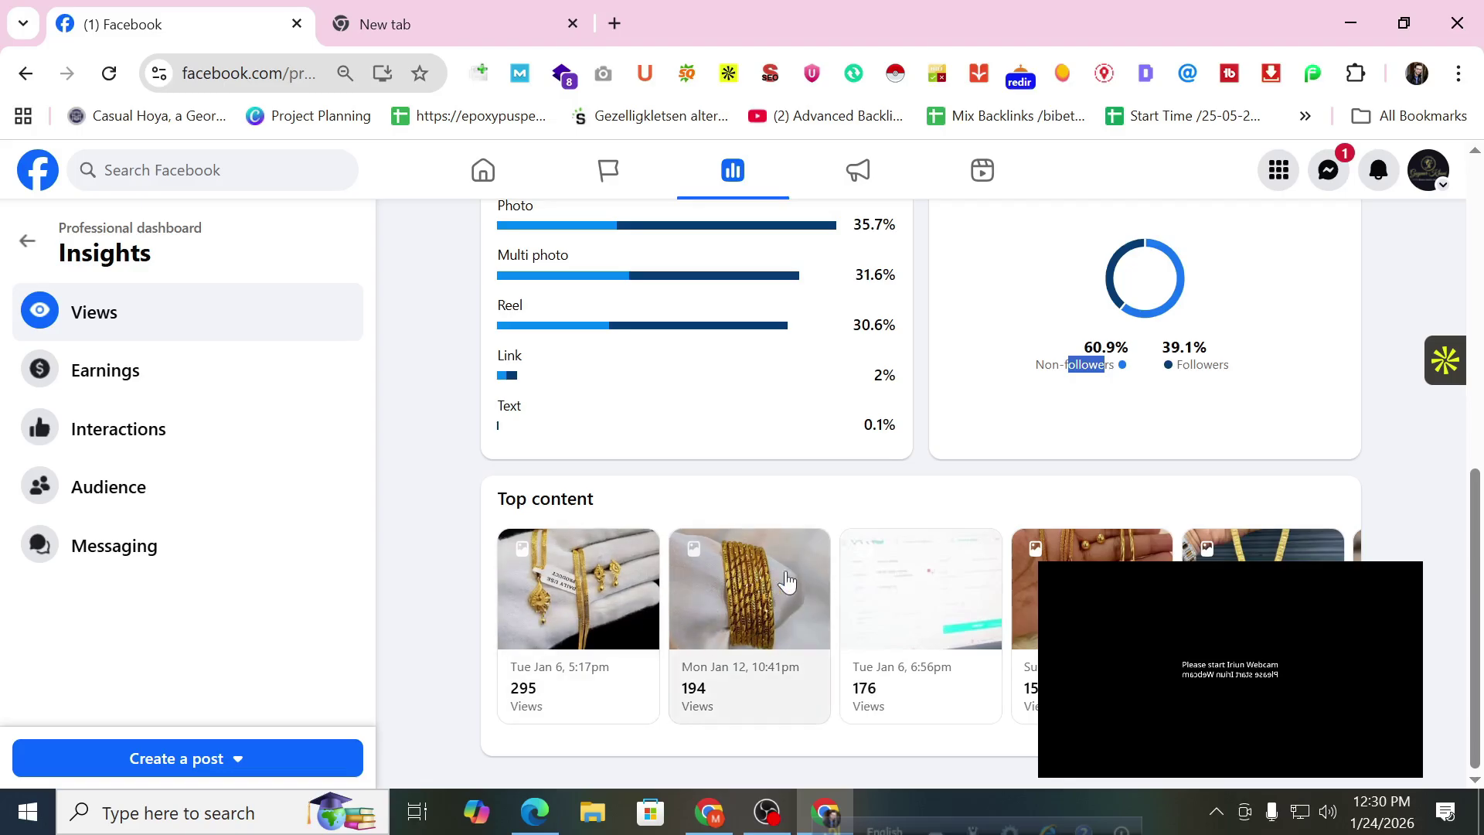
left_click(1320, 626)
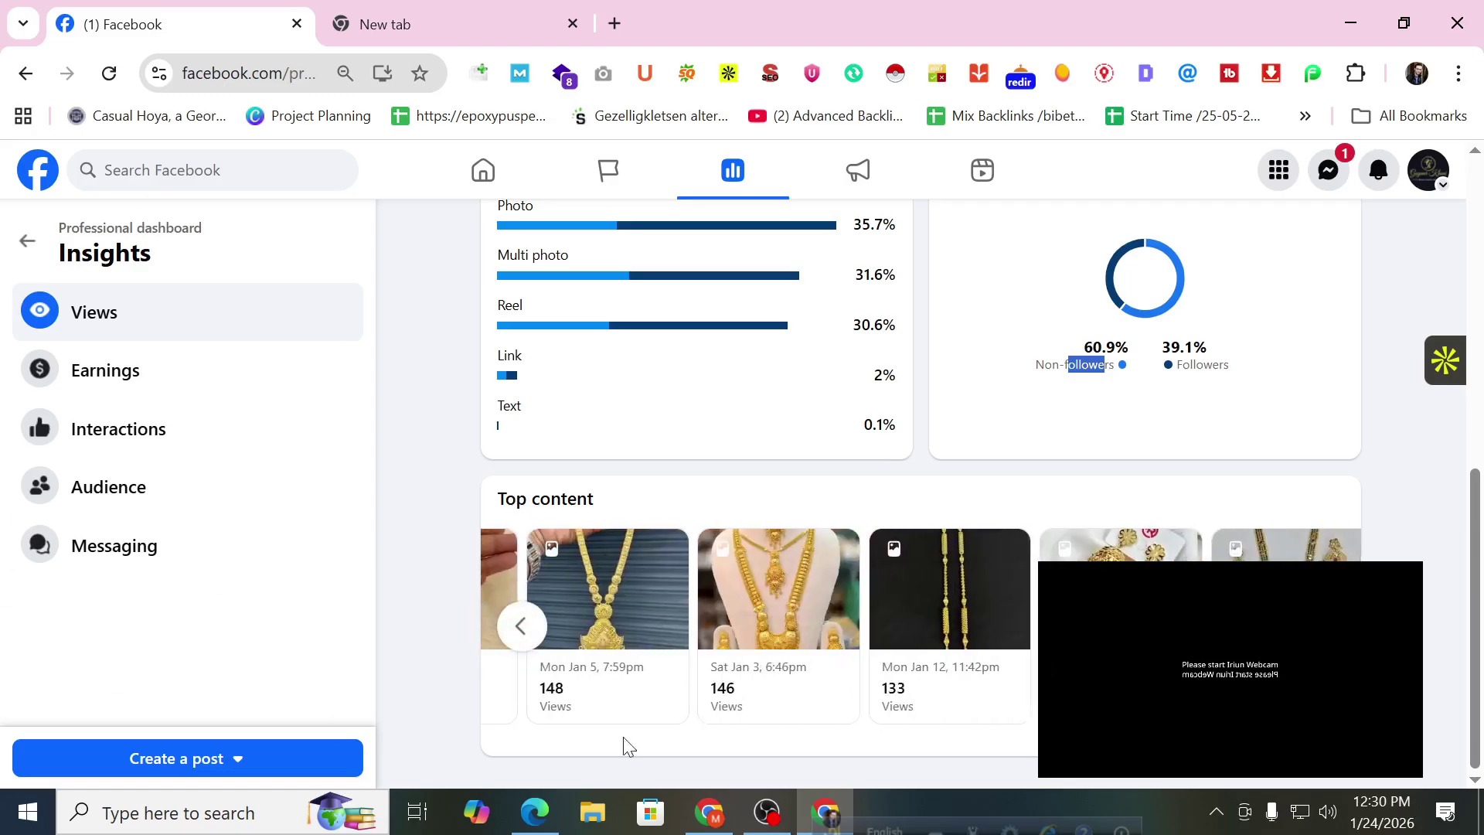
left_click(1320, 626)
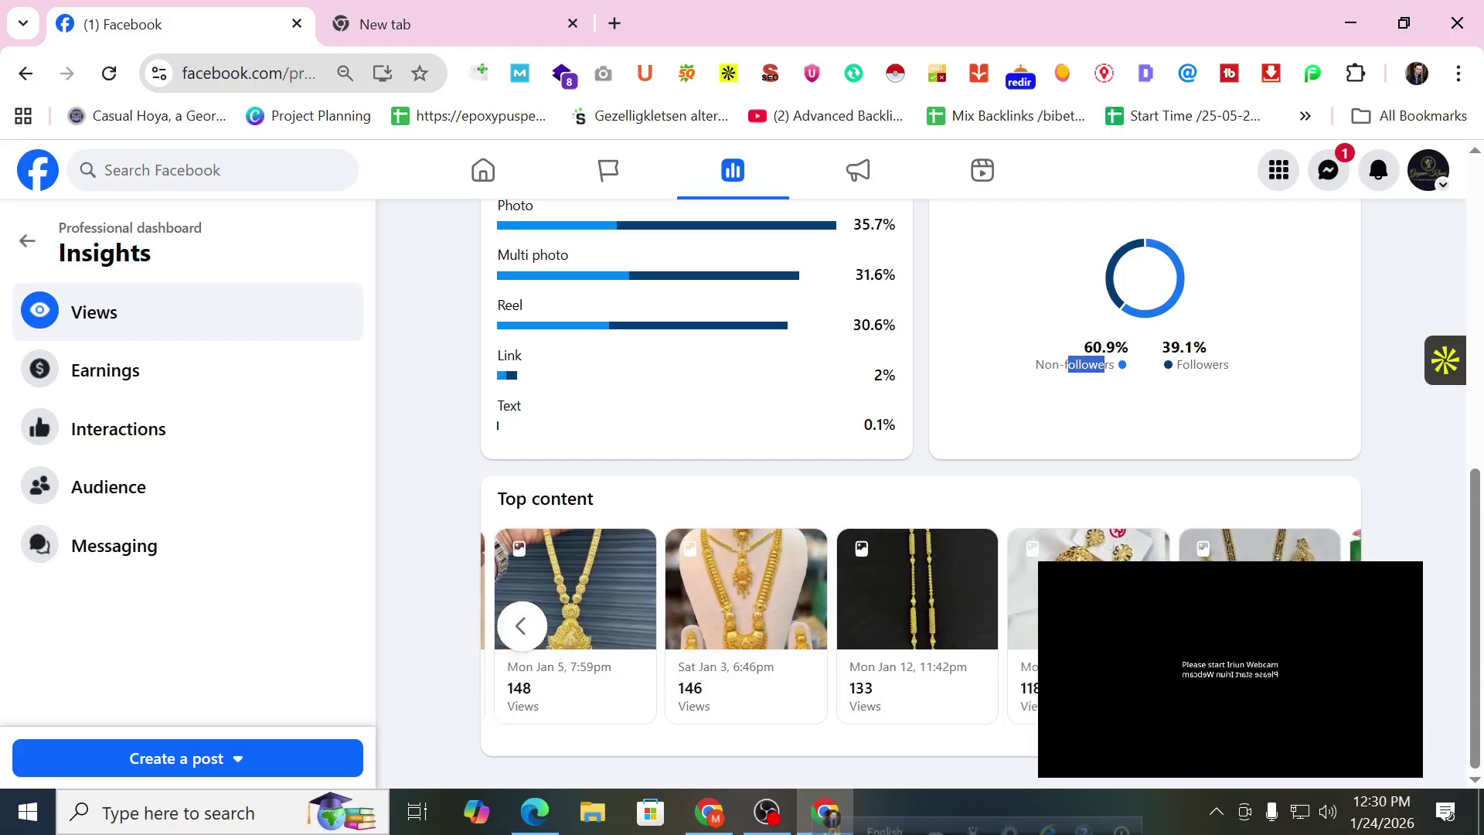
left_click(520, 624)
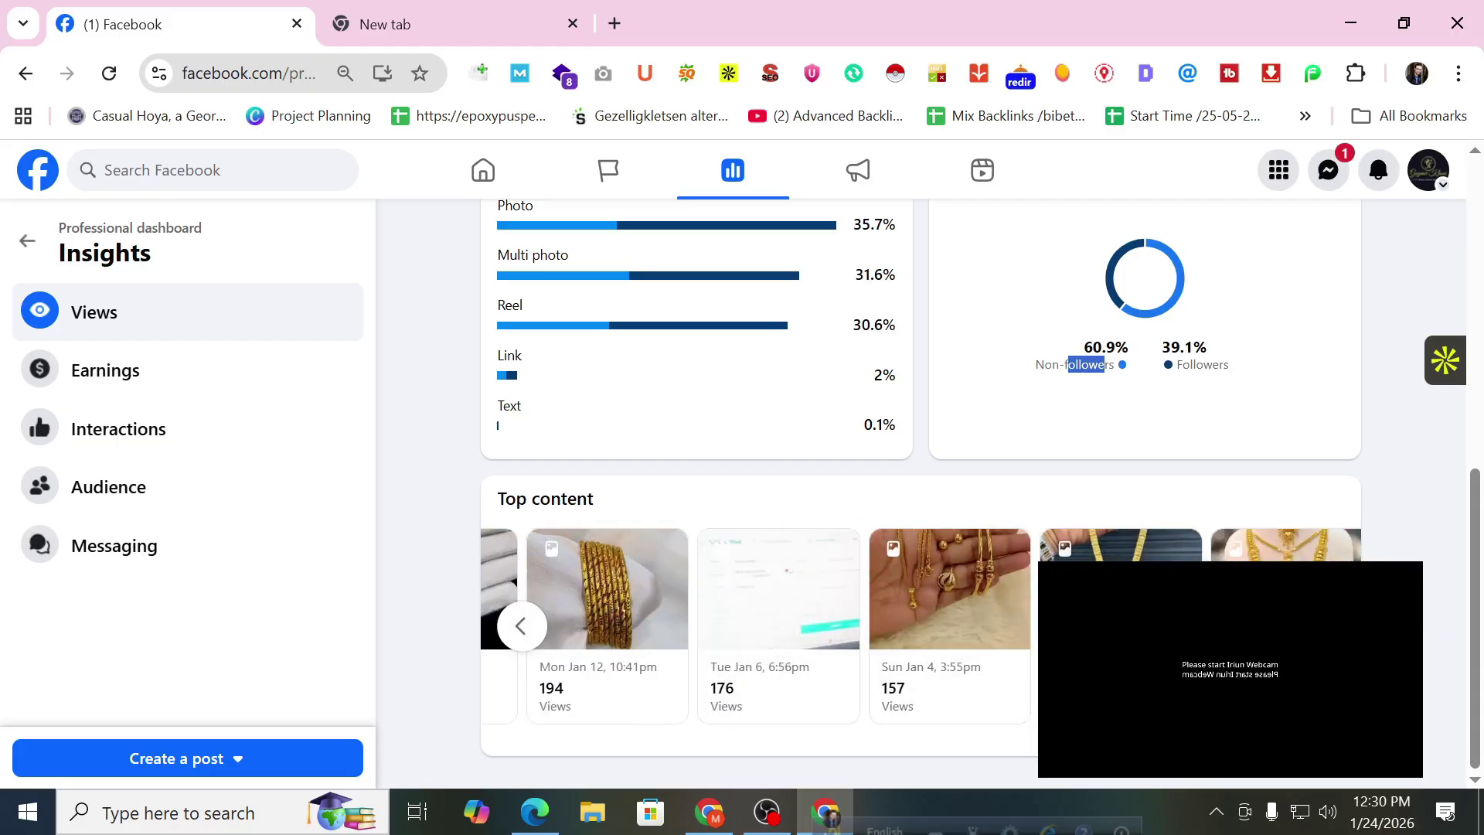
scroll(1033, 603, "up", 9)
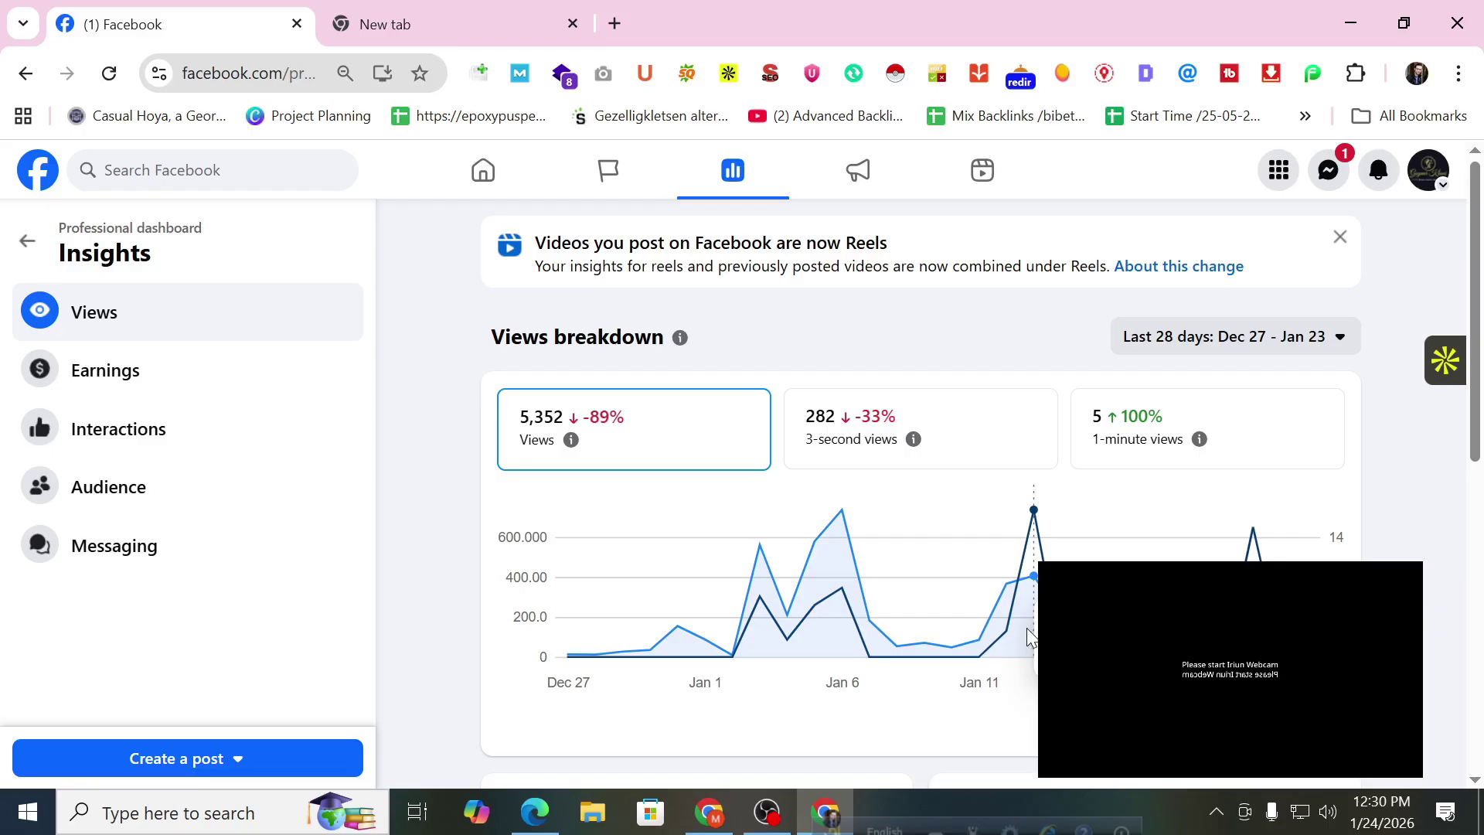
Open Earnings, then Interactions insights: Reels 72.6%, followers 57.1% versus 42.9% non-followers.
left_click(236, 401)
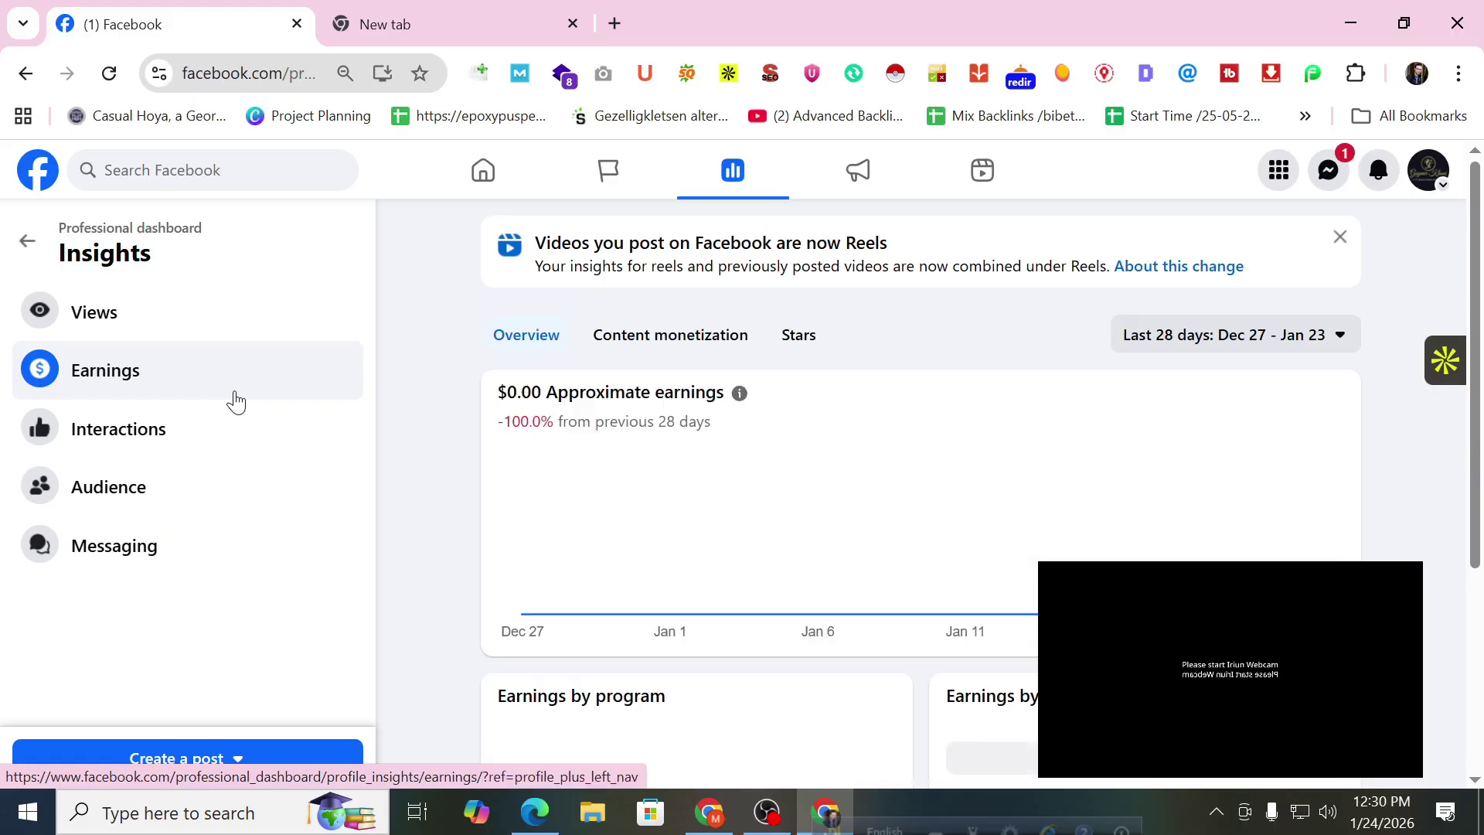
scroll(901, 396, "down", 3)
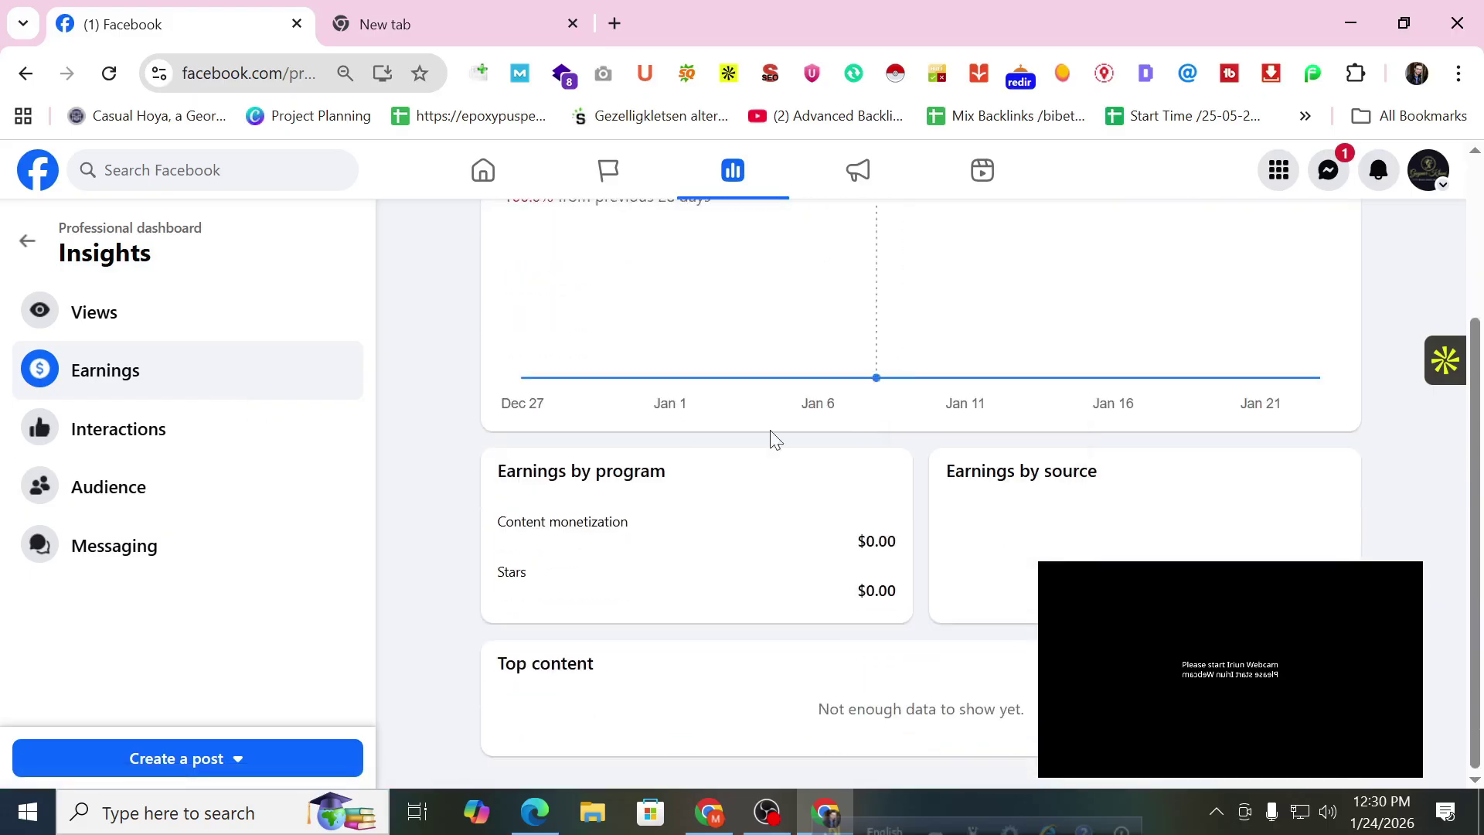
left_click(251, 454)
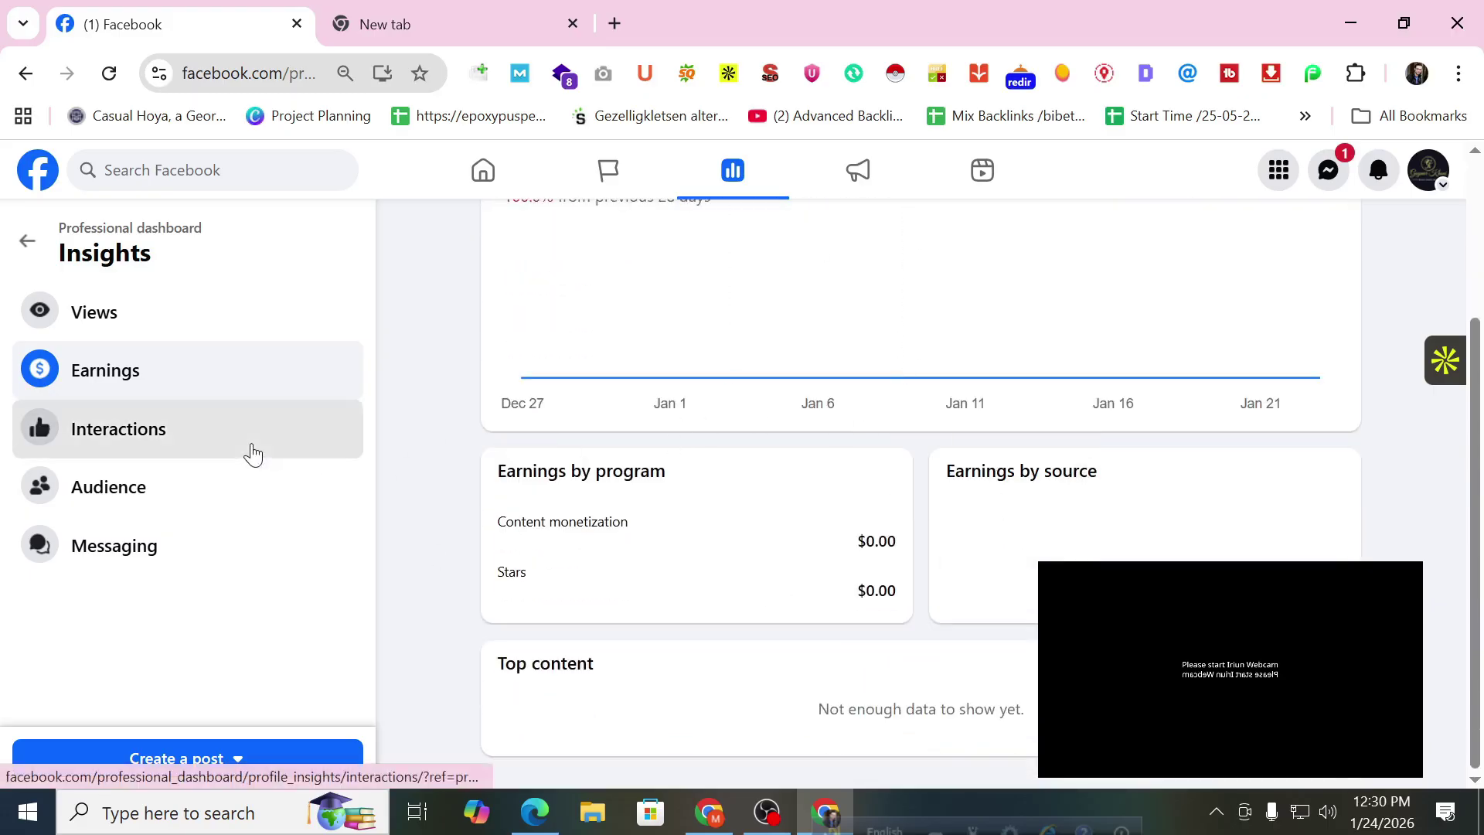
scroll(619, 445, "down", 3)
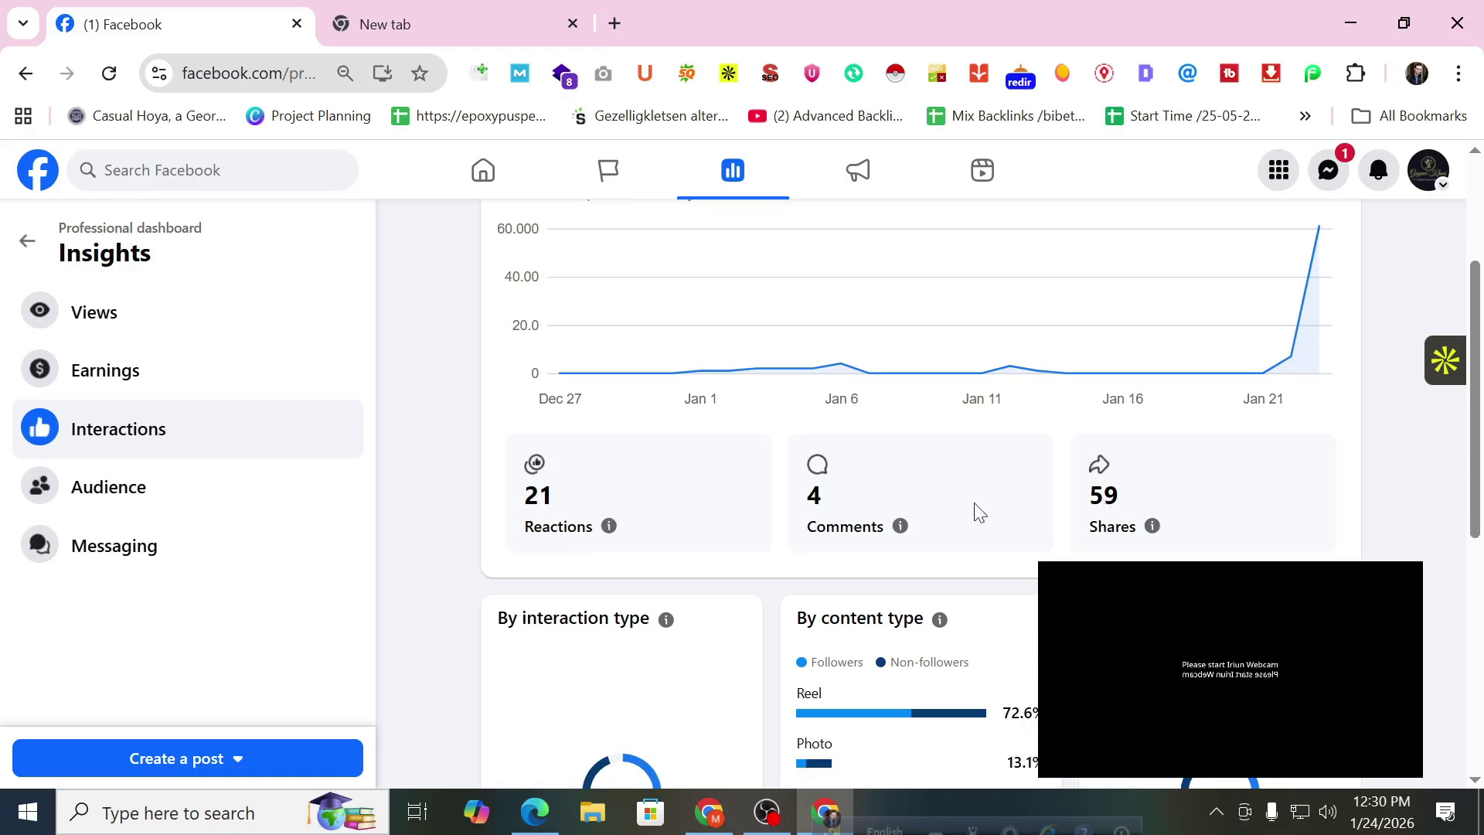
scroll(980, 513, "down", 3)
scroll(1076, 559, "down", 2)
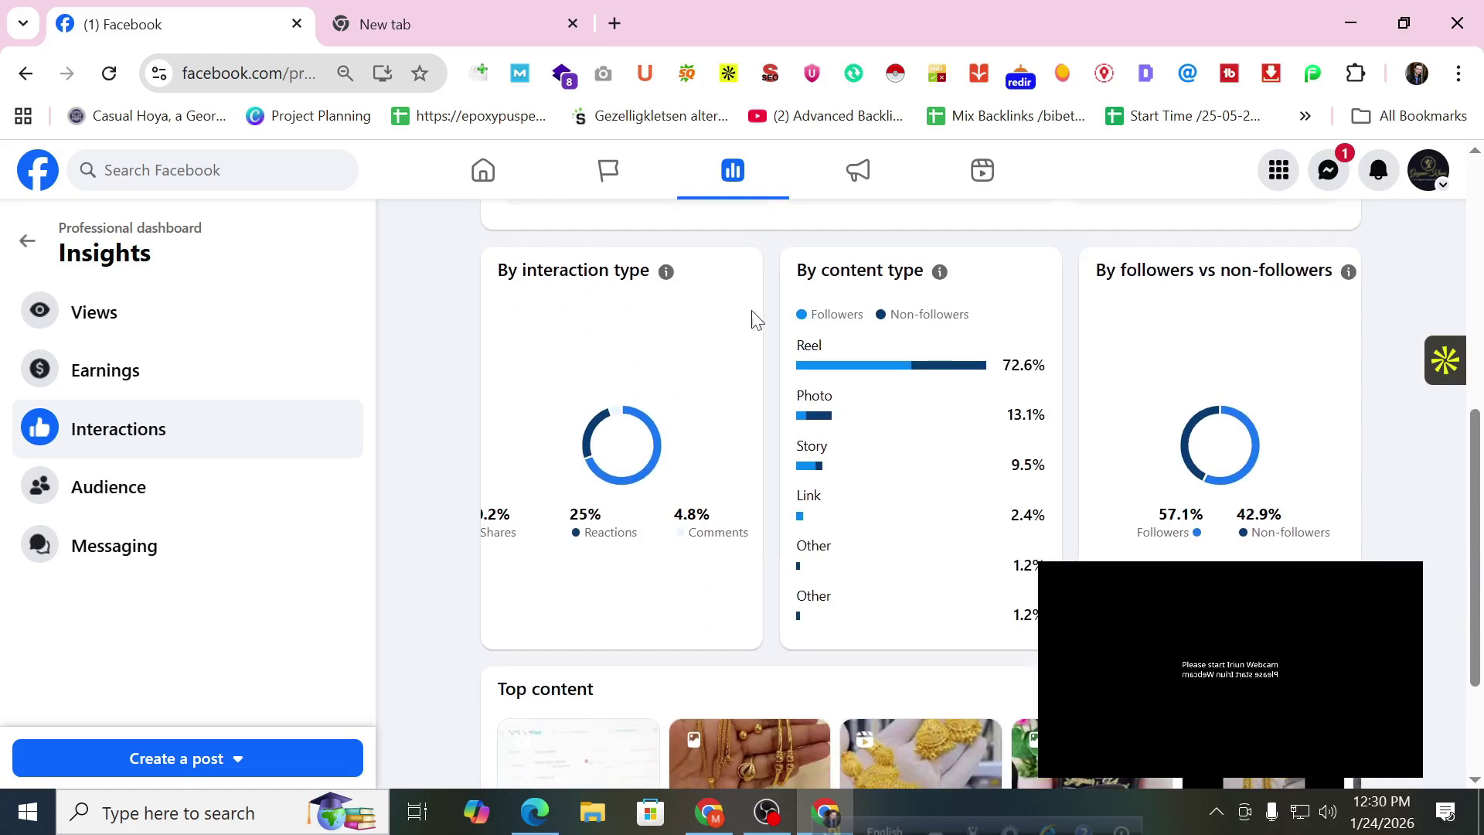
scroll(1019, 477, "down", 2)
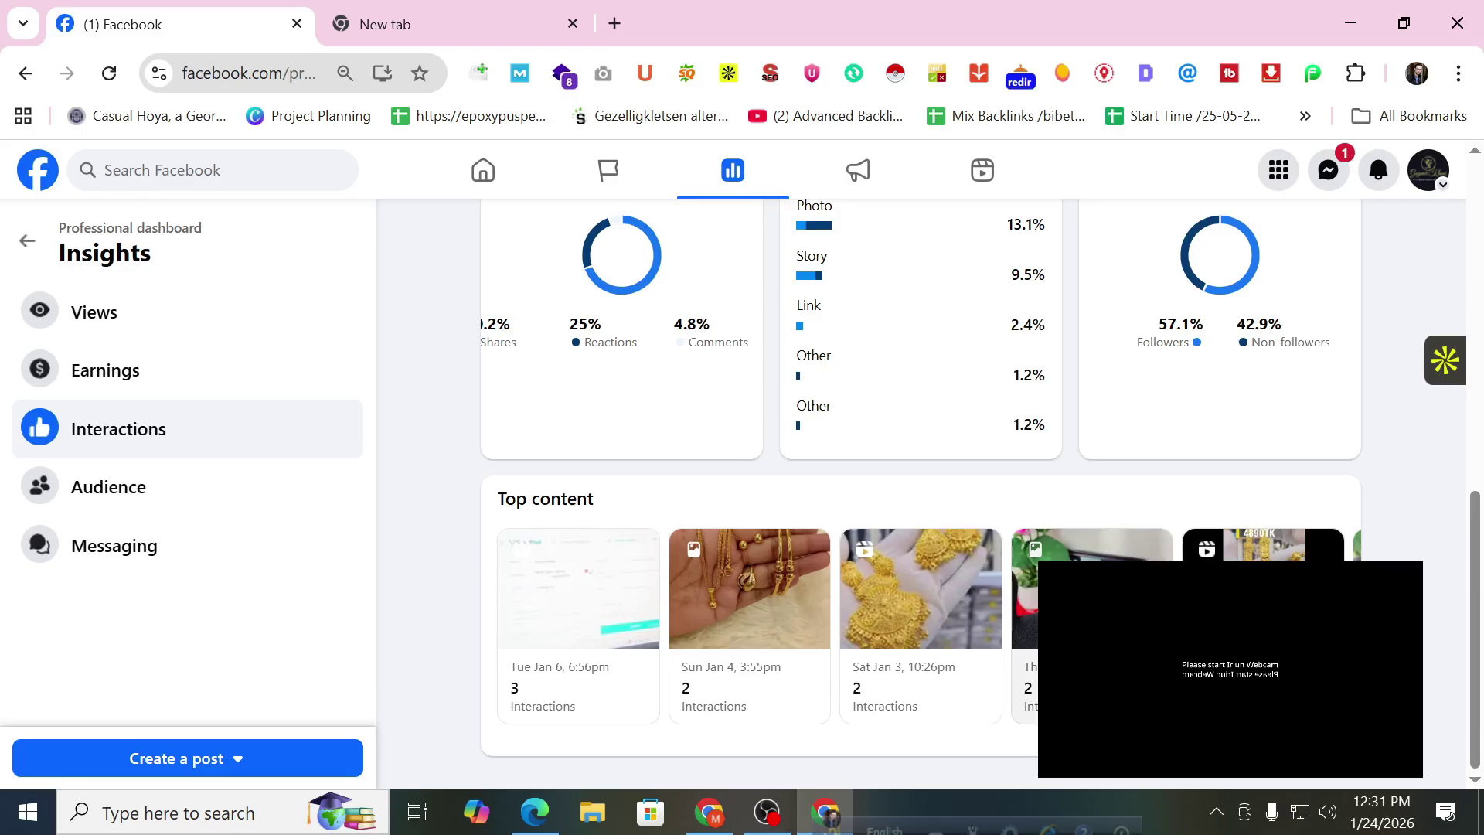
Open Audience insights and review 10,364 total followers, 2 net follows and 12 unfollows.
left_click(58, 496)
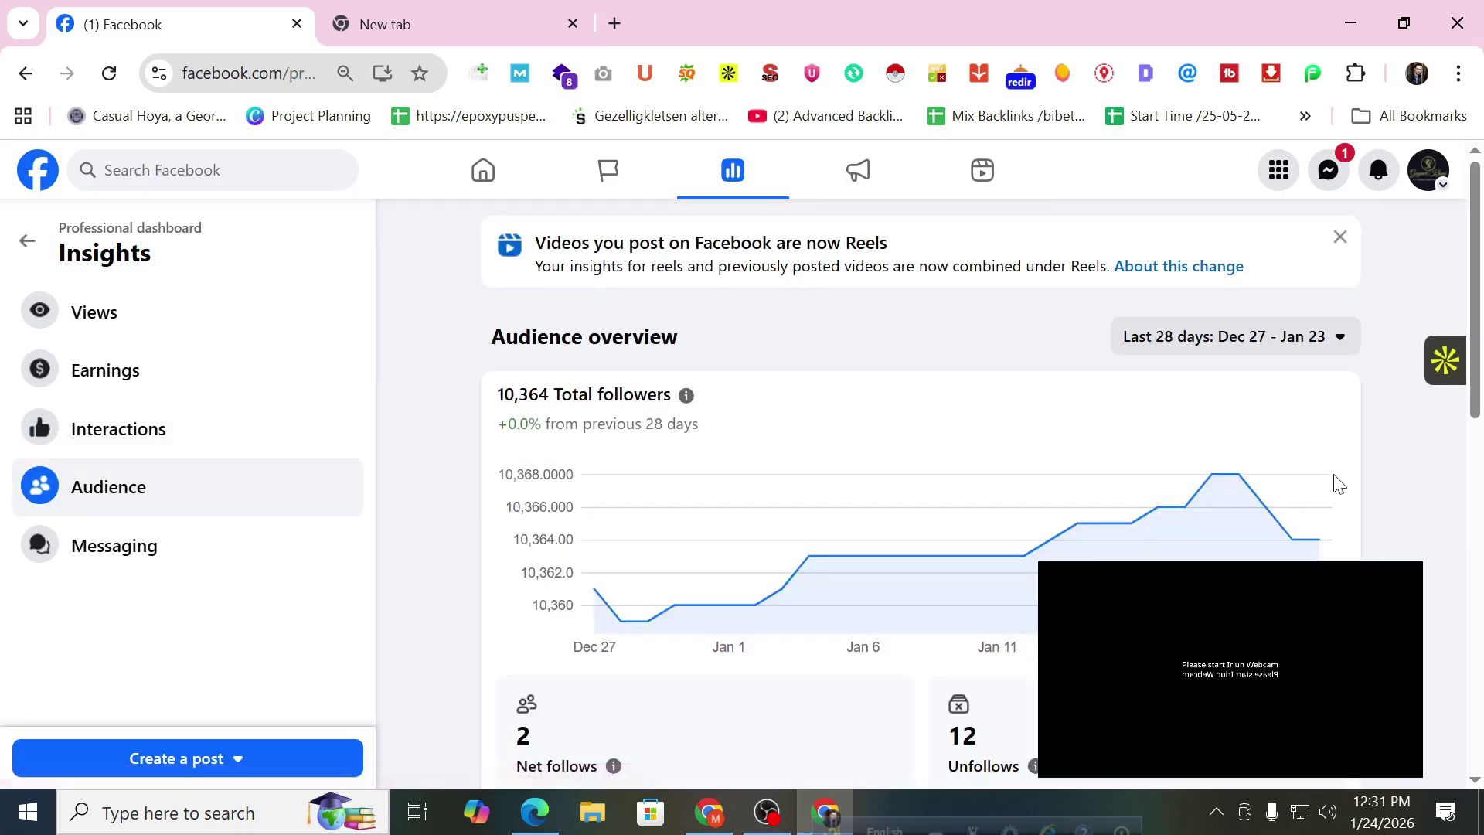
scroll(1214, 435, "down", 1)
mouse_move(1211, 431)
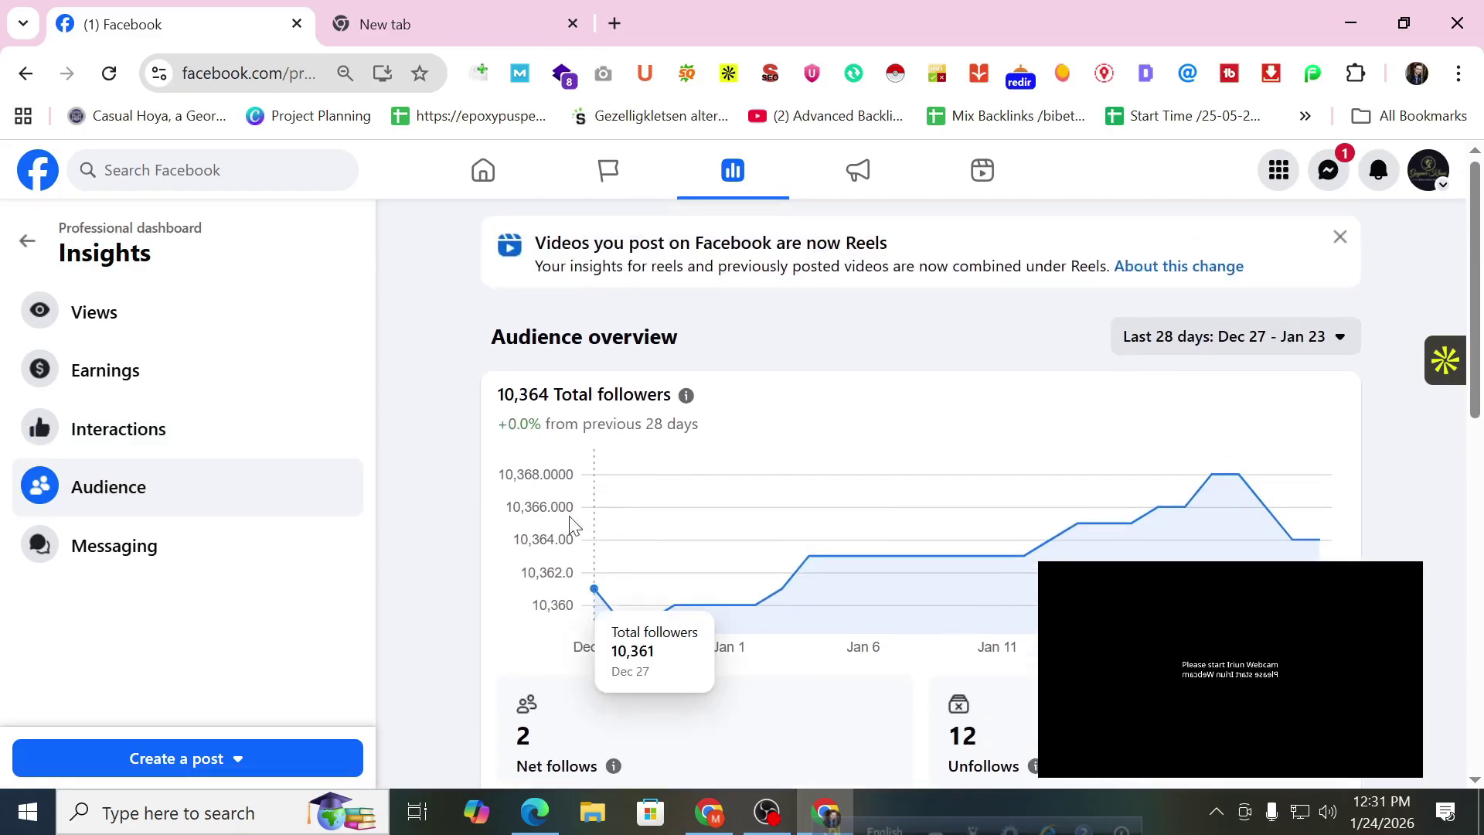
left_click_drag(500, 395, 560, 395)
scroll(690, 449, "down", 6)
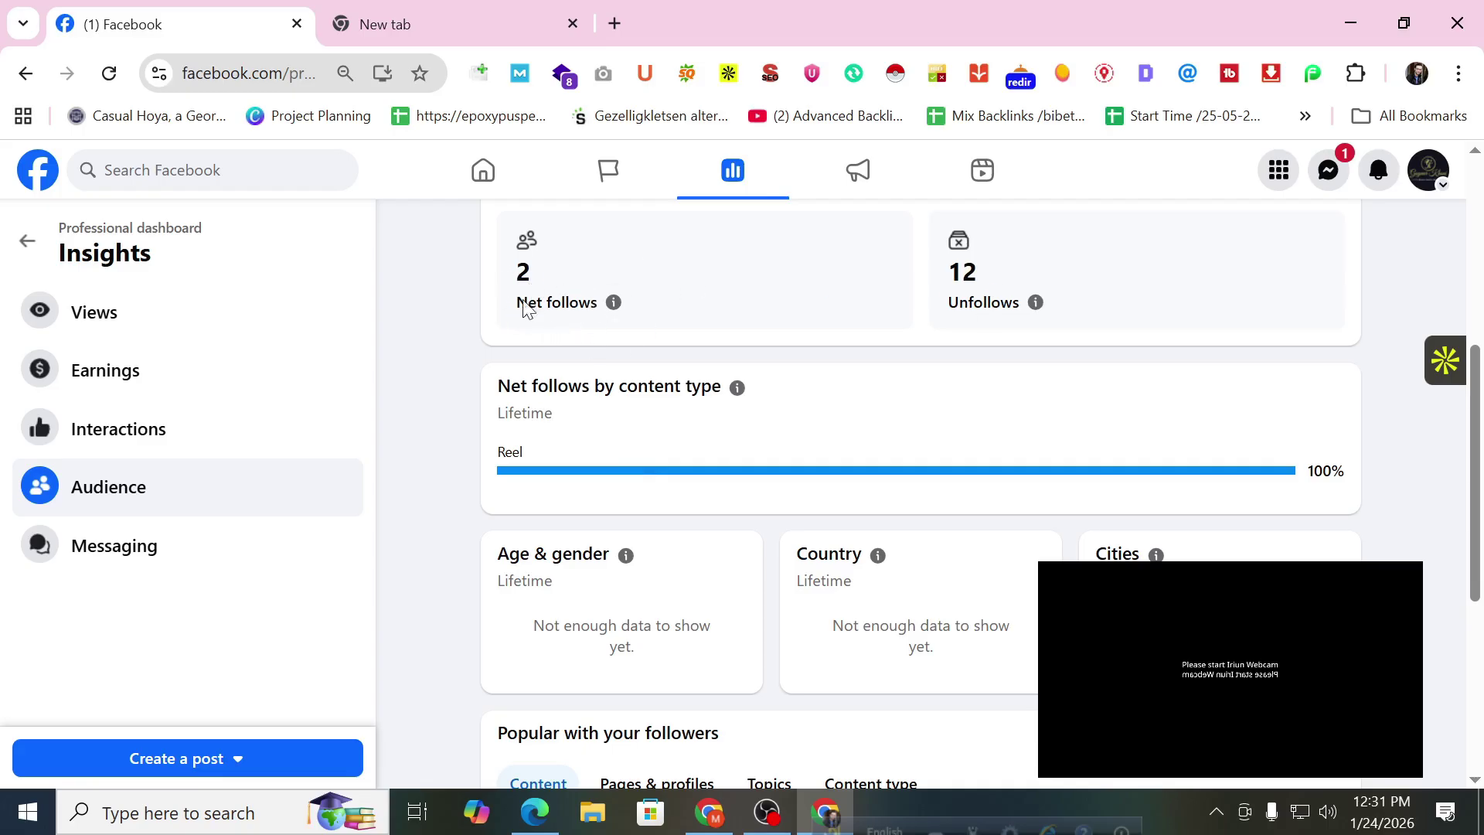
scroll(585, 374, "down", 2)
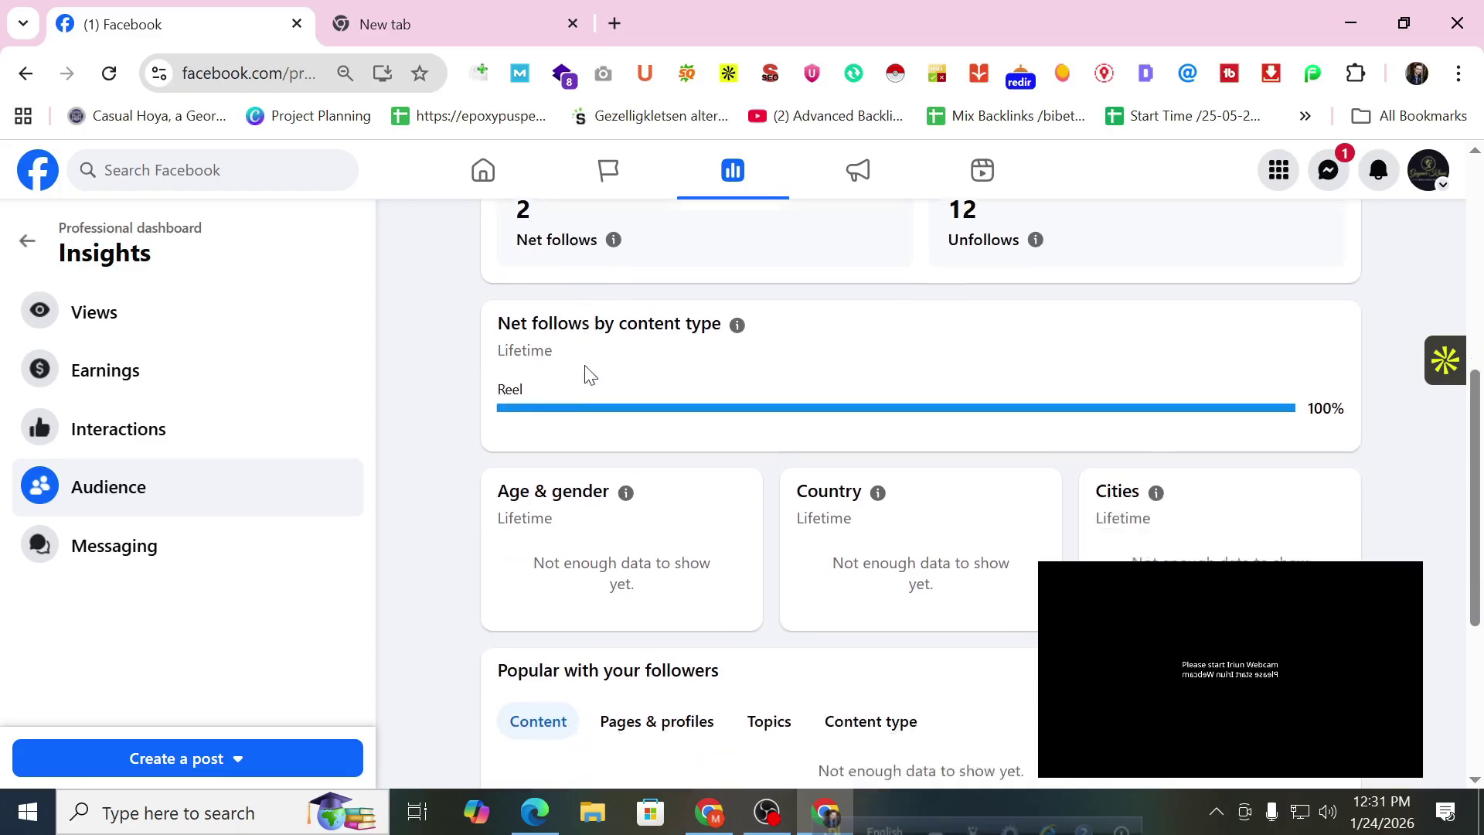
scroll(570, 425, "up", 2)
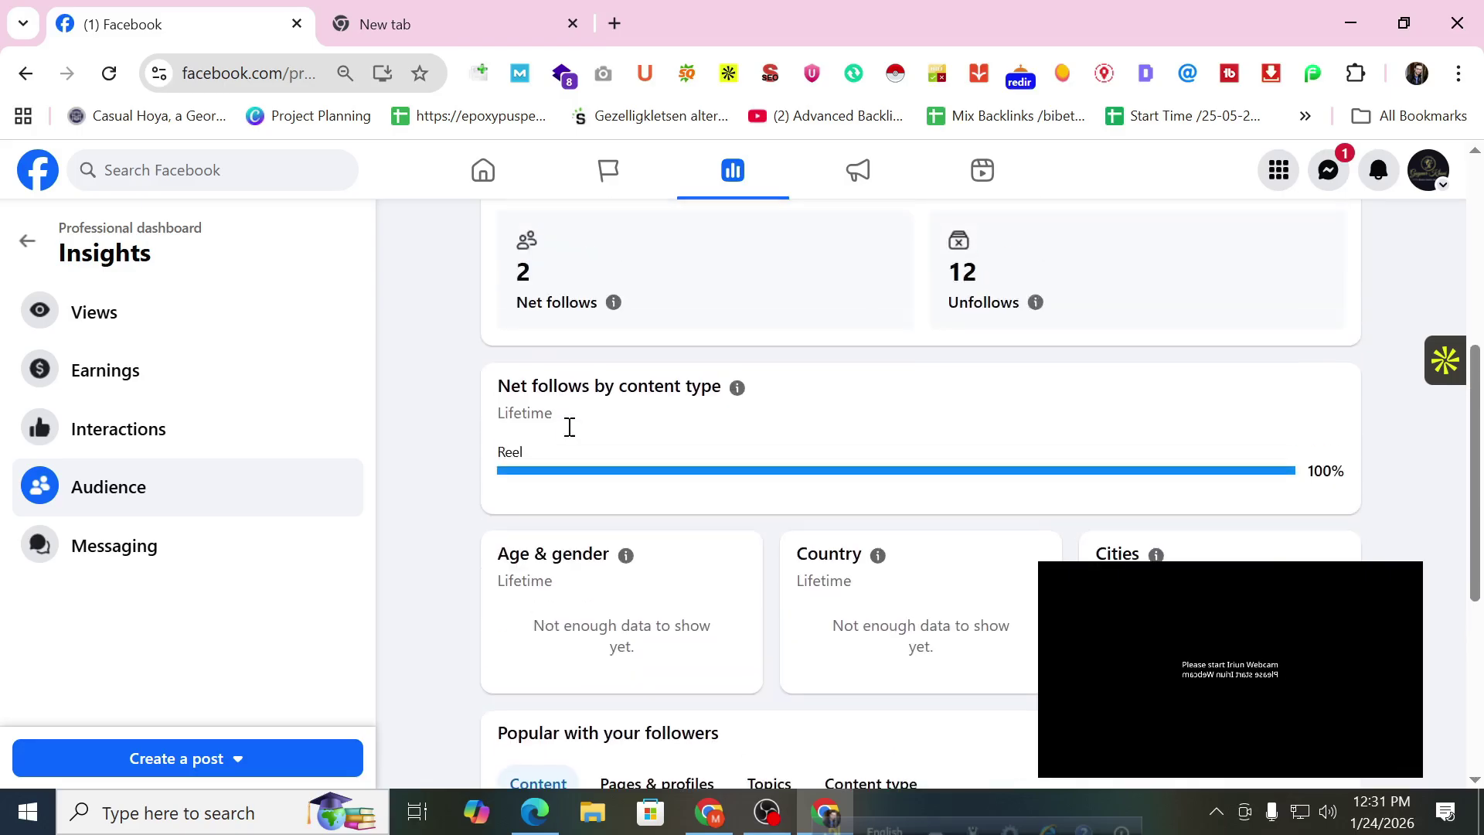
scroll(568, 437, "down", 6)
scroll(572, 433, "up", 4)
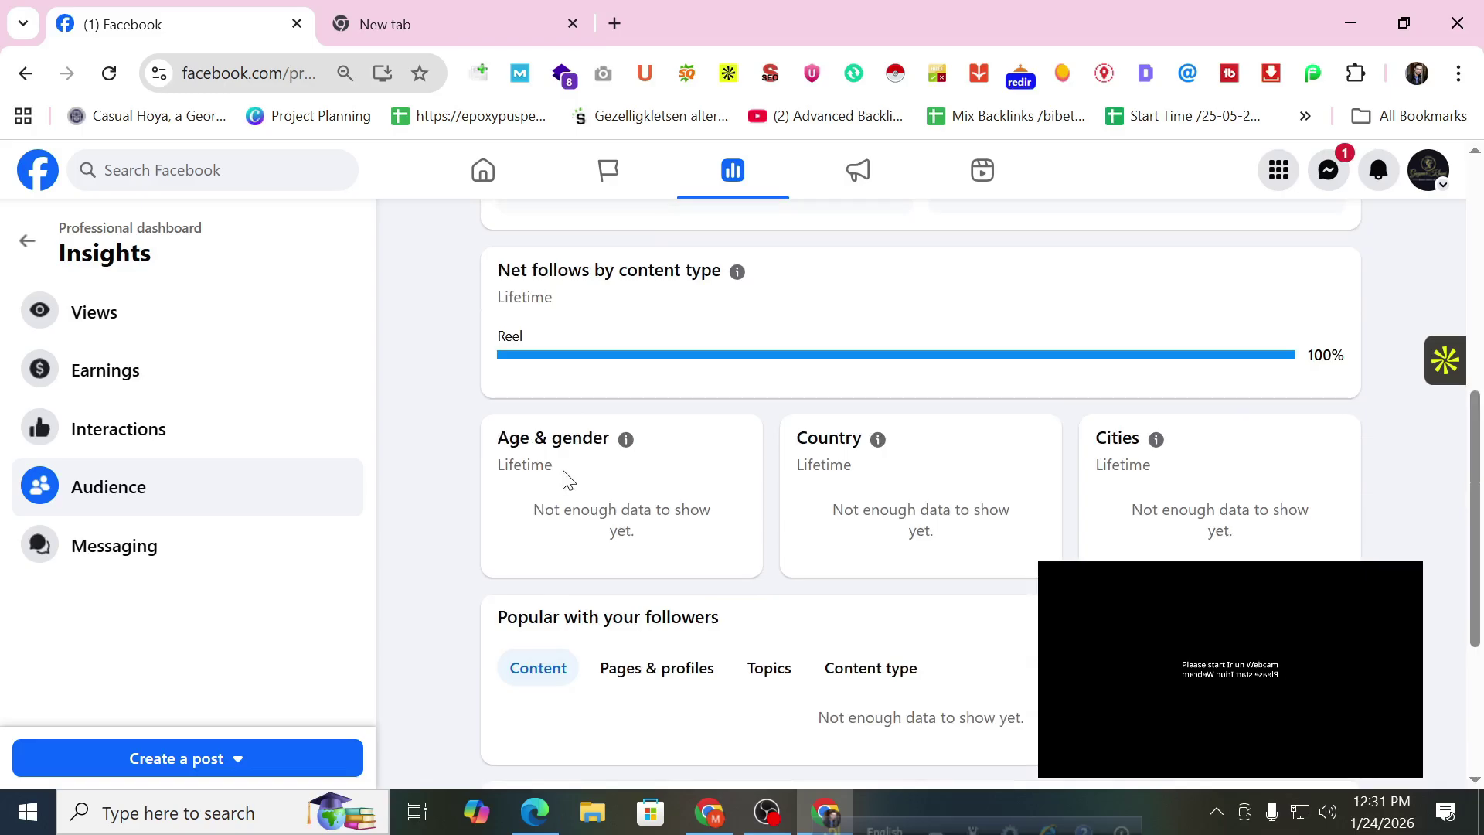
scroll(634, 514, "down", 5)
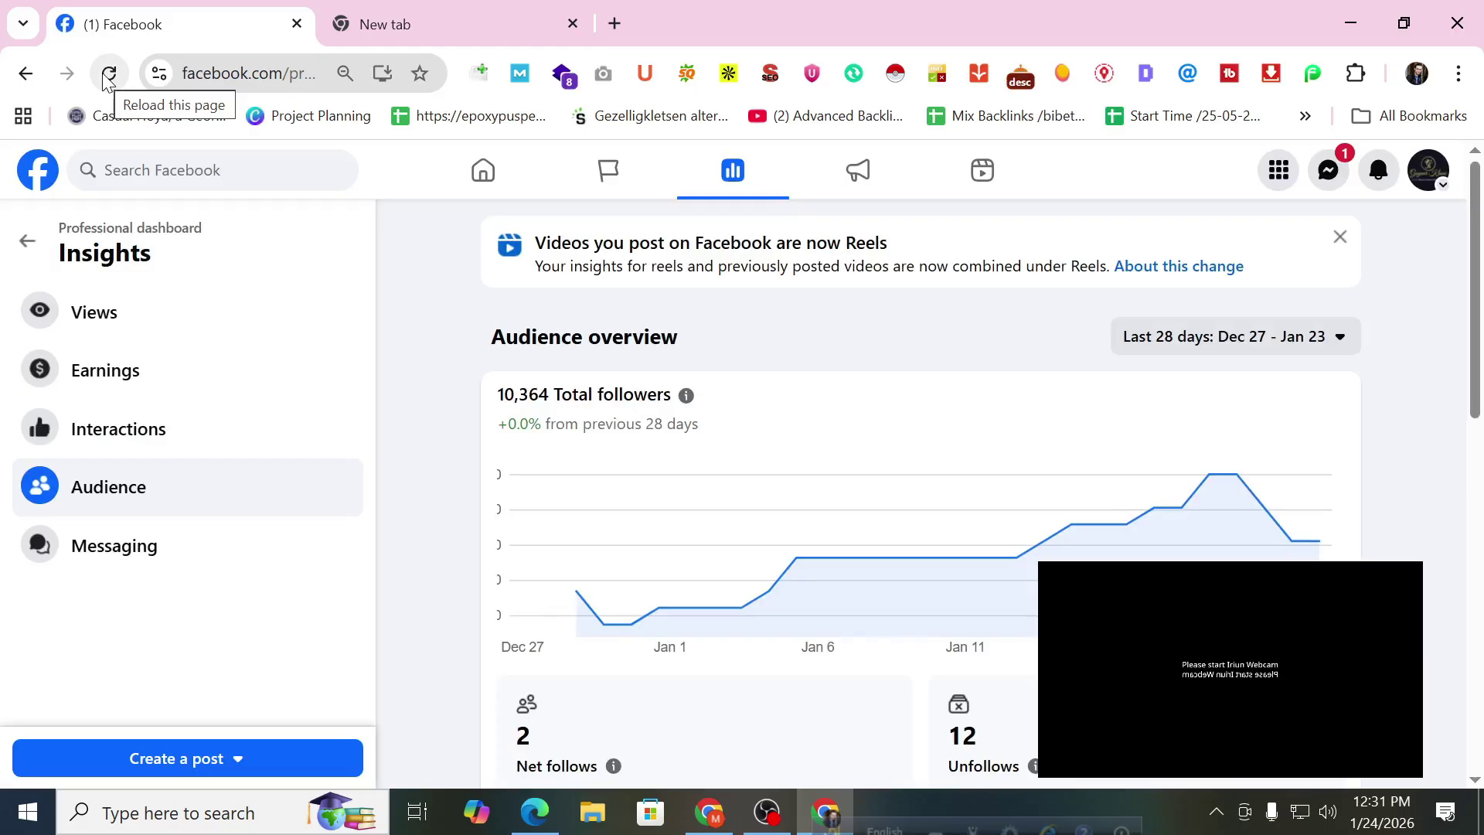
Open the profile switching menu and scroll through the available profiles.
left_click(1403, 190)
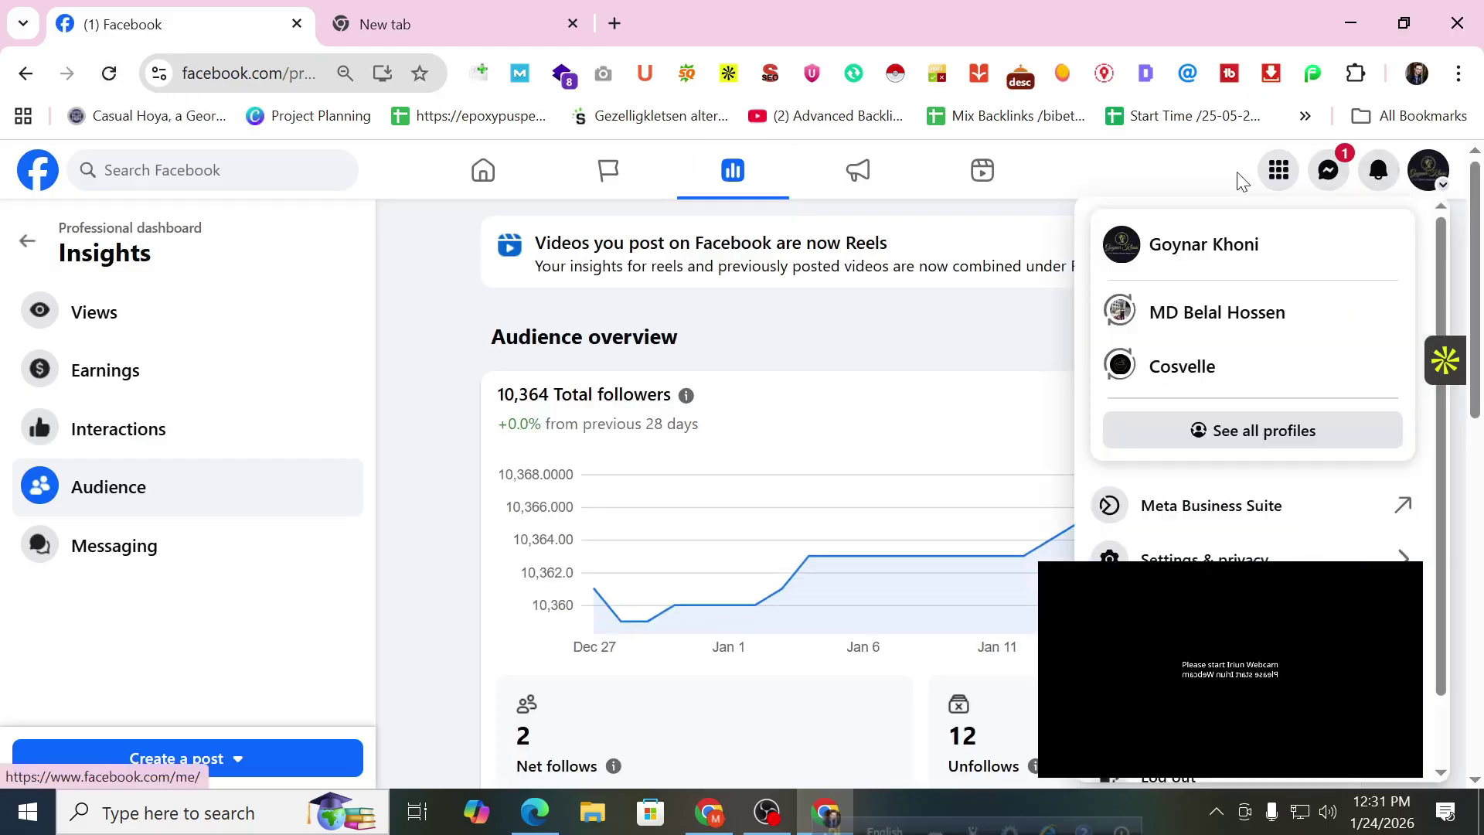
scroll(994, 364, "down", 8)
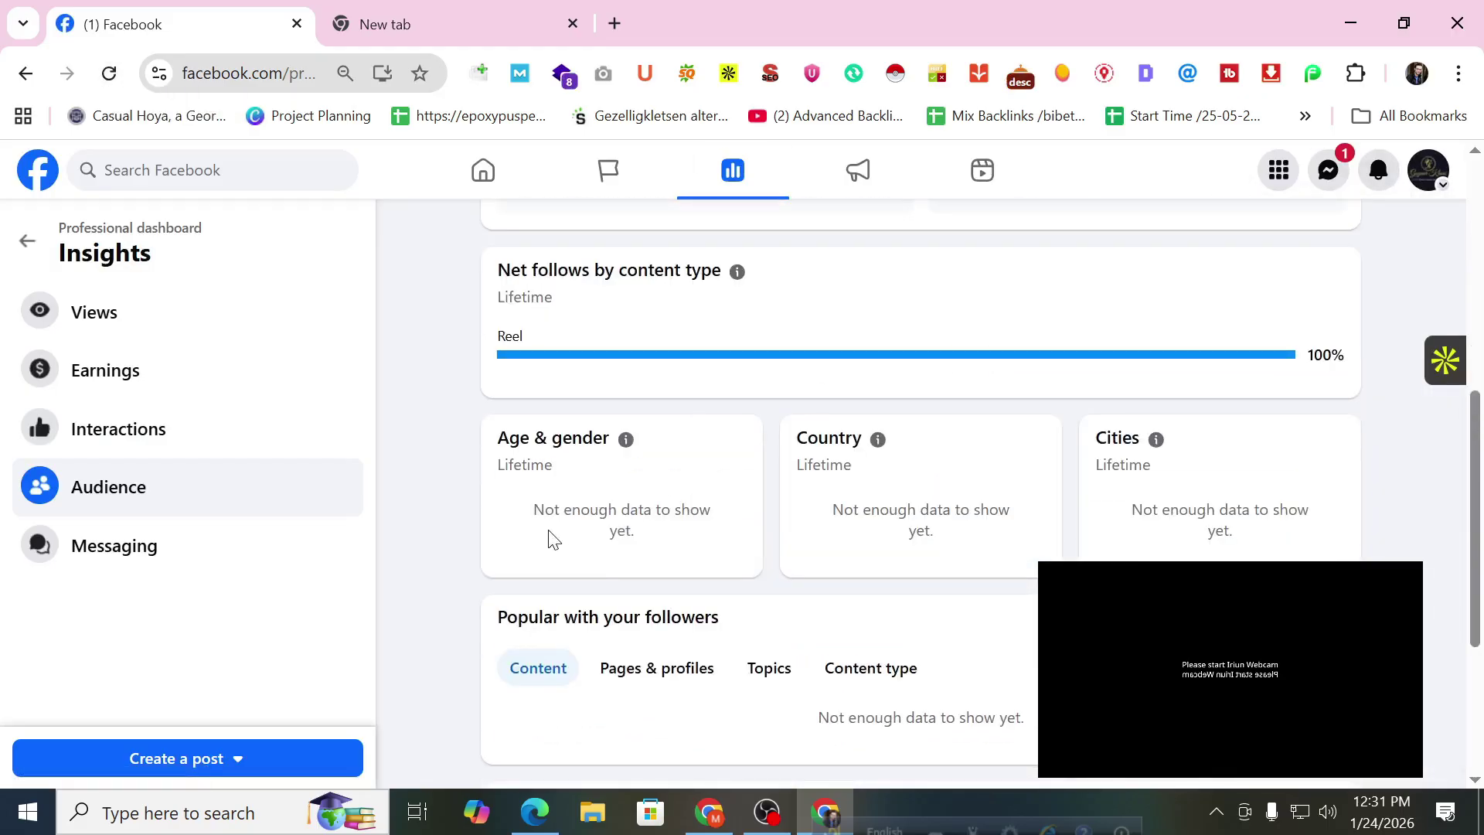
scroll(543, 533, "down", 4)
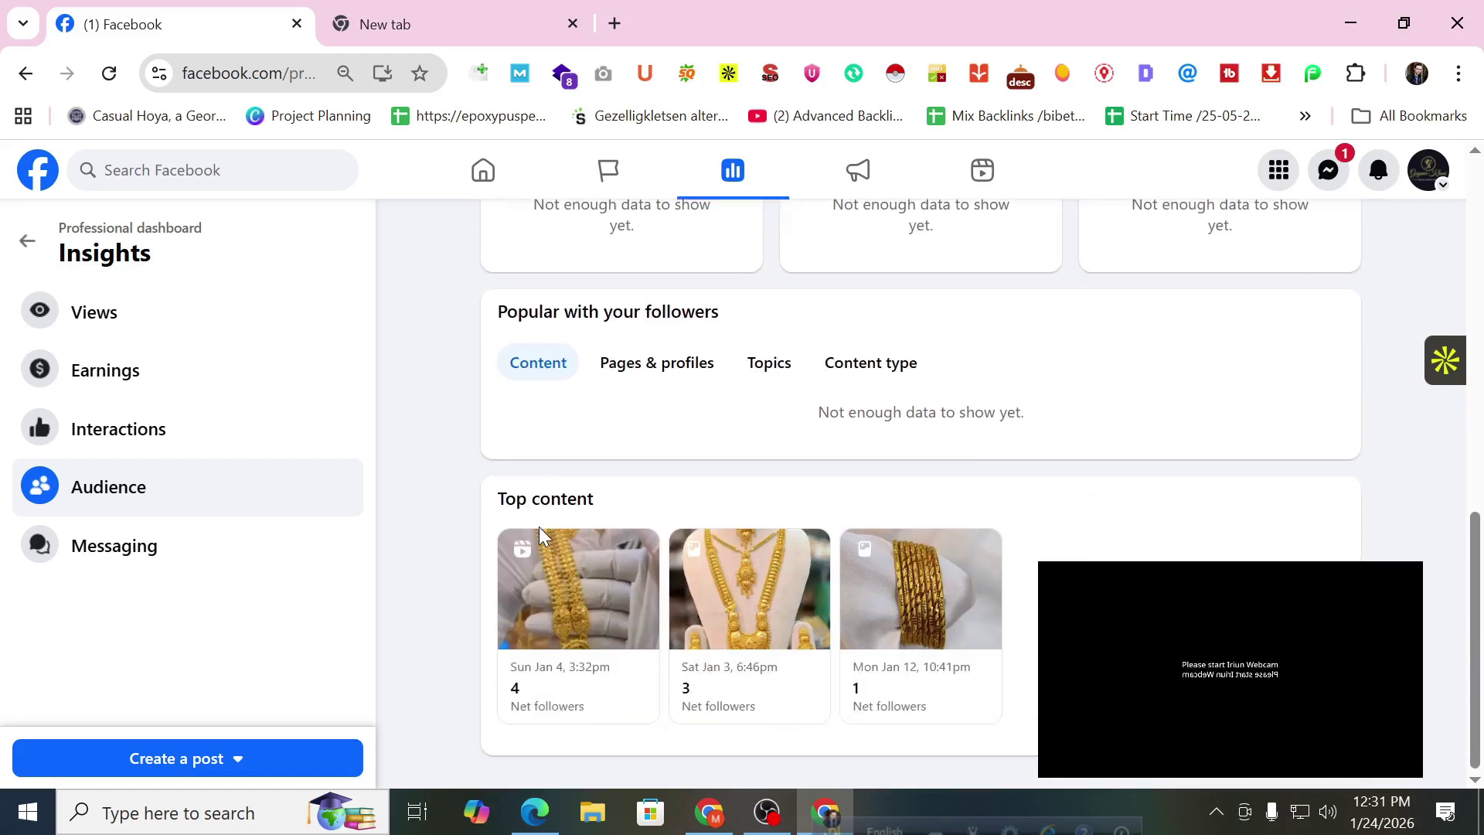
scroll(543, 533, "up", 2)
scroll(543, 518, "up", 1)
scroll(541, 456, "up", 7)
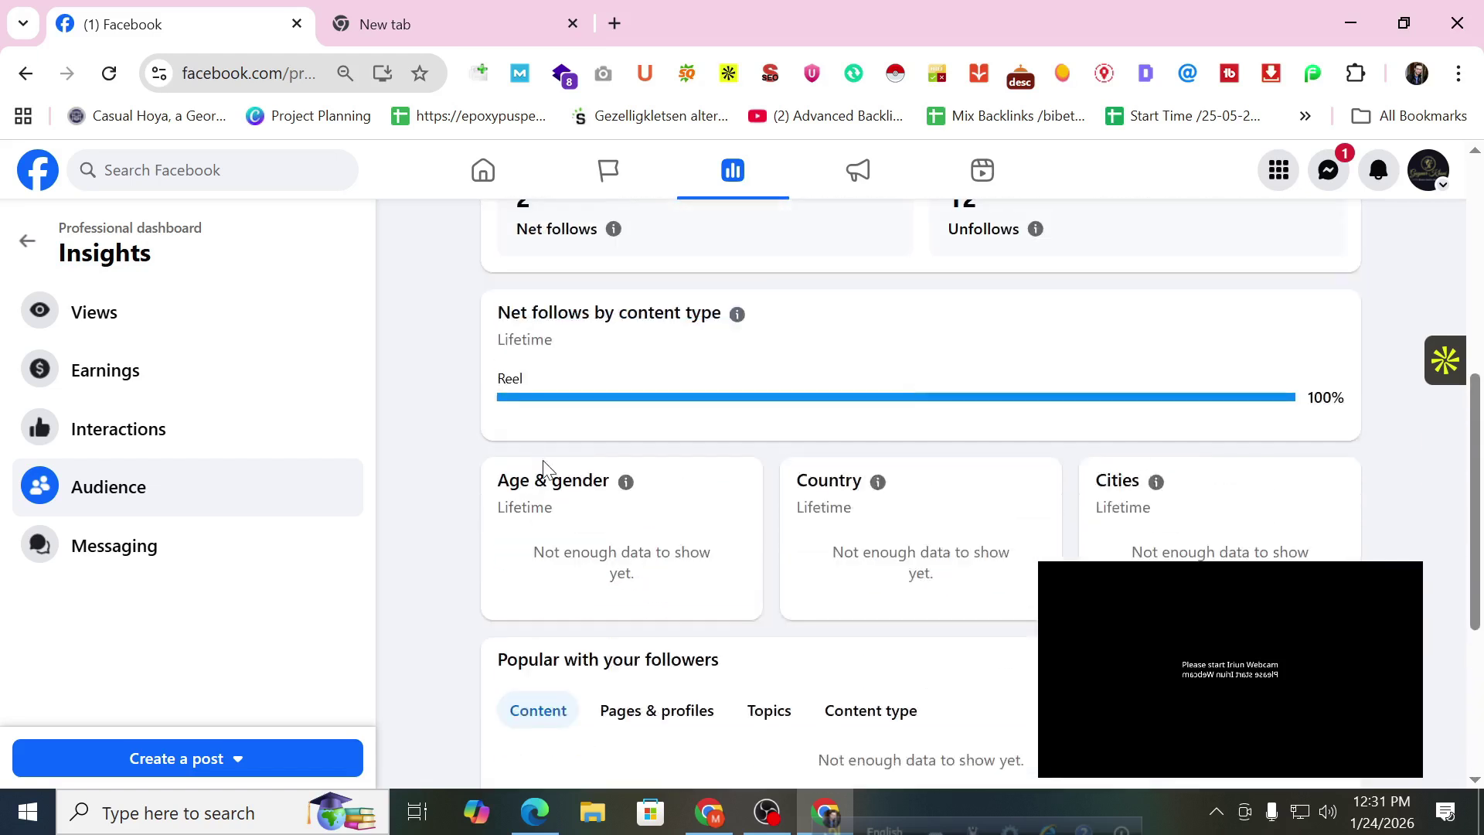
scroll(549, 457, "down", 8)
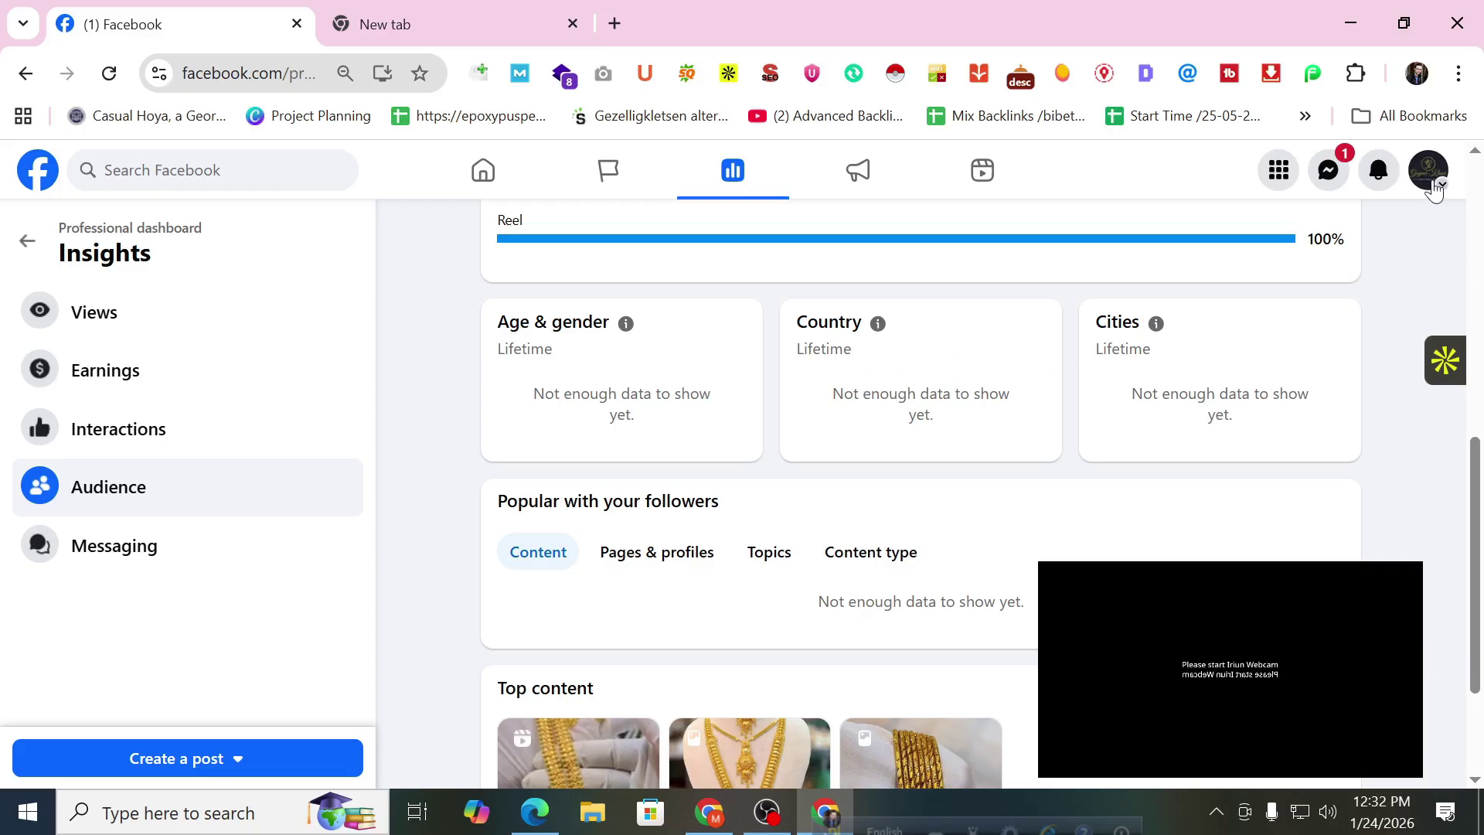
Switch to the Projuktir Pathshala Institute Page and open its Page profile.
left_click(1431, 179)
left_click(1191, 433)
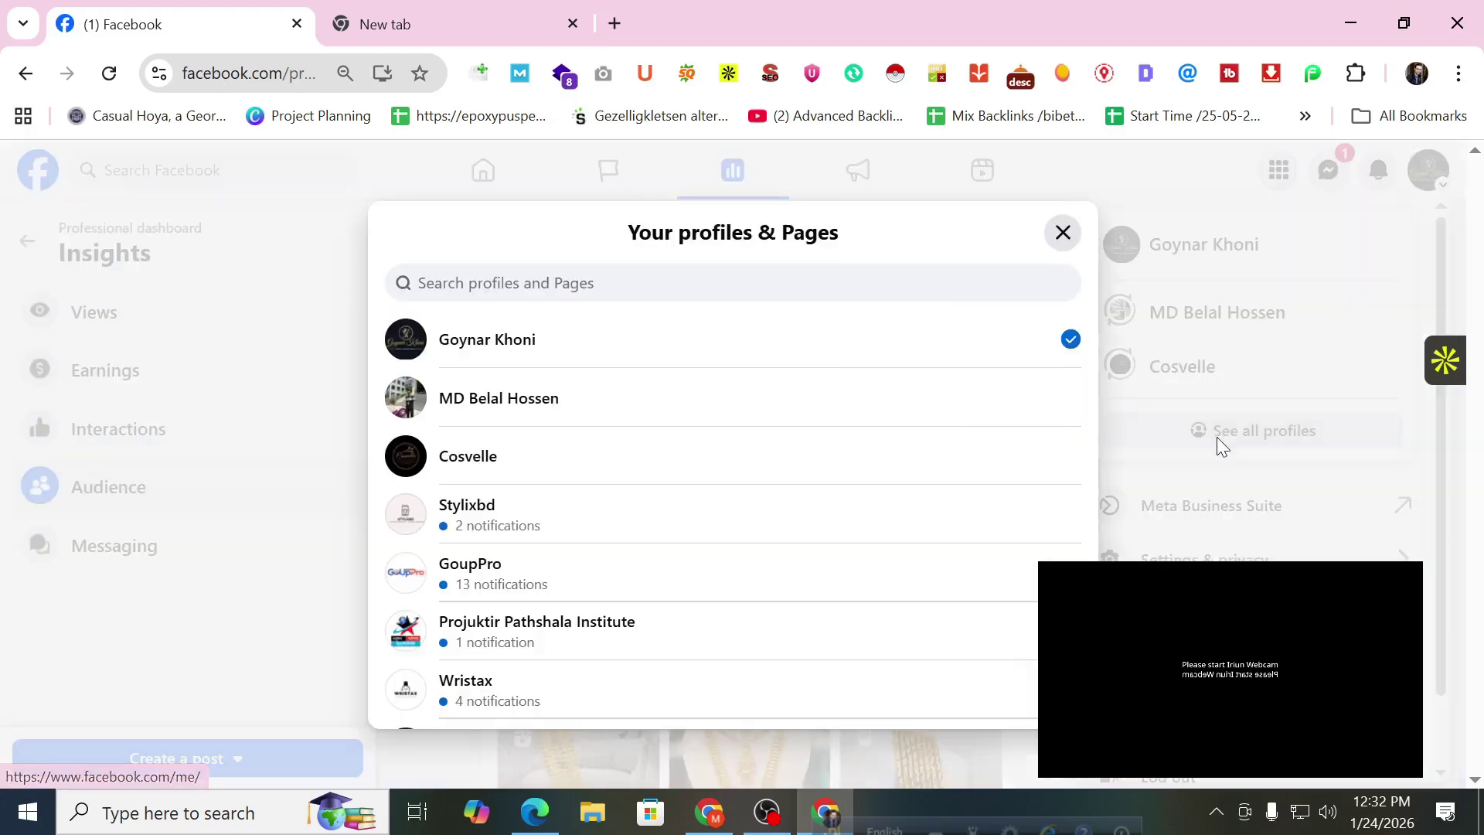
scroll(682, 463, "down", 3)
left_click(583, 417)
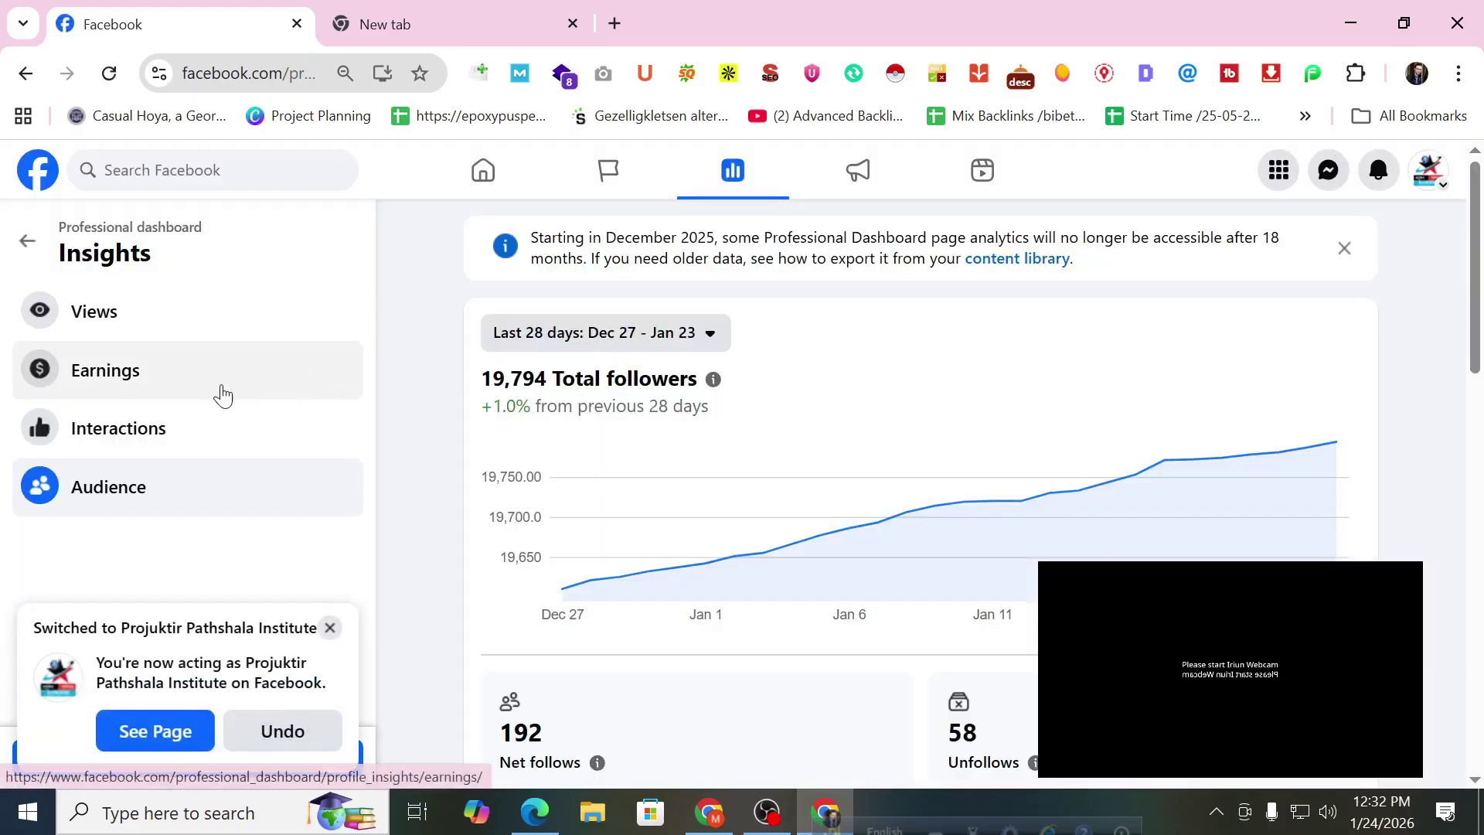
left_click(22, 249)
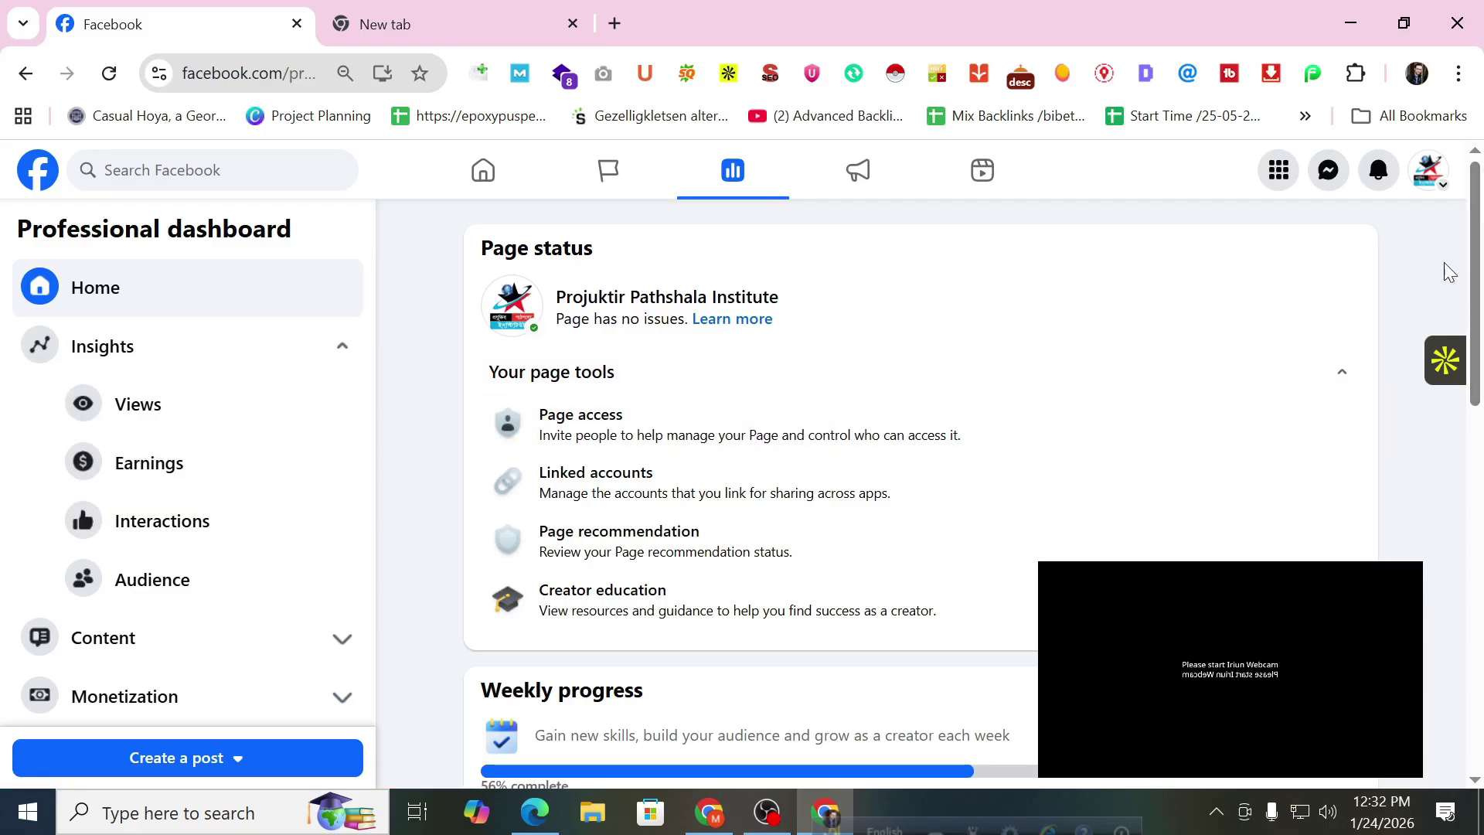
left_click(1430, 171)
left_click(1265, 255)
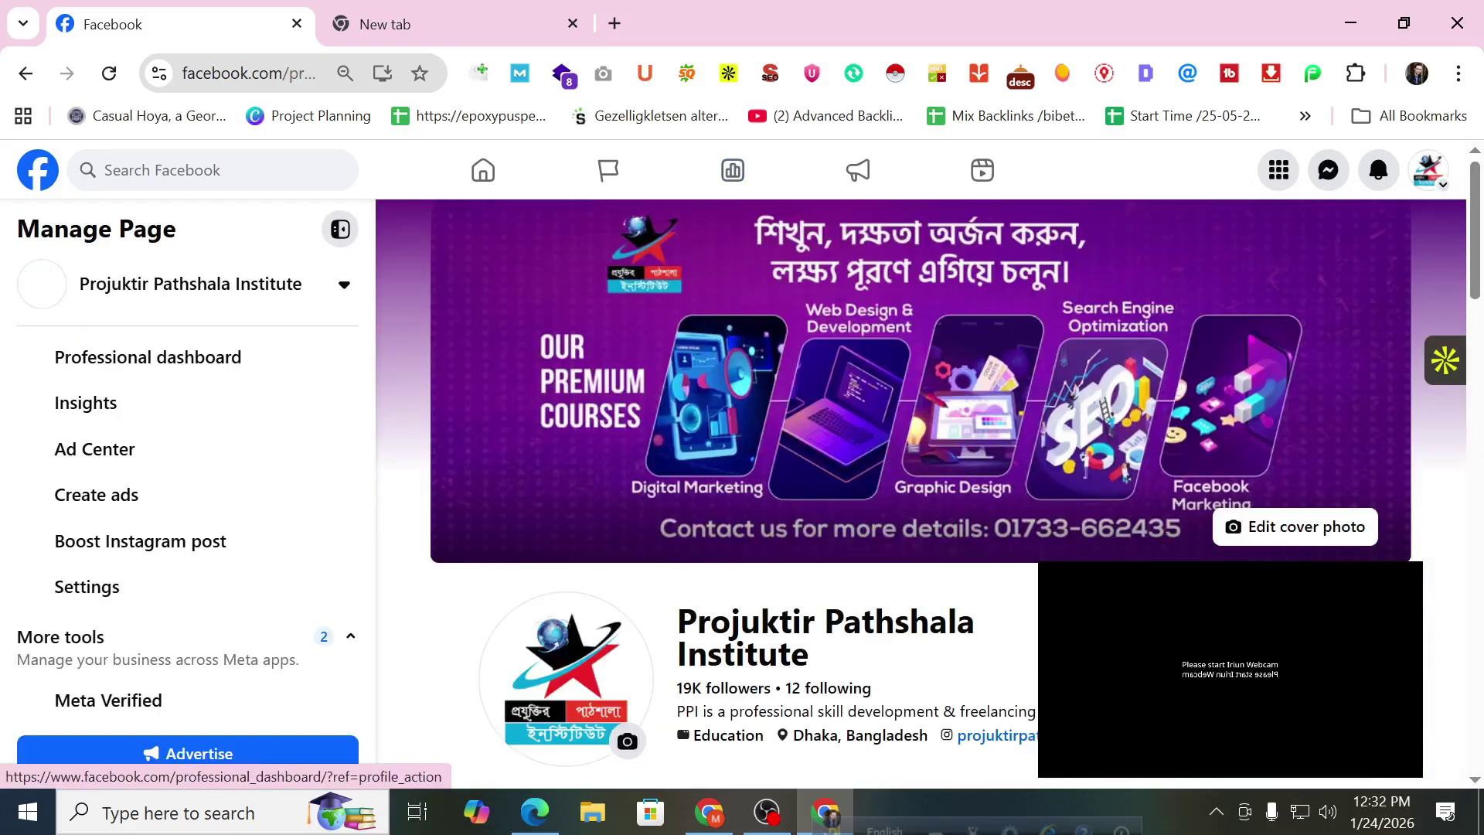
Open its Professional dashboard and expand the Content, Monetization and Insights sections.
left_click(147, 357)
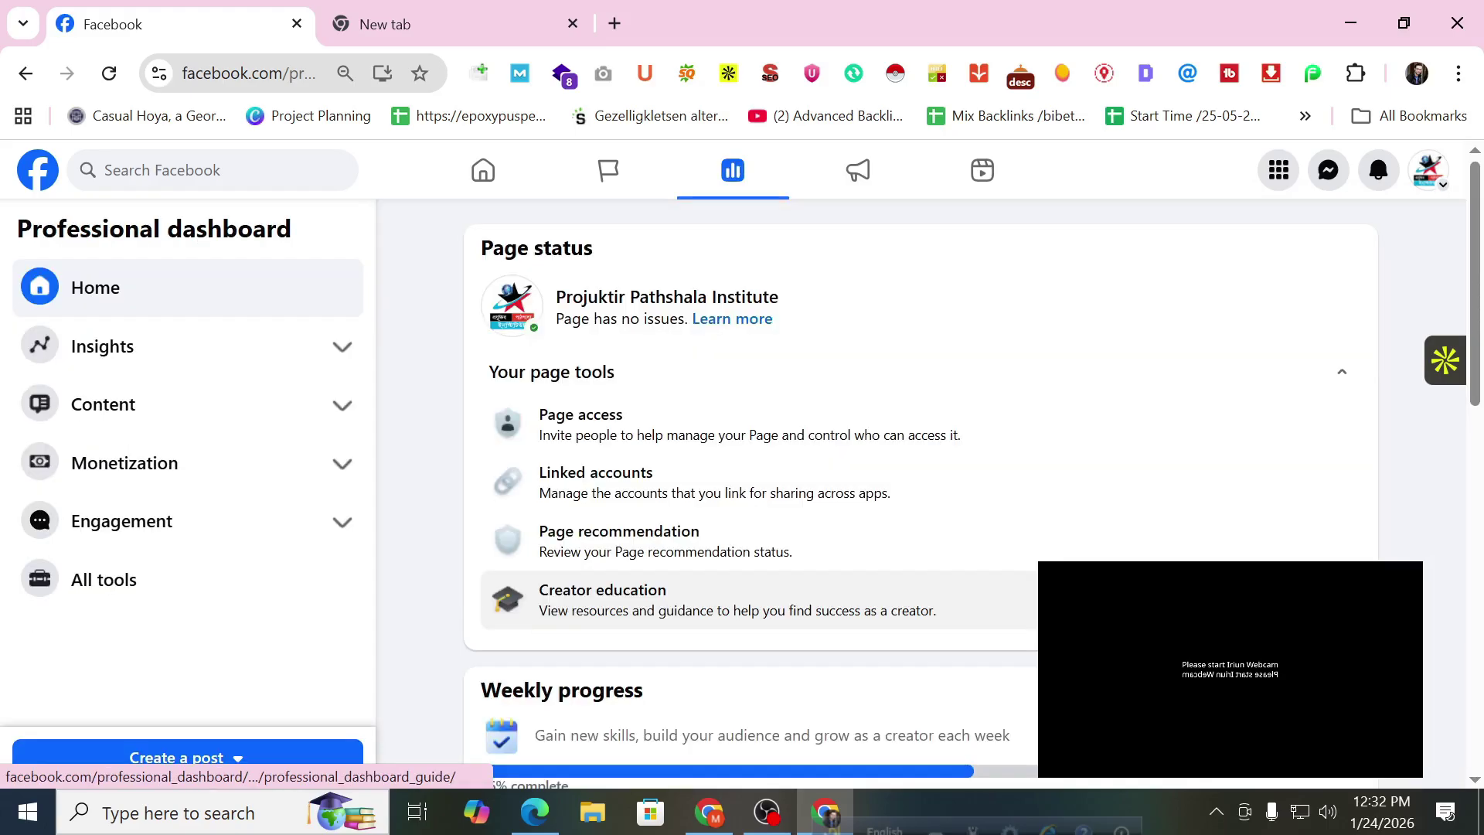
left_click(304, 417)
left_click(271, 516)
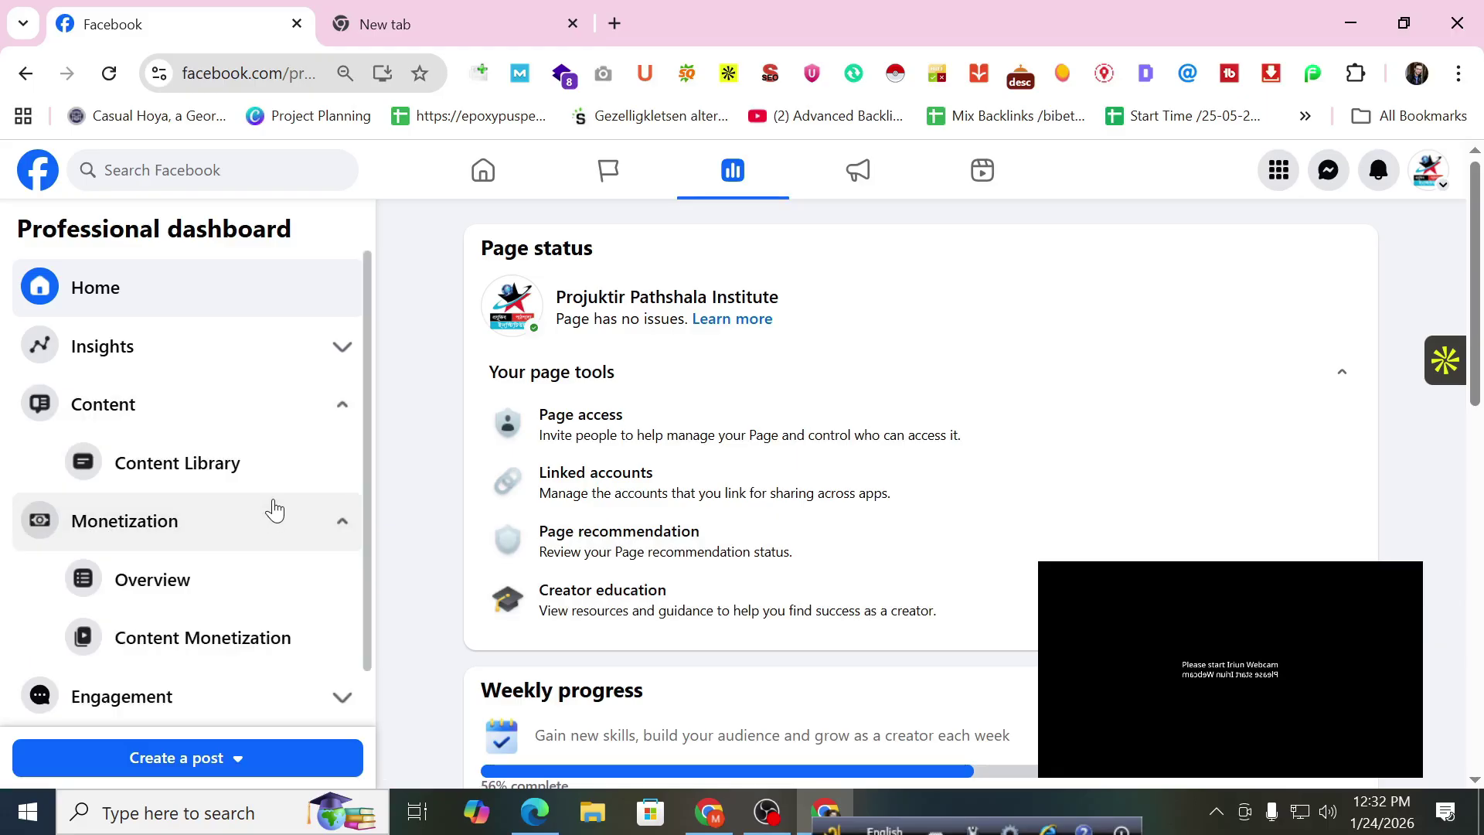
left_click(317, 354)
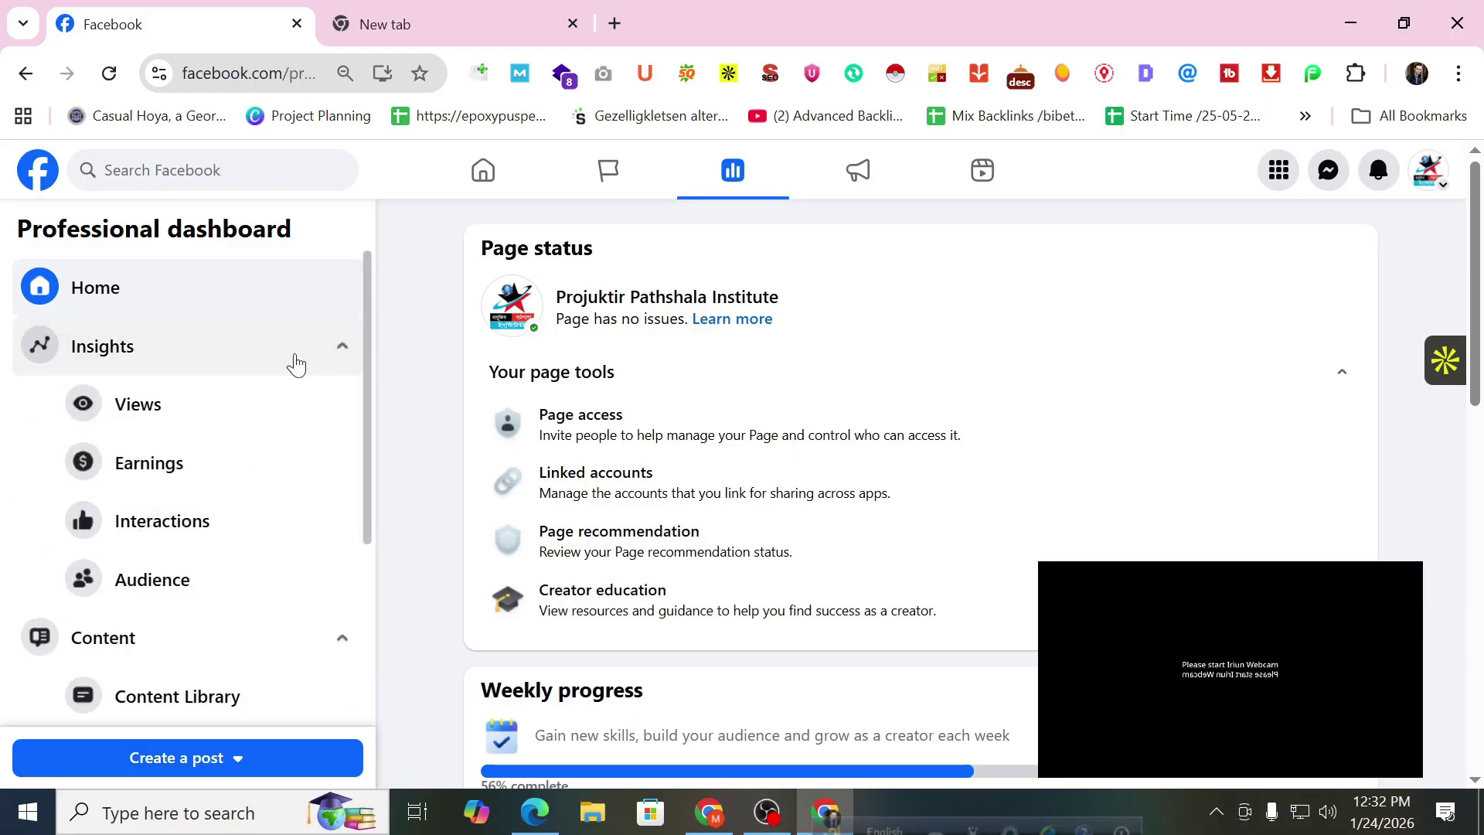
Review the Audience age & gender, cities and countries, then return to the dashboard home.
left_click(175, 578)
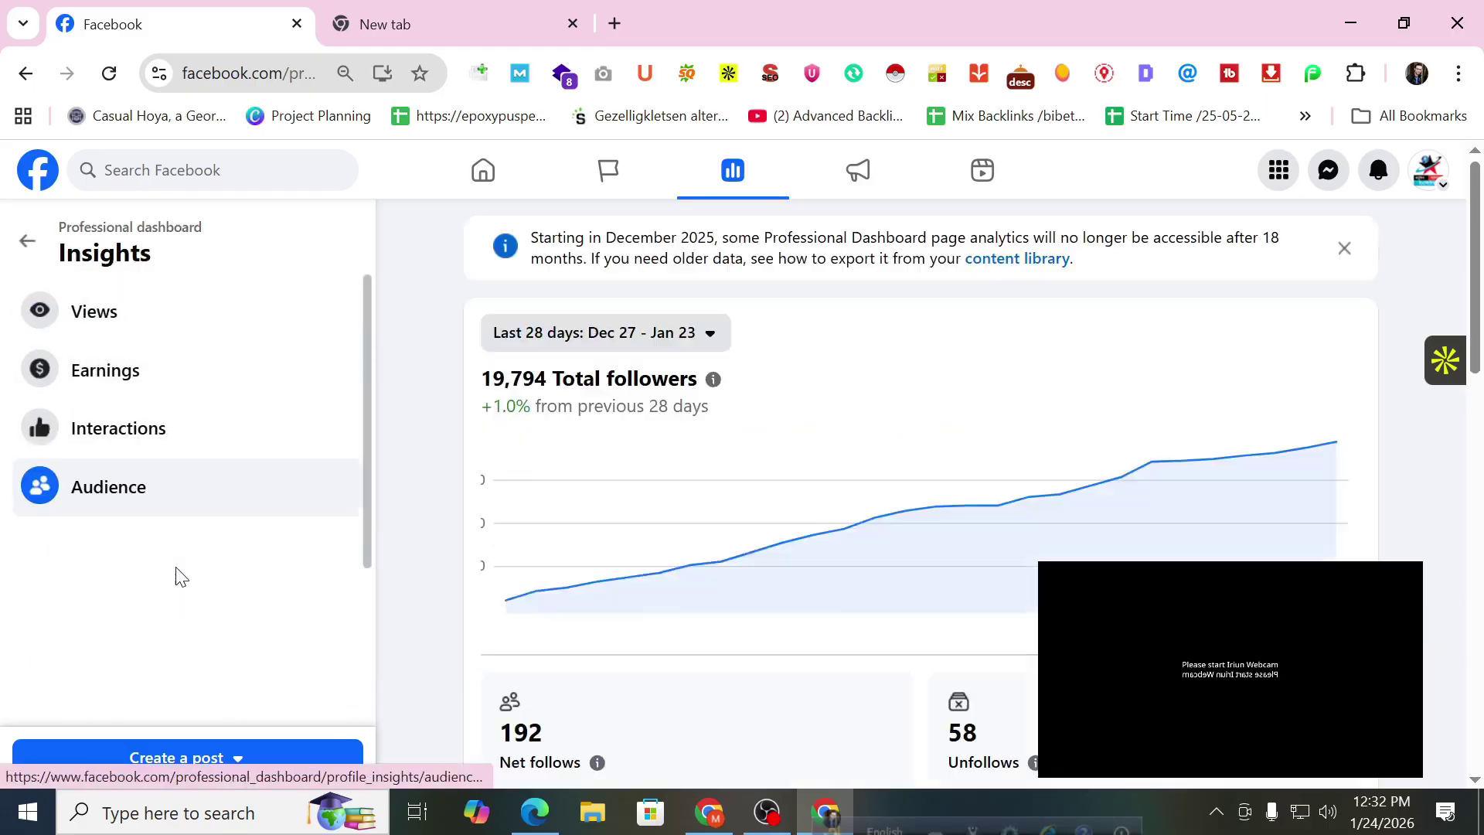
scroll(864, 522, "down", 3)
scroll(864, 522, "down", 7)
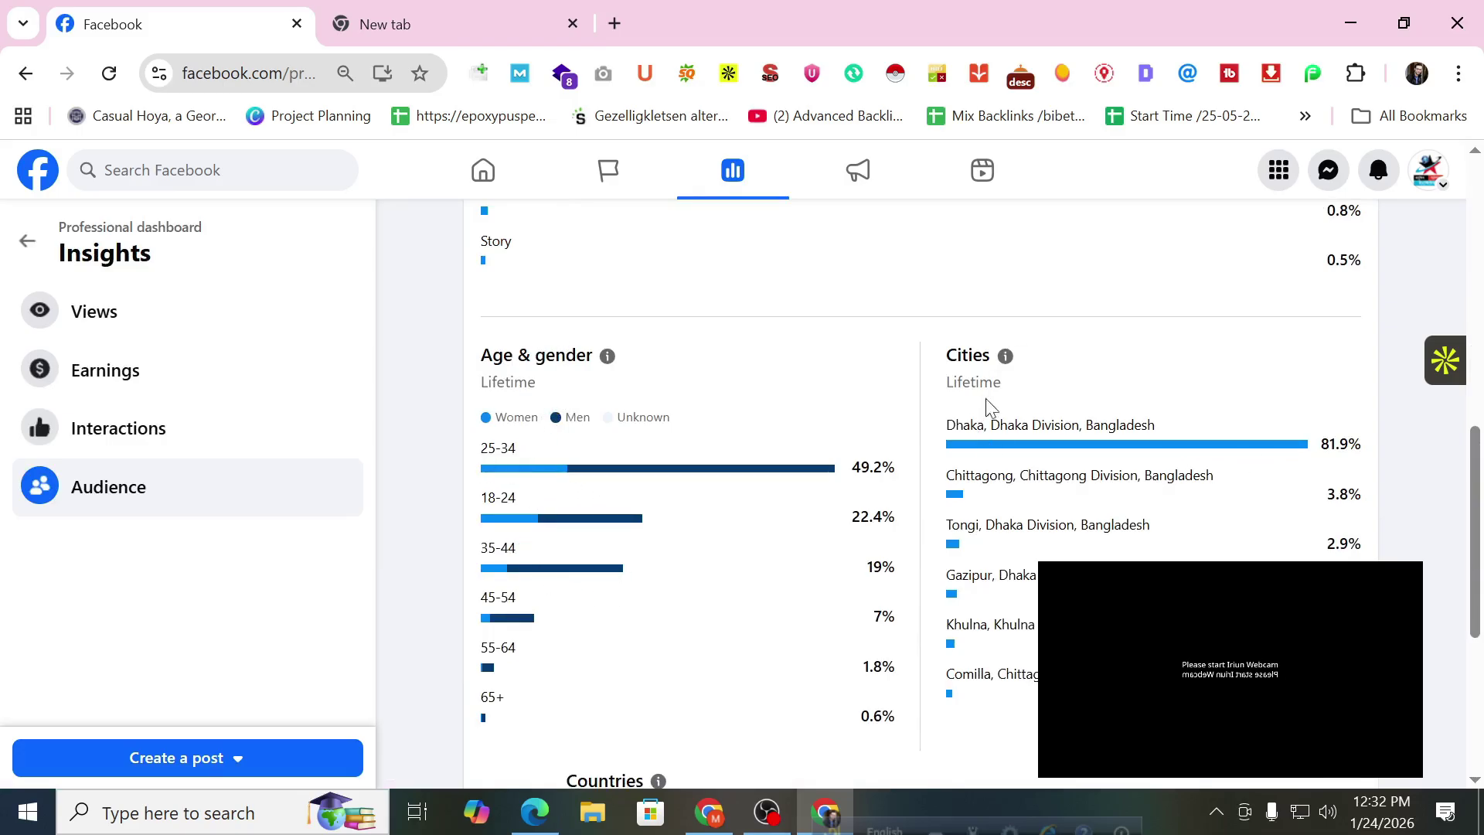
scroll(951, 497, "down", 4)
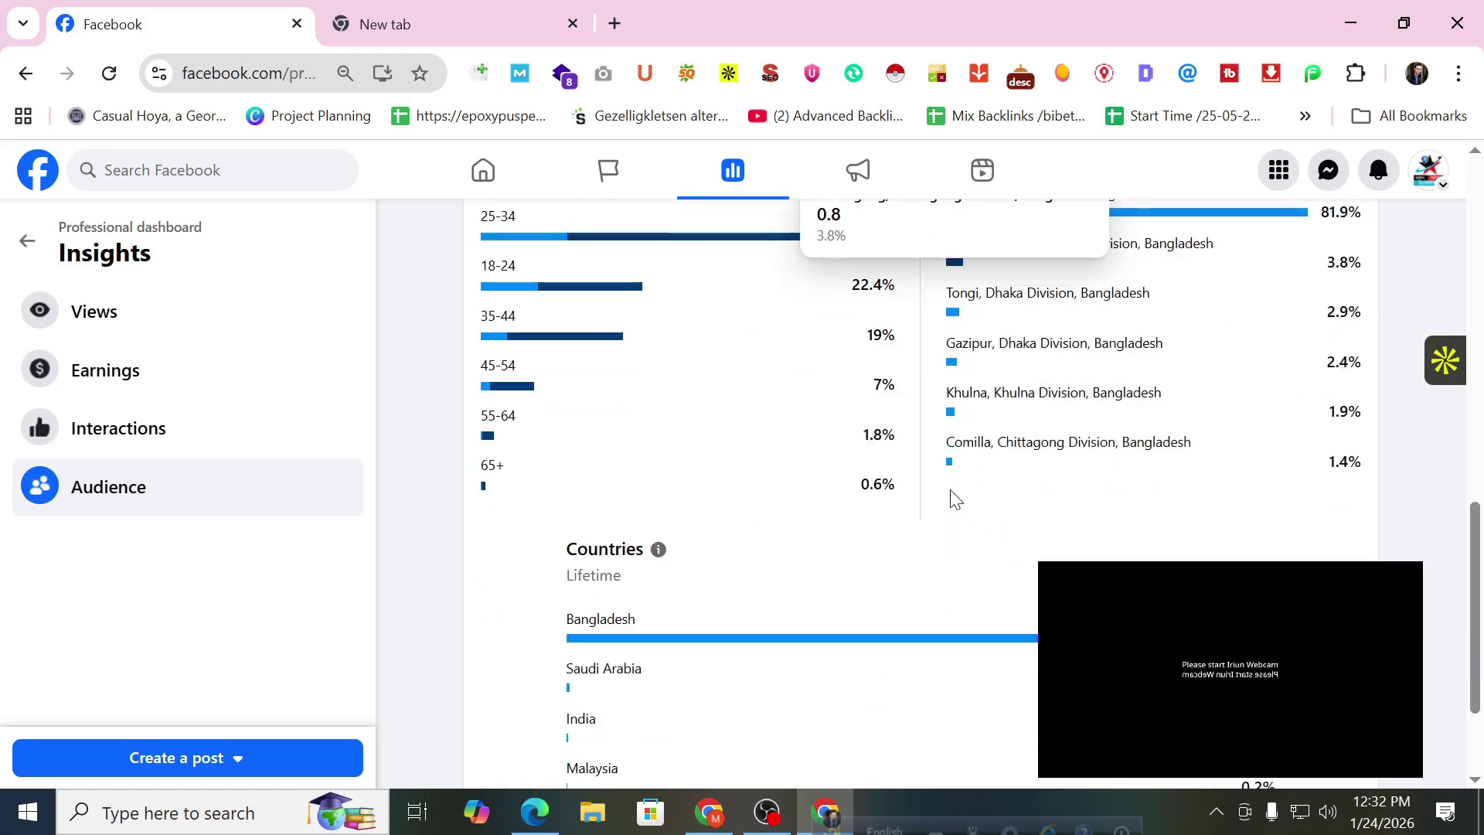
scroll(952, 497, "down", 1)
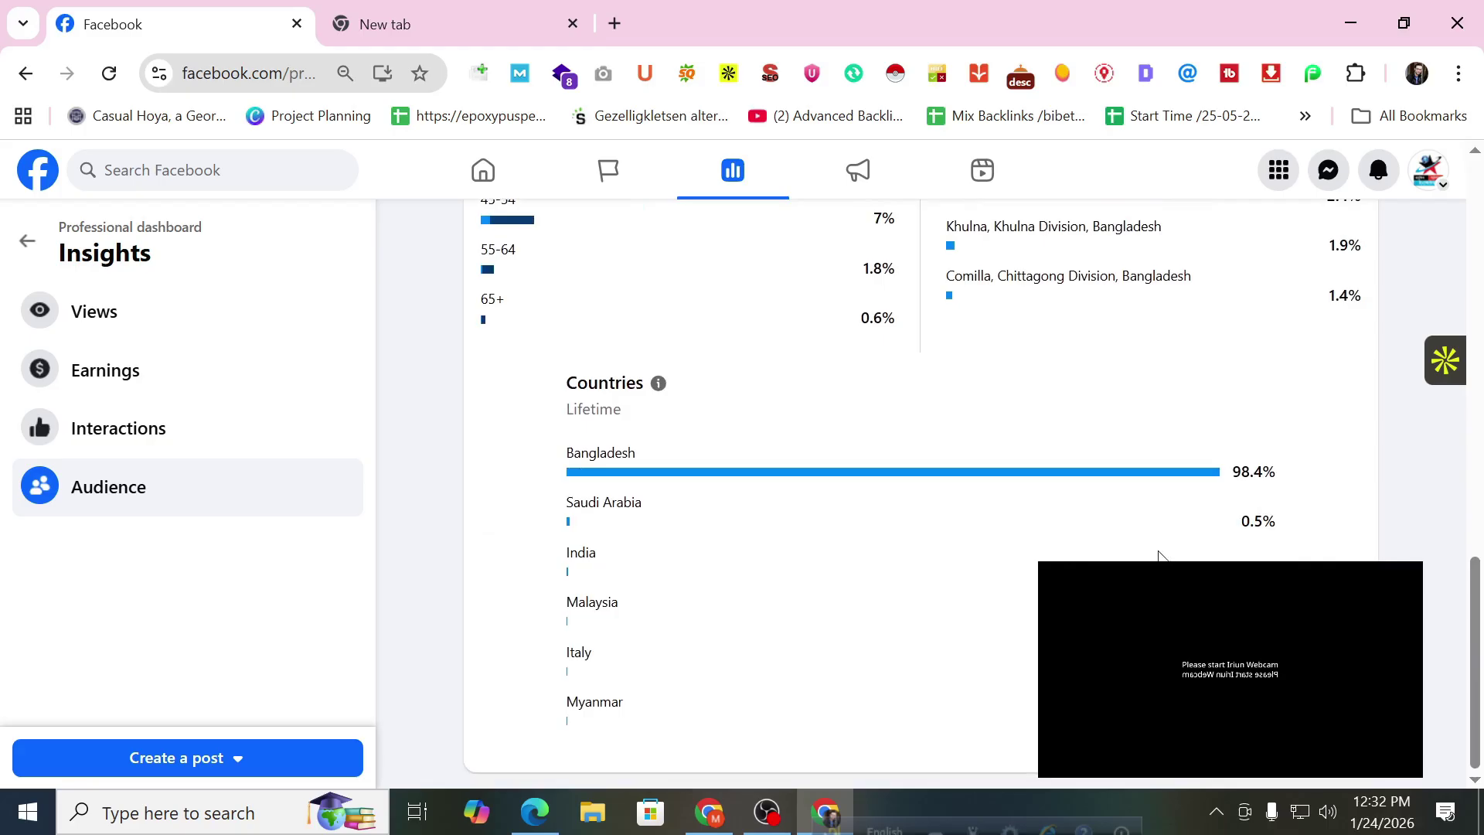
left_click(27, 240)
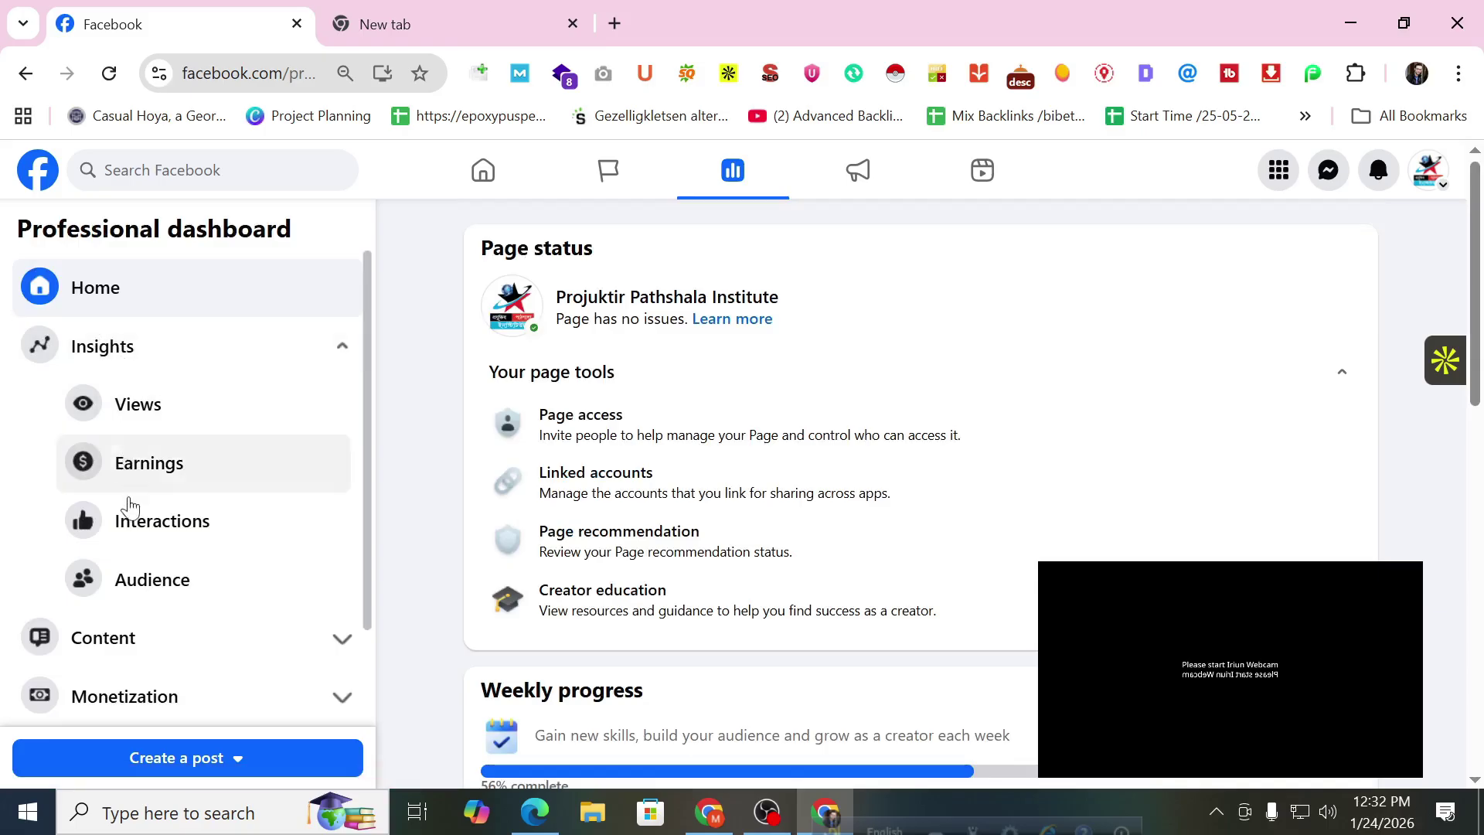
scroll(185, 464, "down", 2)
Open the Content Library and scan Dec 27 – Jan 24 posts, revealing more metric columns.
left_click(186, 544)
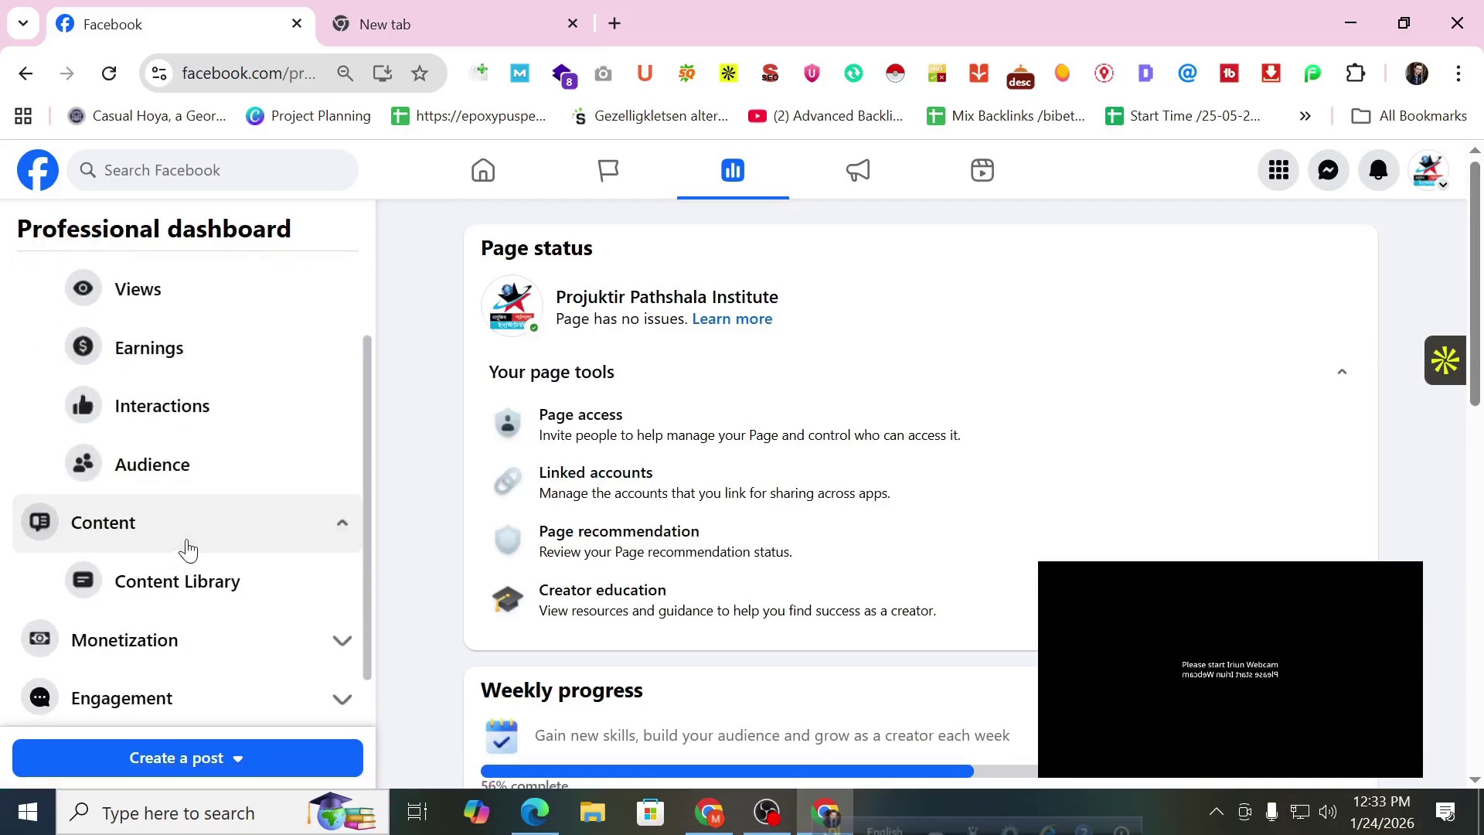
scroll(183, 472, "down", 1)
left_click(117, 512)
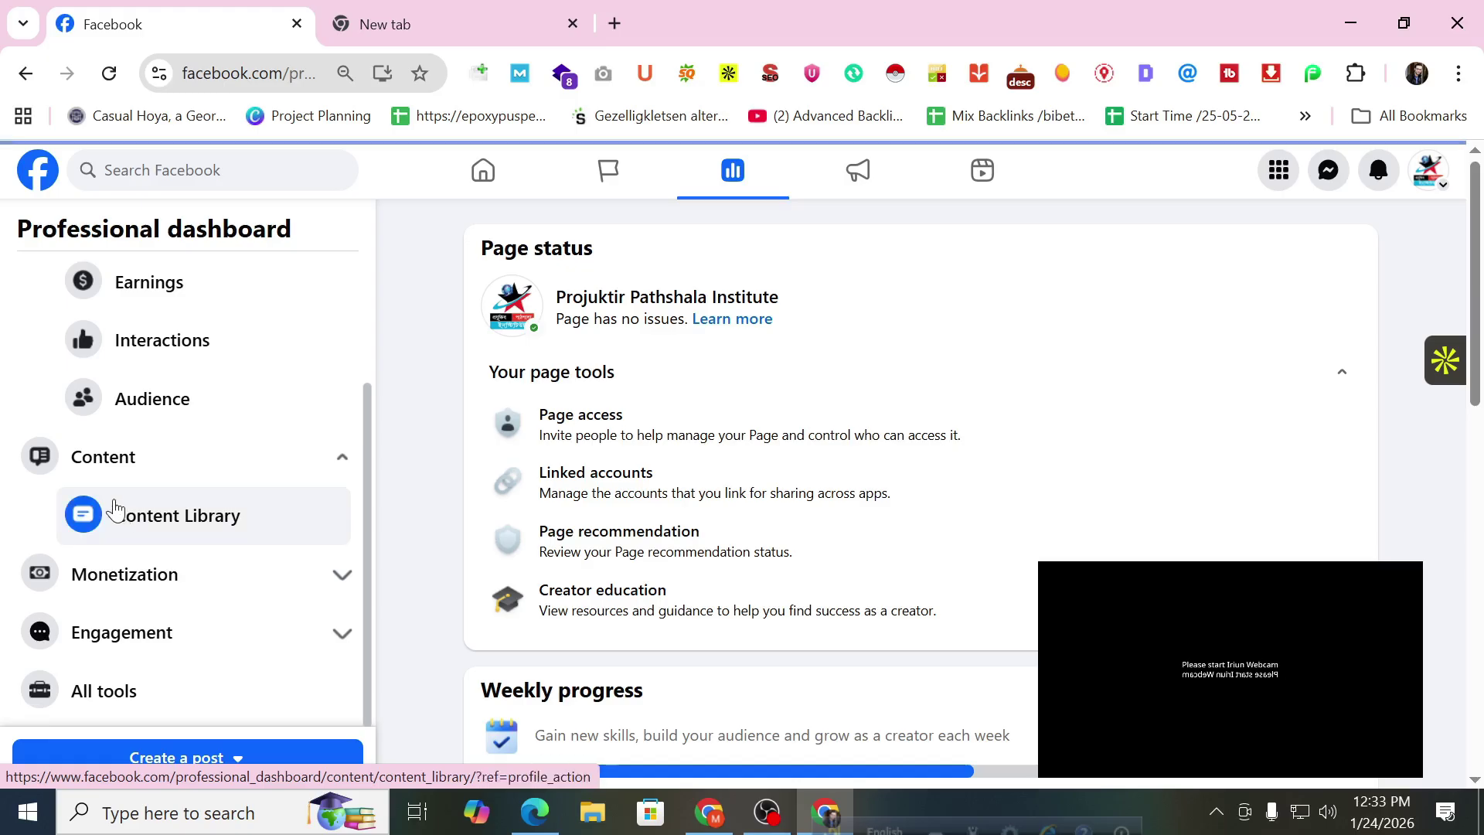
scroll(811, 525, "down", 1)
scroll(843, 579, "up", 1)
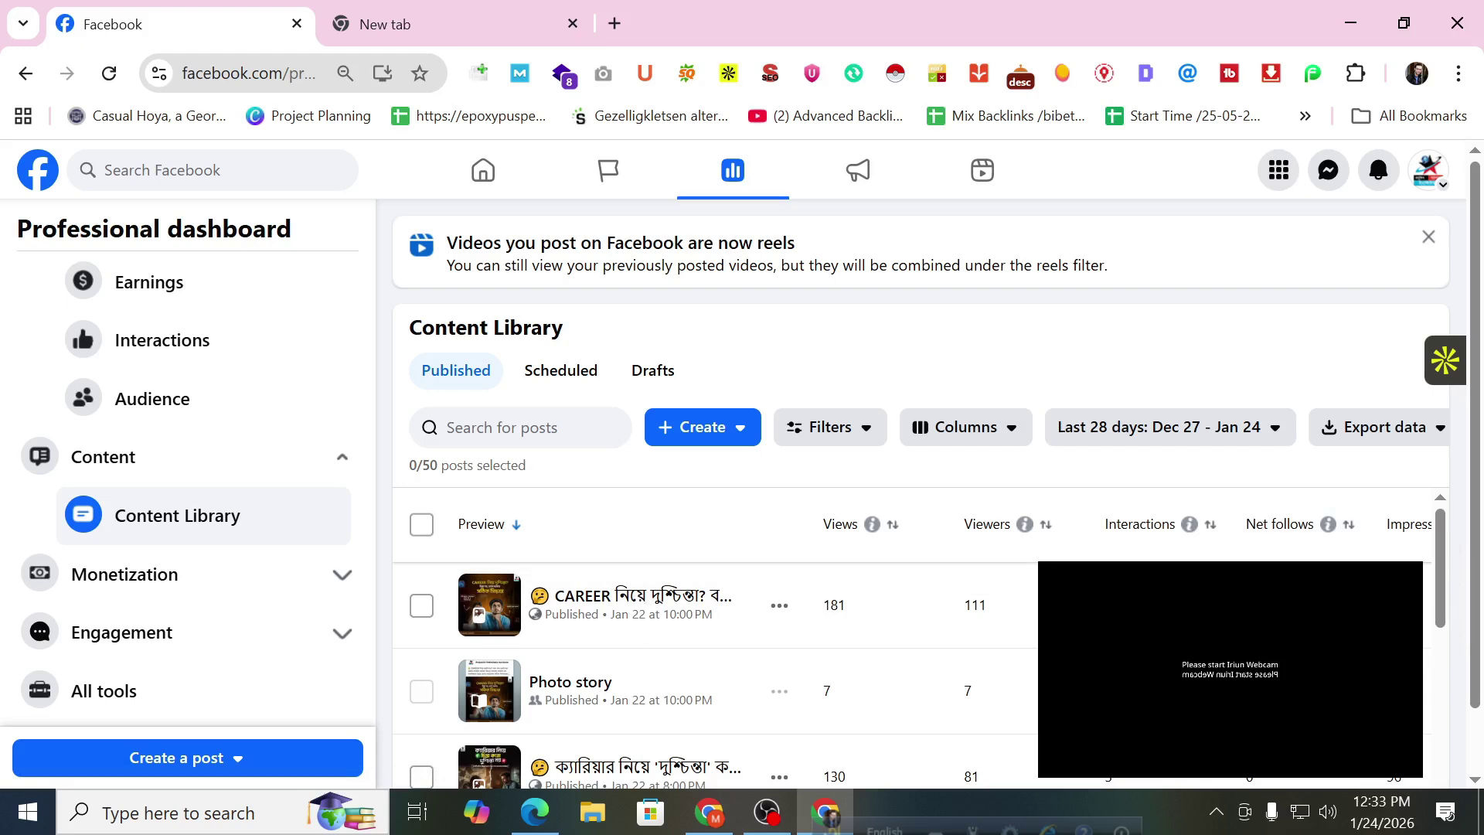
left_click_drag(878, 781, 1480, 715)
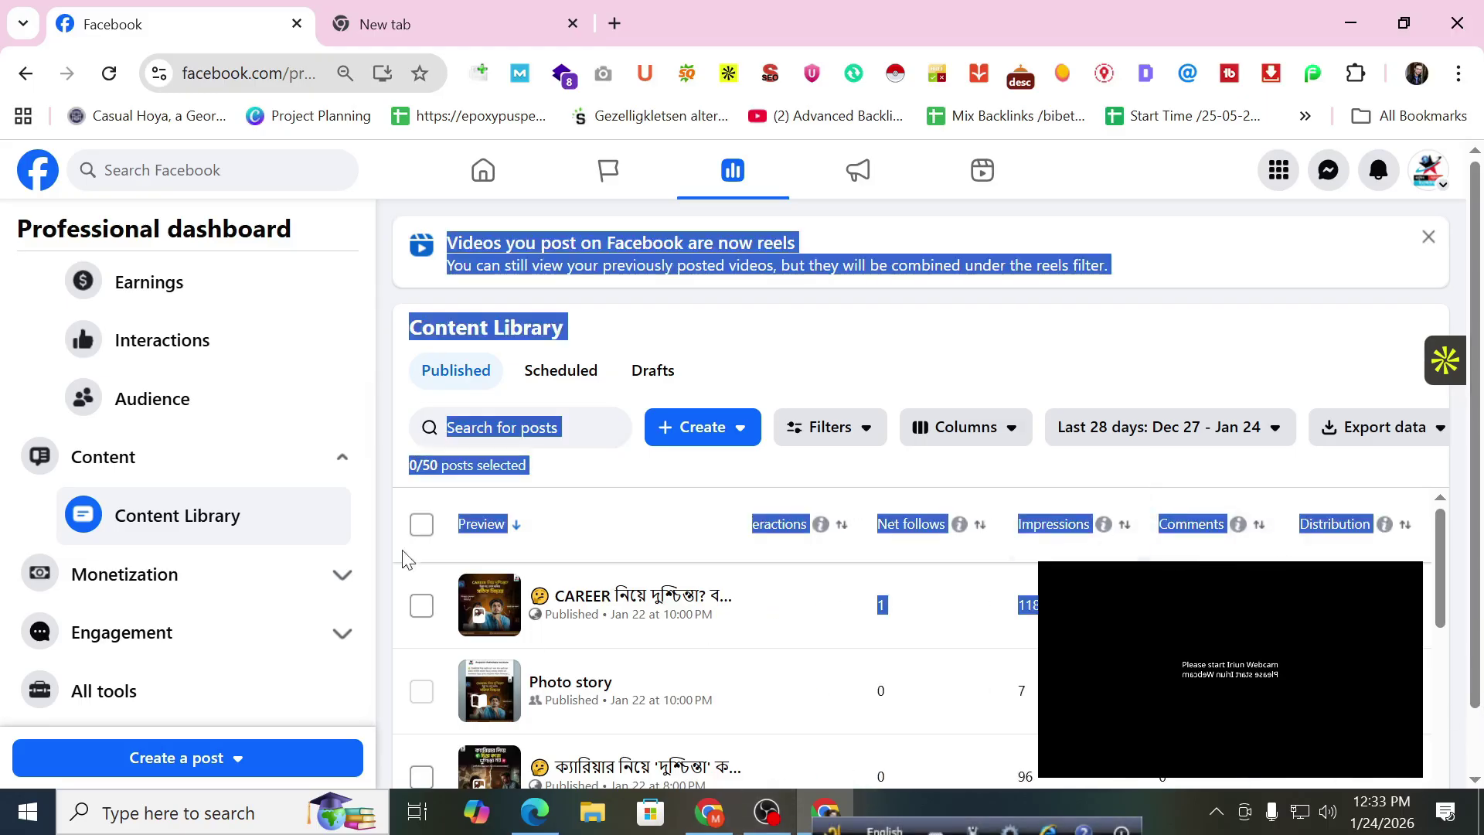
scroll(577, 570, "down", 1)
scroll(623, 656, "up", 1)
scroll(623, 657, "down", 2)
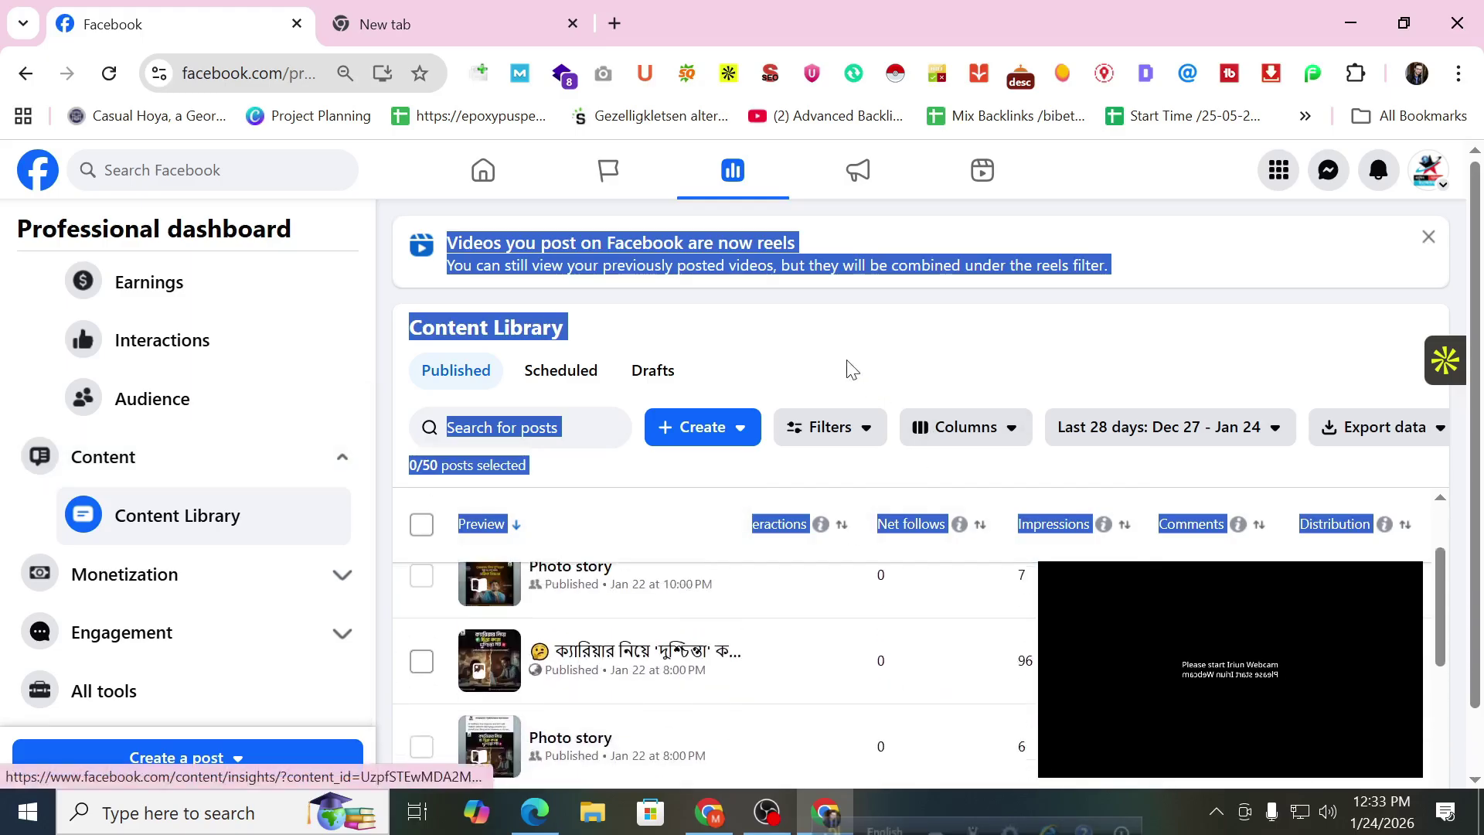
left_click(823, 349)
View the Monetization overview and Content Monetization details, showing not yet eligible and invite-only.
left_click(166, 572)
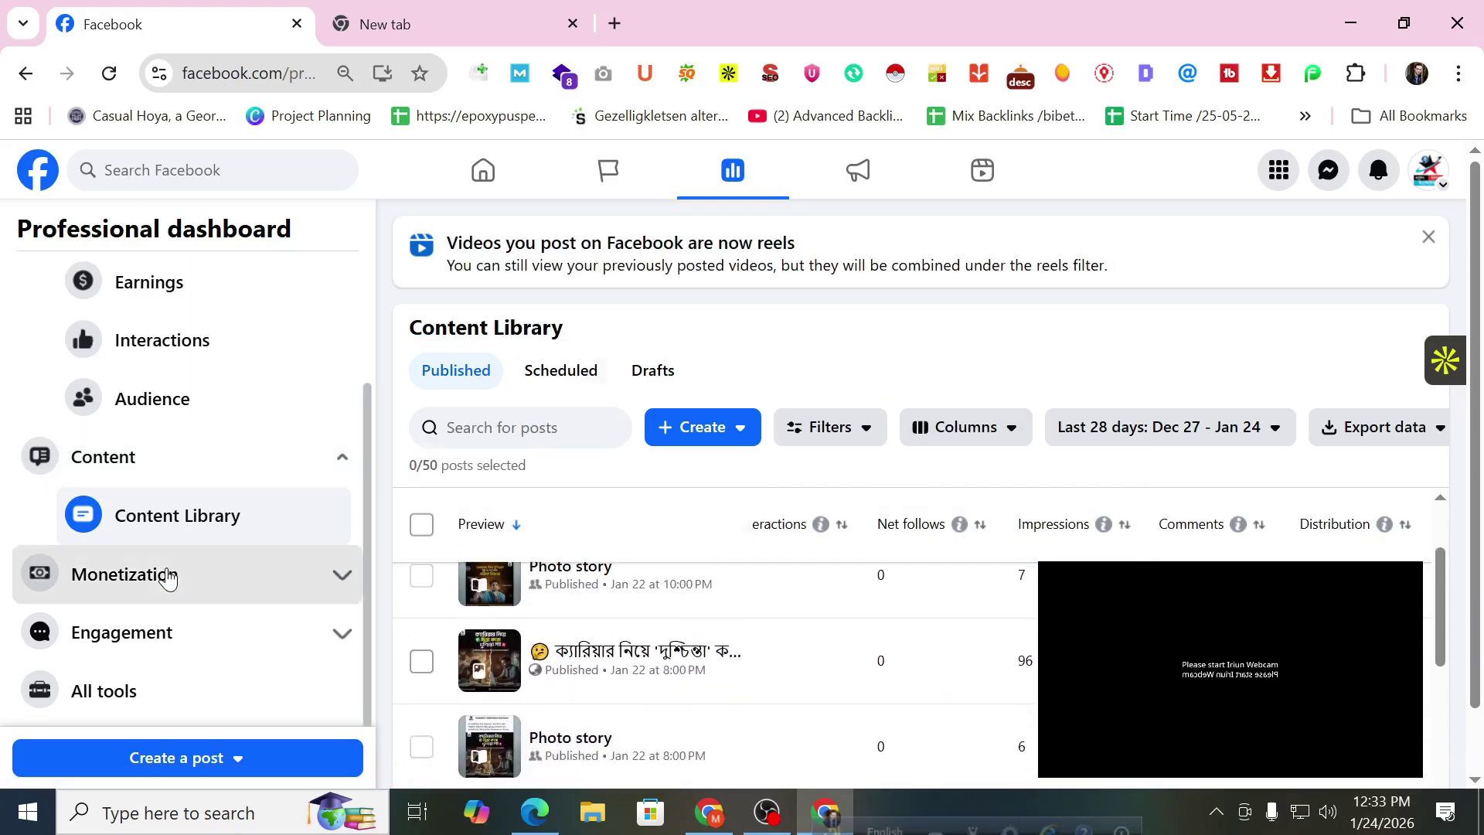
left_click(175, 632)
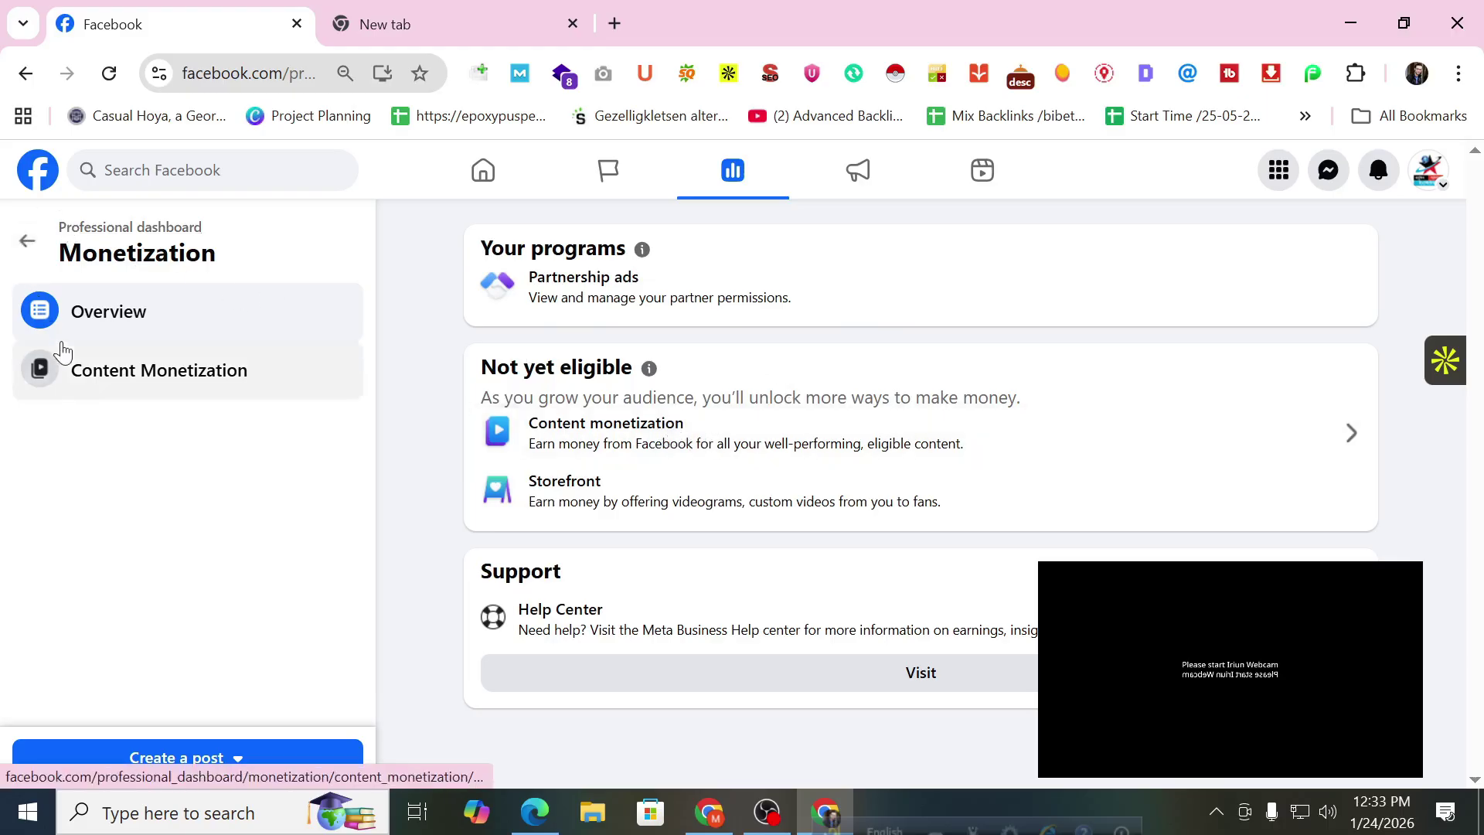
left_click(80, 384)
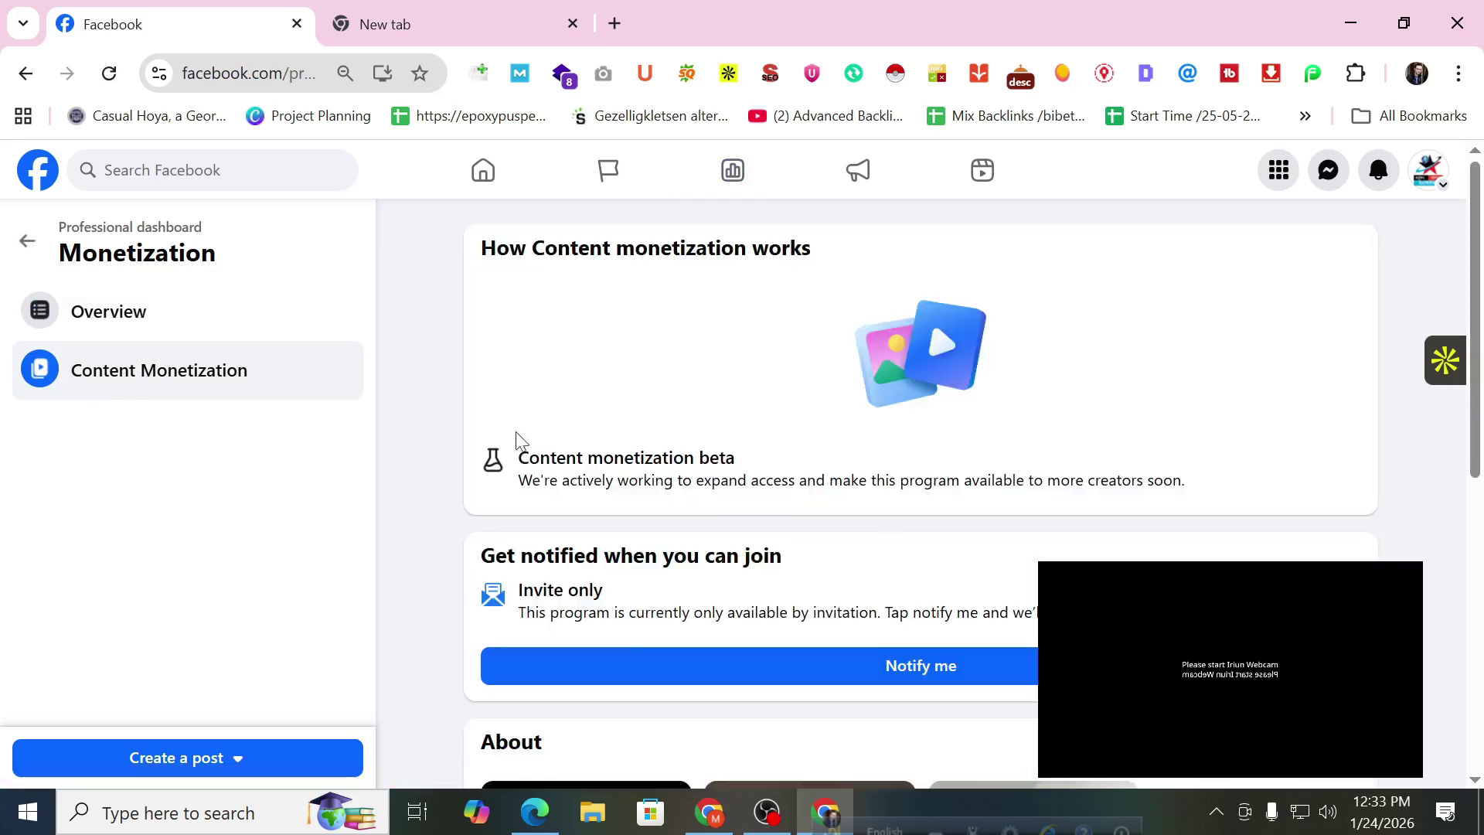
scroll(901, 540, "down", 3)
scroll(898, 537, "down", 5)
scroll(894, 539, "up", 6)
scroll(894, 540, "up", 2)
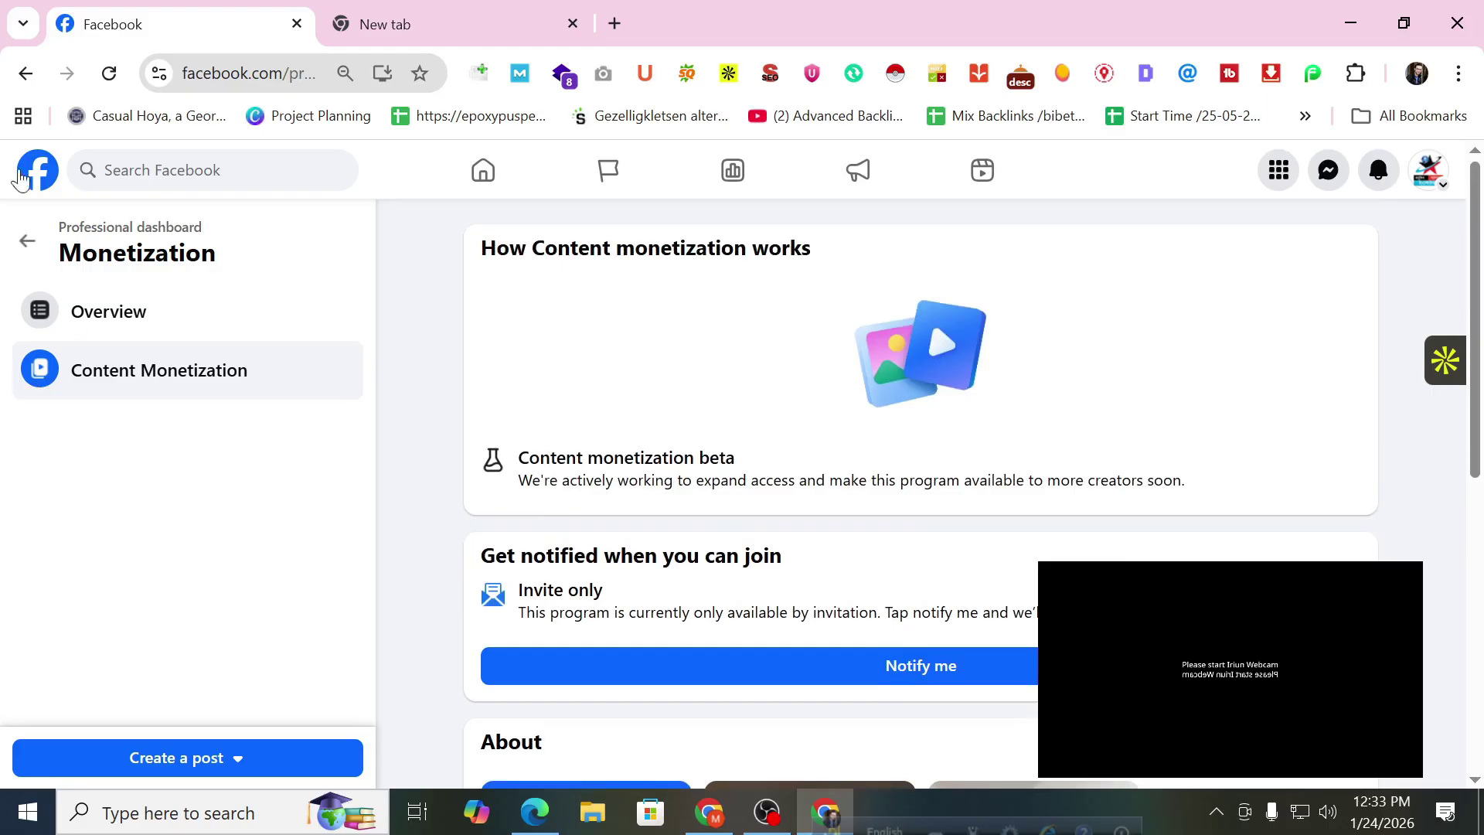
Go back to the Content Library and expand the Engagement section.
left_click(22, 83)
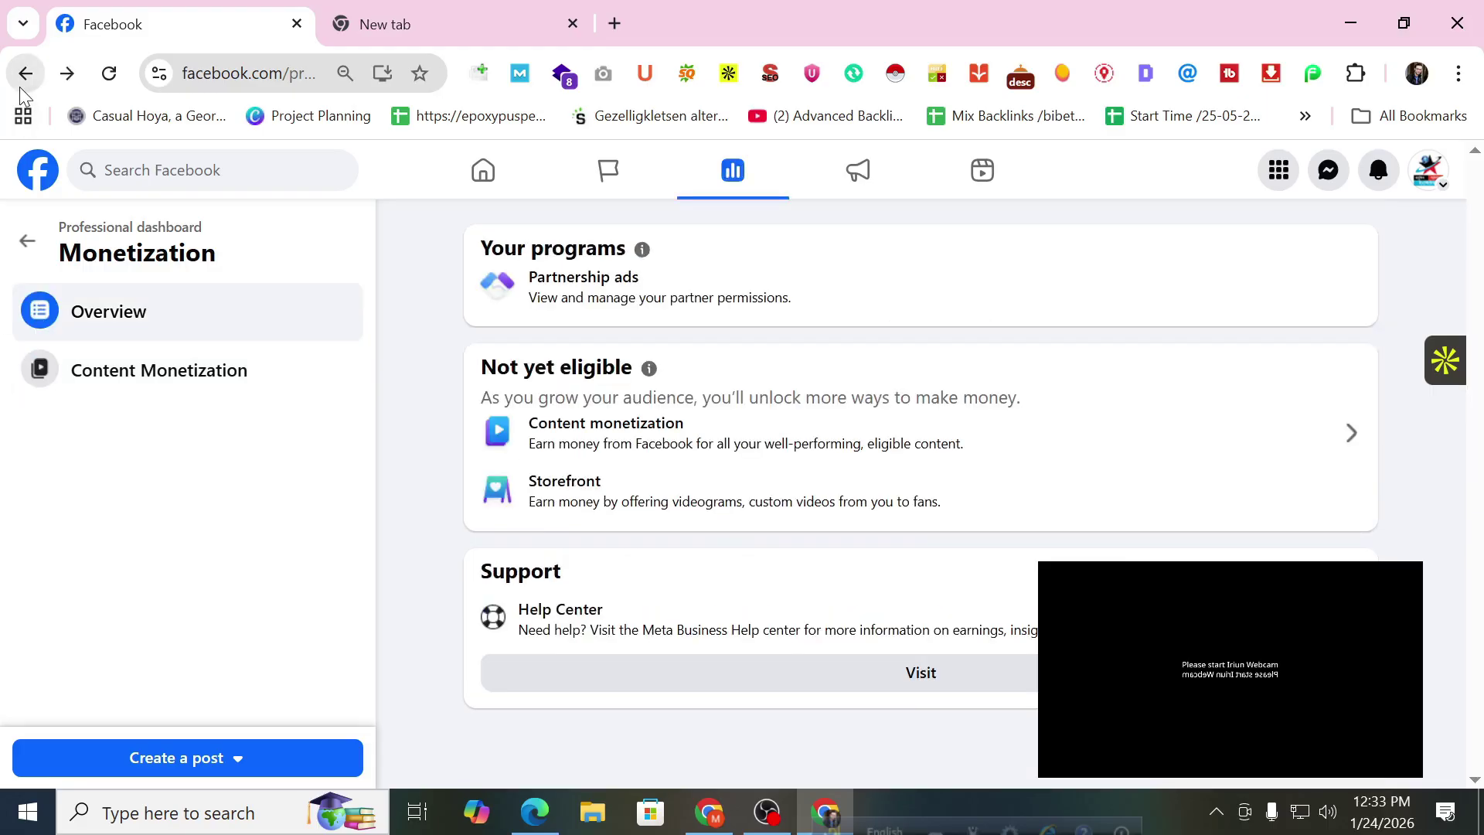
left_click(20, 86)
left_click(141, 644)
scroll(186, 587, "down", 2)
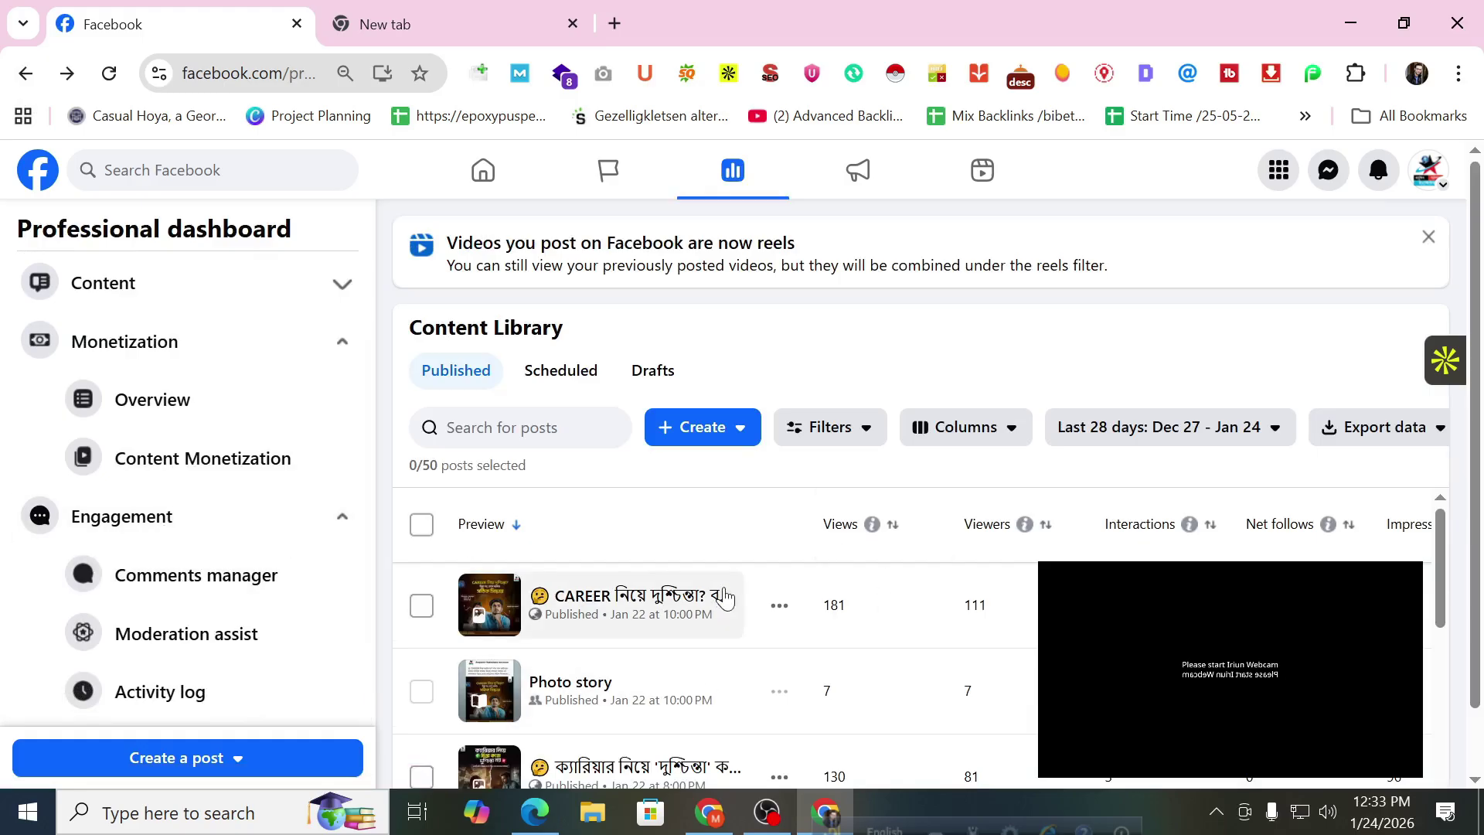
Look at the Comments manager, return to the dashboard and list all tools.
scroll(726, 603, "down", 3)
scroll(324, 603, "down", 1)
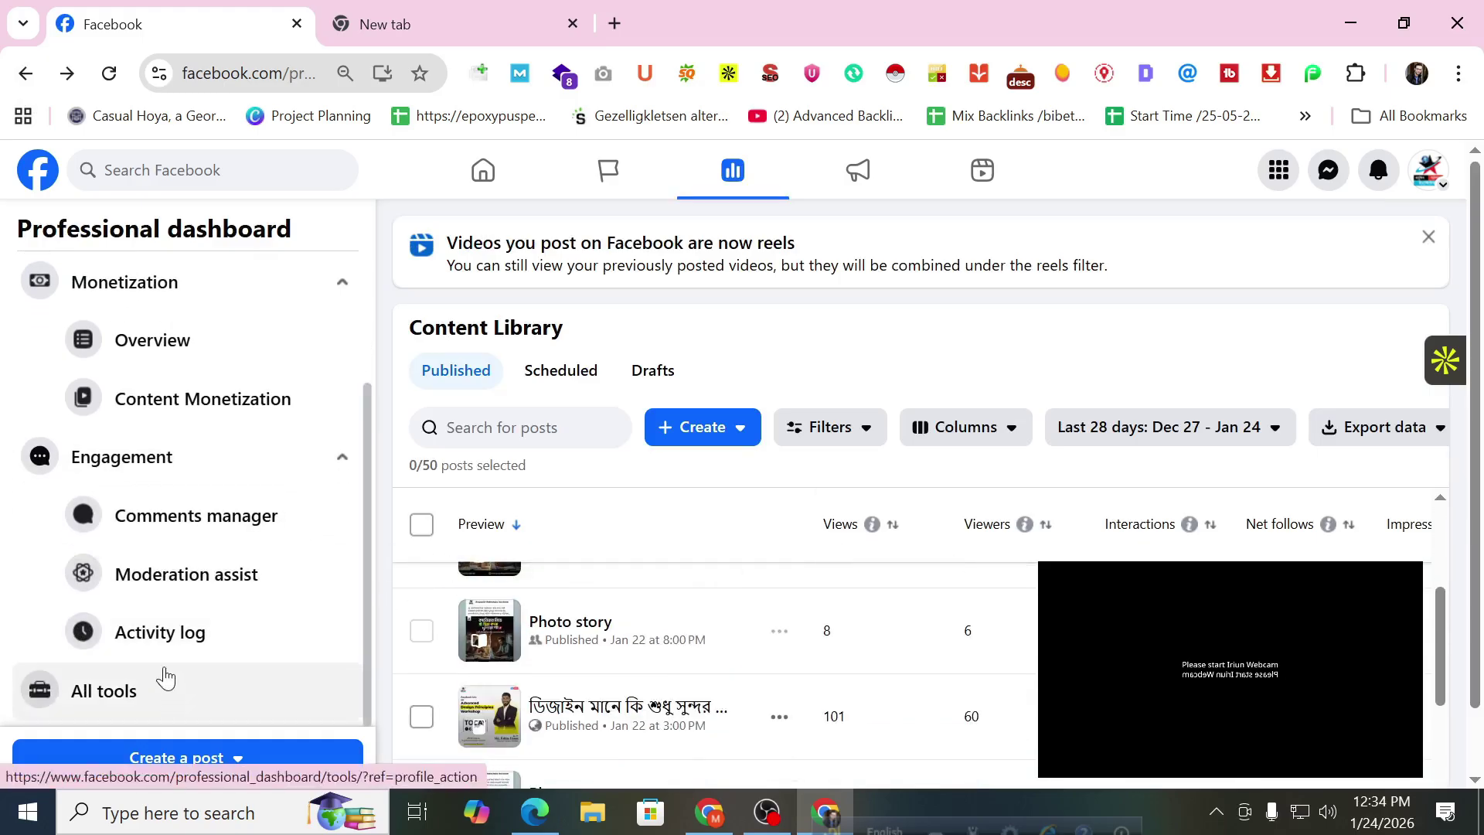
left_click(188, 526)
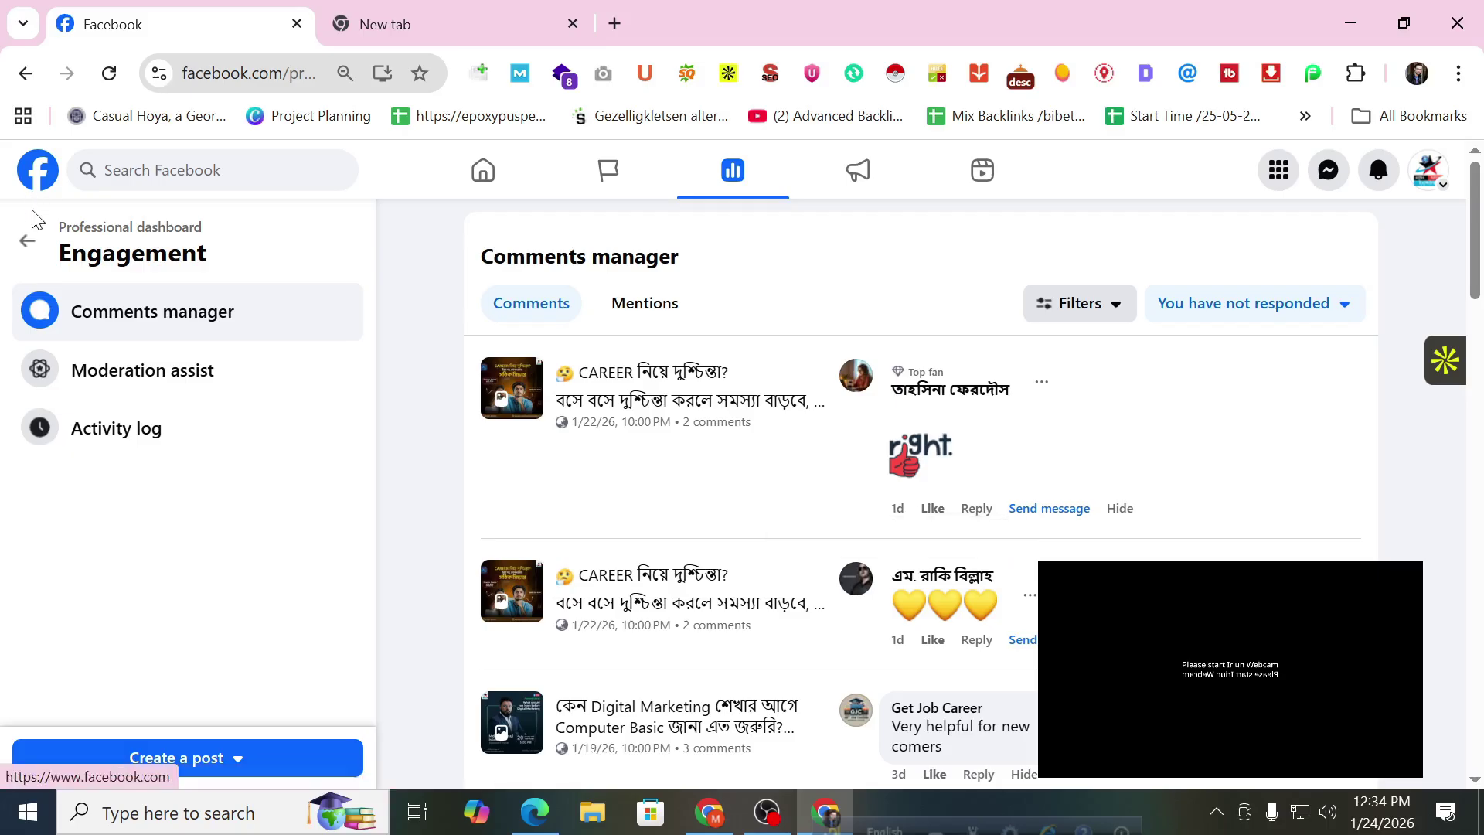
left_click(27, 240)
scroll(169, 502, "down", 1)
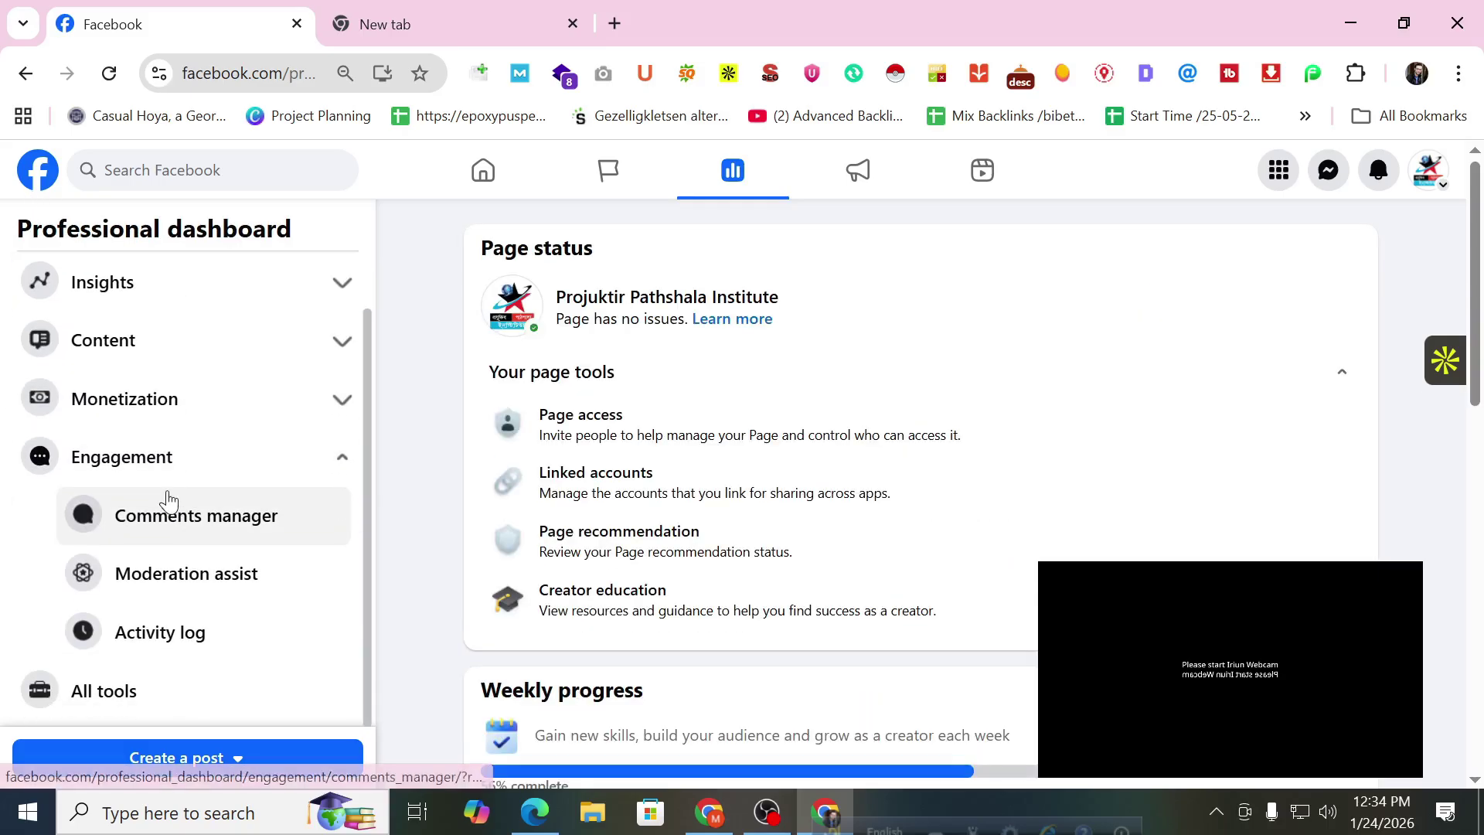
left_click(126, 693)
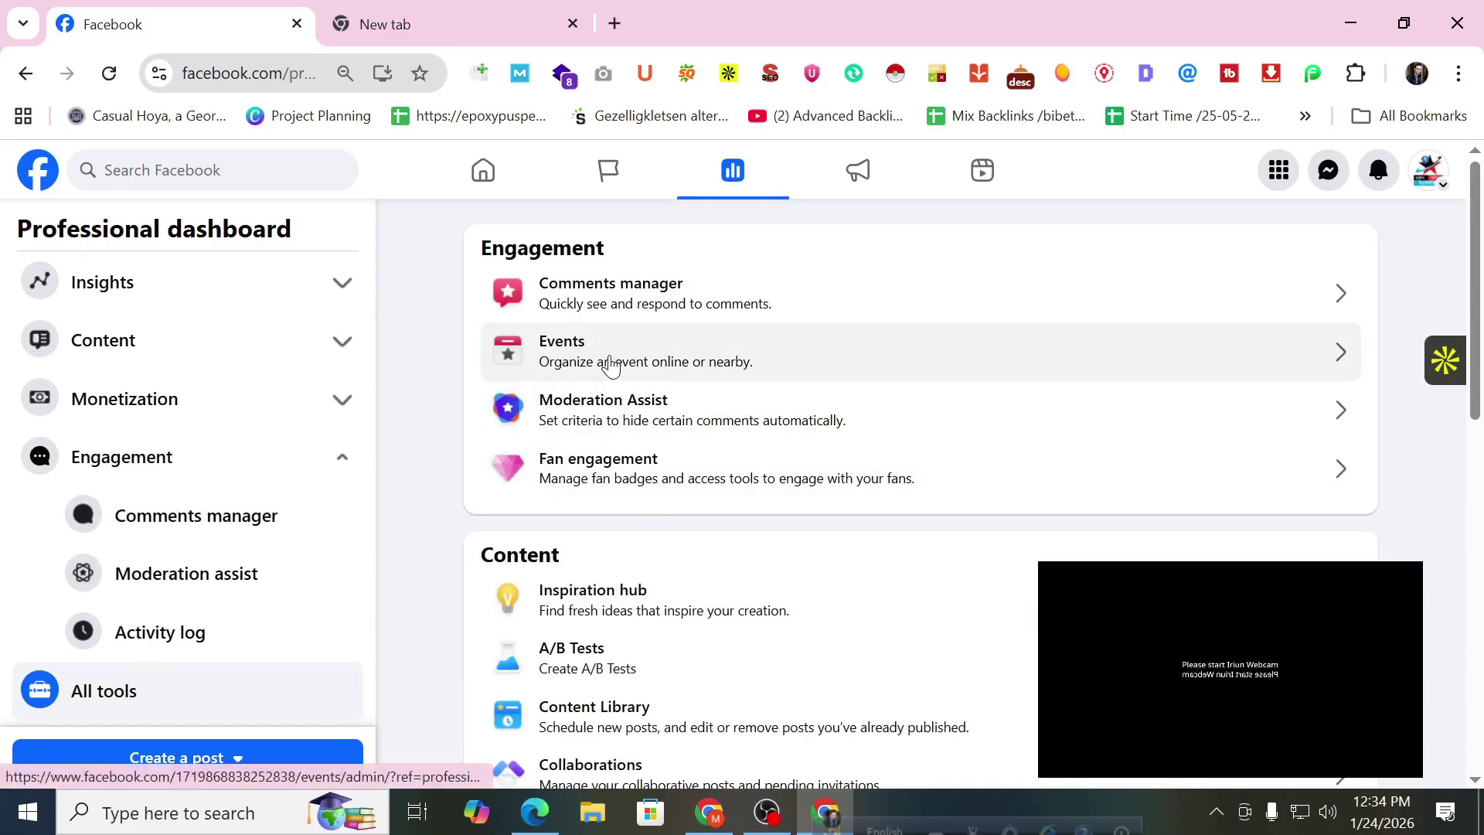
Switch to acting as Goynar Khoni, dismiss the confirmation and open its events overview.
left_click(1422, 176)
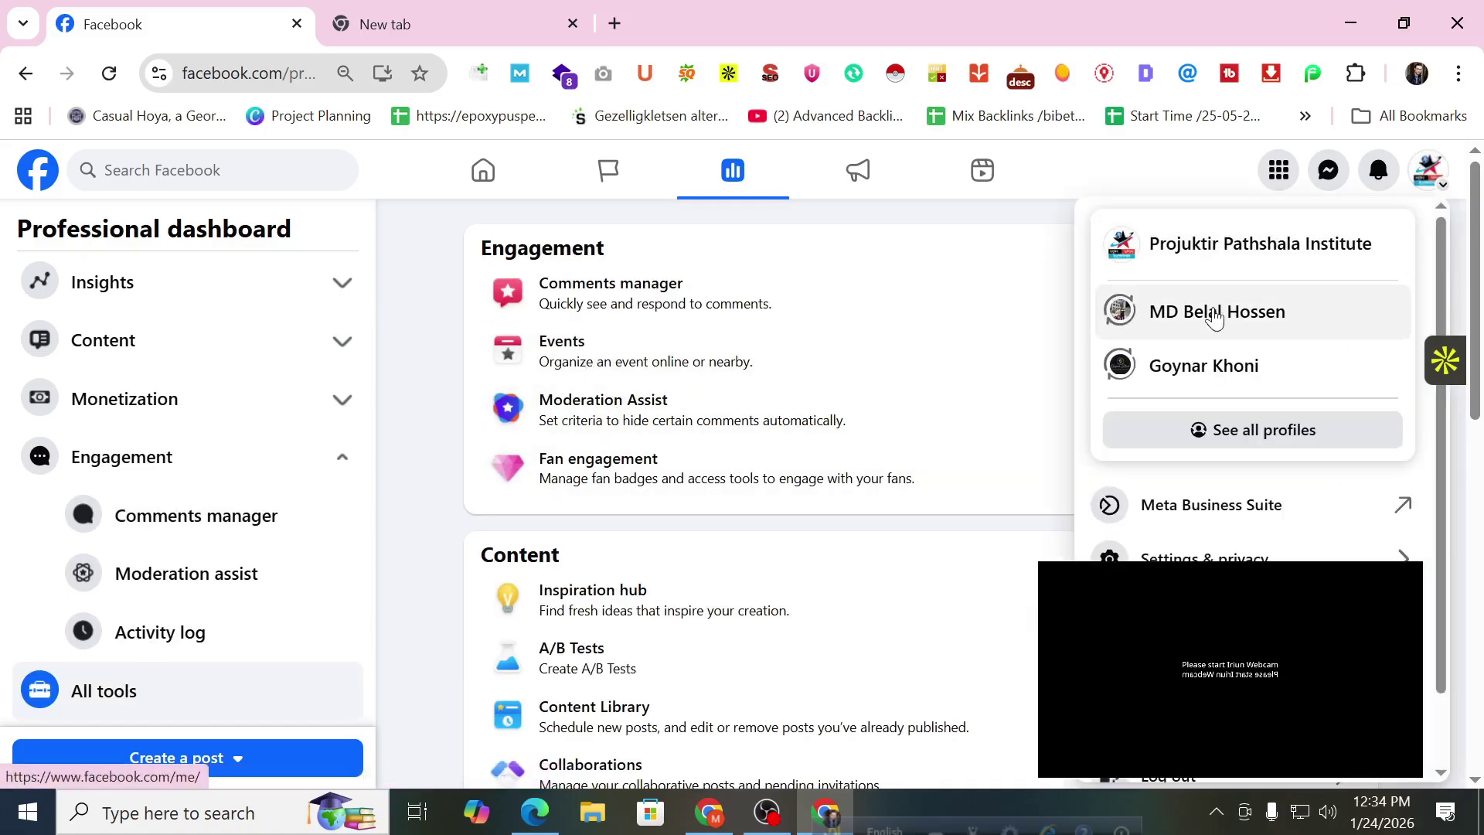
left_click(1144, 375)
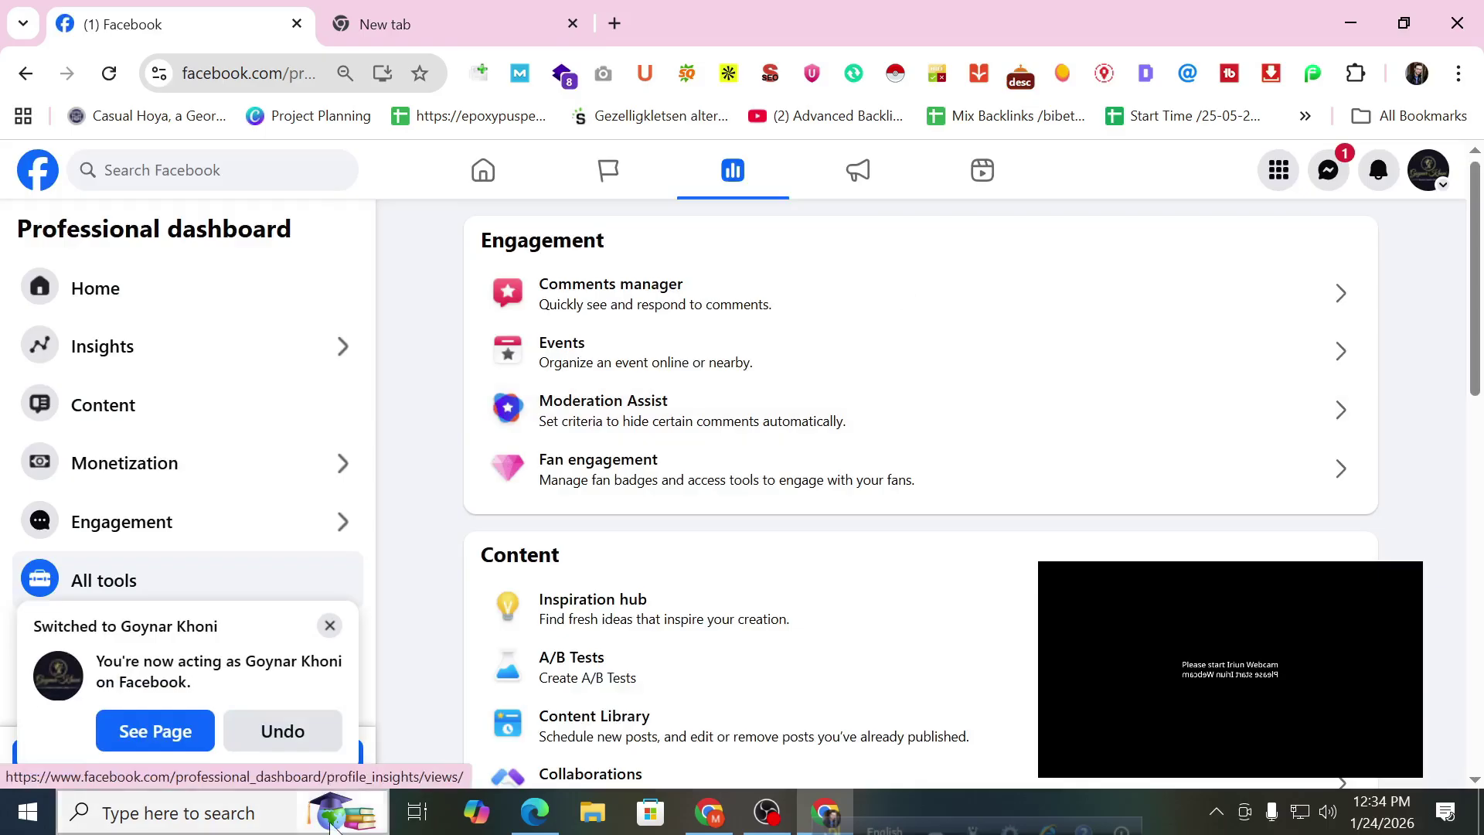
left_click(330, 626)
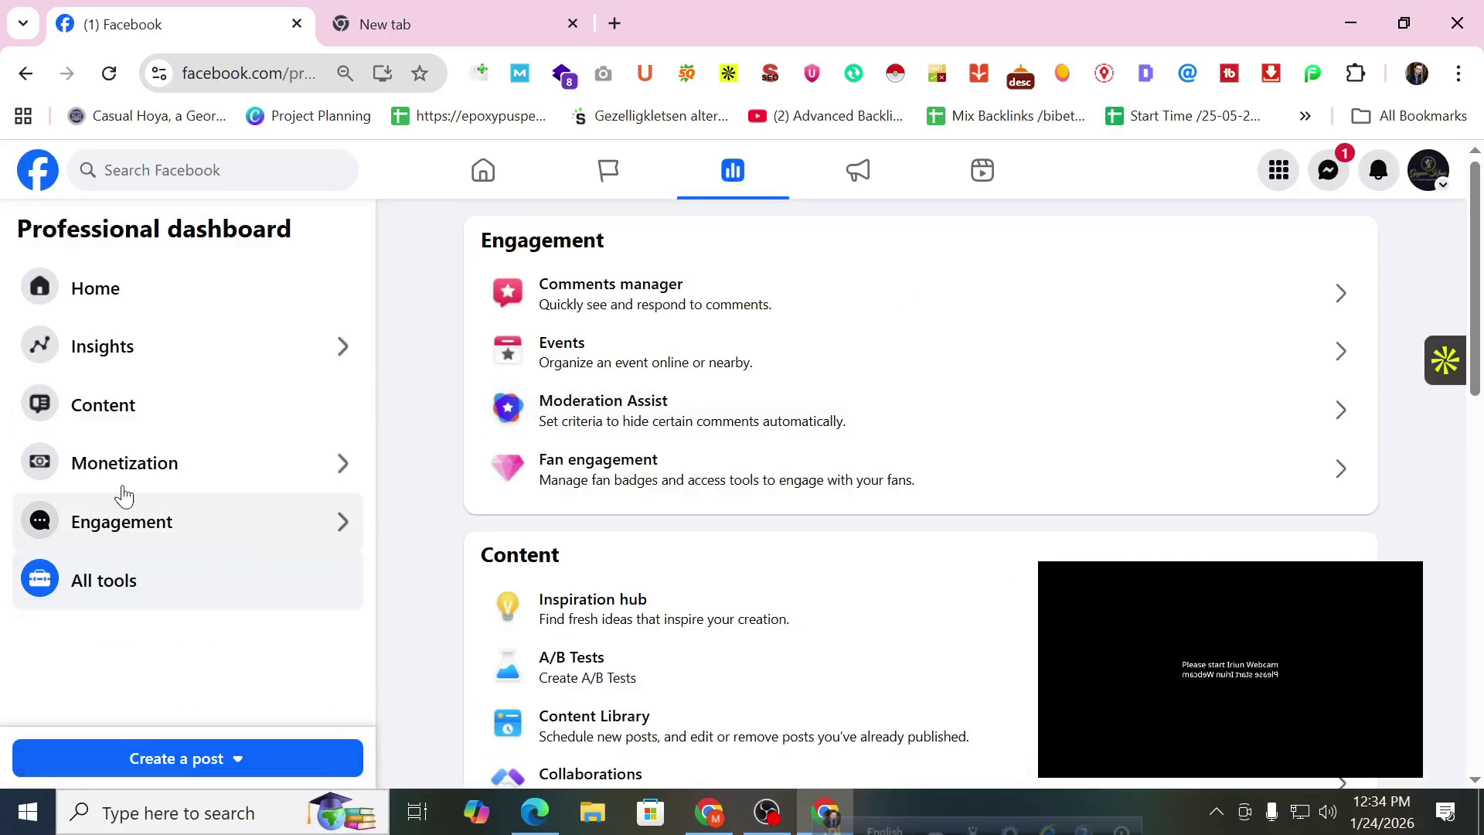
left_click(804, 366)
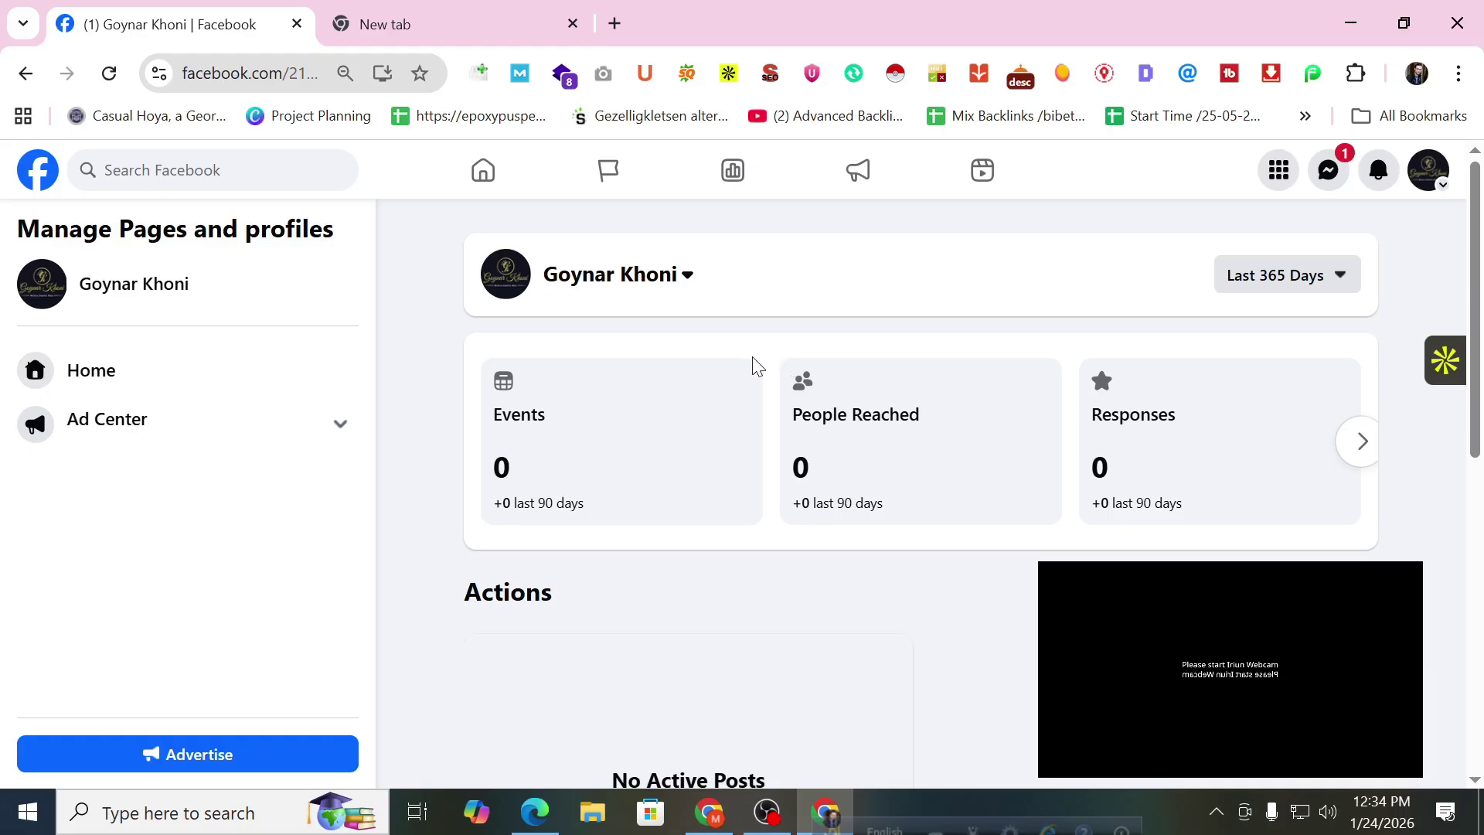
Start creating a new event and click into the event name field.
scroll(832, 502, "down", 9)
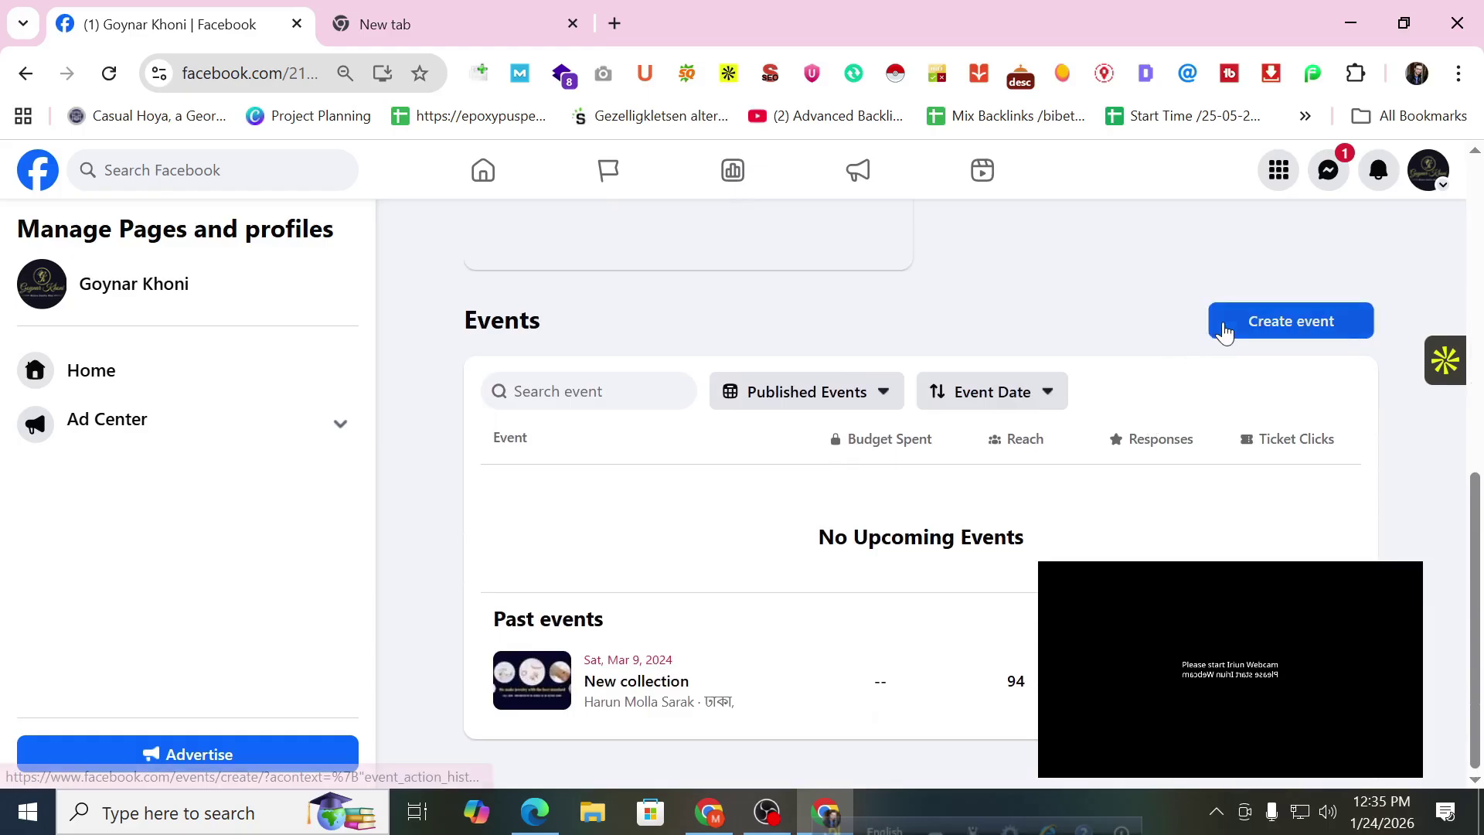
left_click(1218, 327)
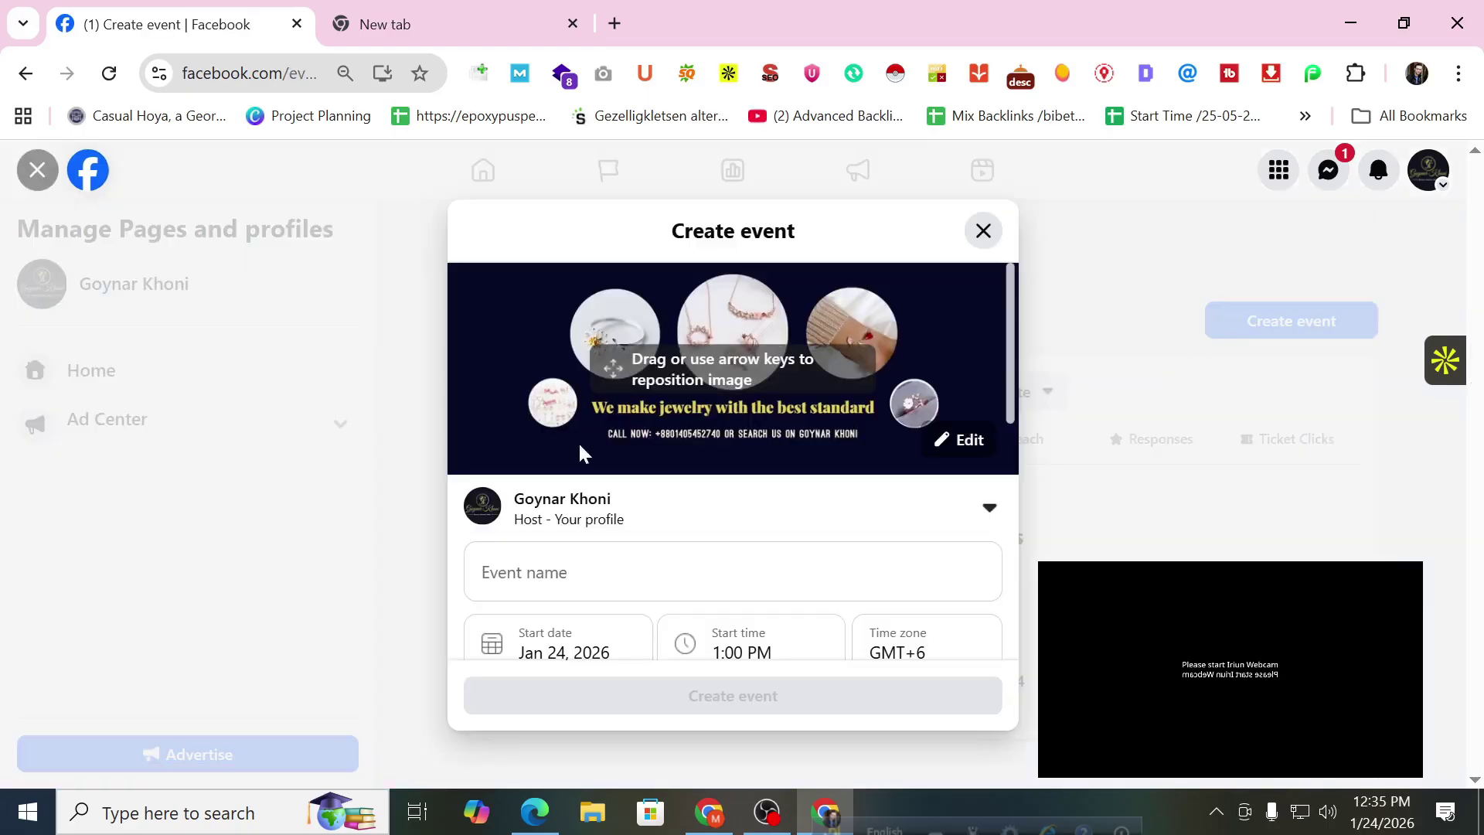
scroll(583, 441, "down", 2)
left_click(561, 457)
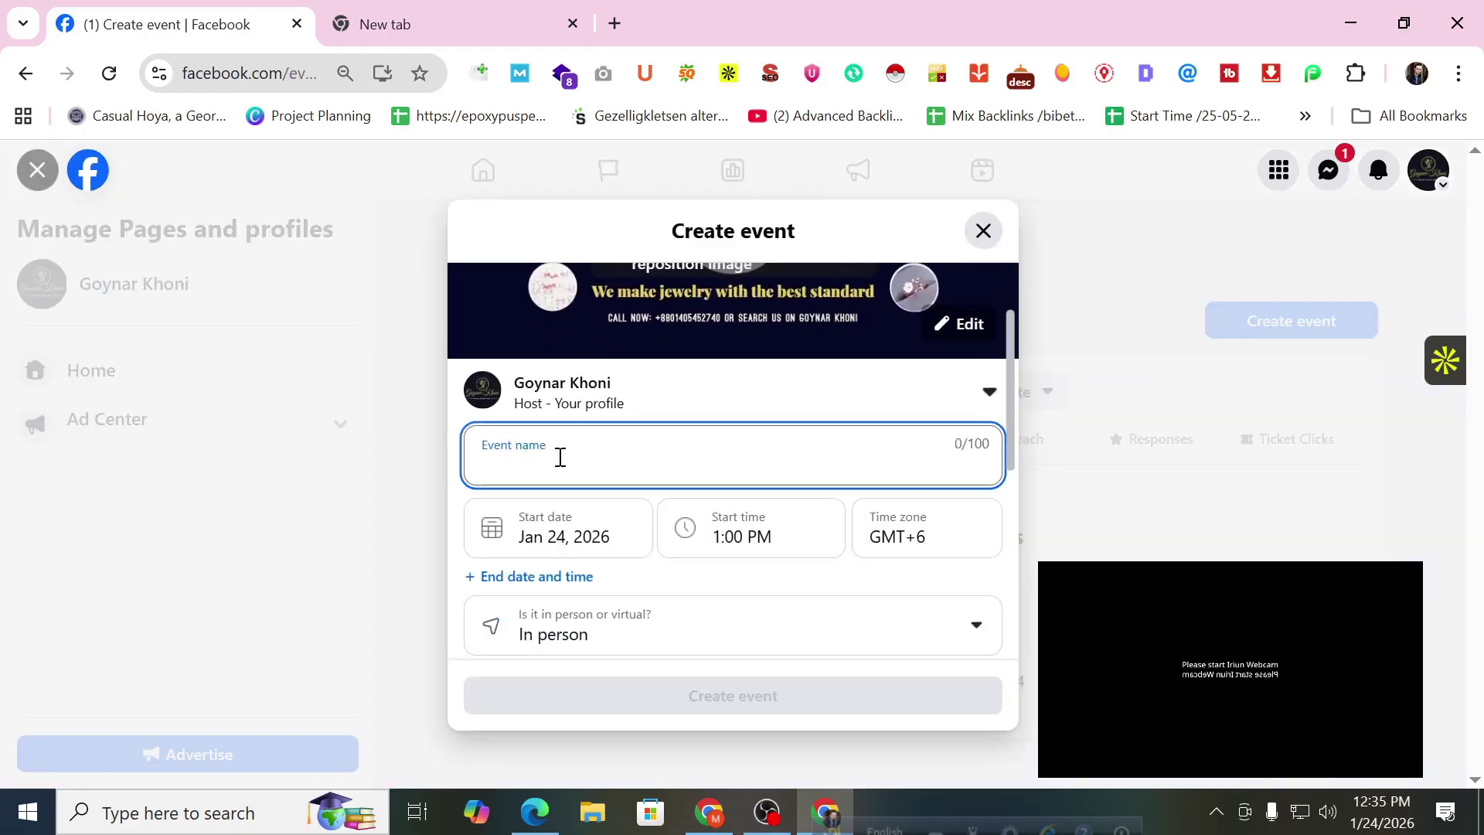
Keep the event in person, add an end date and time, and click into the details box.
scroll(558, 457, "down", 2)
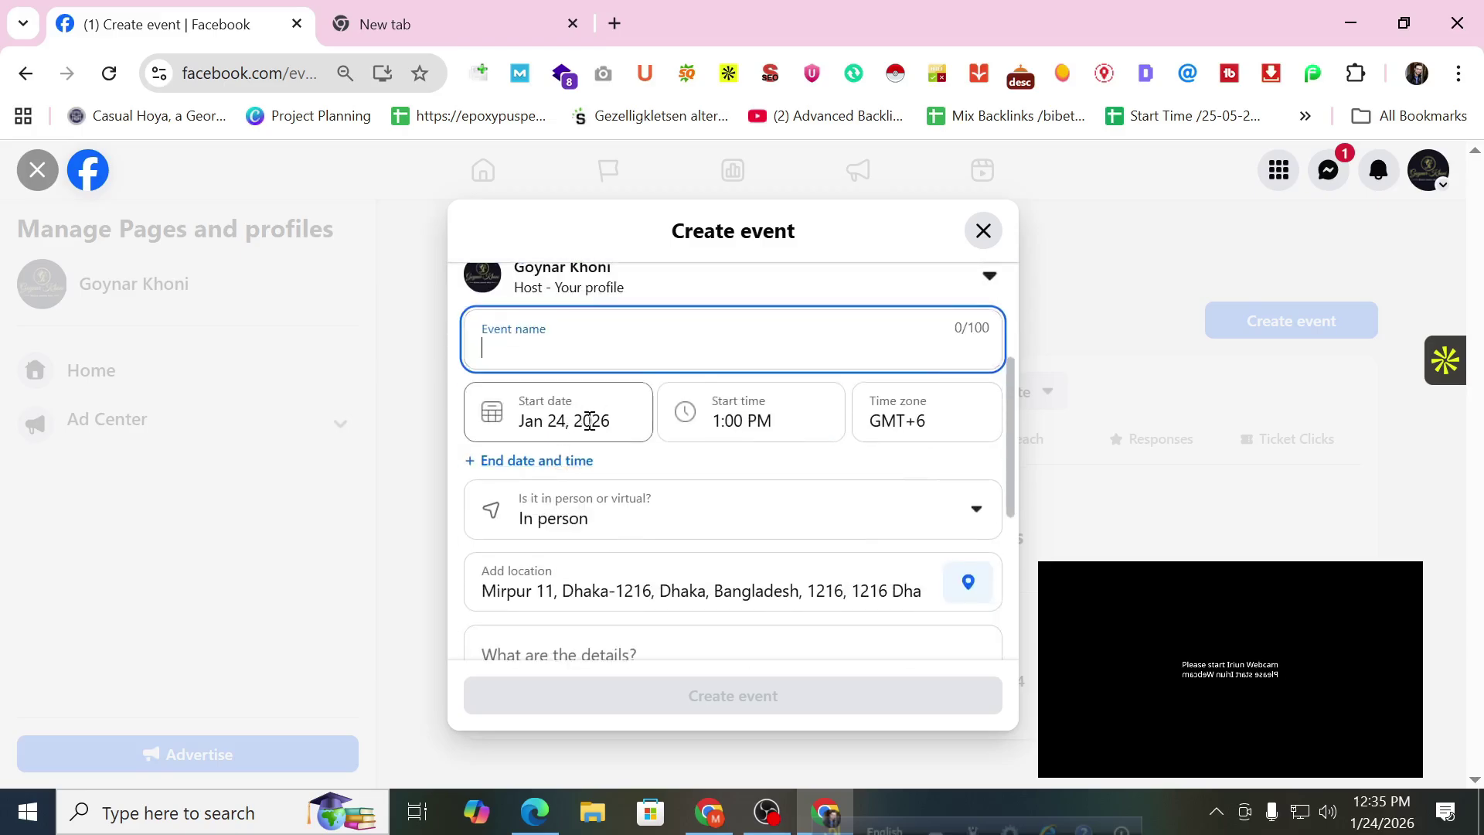
scroll(712, 423, "down", 2)
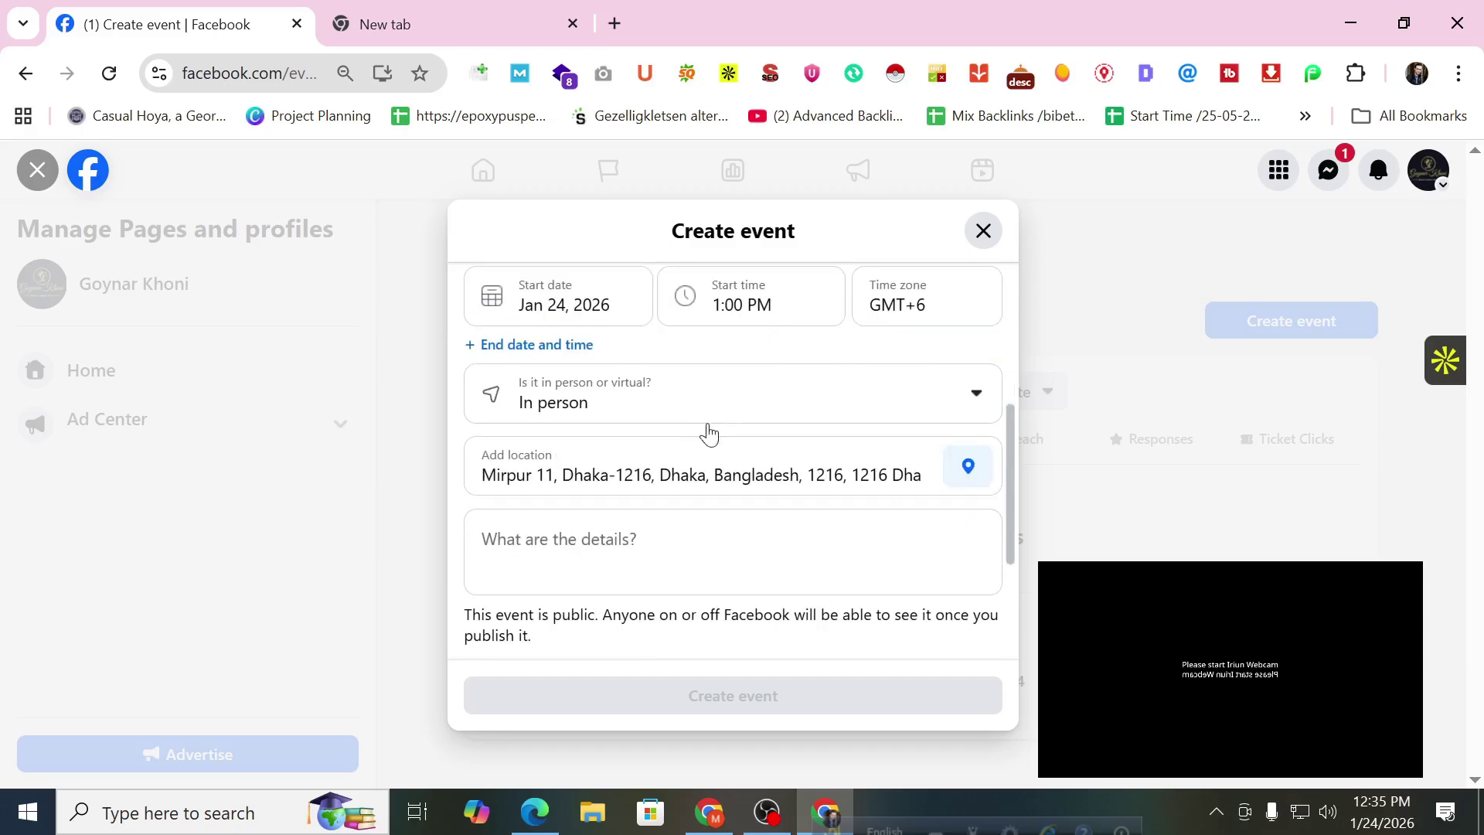
left_click(680, 418)
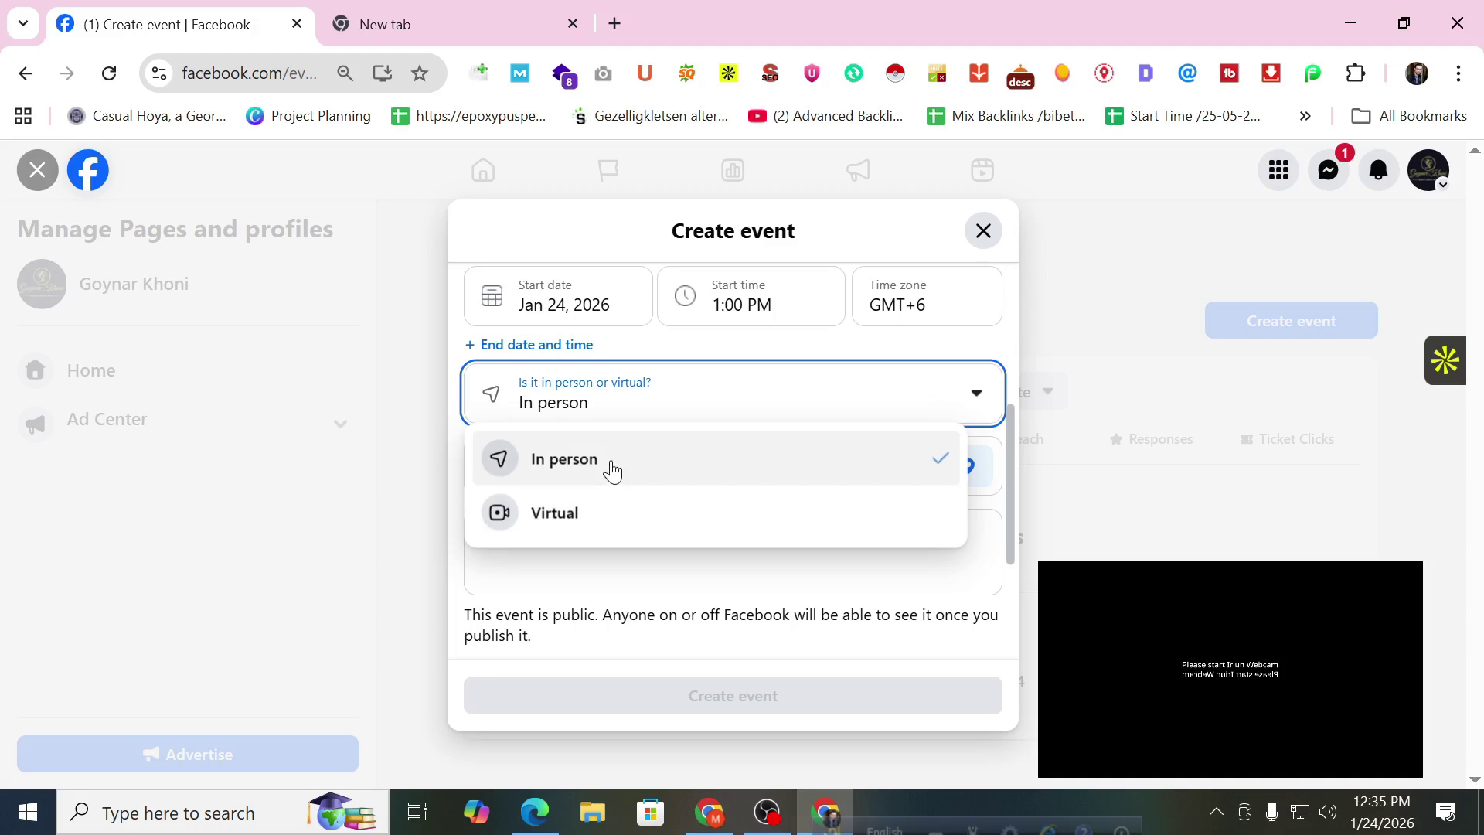
left_click(987, 358)
left_click(537, 343)
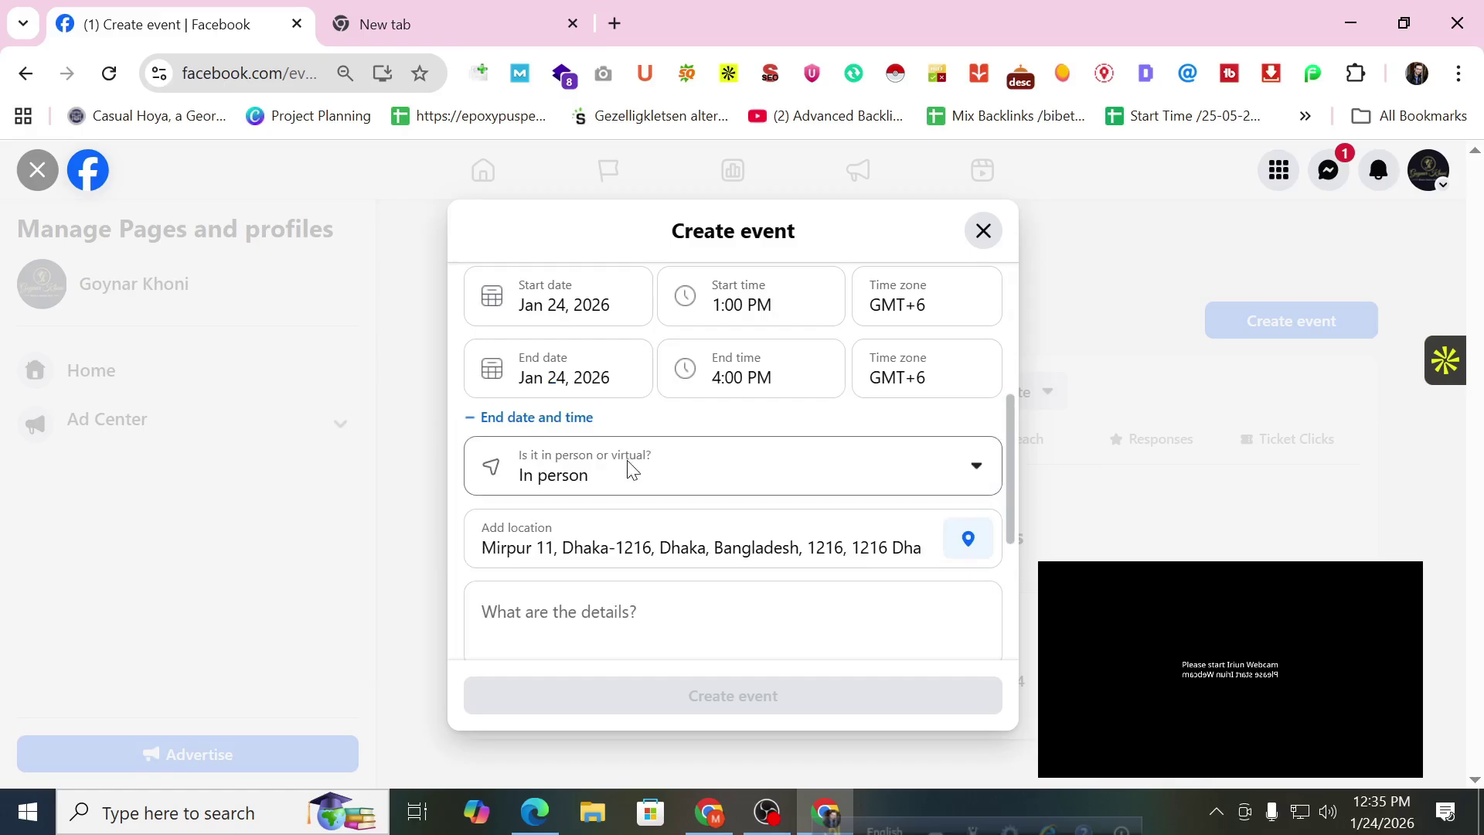
scroll(623, 471, "down", 2)
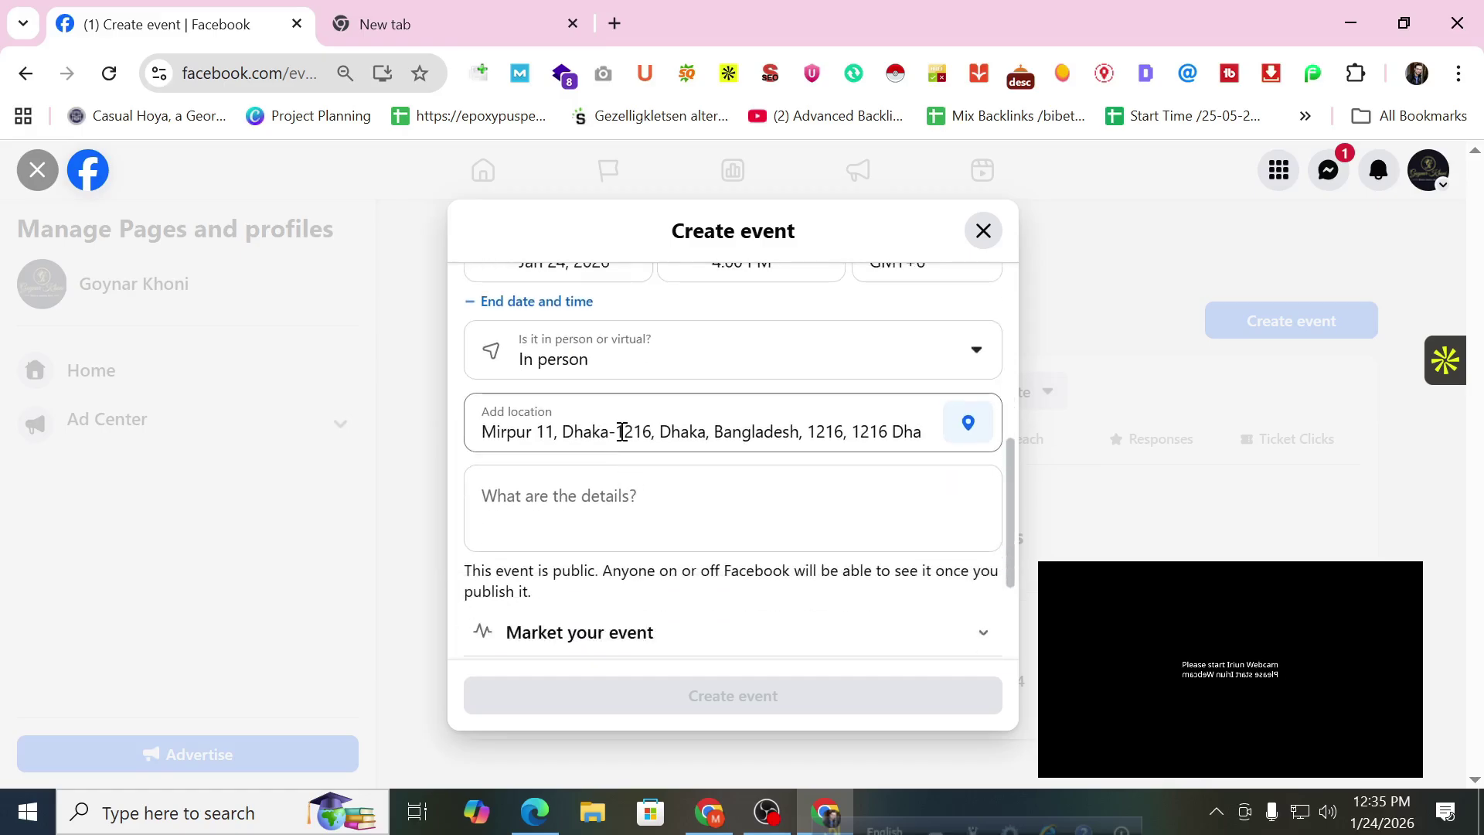
scroll(622, 432, "down", 2)
left_click(619, 396)
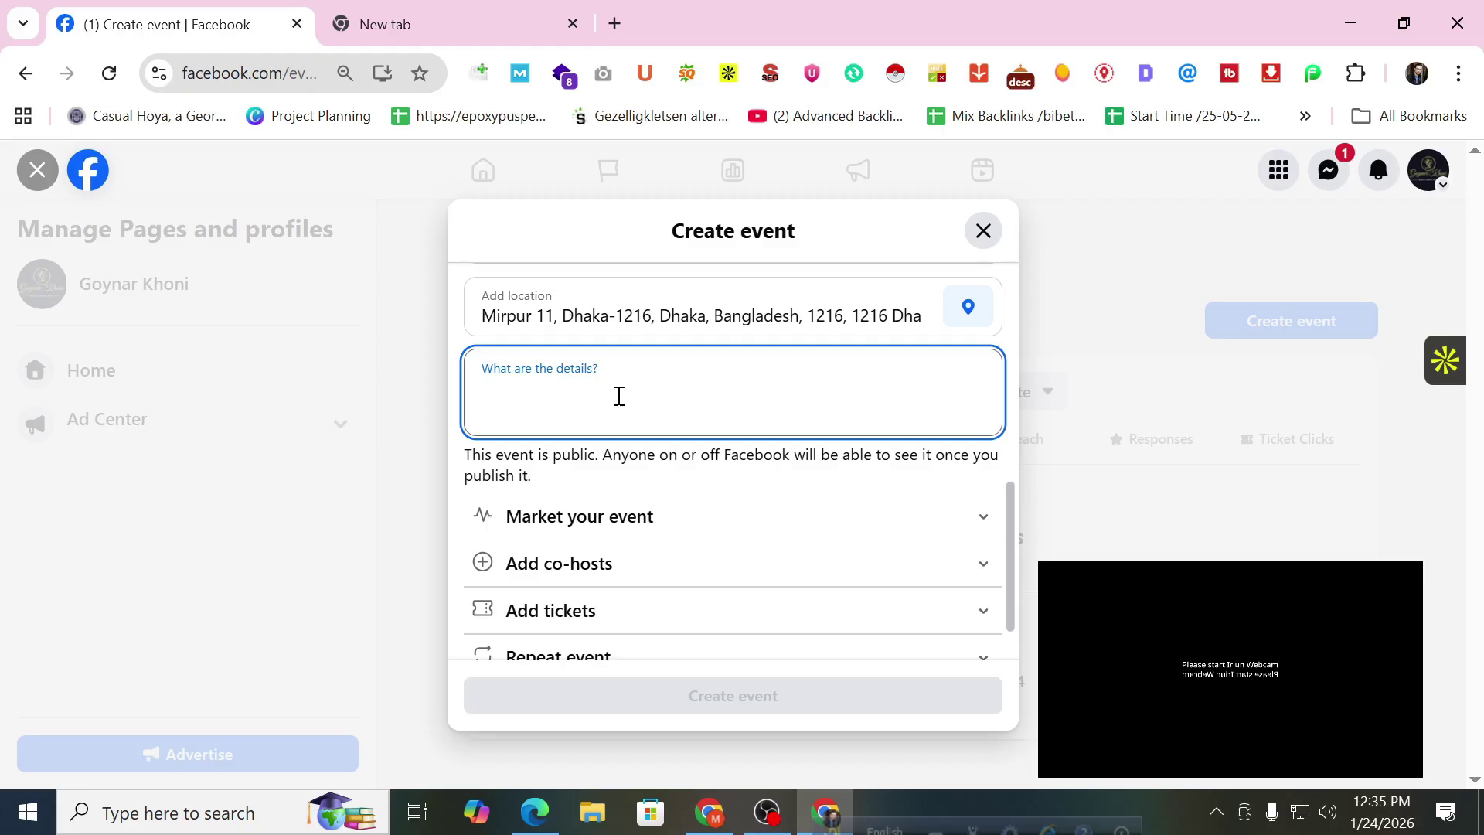
Expand Market your event and browse the Category list, closing it without choosing.
scroll(629, 391, "down", 2)
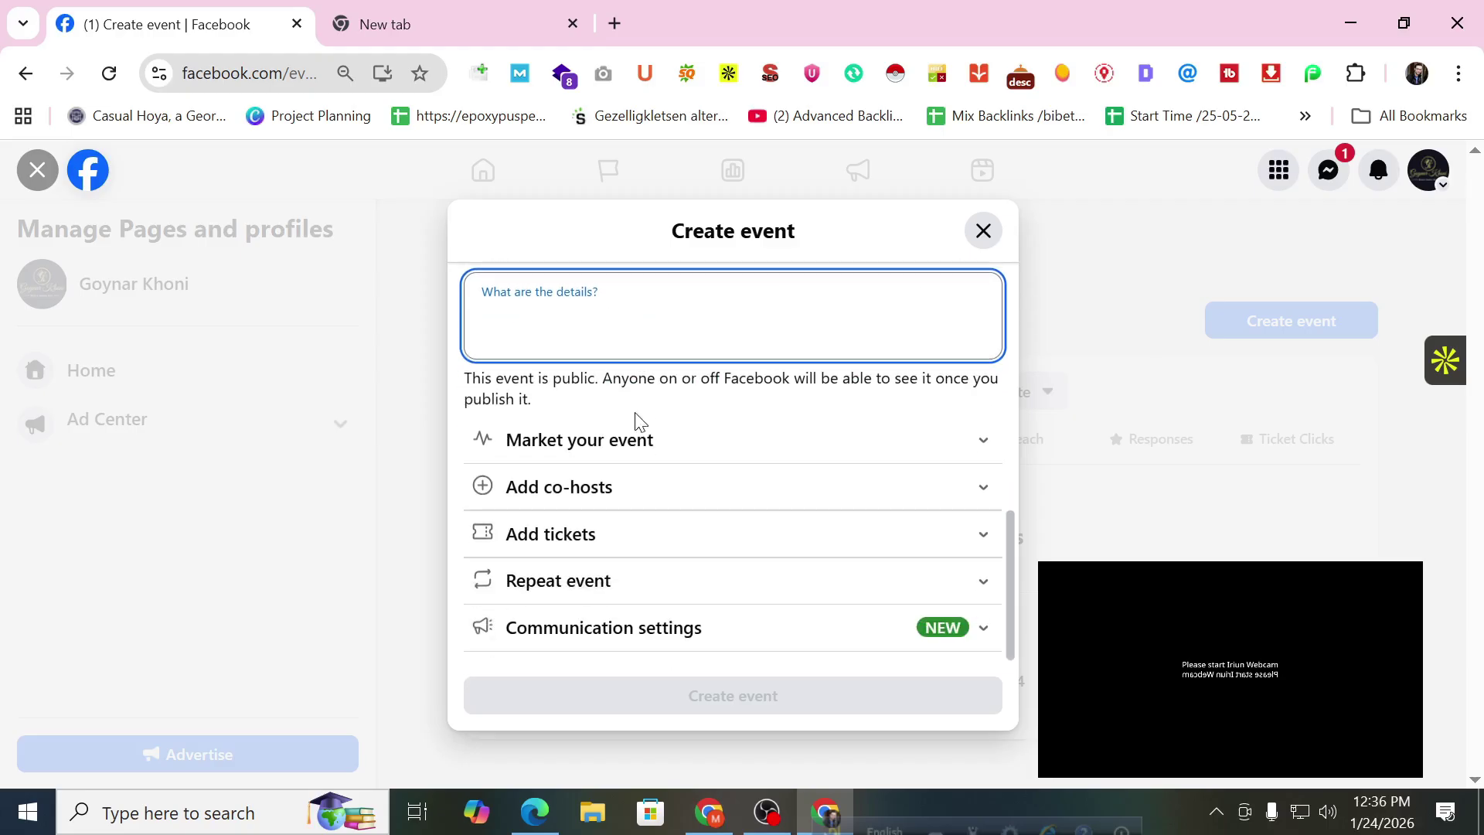
left_click(647, 439)
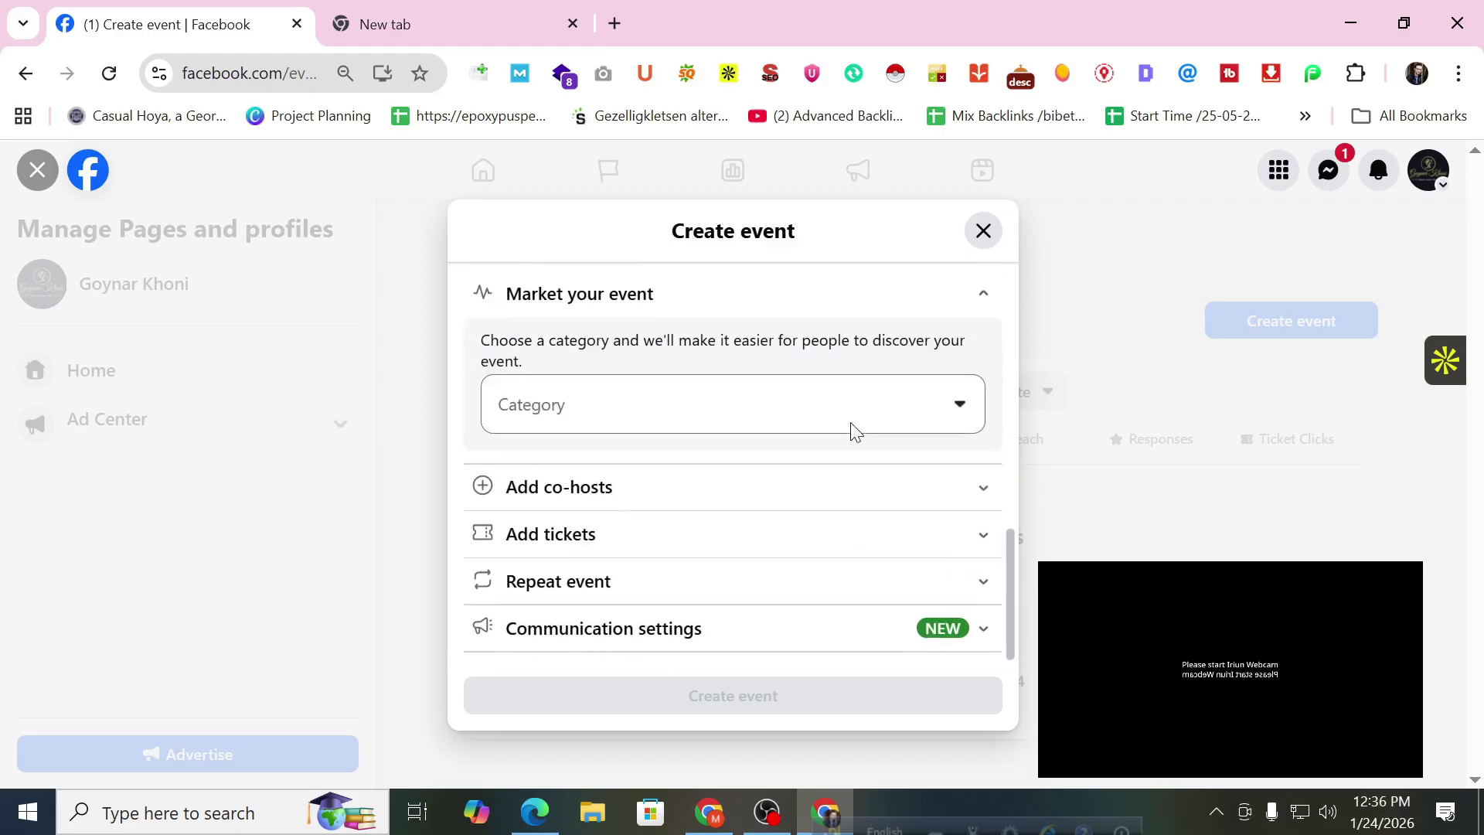
left_click(781, 423)
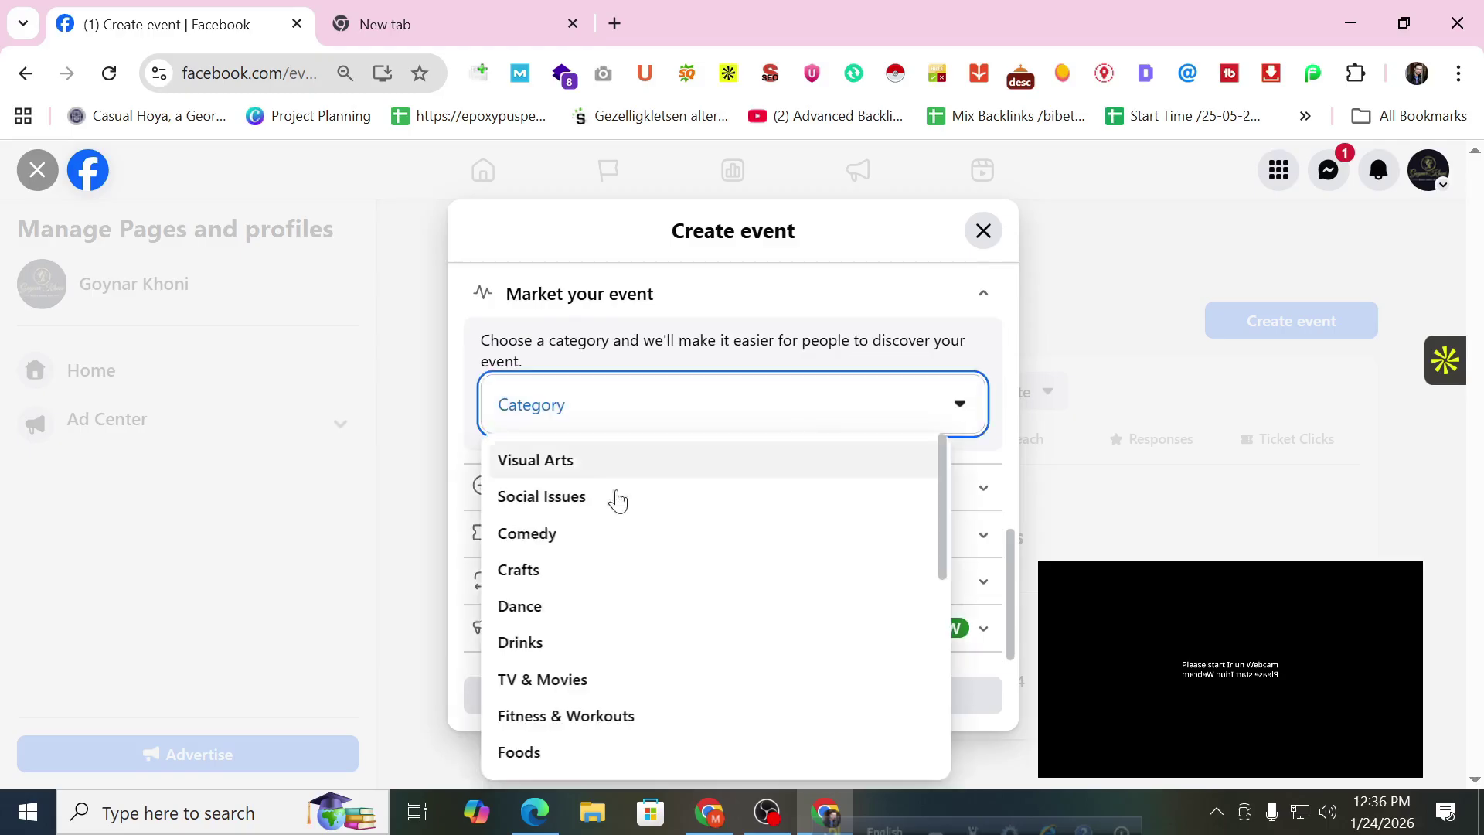
scroll(626, 523, "down", 4)
scroll(664, 618, "down", 3)
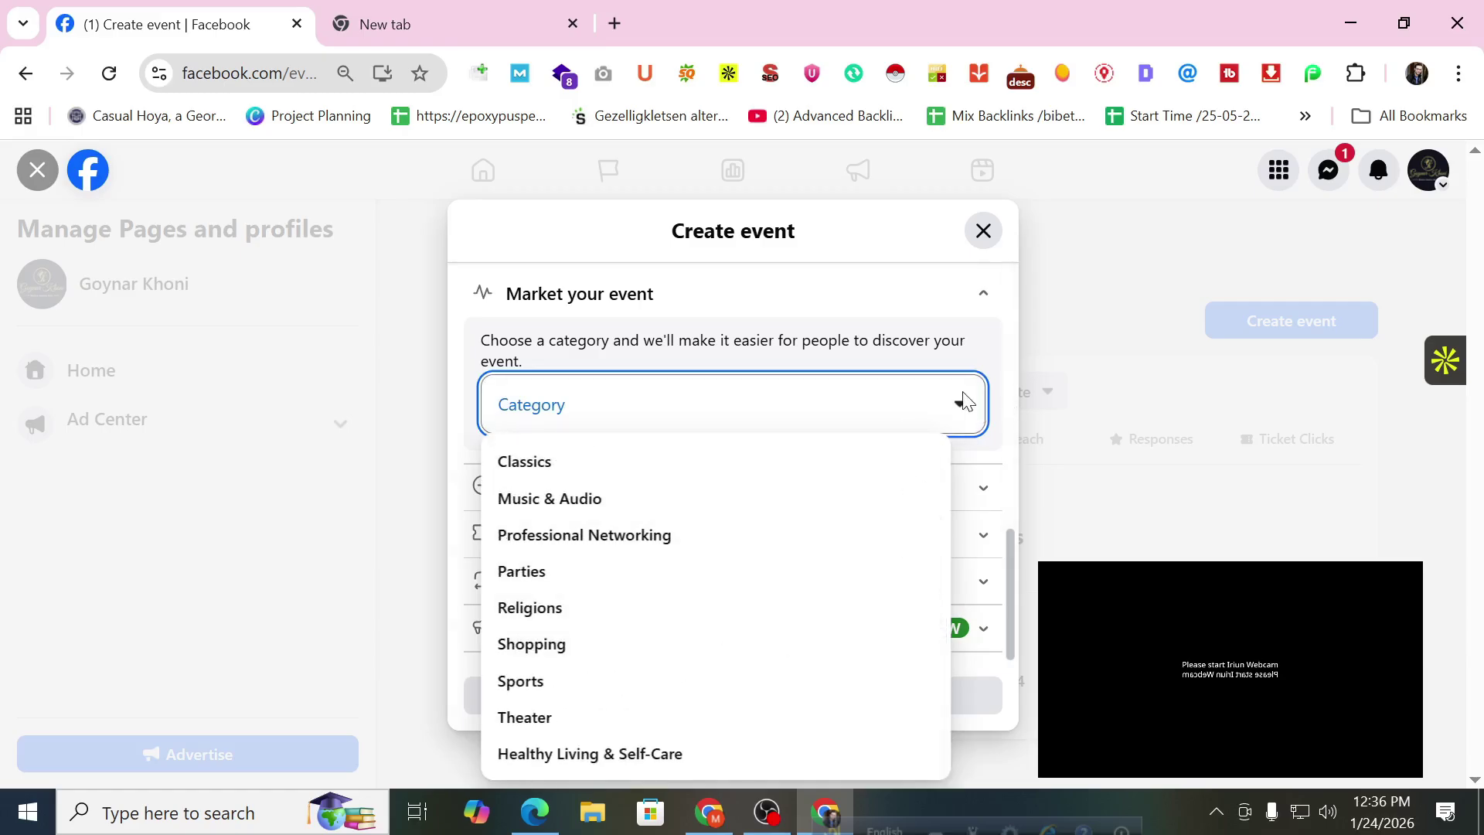
scroll(1006, 406, "up", 2)
scroll(1001, 410, "down", 2)
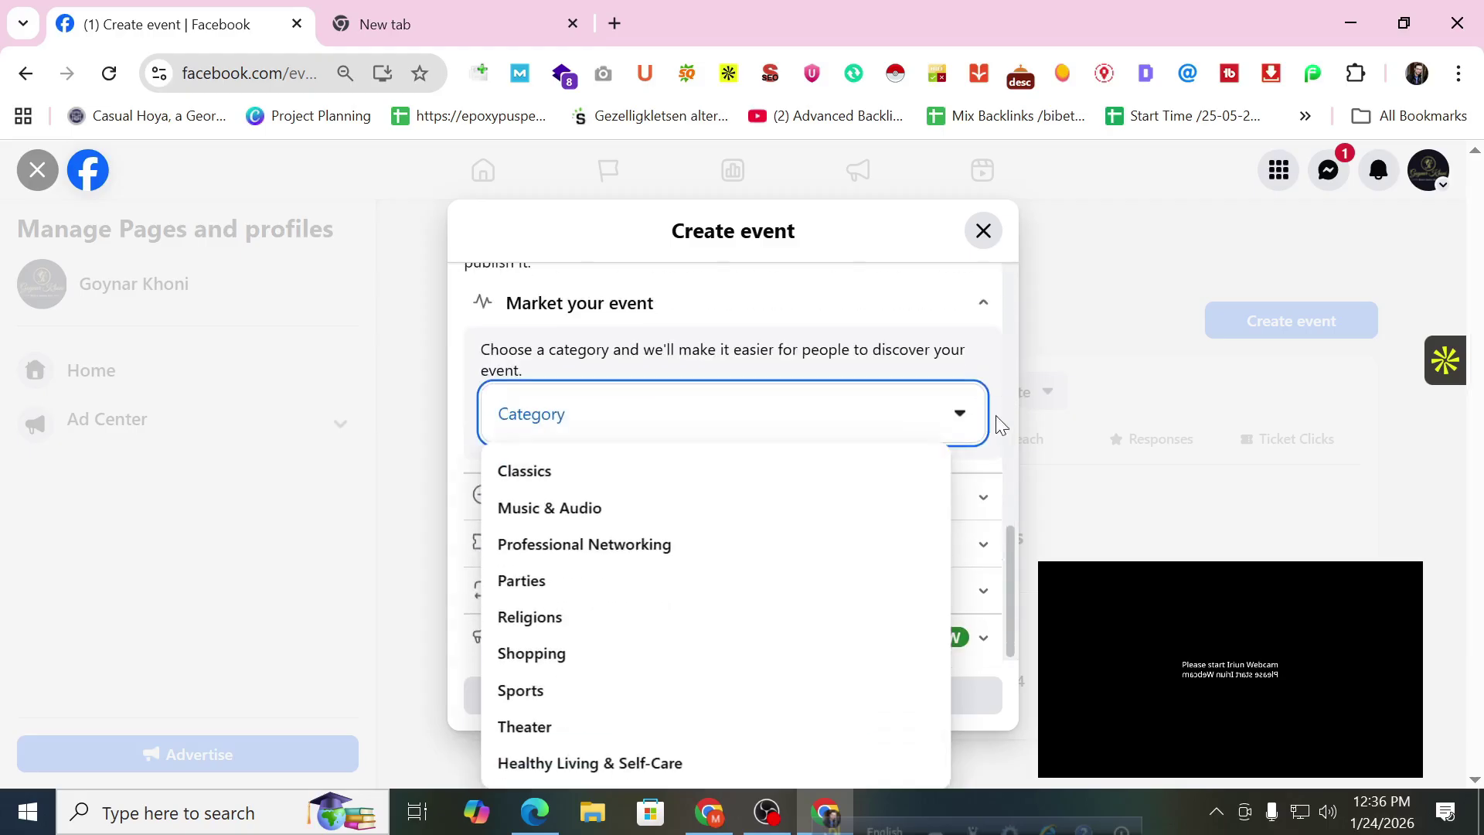
left_click(994, 422)
Expand the Add co-hosts and Add tickets sections.
left_click(861, 497)
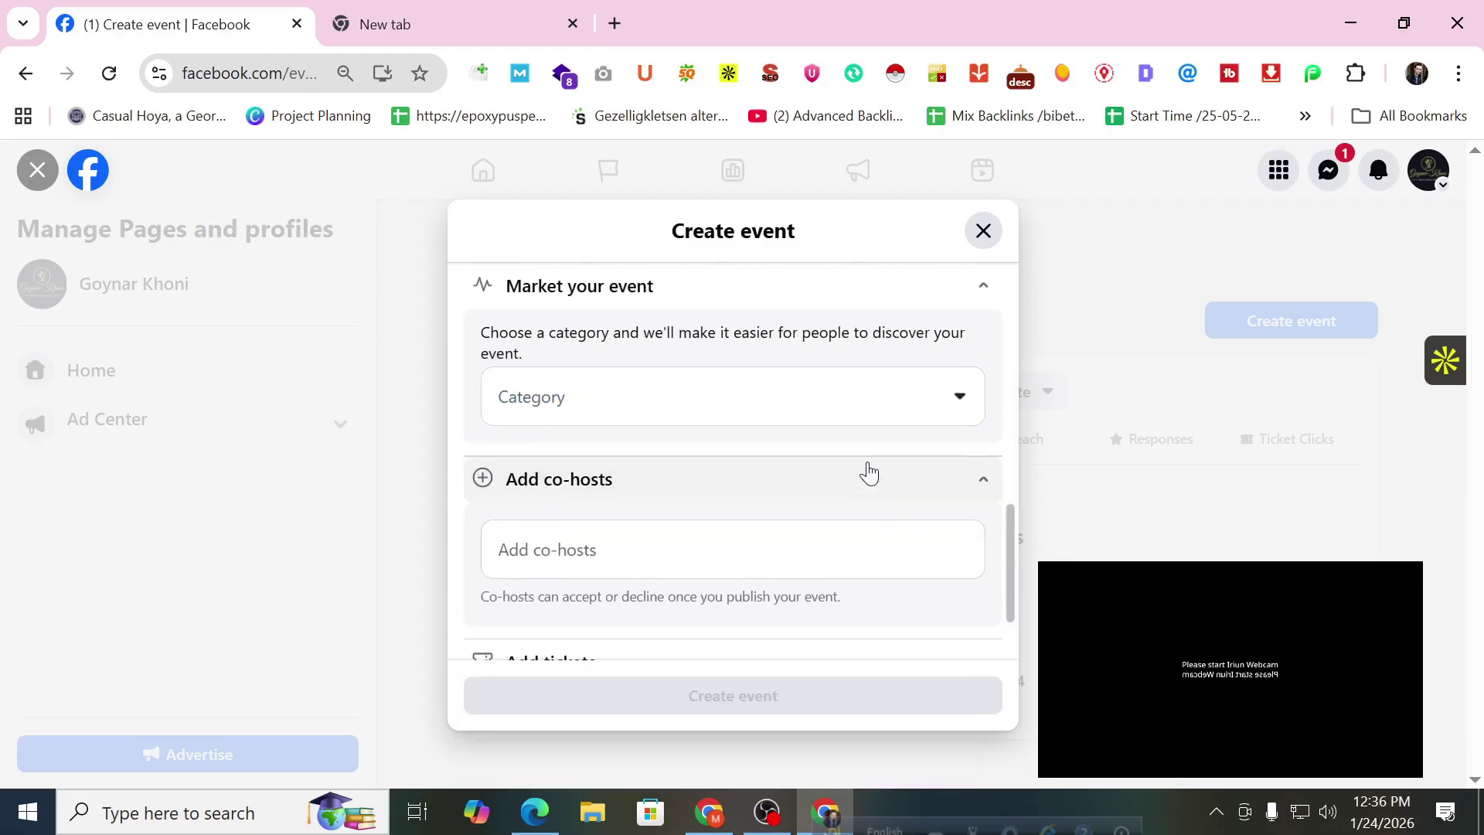
scroll(693, 430, "down", 2)
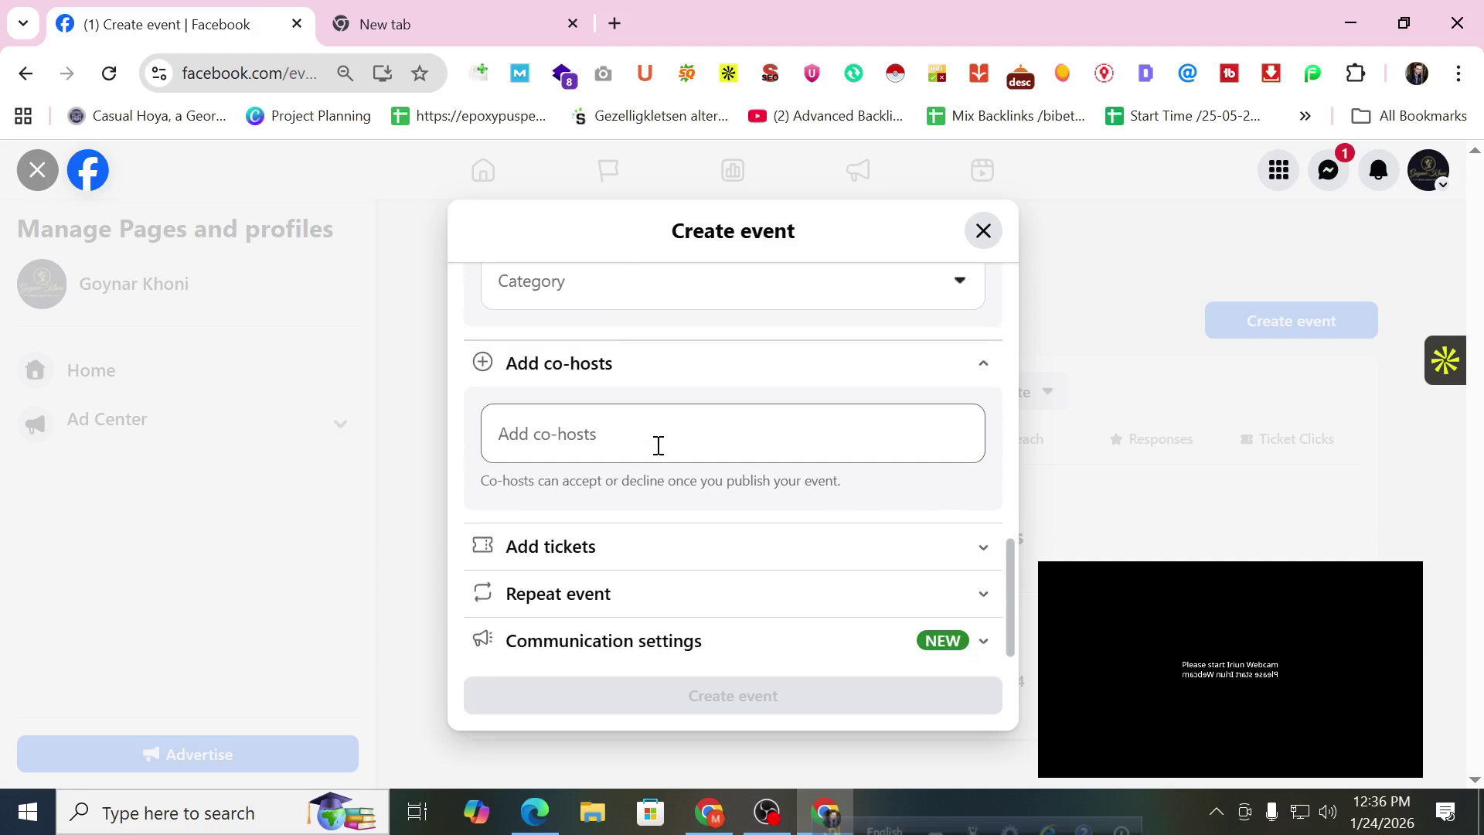
left_click(610, 531)
scroll(635, 503, "down", 1)
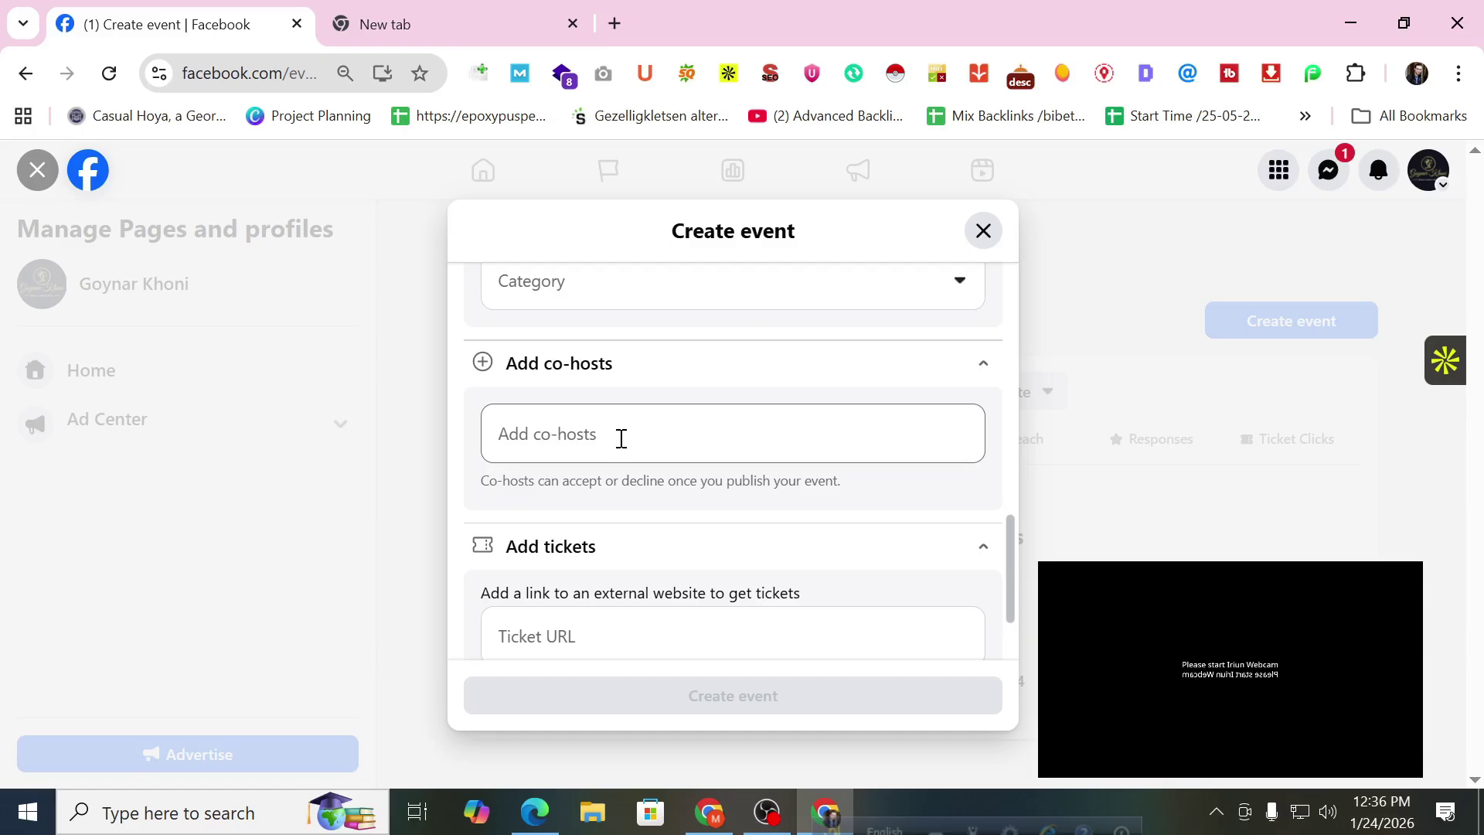
scroll(620, 439, "up", 8)
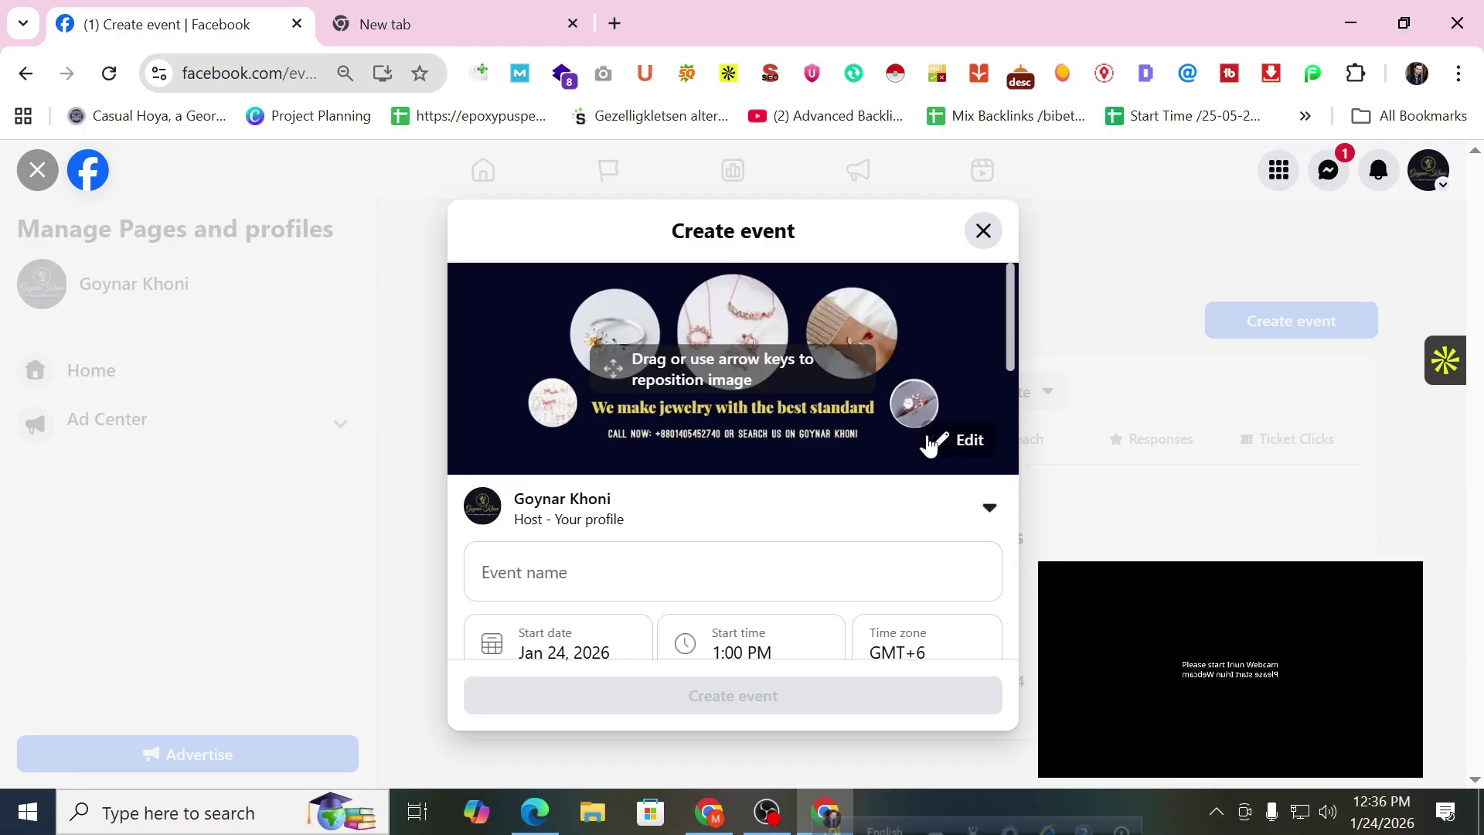
Check the cover photo Edit options, dismiss them, and click into the Ticket URL field.
left_click(951, 439)
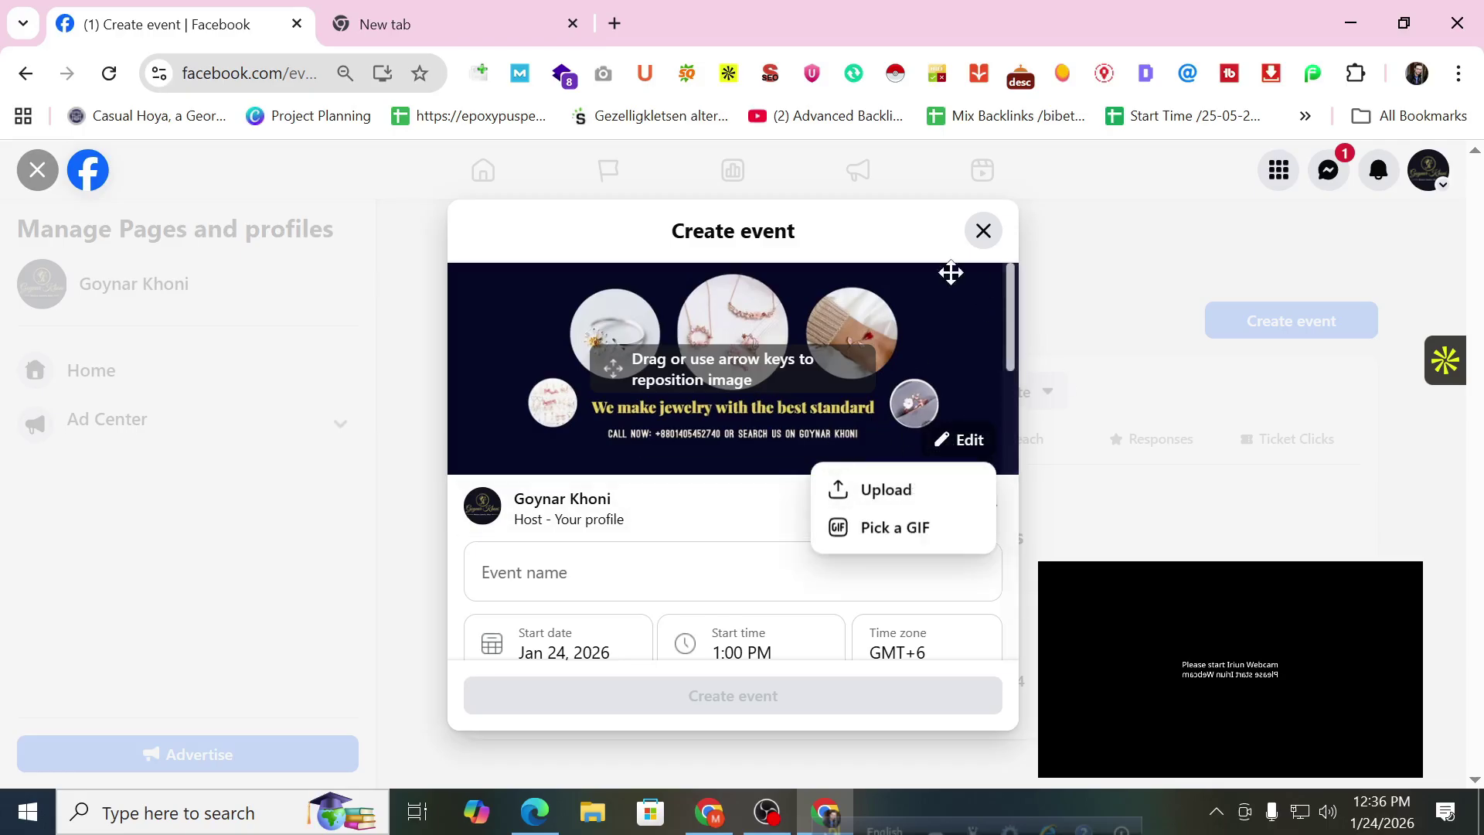
left_click(897, 252)
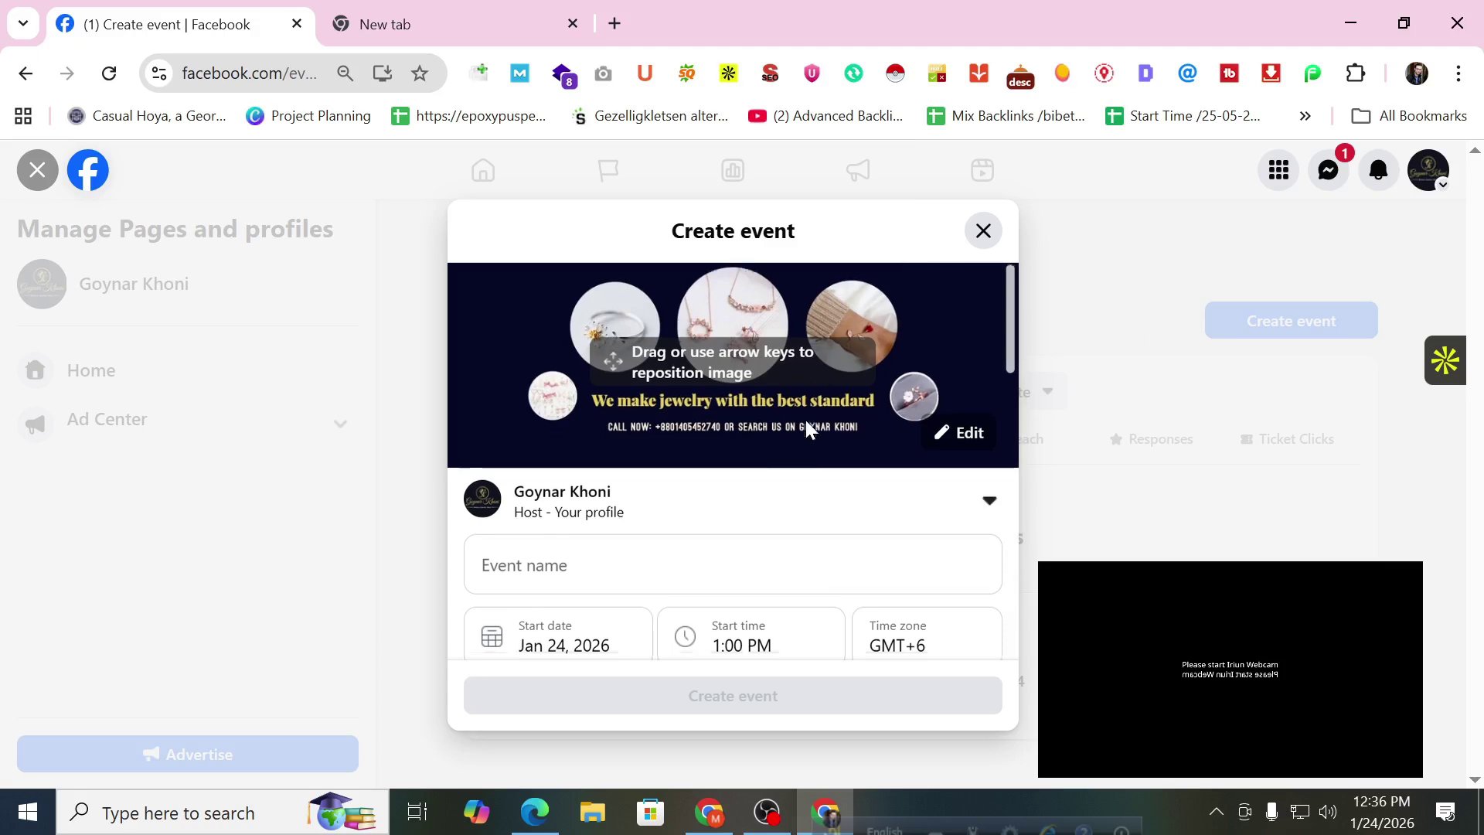
scroll(805, 420, "down", 6)
scroll(813, 420, "down", 8)
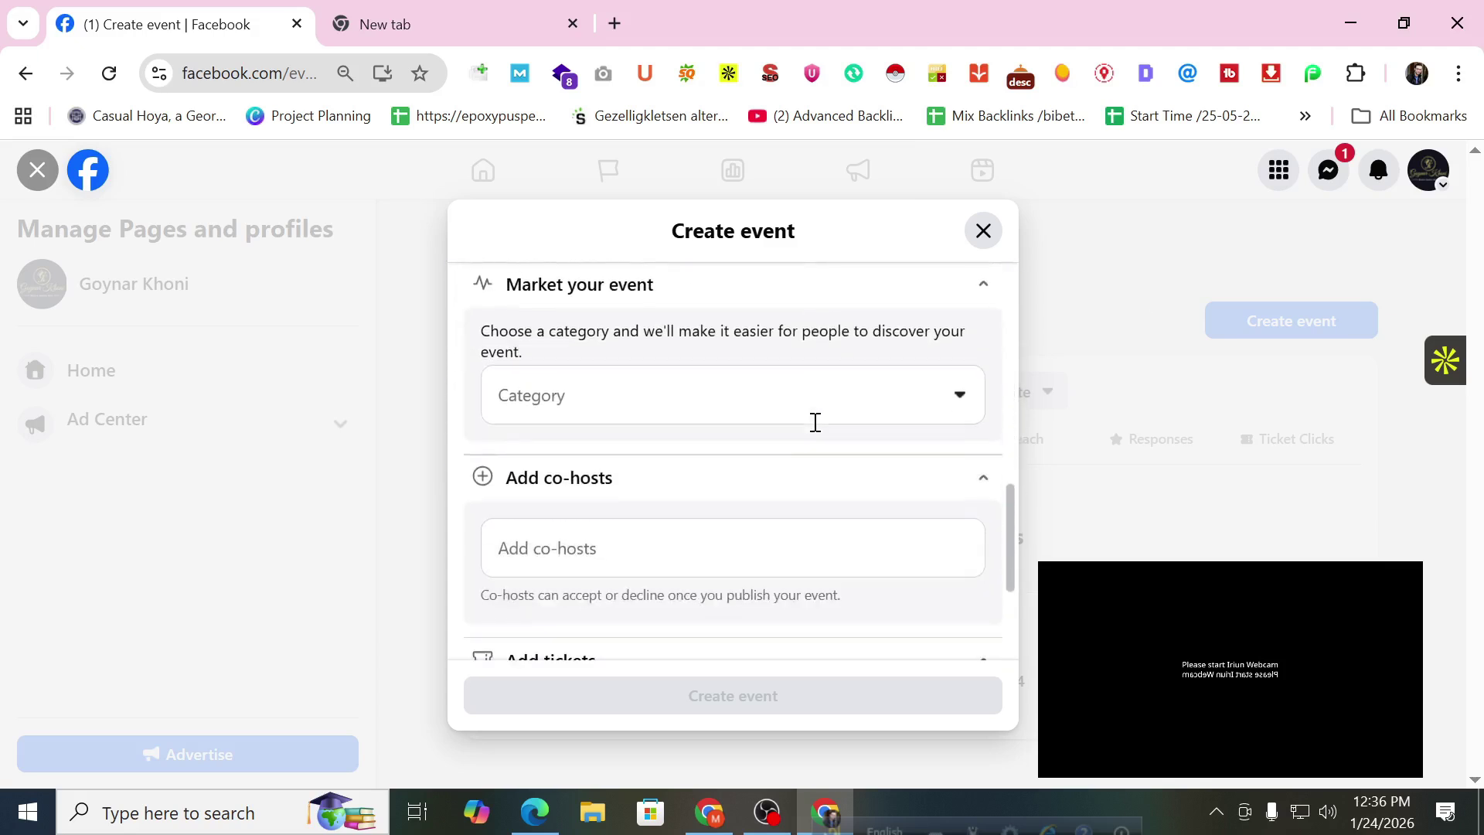
left_click(769, 492)
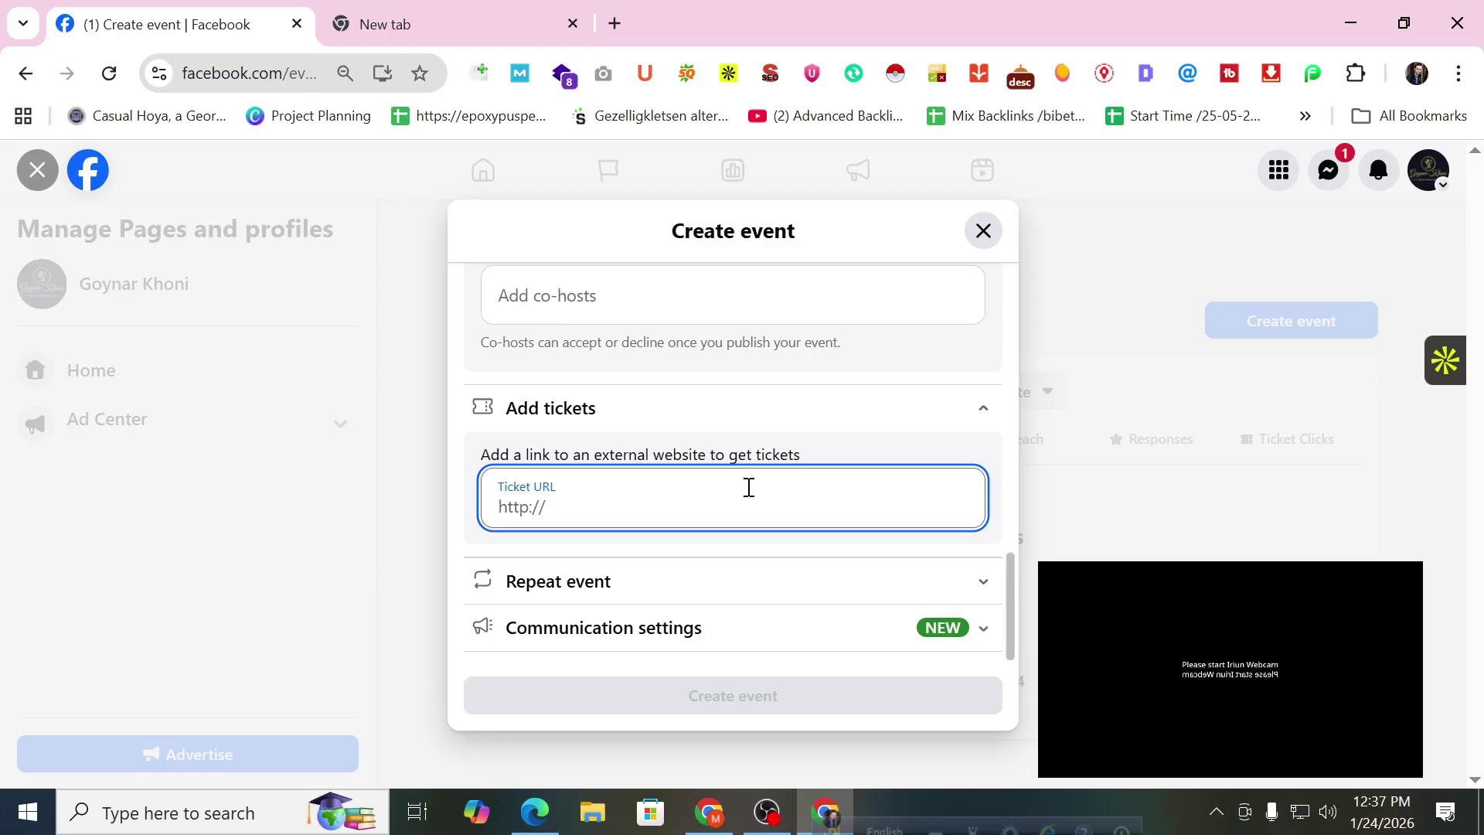
Expand Repeat event, keep Frequency at Never, and scroll to Communication settings.
left_click(812, 582)
scroll(827, 519, "down", 3)
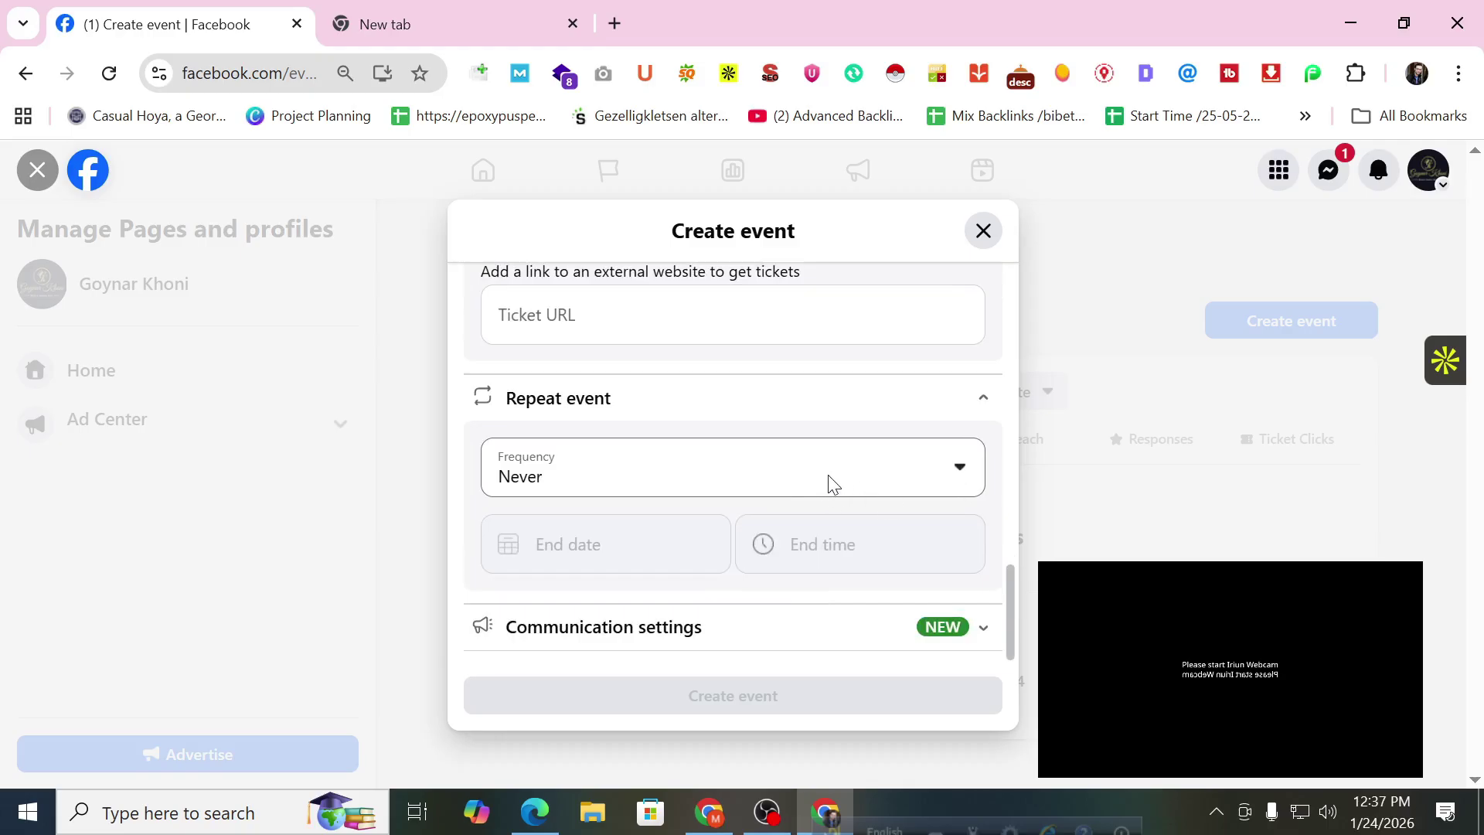
left_click(828, 474)
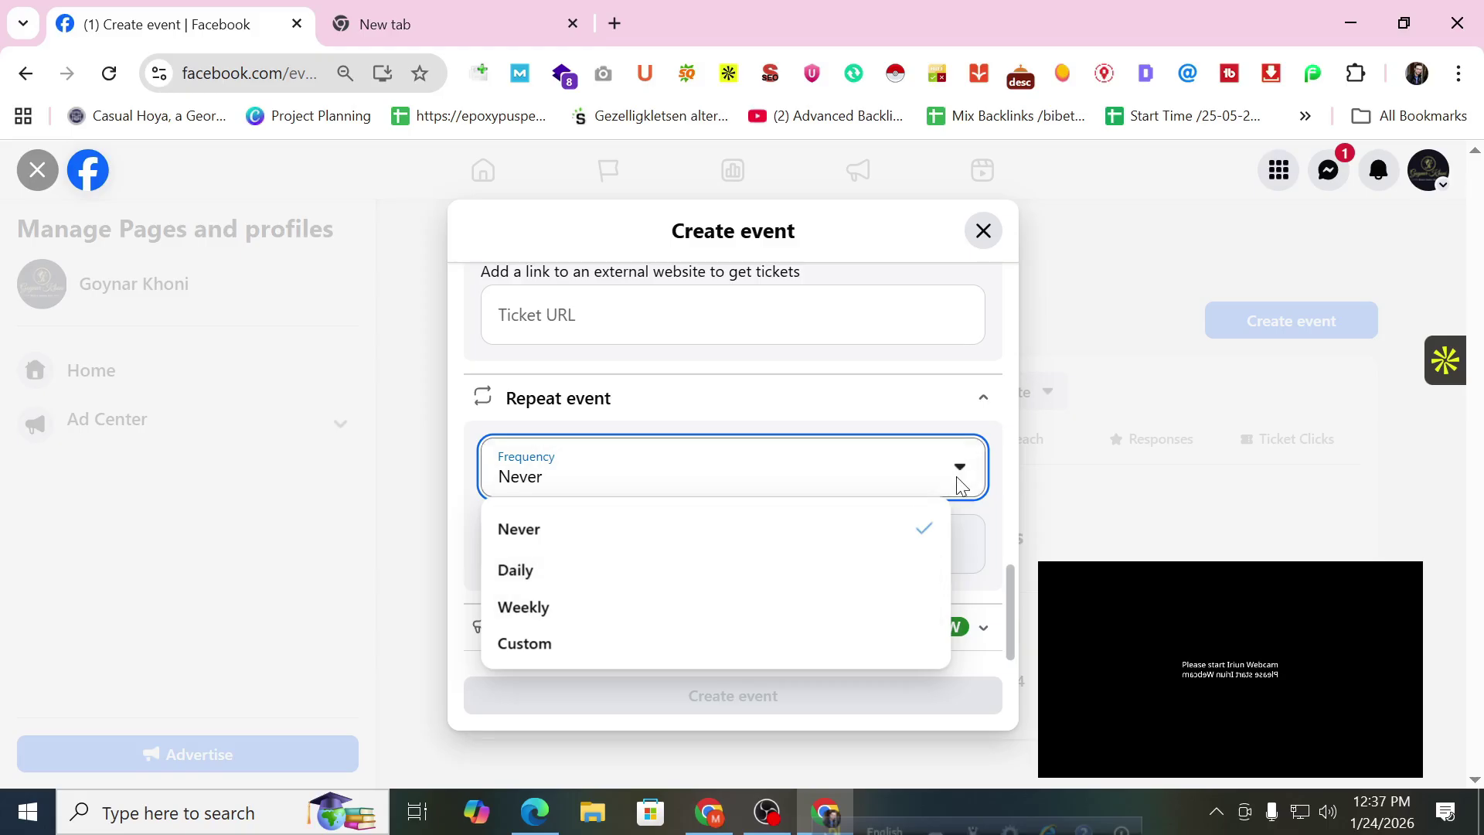
left_click(926, 530)
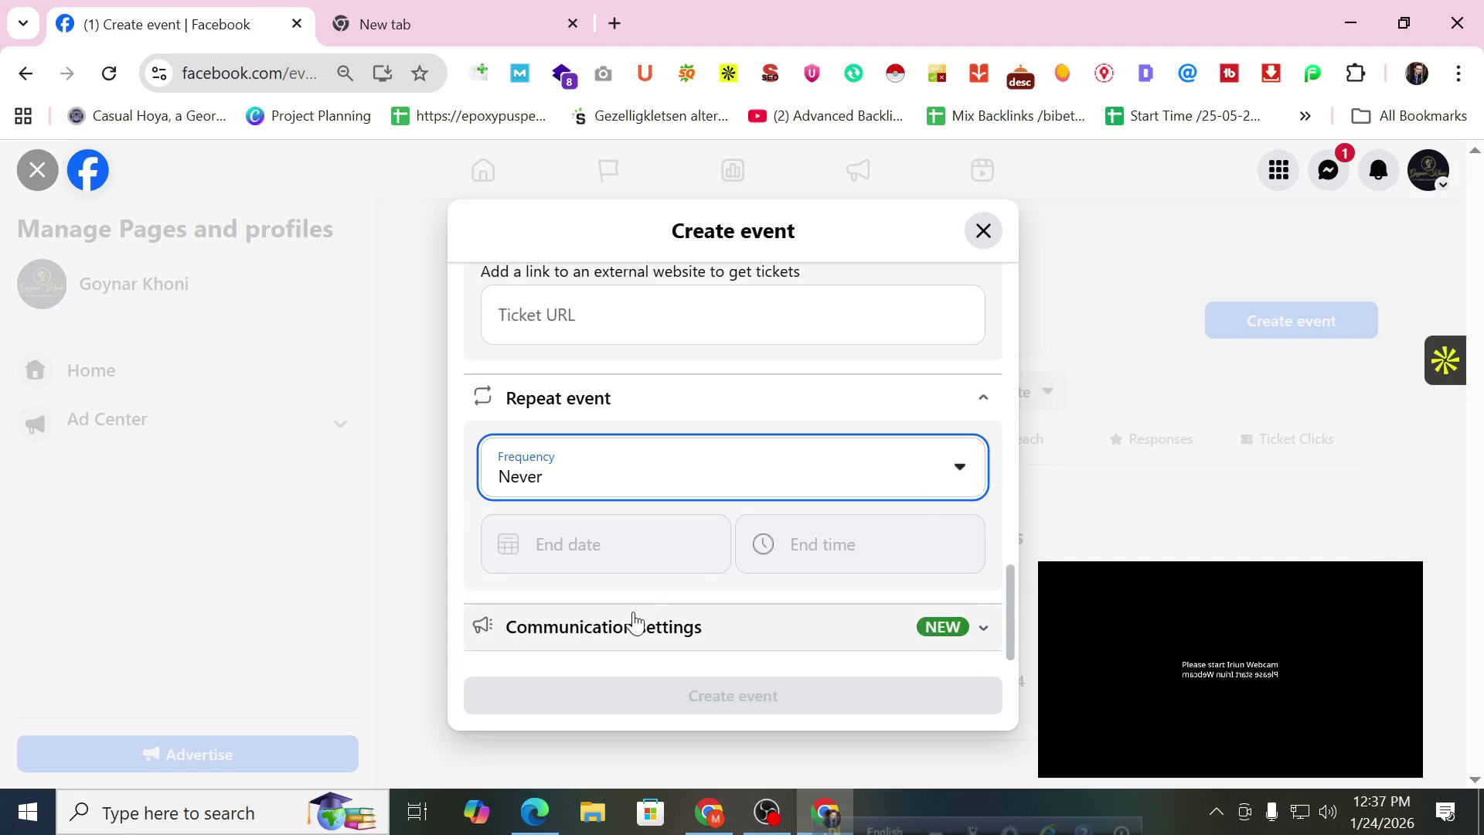
scroll(717, 504, "up", 5)
scroll(719, 502, "down", 4)
scroll(718, 502, "down", 5)
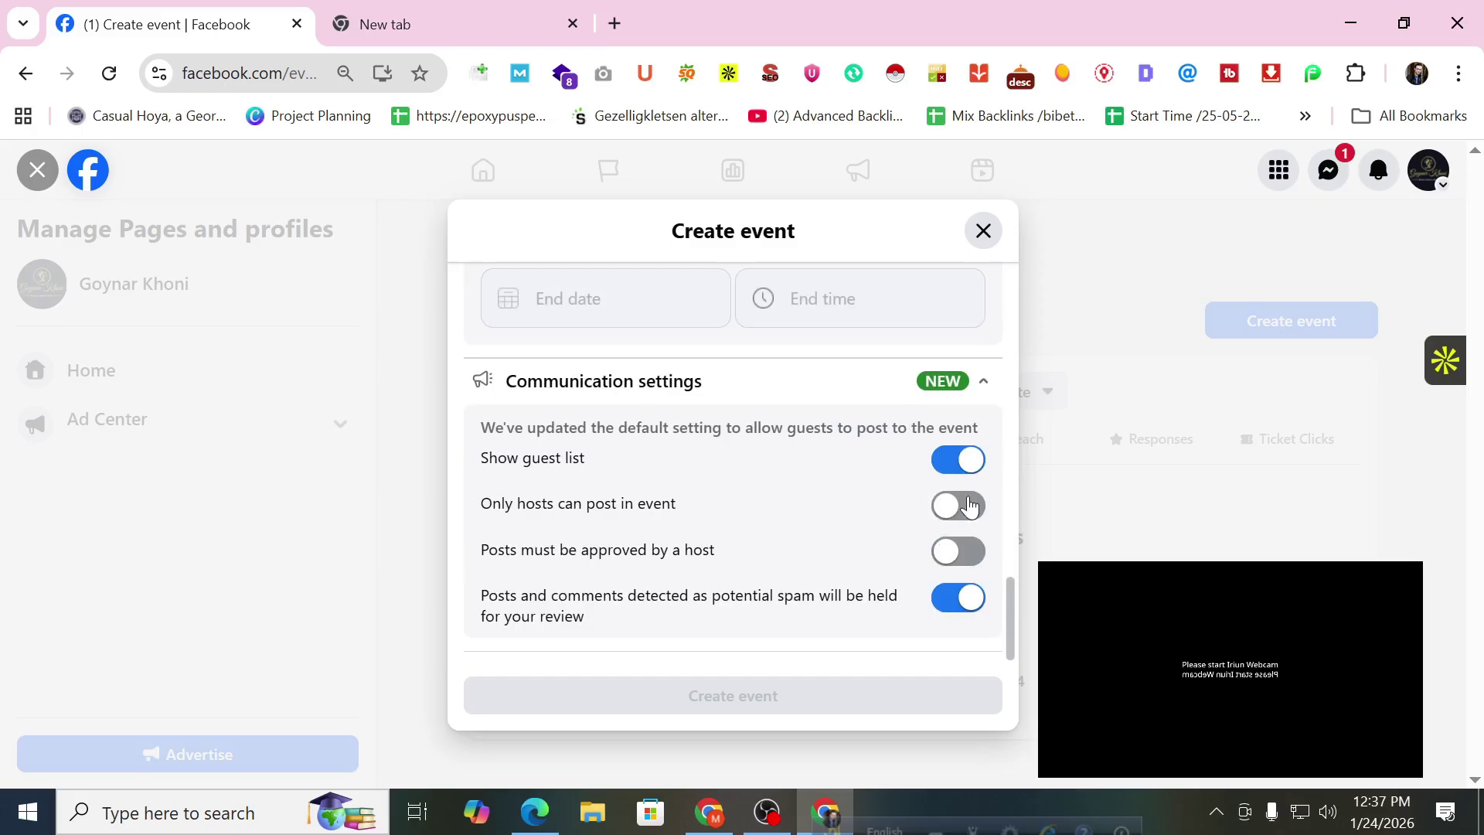
scroll(927, 549, "up", 8)
scroll(932, 541, "up", 6)
scroll(938, 514, "down", 4)
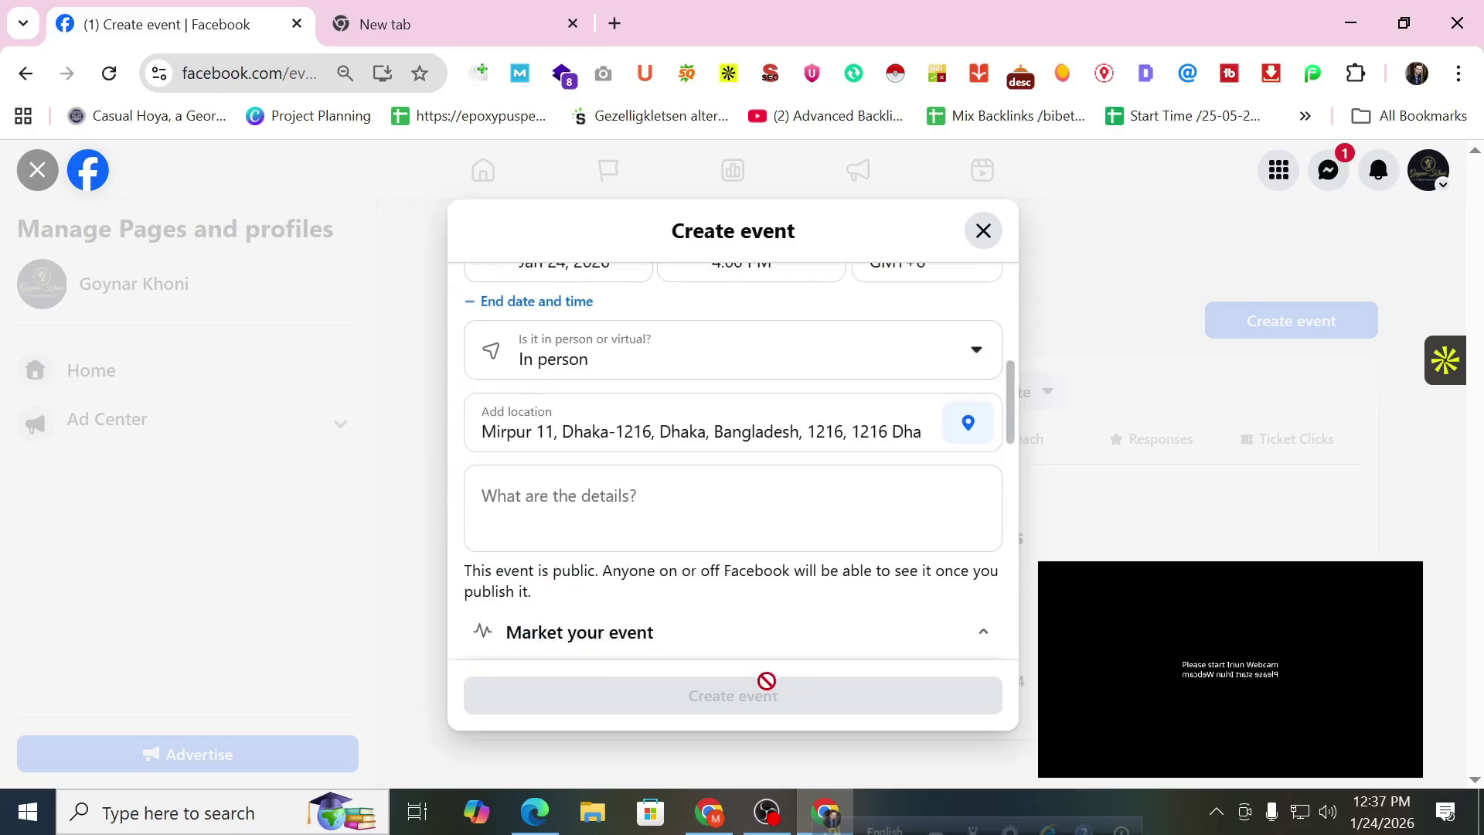
Discard the event draft and switch to the Goynar Khoni page.
left_click(980, 227)
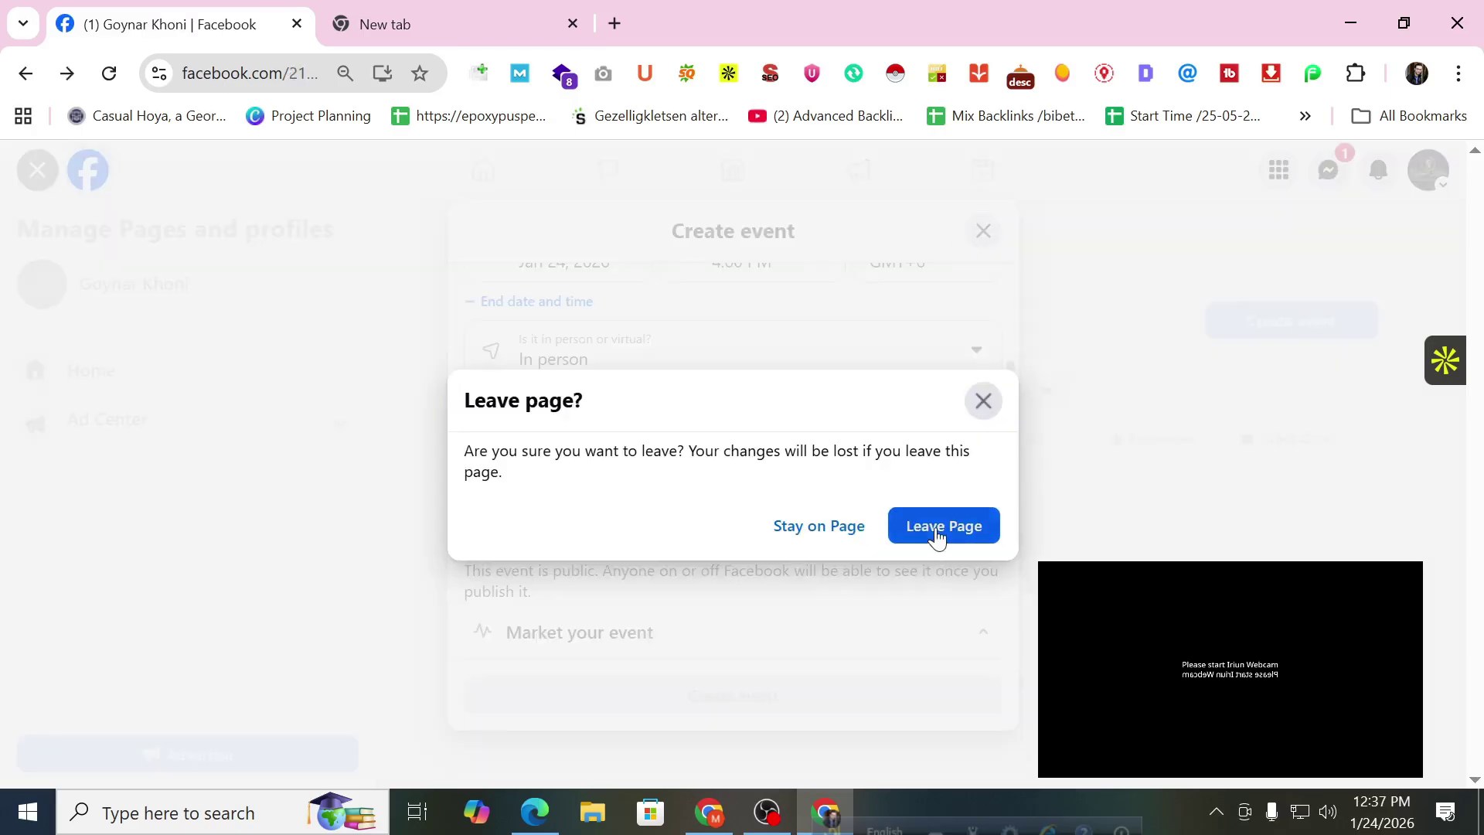
left_click(937, 528)
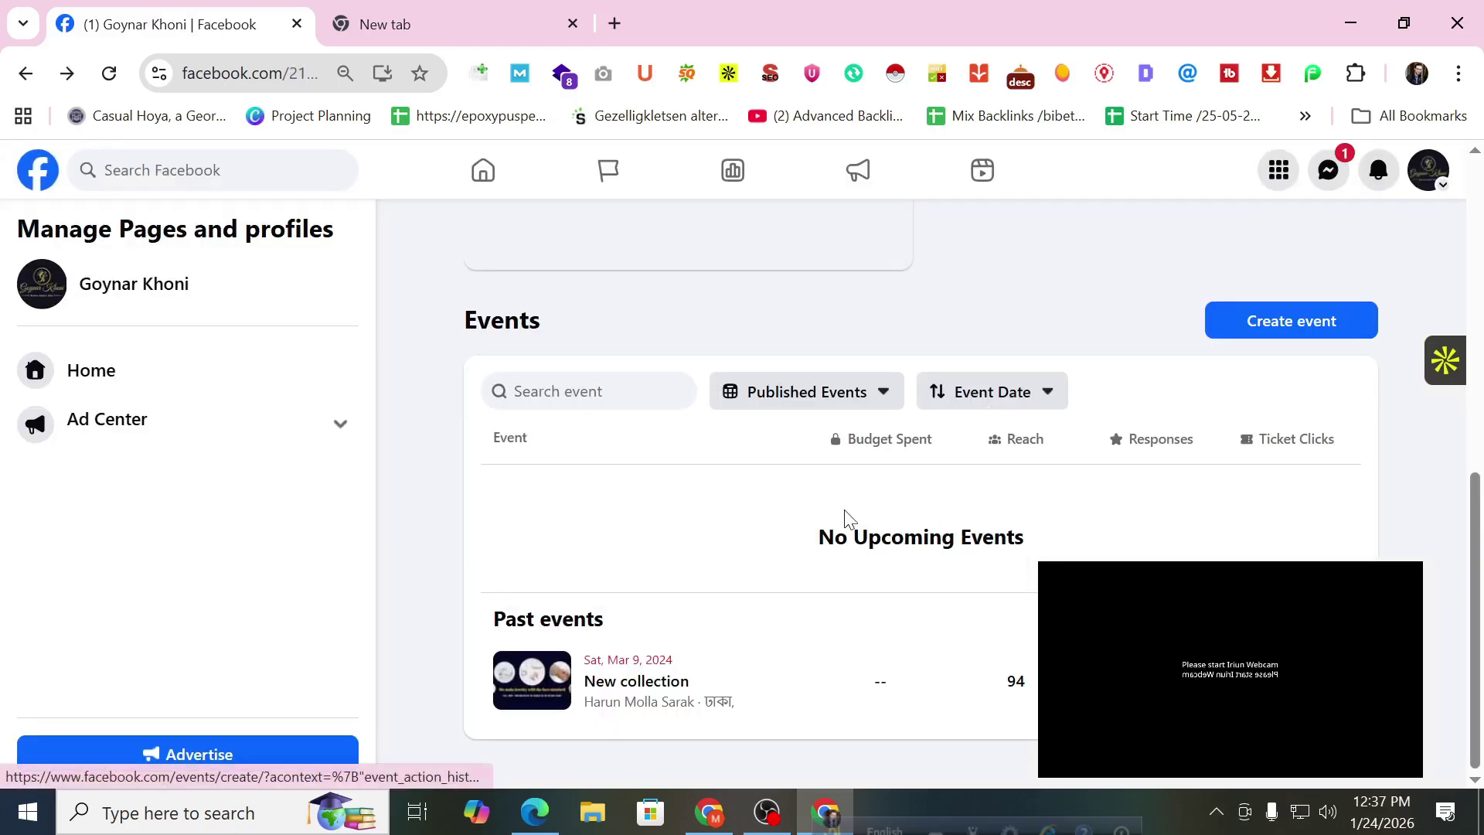
left_click(1421, 184)
left_click(1263, 233)
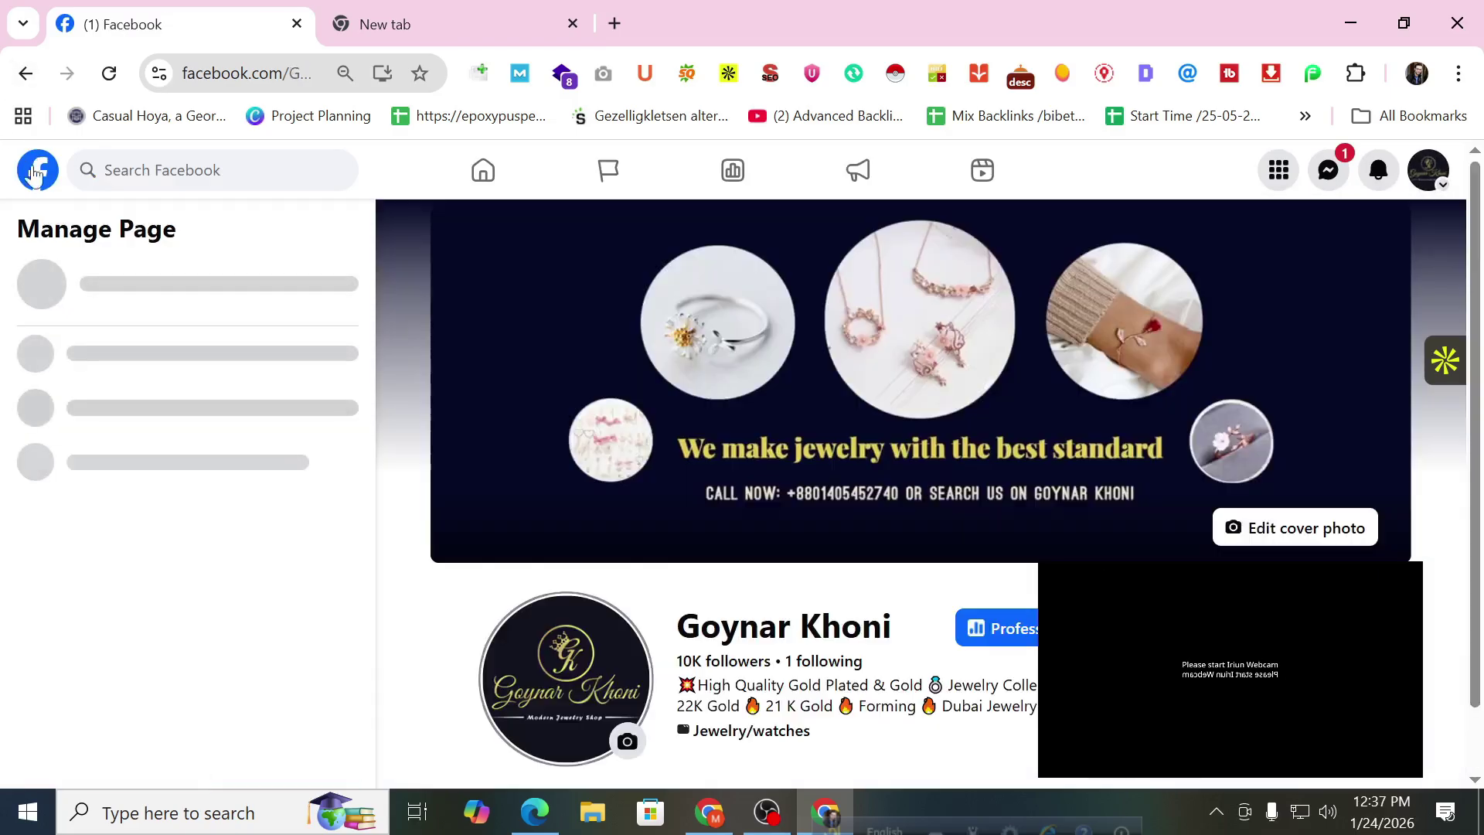
From the home feed, expand the sidebar shortcuts and open Events.
left_click(37, 170)
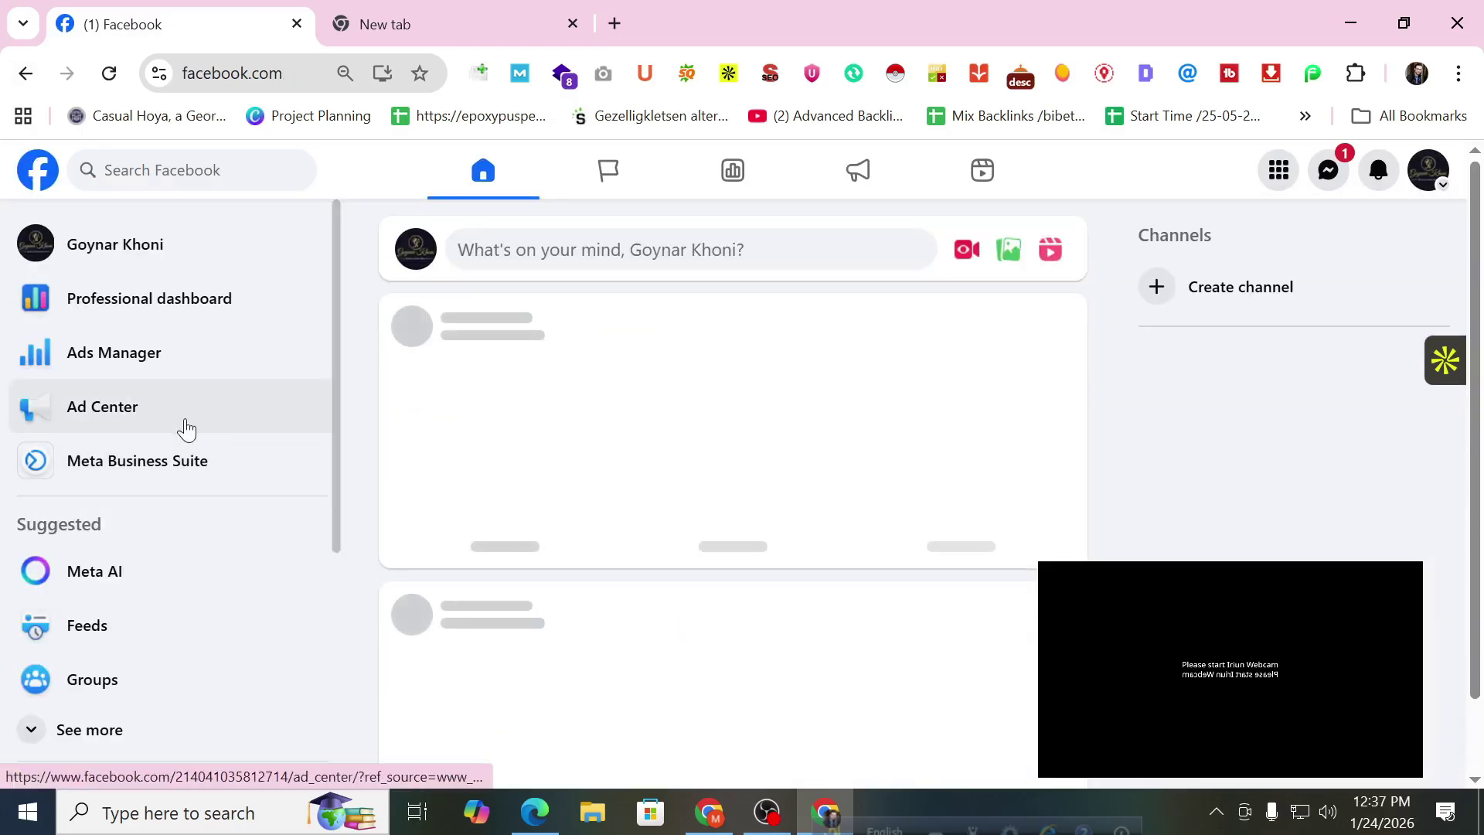
scroll(178, 464, "down", 1)
left_click(103, 626)
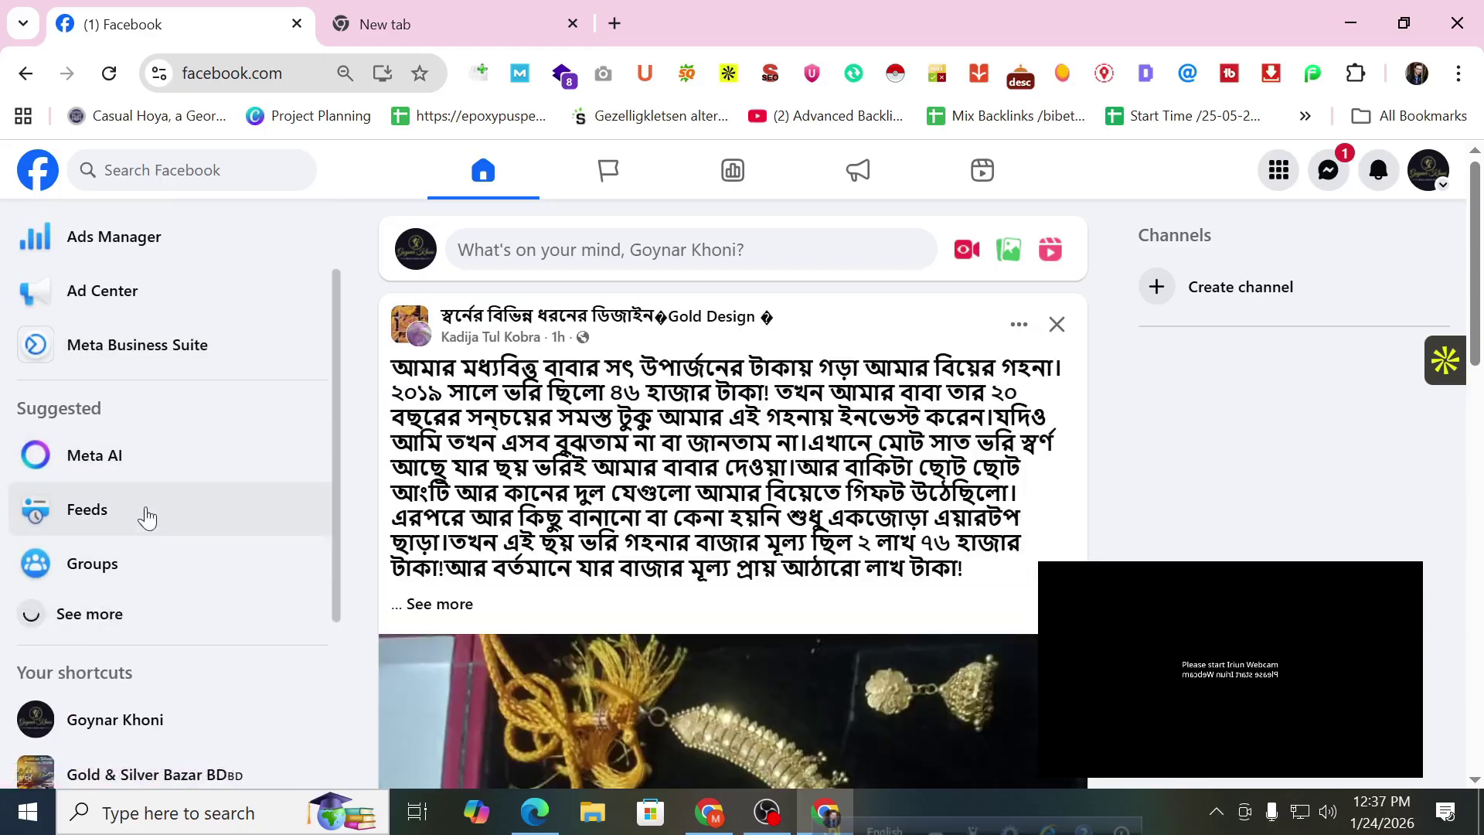
scroll(146, 480, "down", 1)
left_click(102, 570)
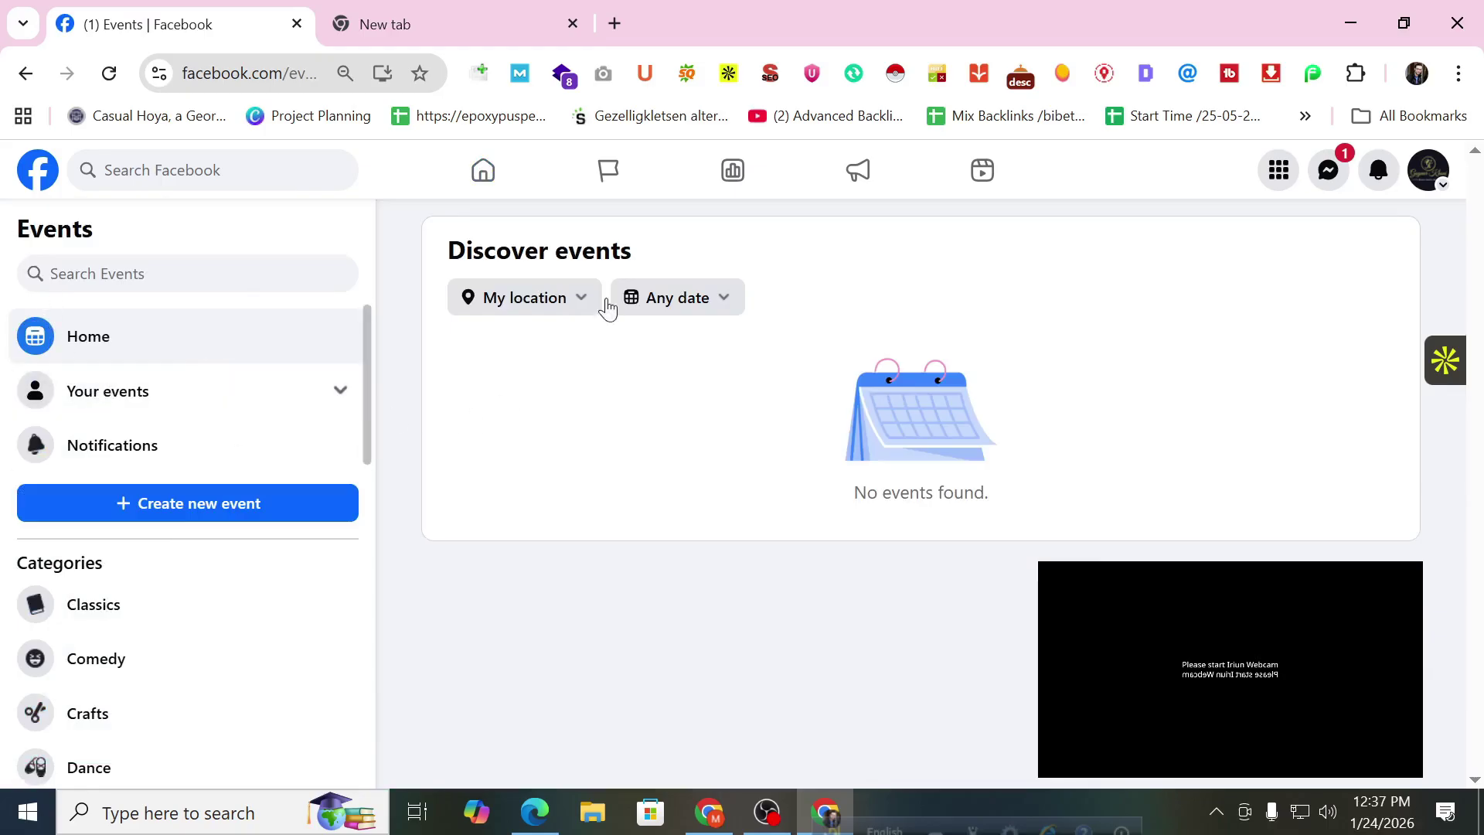
Switch to the personal profile and bring forward the Cosvelle dashboard window.
left_click(1429, 170)
left_click(1172, 334)
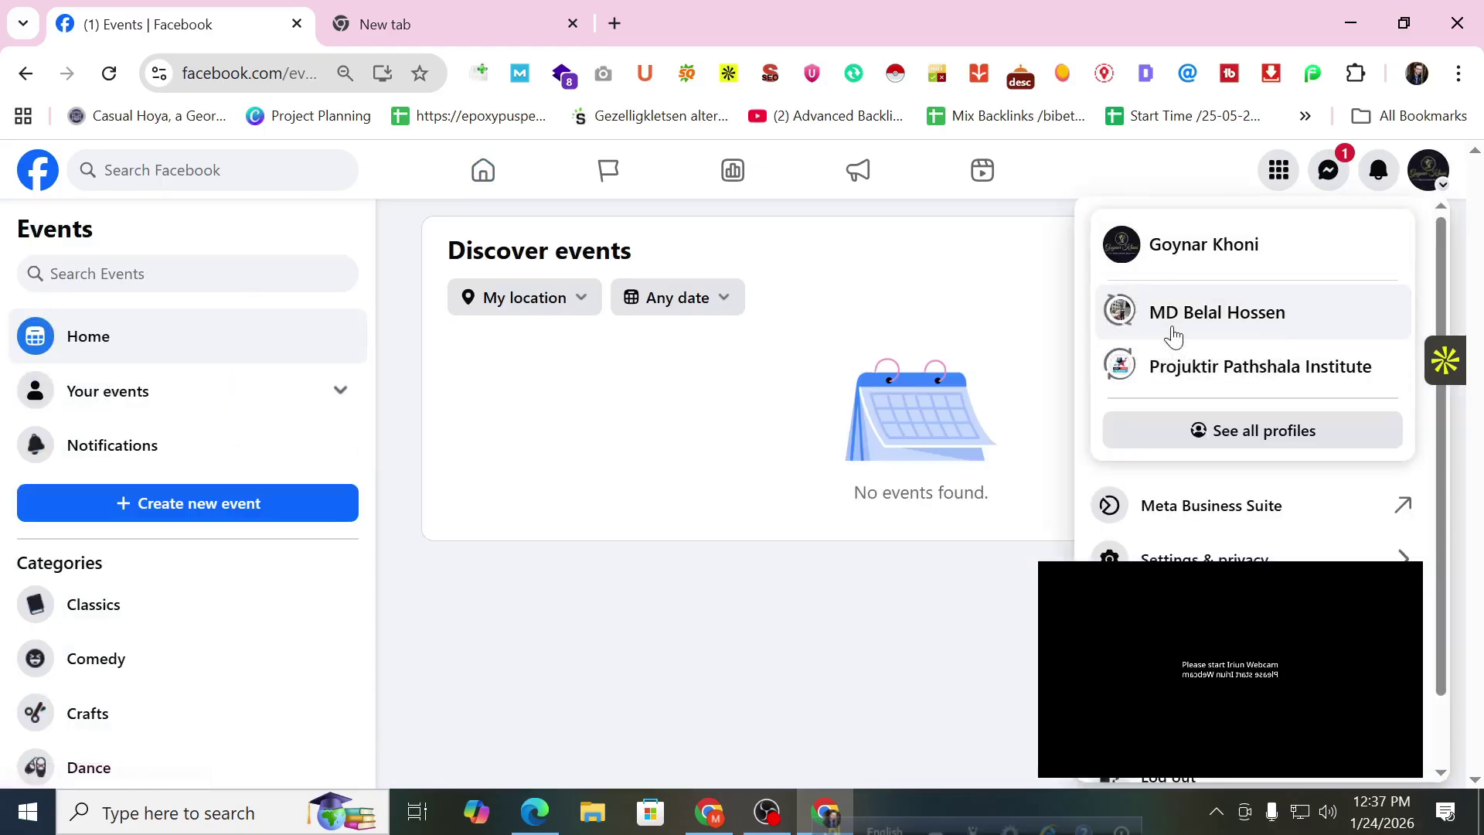
left_click(535, 810)
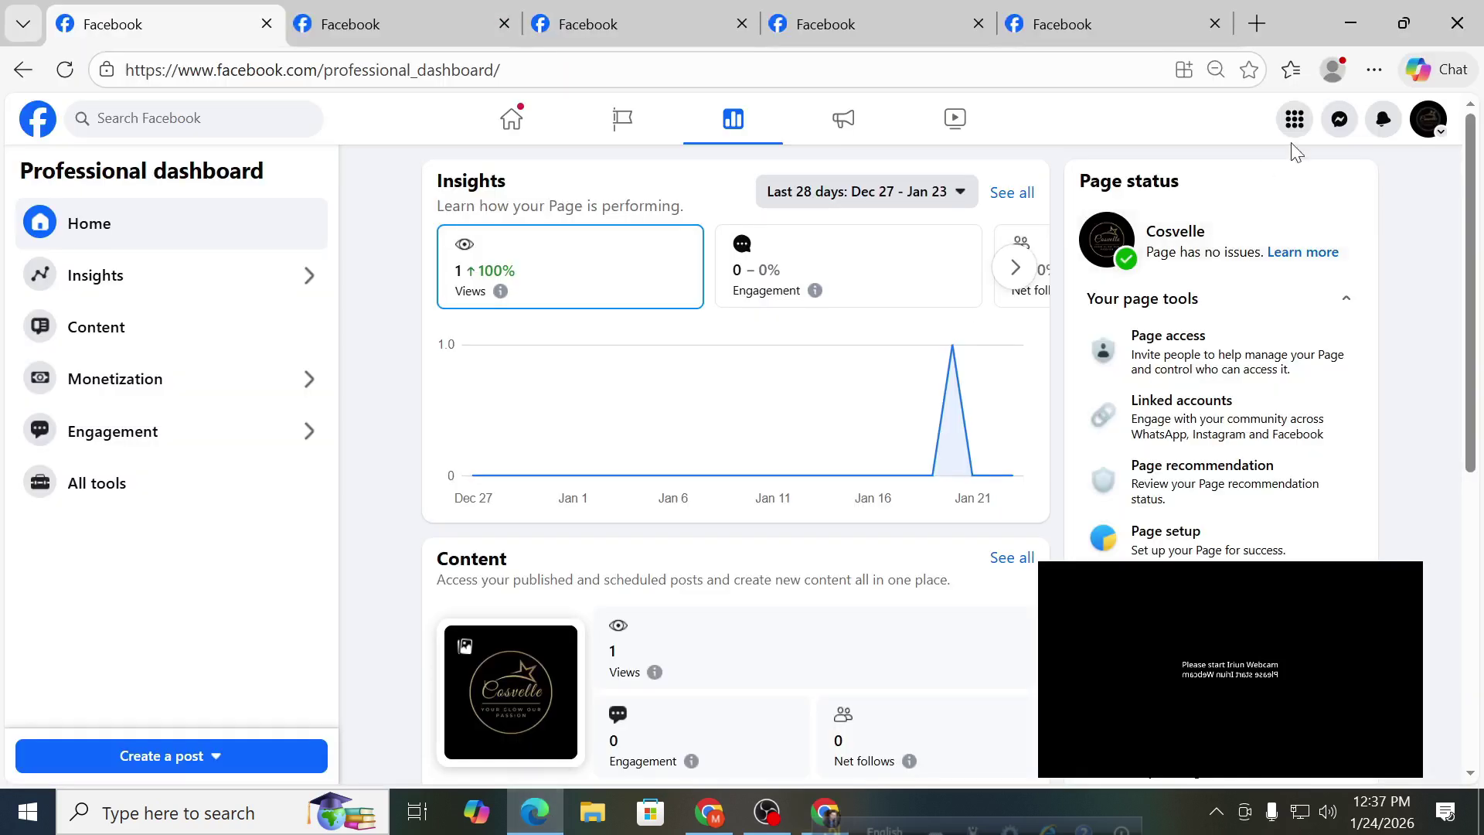
Switch from Cosvelle to the personal profile, then open Events from the home feed sidebar.
left_click(1428, 120)
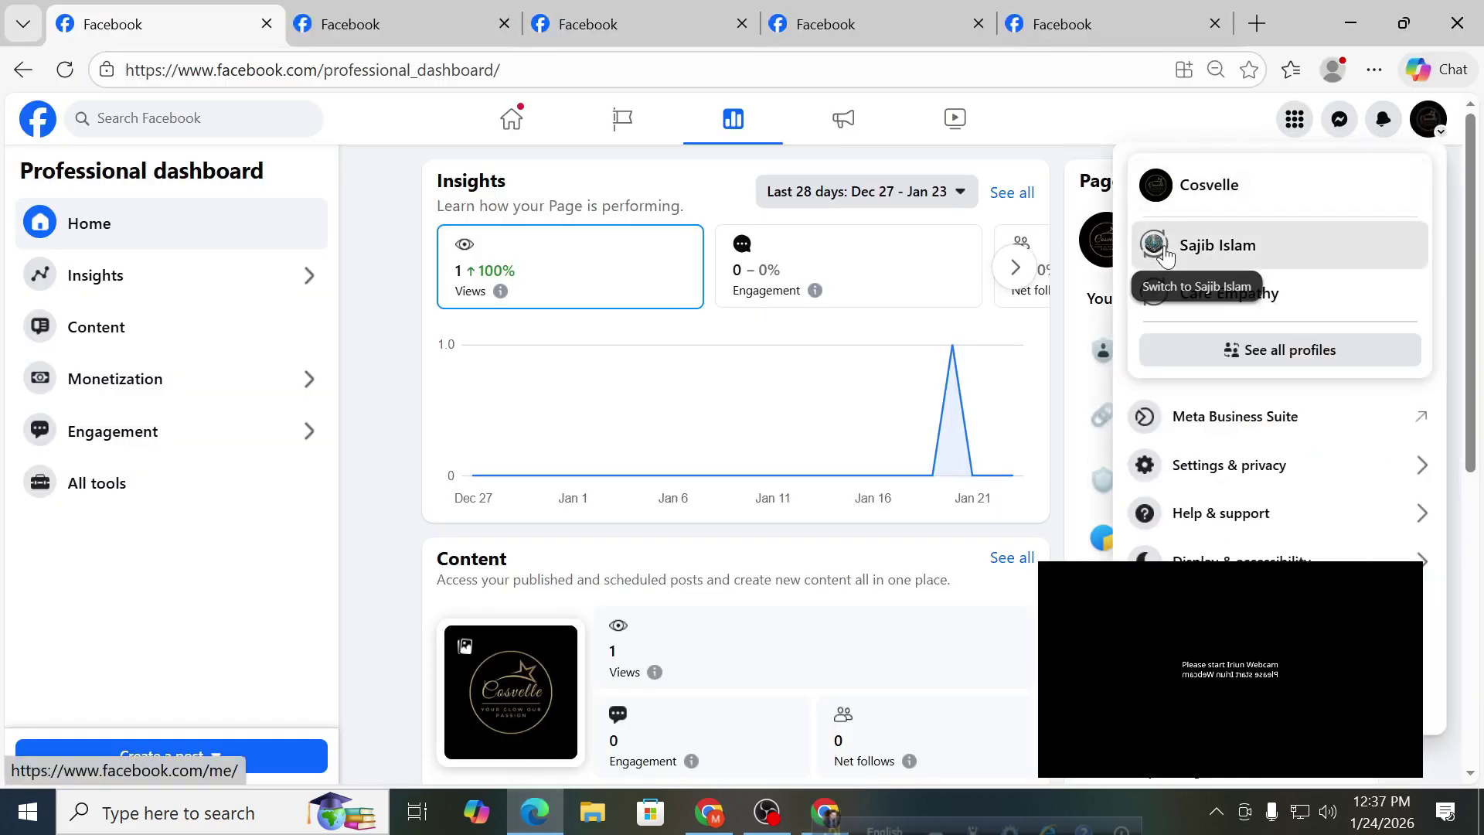
left_click(1164, 250)
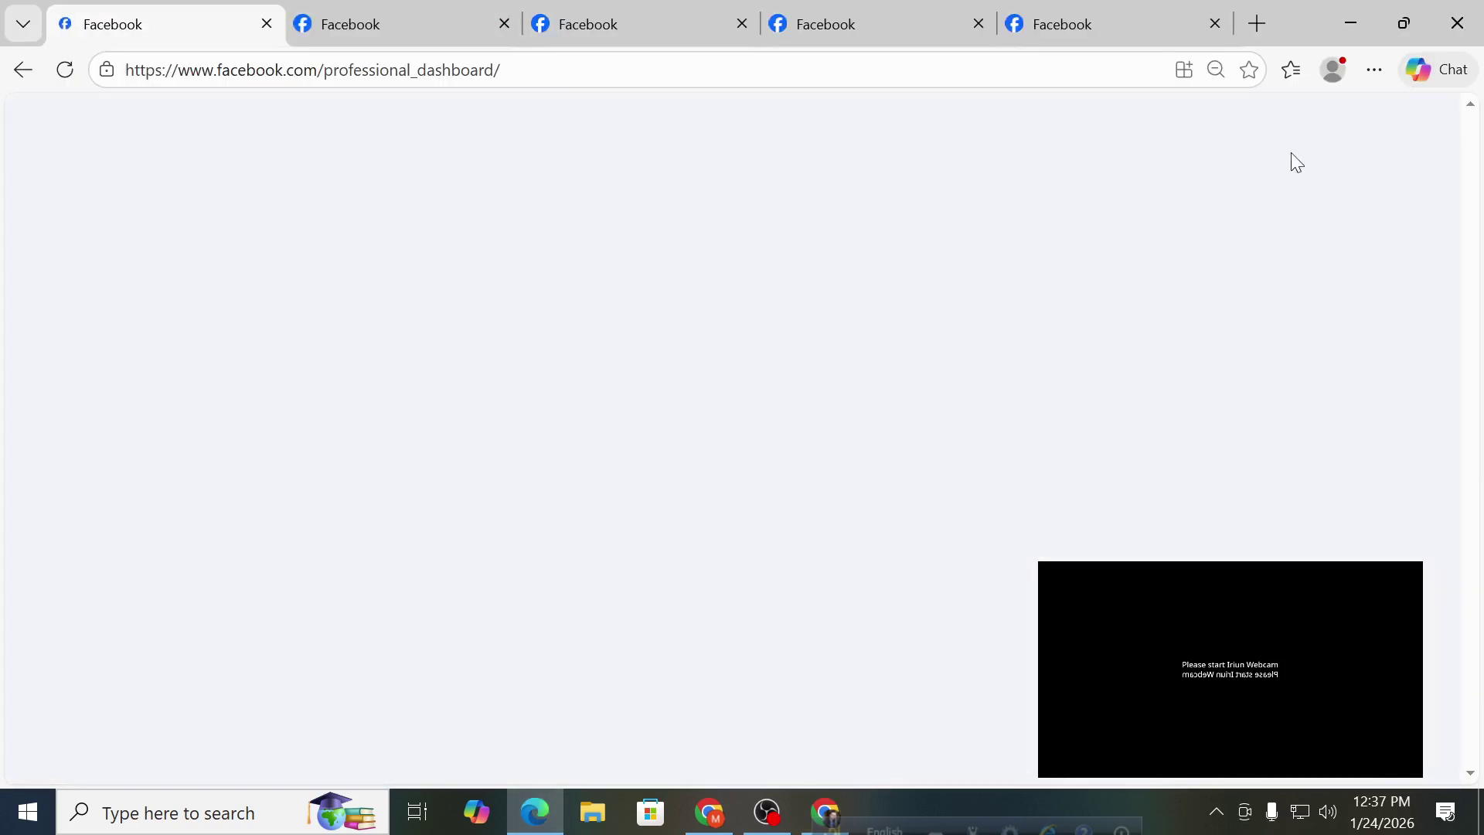
left_click(45, 129)
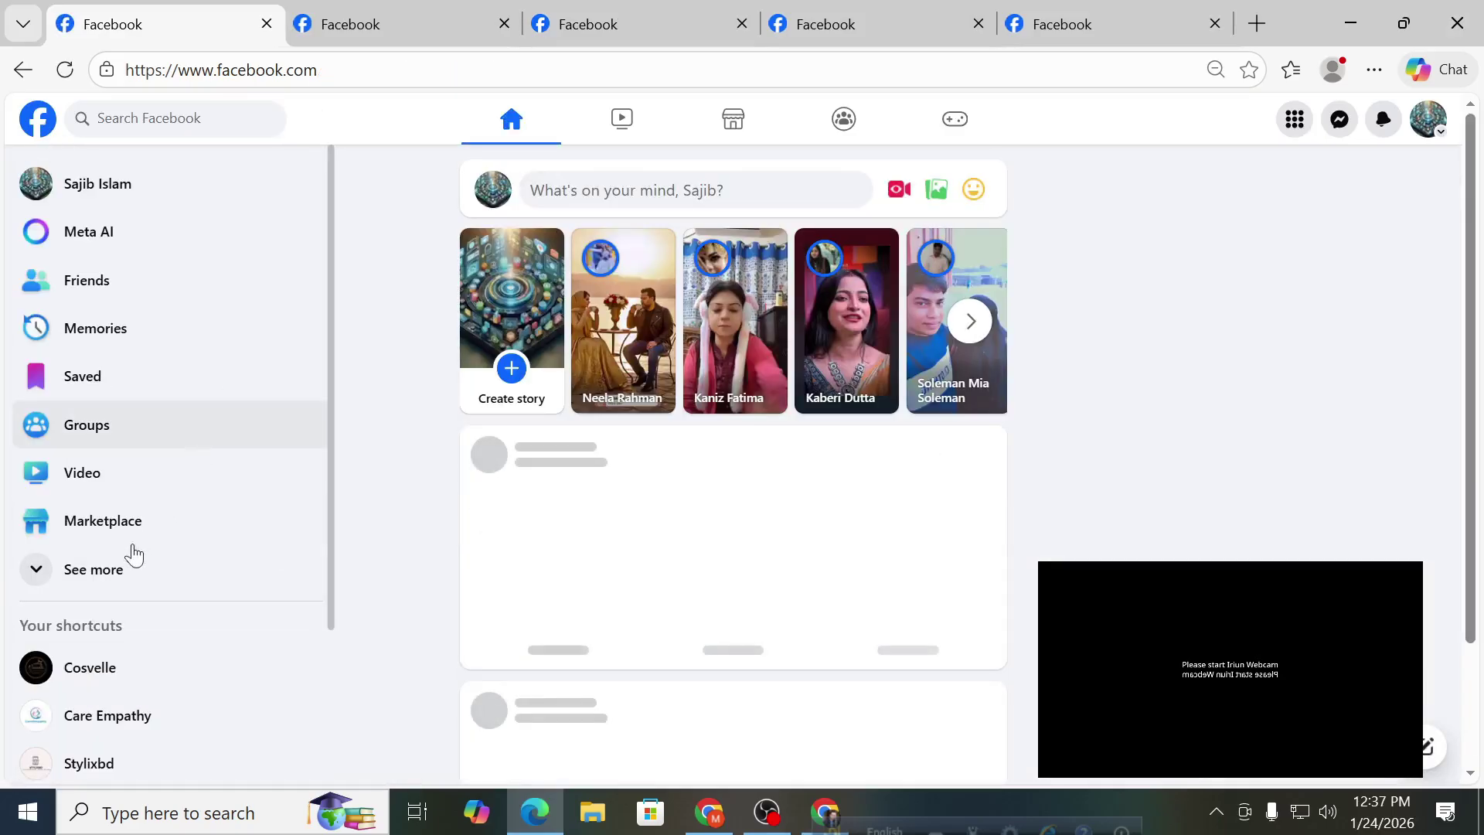
scroll(183, 470, "down", 1)
scroll(182, 470, "down", 3)
left_click(147, 463)
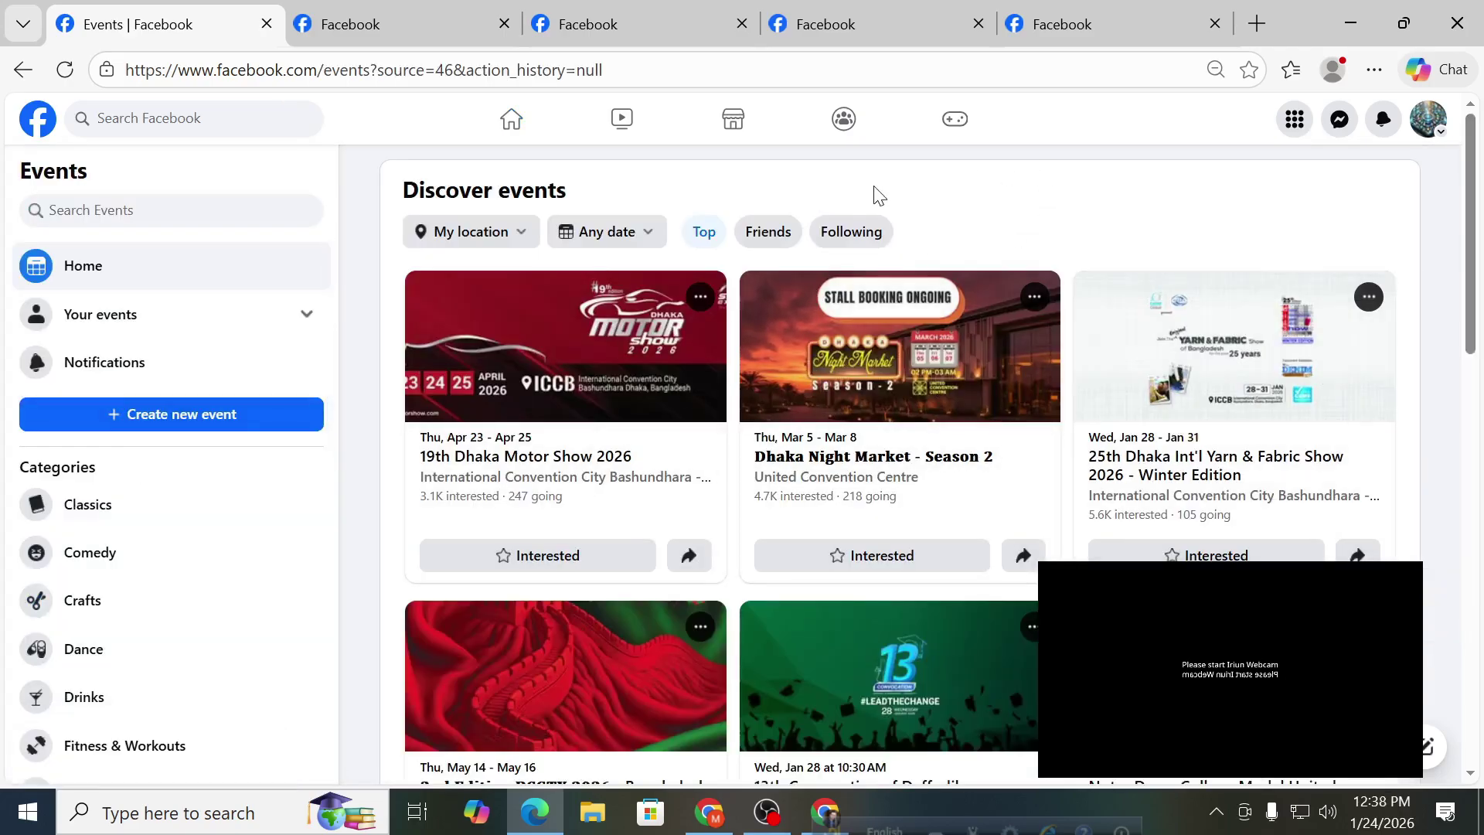
scroll(920, 325, "down", 1)
scroll(941, 352, "up", 1)
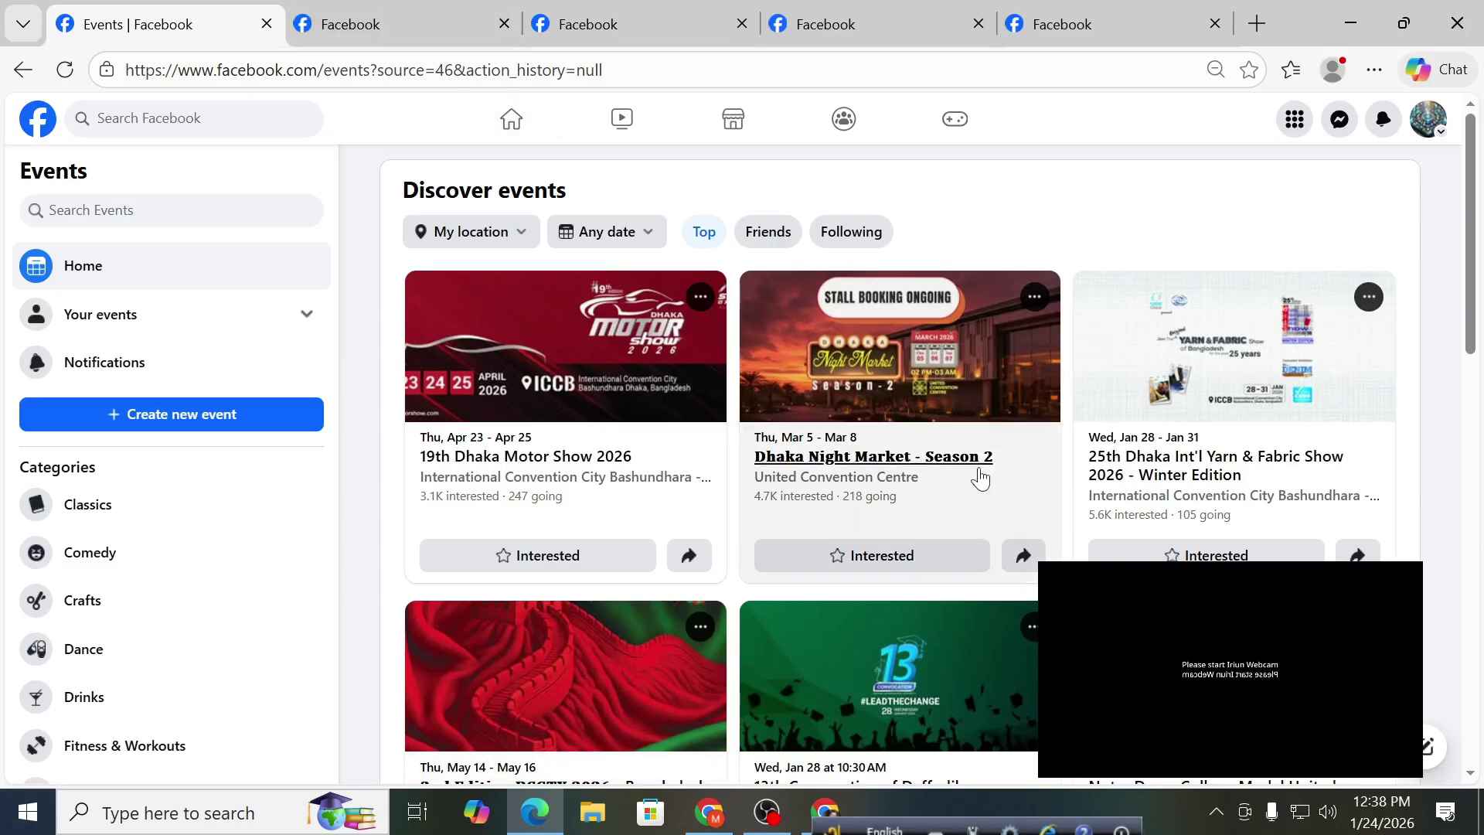
scroll(741, 411, "down", 5)
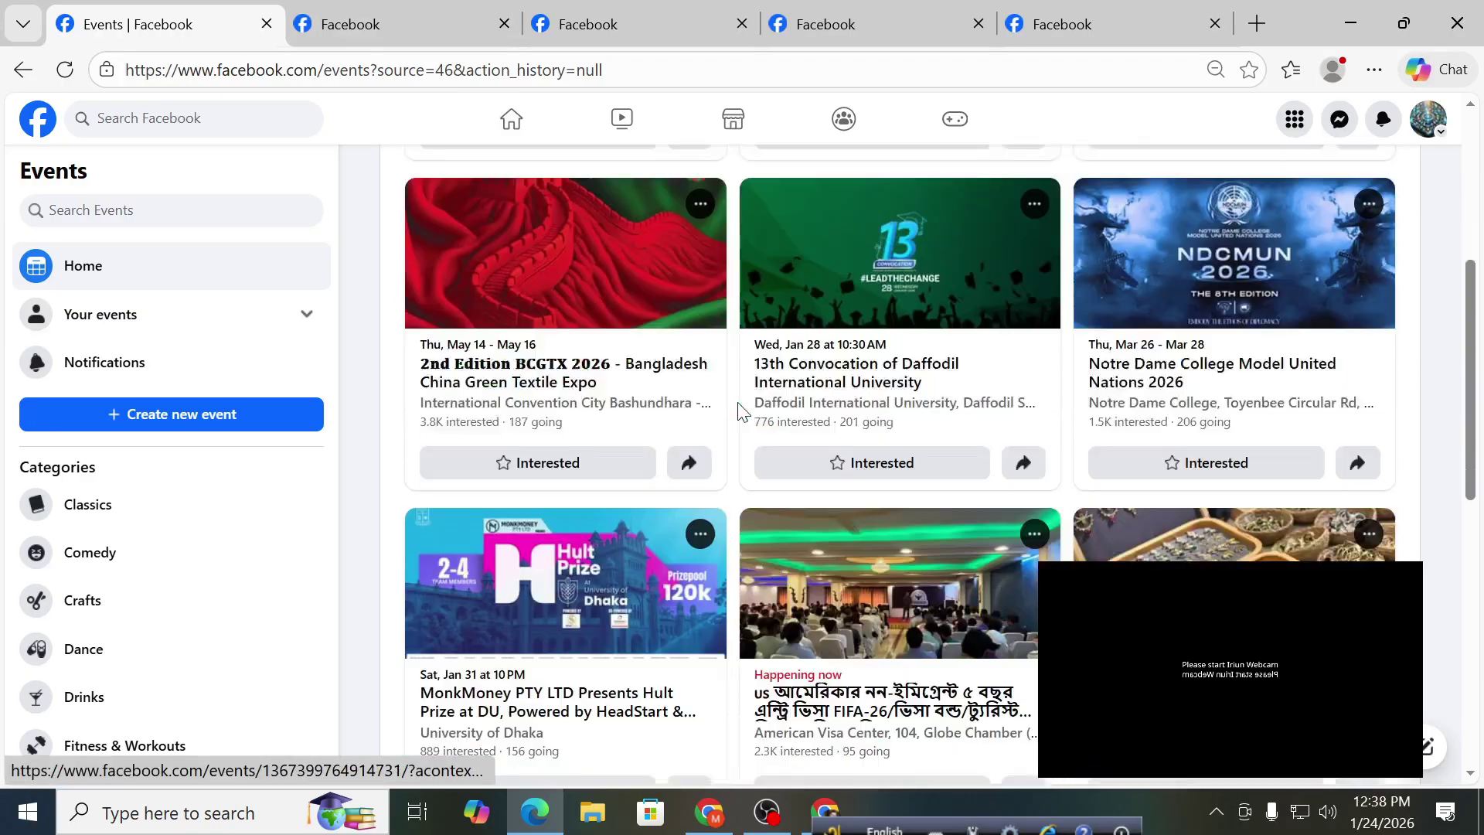
scroll(740, 411, "down", 3)
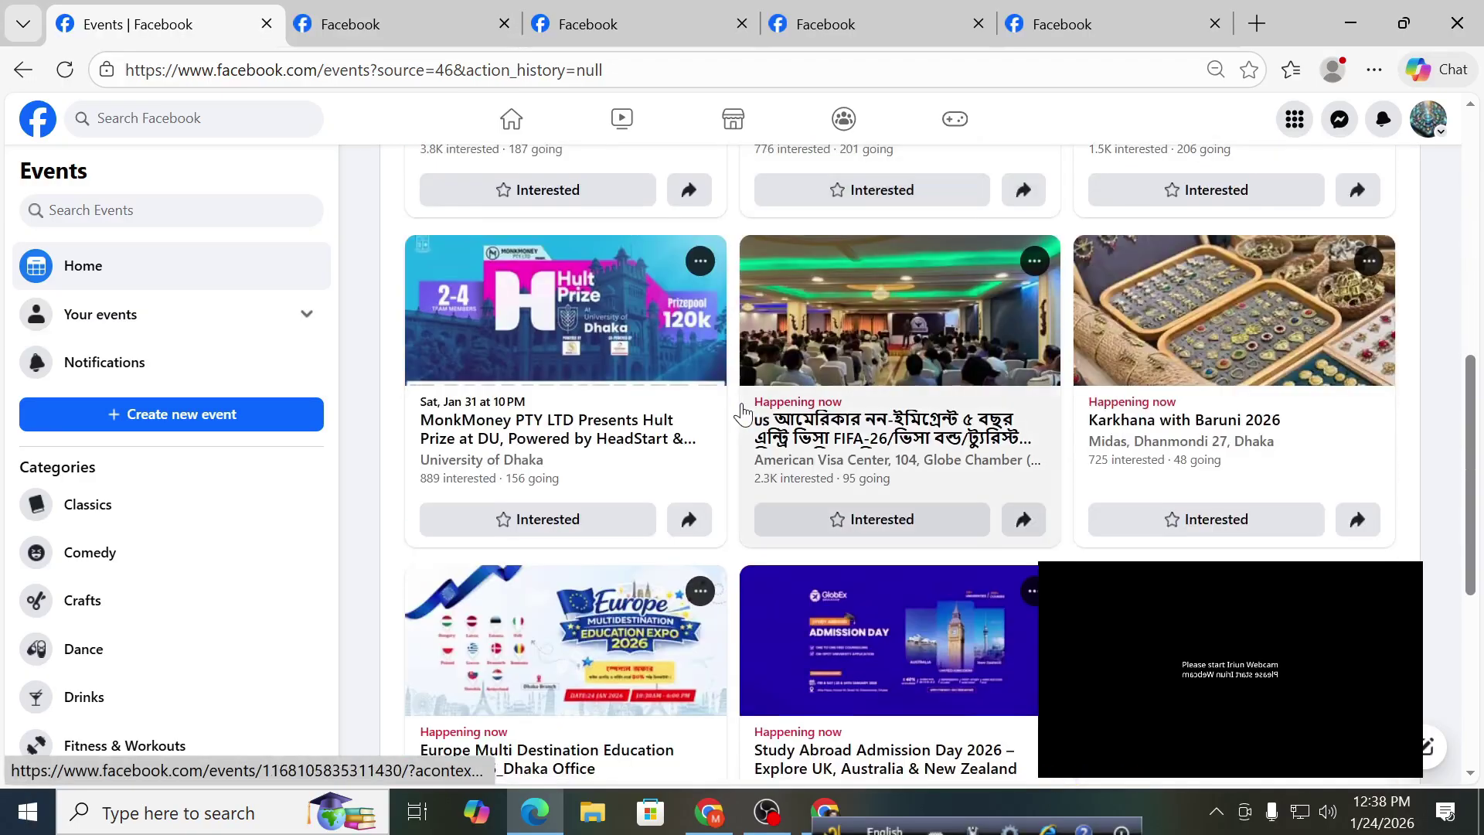
scroll(742, 414, "down", 5)
scroll(742, 414, "down", 10)
scroll(731, 432, "up", 10)
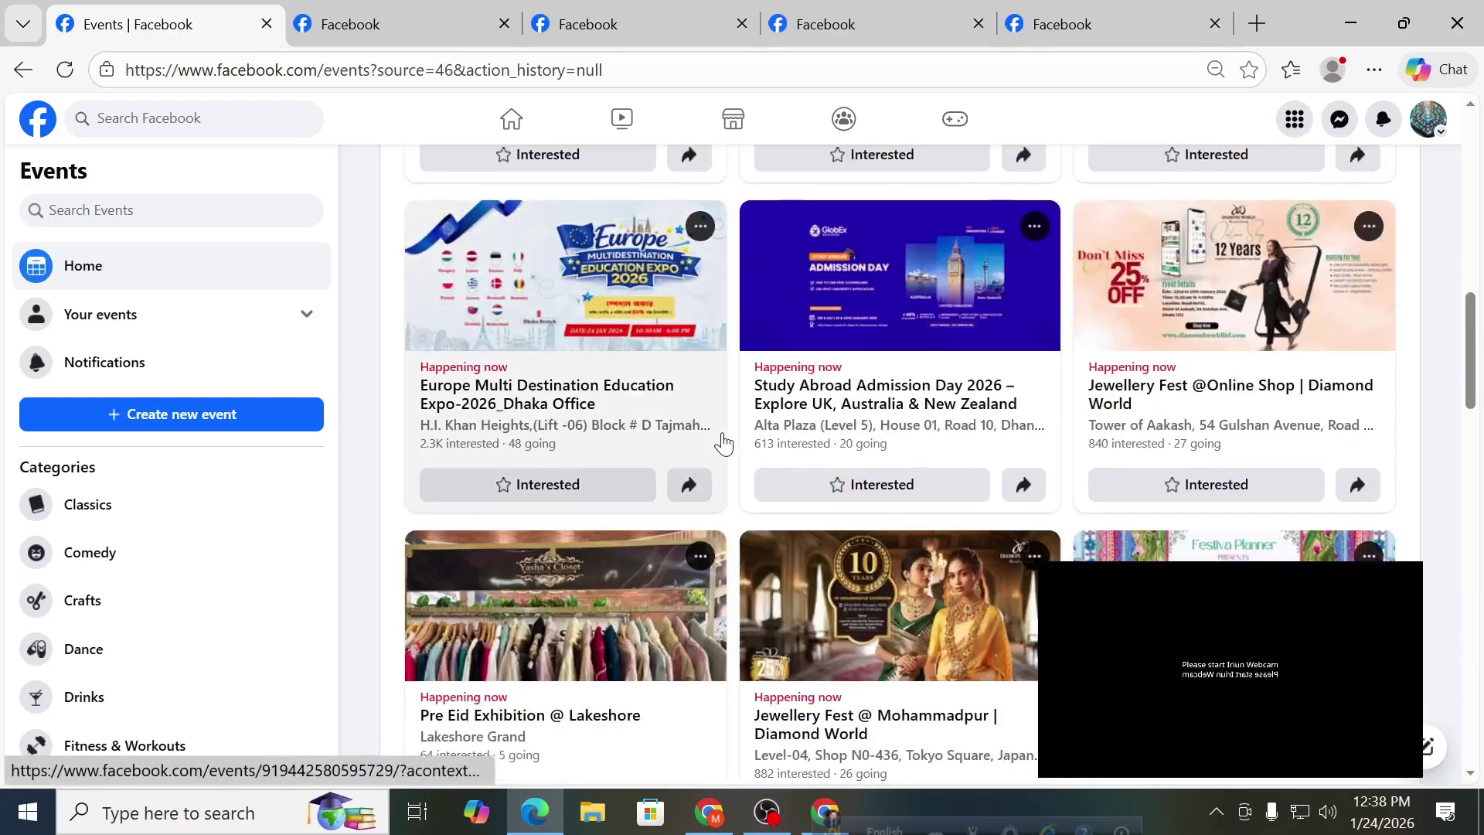
scroll(723, 443, "up", 5)
scroll(721, 444, "down", 8)
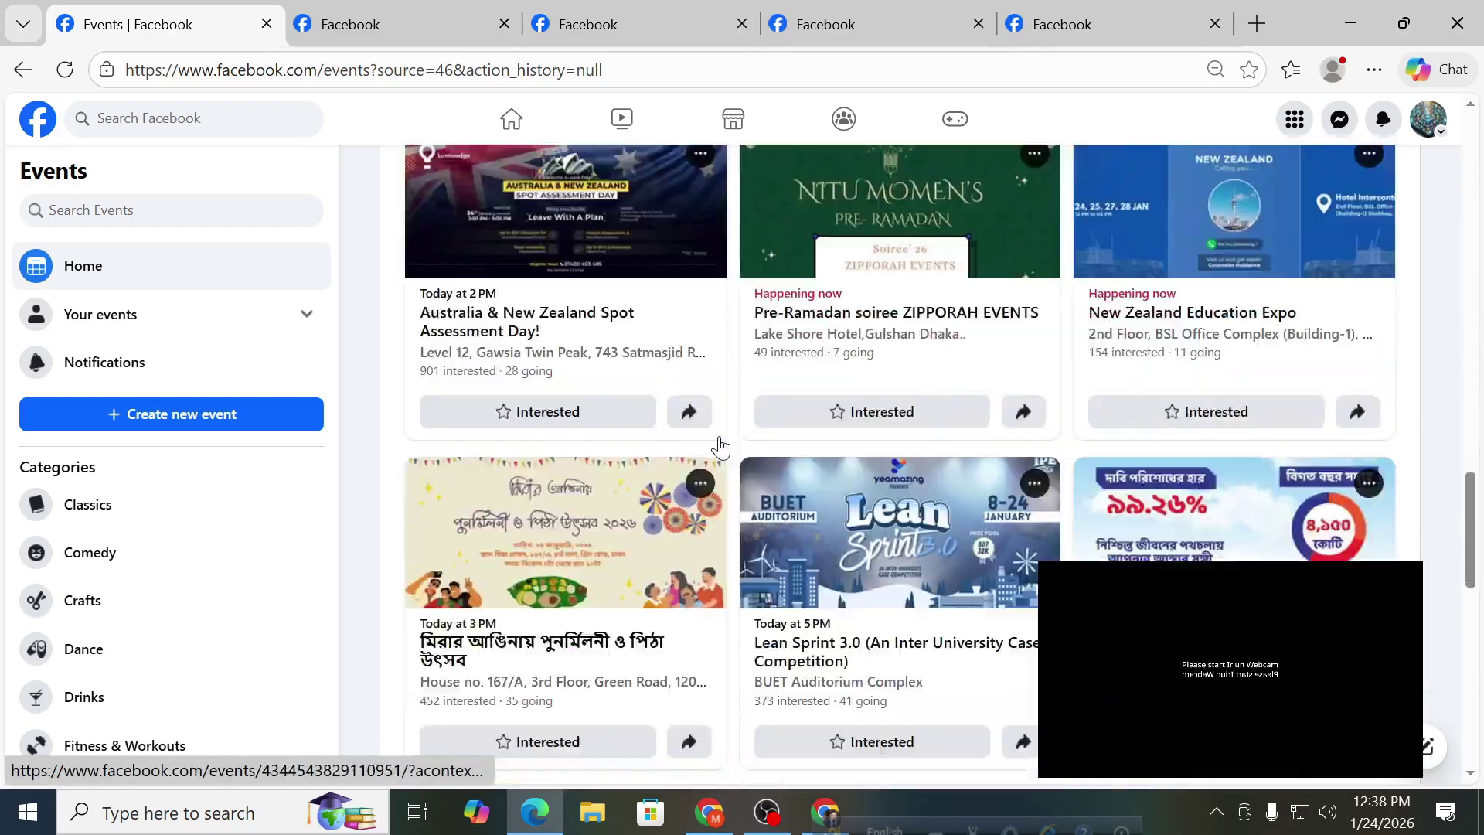
scroll(720, 446, "down", 1)
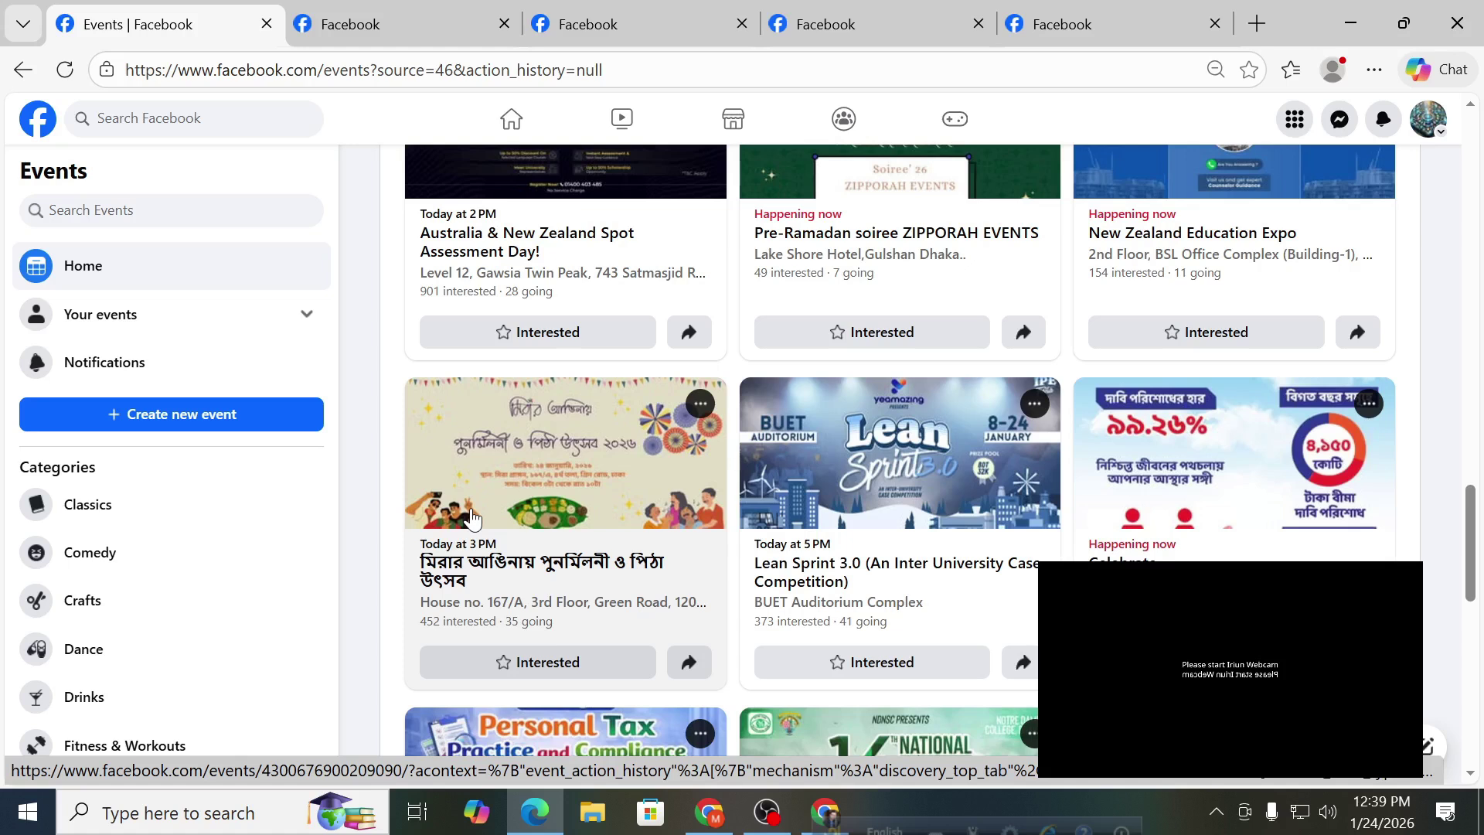
scroll(847, 471, "down", 4)
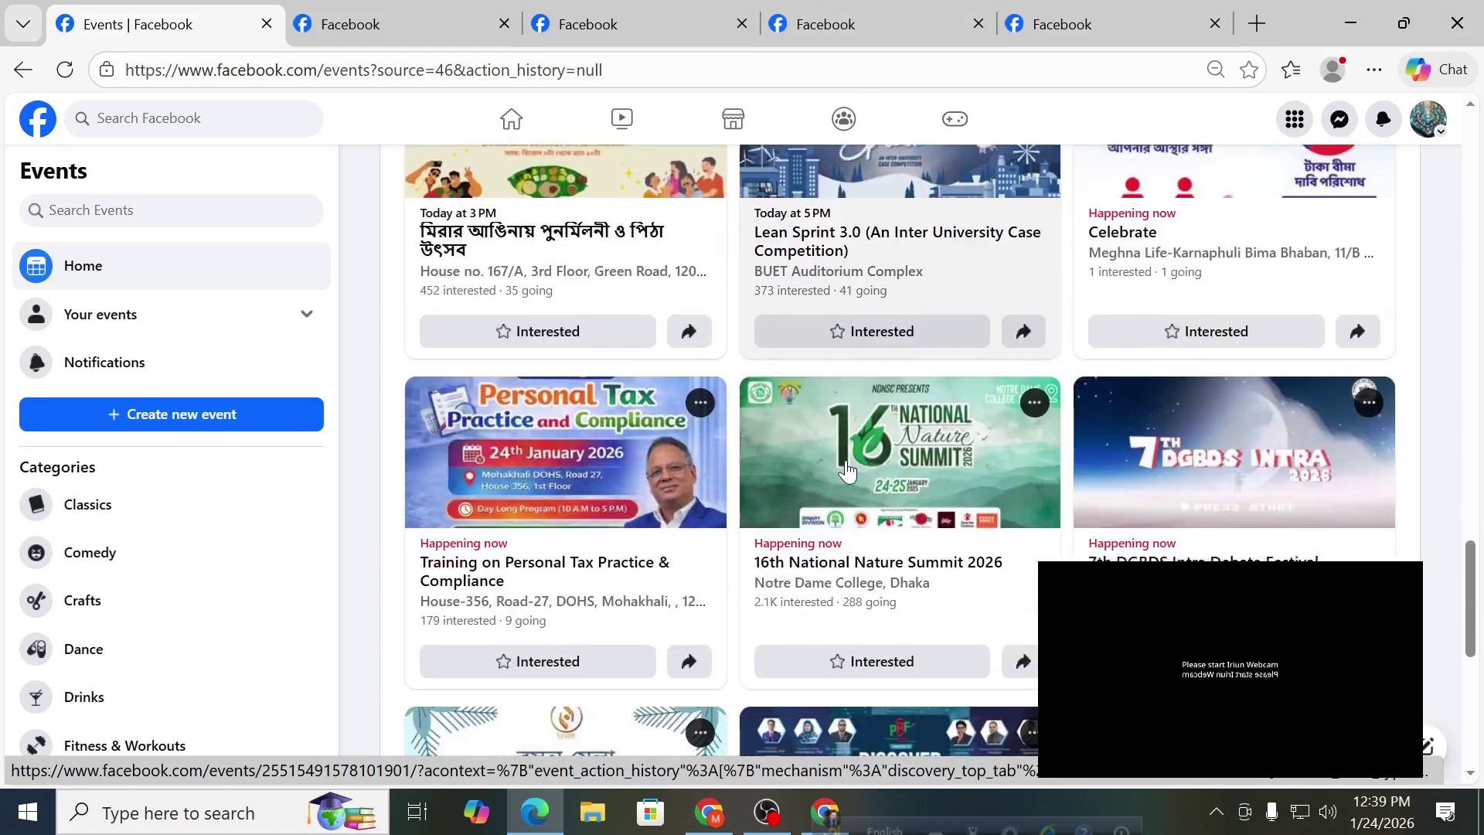
scroll(847, 470, "up", 3)
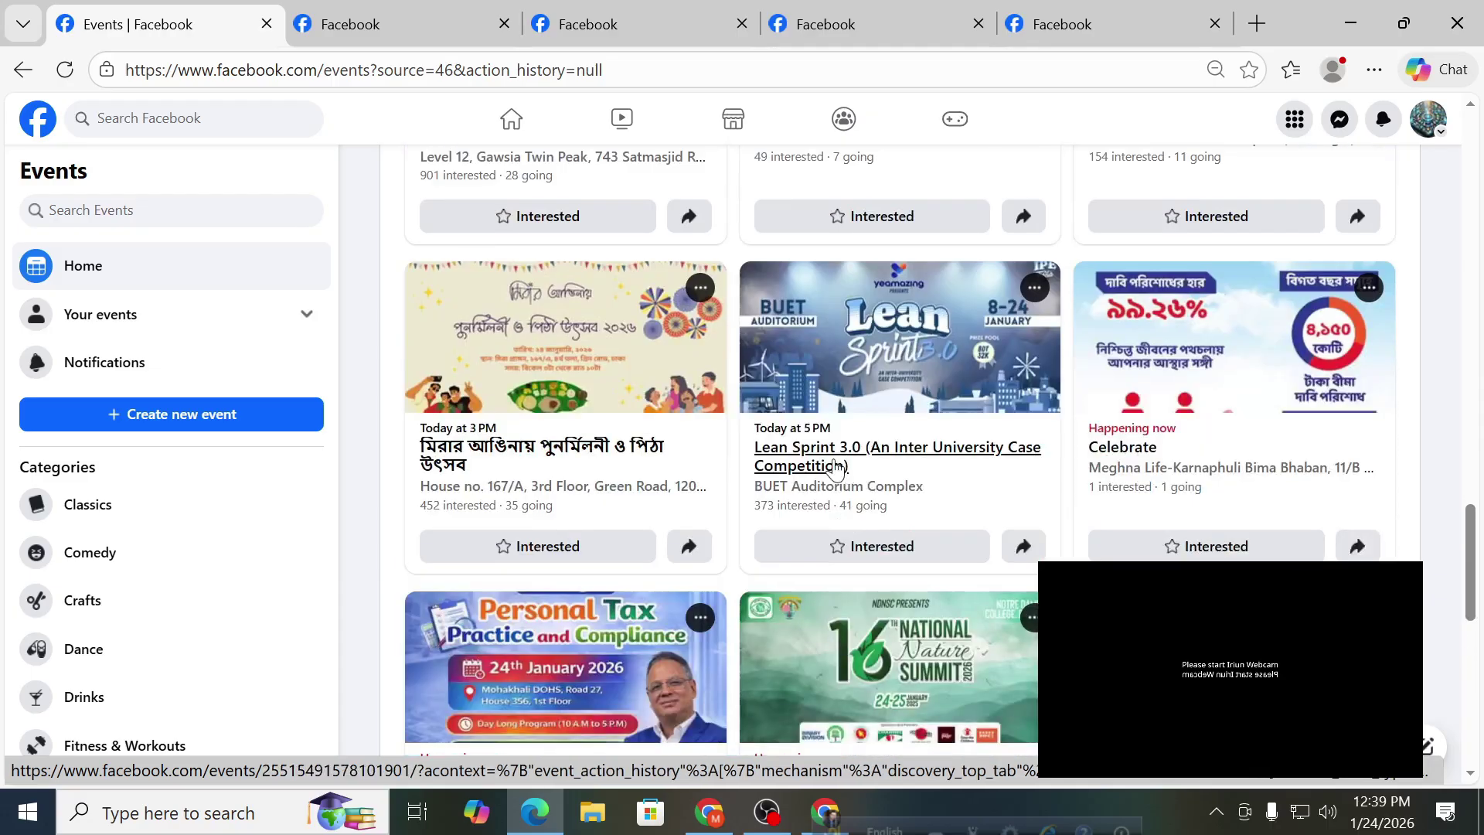
Open the personal profile page from the avatar menu, then check the settings and dashboard tabs.
left_click(1428, 128)
left_click(1331, 186)
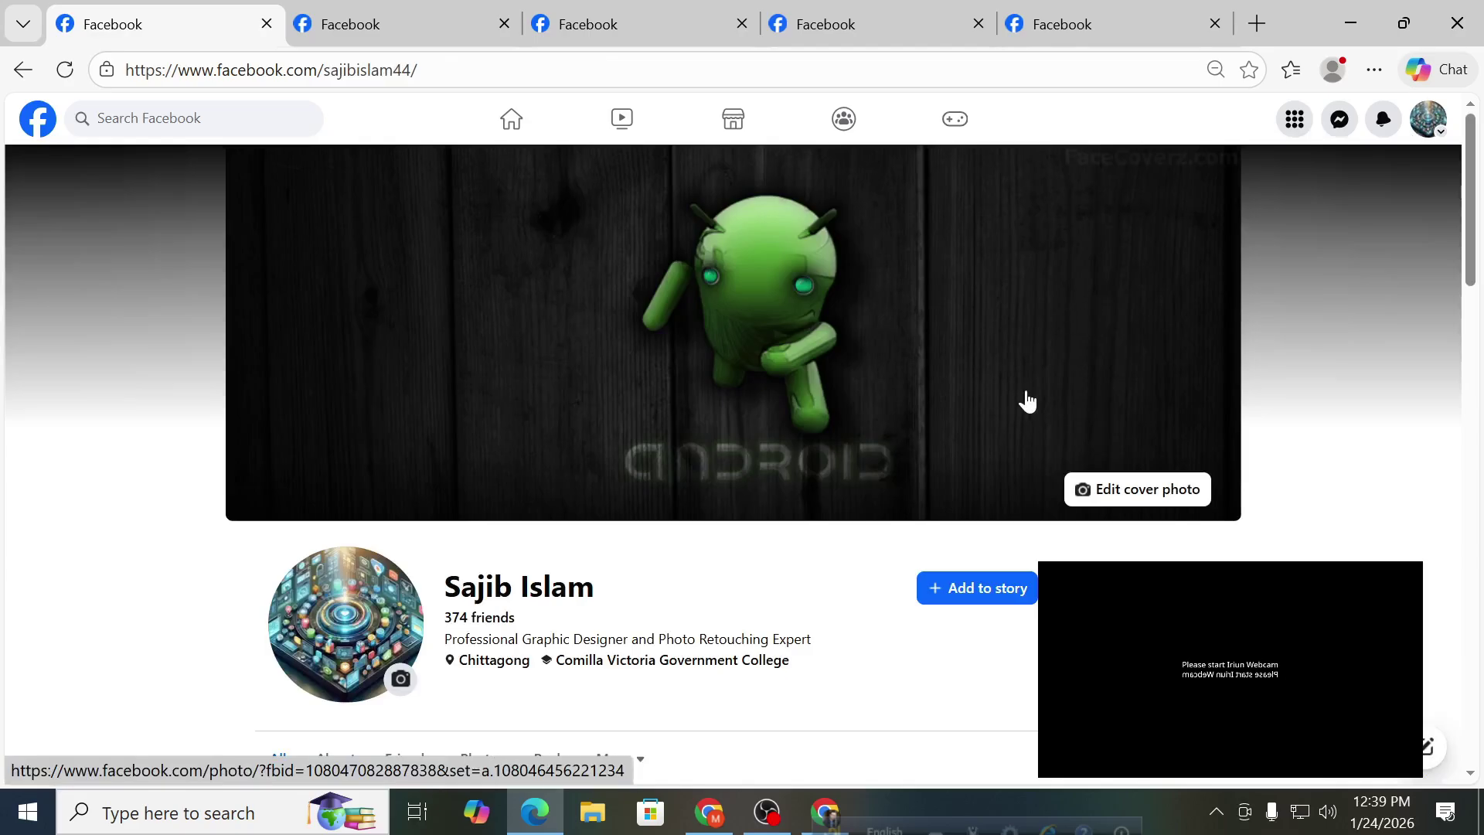
left_click(812, 22)
left_click(707, 24)
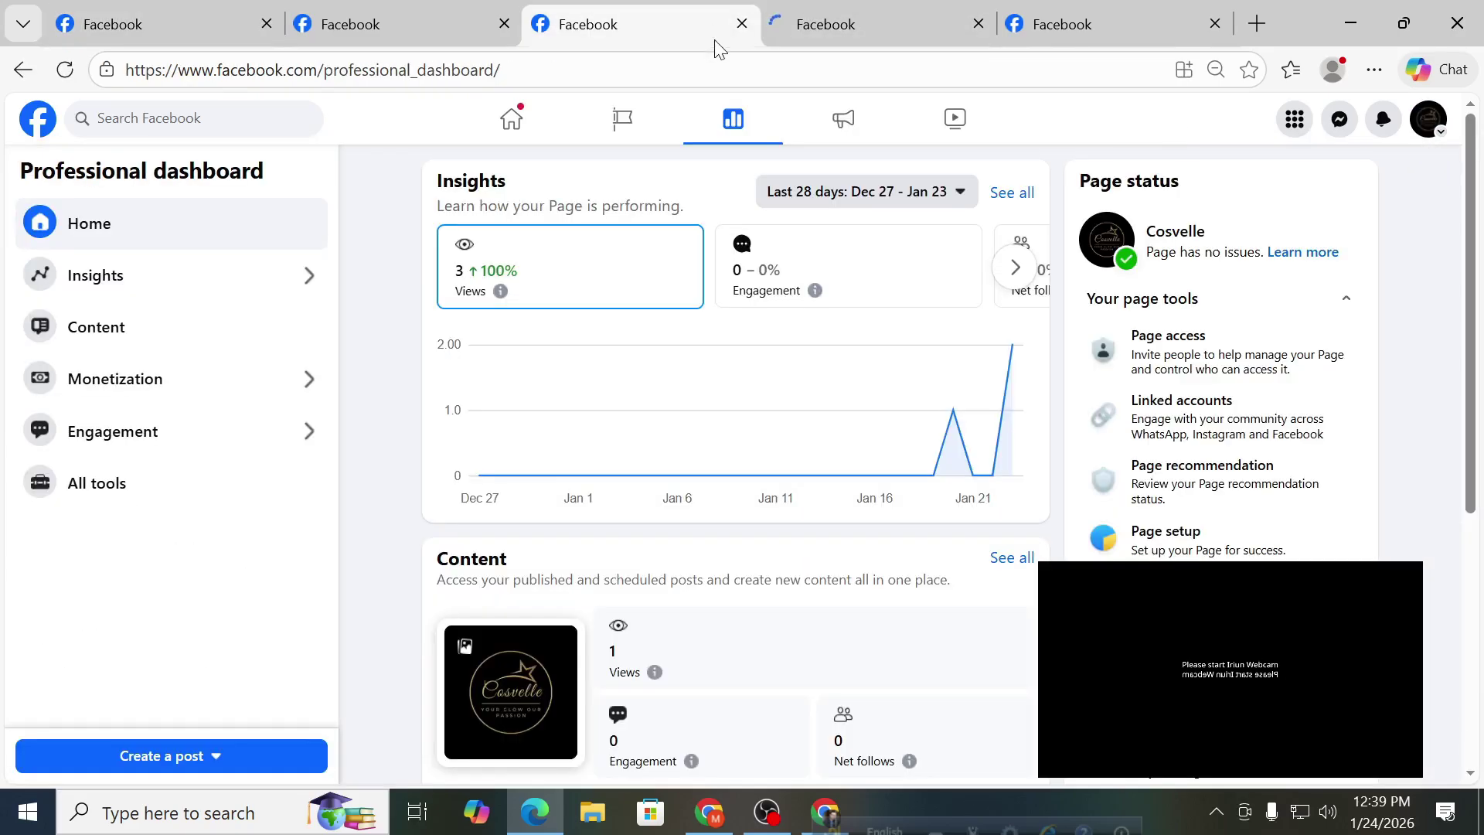
Close the dashboard and settings tabs, keep the profile tab, then switch browser windows.
left_click(743, 24)
left_click(743, 24)
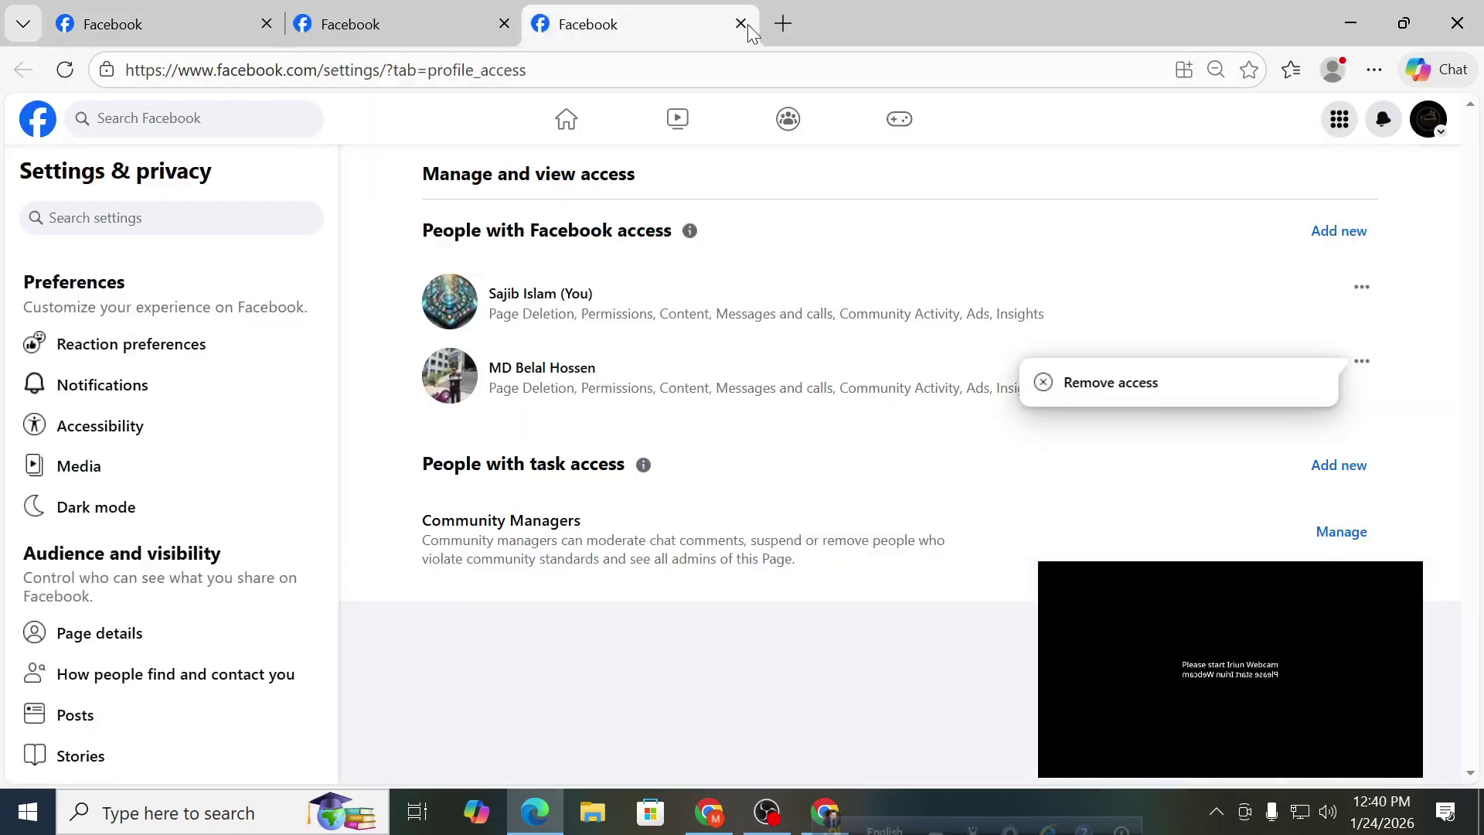
left_click(744, 24)
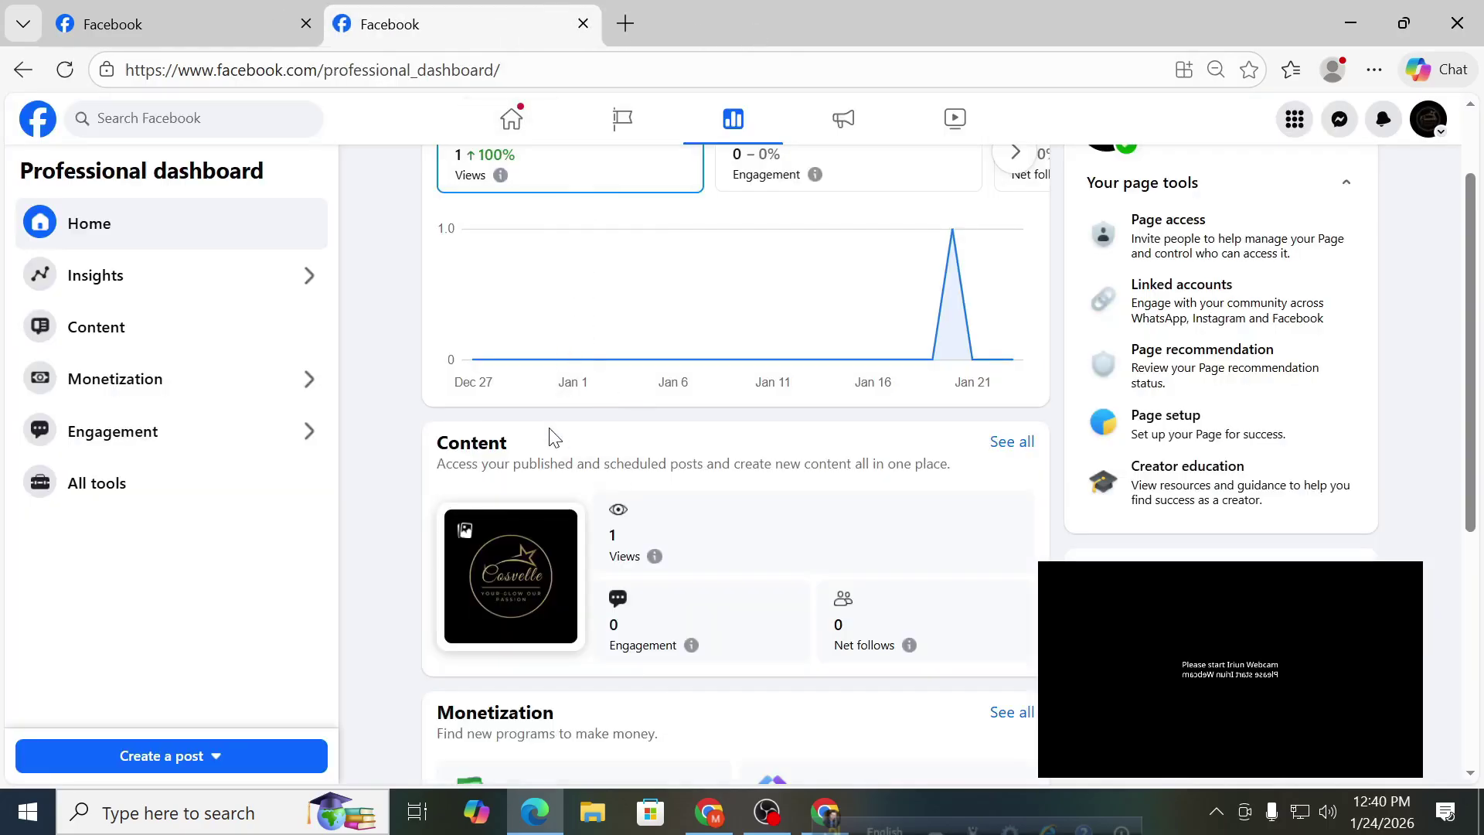
scroll(550, 432, "up", 2)
left_click(259, 19)
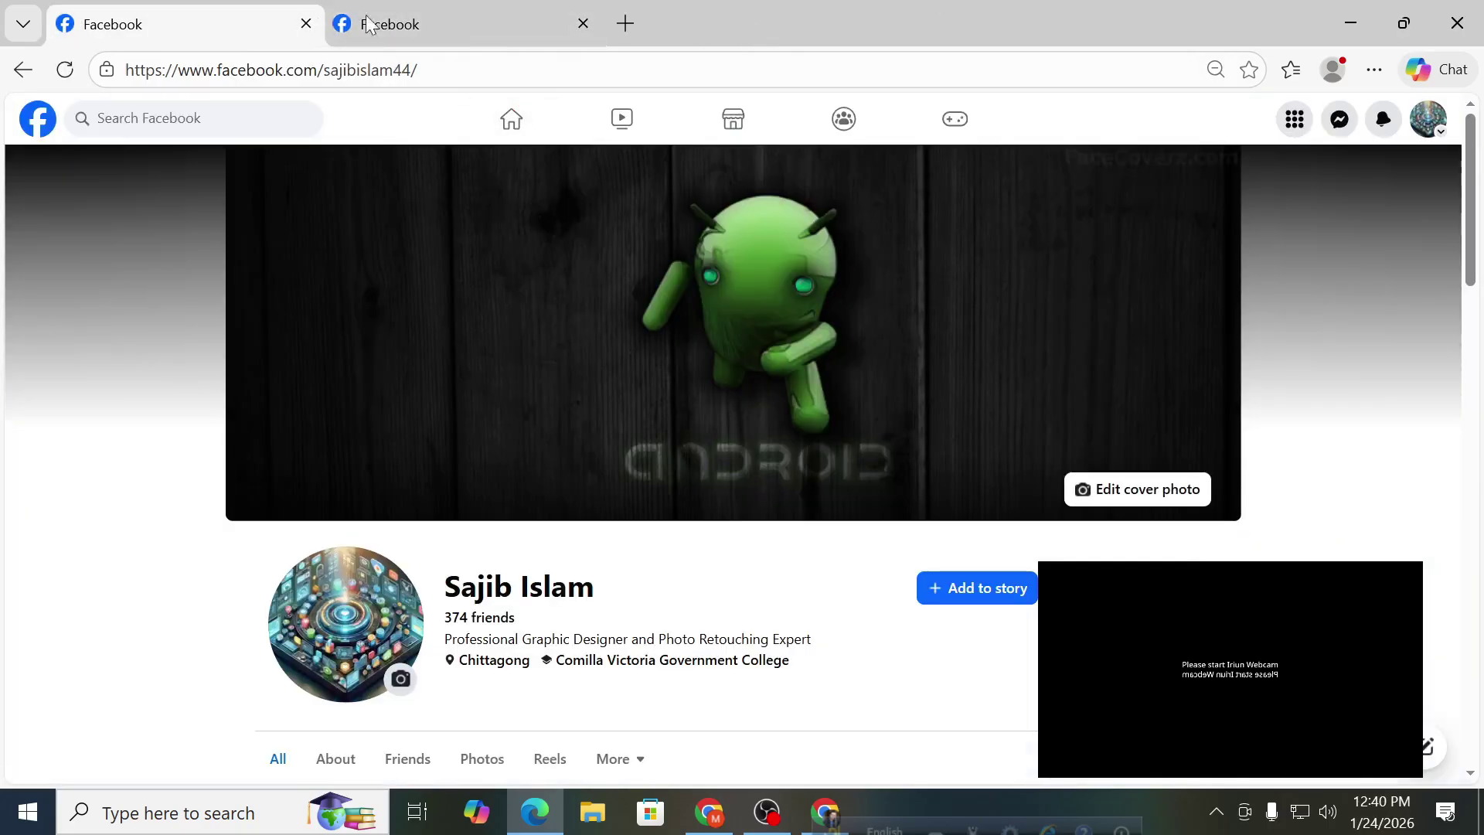
left_click(583, 24)
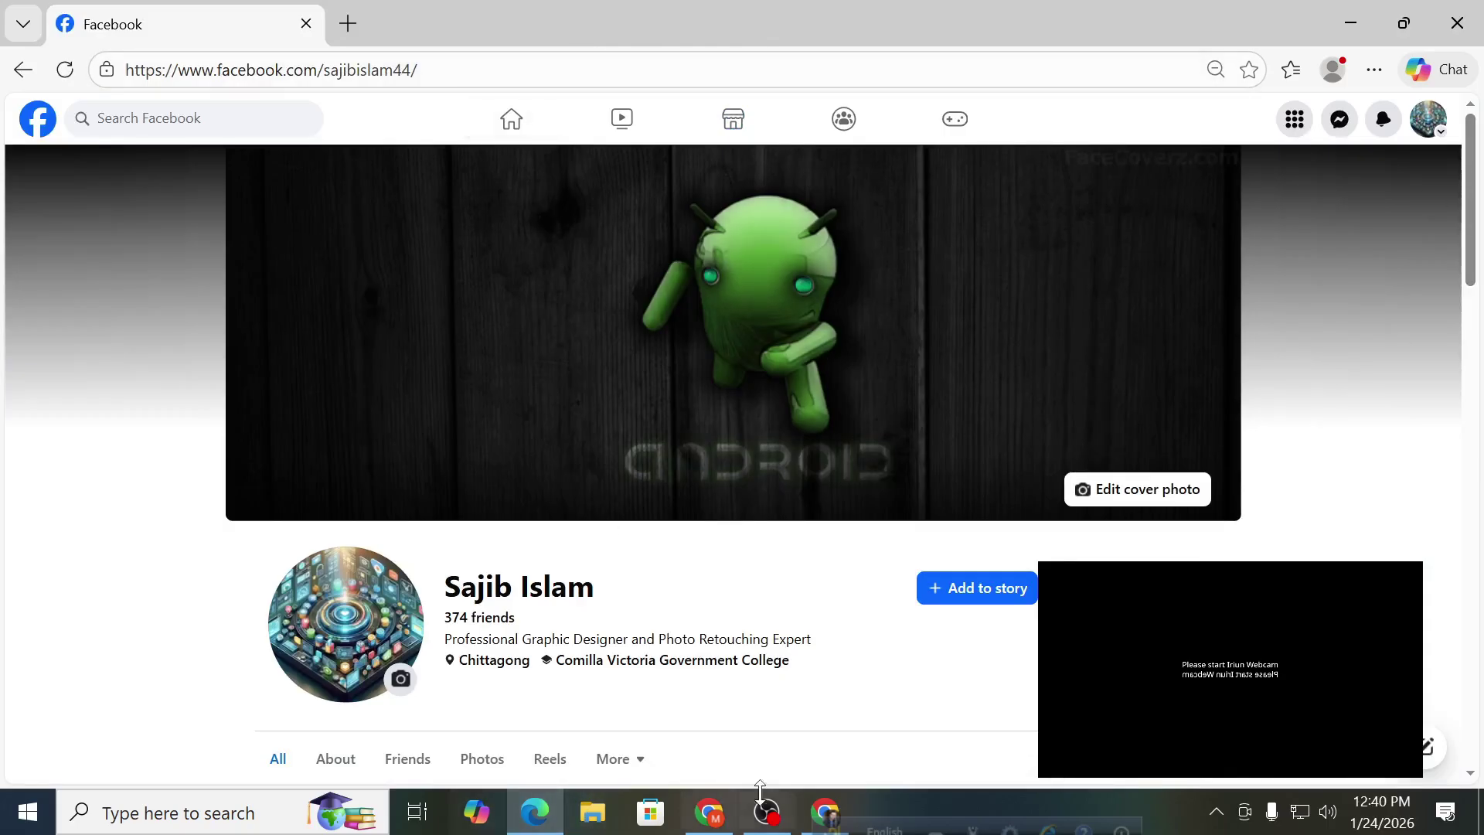
left_click(821, 818)
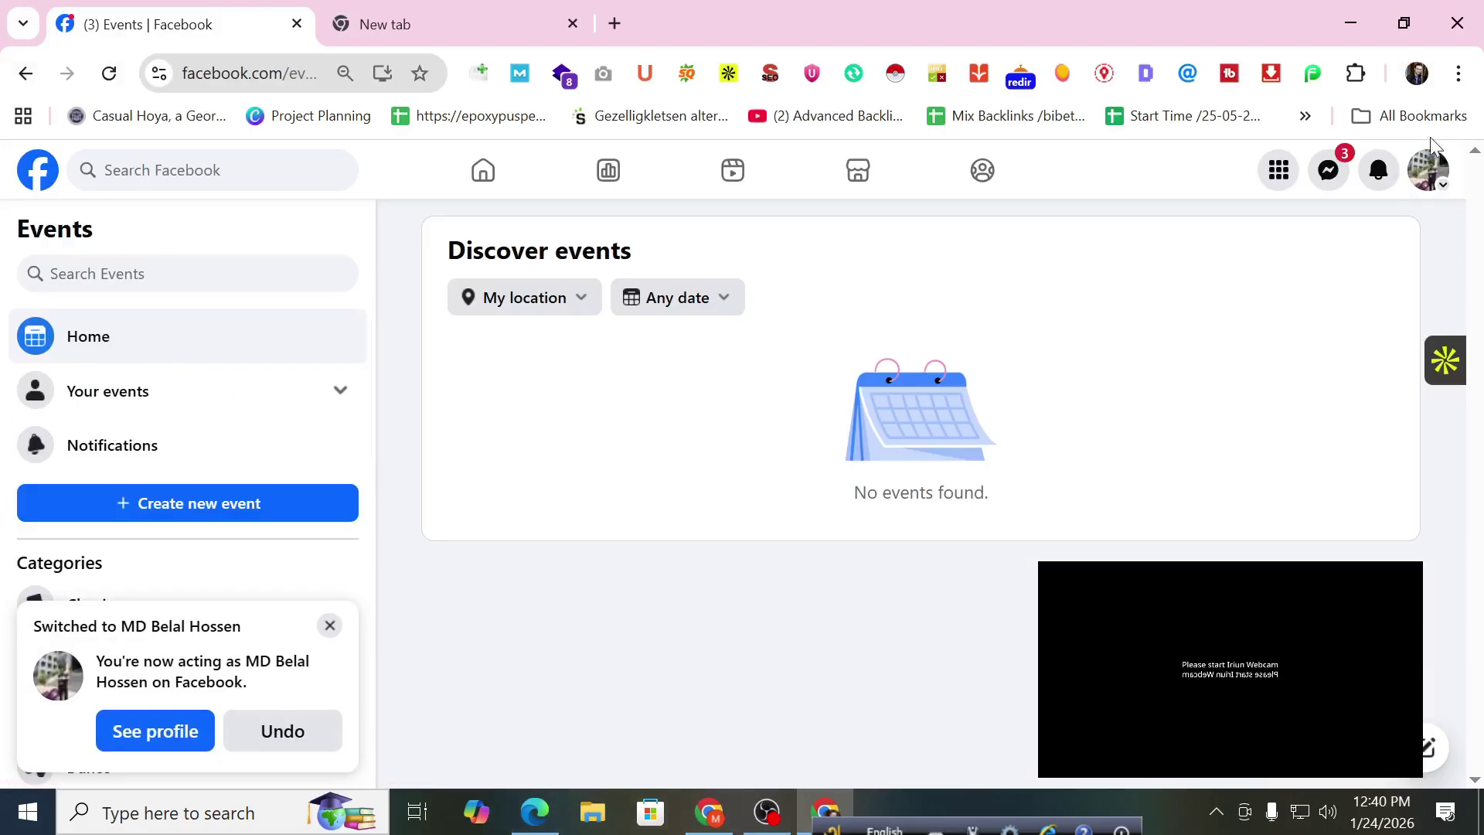
Switch to the Goynar Khoni Page, go home, and open Events via See more in the sidebar.
left_click(1425, 185)
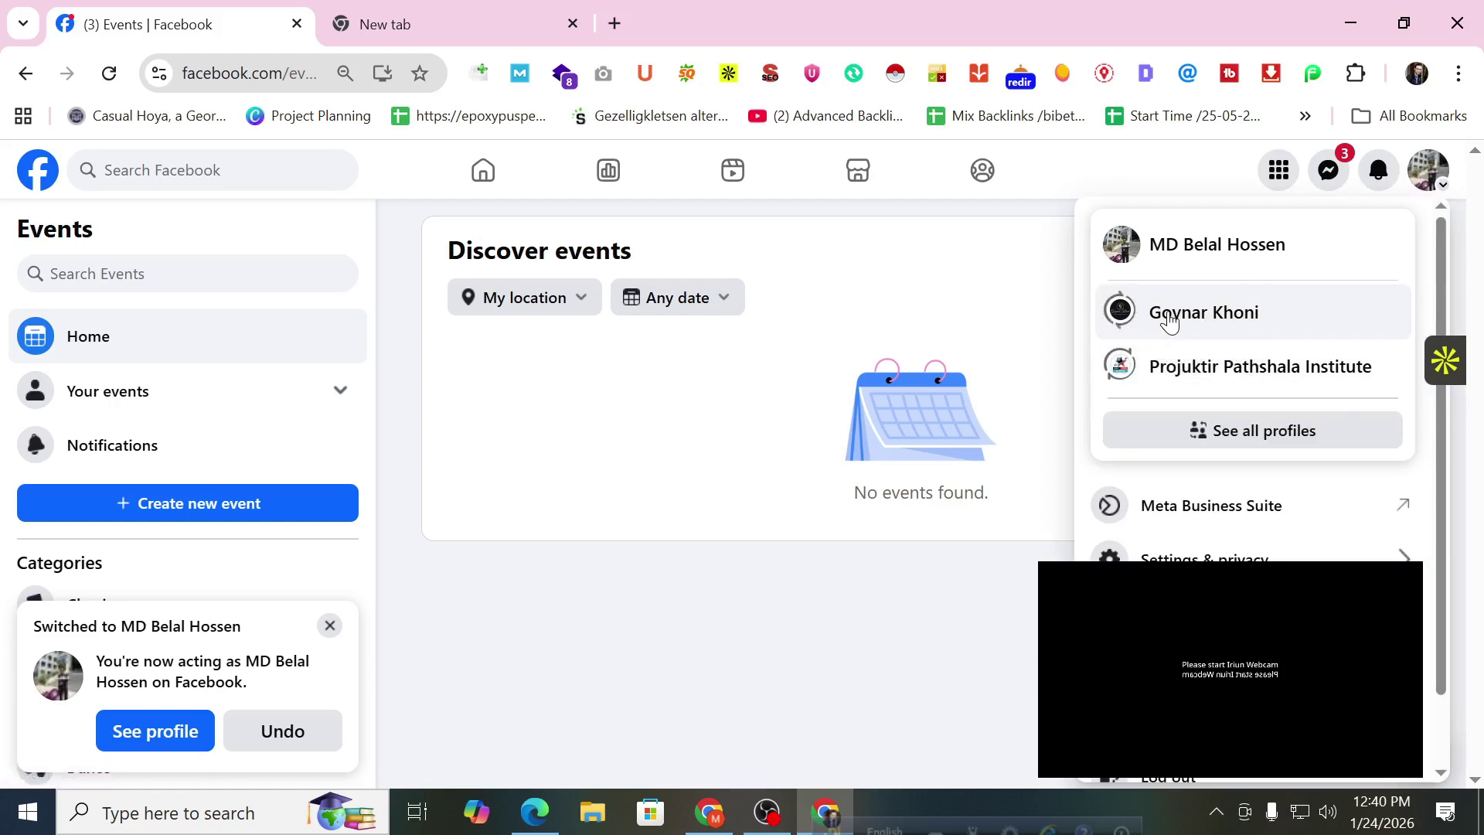
left_click(1145, 324)
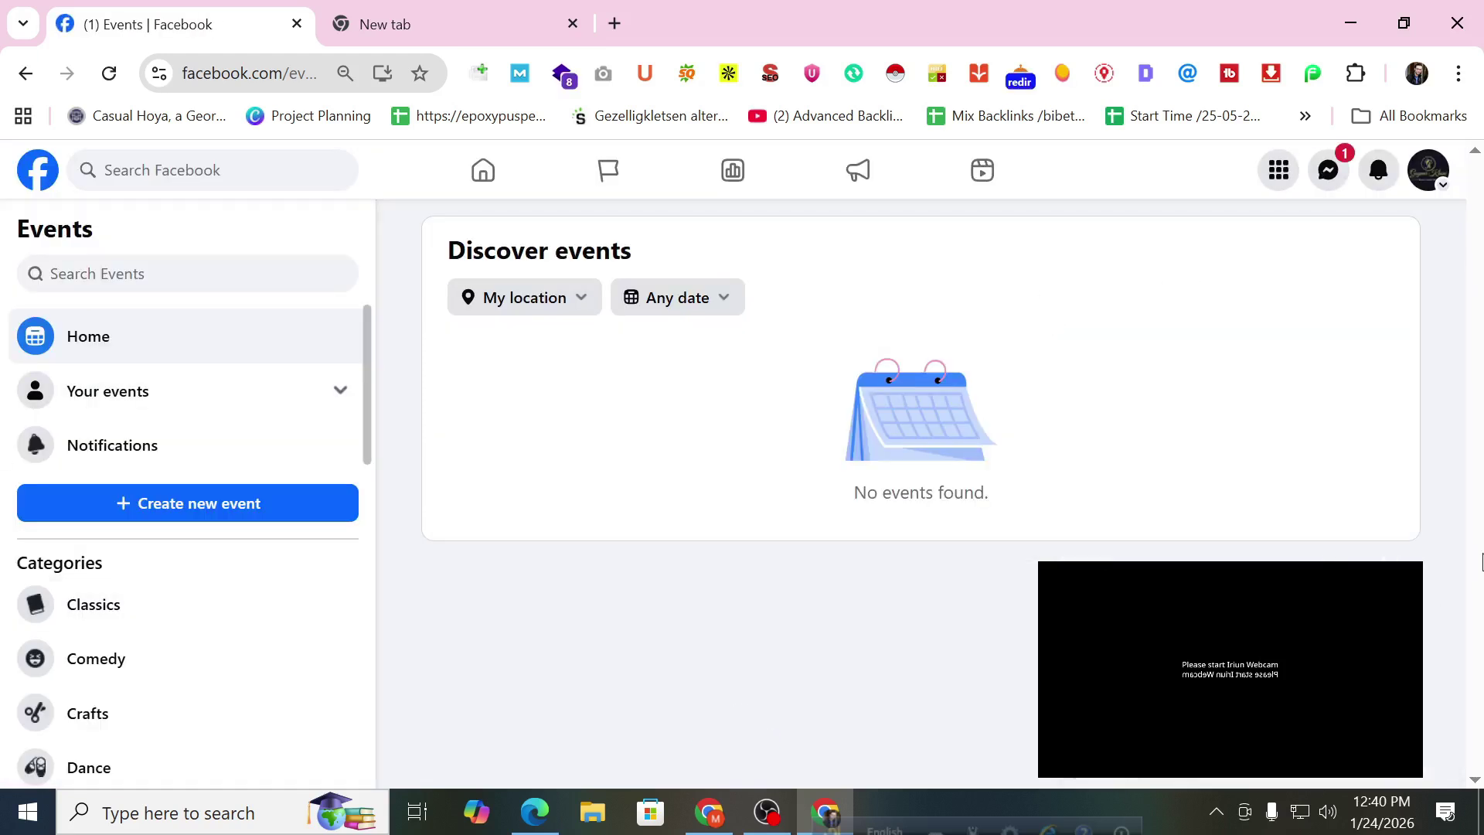
left_click(35, 184)
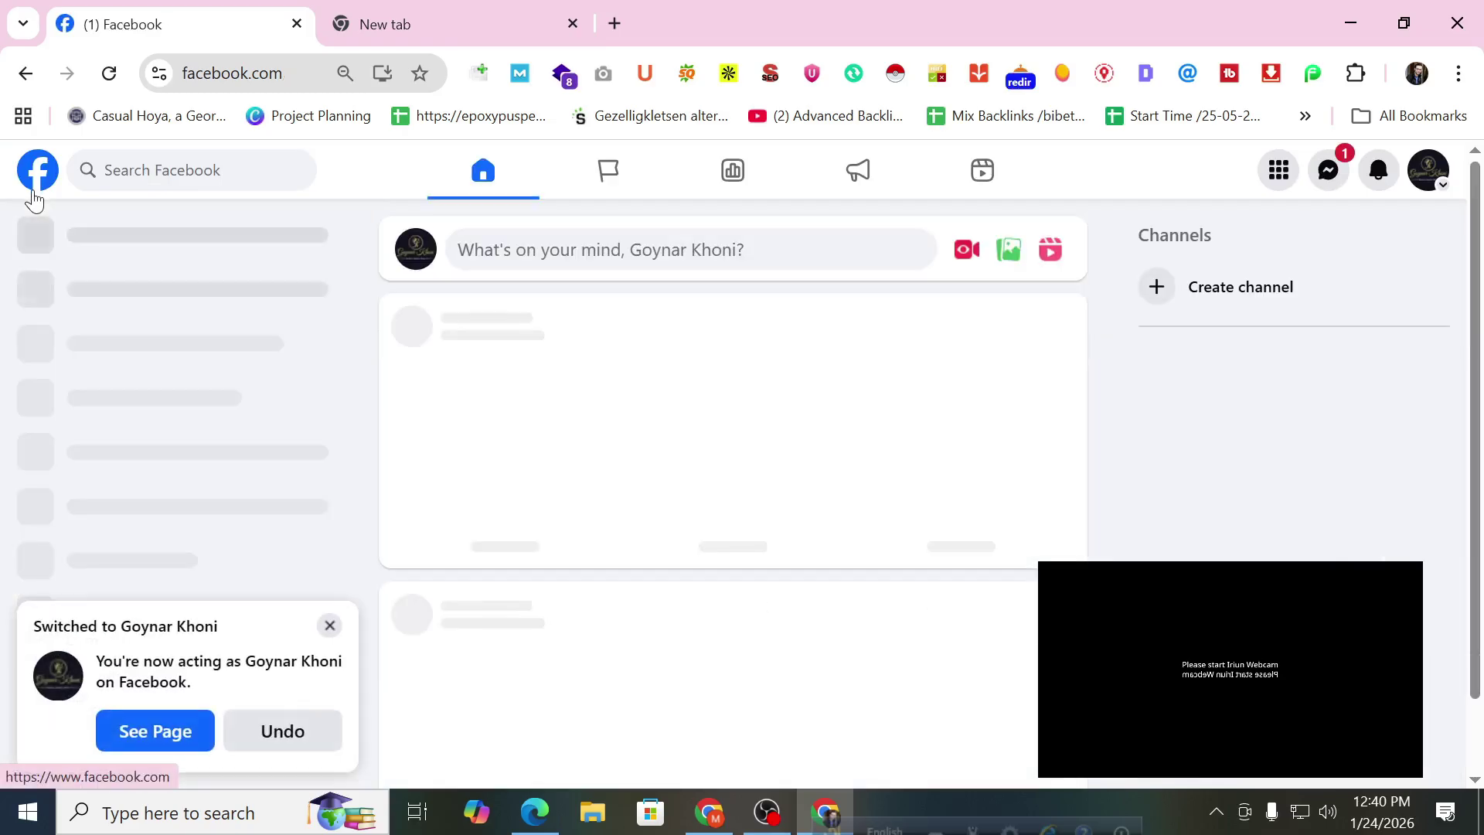
left_click(330, 625)
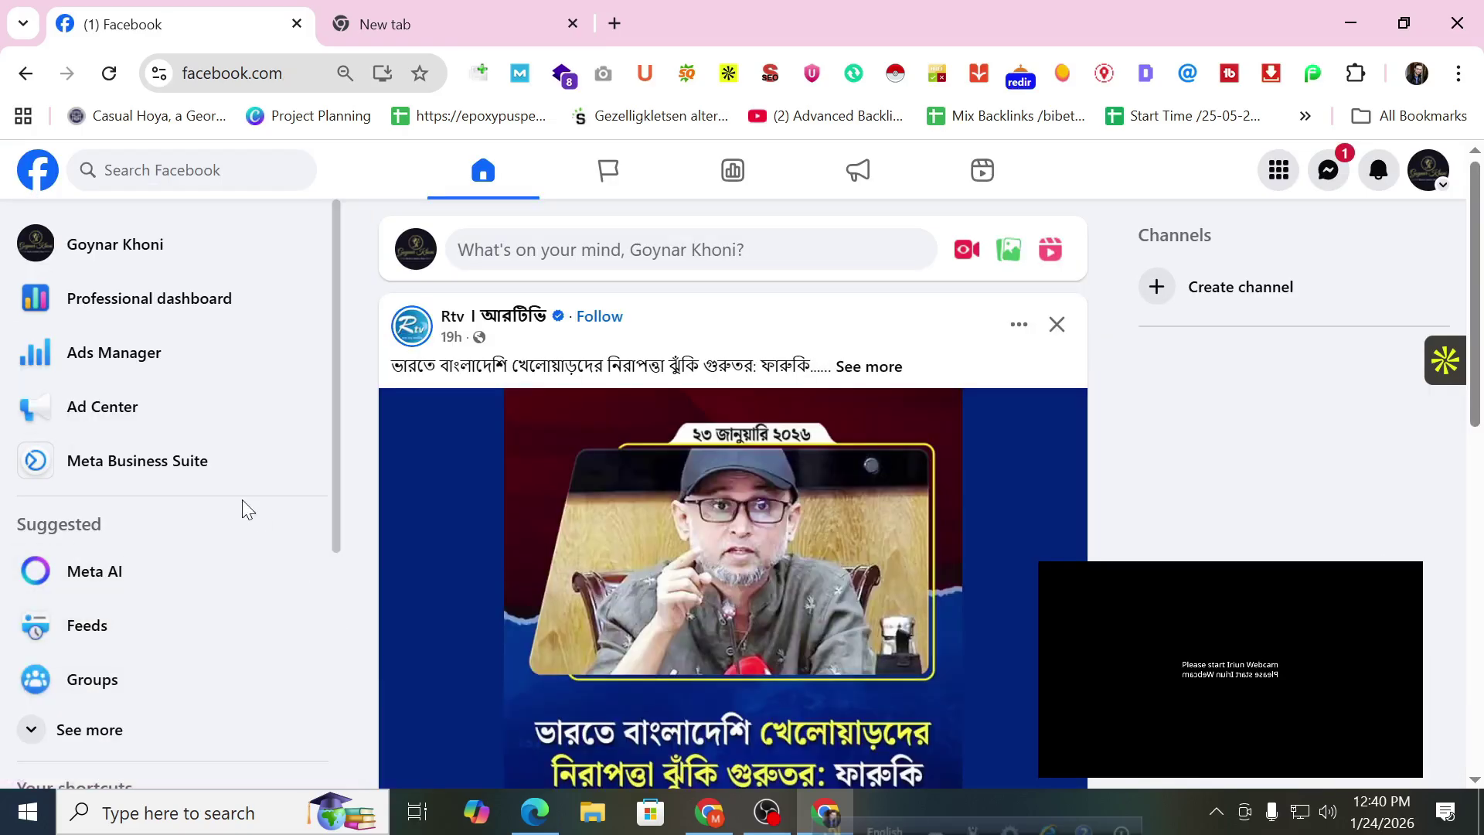
scroll(248, 510, "down", 2)
left_click(155, 616)
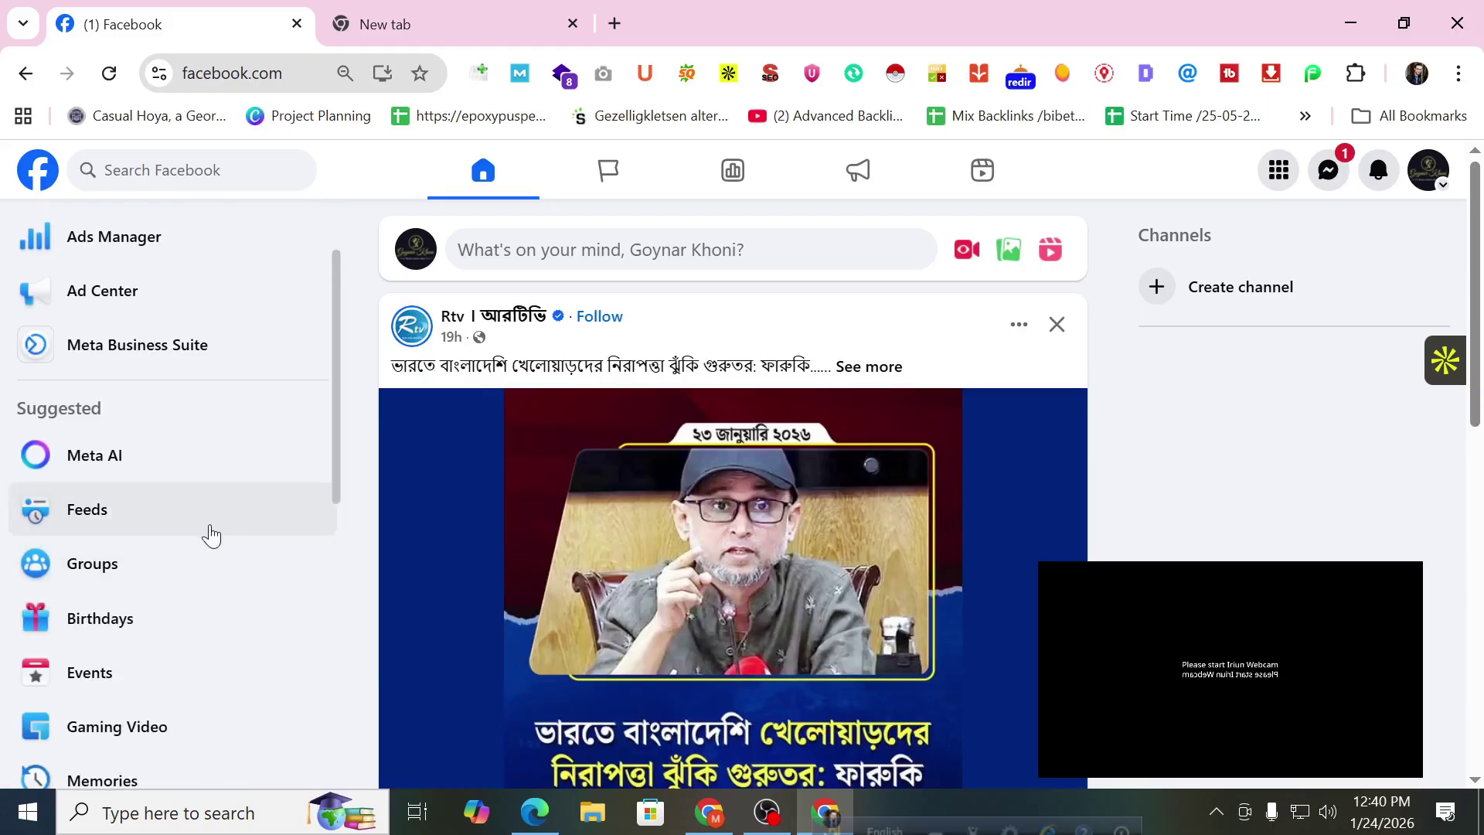
scroll(209, 517, "down", 3)
left_click(193, 450)
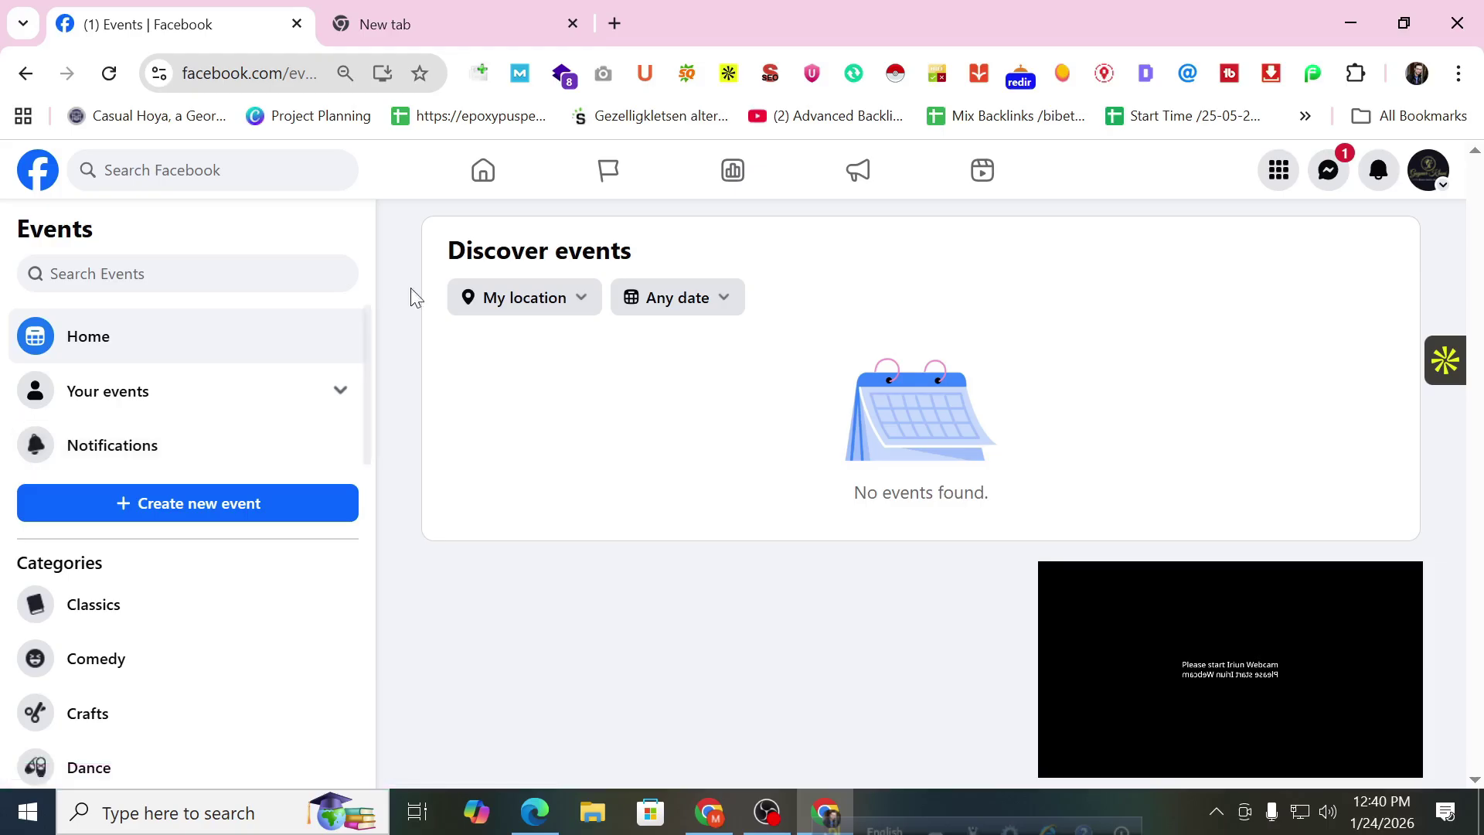
Open the Goynar Khoni Page from the account switcher and browse its Manage Page sidebar.
left_click(1431, 190)
left_click(1225, 277)
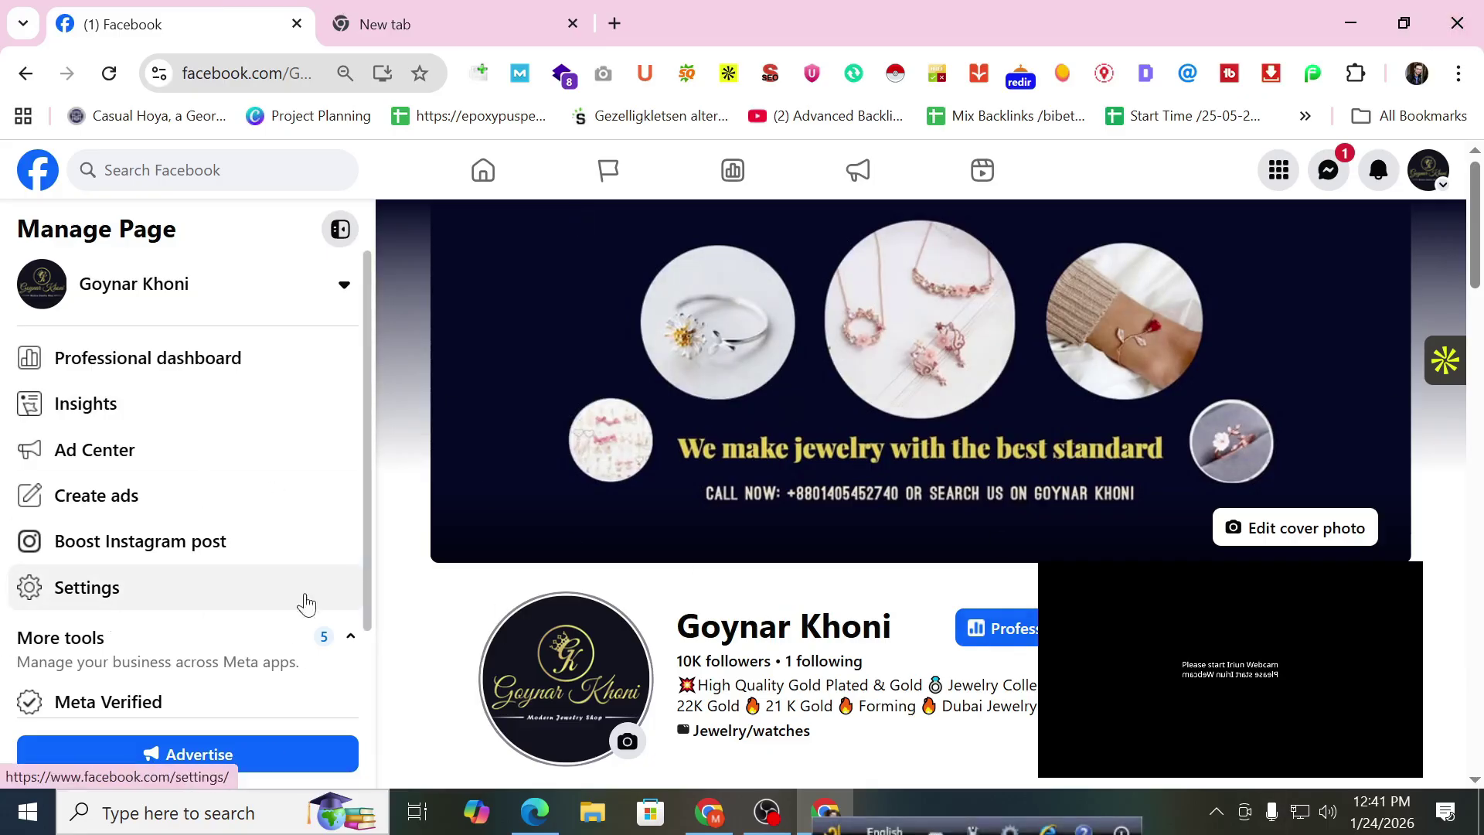
scroll(572, 540, "down", 10)
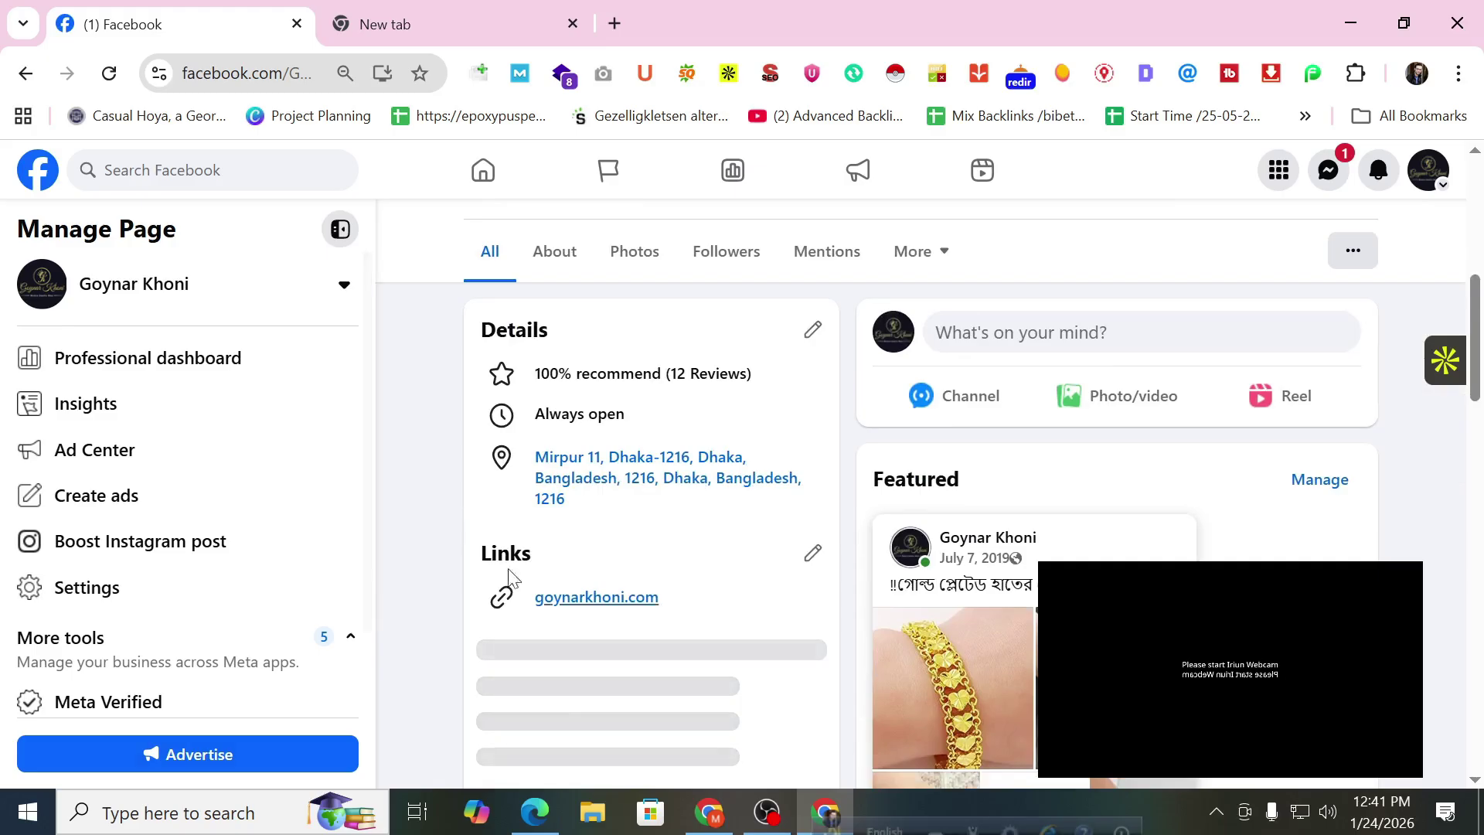
scroll(703, 583, "up", 3)
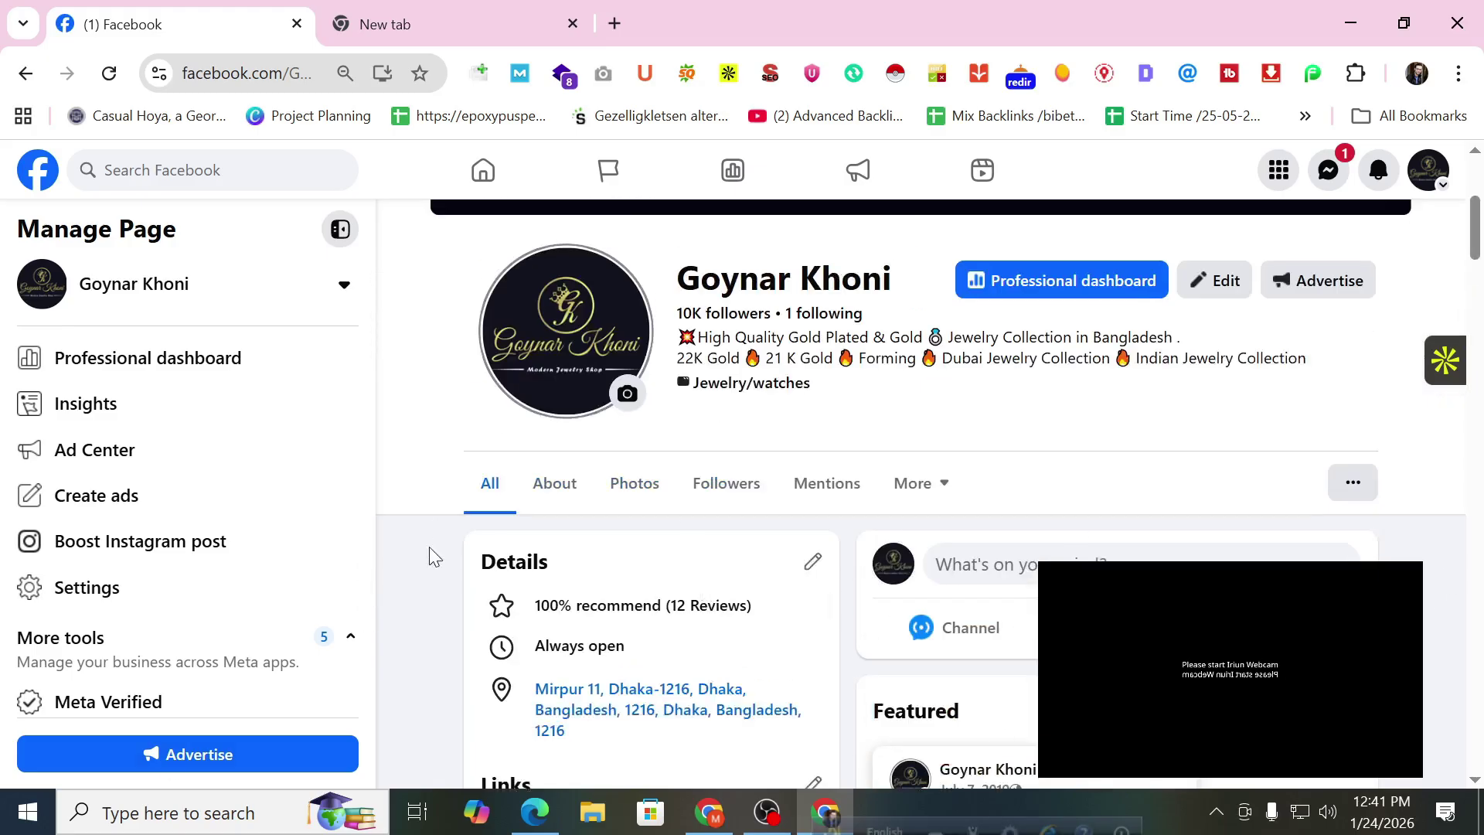
scroll(785, 512, "down", 9)
scroll(796, 531, "up", 6)
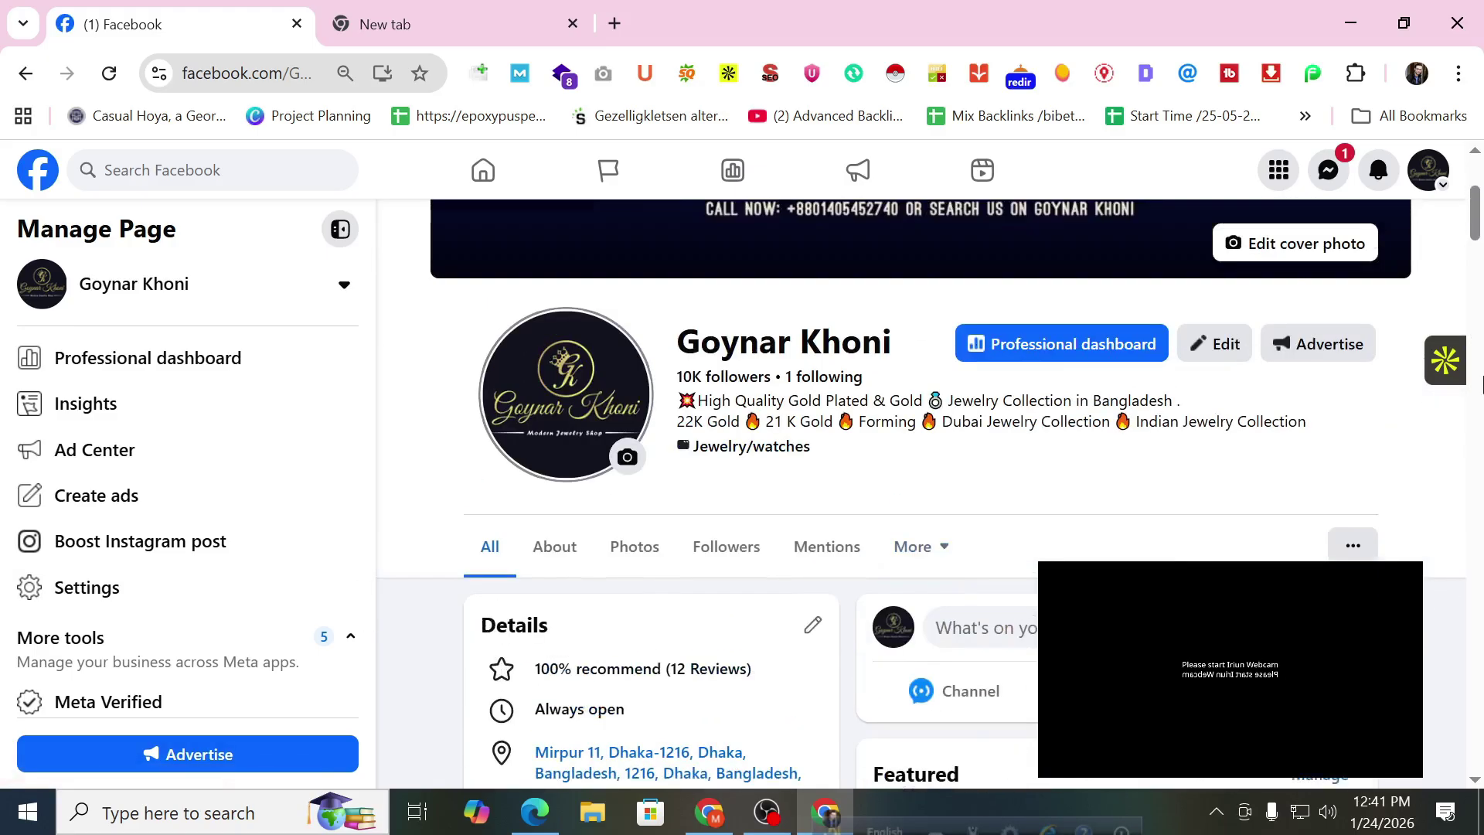
Open the Professional dashboard and scroll through Page tools, Weekly progress and Insights.
left_click(225, 369)
scroll(680, 463, "down", 5)
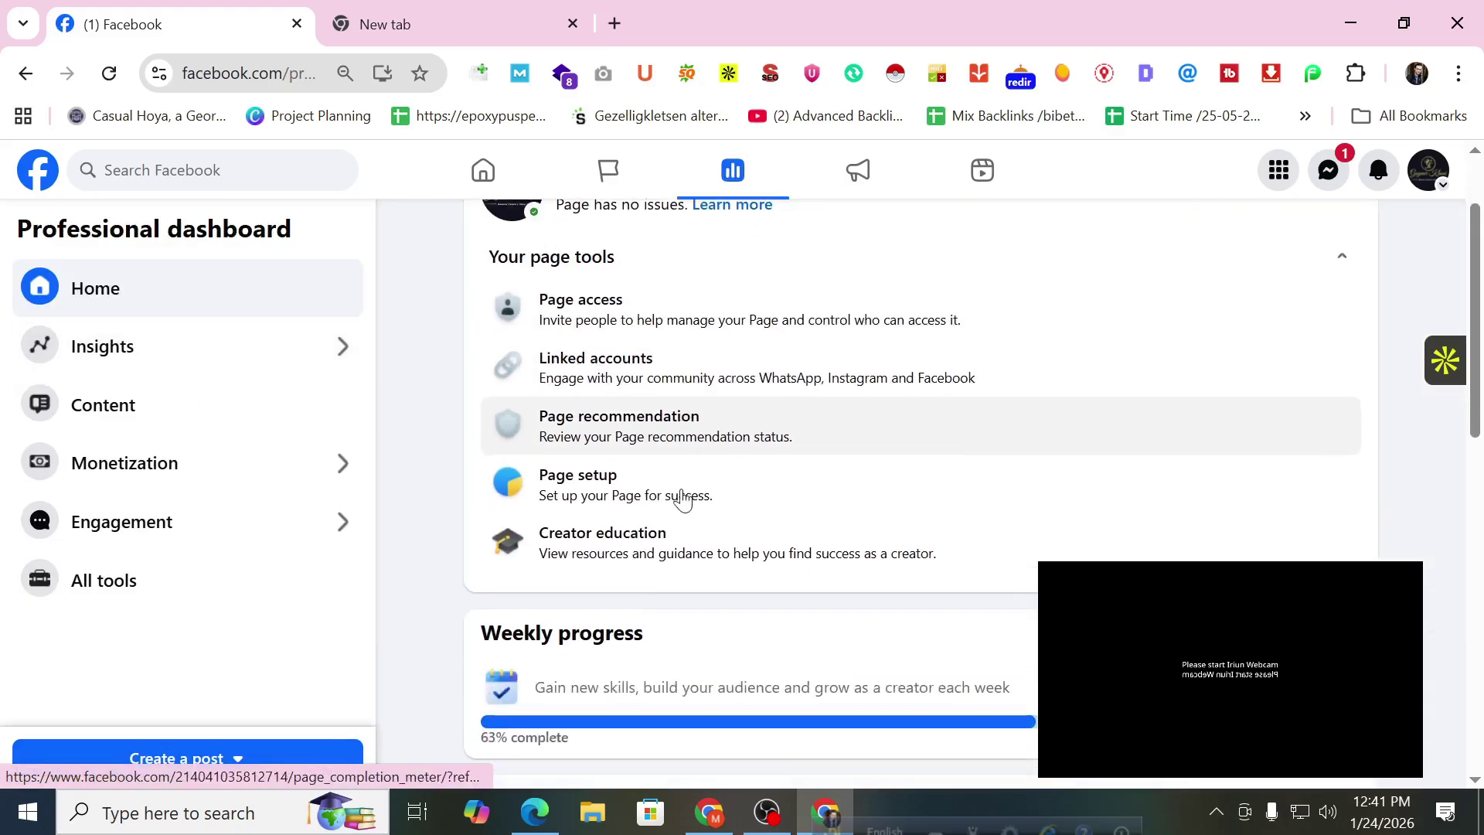
scroll(638, 463, "down", 8)
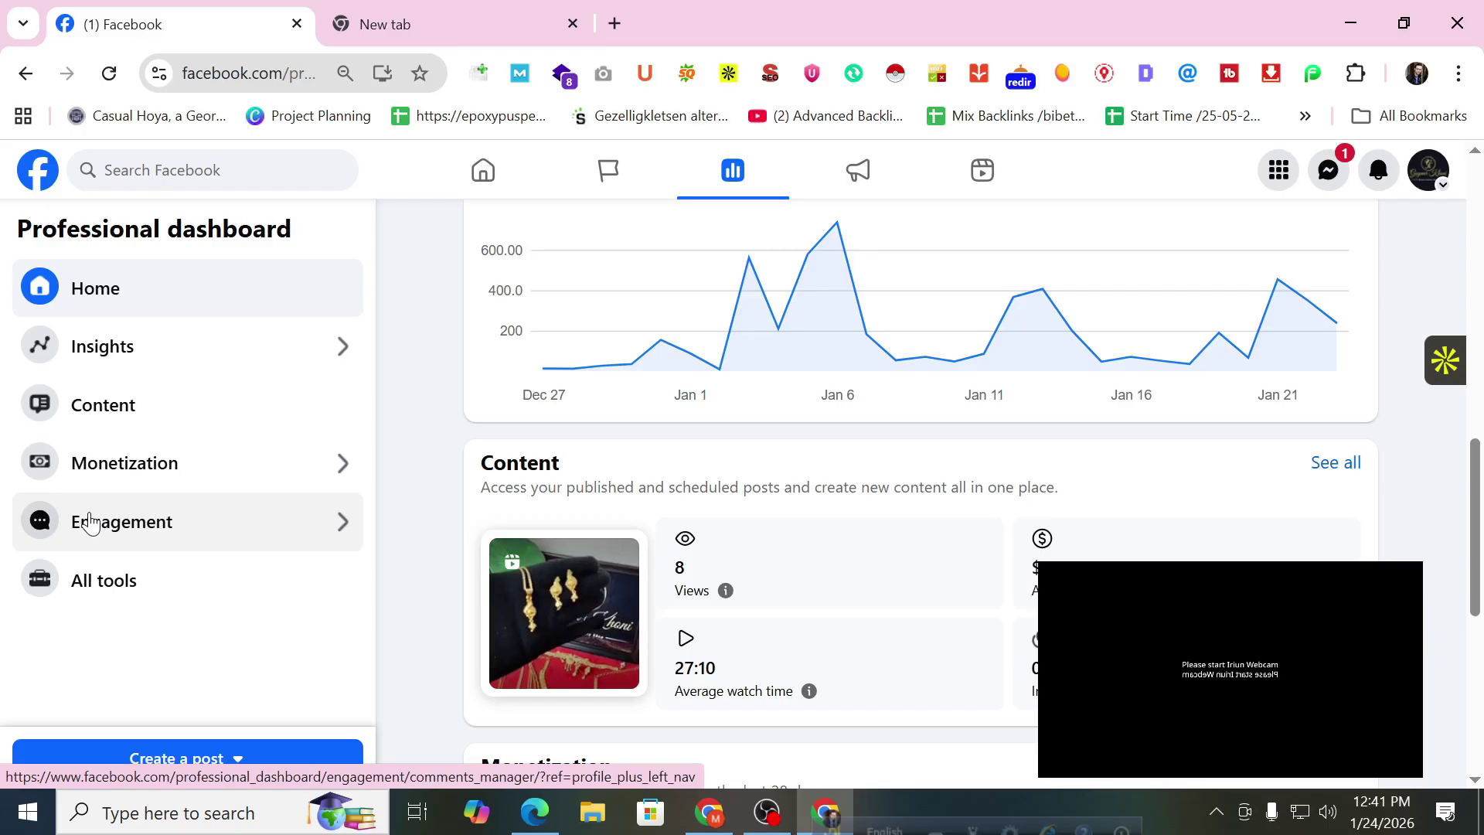
Go from the home feed to Goynar Khoni, switch into its profile and open Meta Business Suite.
left_click(35, 184)
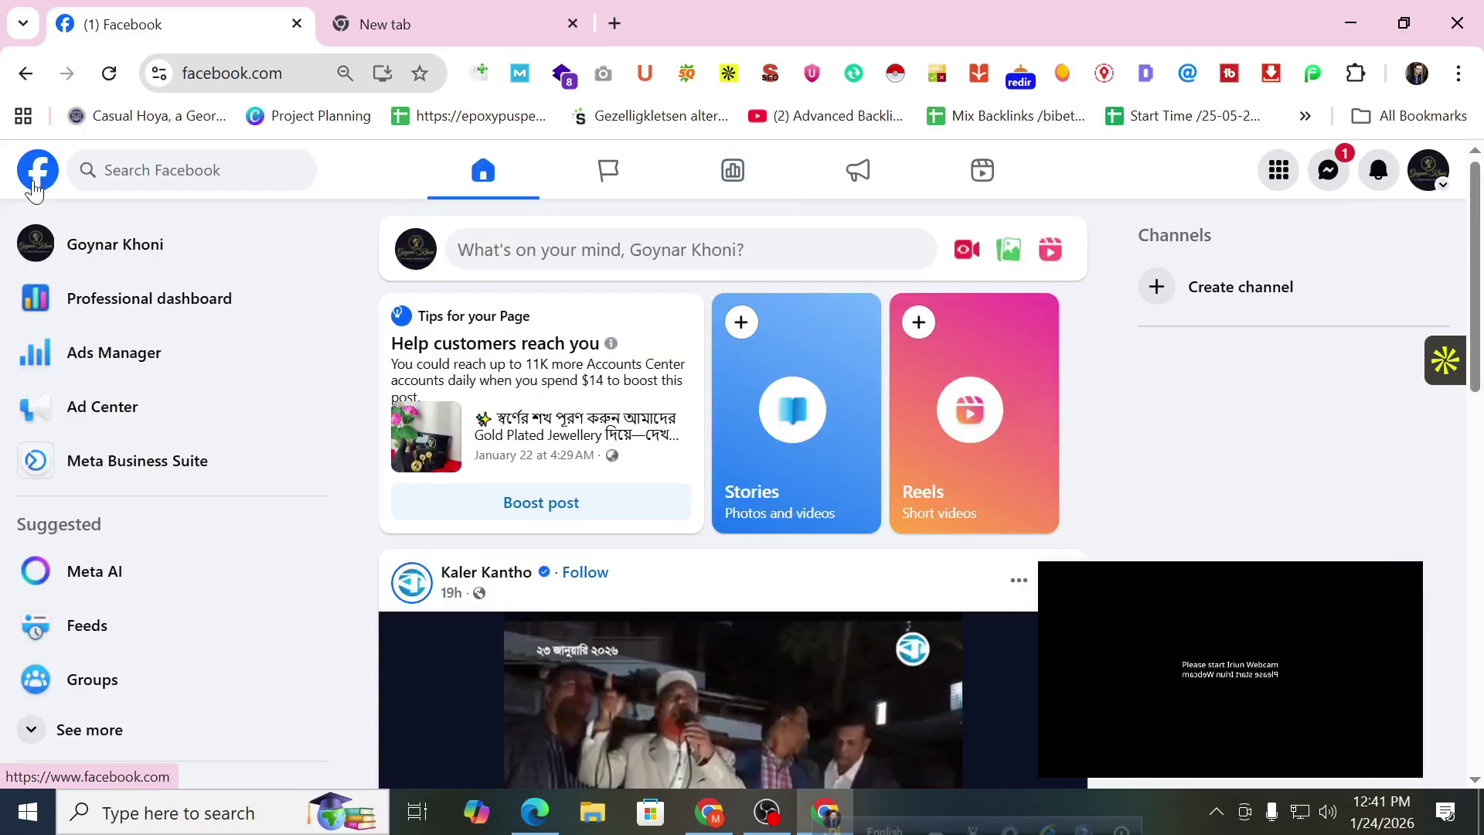
left_click(112, 269)
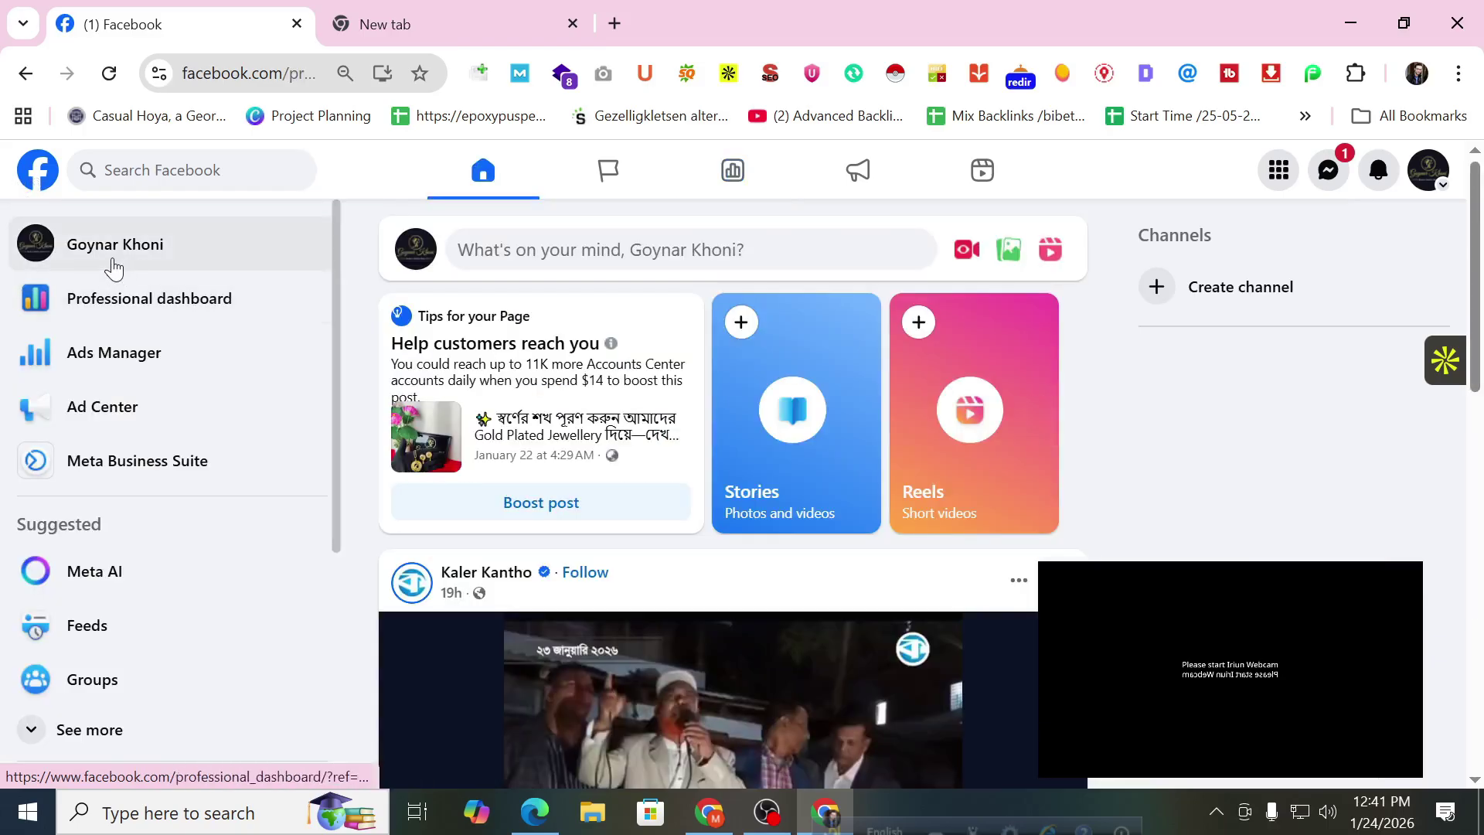
left_click(1439, 184)
left_click(1127, 240)
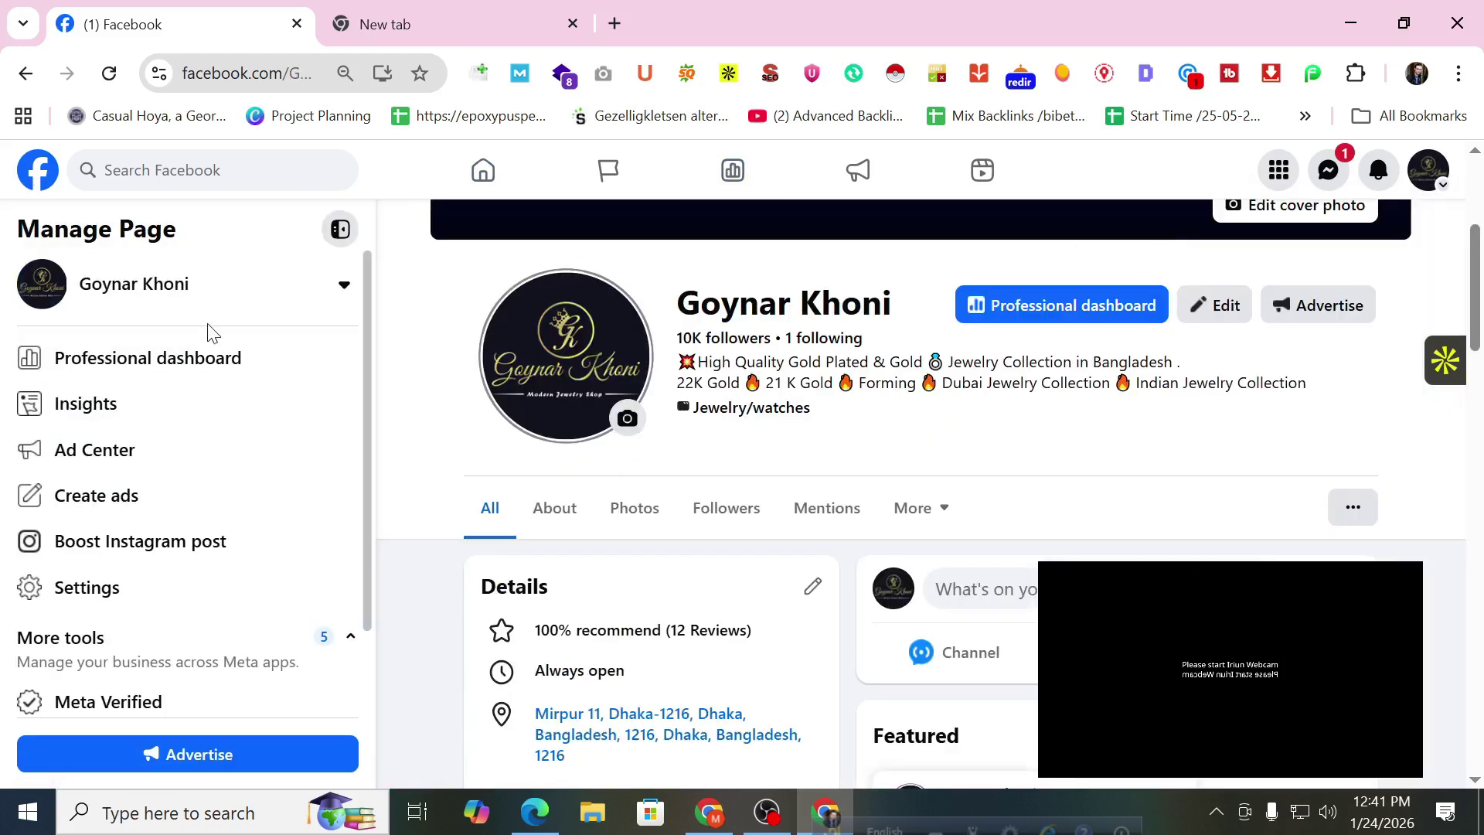
scroll(209, 341, "down", 2)
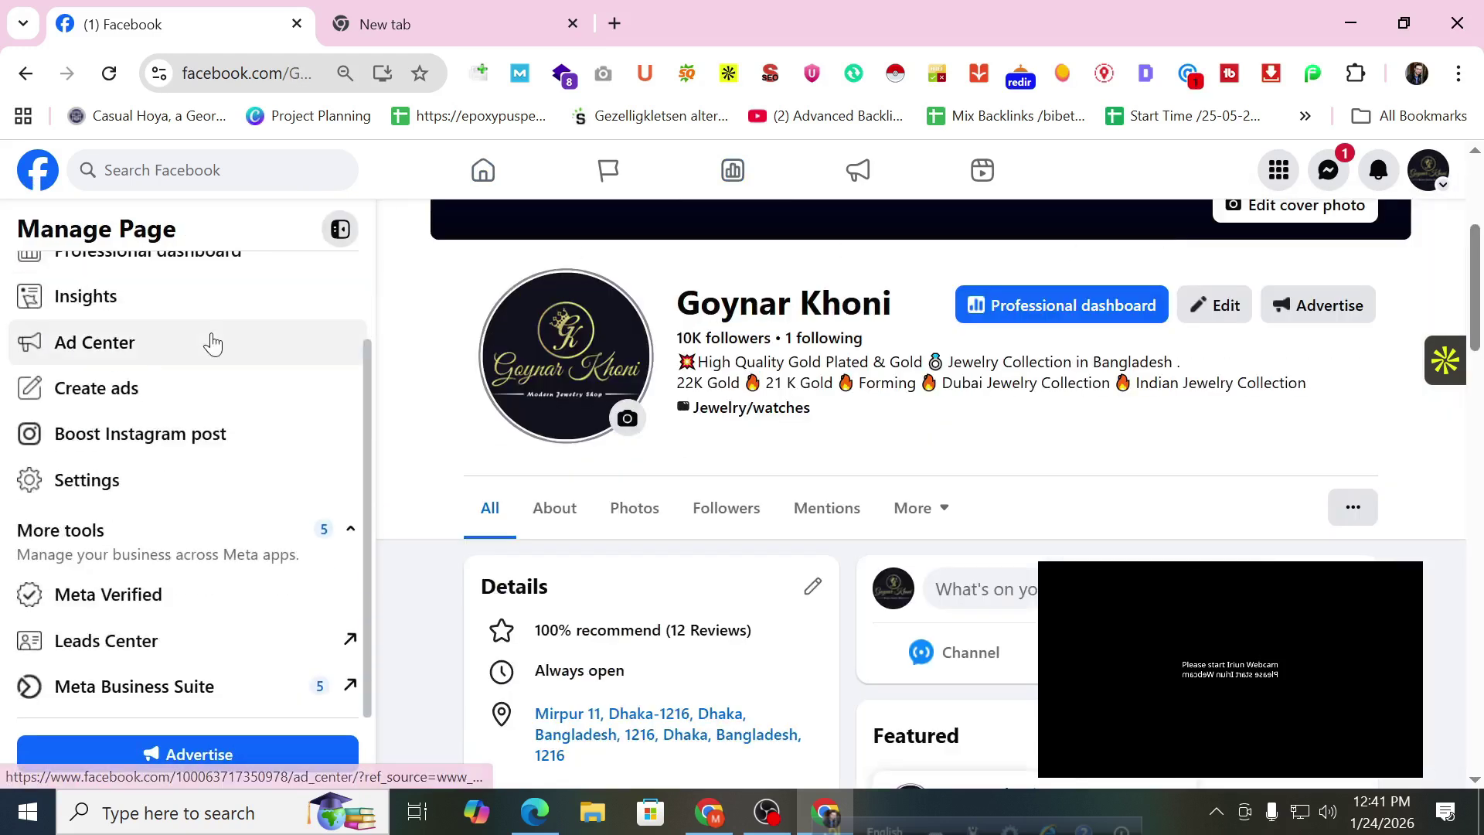
left_click(174, 689)
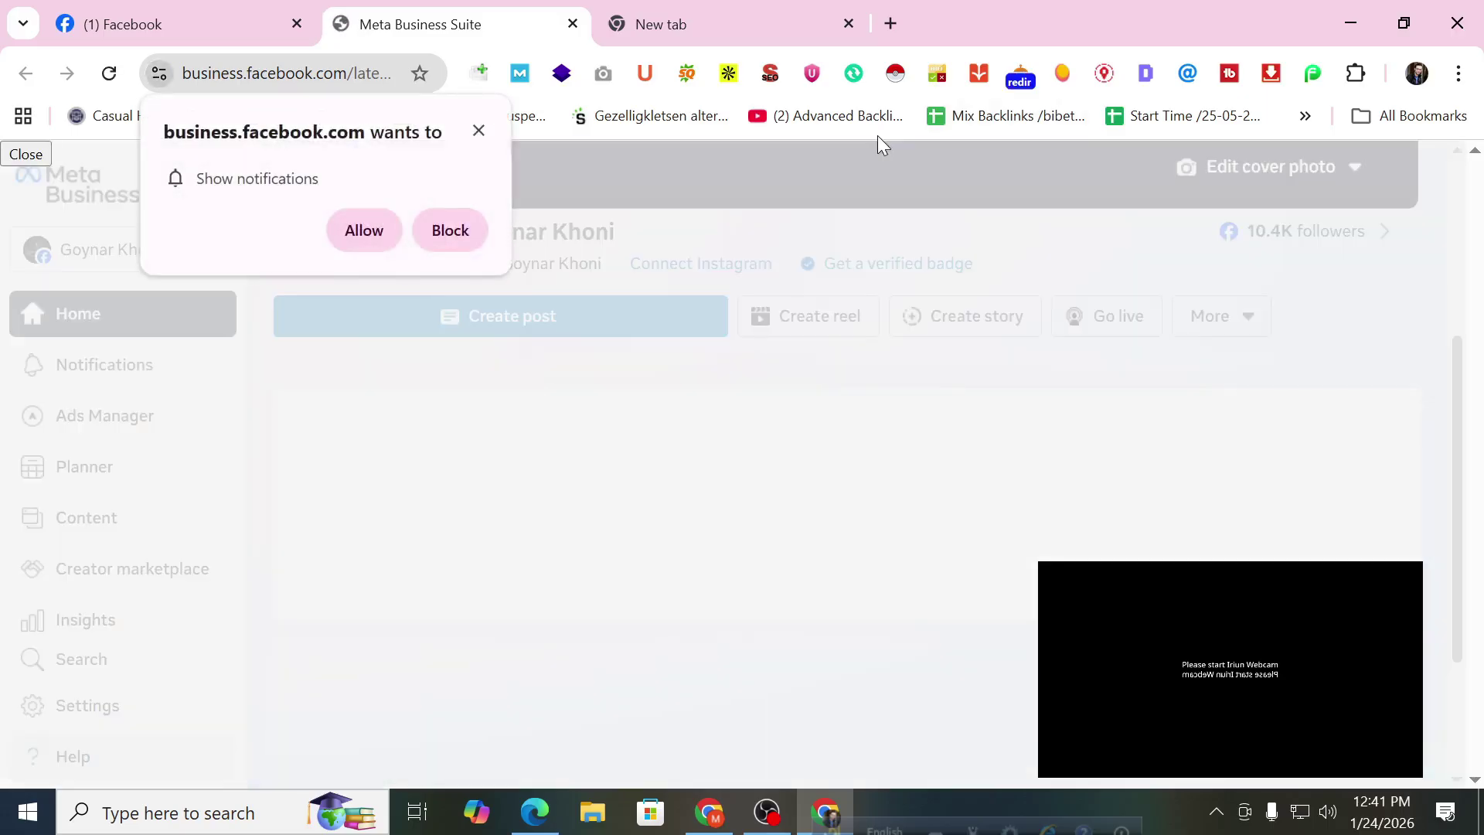
Block the site's notification request and scroll through the Goynar Khoni home page.
left_click(437, 230)
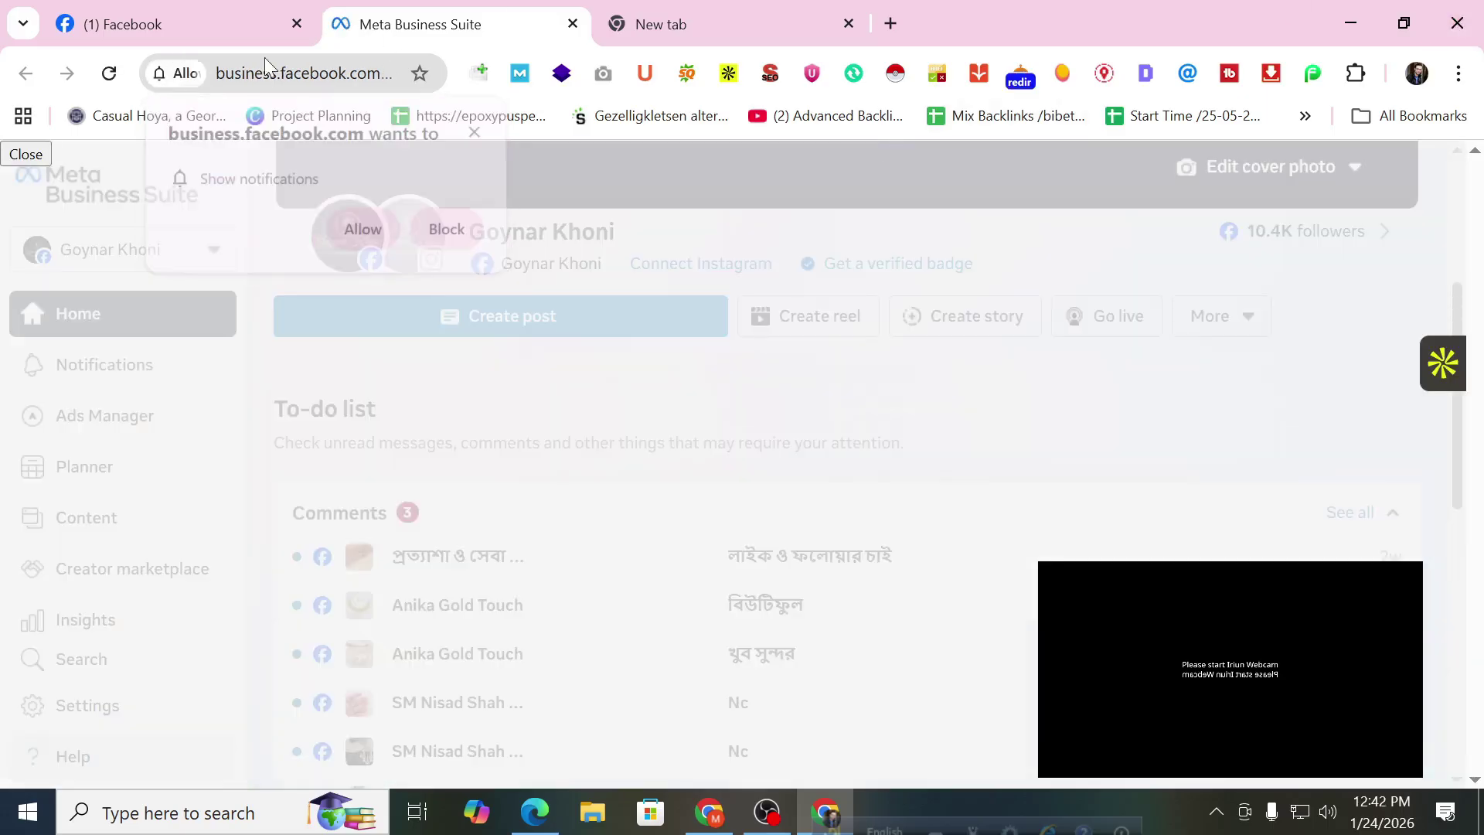
left_click(263, 27)
left_click(476, 19)
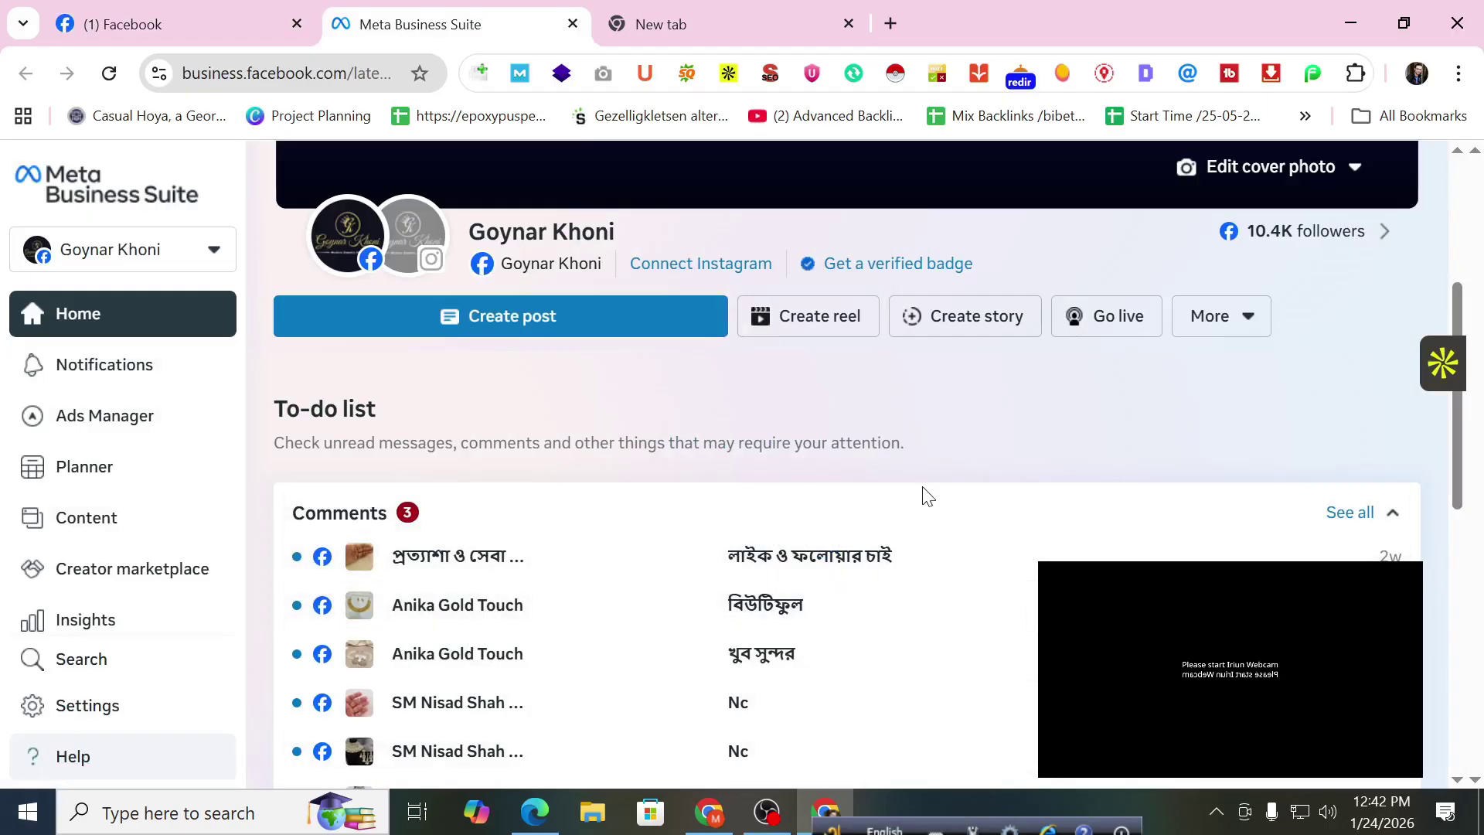
scroll(743, 551, "up", 1)
scroll(743, 551, "up", 4)
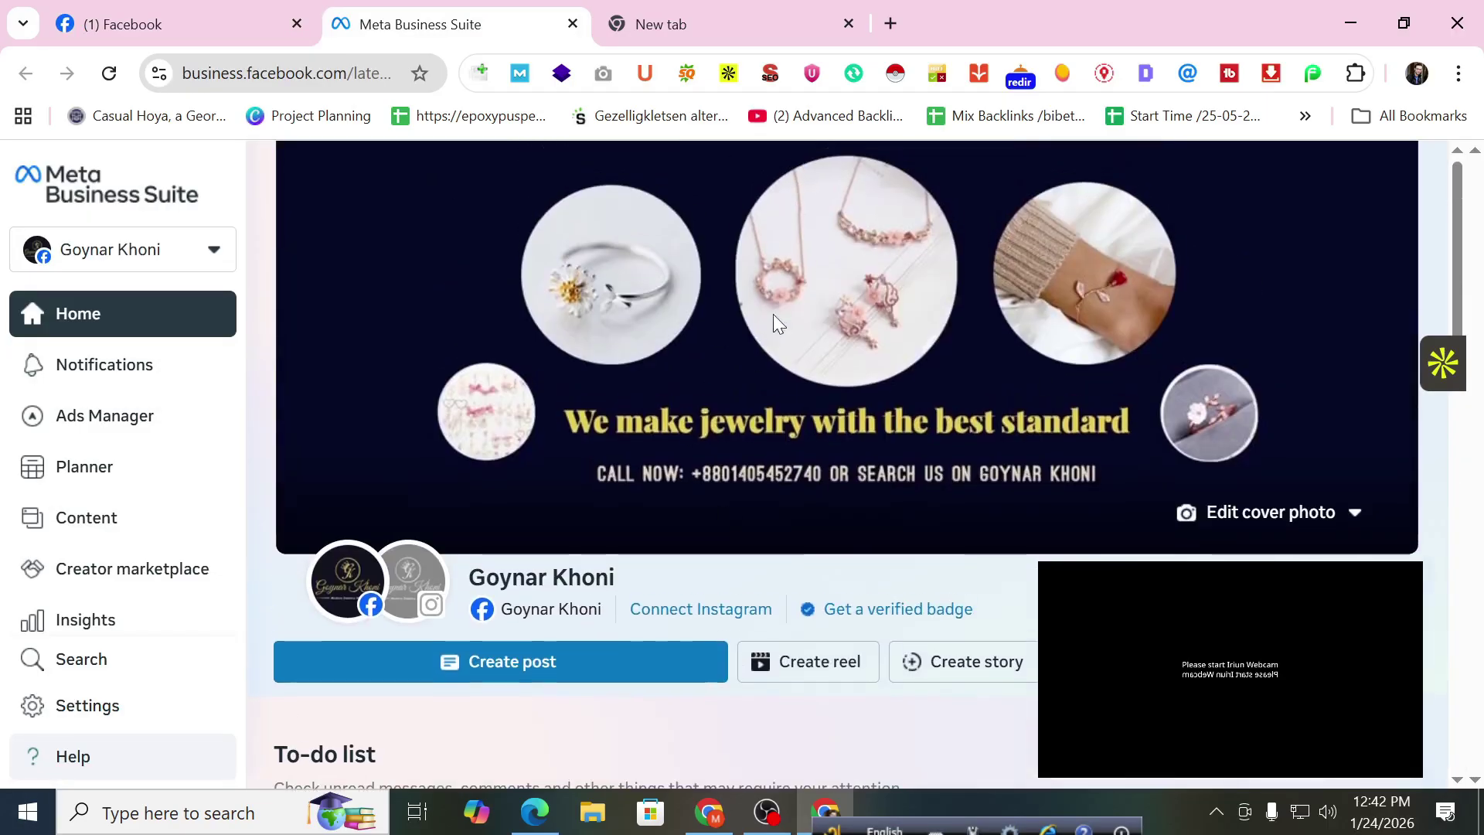
scroll(841, 351, "down", 1)
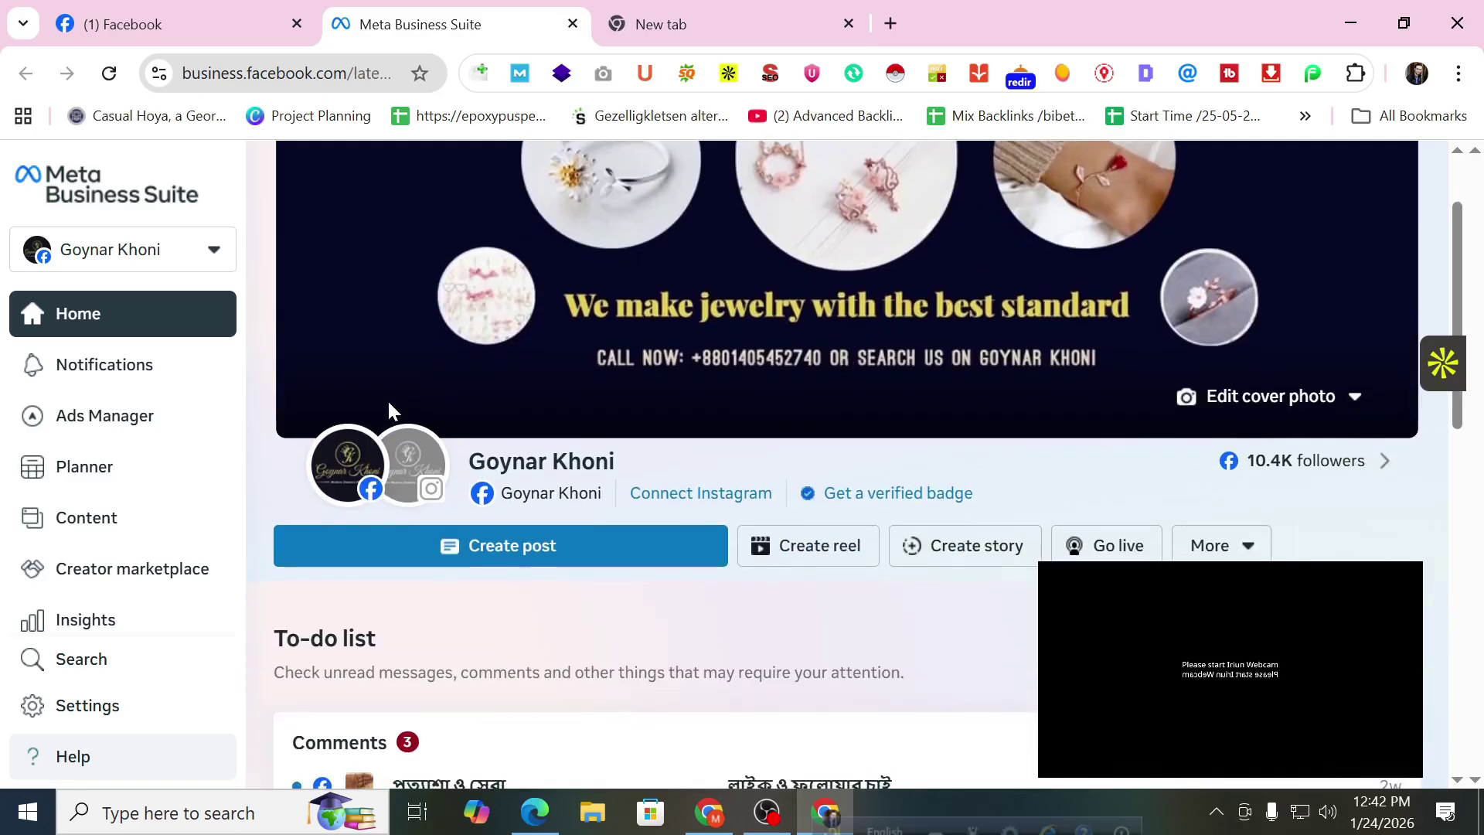
mouse_move(334, 481)
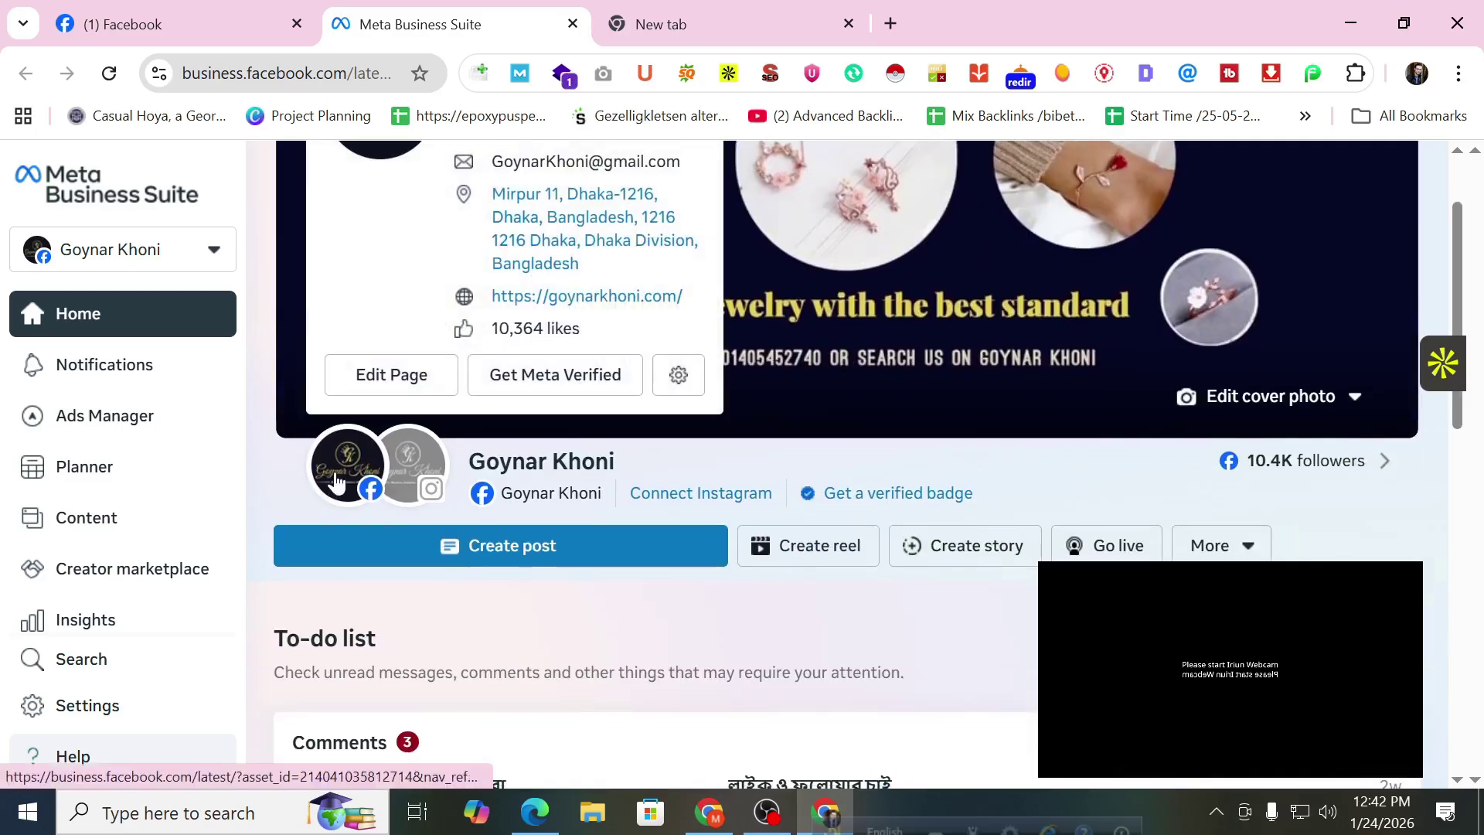
scroll(355, 472, "up", 1)
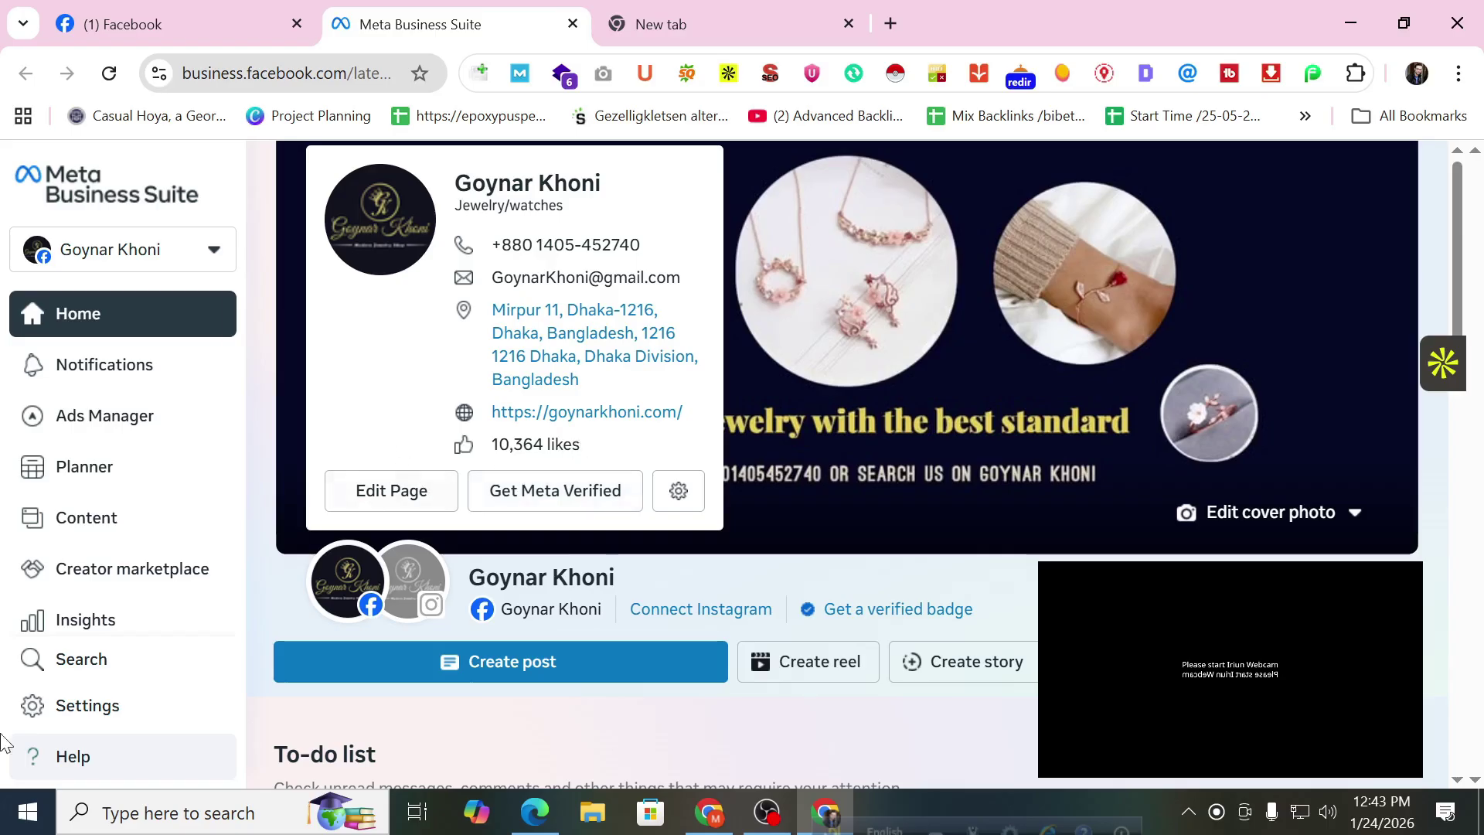
Review the page name, Instagram avatar and the To-do list's 3 unread comments.
mouse_move(450, 606)
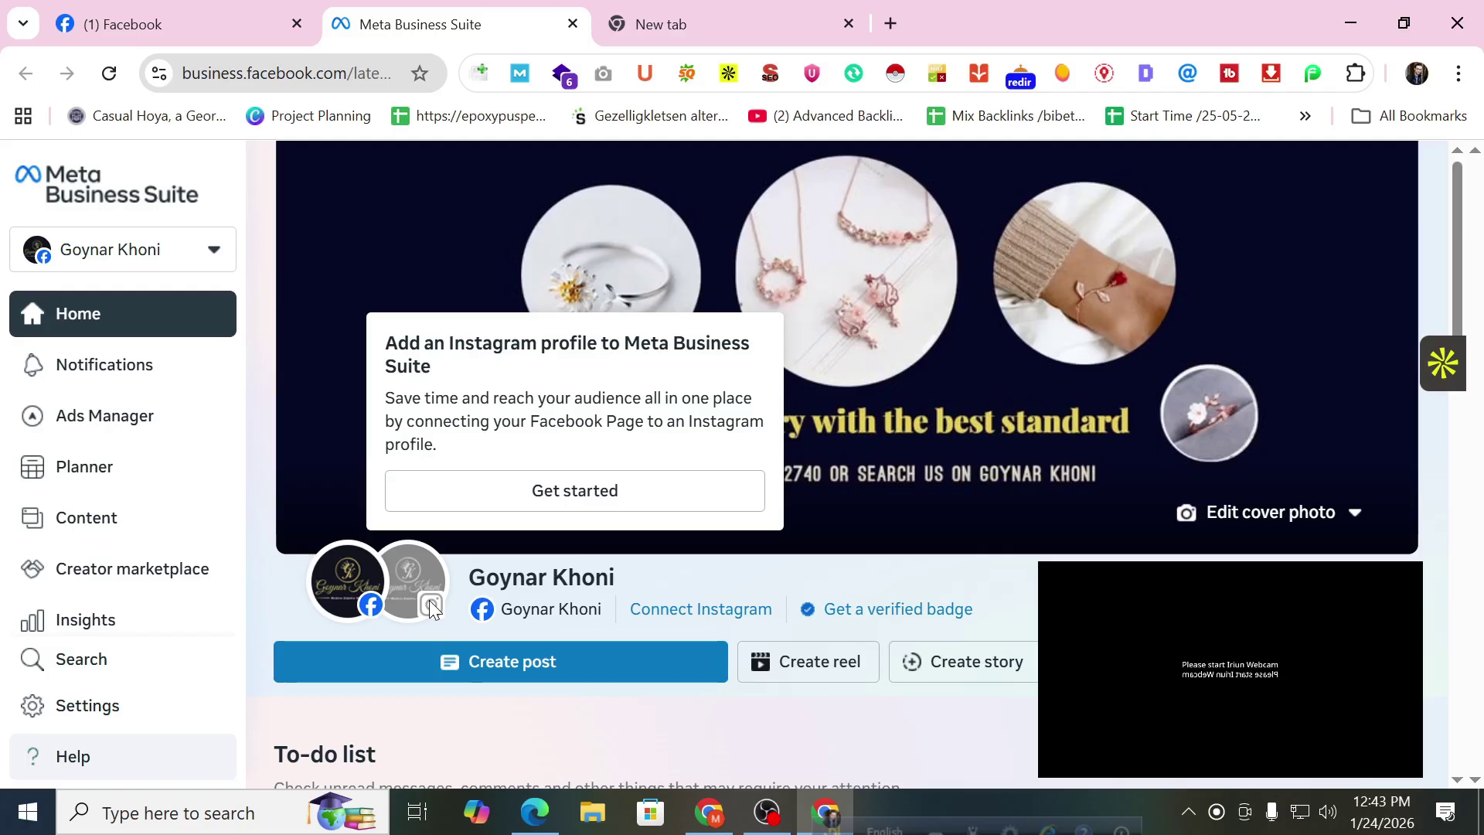
mouse_move(550, 609)
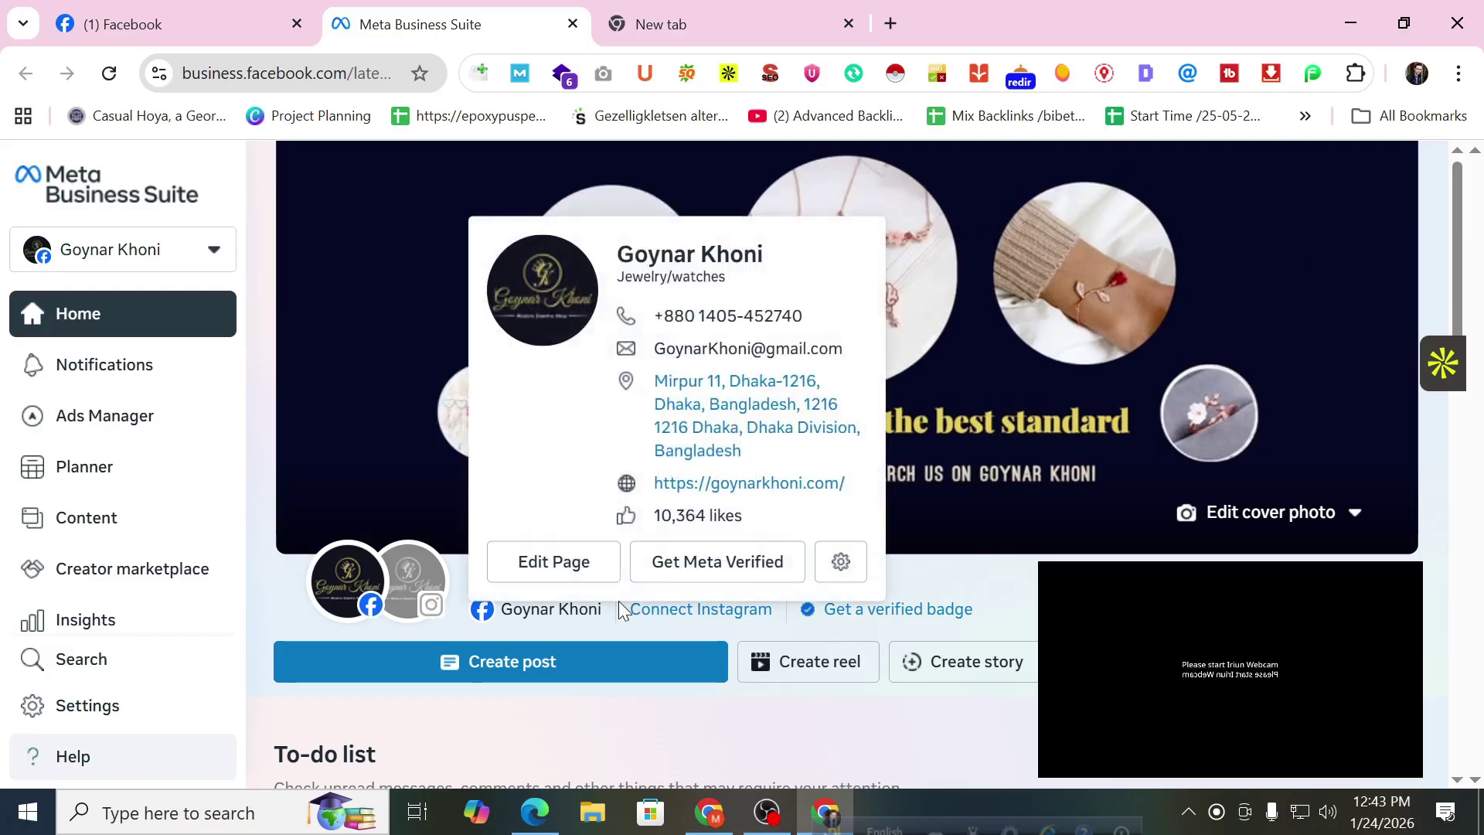
scroll(464, 556, "down", 2)
mouse_move(457, 438)
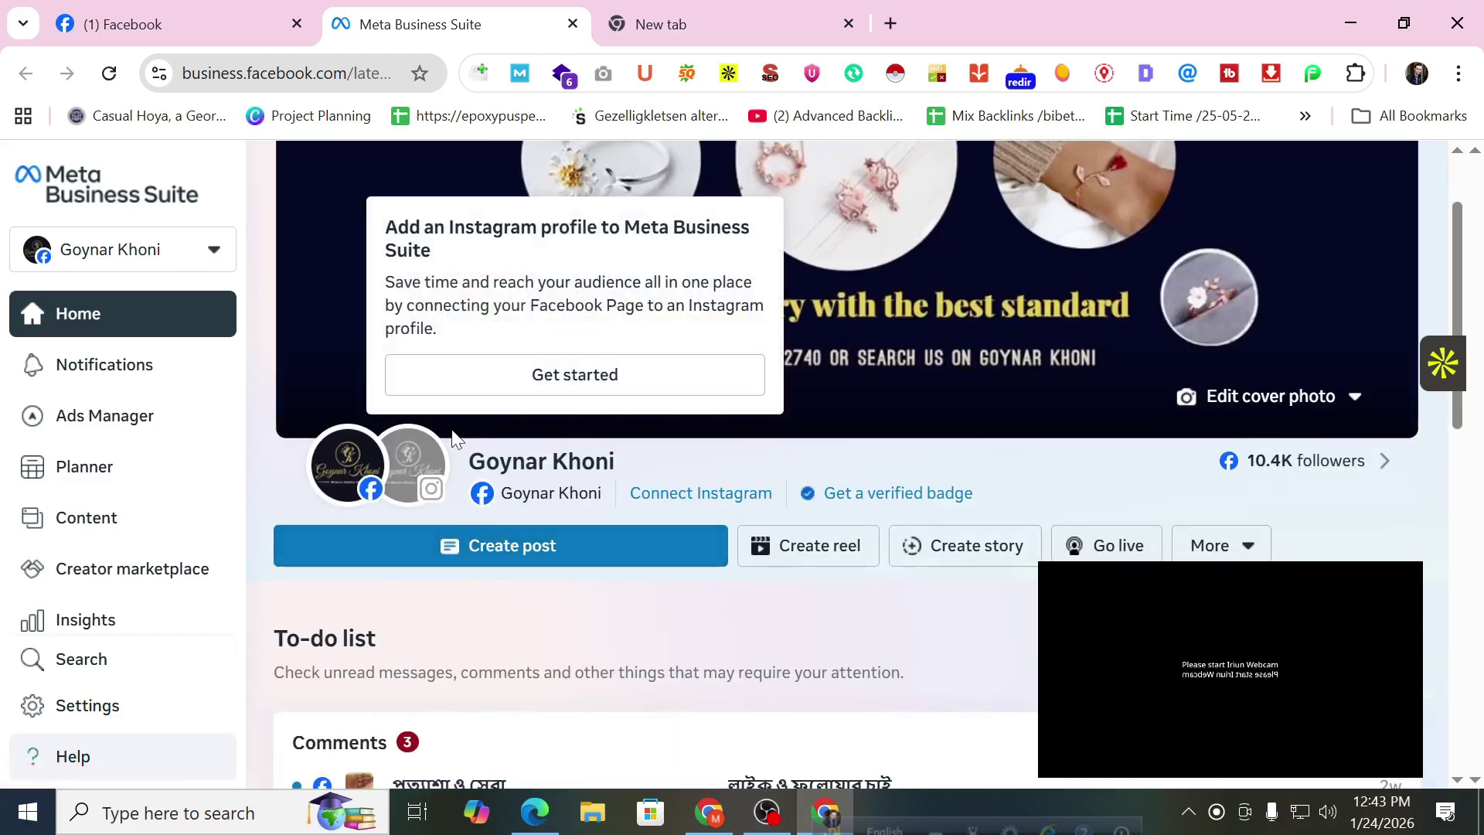
mouse_move(558, 473)
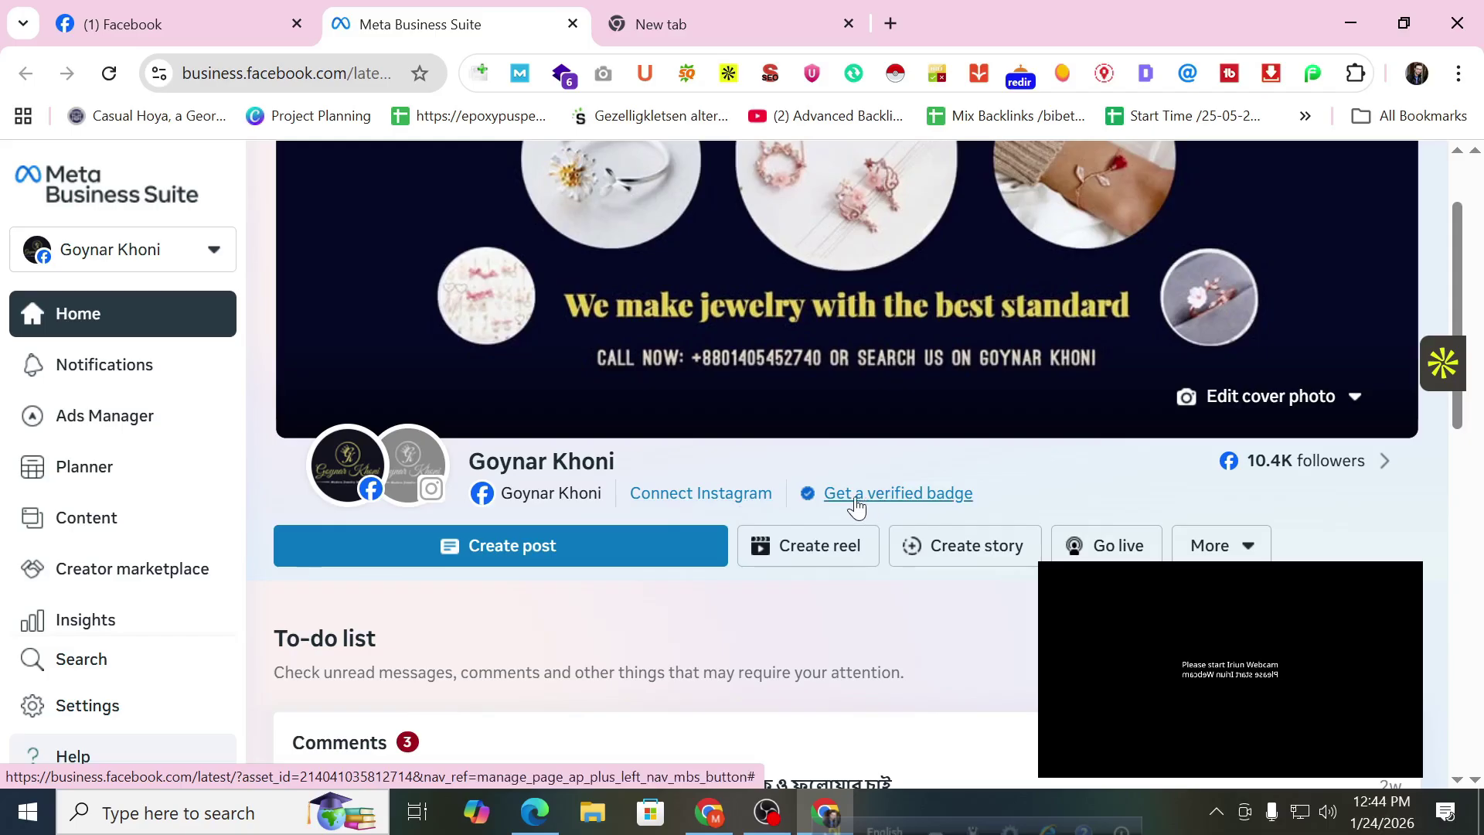
scroll(1313, 464, "down", 3)
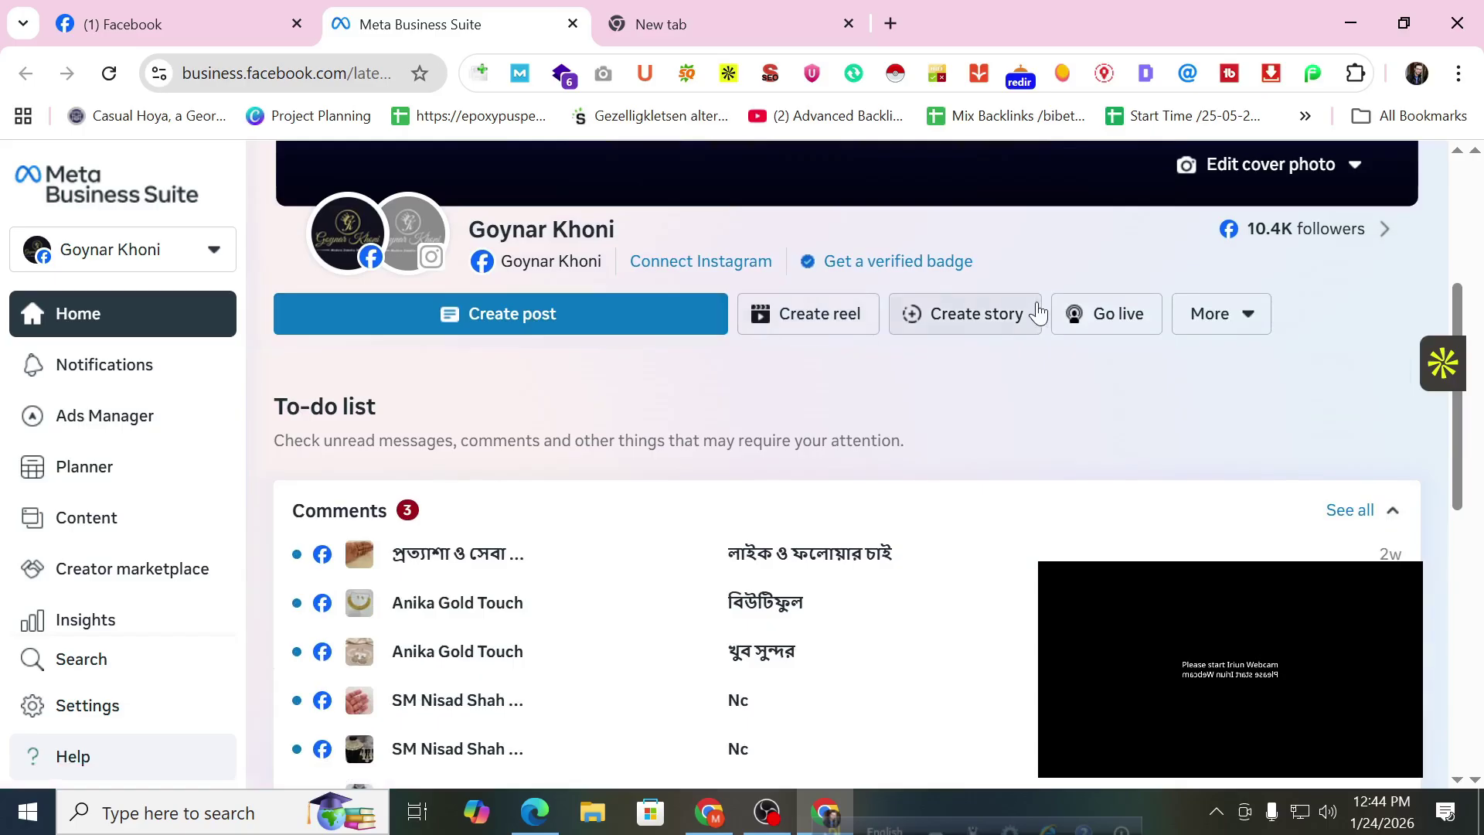
Open the page's More actions dropdown and close it again.
left_click(1230, 326)
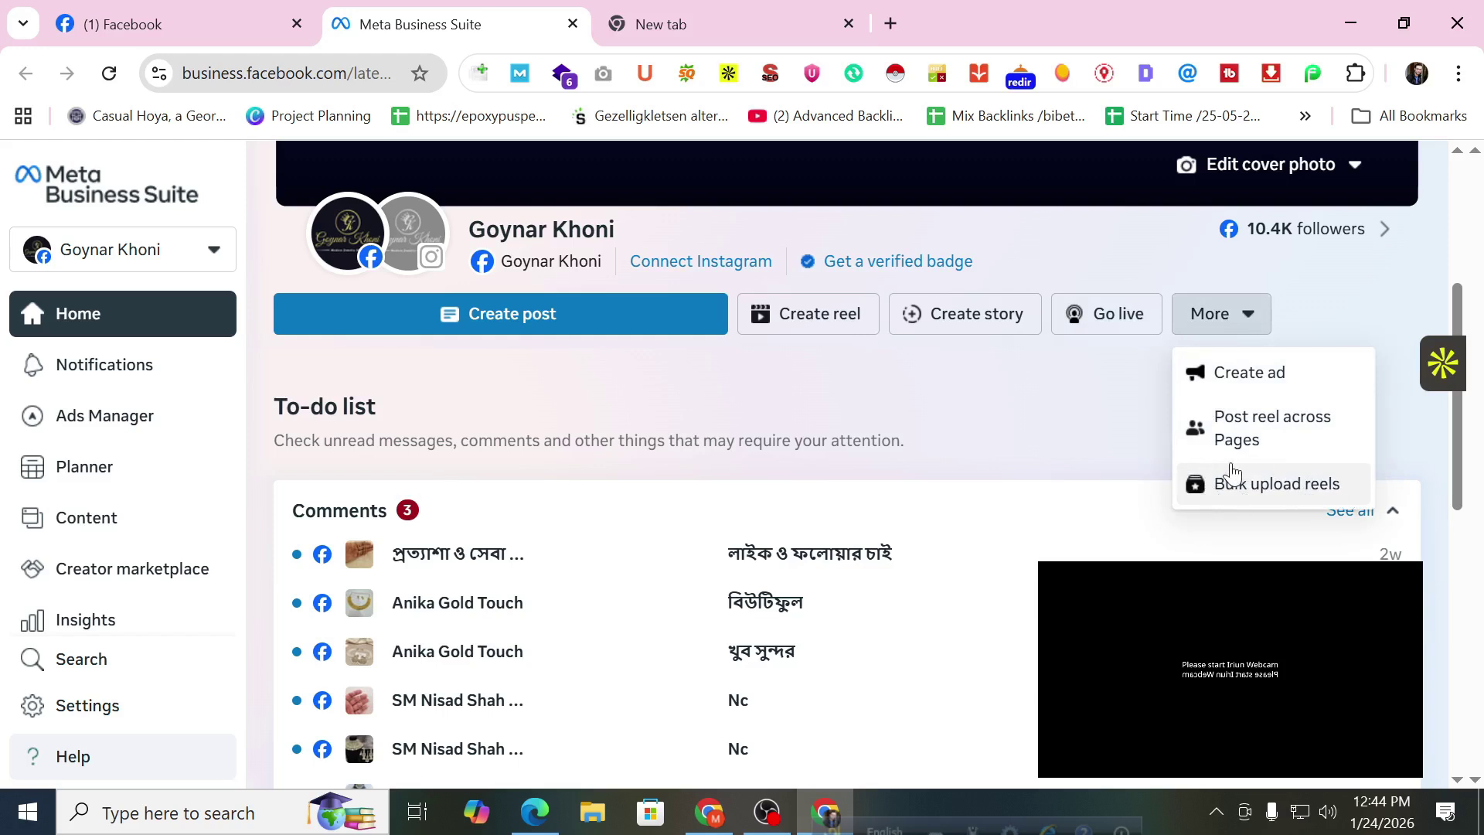
left_click(1302, 308)
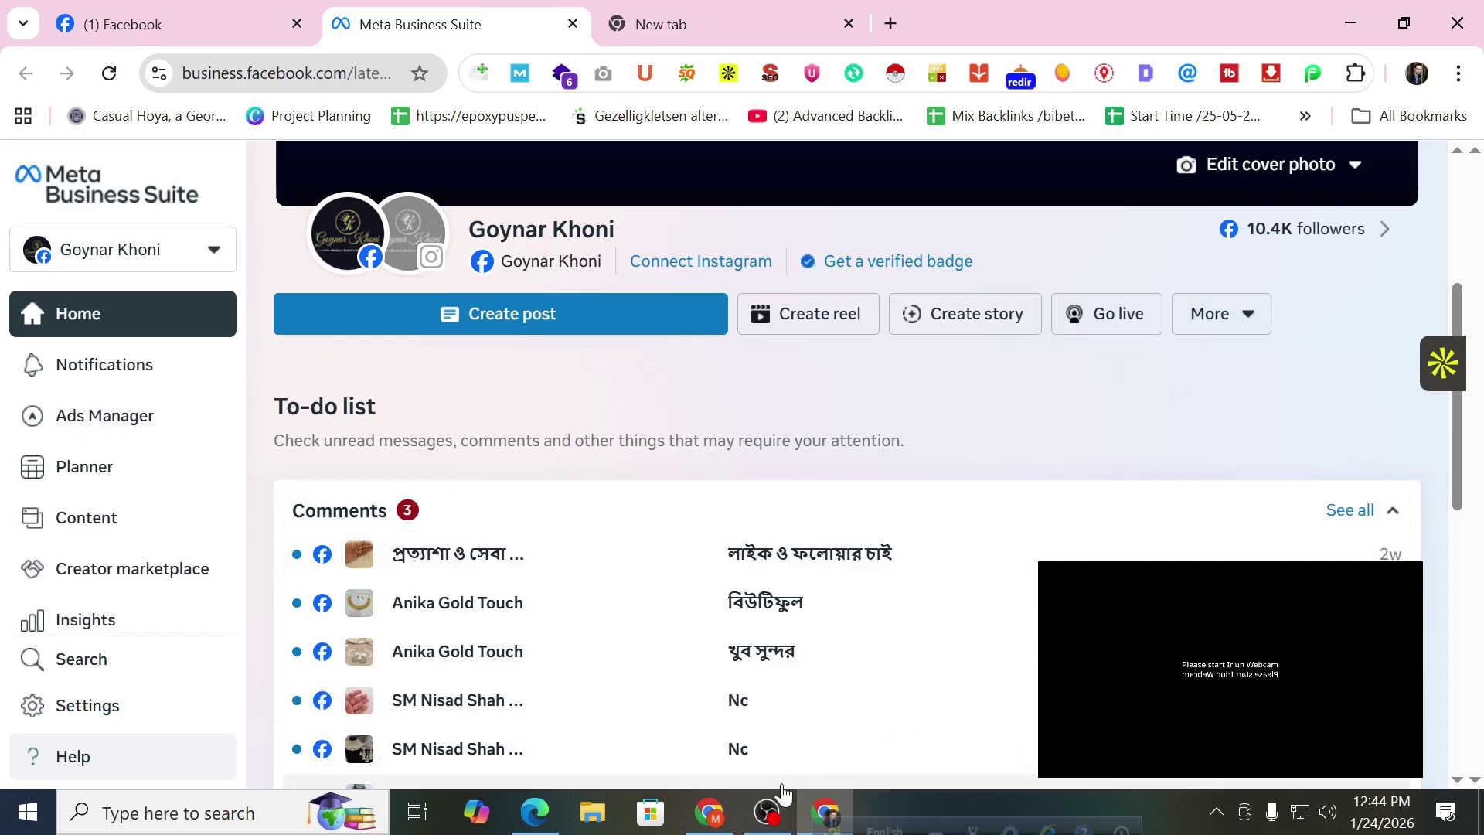
left_click(768, 810)
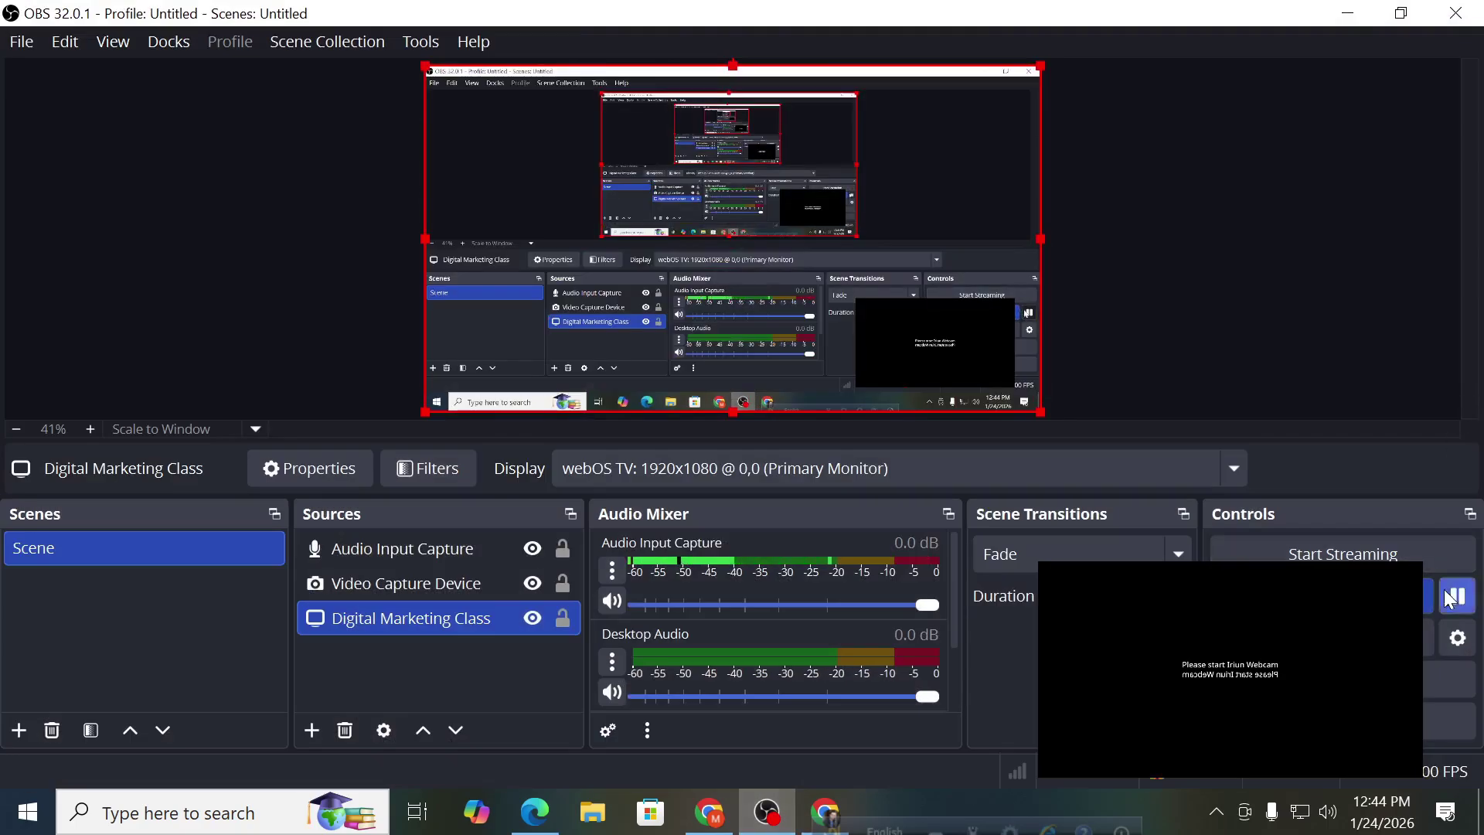
left_click(1348, 13)
mouse_move(551, 260)
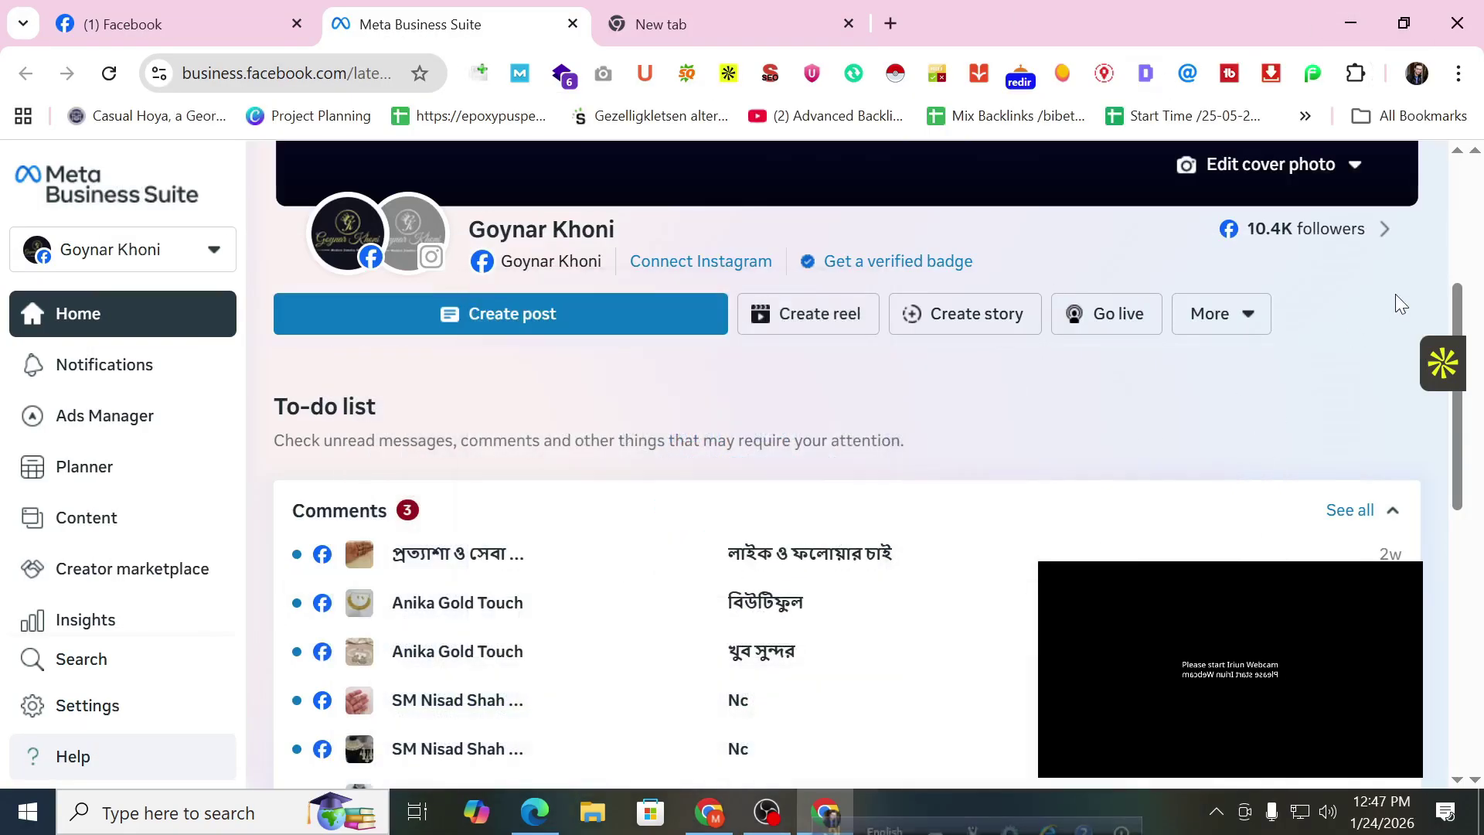
Open Notifications and scroll through the recent likes, new follower and unanswered message.
left_click(140, 365)
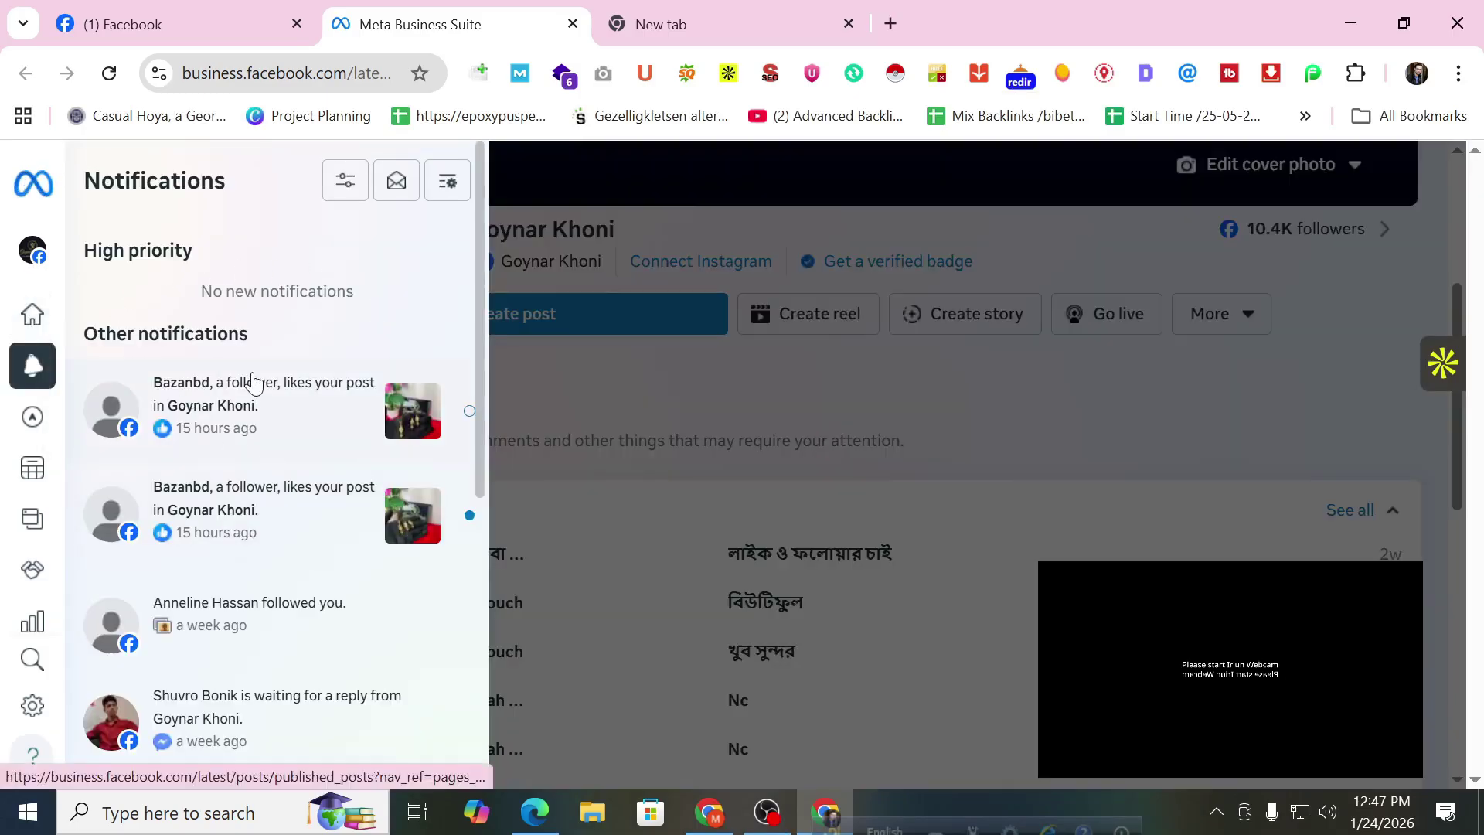
scroll(255, 380, "down", 2)
scroll(232, 371, "down", 1)
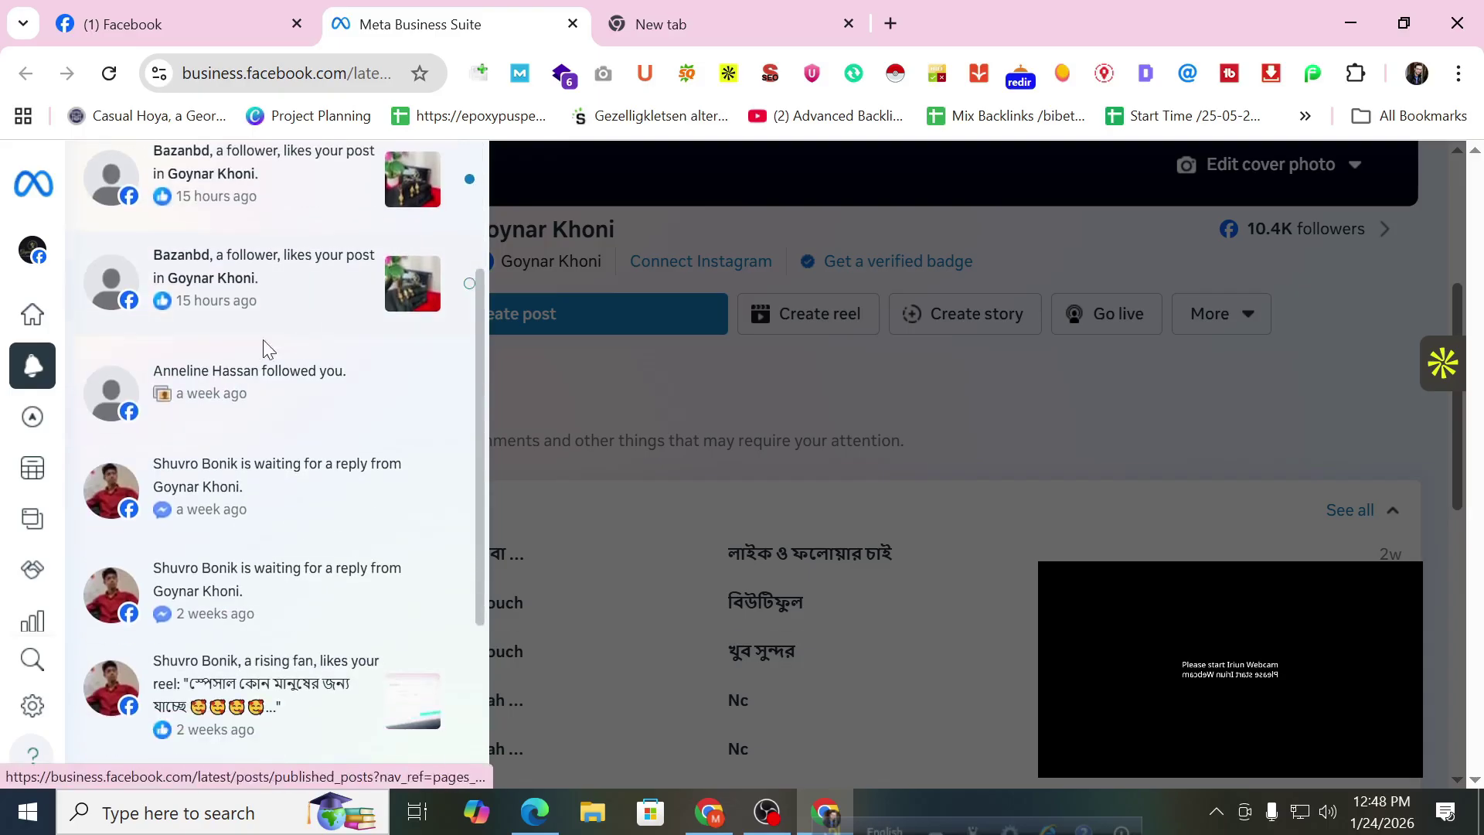
scroll(293, 337, "up", 1)
scroll(292, 337, "up", 1)
mouse_move(124, 426)
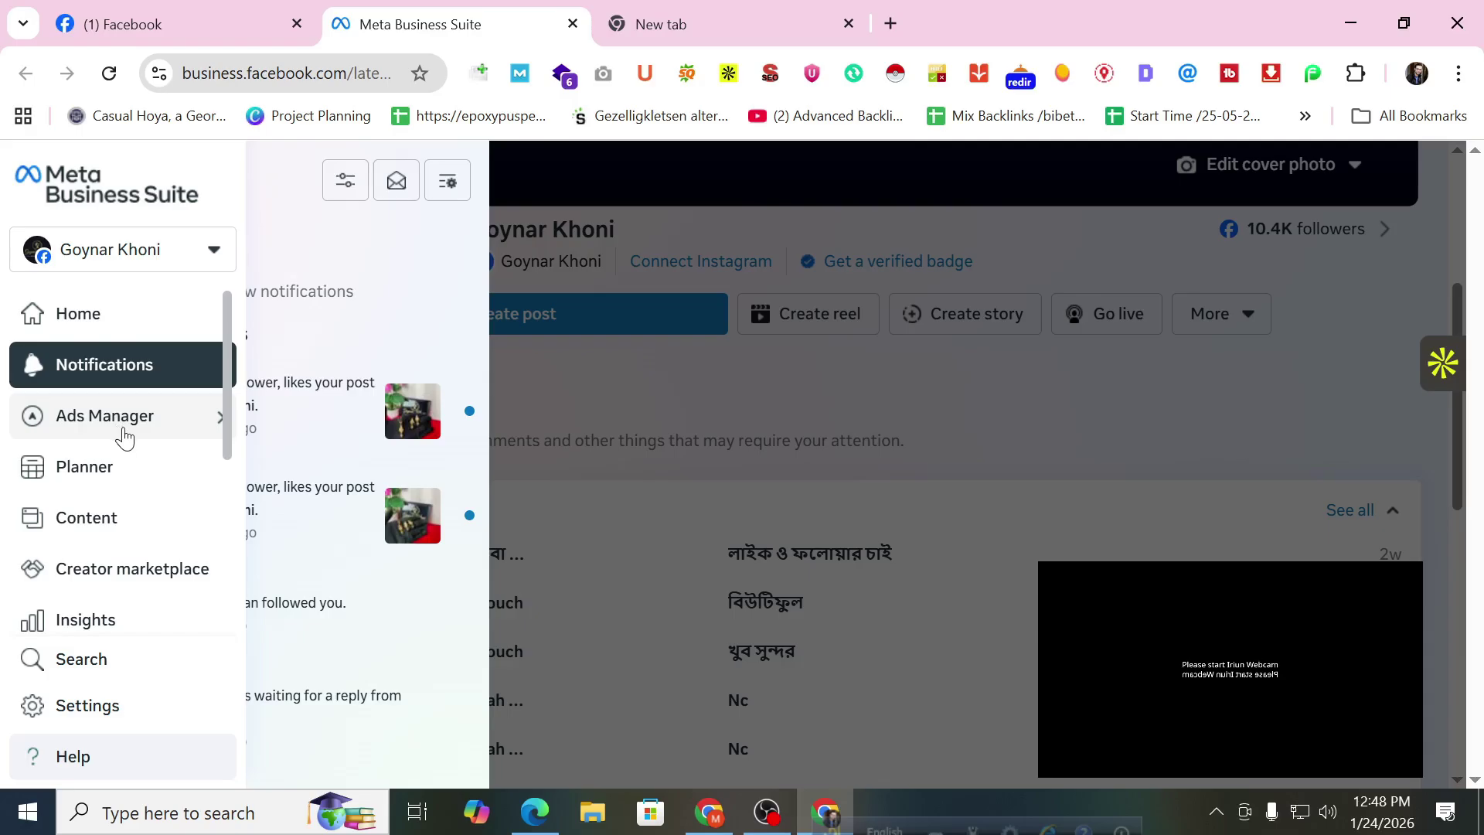
Open the Planner calendar for the week of January 18–24, 2026.
left_click(106, 475)
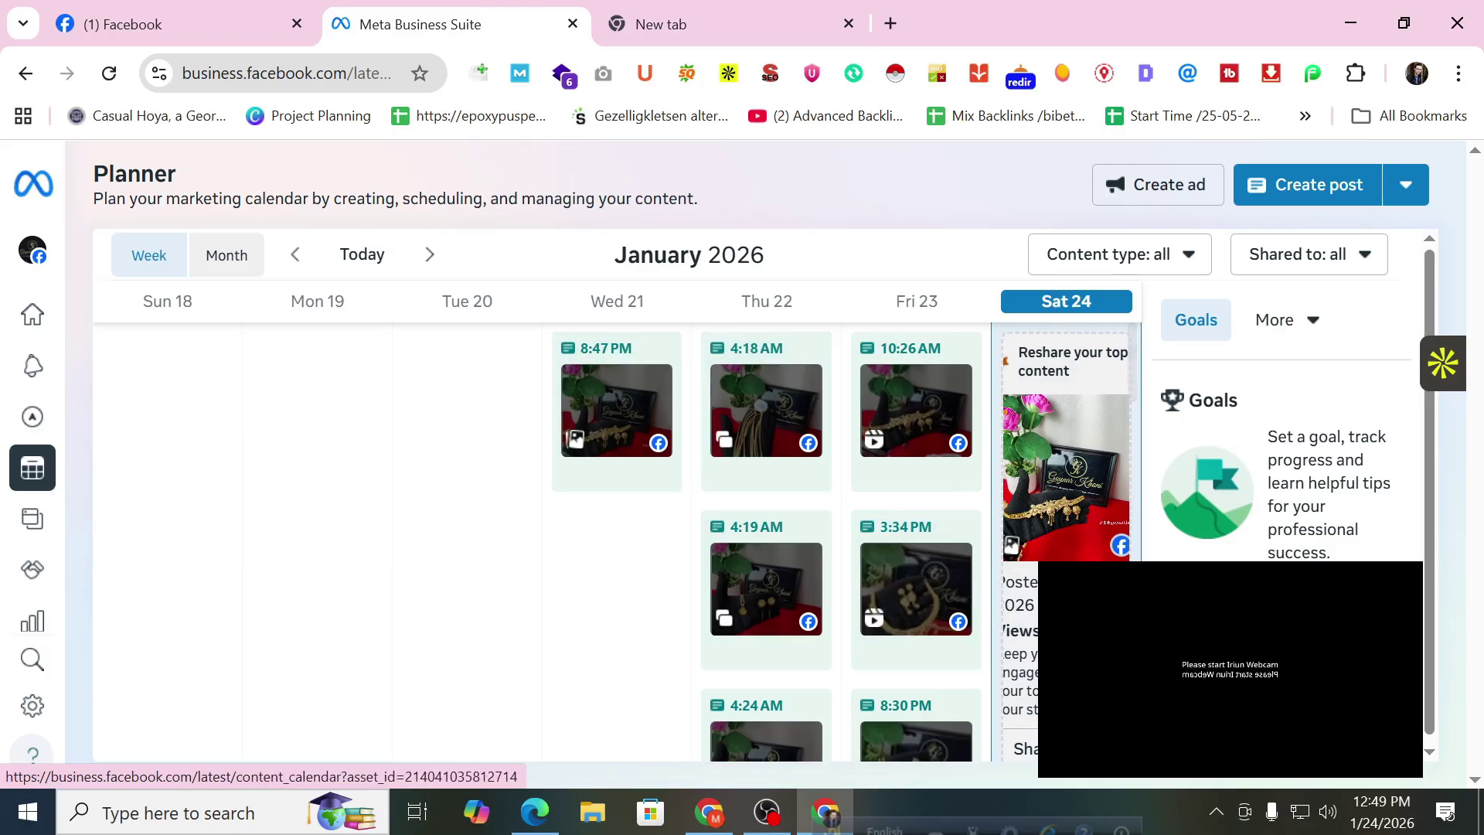
scroll(868, 508, "down", 1)
Start a new post and place the cursor in its text field.
left_click(31, 467)
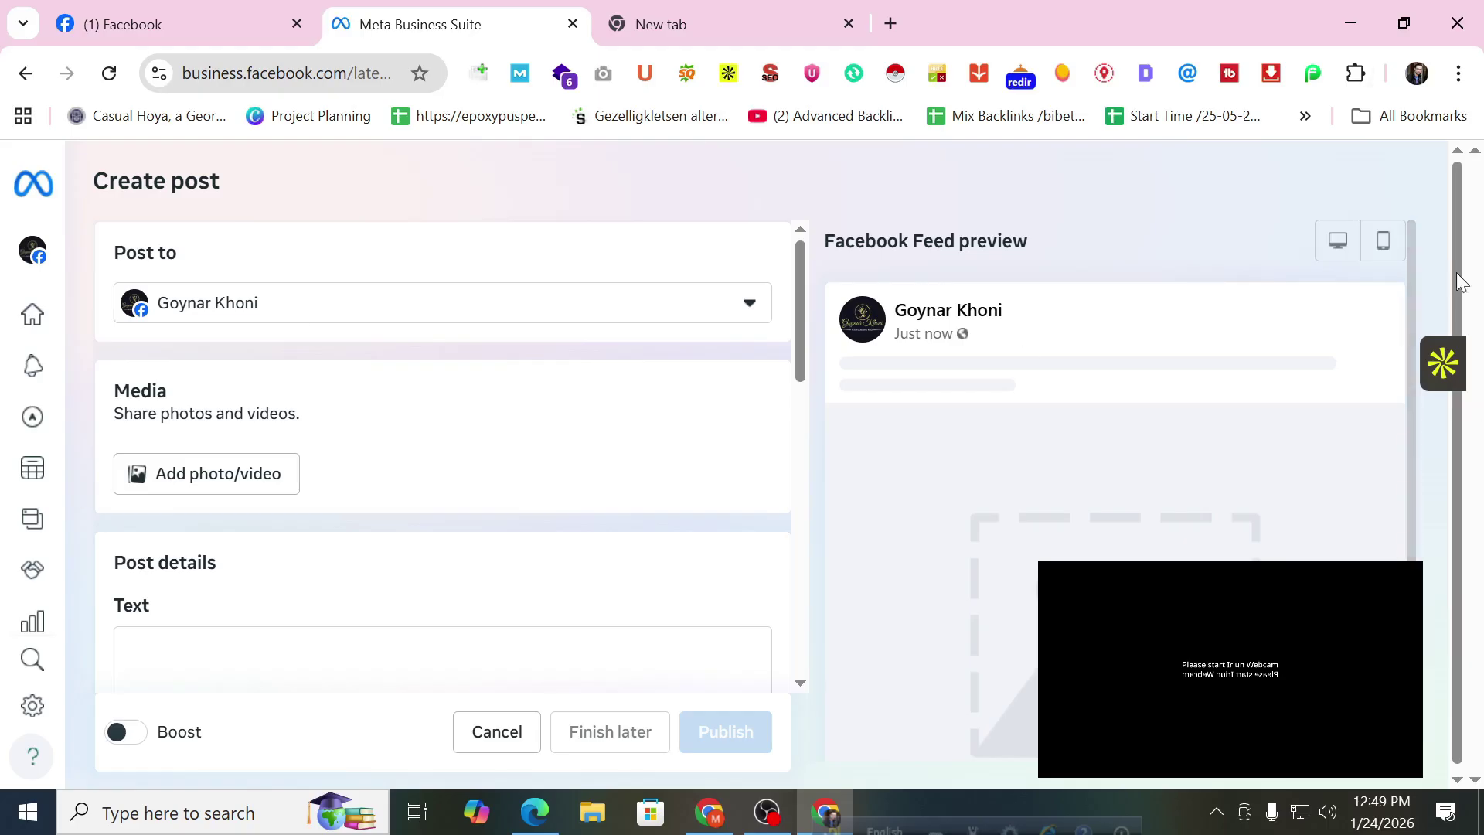
scroll(232, 391, "down", 2)
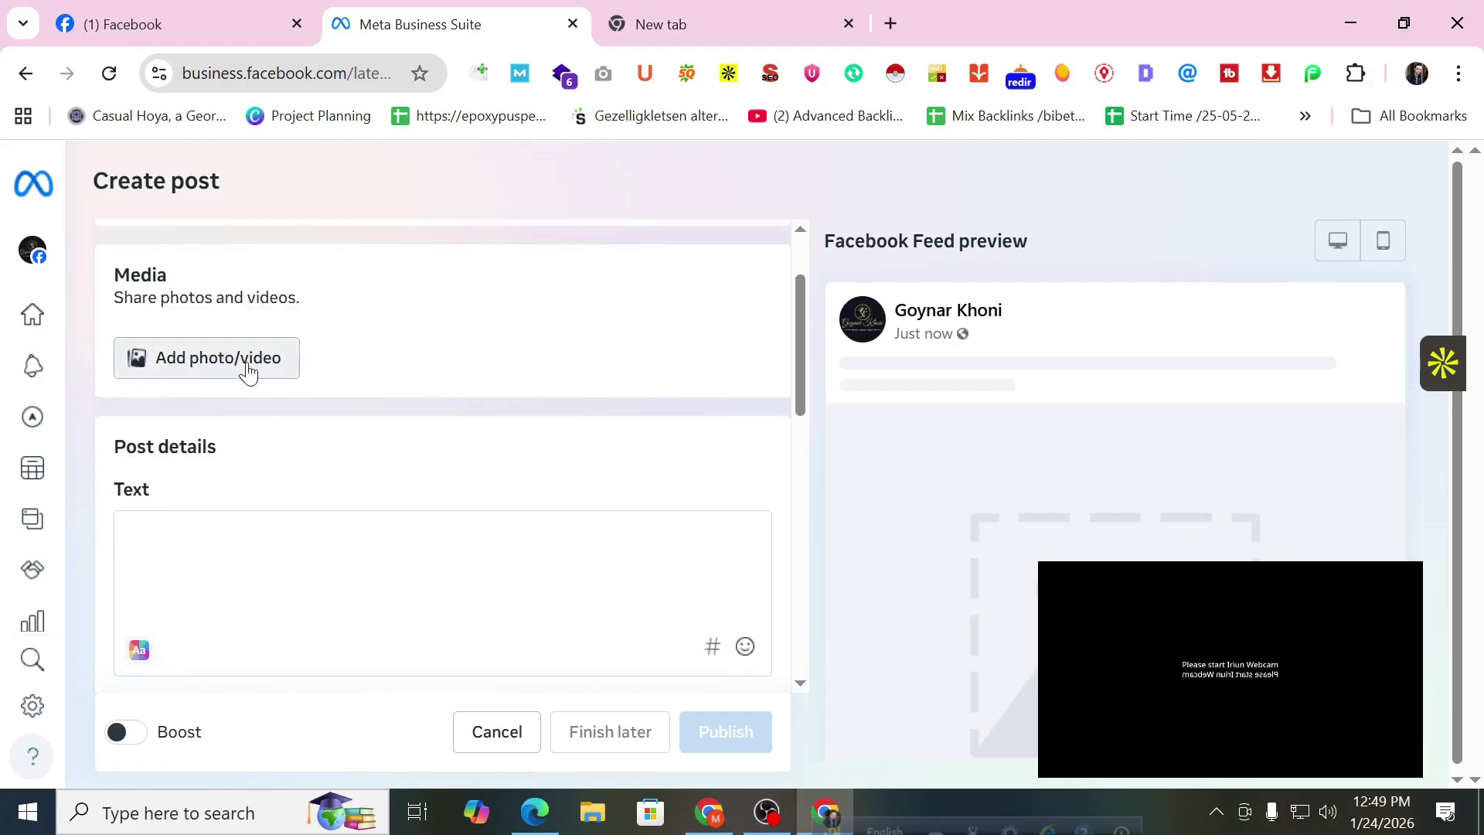
scroll(242, 377, "down", 1)
scroll(248, 386, "down", 1)
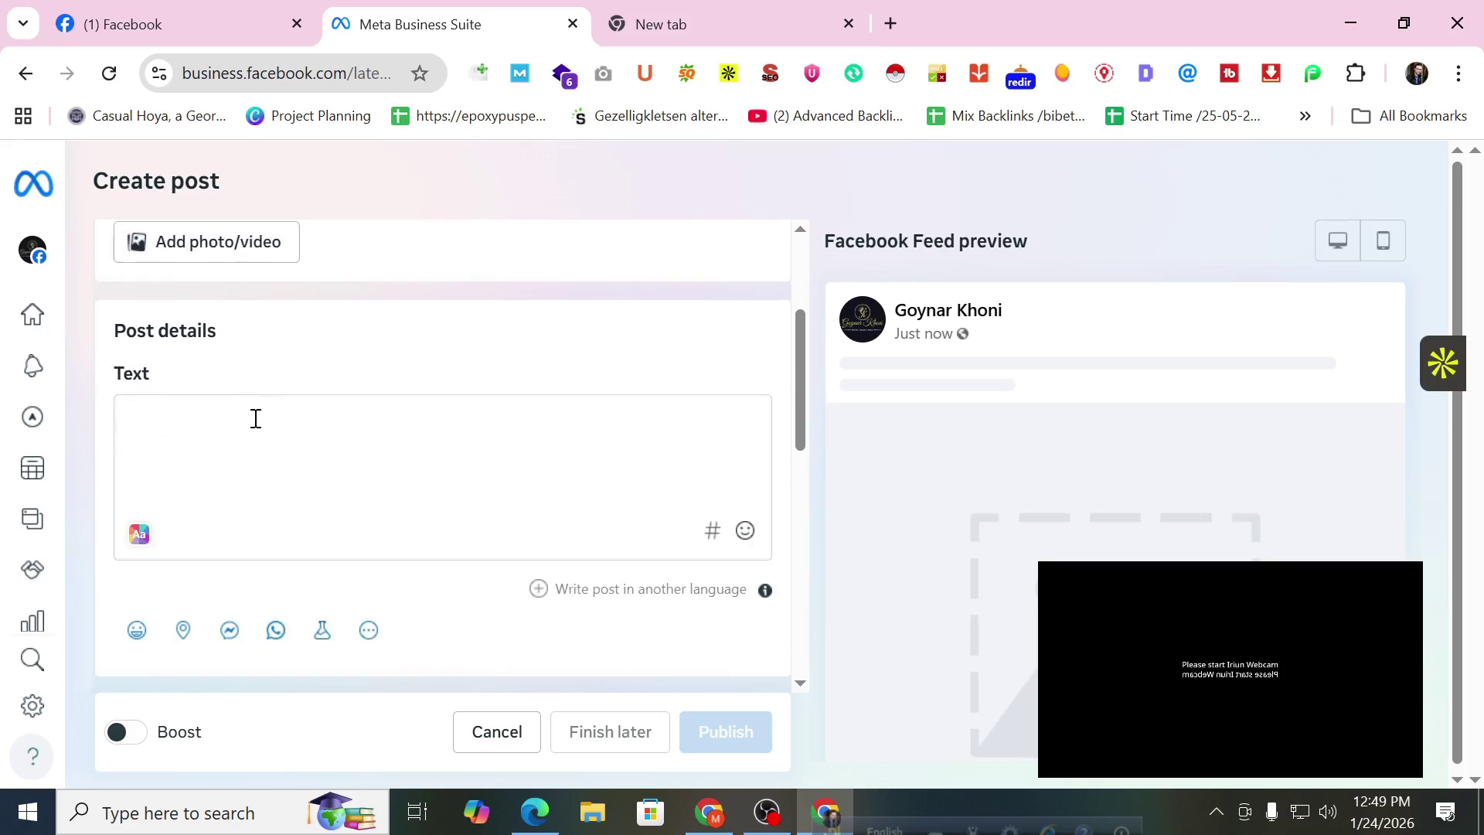
left_click(256, 419)
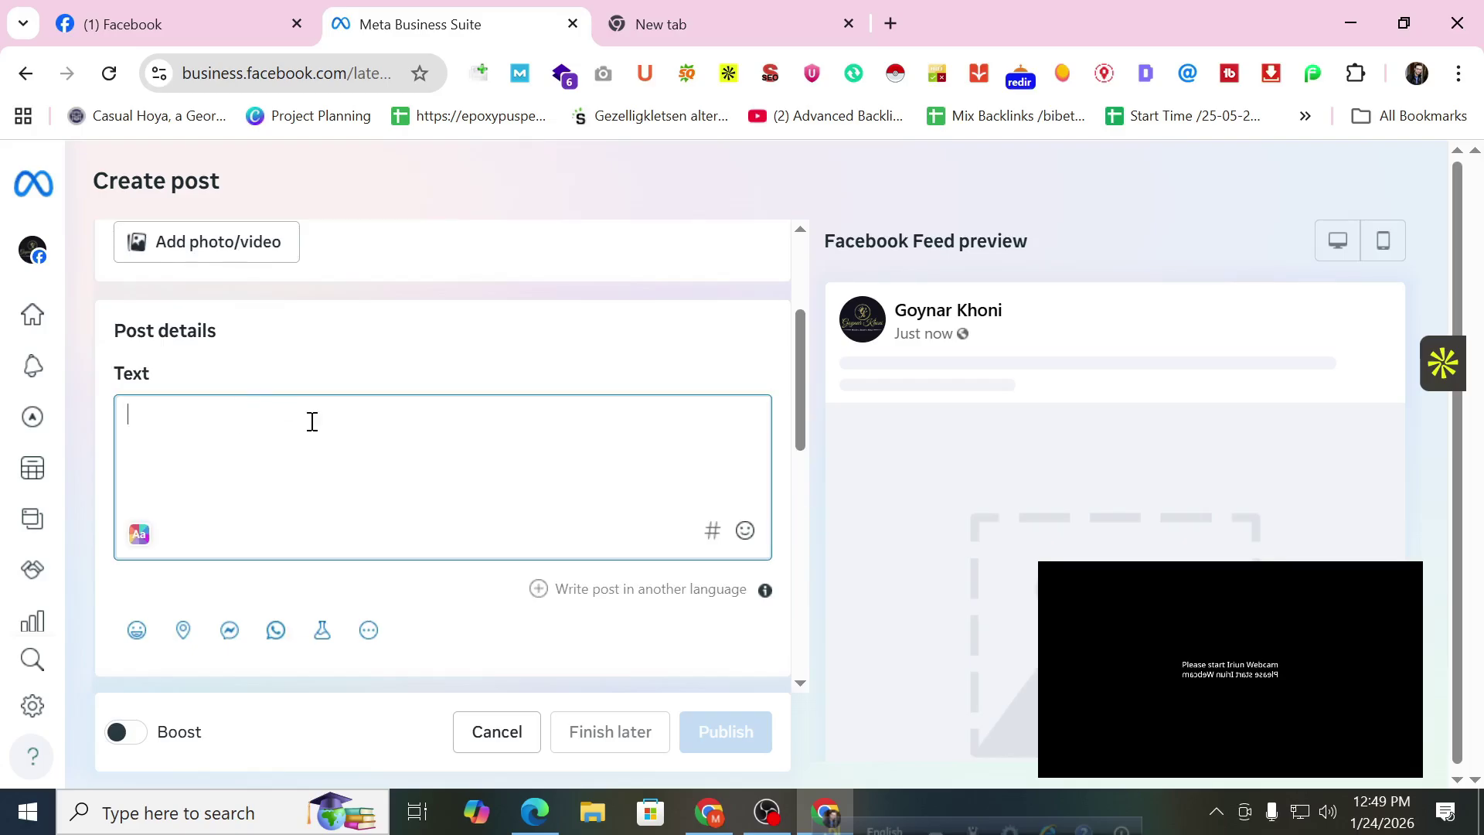
scroll(321, 421, "down", 4)
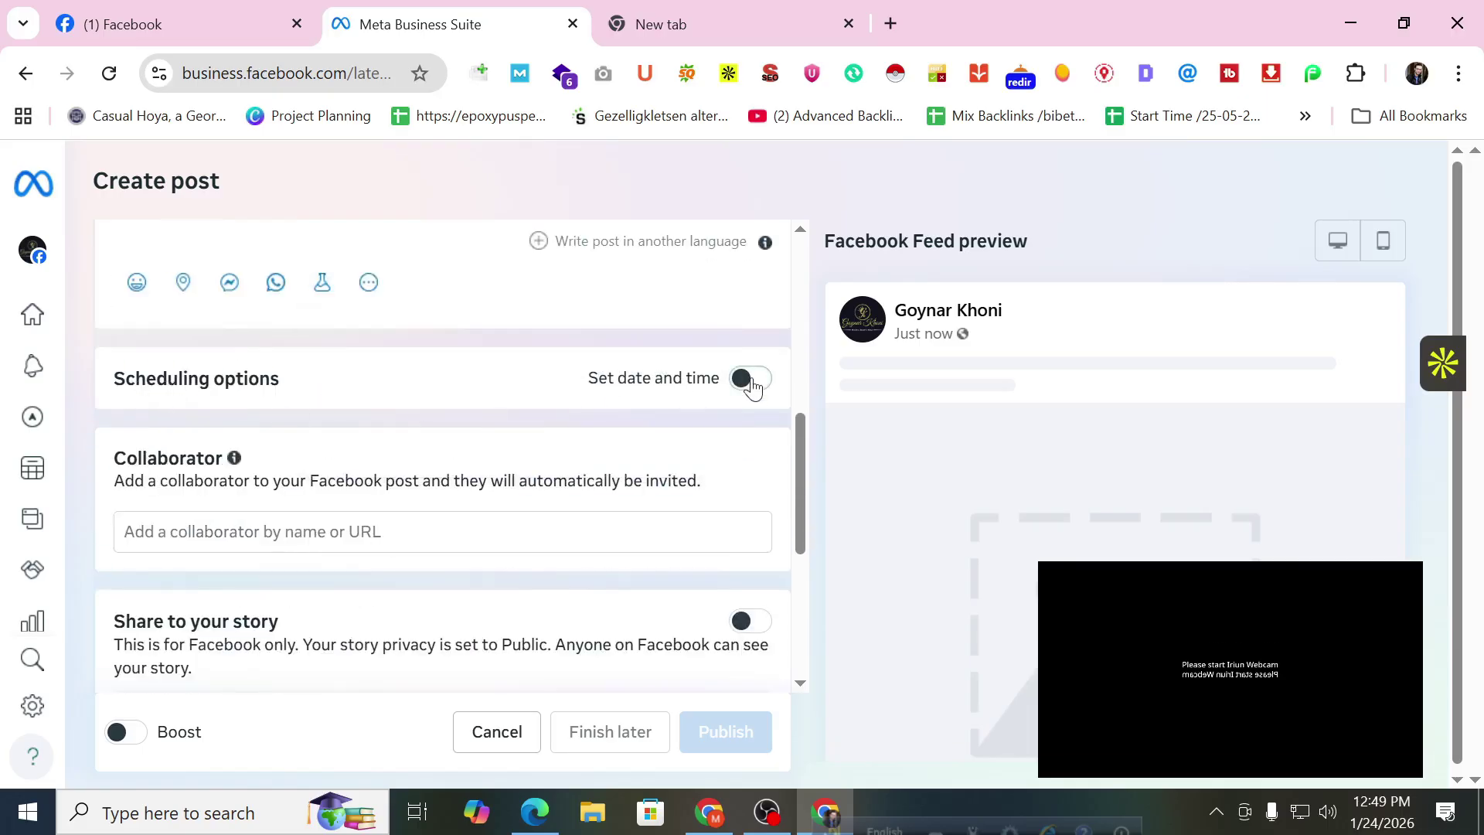
Schedule the post for January 26, 2026 at 01:10 PM, then go to Content.
left_click(749, 380)
scroll(701, 429, "up", 2)
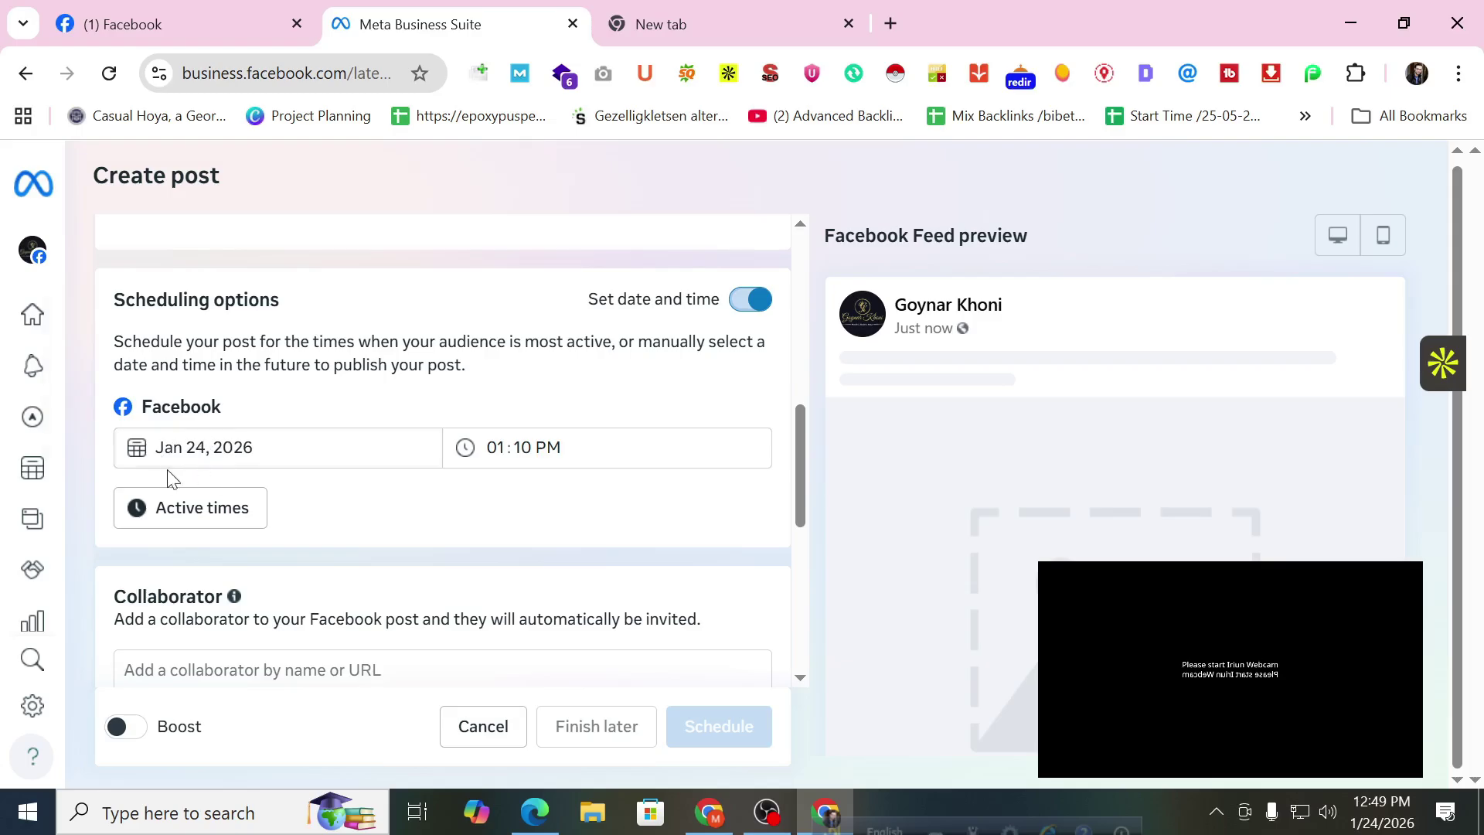
left_click(193, 454)
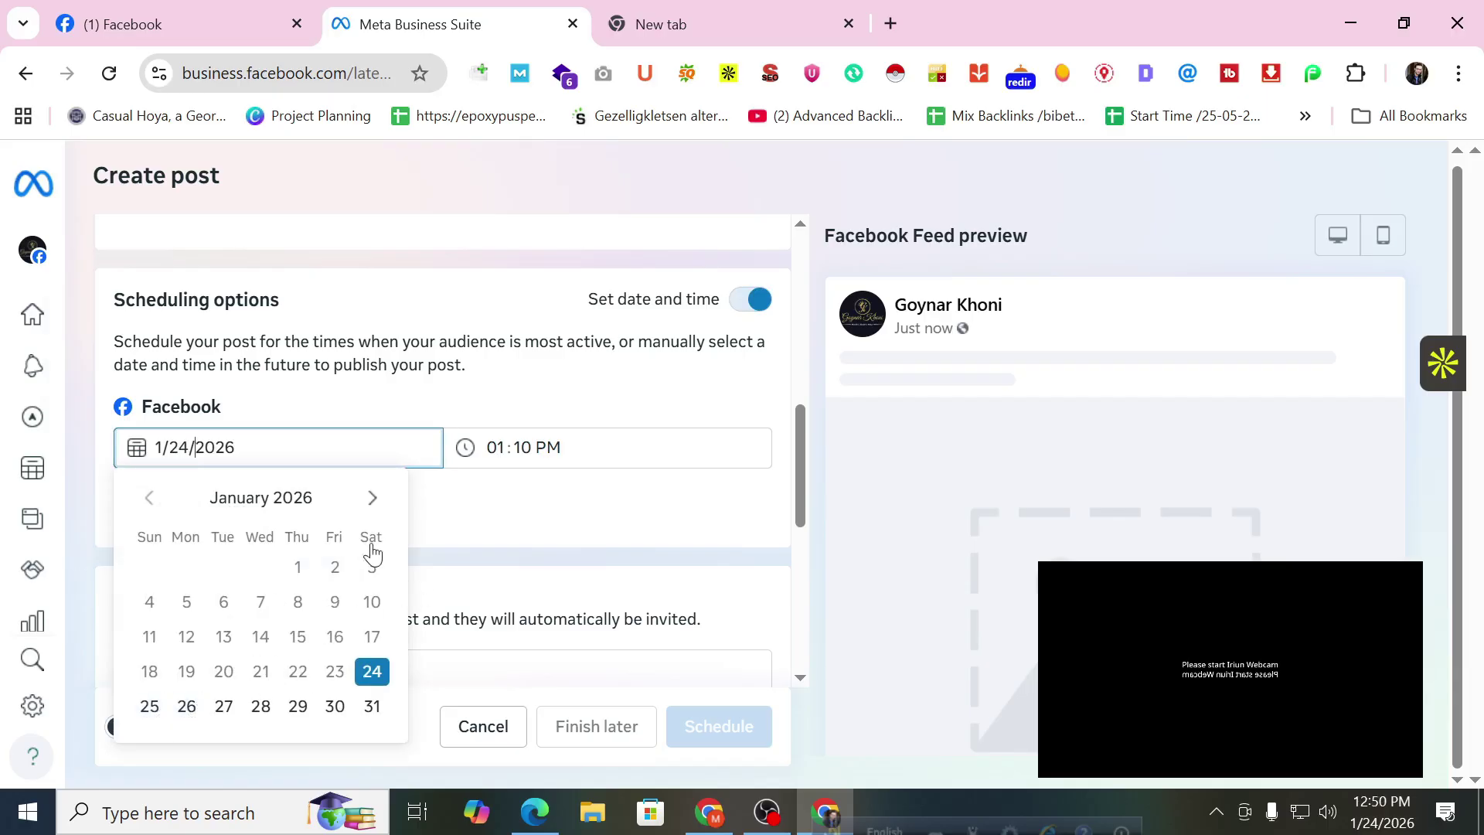
left_click(184, 709)
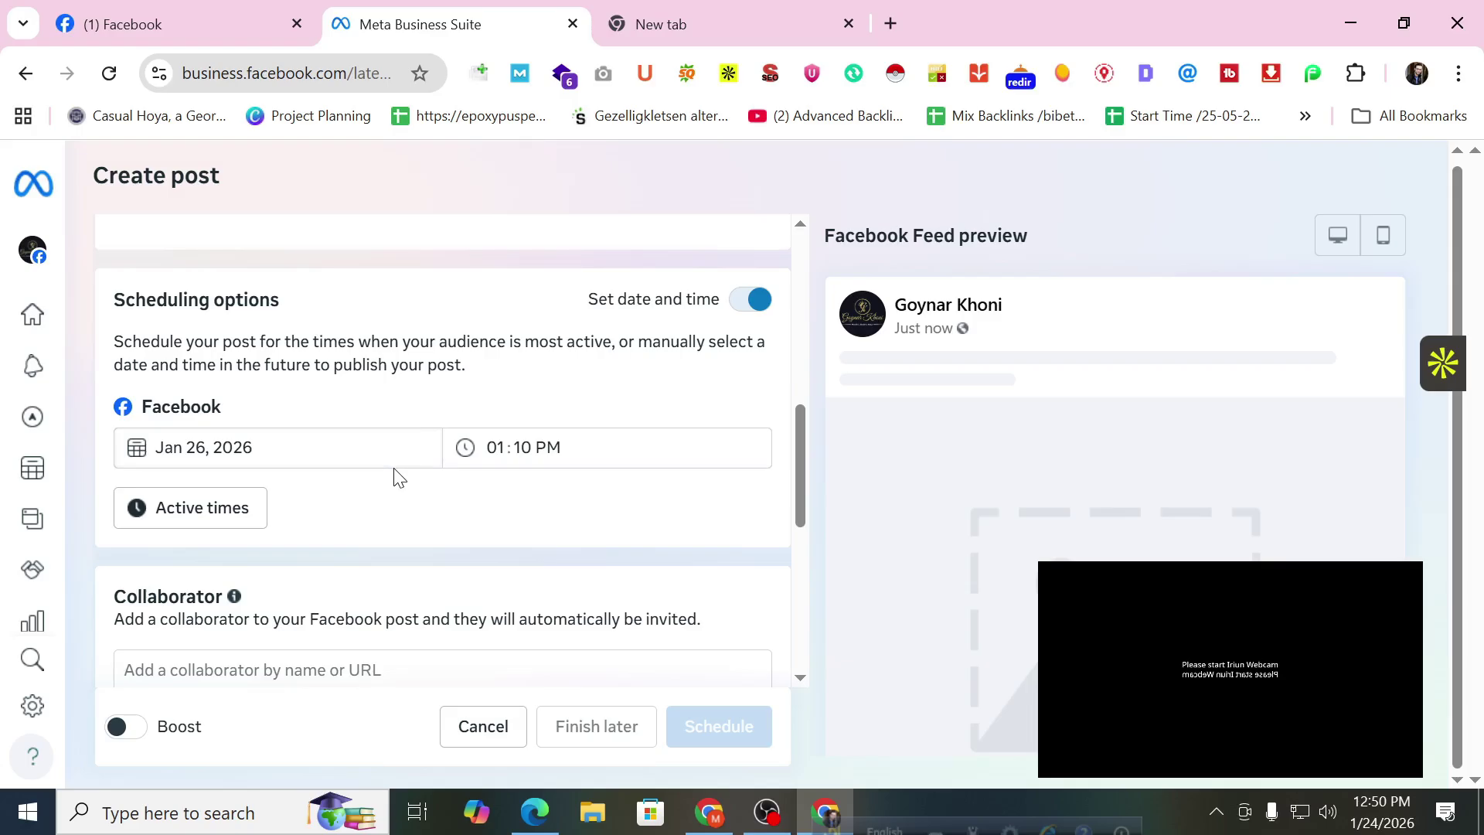
scroll(383, 487, "down", 2)
scroll(368, 487, "down", 4)
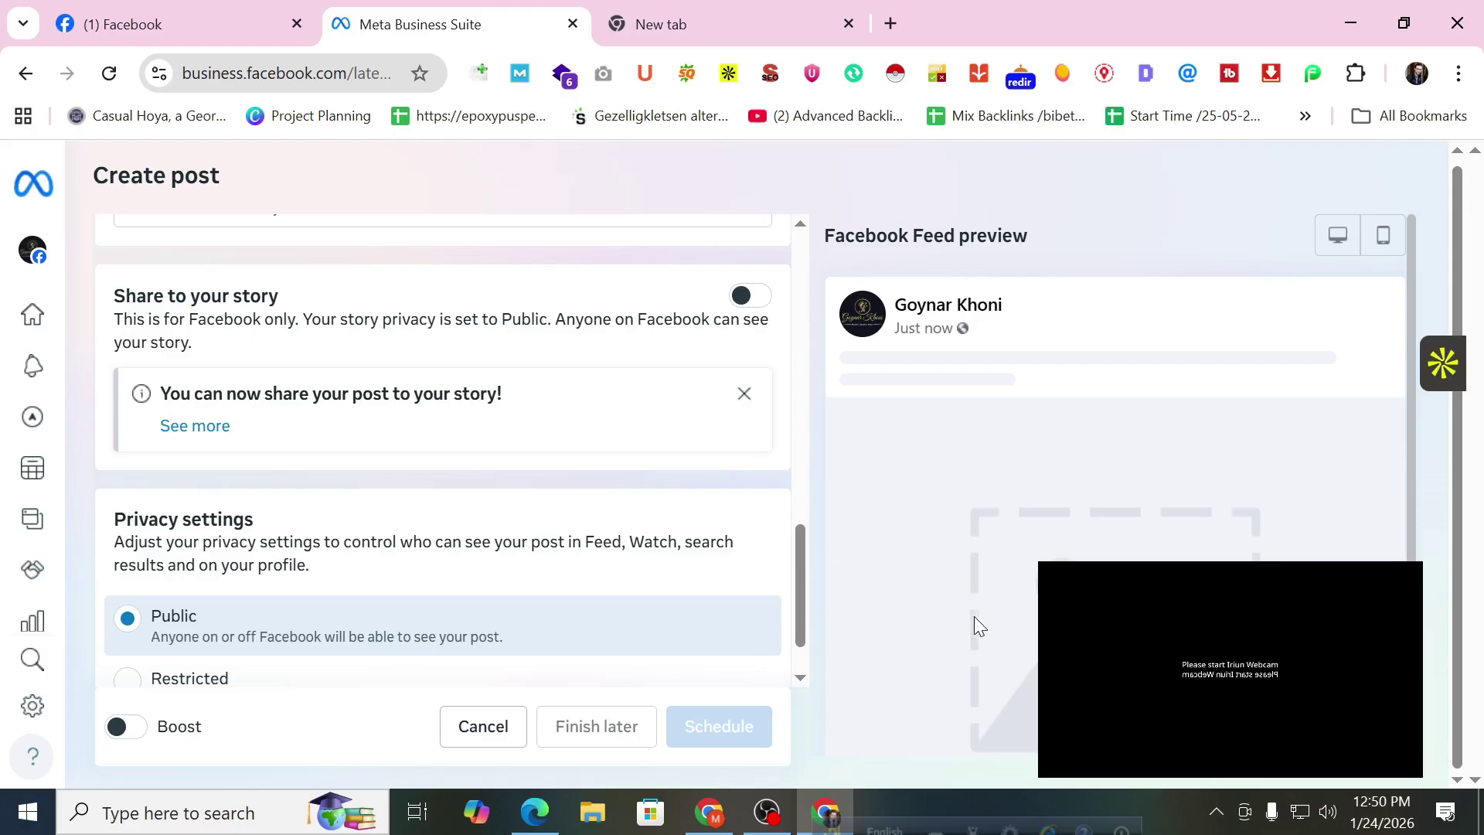
scroll(412, 522, "up", 3)
scroll(412, 521, "up", 5)
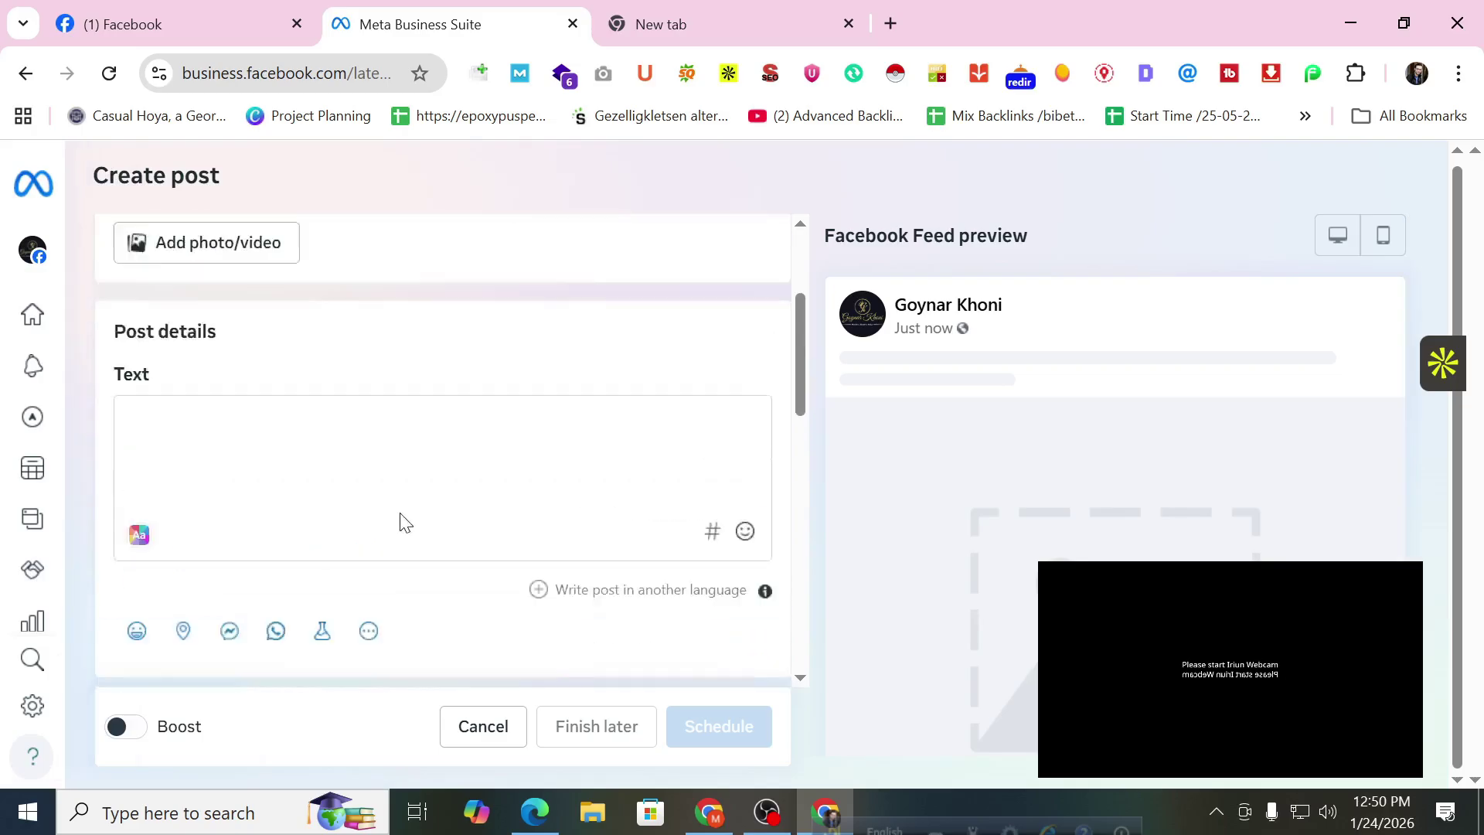
mouse_move(31, 415)
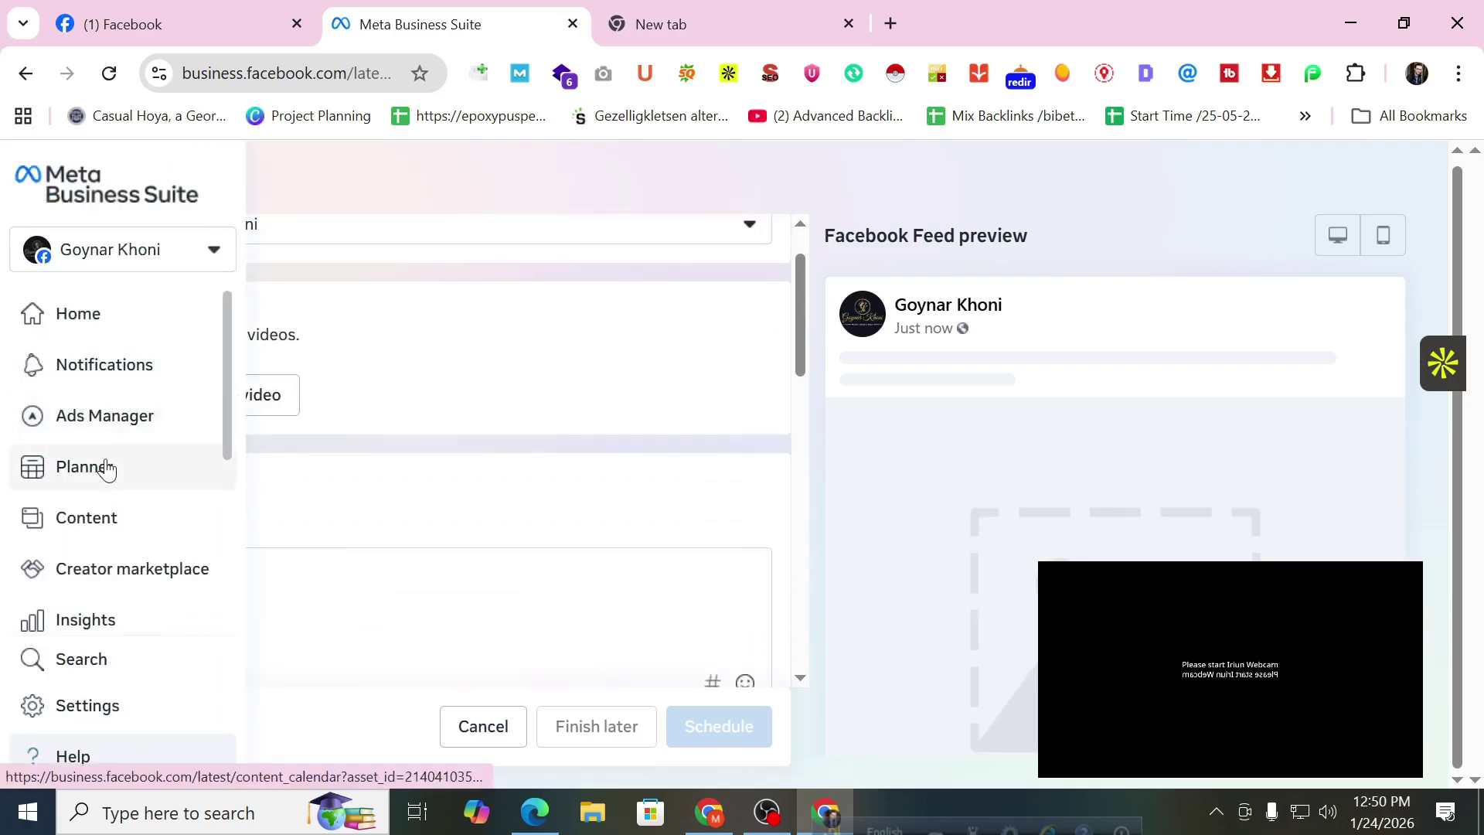
left_click(95, 516)
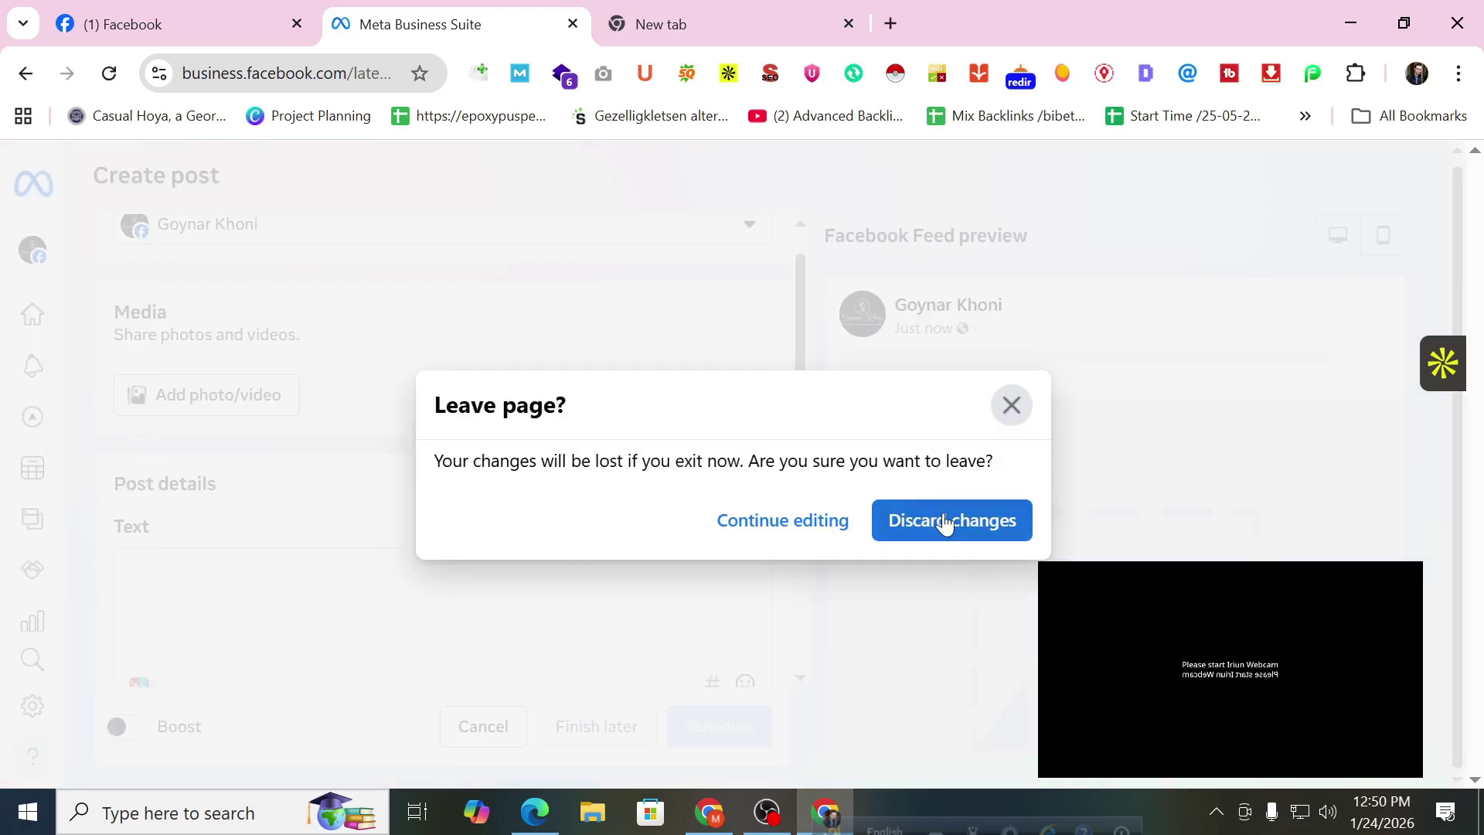
Discard the unfinished post draft and leave the page.
left_click(944, 518)
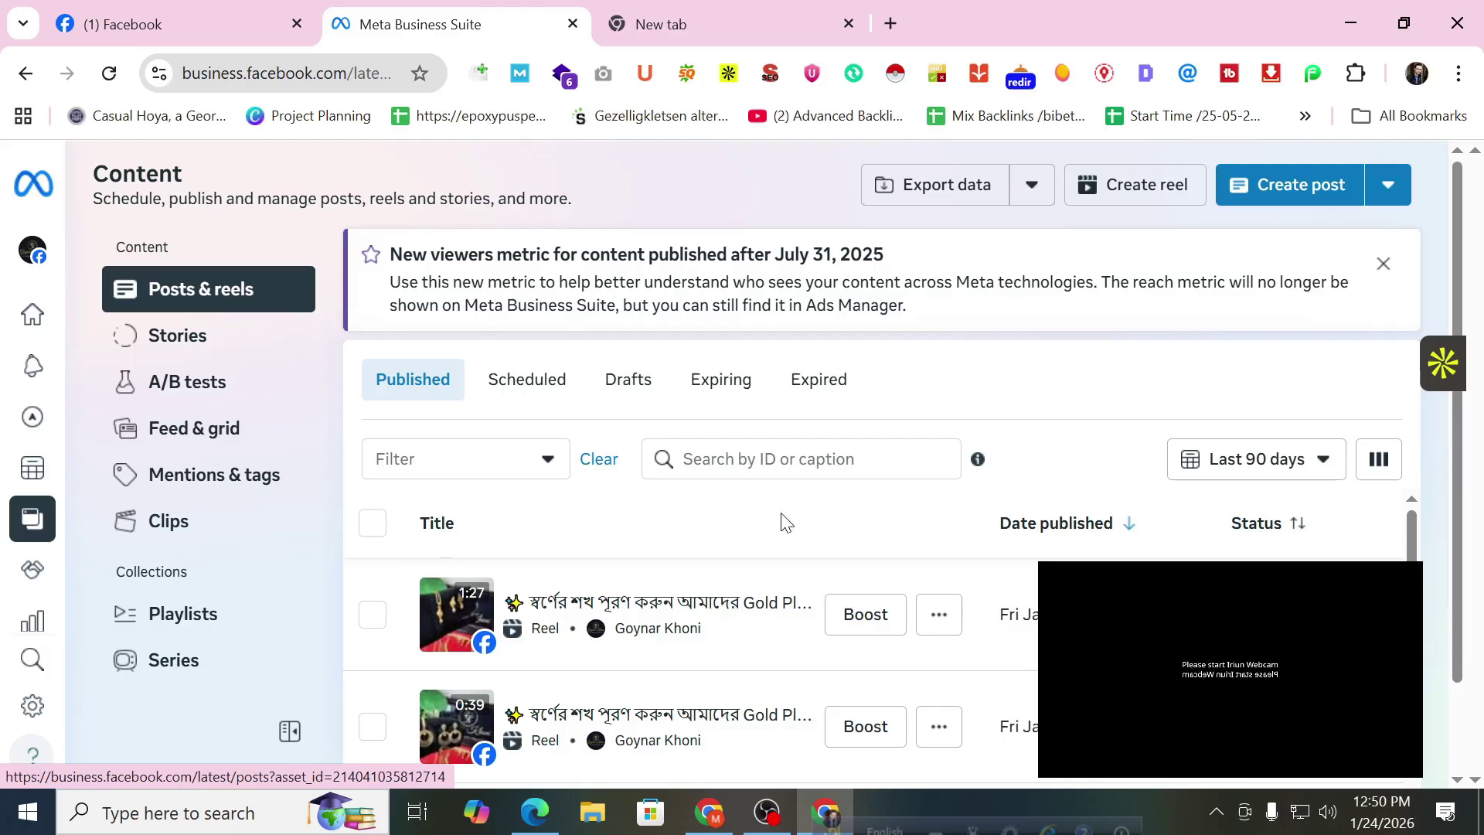
scroll(712, 514, "down", 2)
scroll(742, 588, "up", 2)
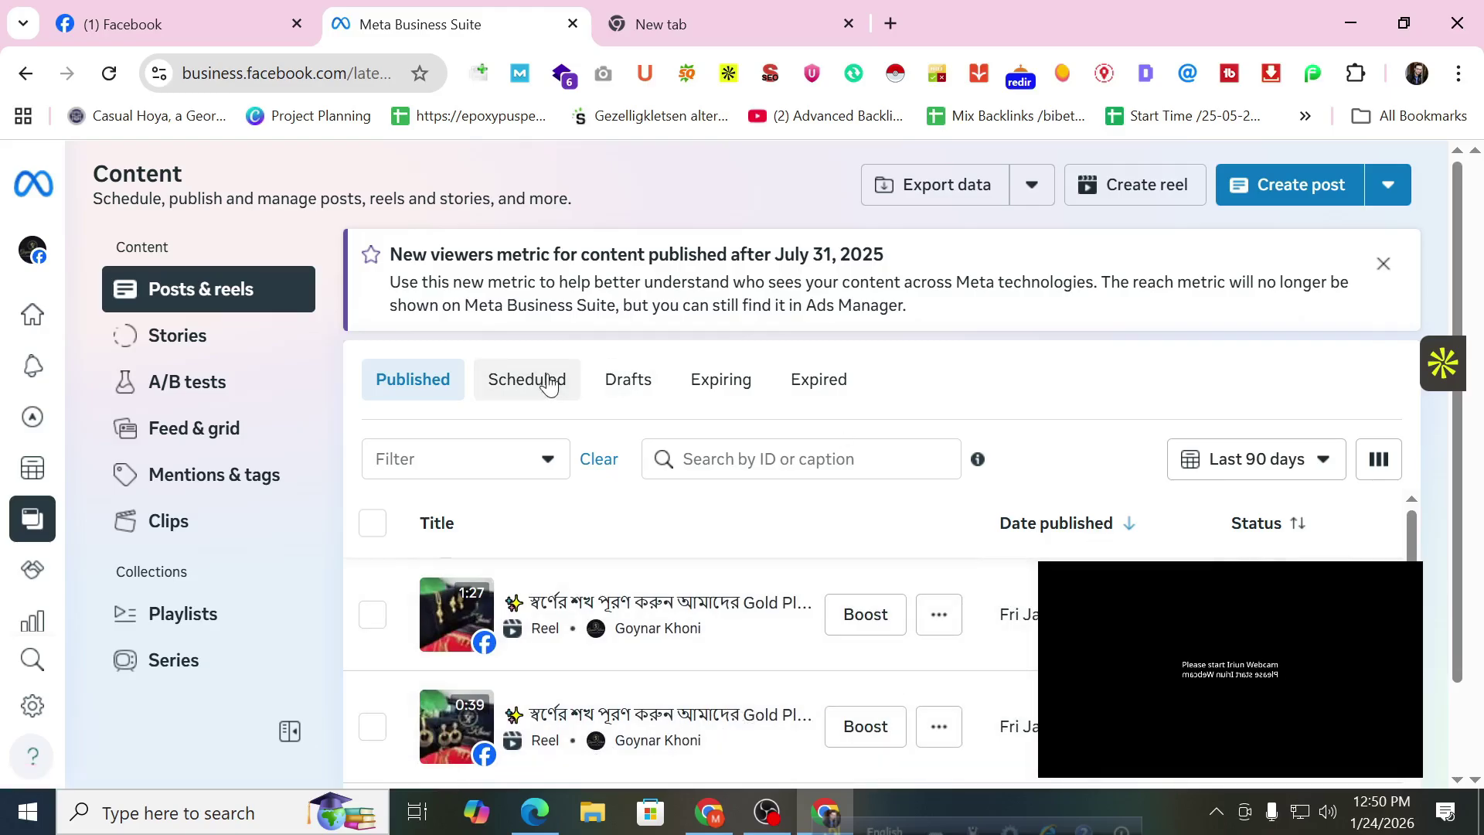
Check the Scheduled, Drafts, Expiring and Expired posts, ending on the Stories list.
left_click(516, 402)
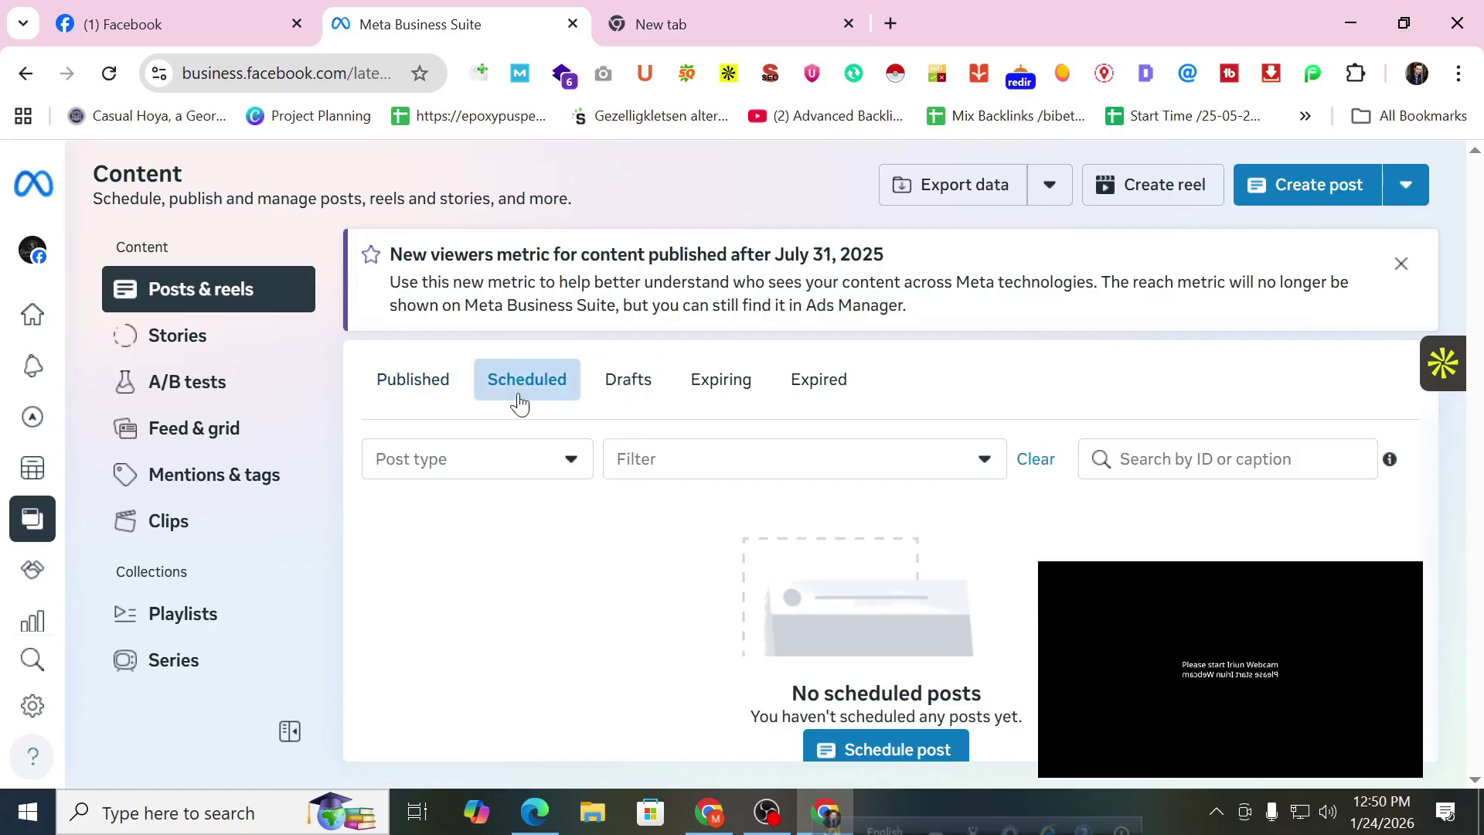
left_click(602, 386)
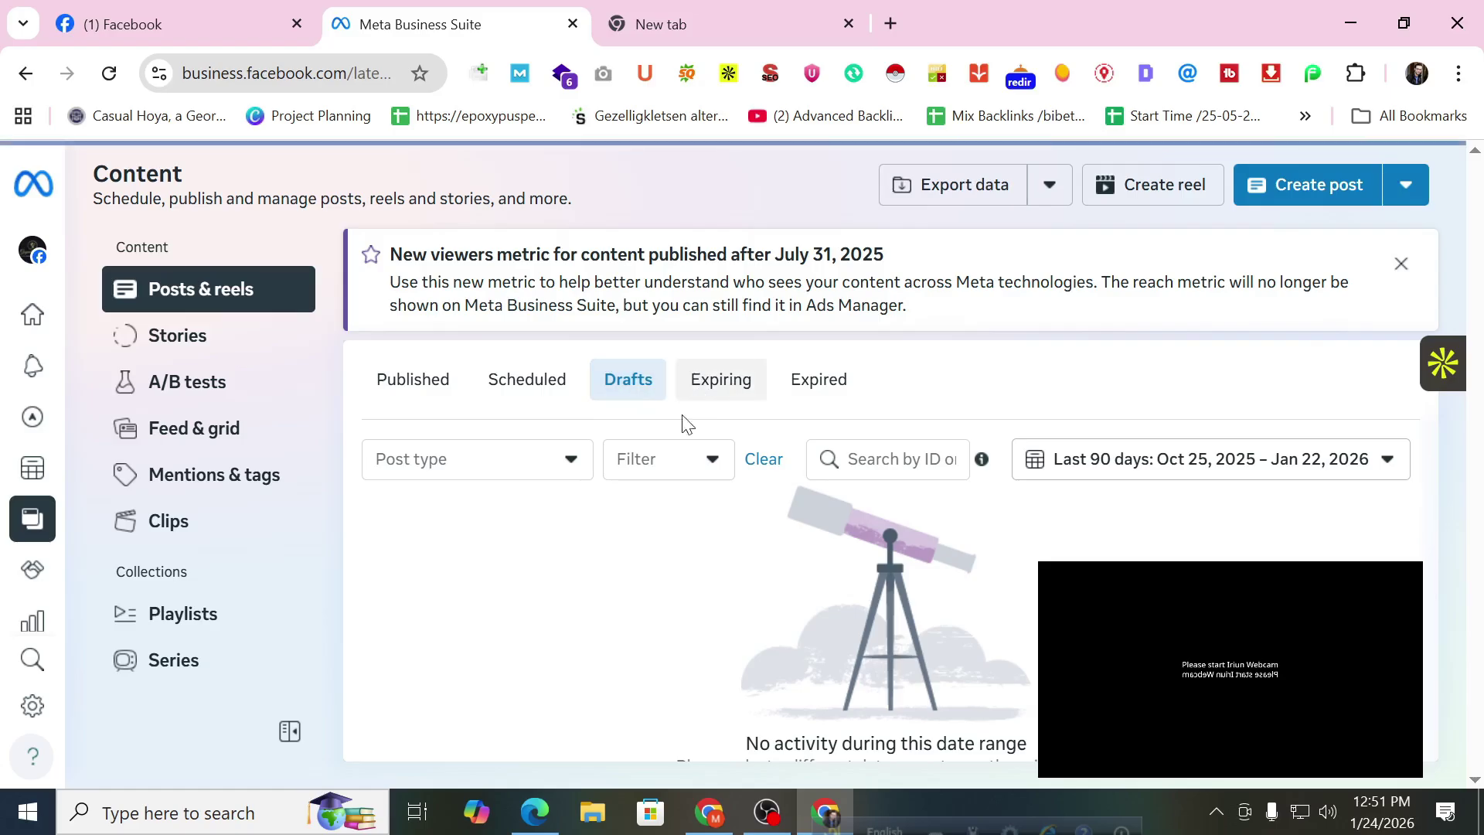
left_click(713, 398)
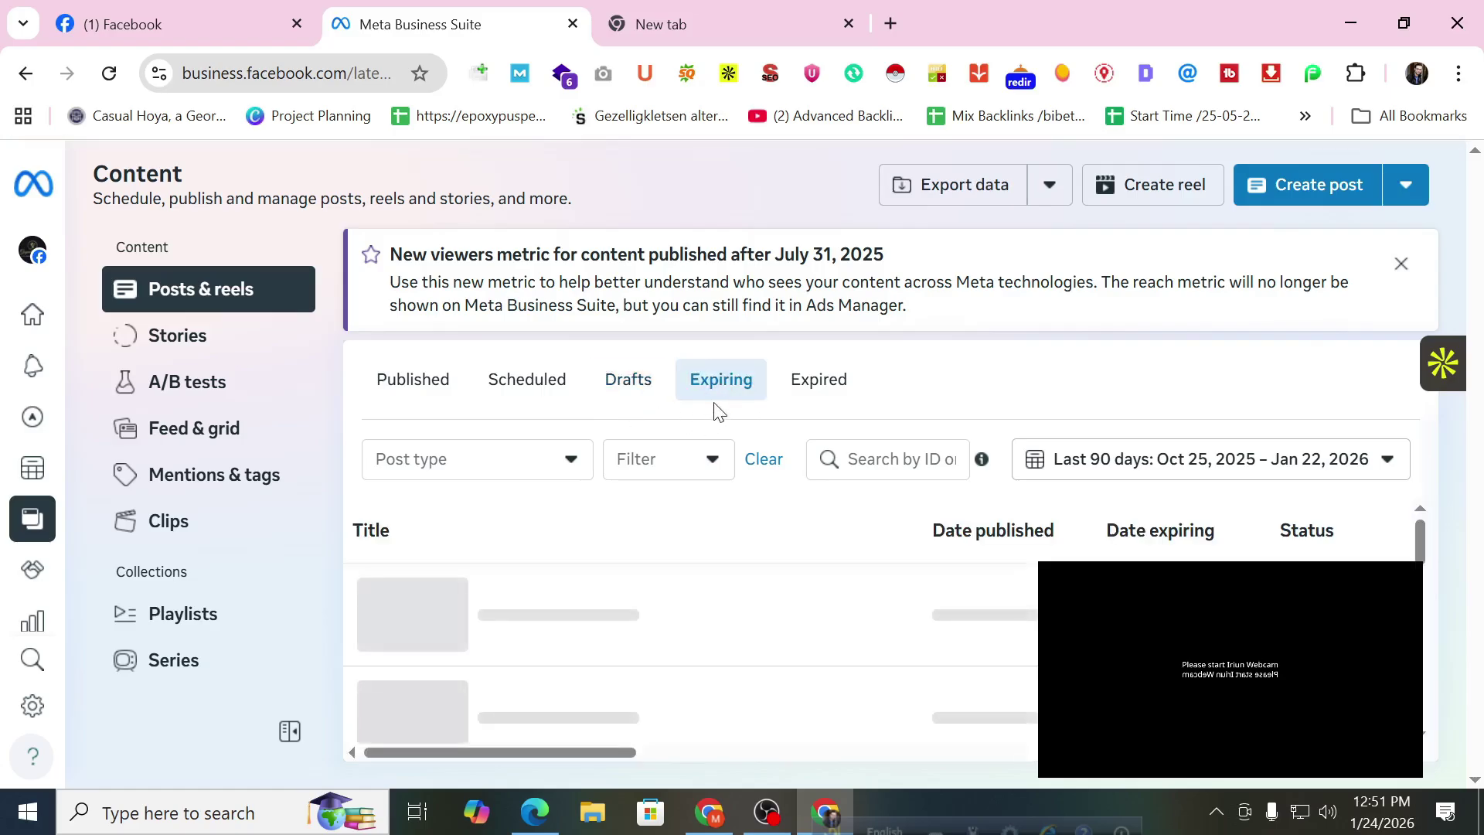
left_click(798, 395)
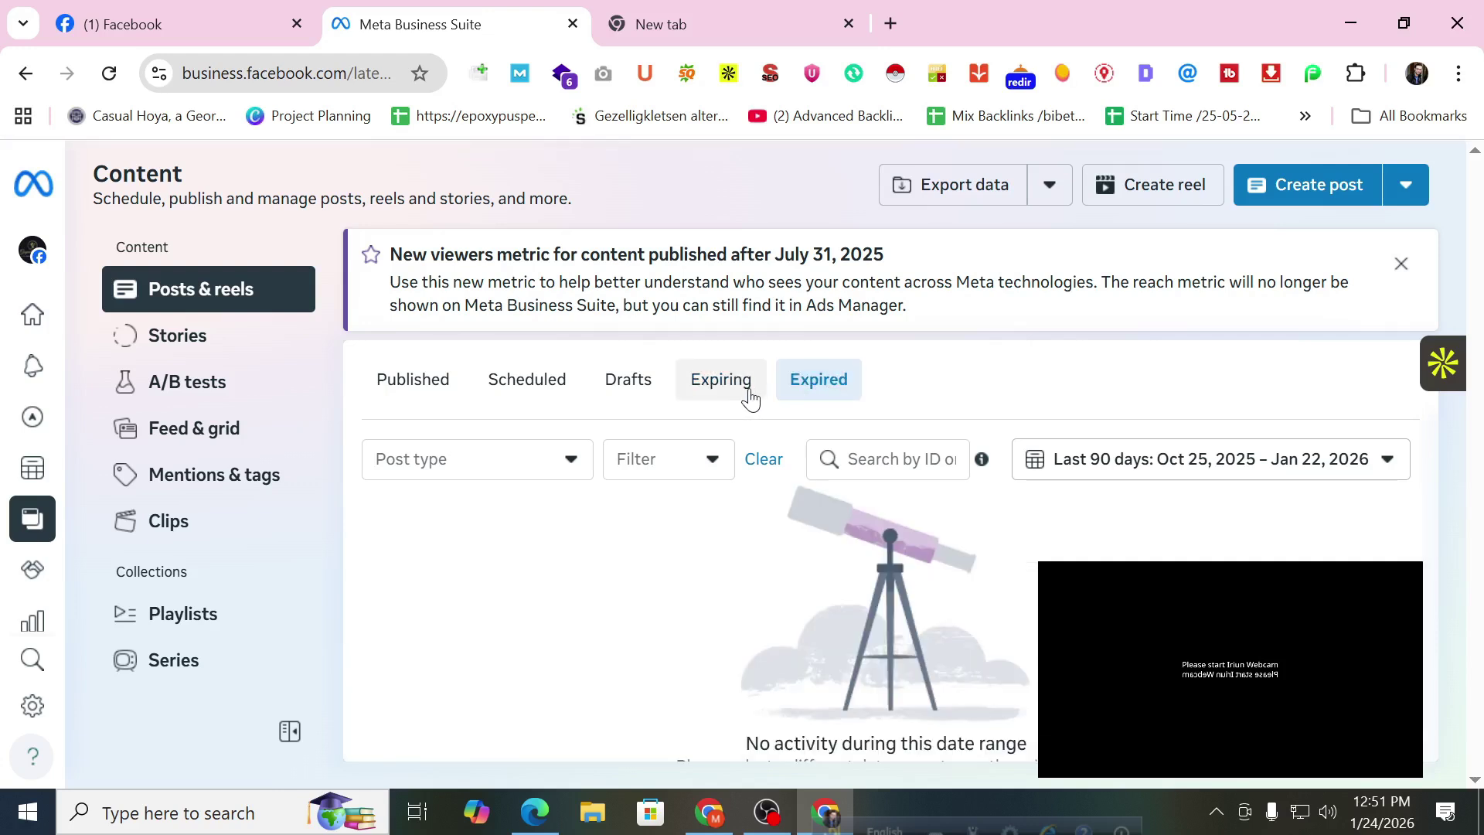
left_click(237, 348)
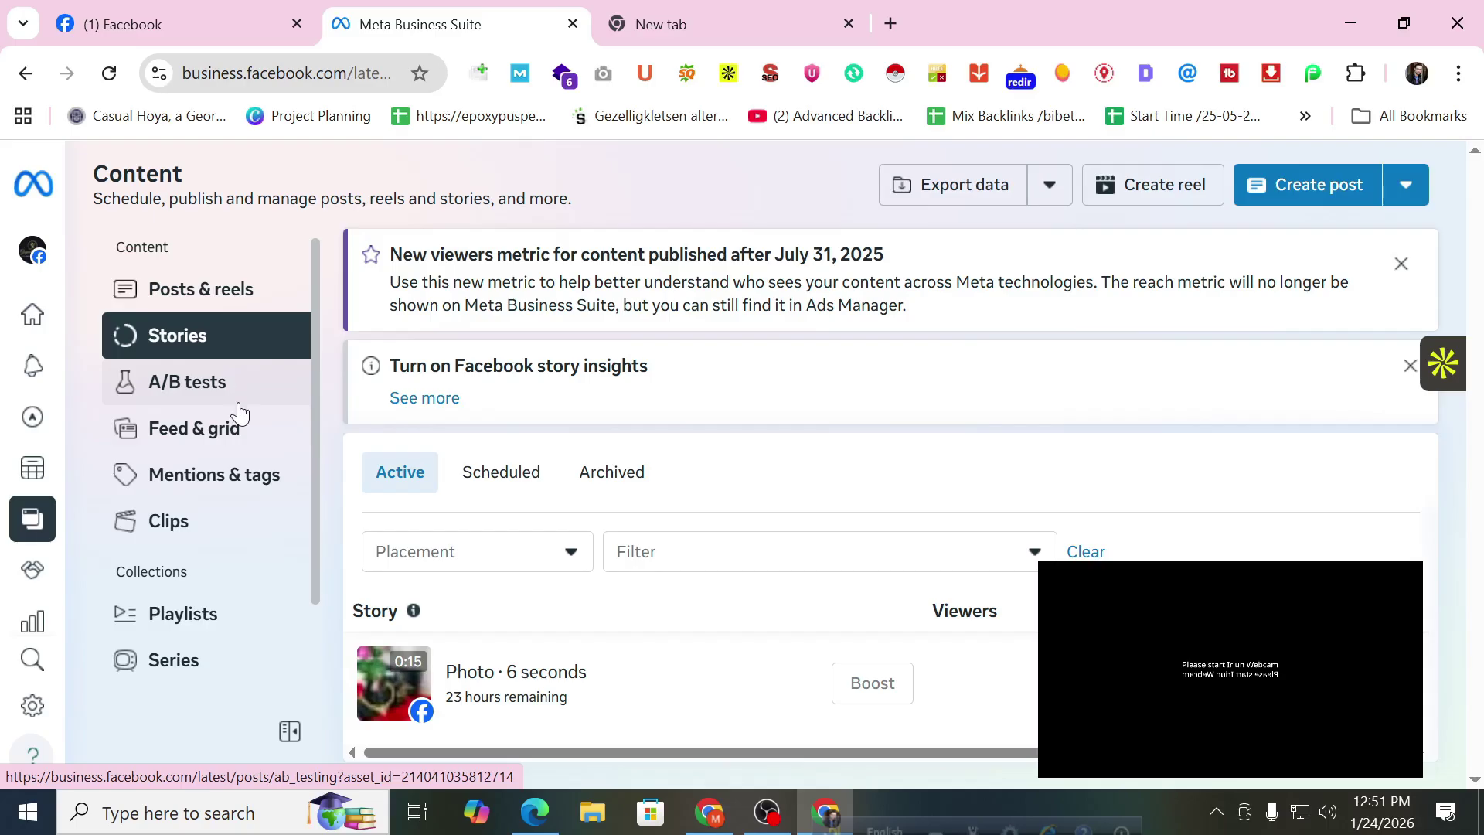
Open Feed & grid and scroll through the latest Gold Plated Jewellery post preview.
left_click(240, 428)
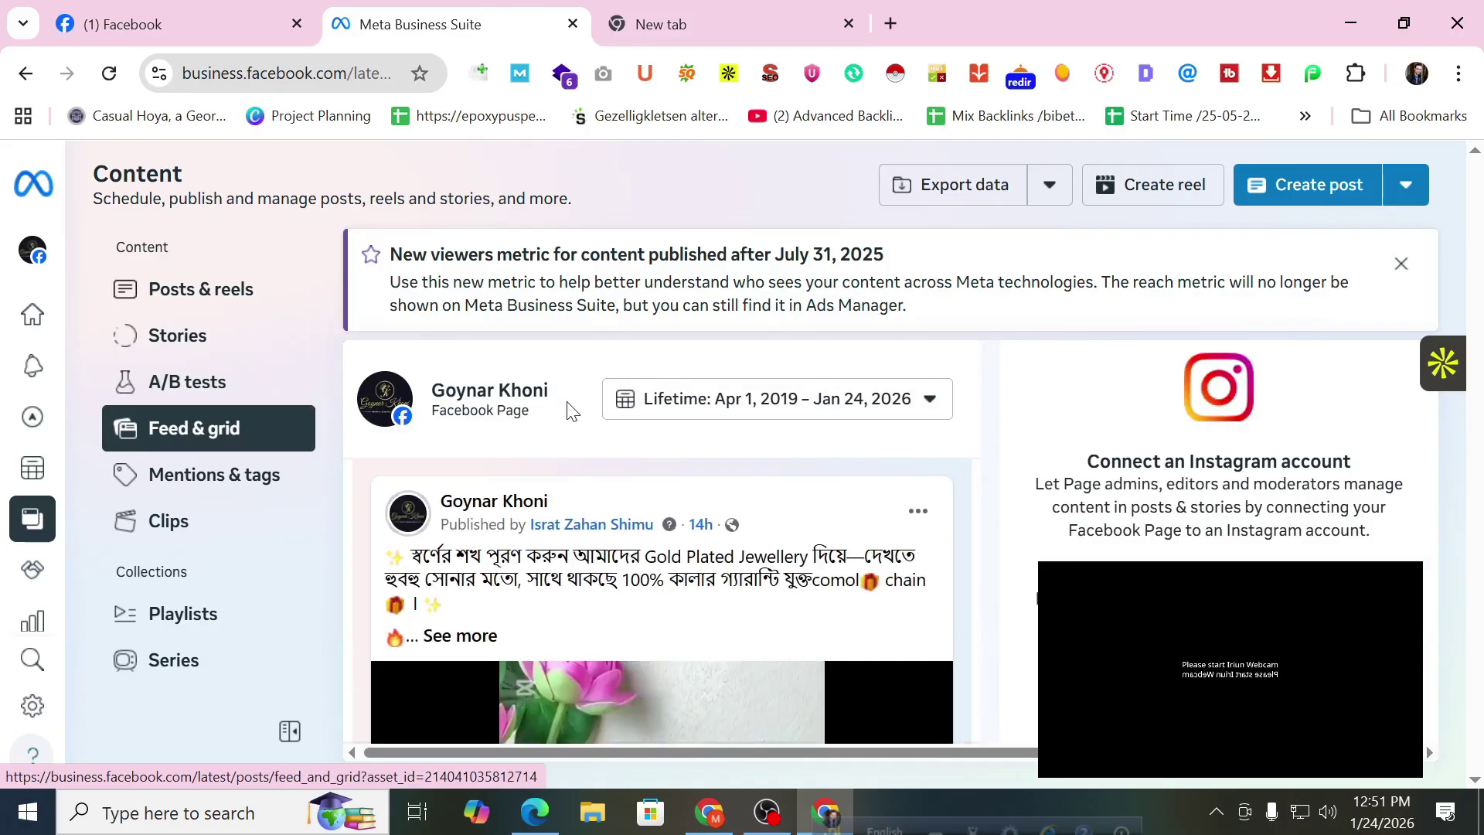
scroll(546, 533, "down", 2)
scroll(545, 533, "up", 2)
scroll(659, 558, "down", 8)
scroll(661, 558, "down", 4)
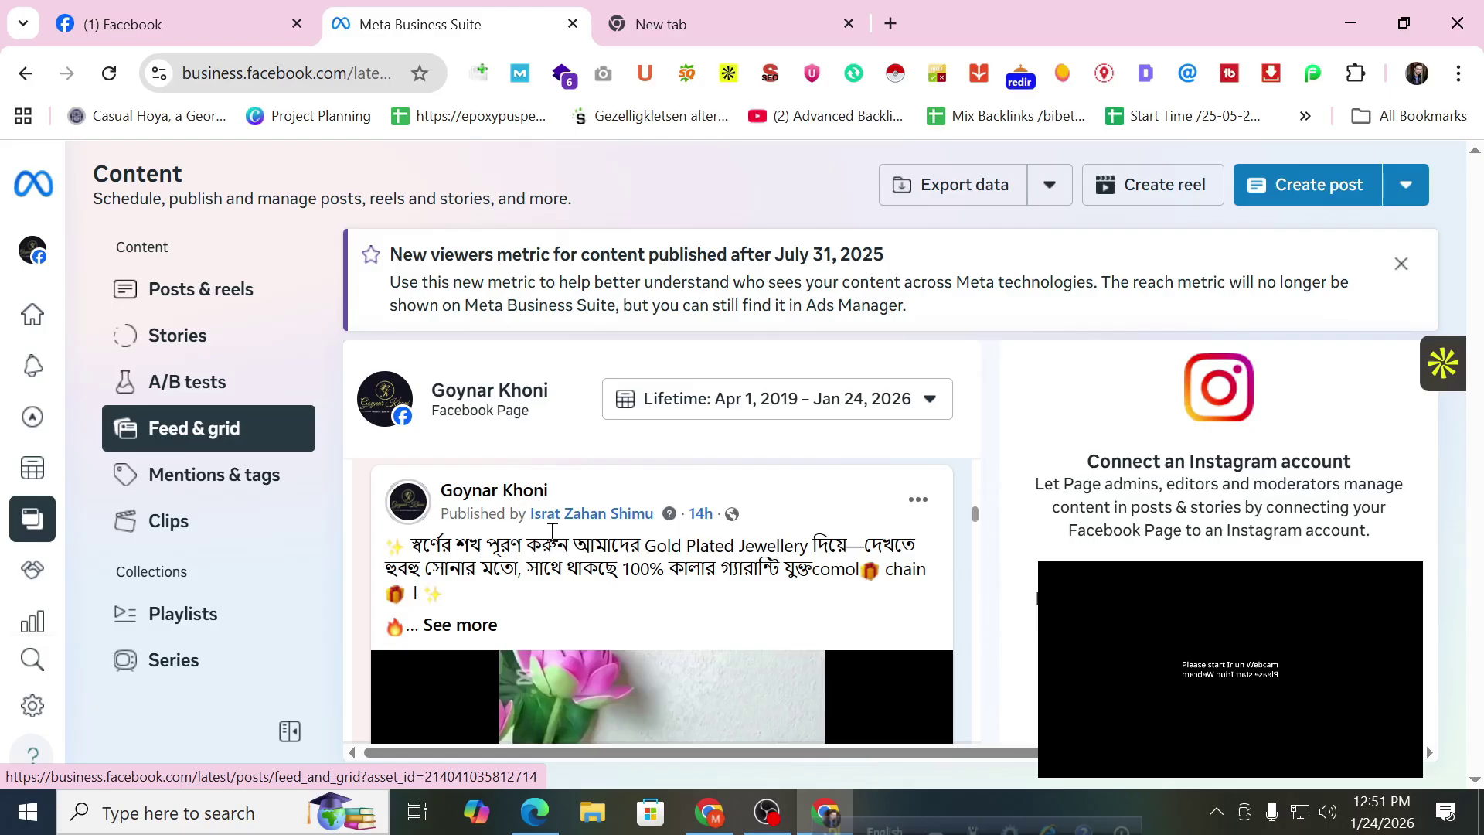
mouse_move(641, 527)
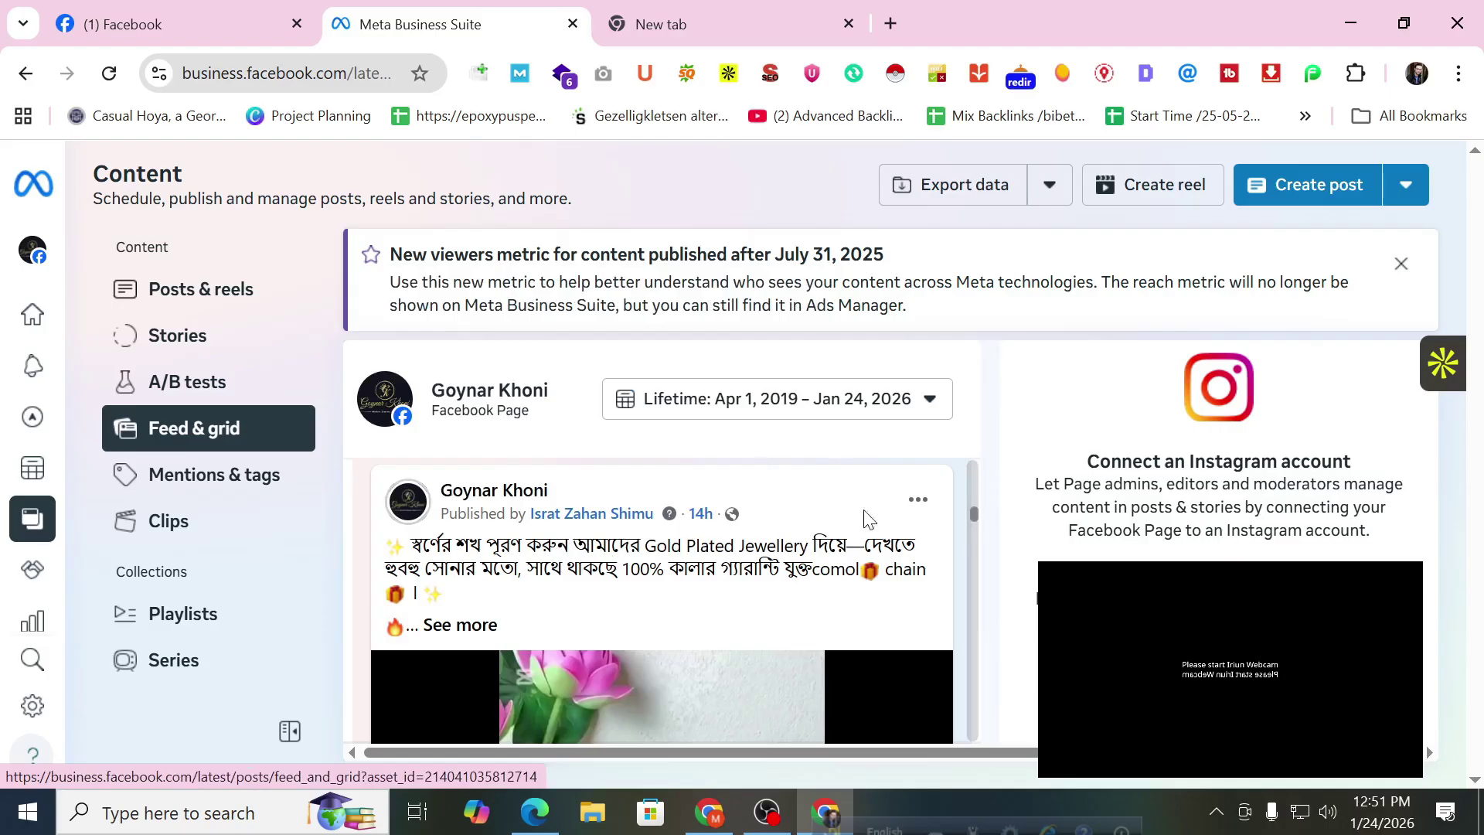
scroll(804, 567, "down", 5)
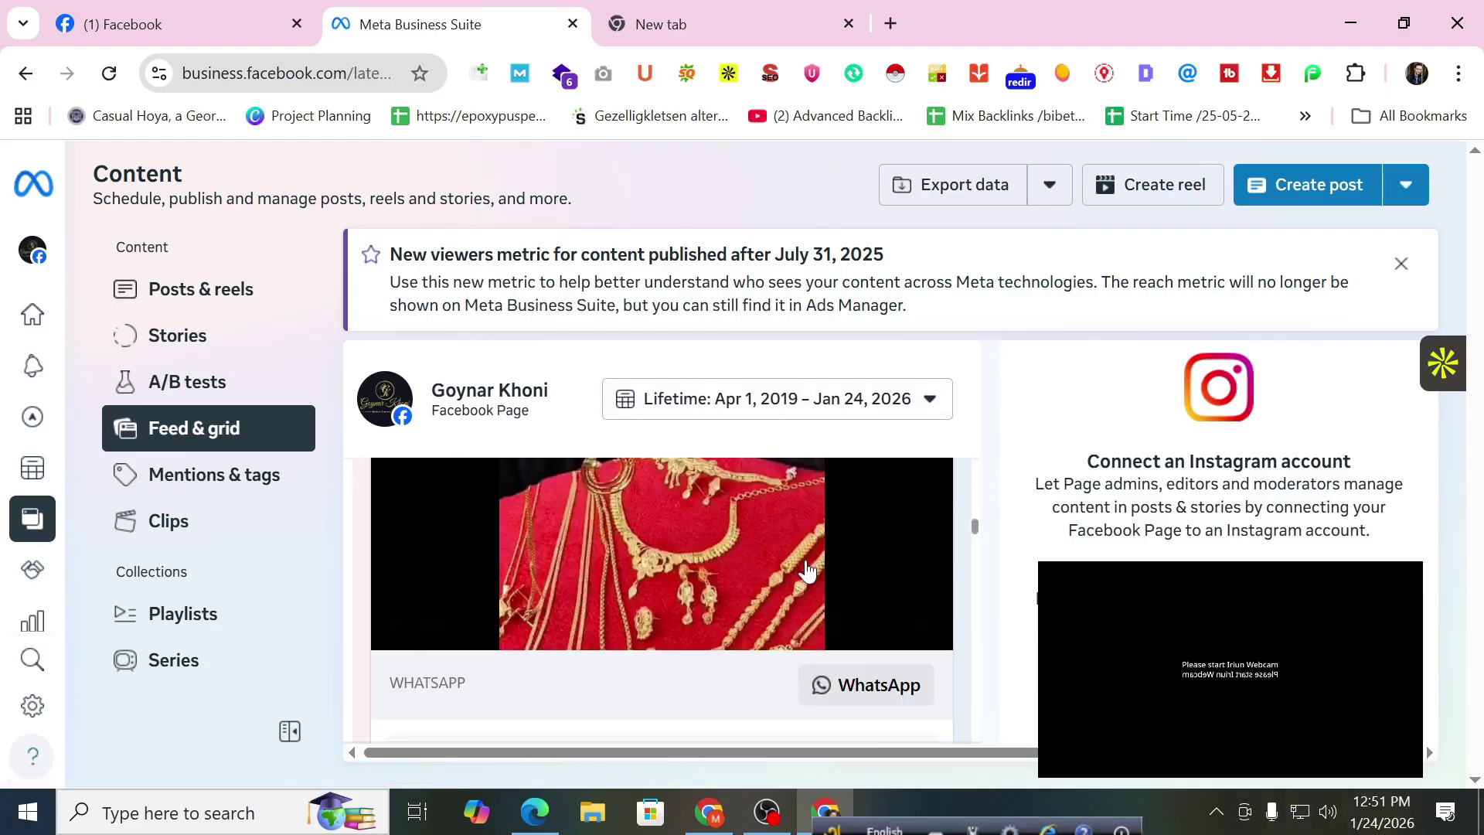
Browse Mentions & tags and Clips, then open Playlists showing four jewellery playlists.
left_click(152, 473)
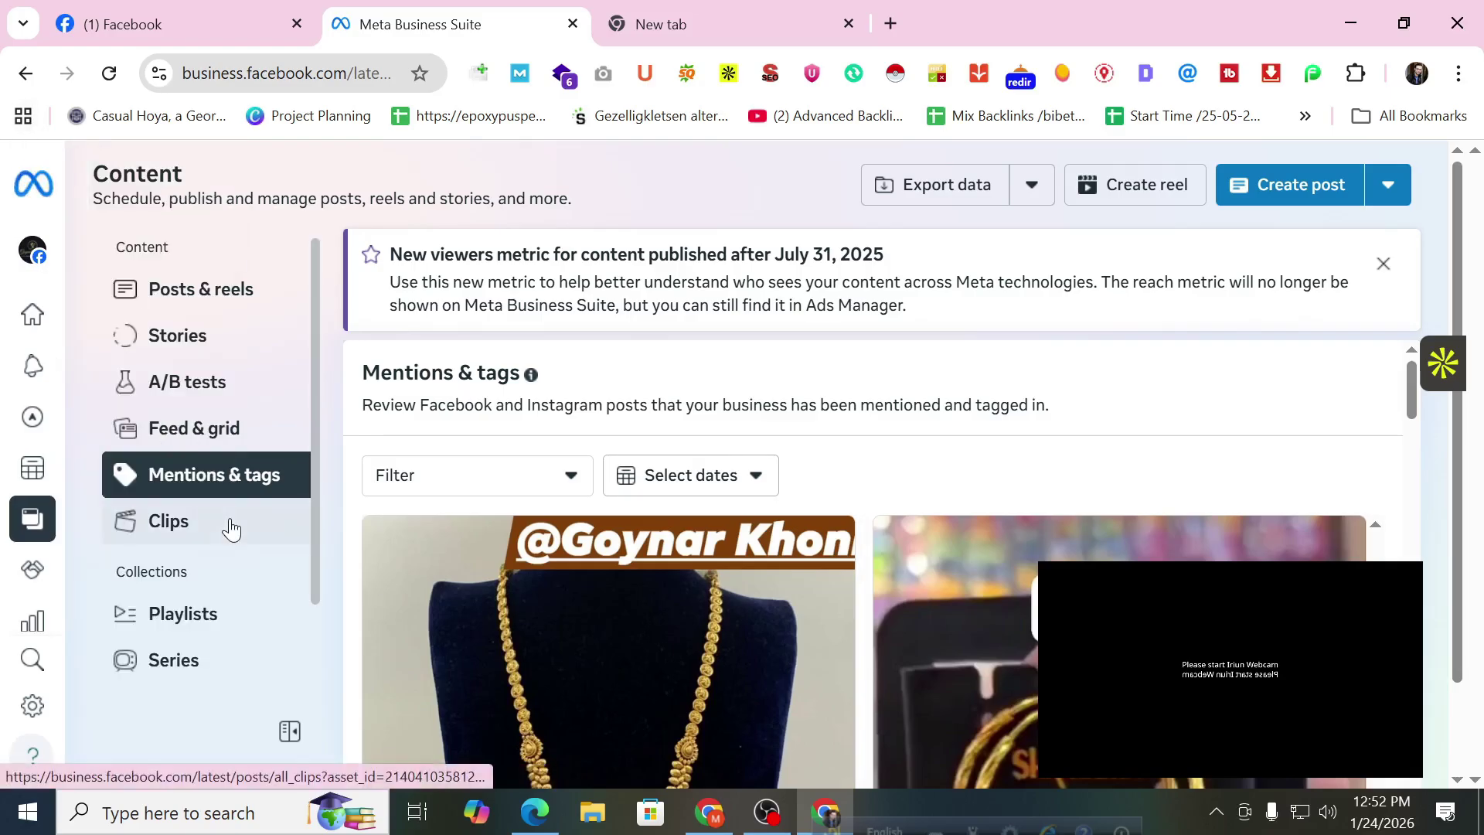
left_click(230, 529)
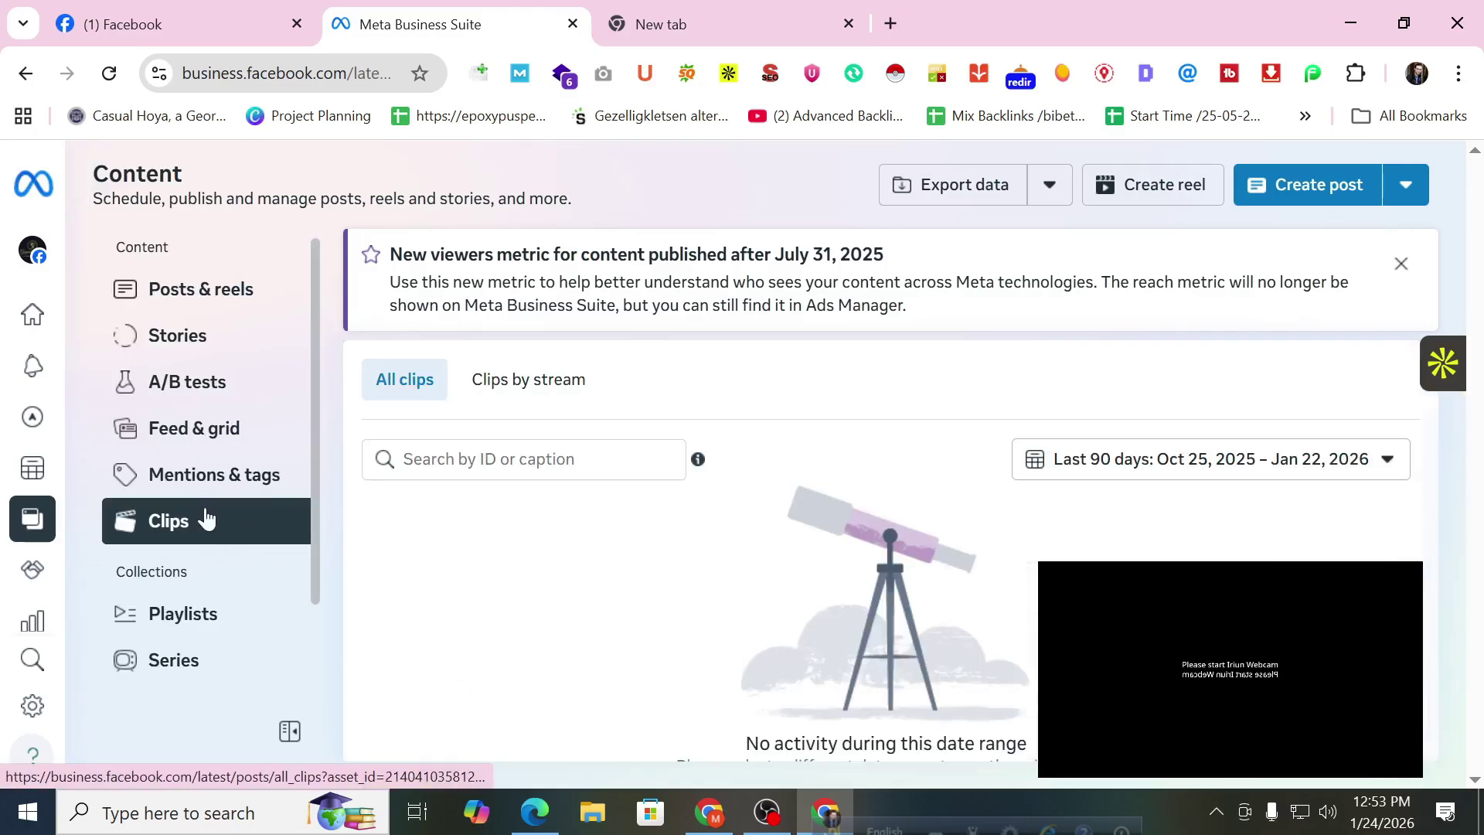
scroll(201, 520, "down", 2)
left_click(191, 507)
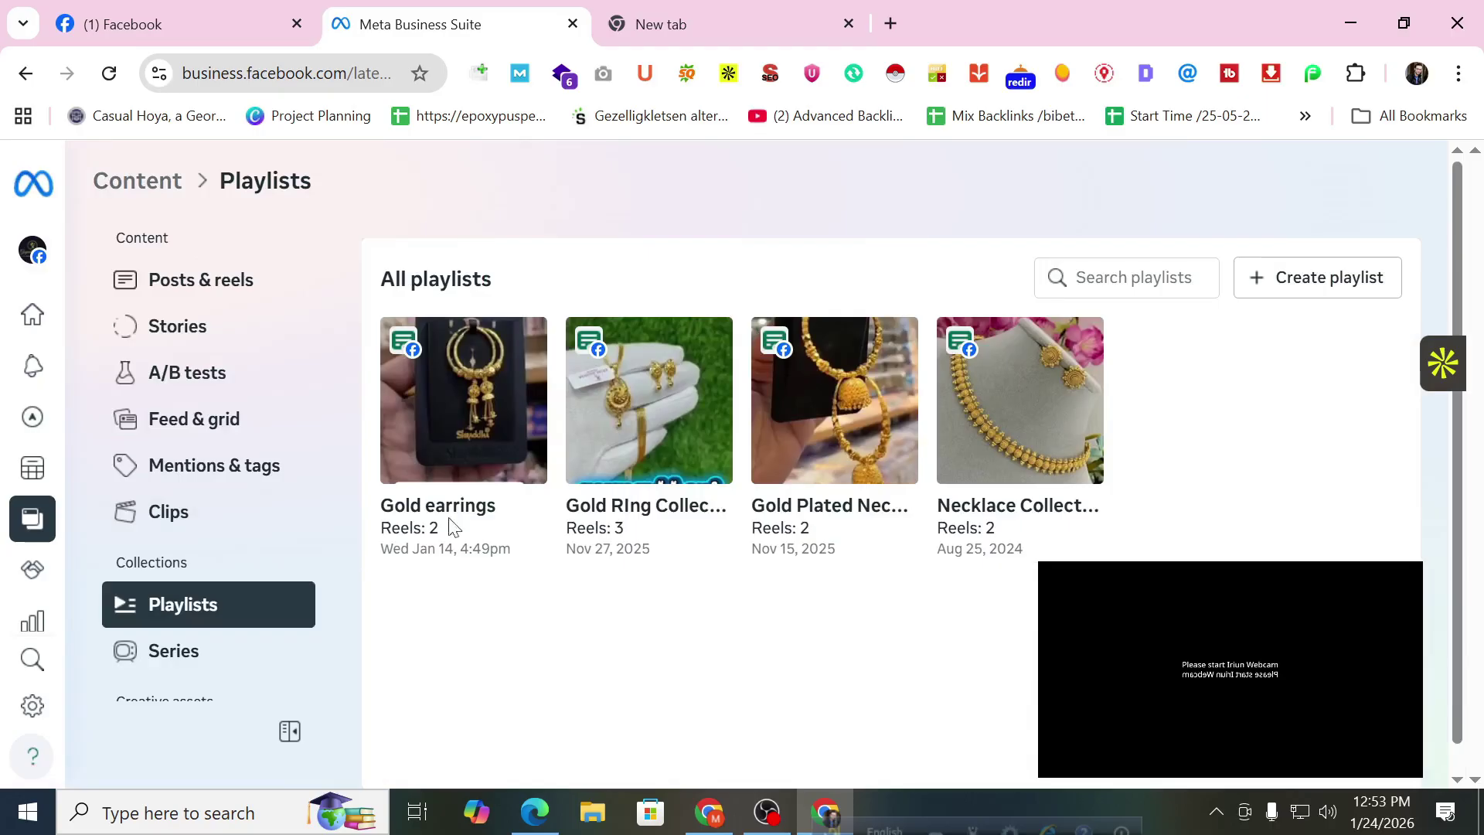
Go to youtube.com in the new tab and choose the 72-subscriber channel.
left_click(663, 24)
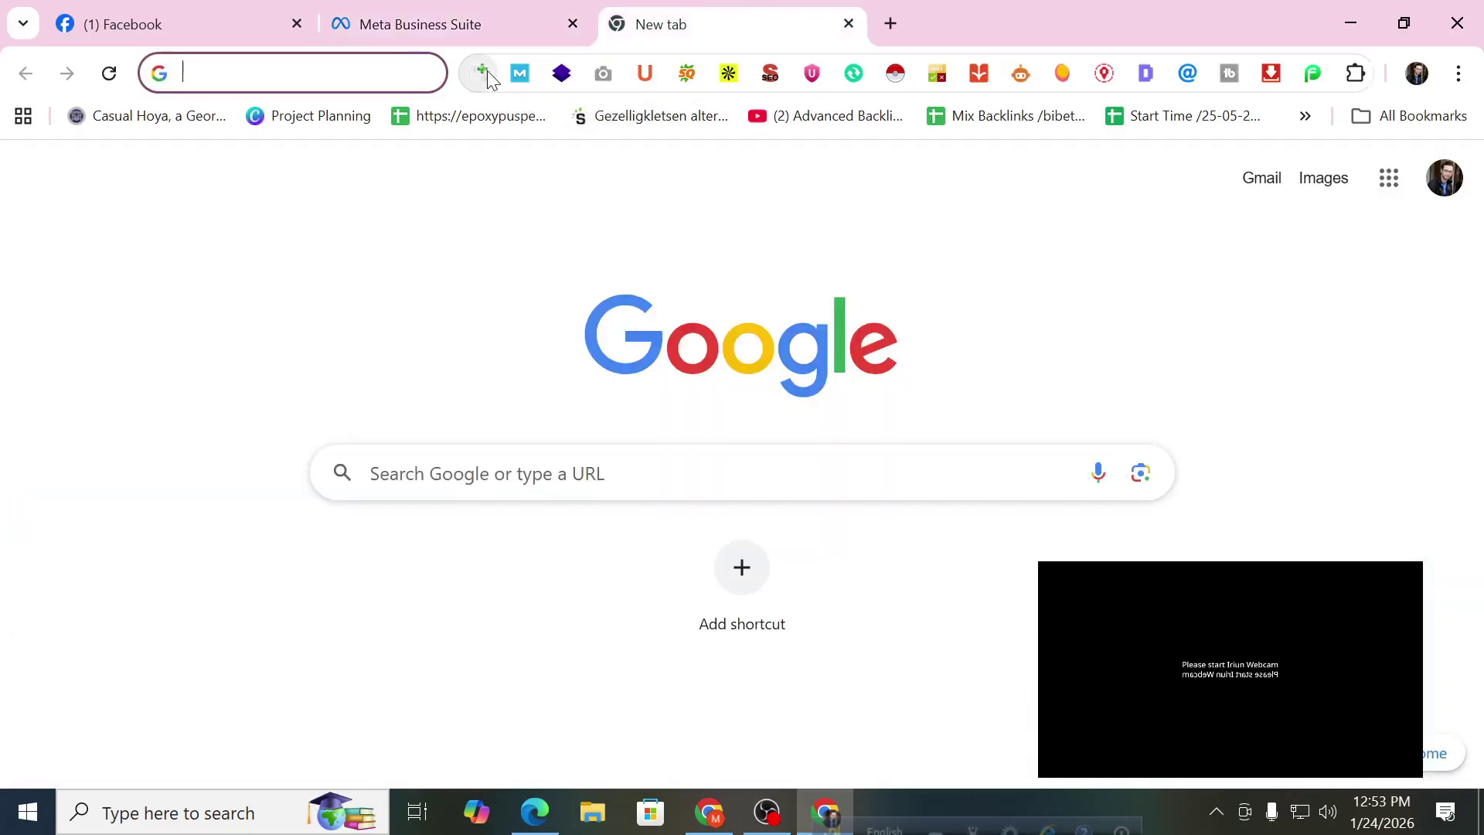
type("y")
key("Return")
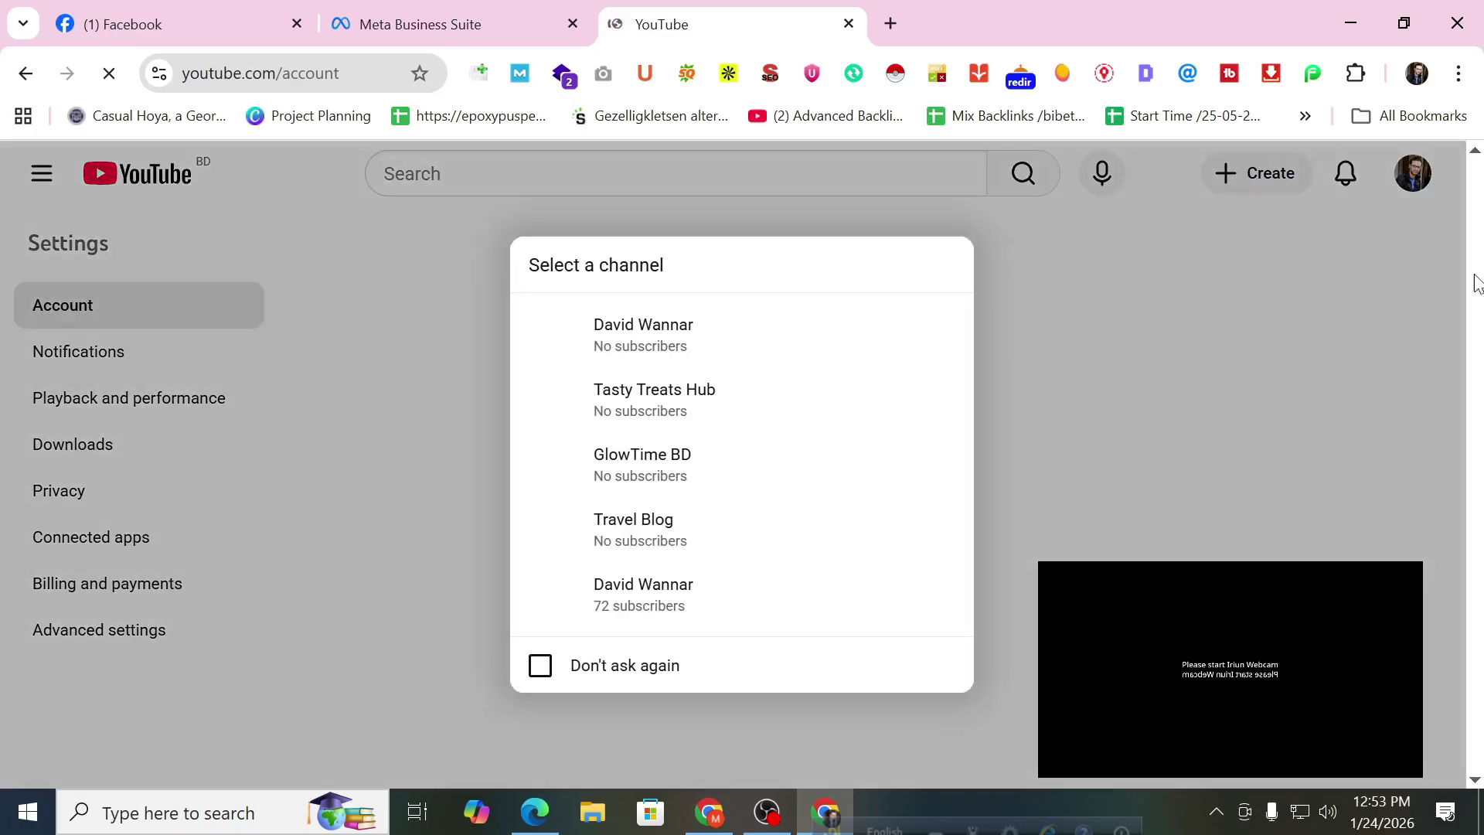
left_click(777, 576)
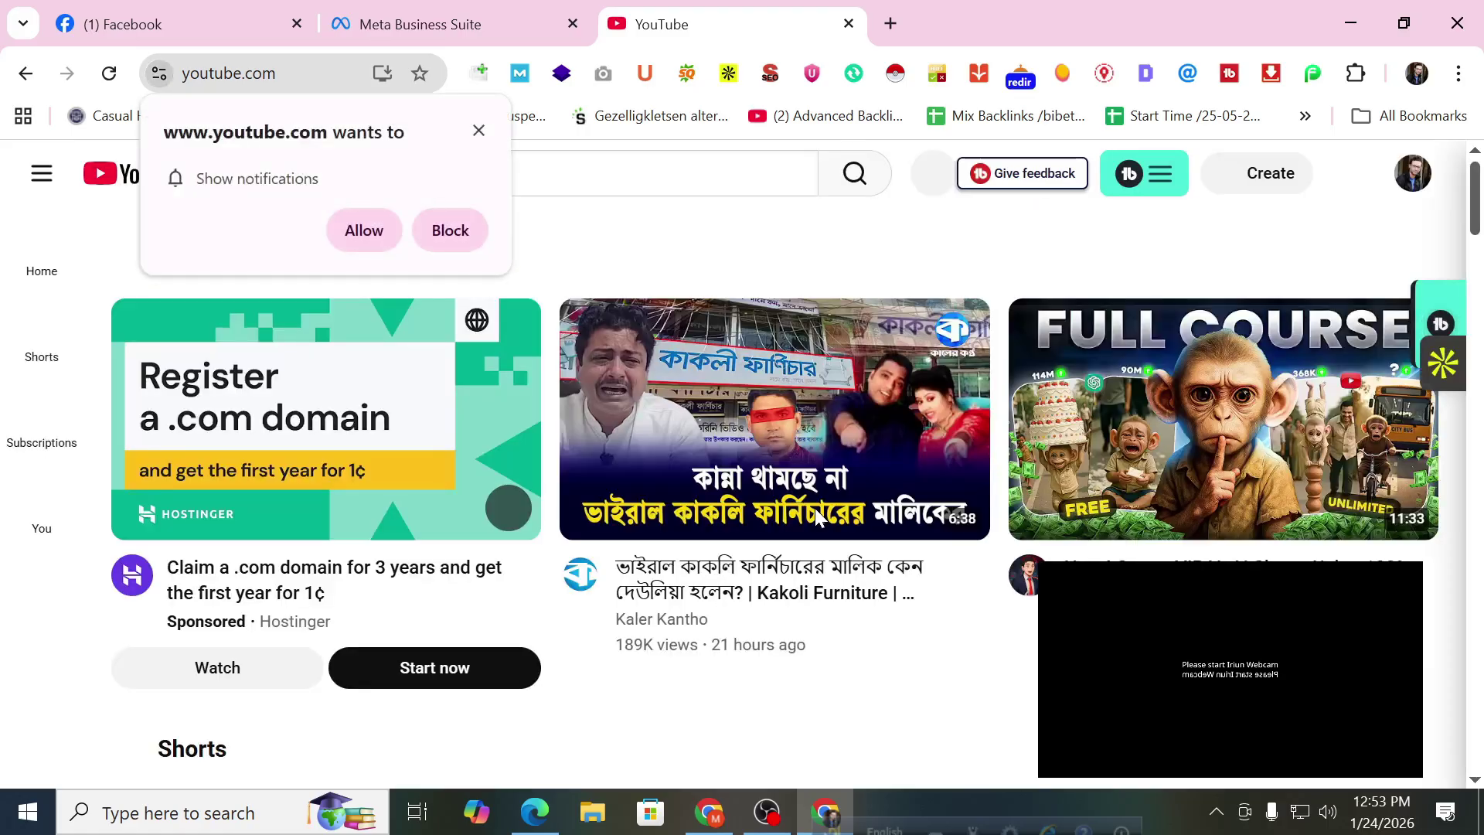
Dismiss the notification request and open YouTube Studio from the account menu.
left_click(479, 129)
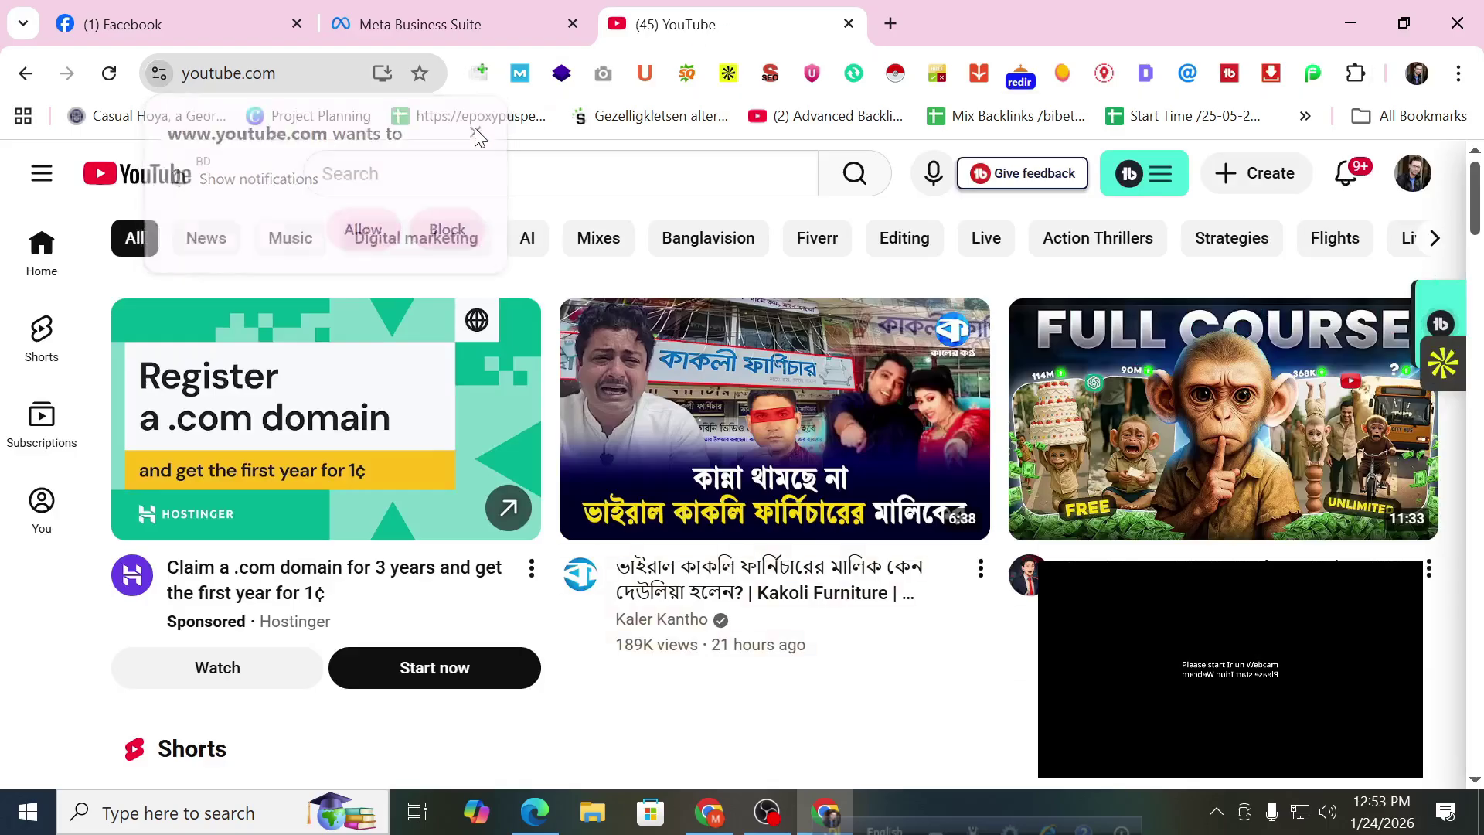
left_click(1393, 180)
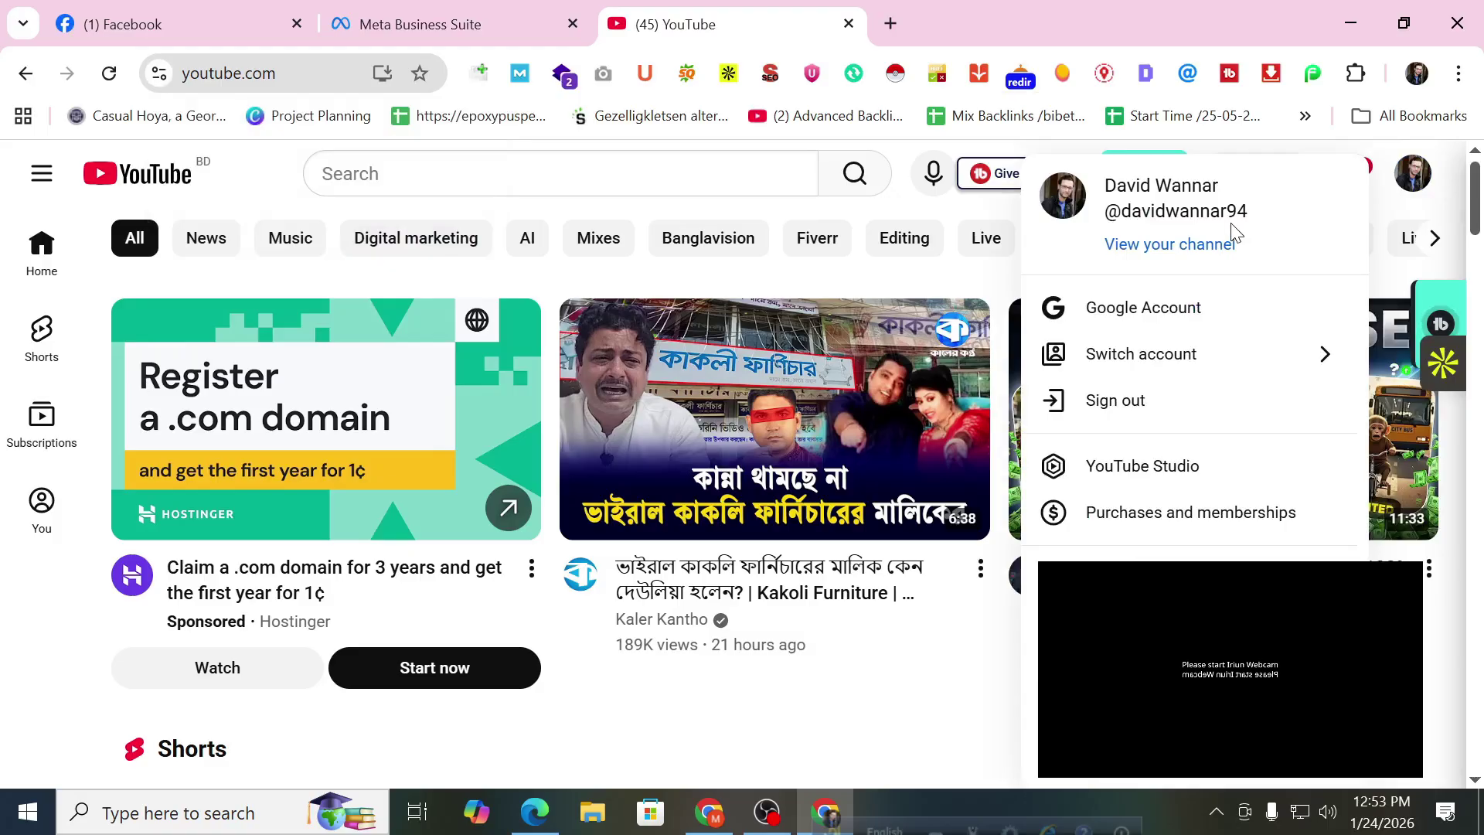
left_click(1194, 466)
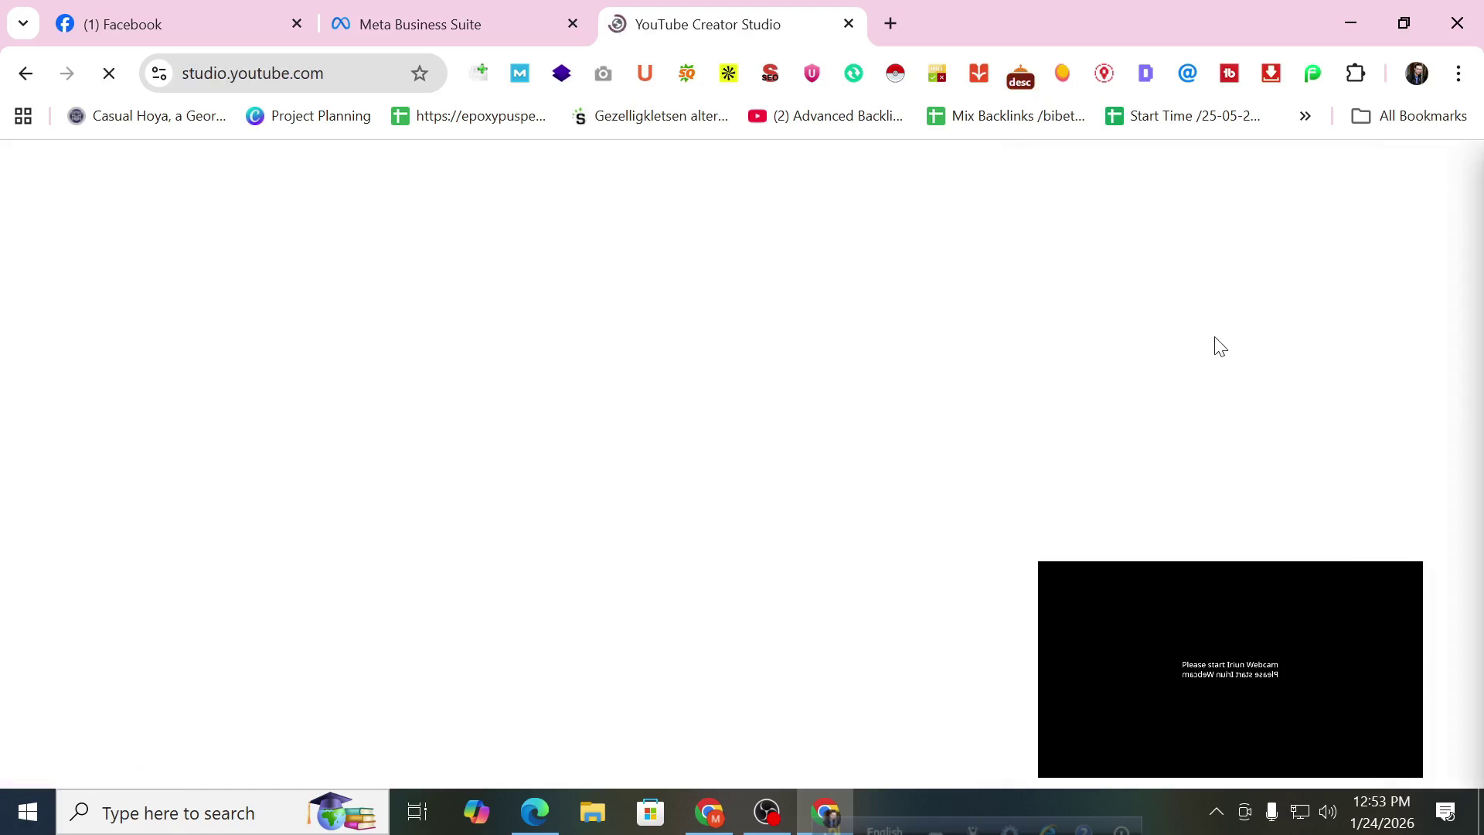
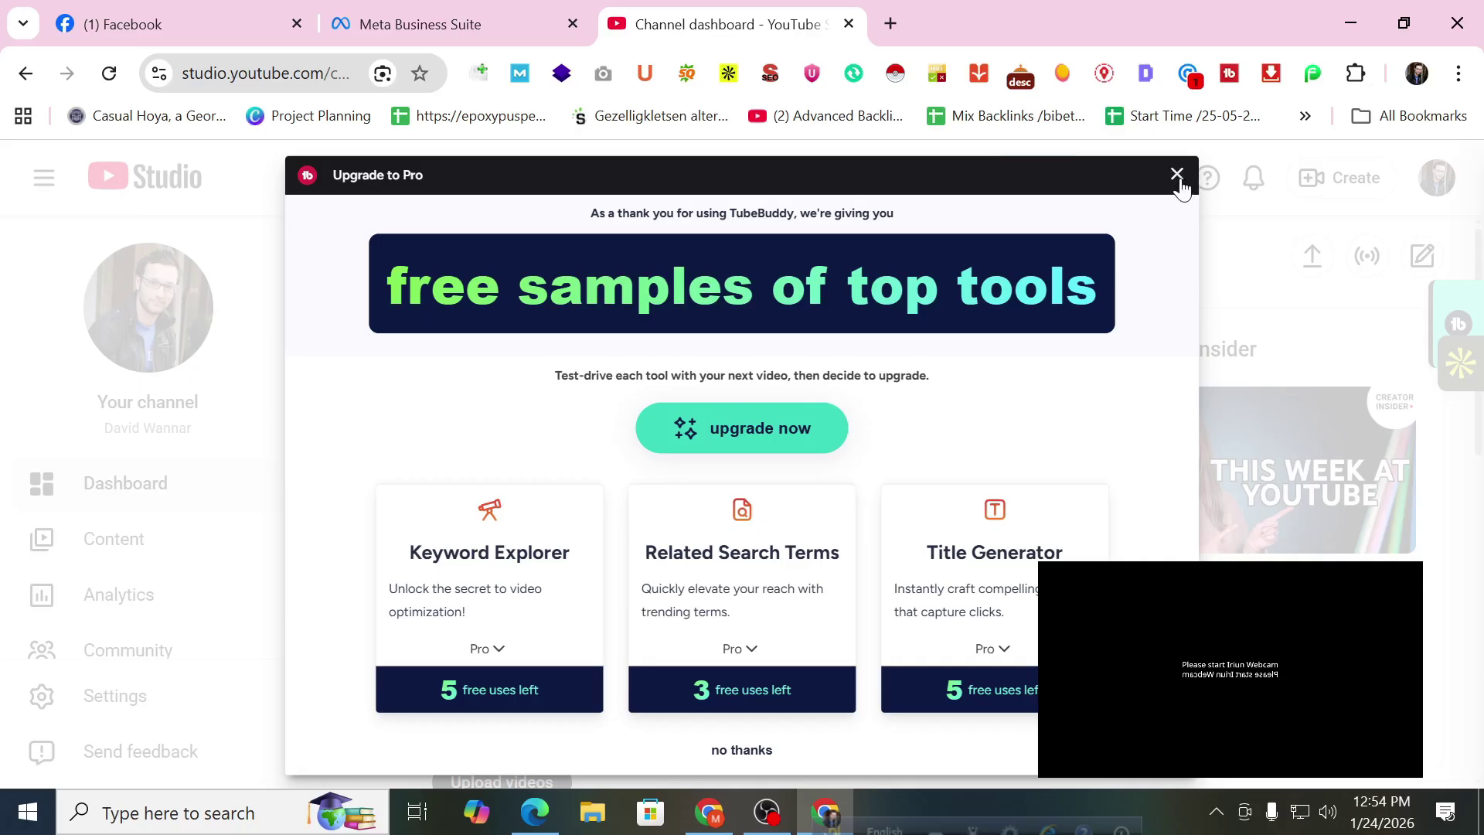
Dismiss both TubeBuddy promos, visit the Content videos list, and return to the Channel dashboard.
left_click(1178, 179)
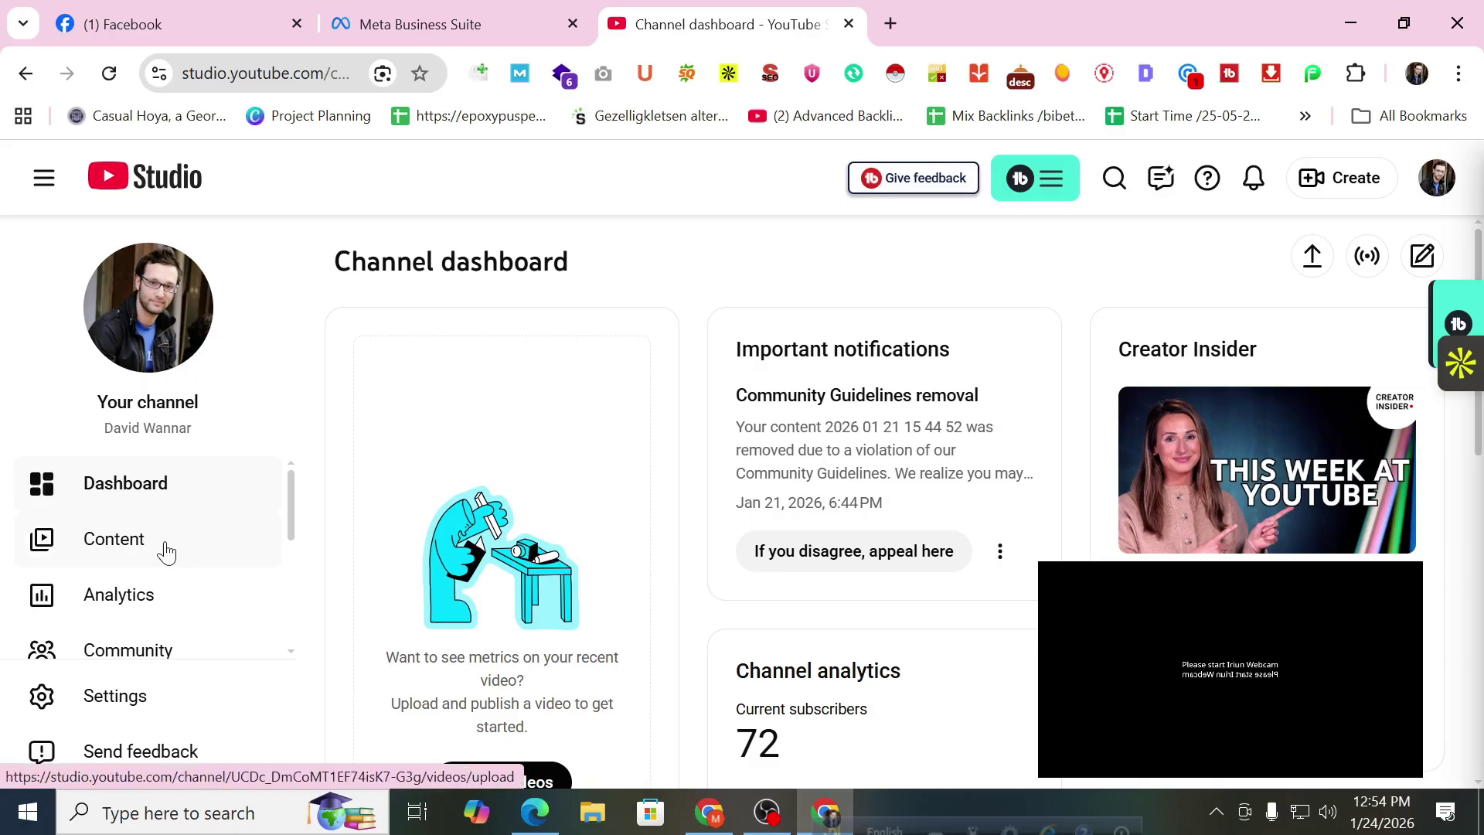
left_click(165, 551)
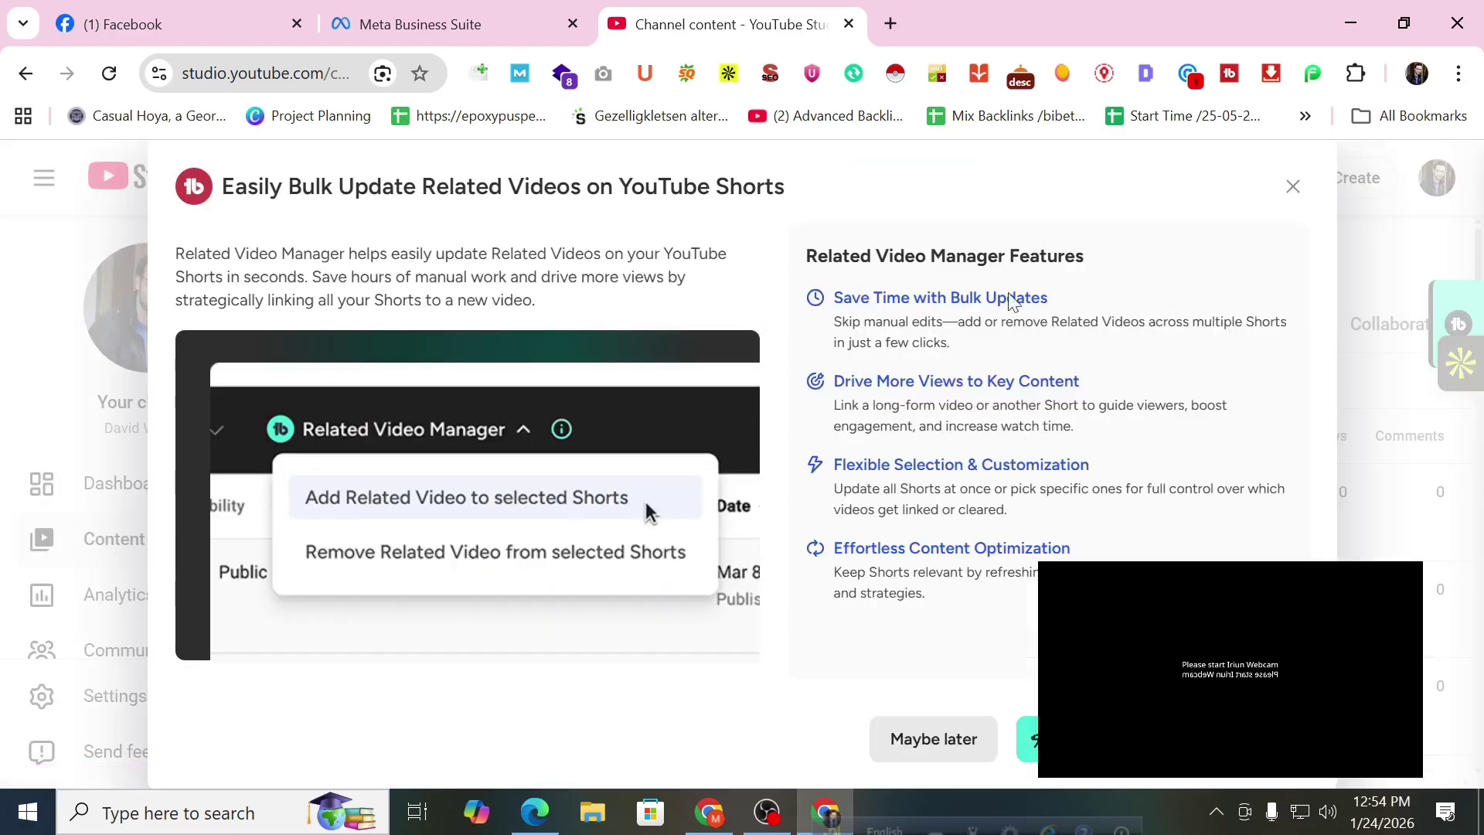
left_click(1287, 192)
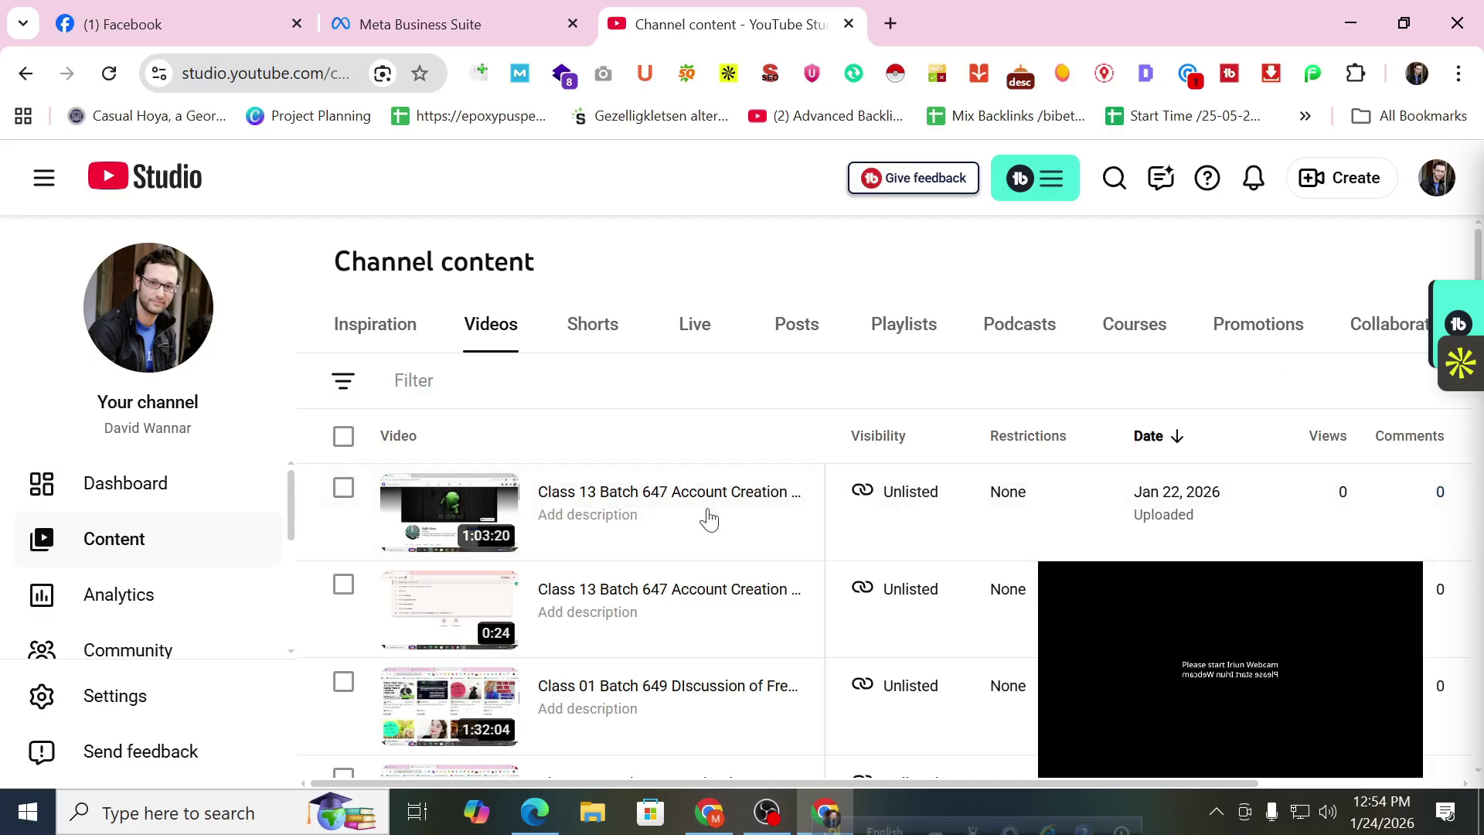
left_click(117, 490)
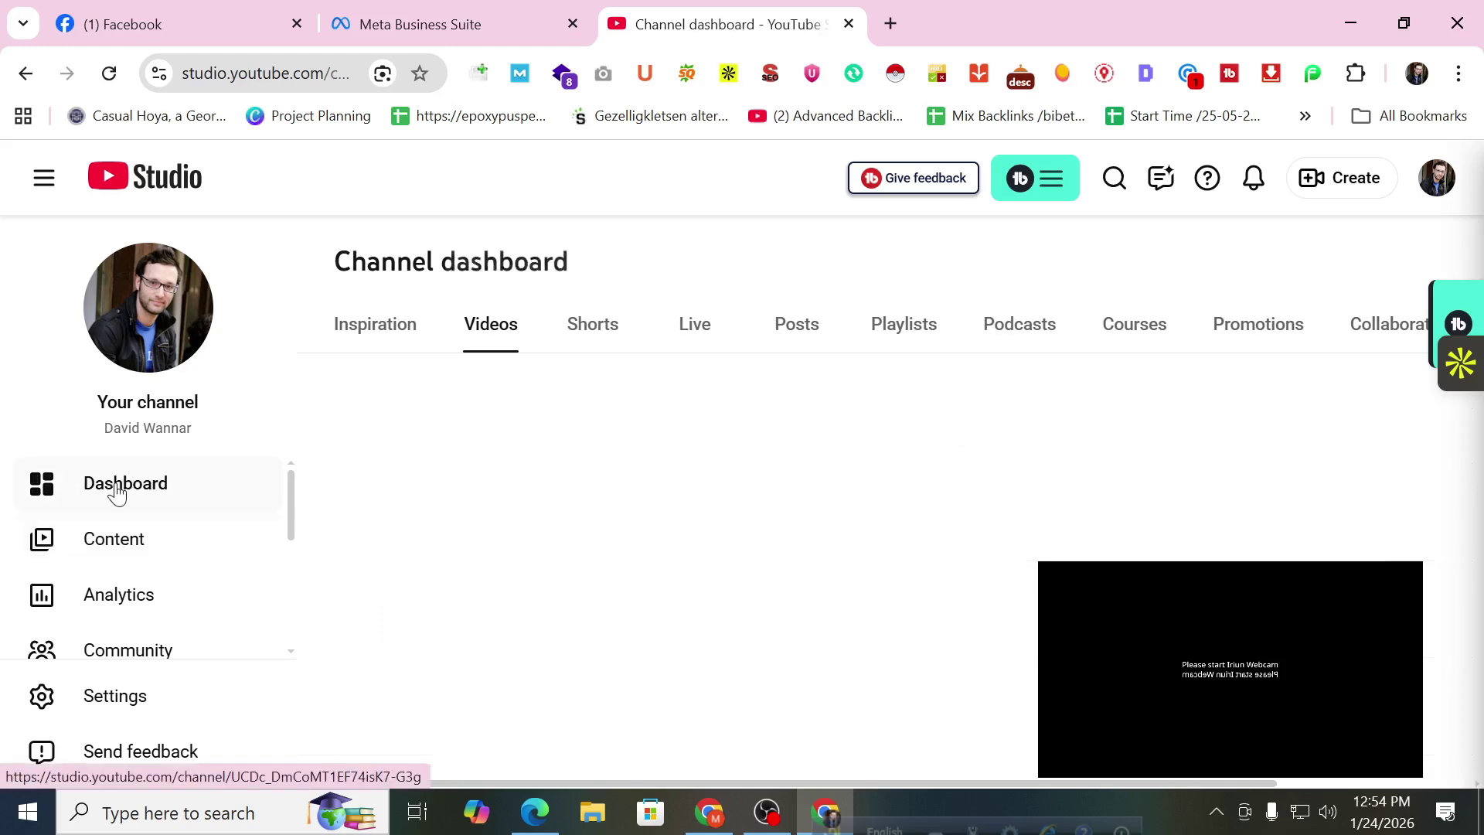
left_click(106, 539)
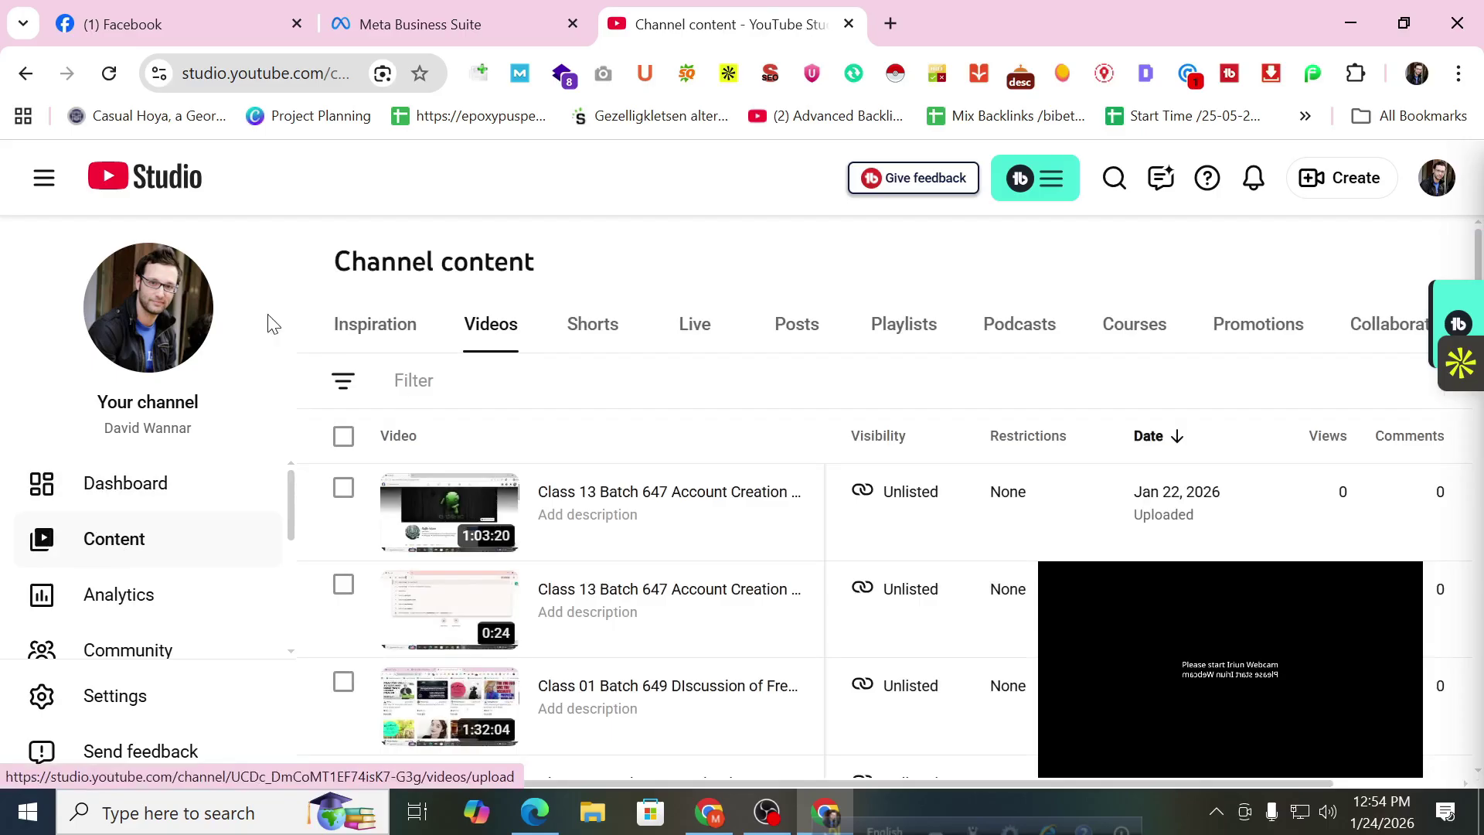
left_click(25, 74)
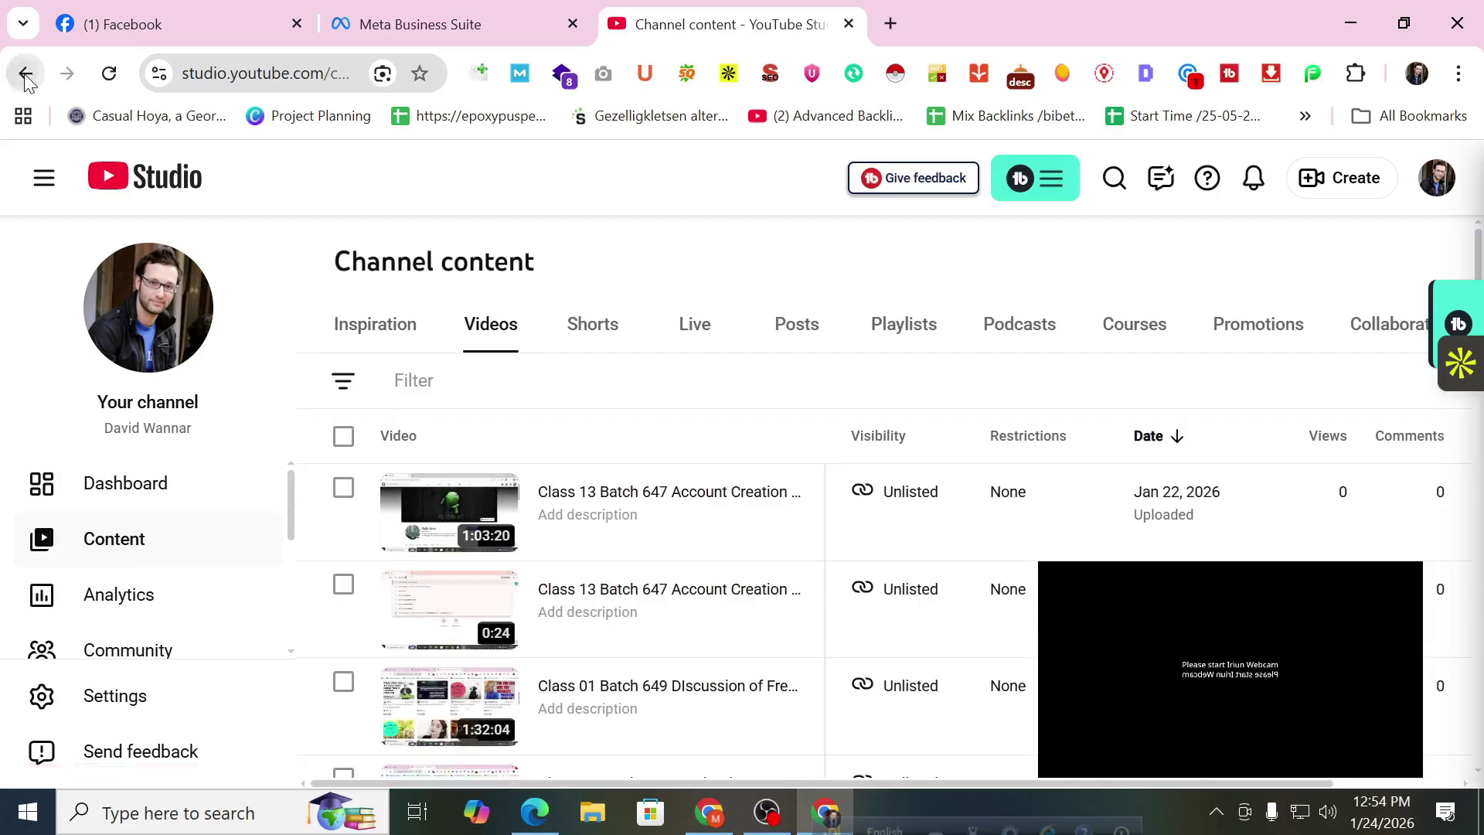
Load youtube.com from the address bar.
left_click(352, 77)
type("you")
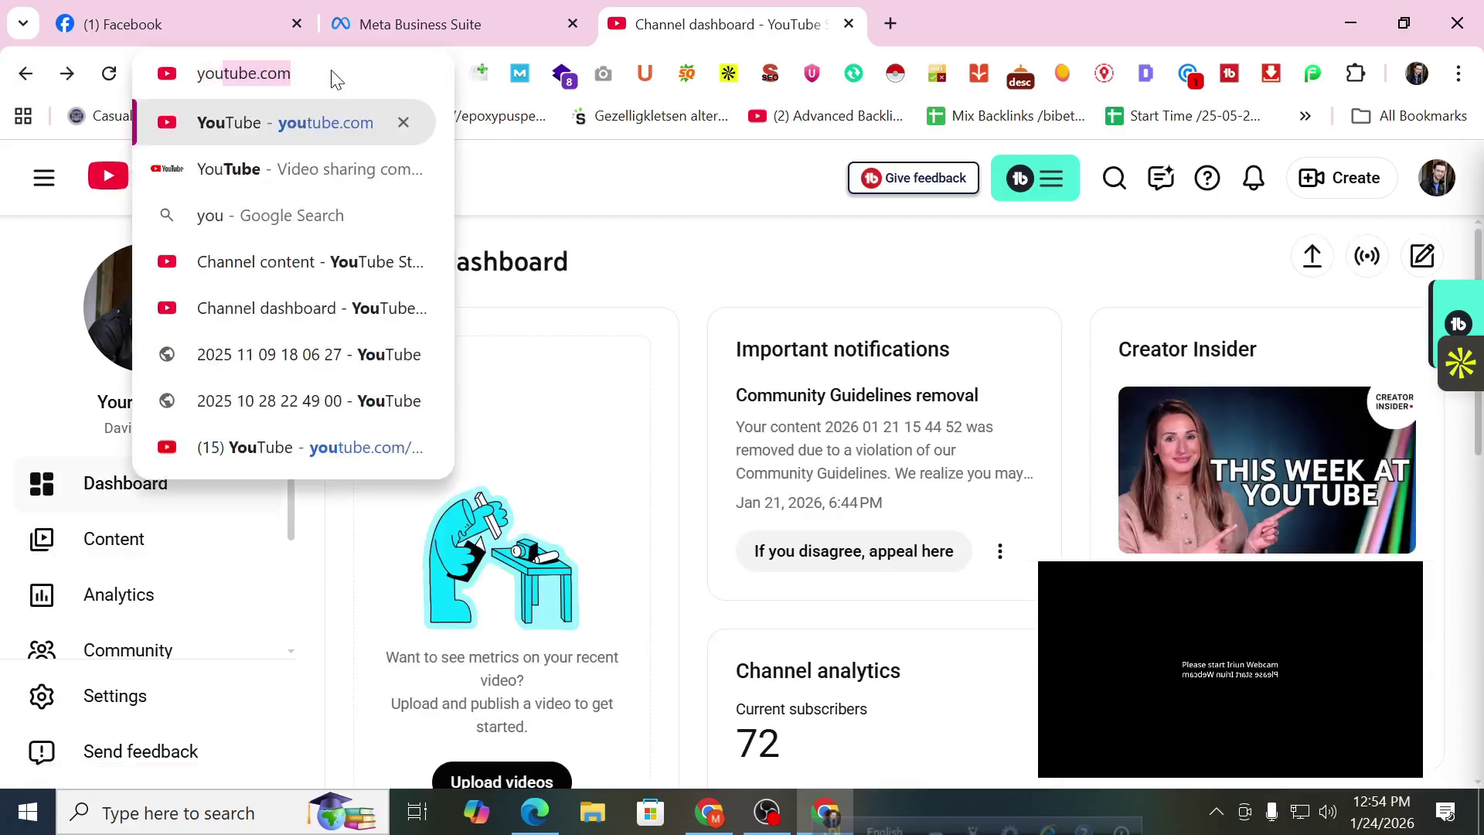
key("Return")
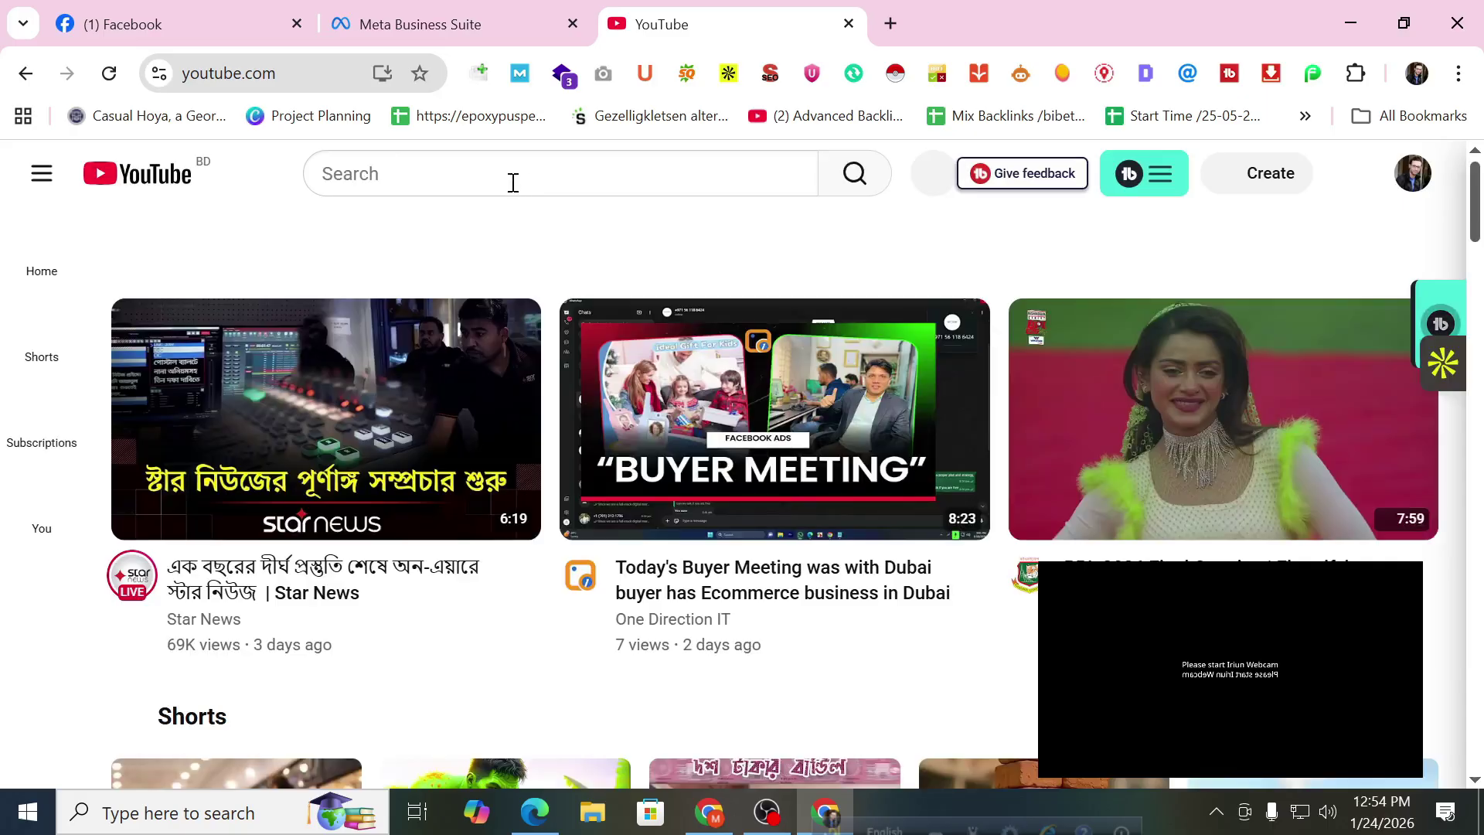
Search for GoUpPro and open its channel page (8.27K subscribers, 149 videos).
type("GoUpP")
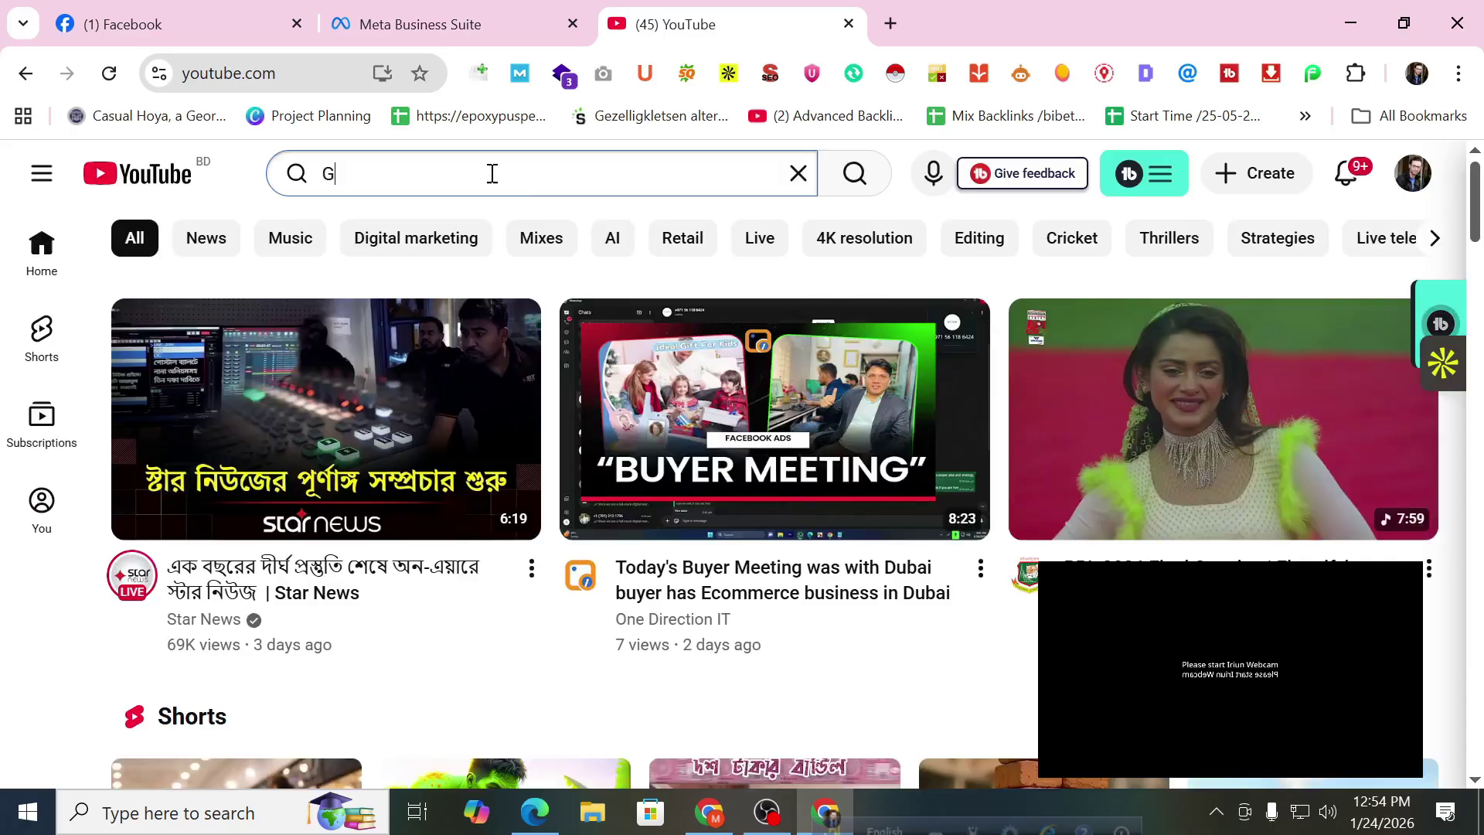
type("ro")
key("Return")
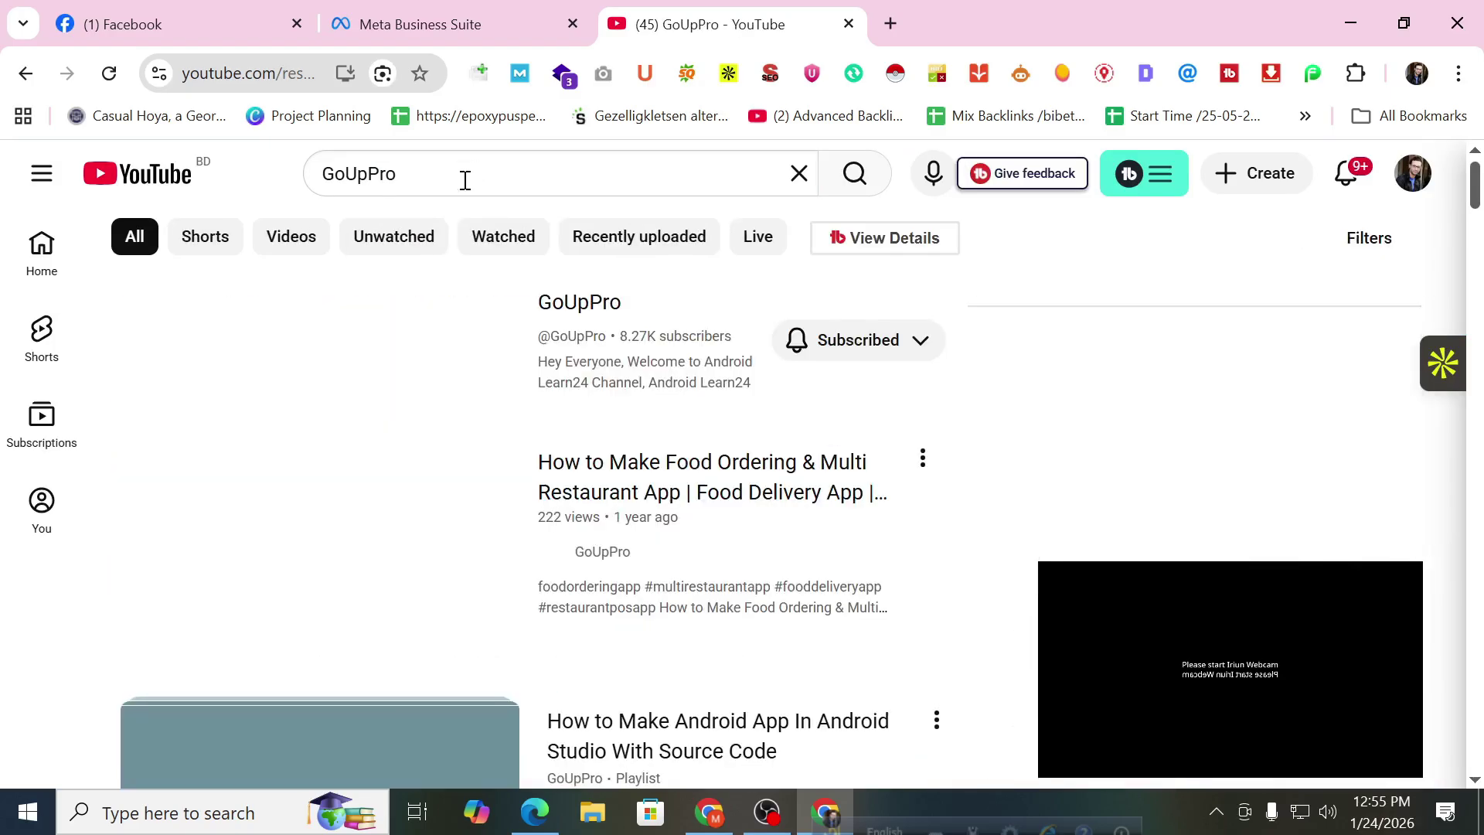
left_click(599, 316)
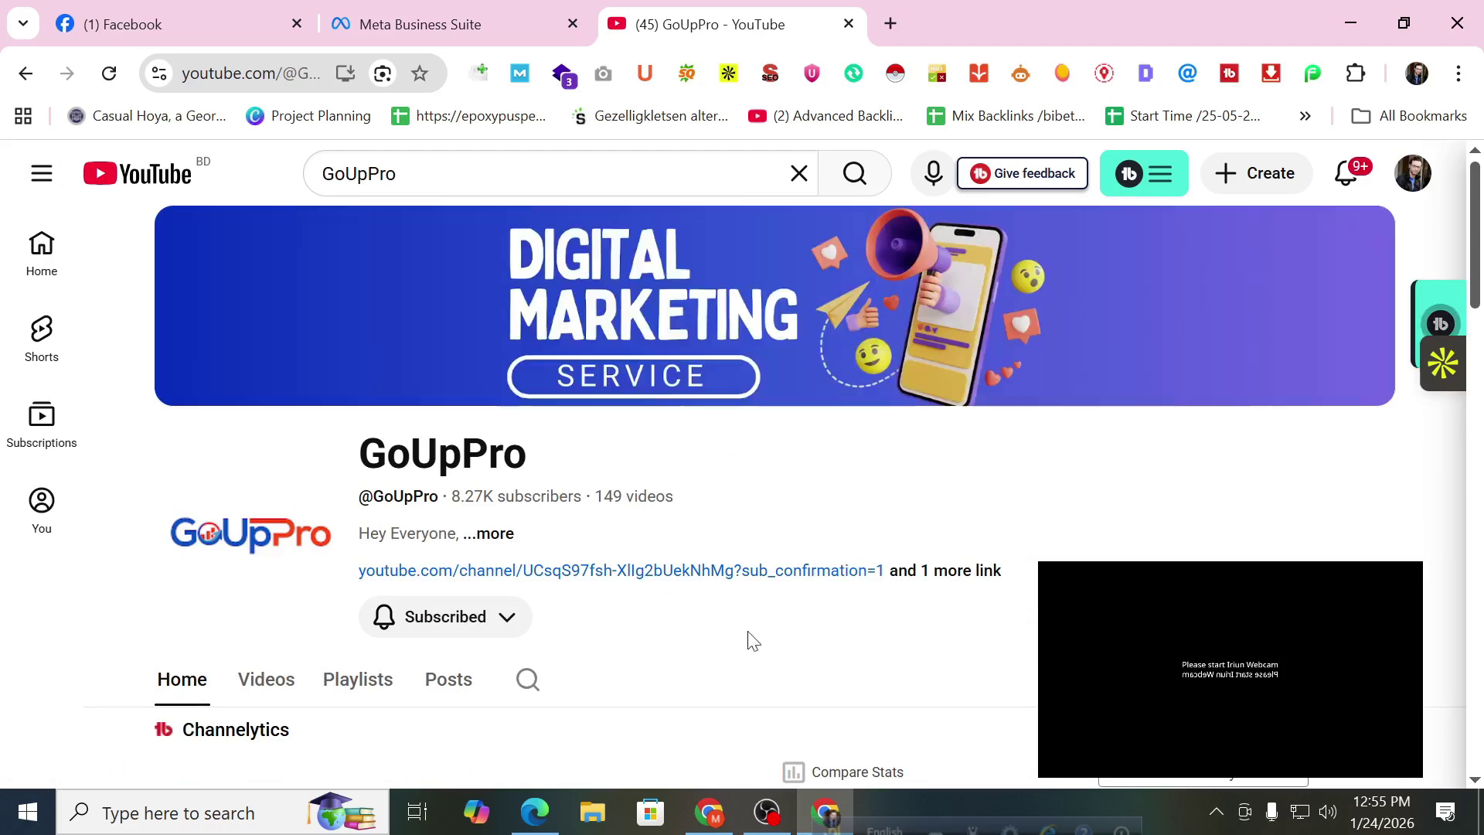
scroll(557, 553, "down", 3)
Open GoUpPro's Playlists tab and scroll through the playlist grid.
left_click(377, 454)
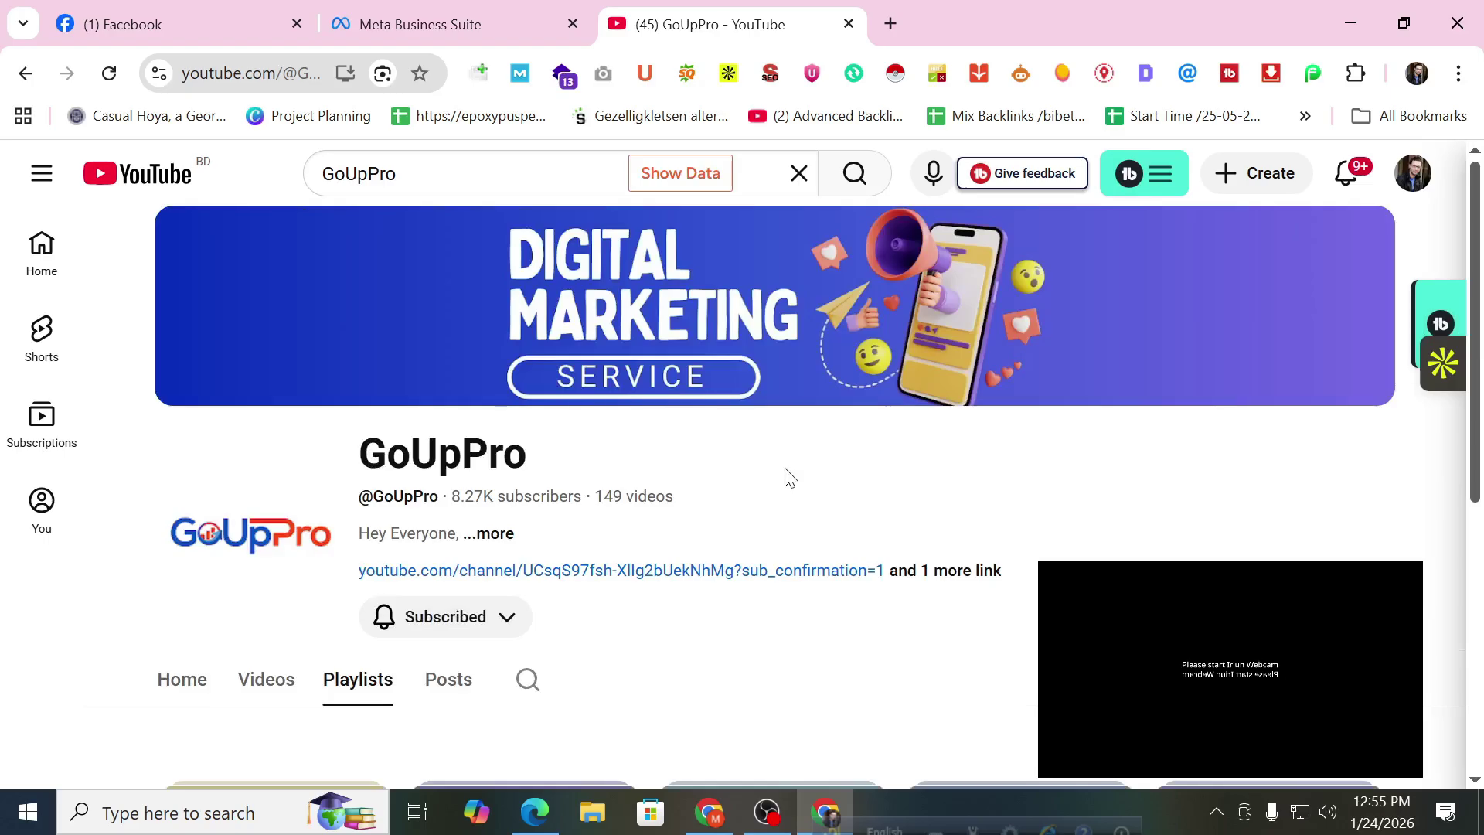
scroll(785, 478, "down", 3)
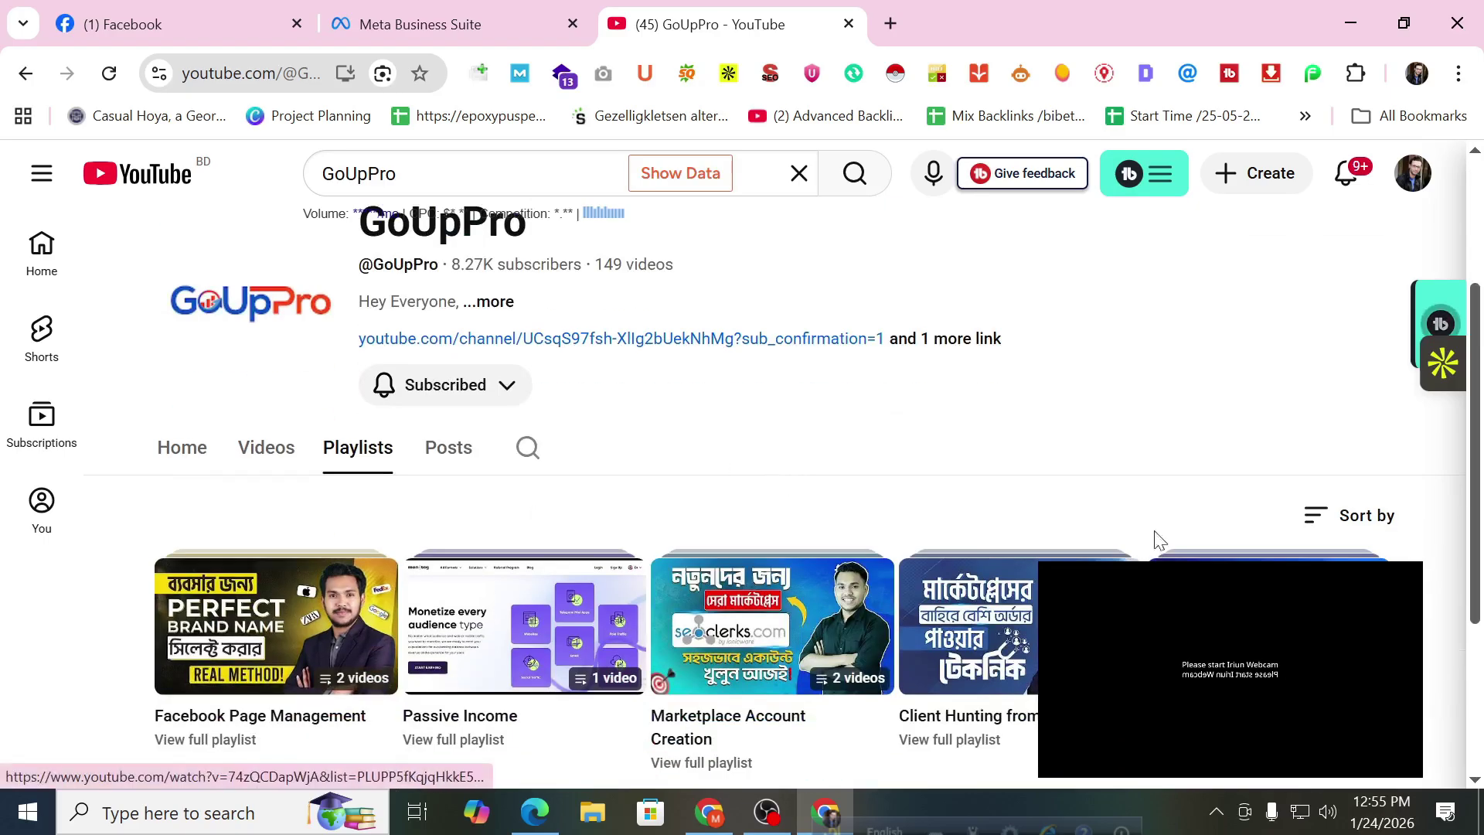
scroll(1082, 502, "down", 2)
scroll(1057, 469, "down", 2)
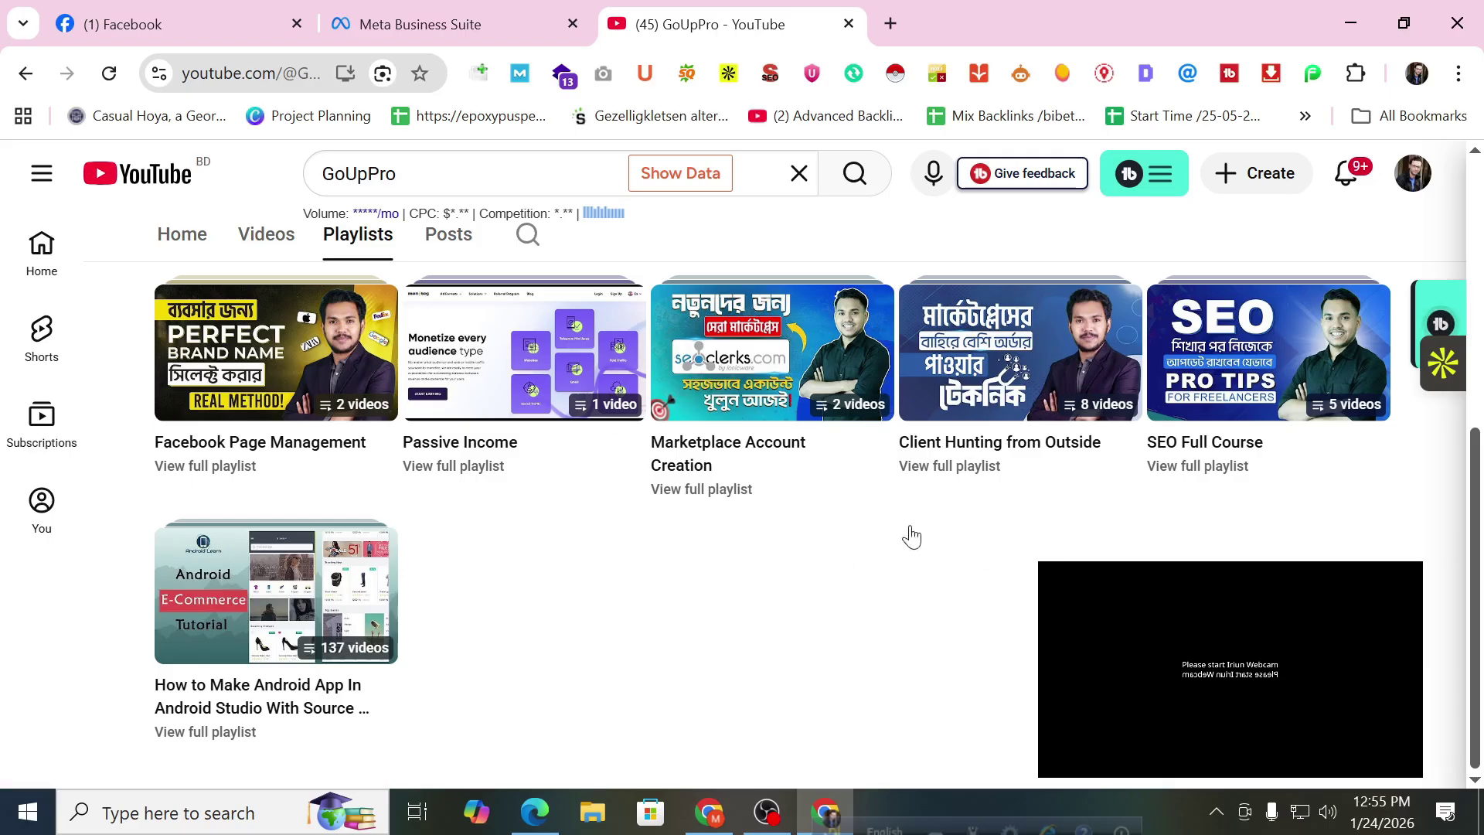
scroll(819, 544, "up", 3)
scroll(833, 570, "down", 3)
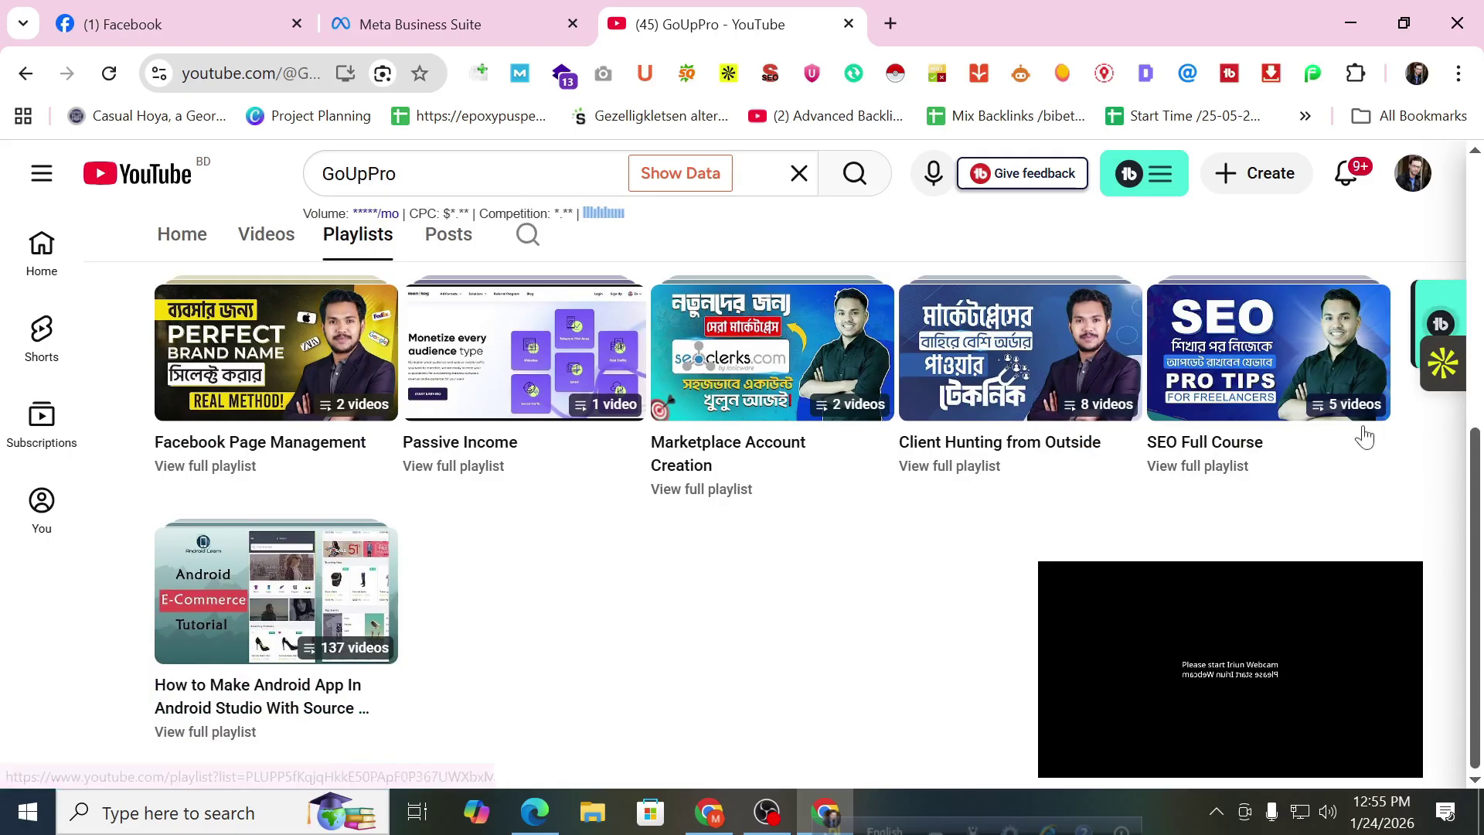
scroll(859, 437, "up", 2)
scroll(859, 437, "up", 1)
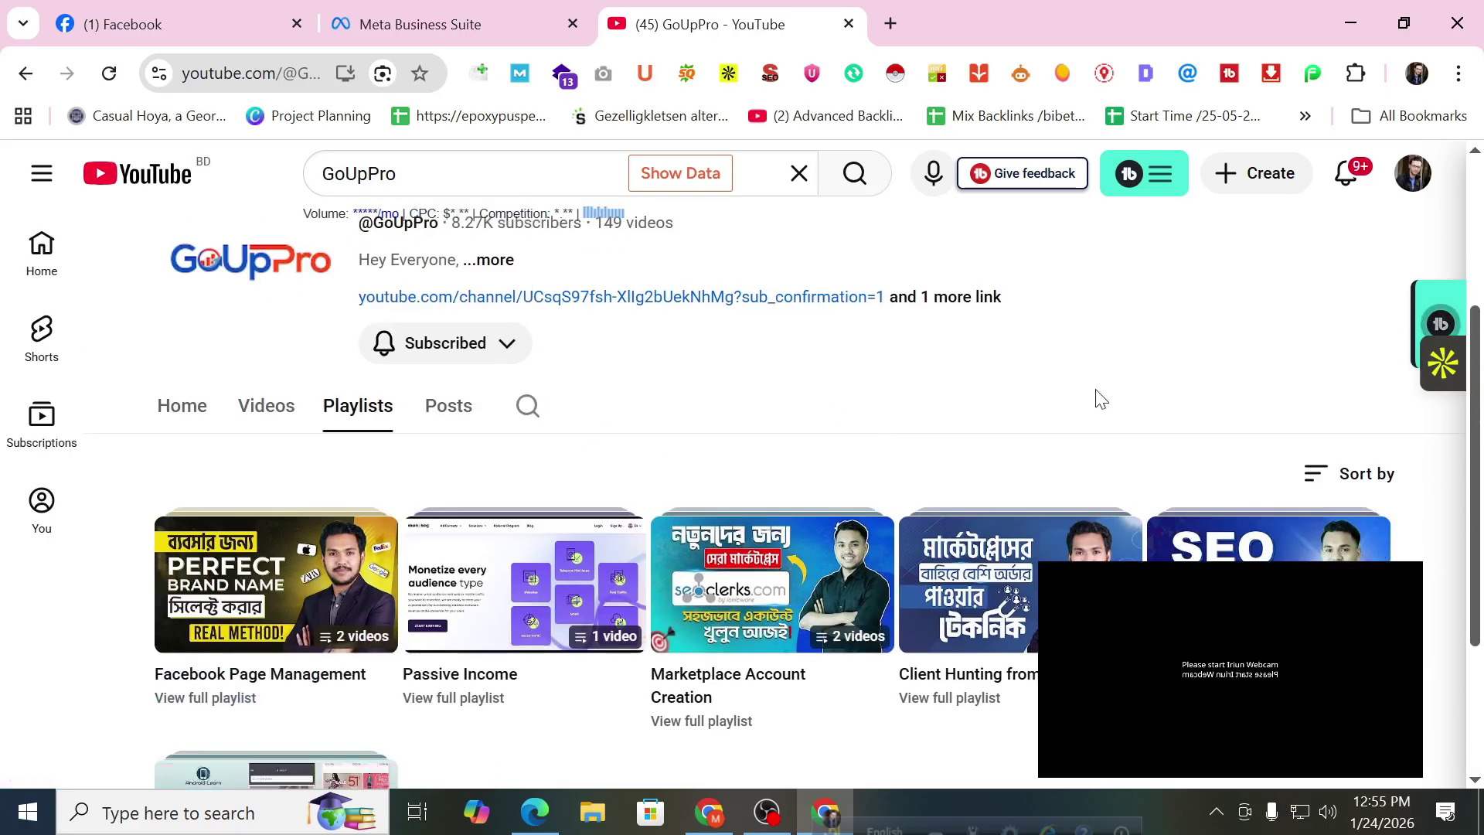
scroll(745, 399, "down", 1)
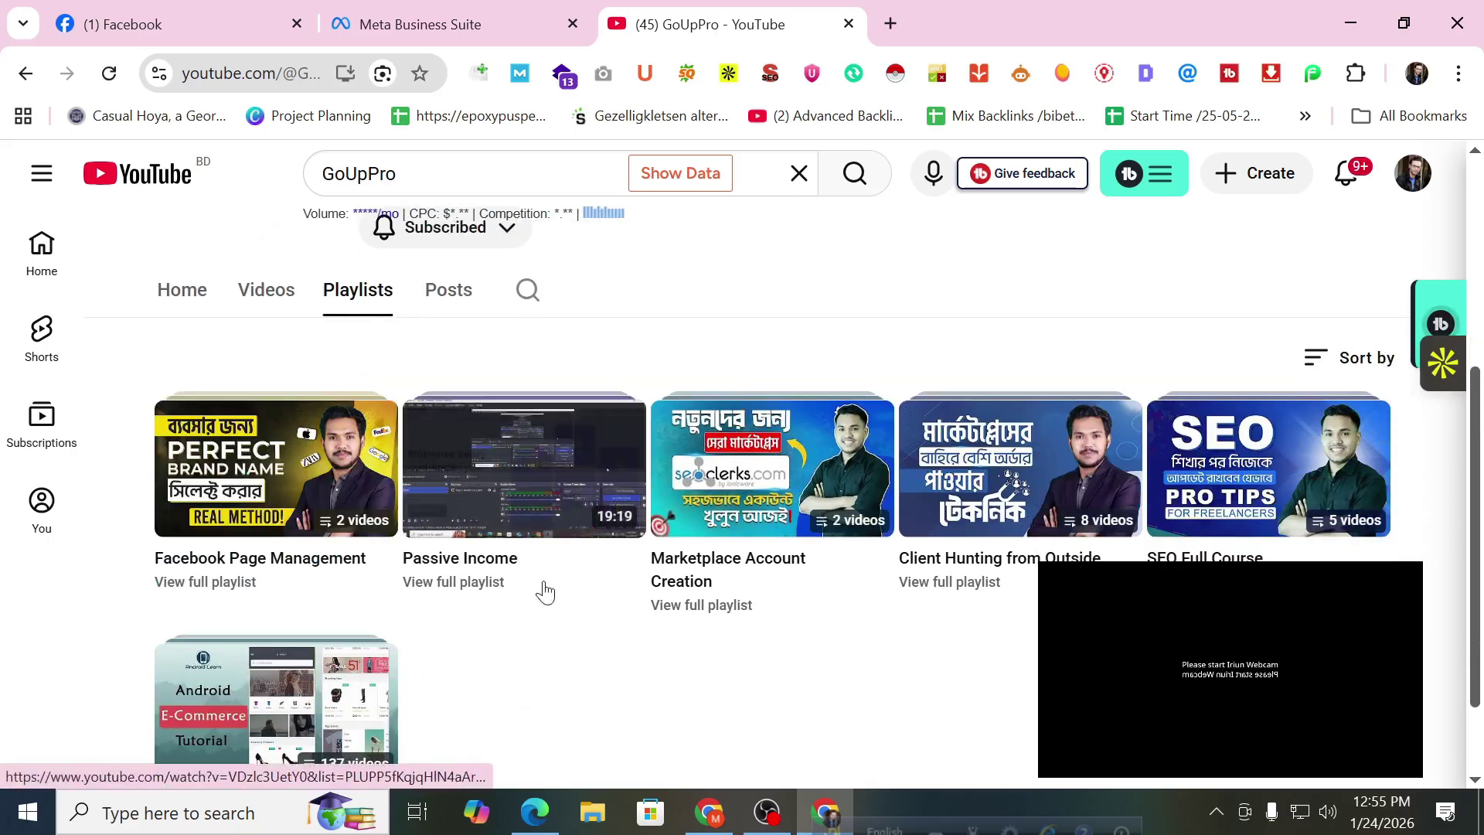
scroll(614, 690, "down", 1)
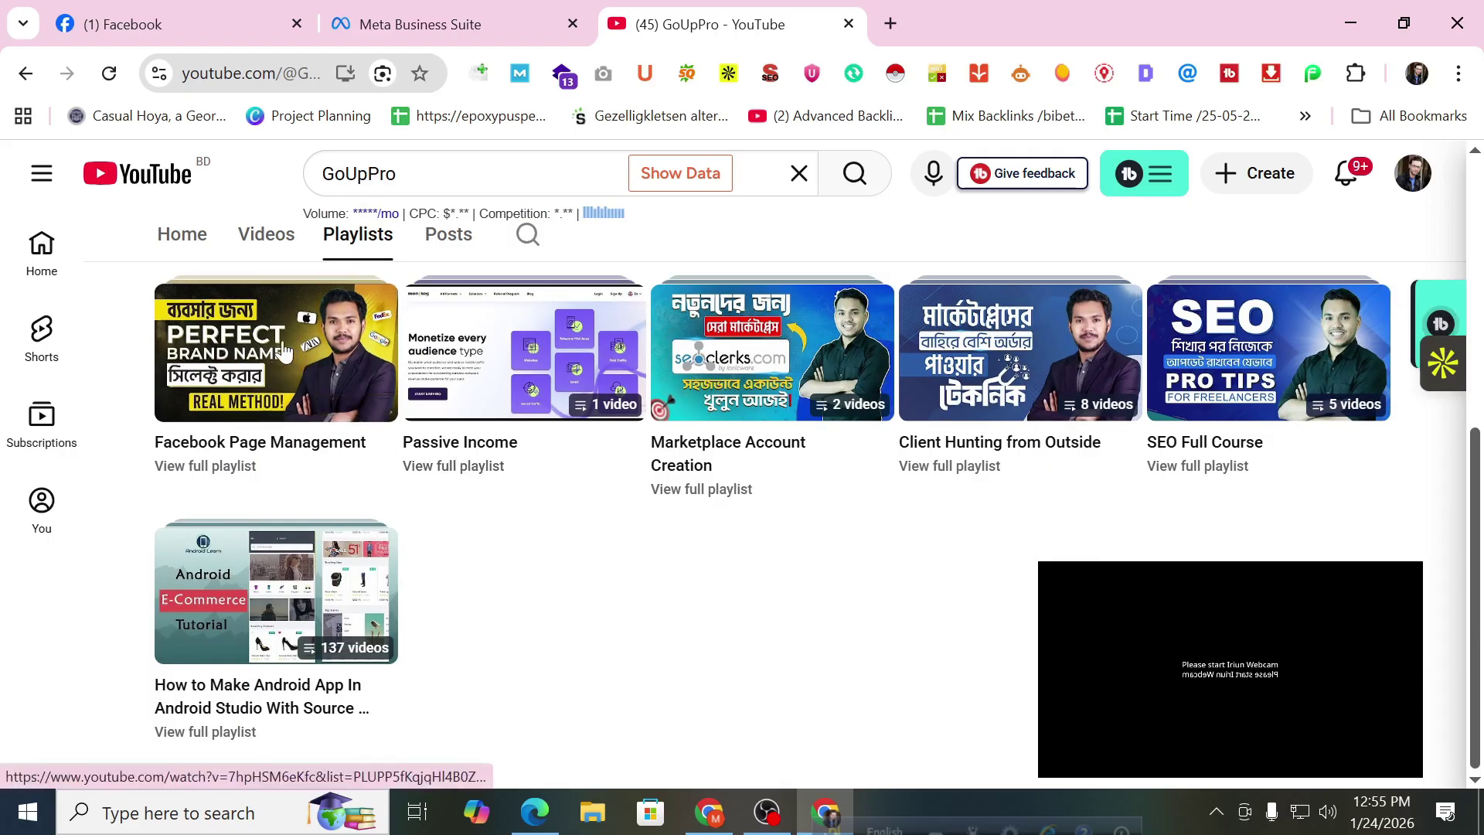
Preview playlist thumbnails, including SEO Full Course and the 137-video Android Studio playlist.
mouse_move(279, 360)
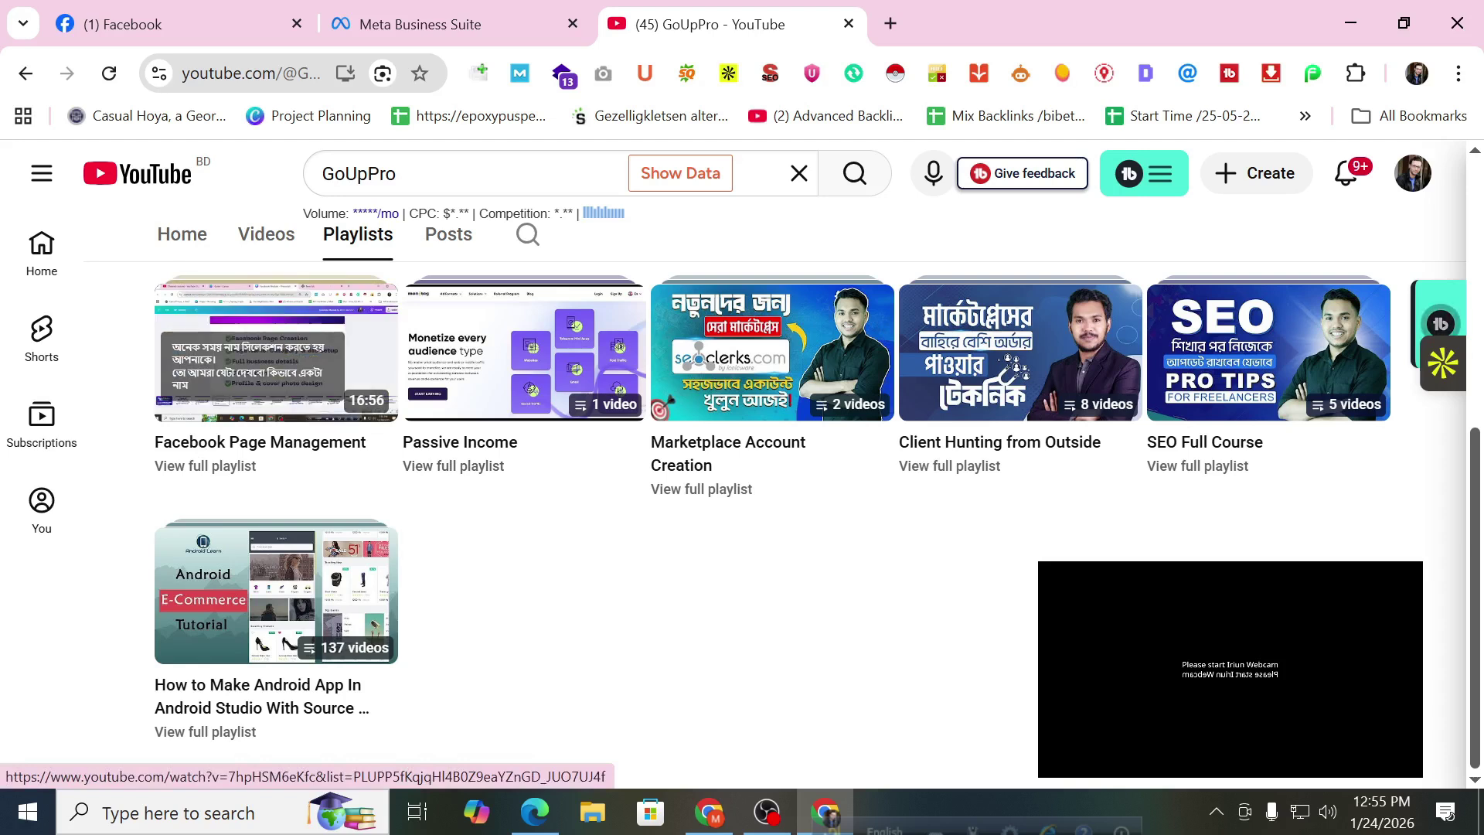
mouse_move(520, 354)
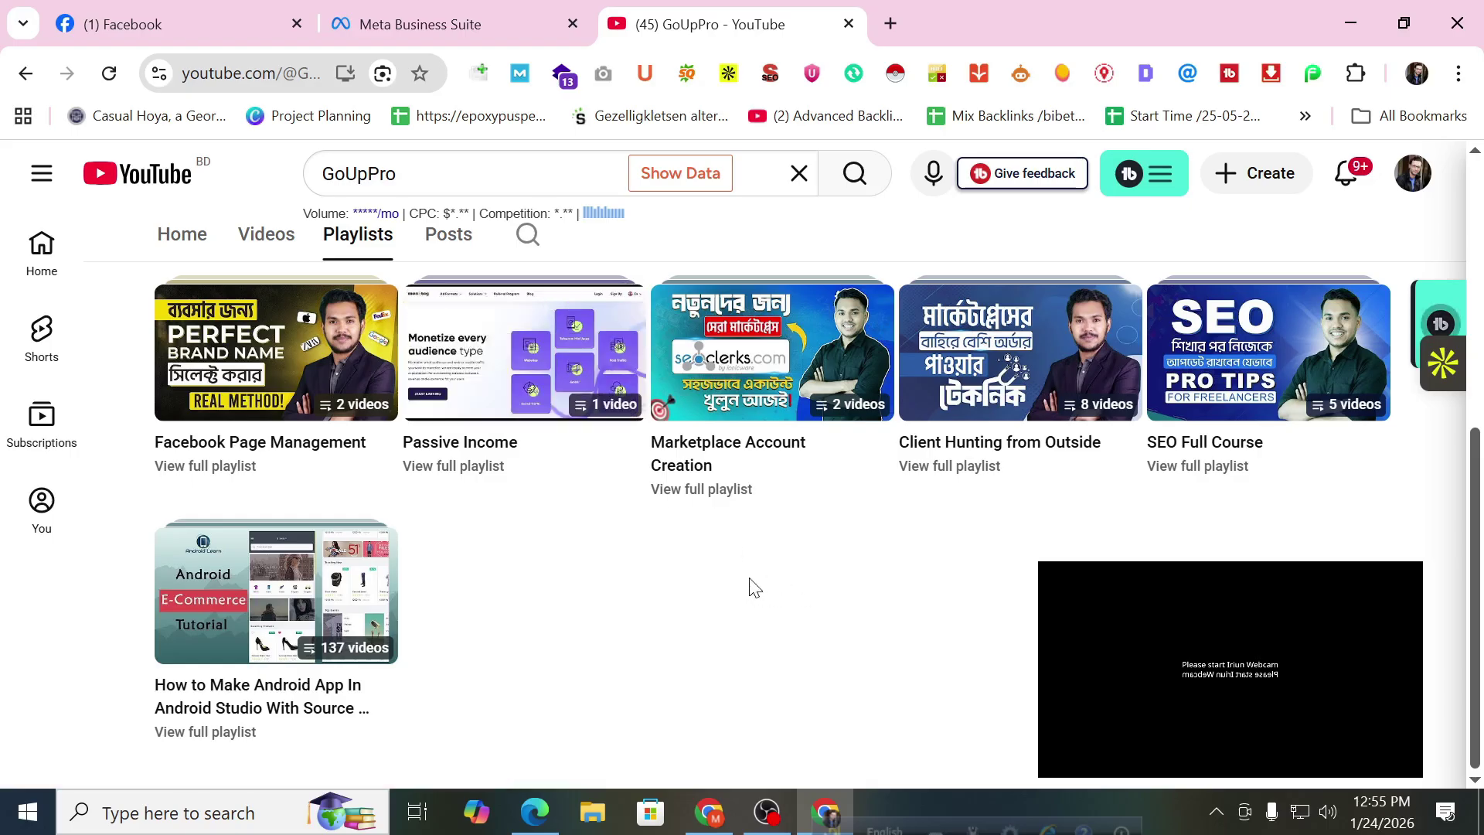
mouse_move(755, 352)
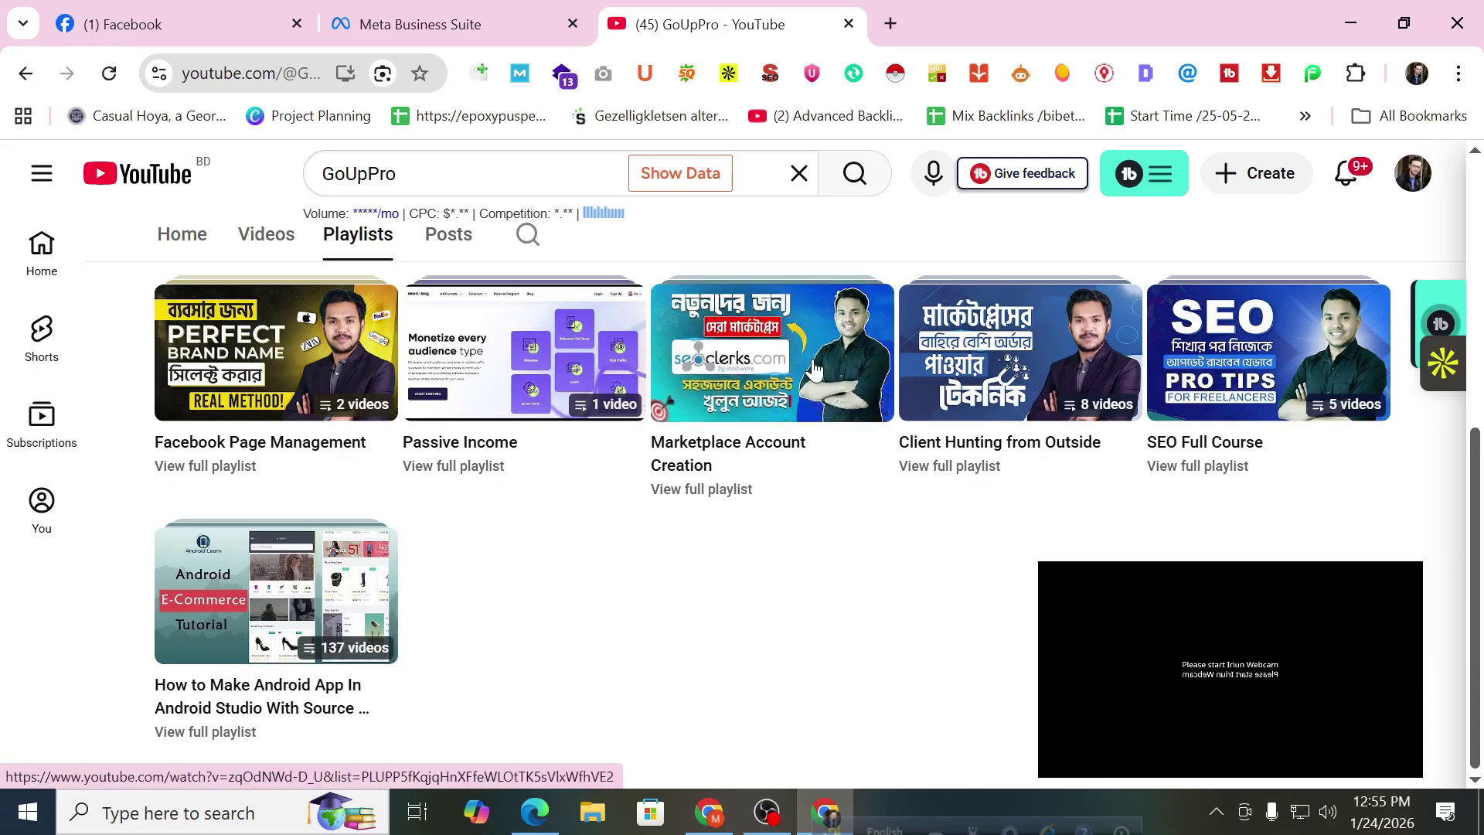
mouse_move(1068, 358)
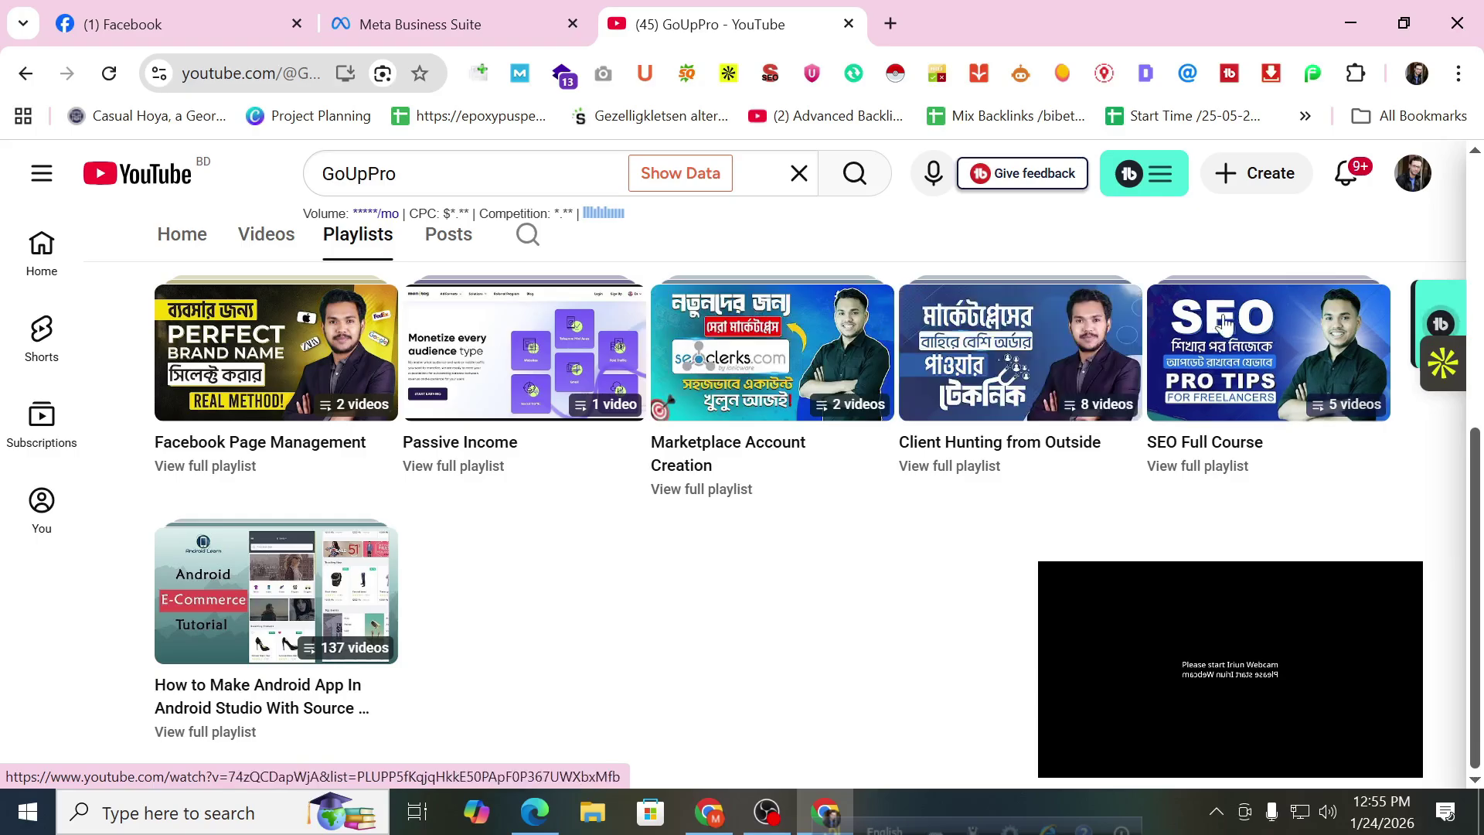
mouse_move(1237, 346)
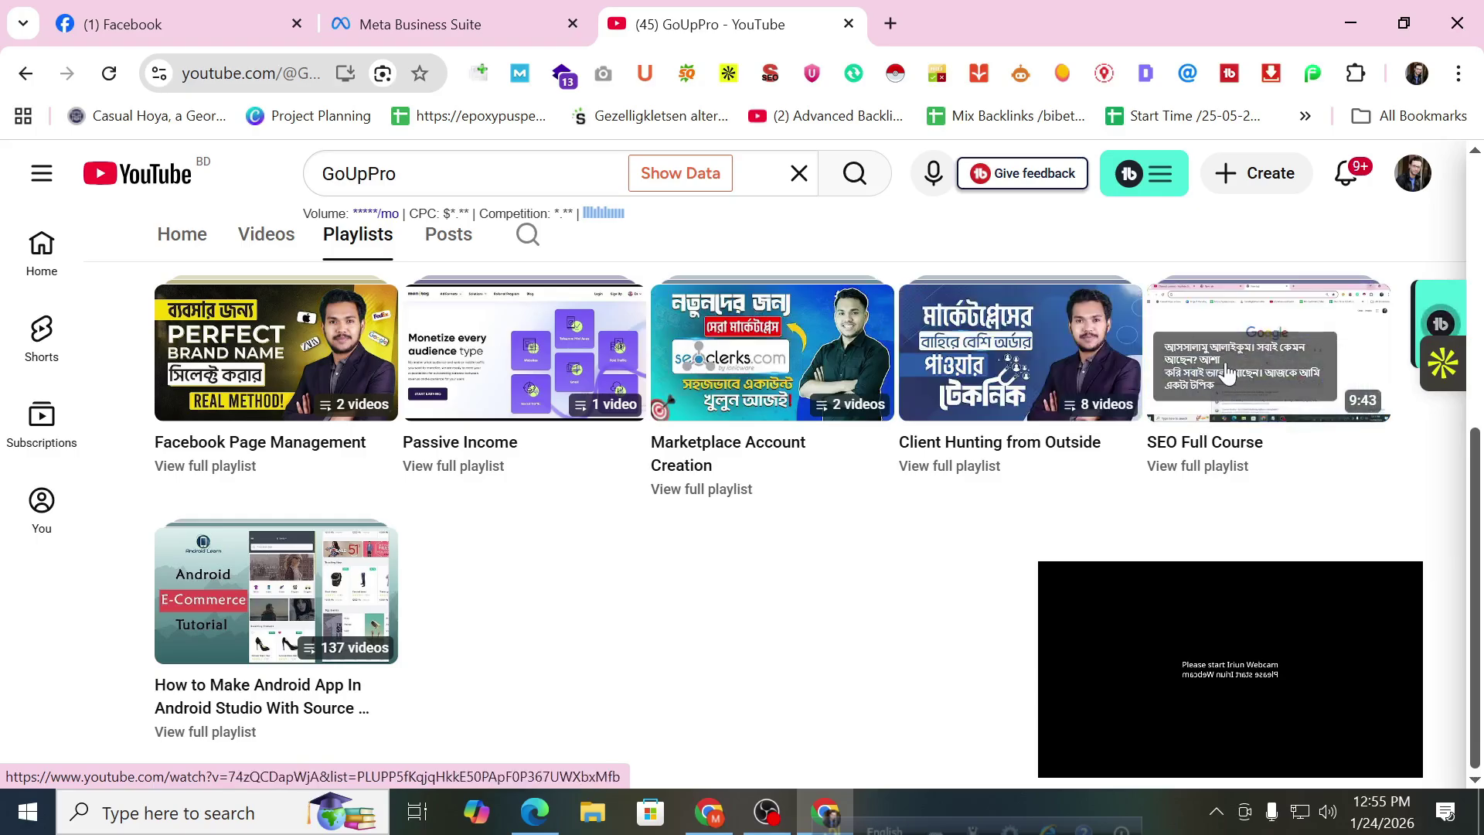
scroll(705, 595, "up", 4)
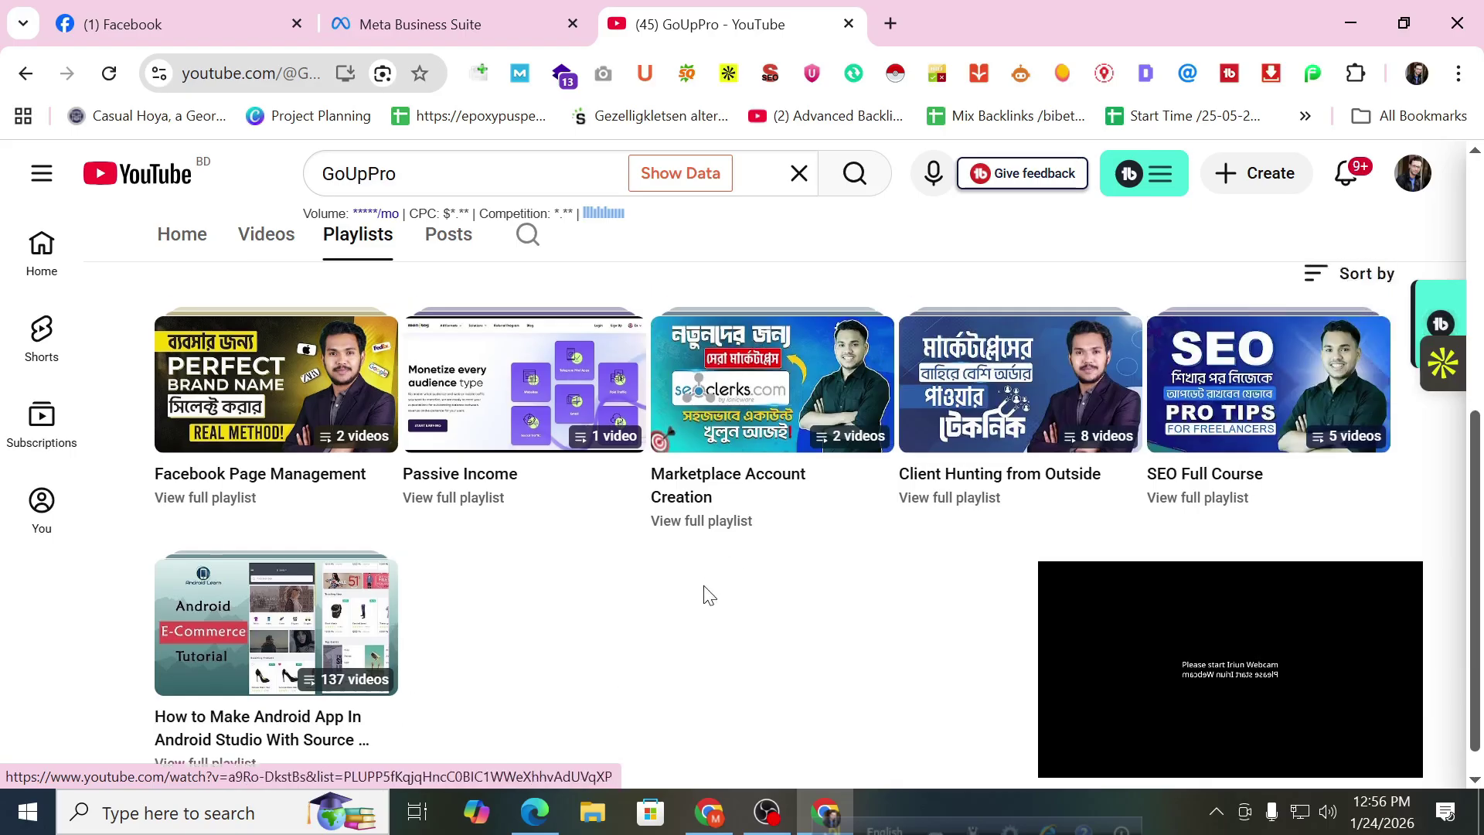
scroll(705, 595, "down", 4)
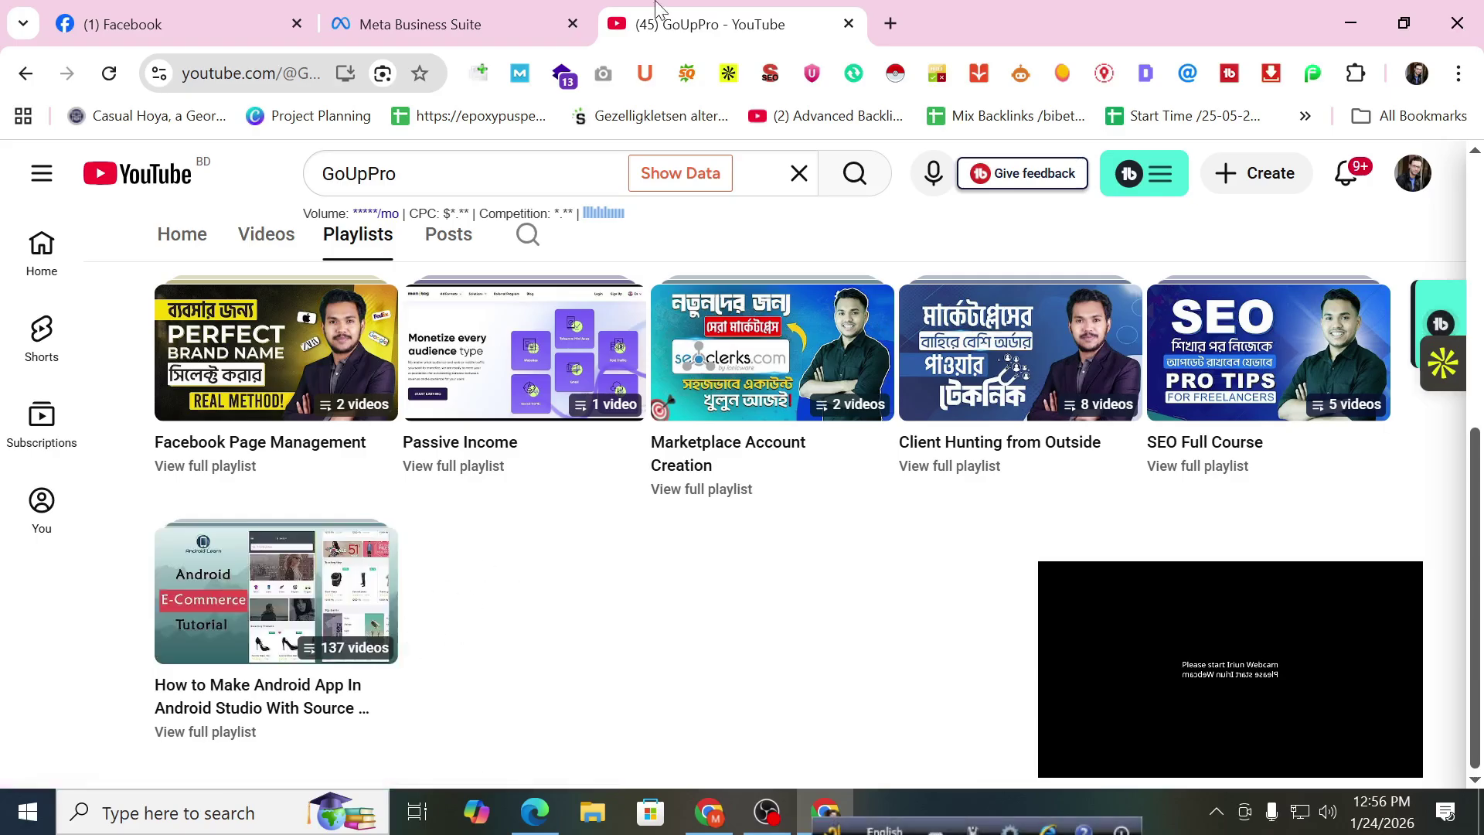
In Meta Business Suite, start a new playlist titled Gold Plated Necklace.
left_click(541, 24)
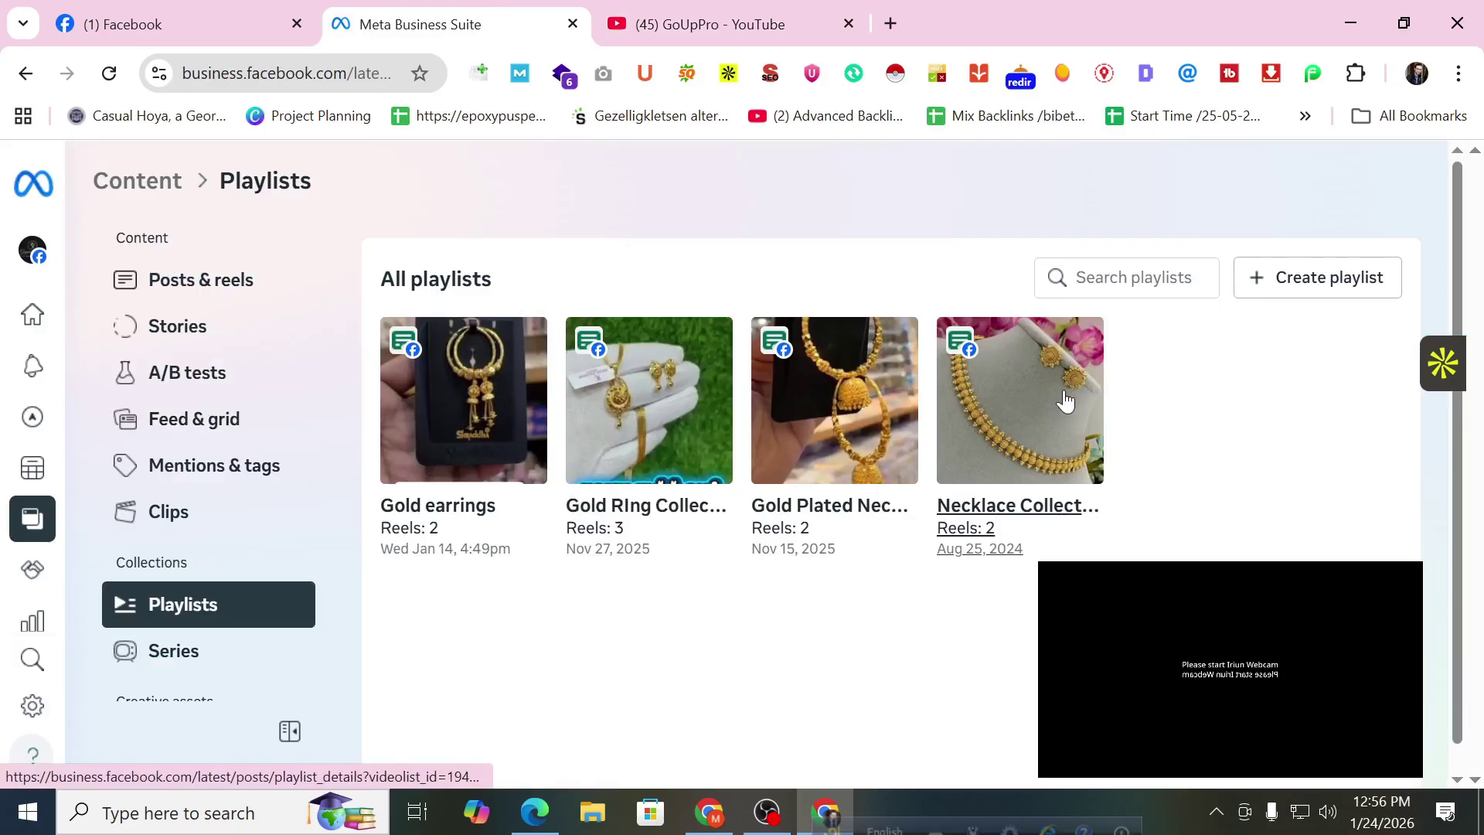
left_click(1280, 280)
left_click(489, 330)
type("Gold Plated Necklace")
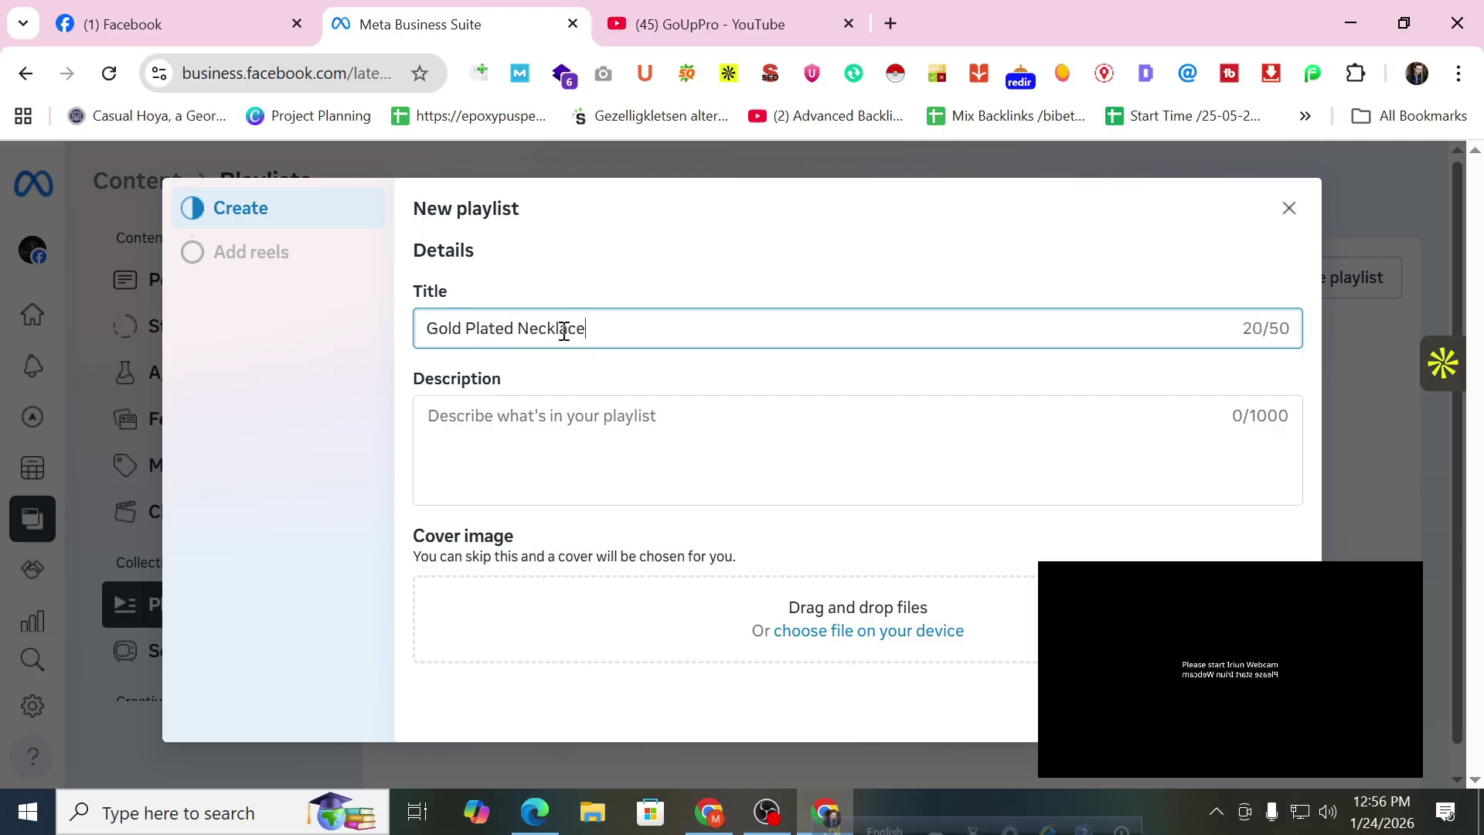
key("Return")
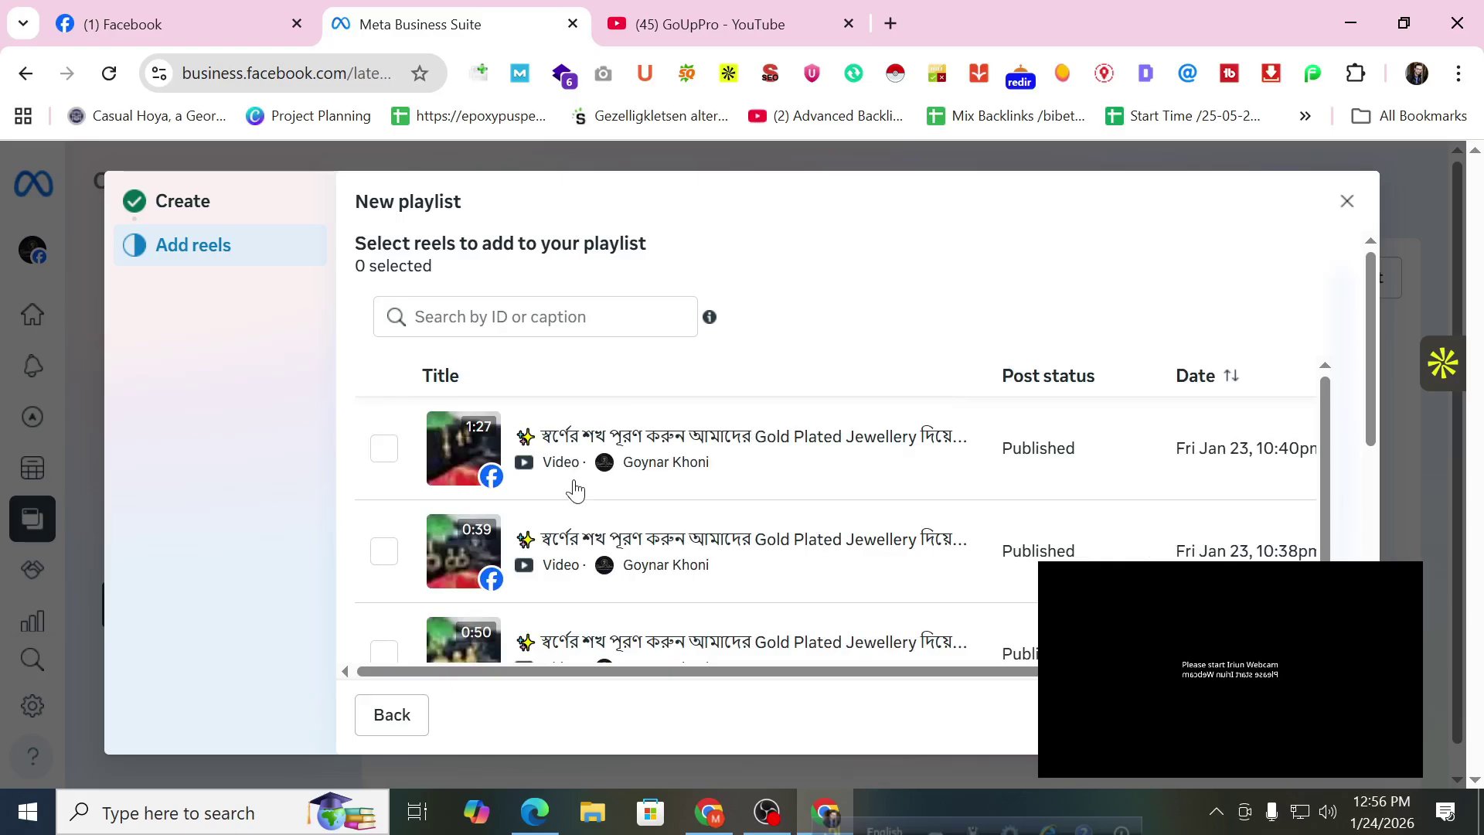
Add the 0:39, 0:50, 10:37pm and 'Your reel' clips to the playlist.
scroll(575, 489, "down", 2)
left_click(384, 430)
left_click(384, 532)
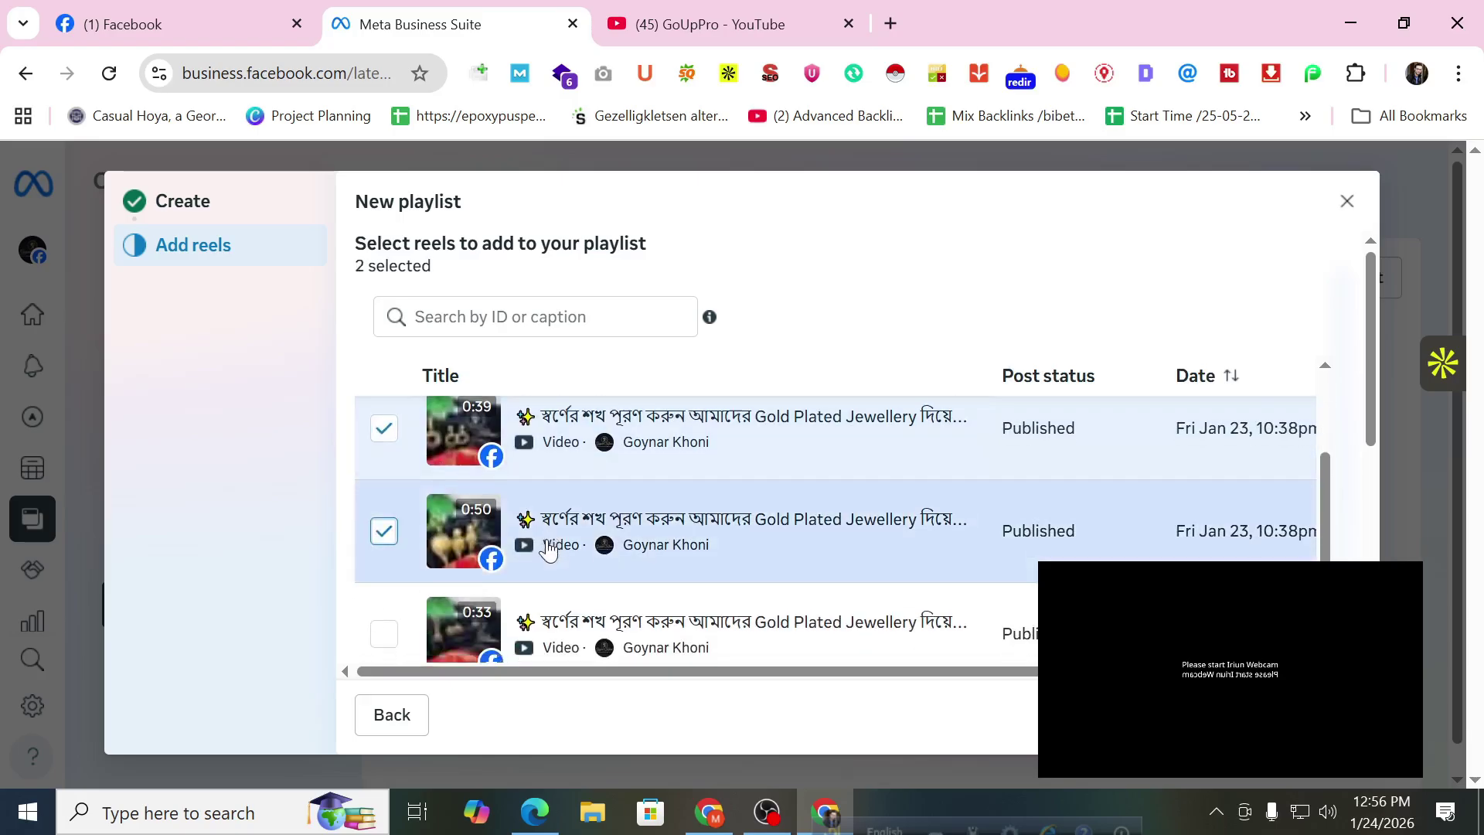
scroll(464, 541, "down", 1)
left_click(385, 524)
scroll(387, 518, "down", 1)
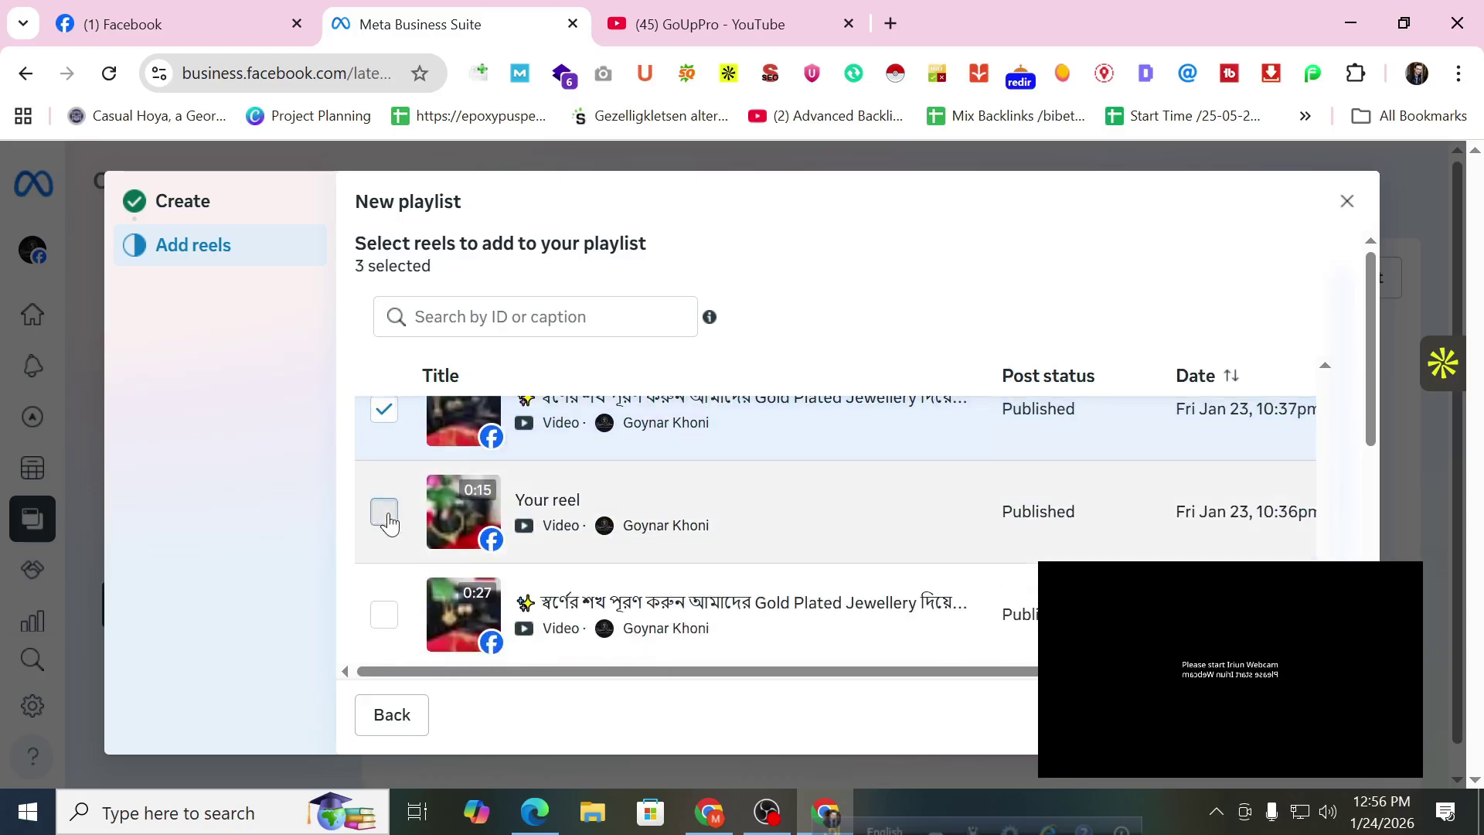
left_click(385, 512)
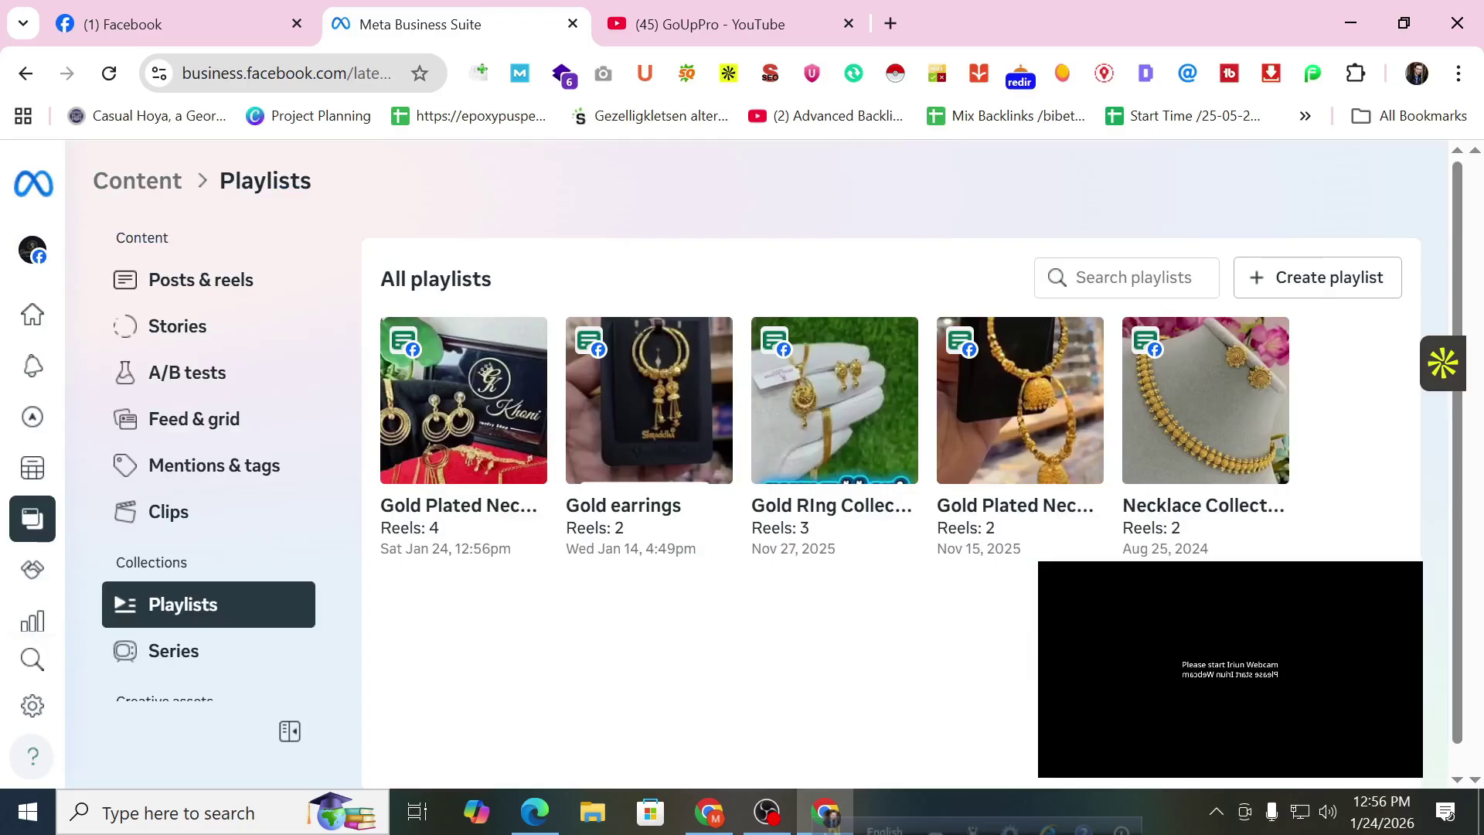
Open the Gold Plated Necklace playlist and review its 4 published reels.
left_click(506, 410)
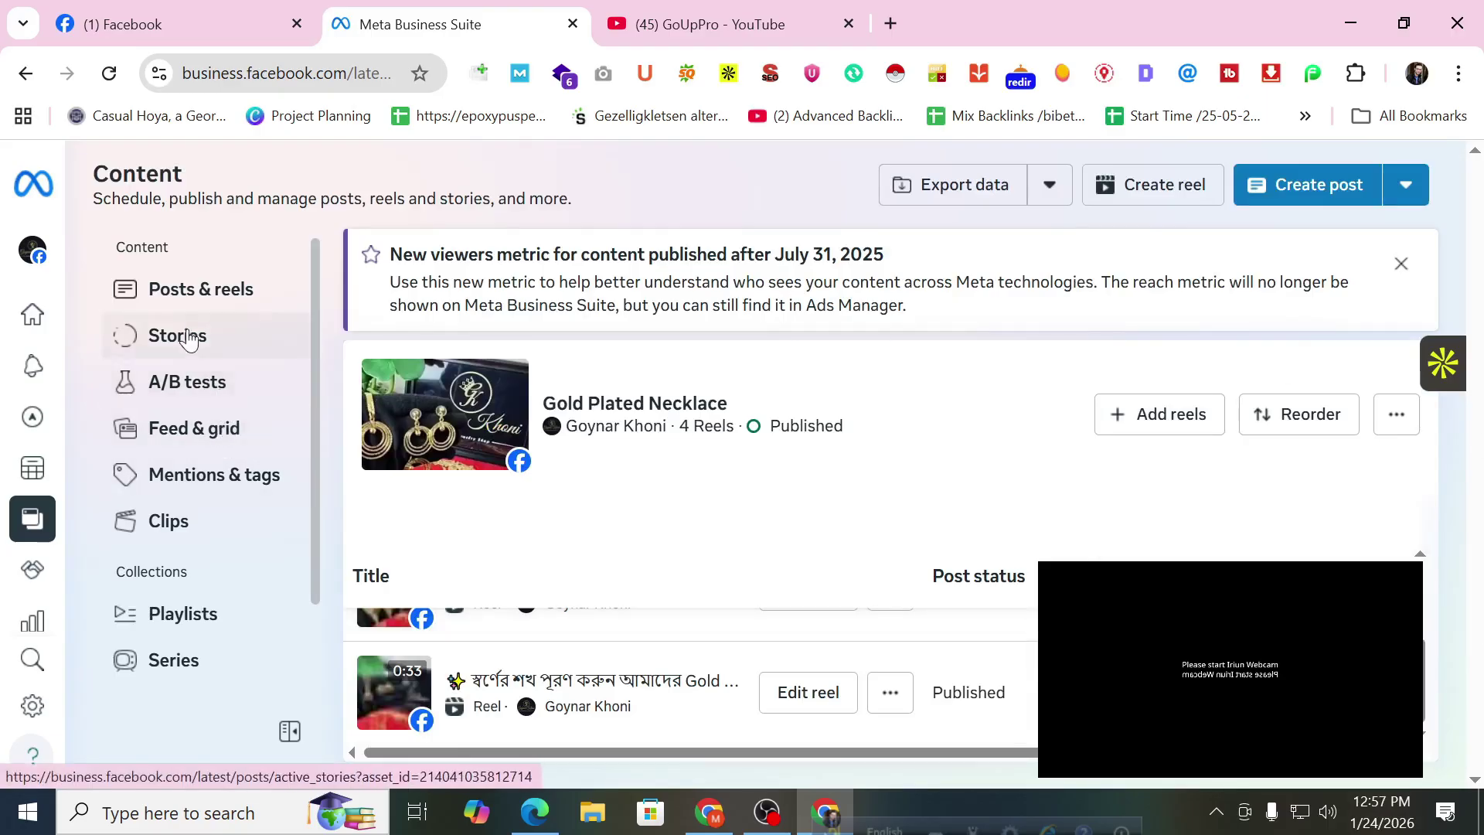
scroll(195, 376, "down", 2)
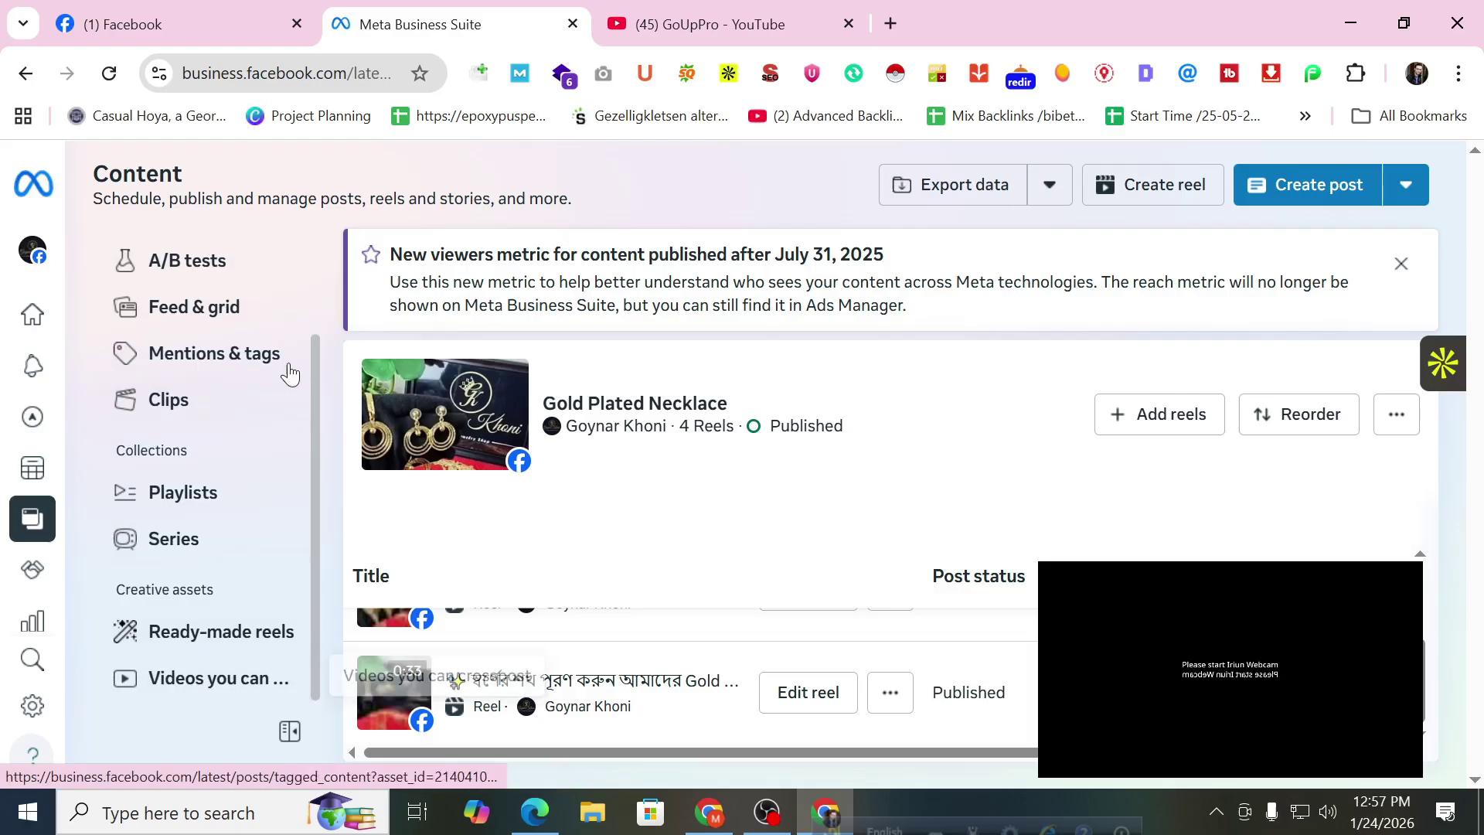
scroll(707, 583, "down", 1)
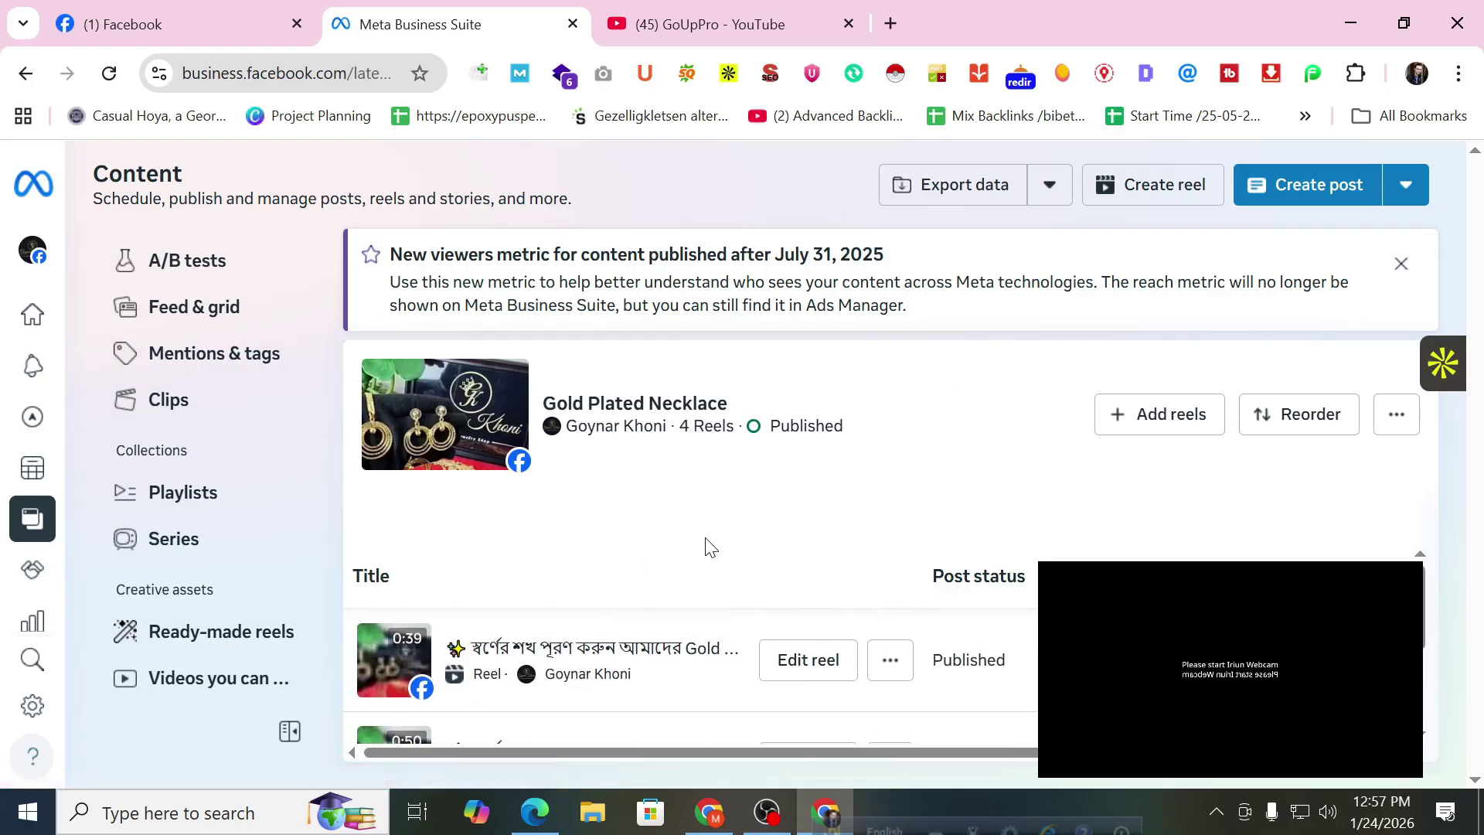
Expand the left navigation rail and switch to Insights.
mouse_move(4, 394)
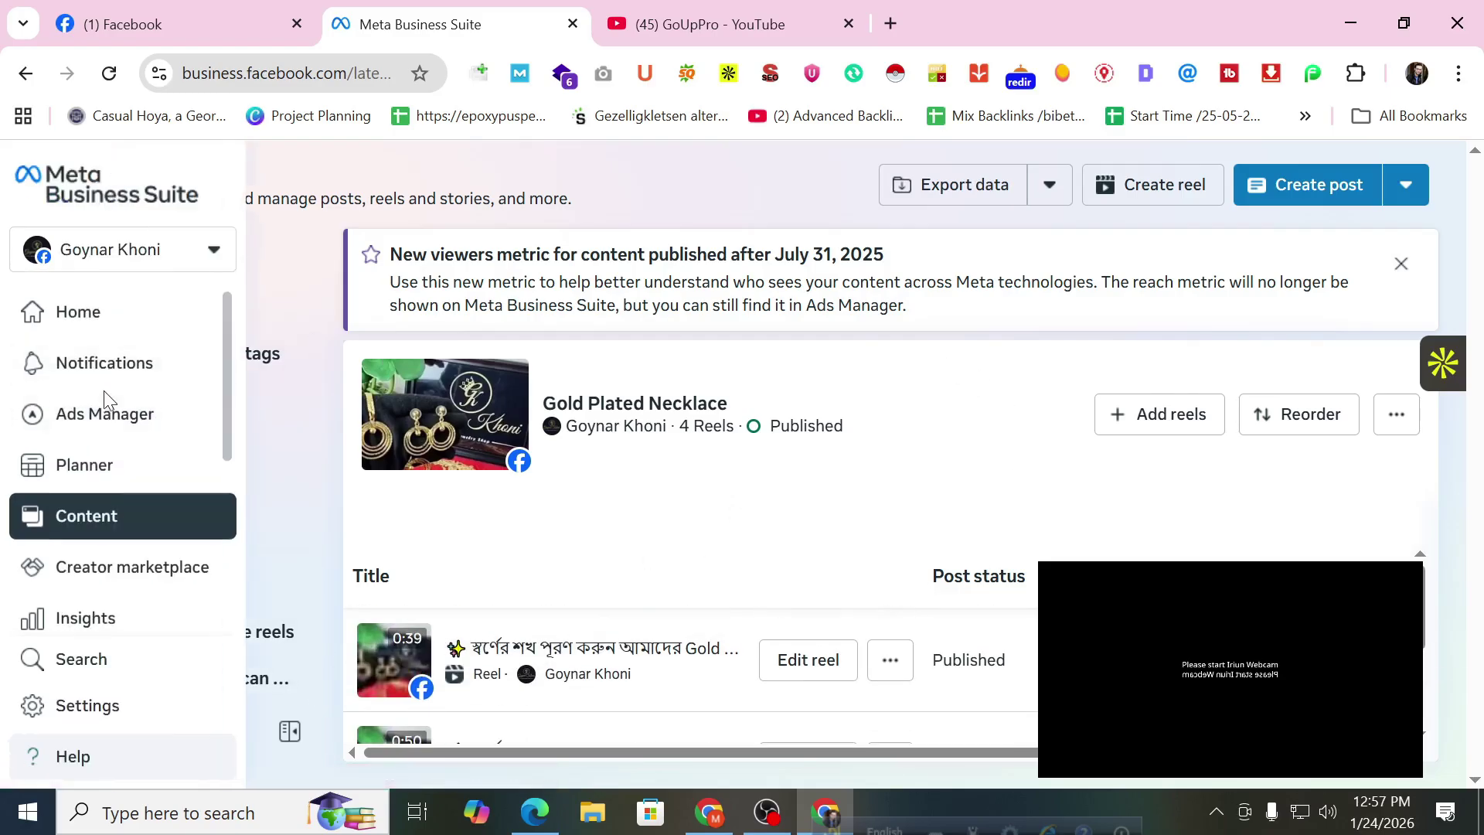
scroll(106, 402, "down", 2)
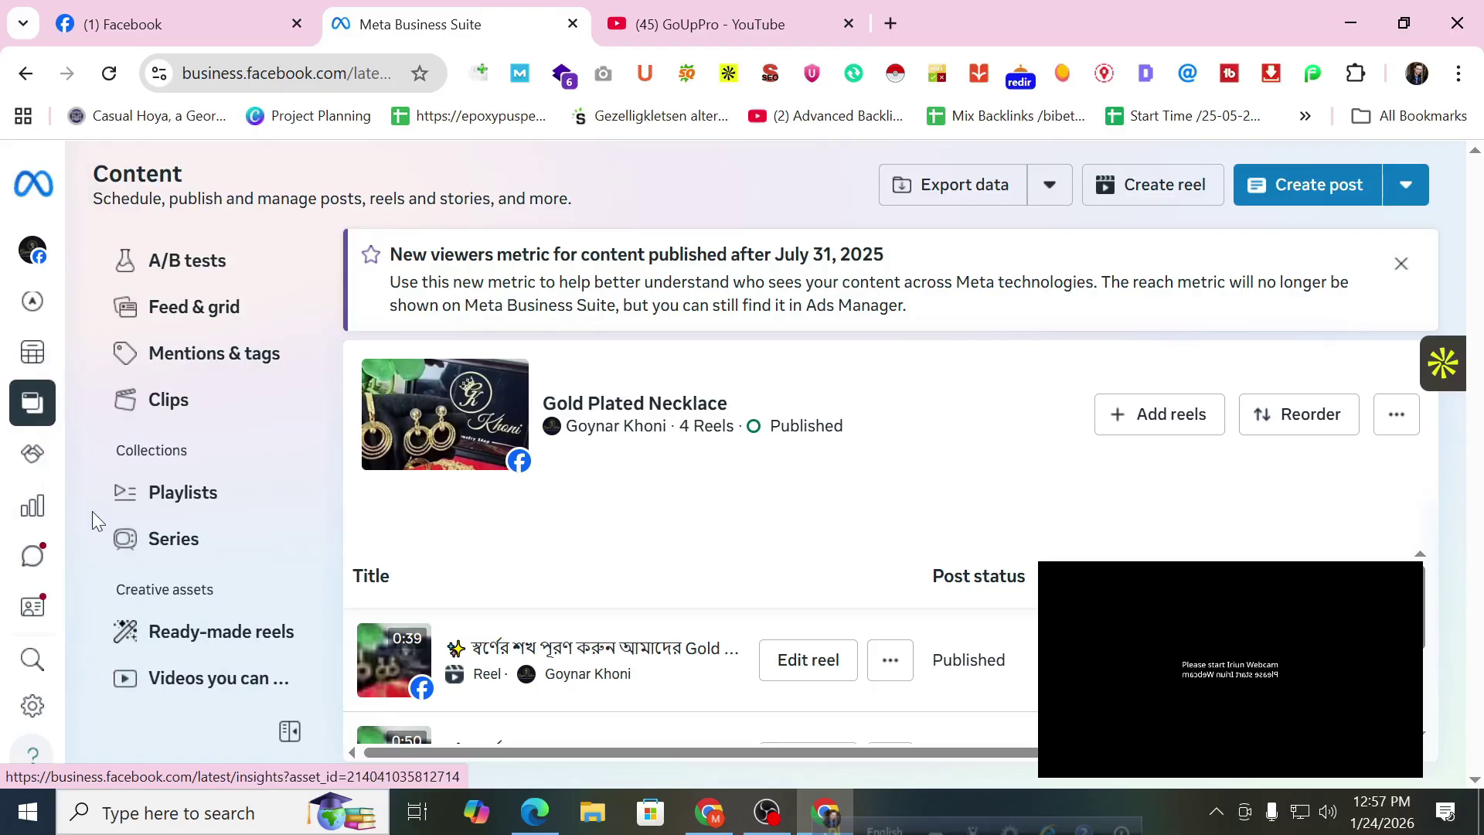
left_click(91, 512)
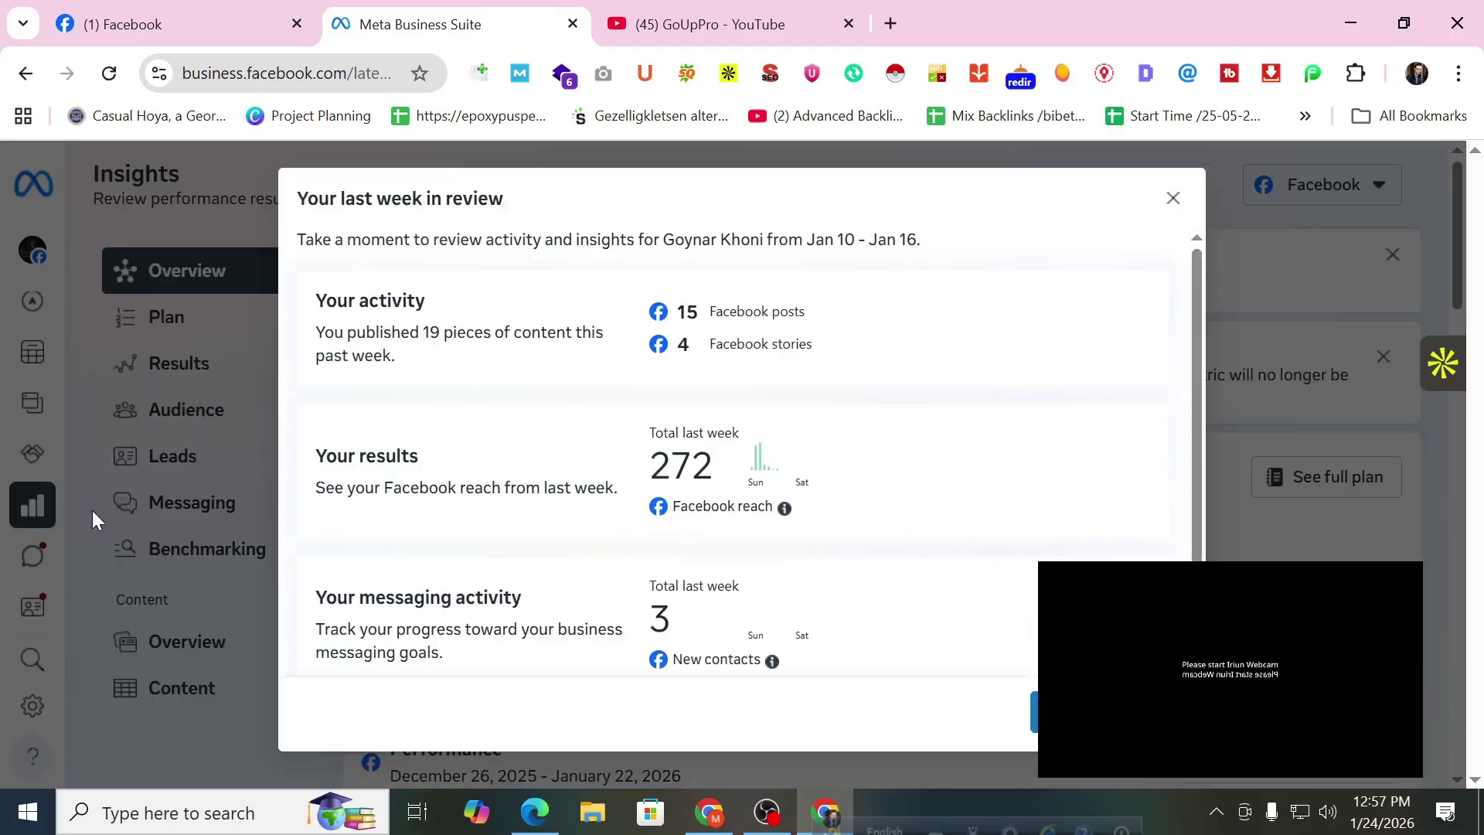
Close the last-week-in-review summary and scroll the Overview to the Performance cards.
left_click(1172, 202)
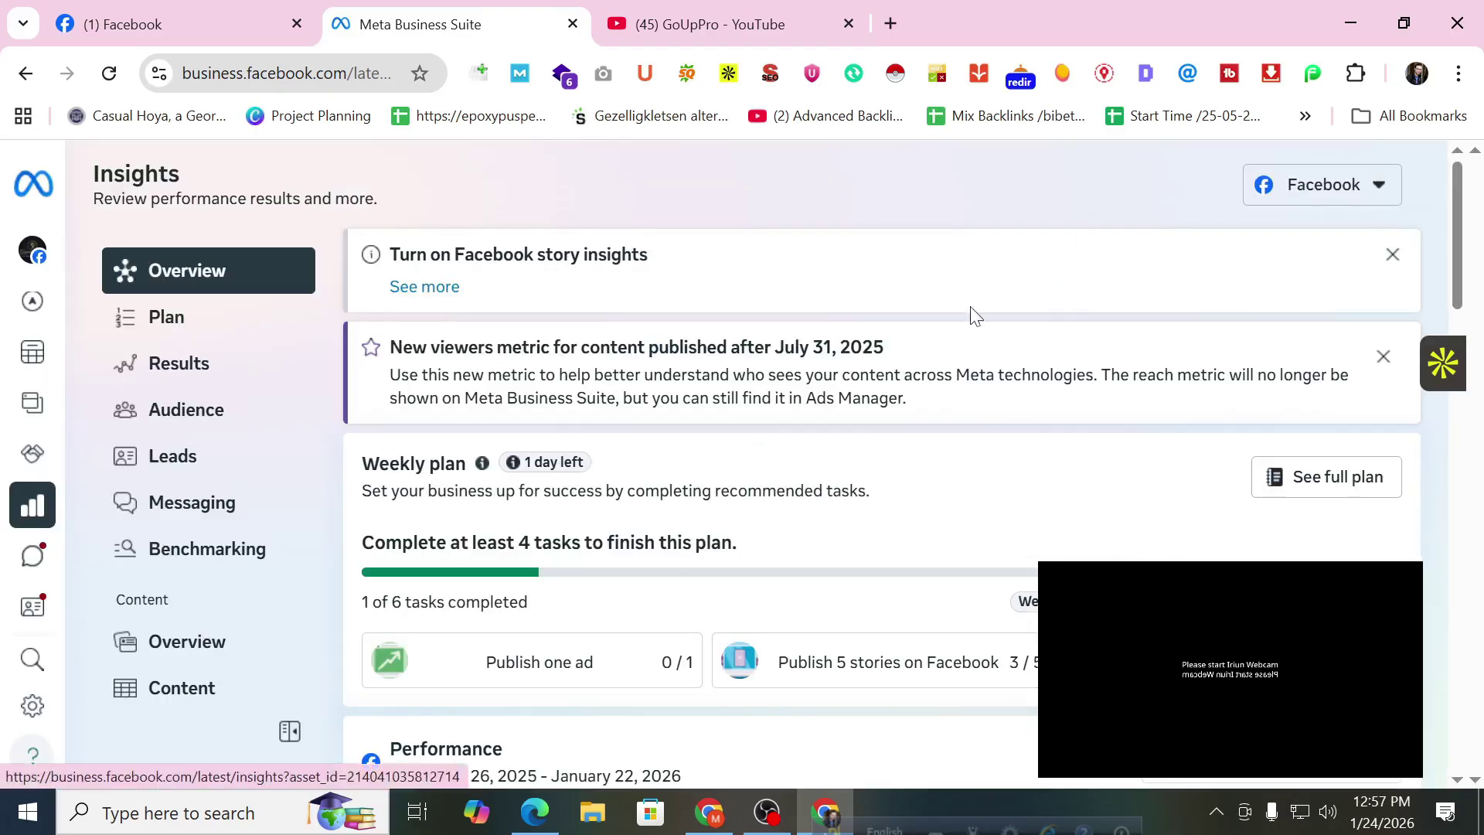
scroll(240, 429, "down", 2)
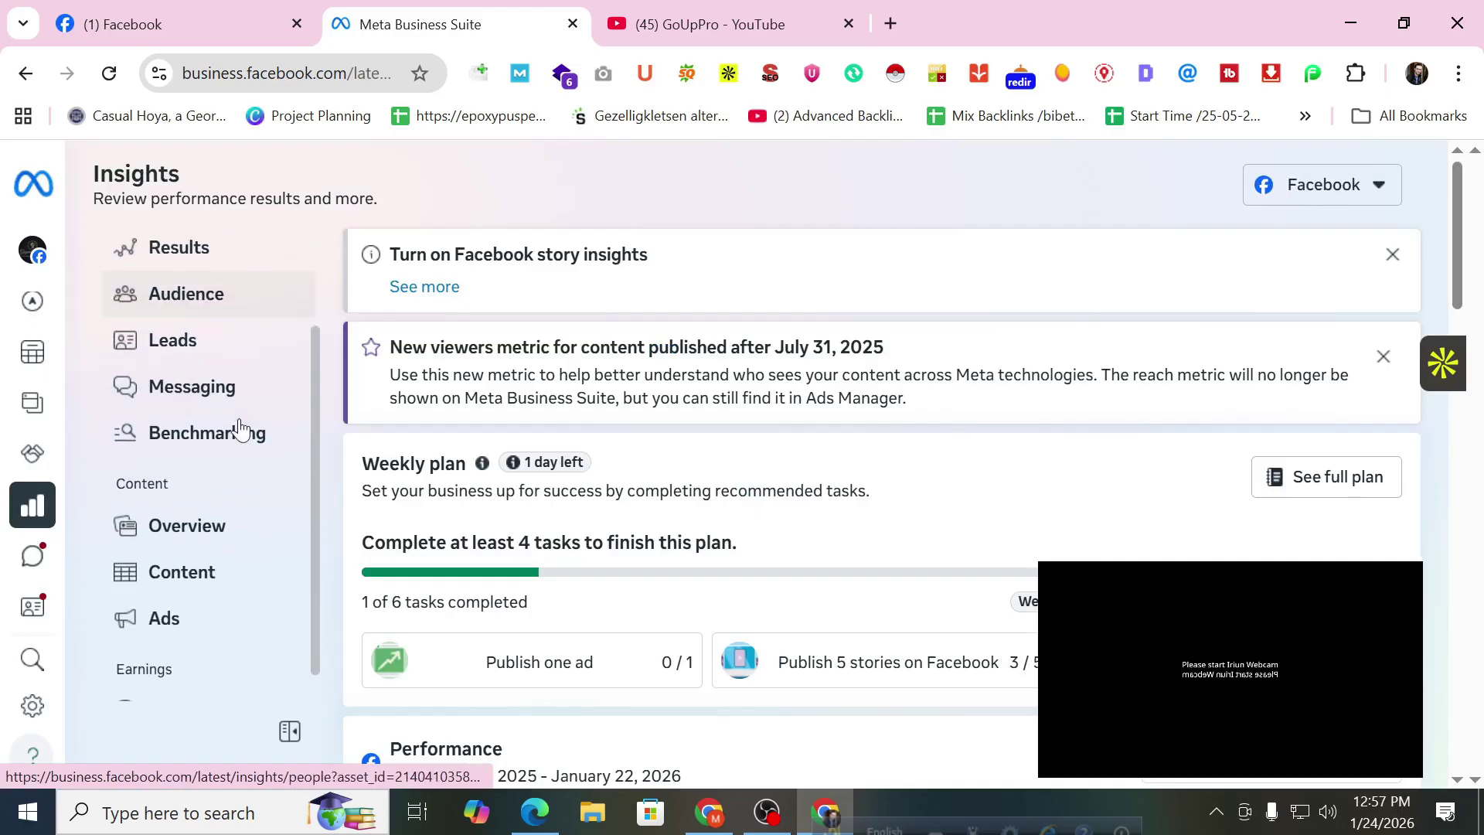
scroll(218, 321, "up", 2)
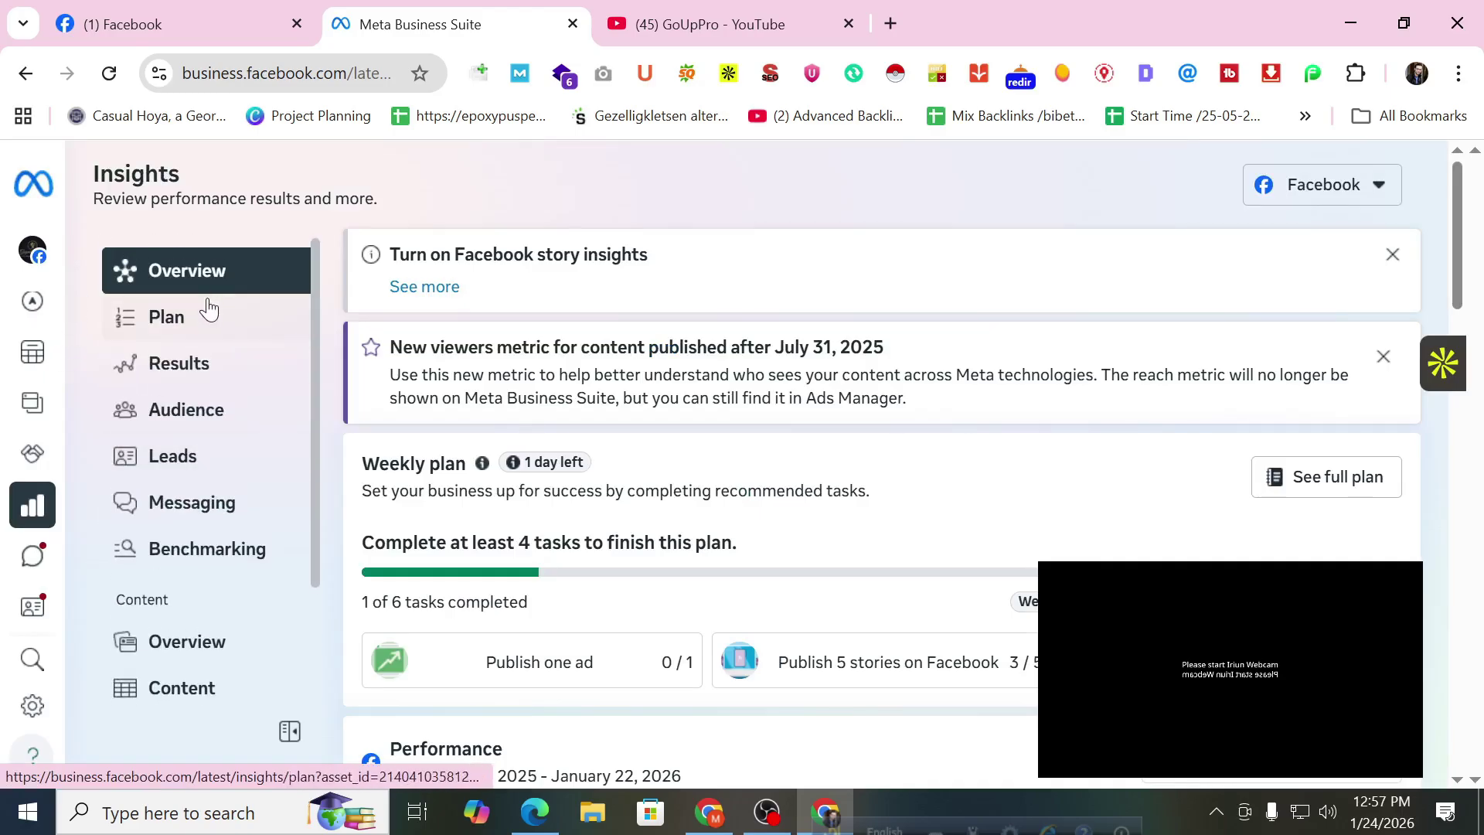
scroll(331, 385, "down", 6)
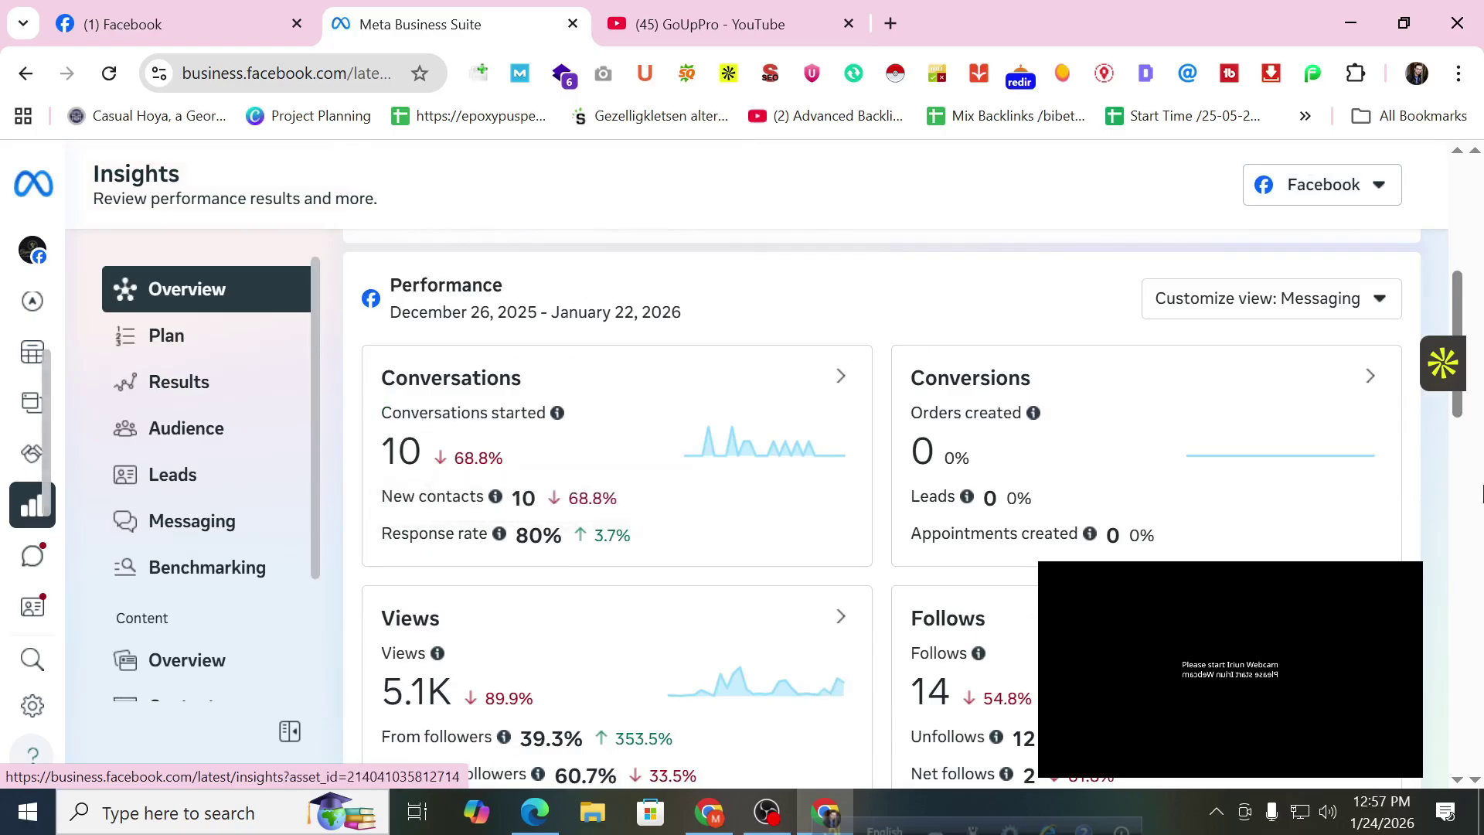
scroll(775, 446, "up", 1)
scroll(775, 447, "up", 5)
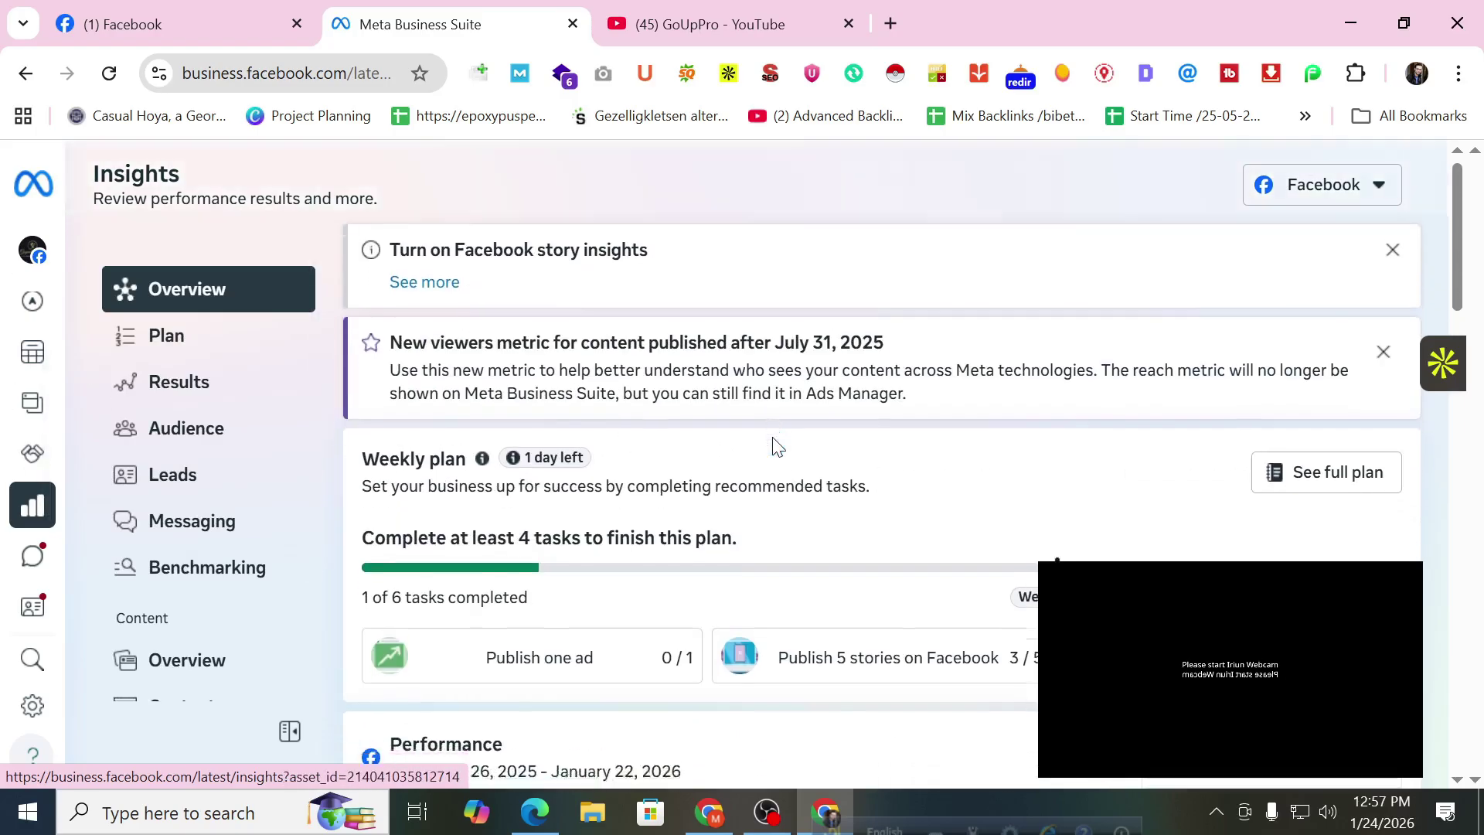
scroll(776, 446, "down", 7)
scroll(776, 447, "down", 1)
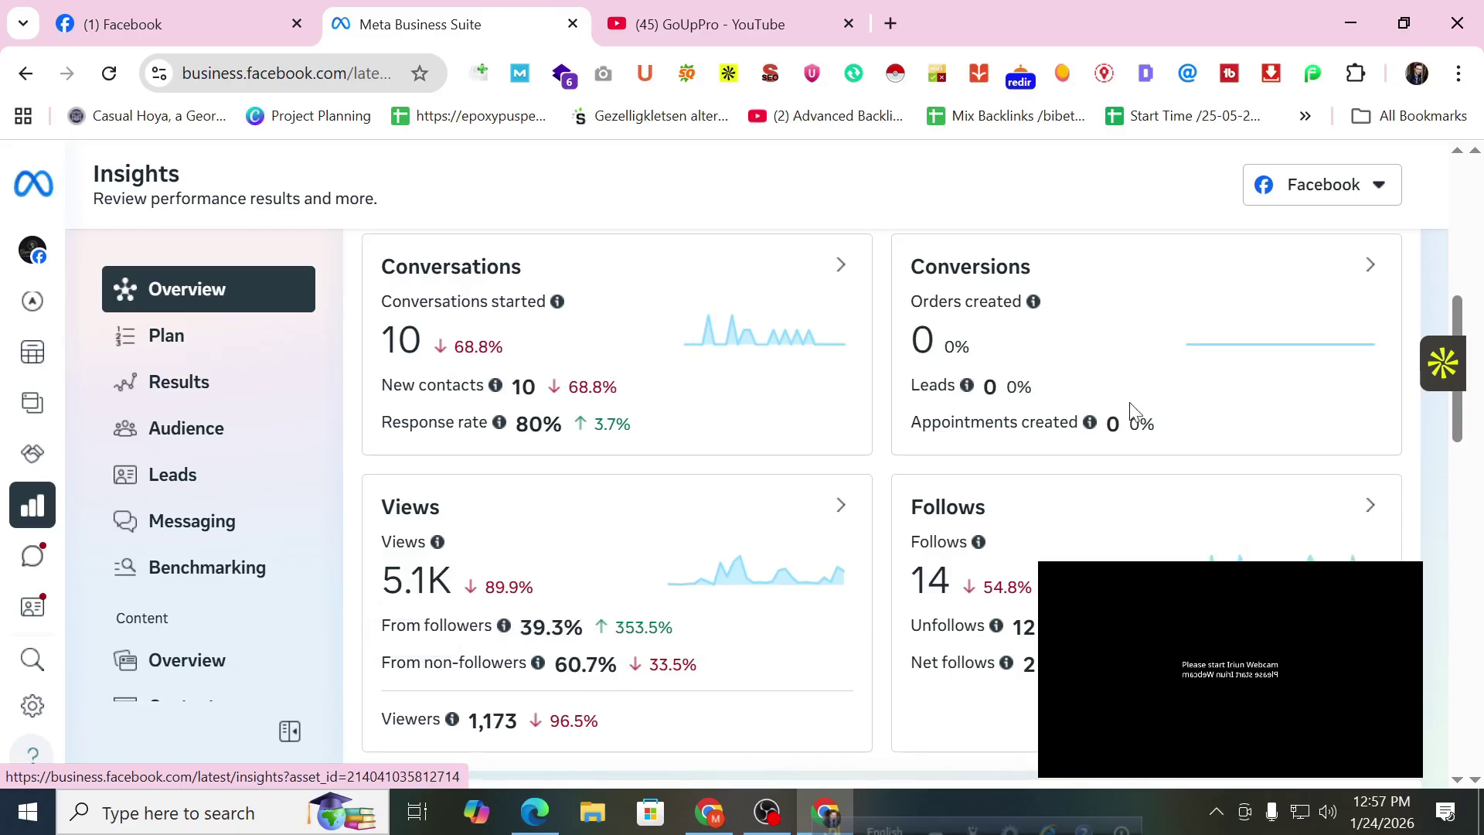
scroll(591, 481, "up", 1)
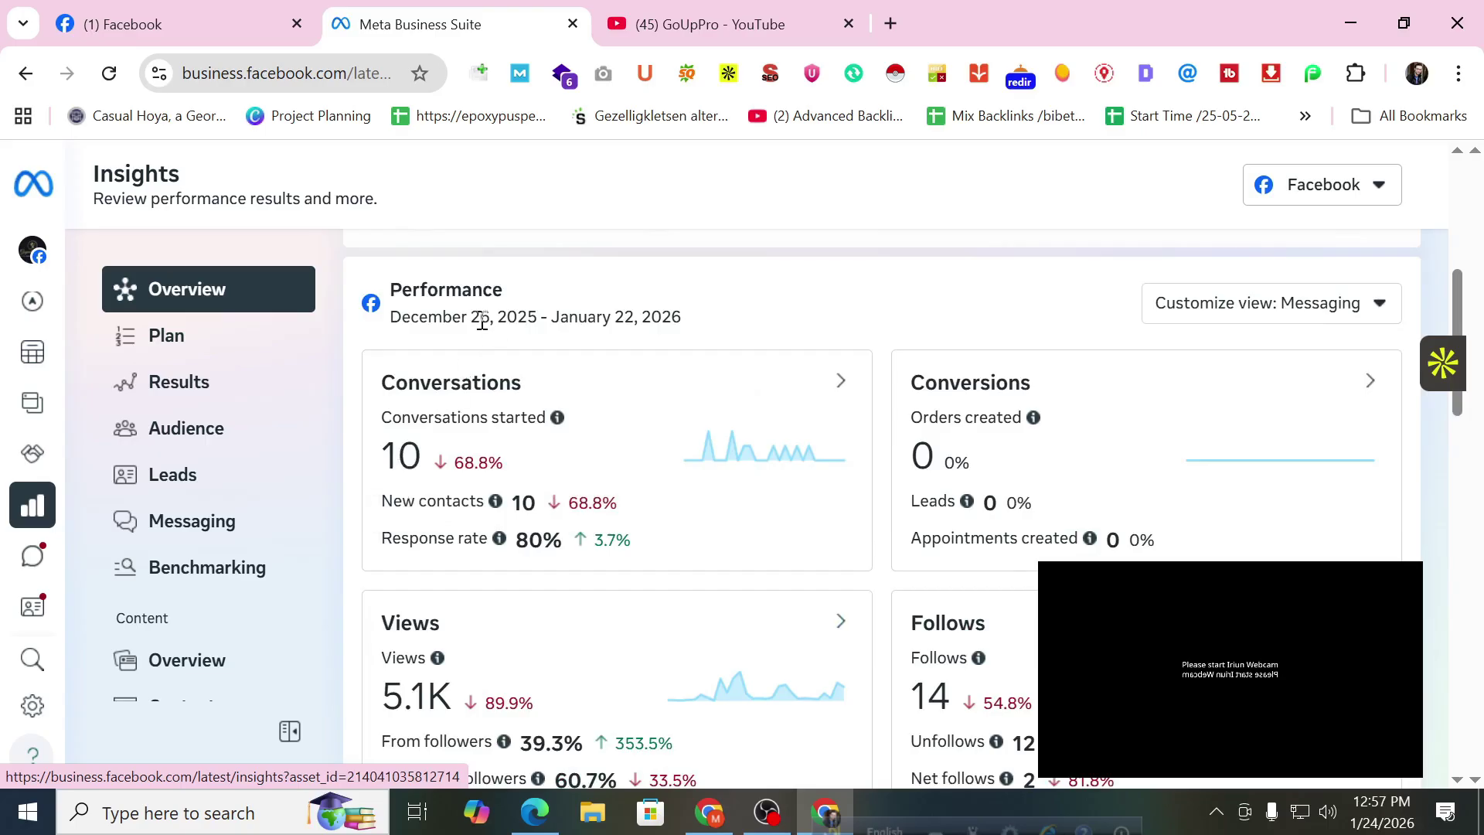
Highlight the date range's end day and the 10 conversations started figure.
left_click_drag(616, 317, 636, 313)
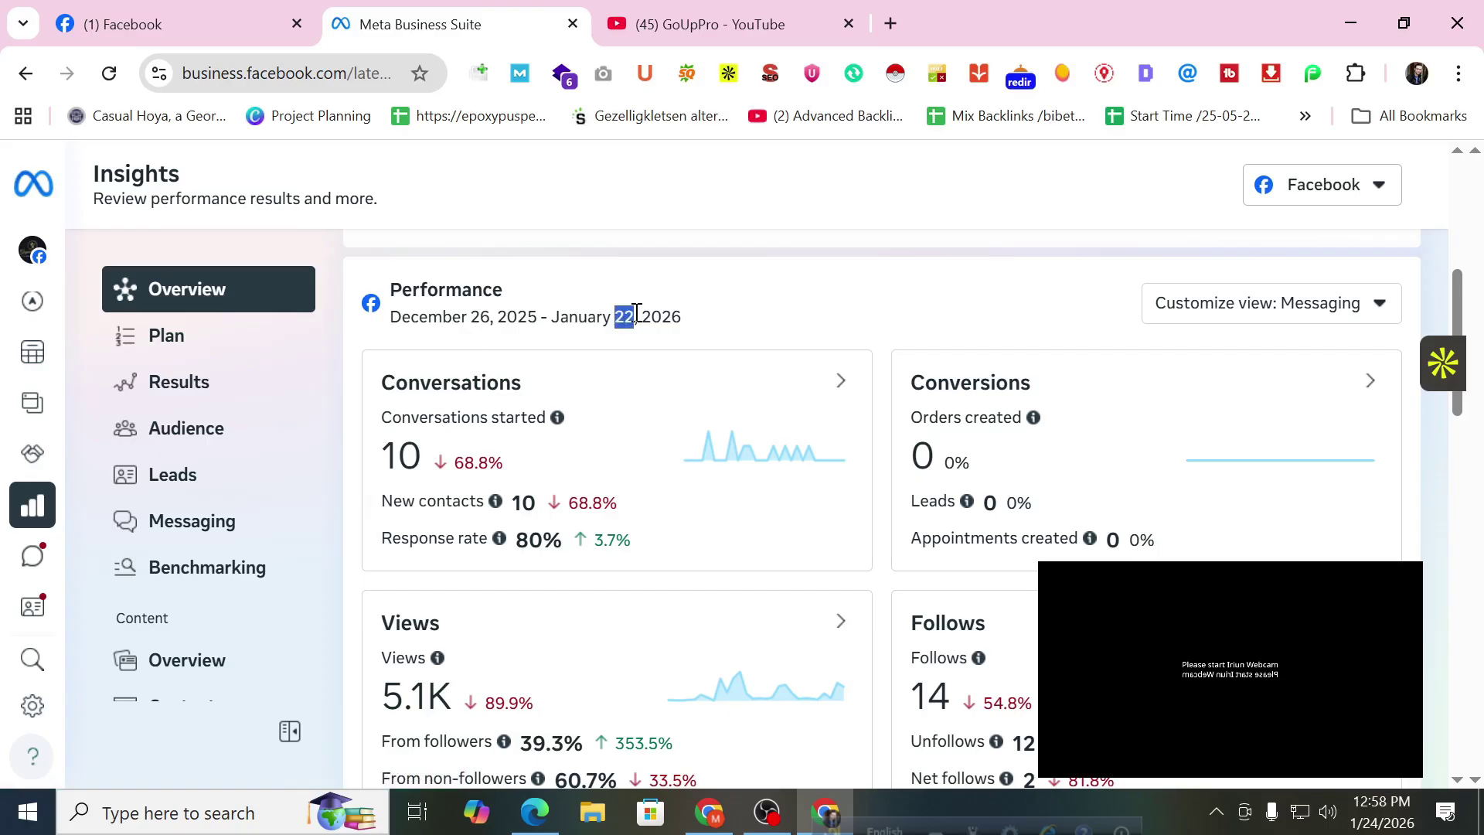
double_click(402, 455)
scroll(461, 472, "down", 2)
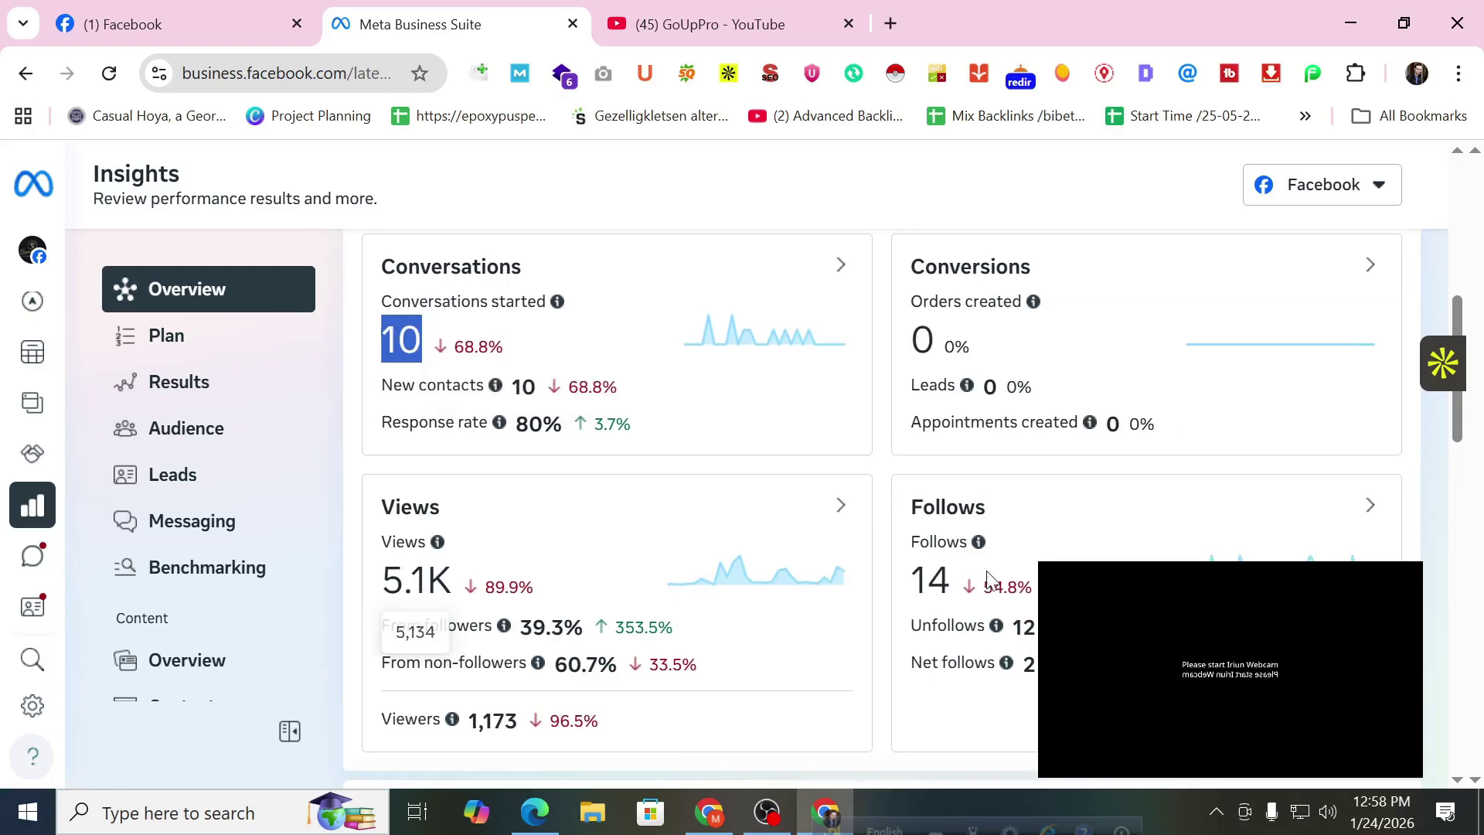
Open the weekly plan of recommended tasks.
left_click(249, 357)
scroll(646, 387, "down", 3)
scroll(649, 388, "up", 1)
scroll(649, 388, "up", 1)
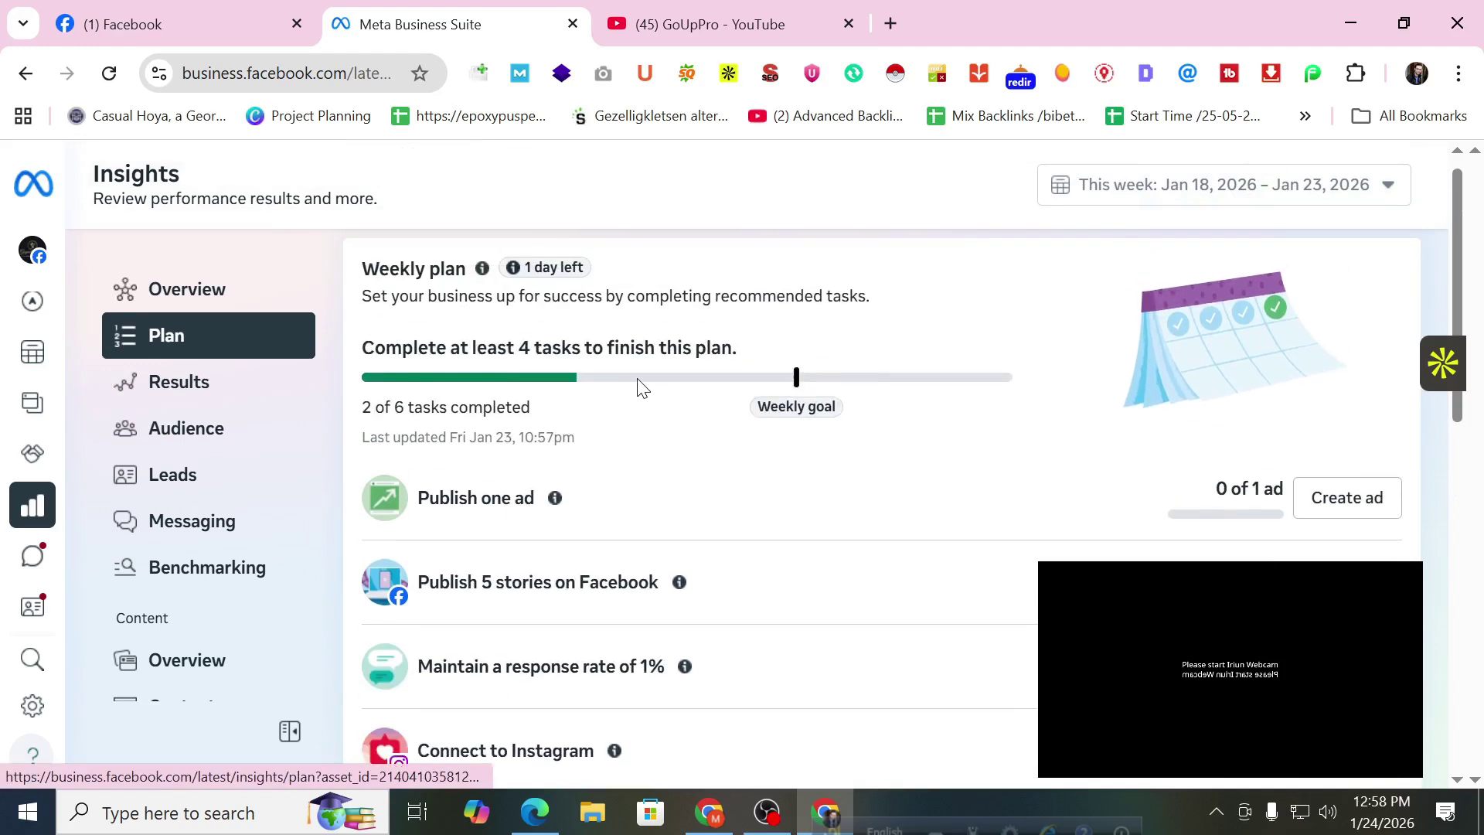
scroll(649, 394, "down", 1)
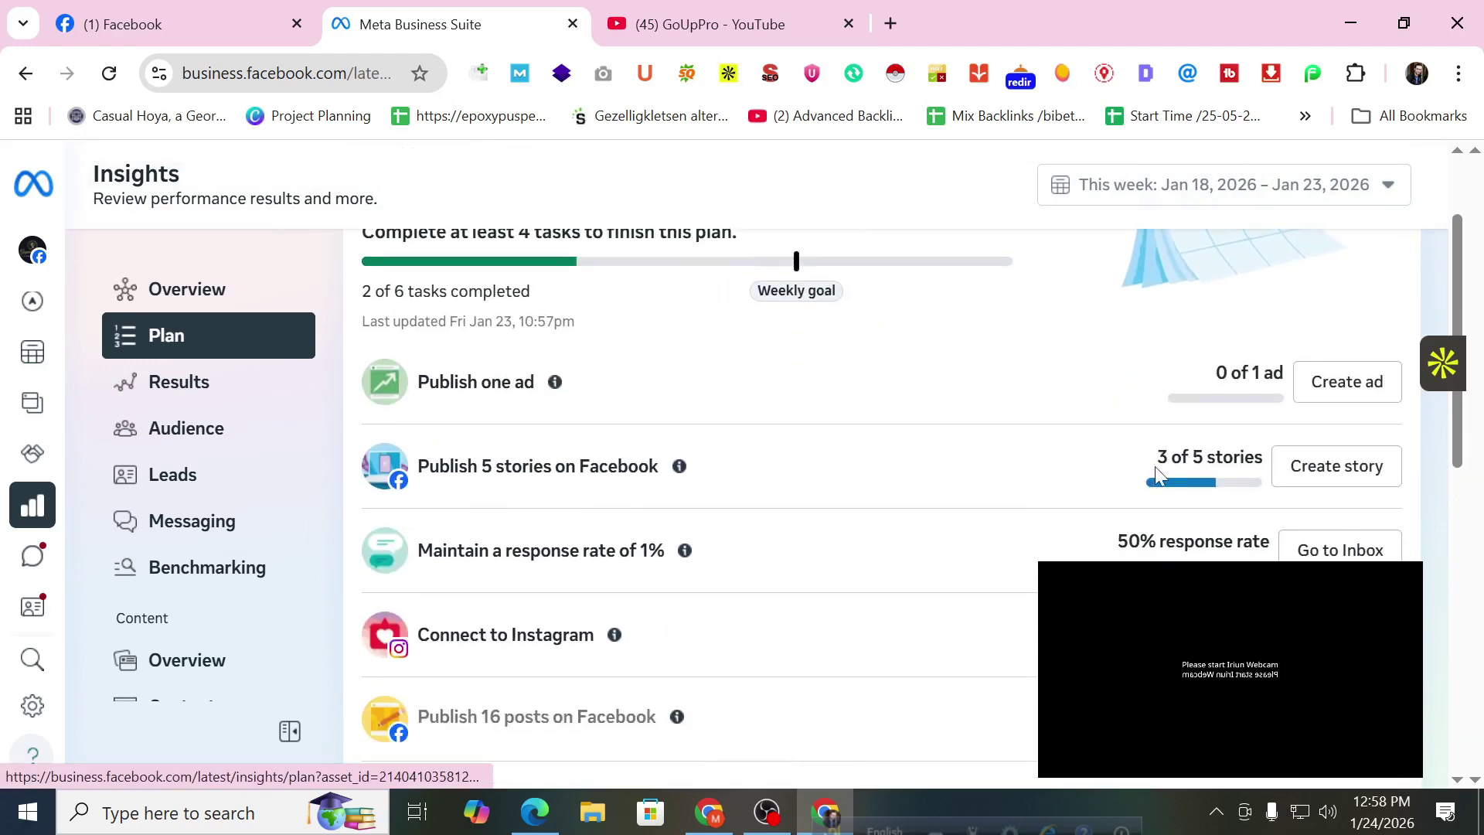
Open Results insights: 1.2K viewers, 23 content interactions, 6 link clicks, 772 visits.
left_click(260, 397)
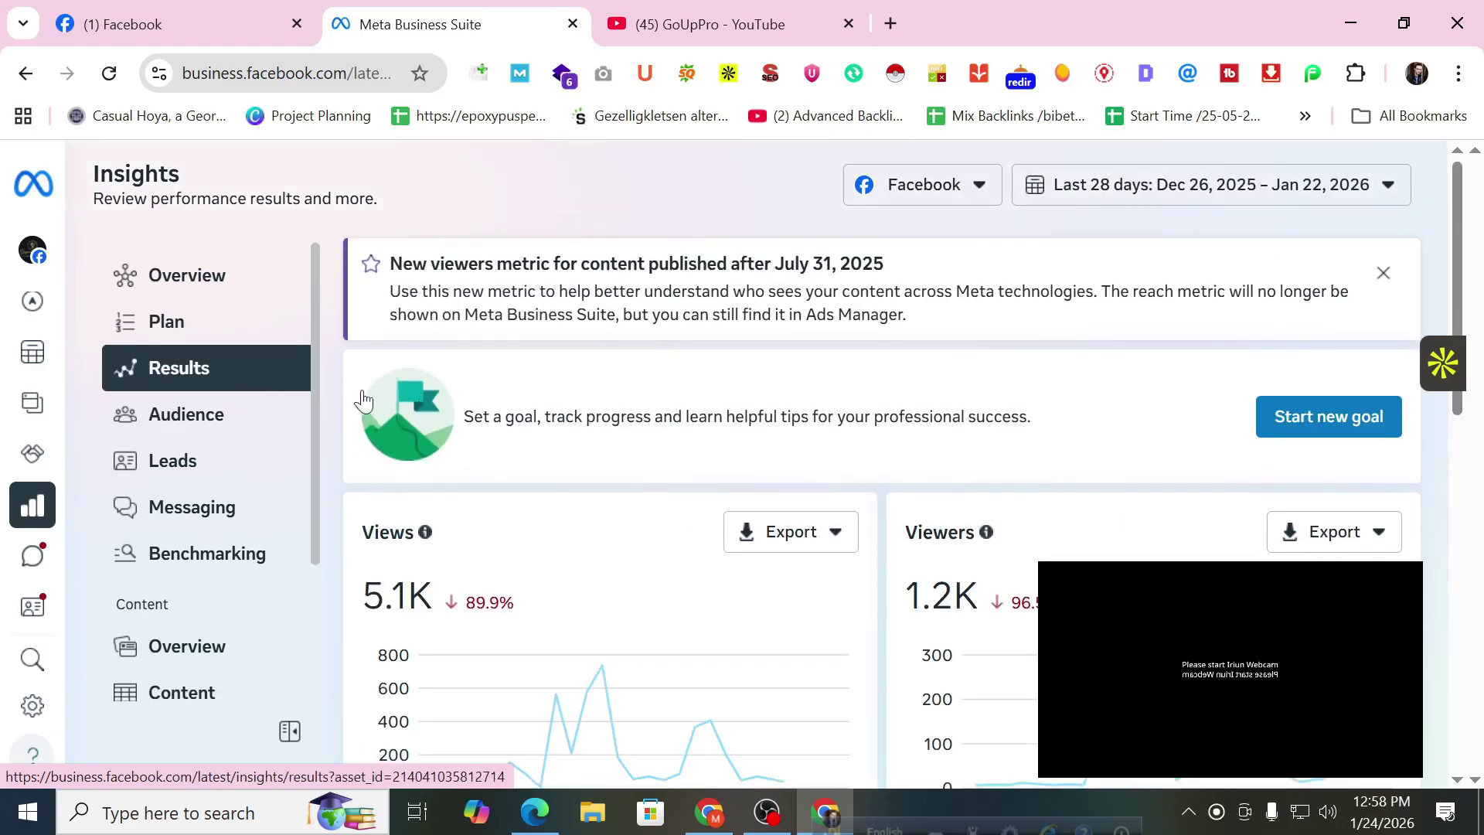
scroll(630, 384, "down", 1)
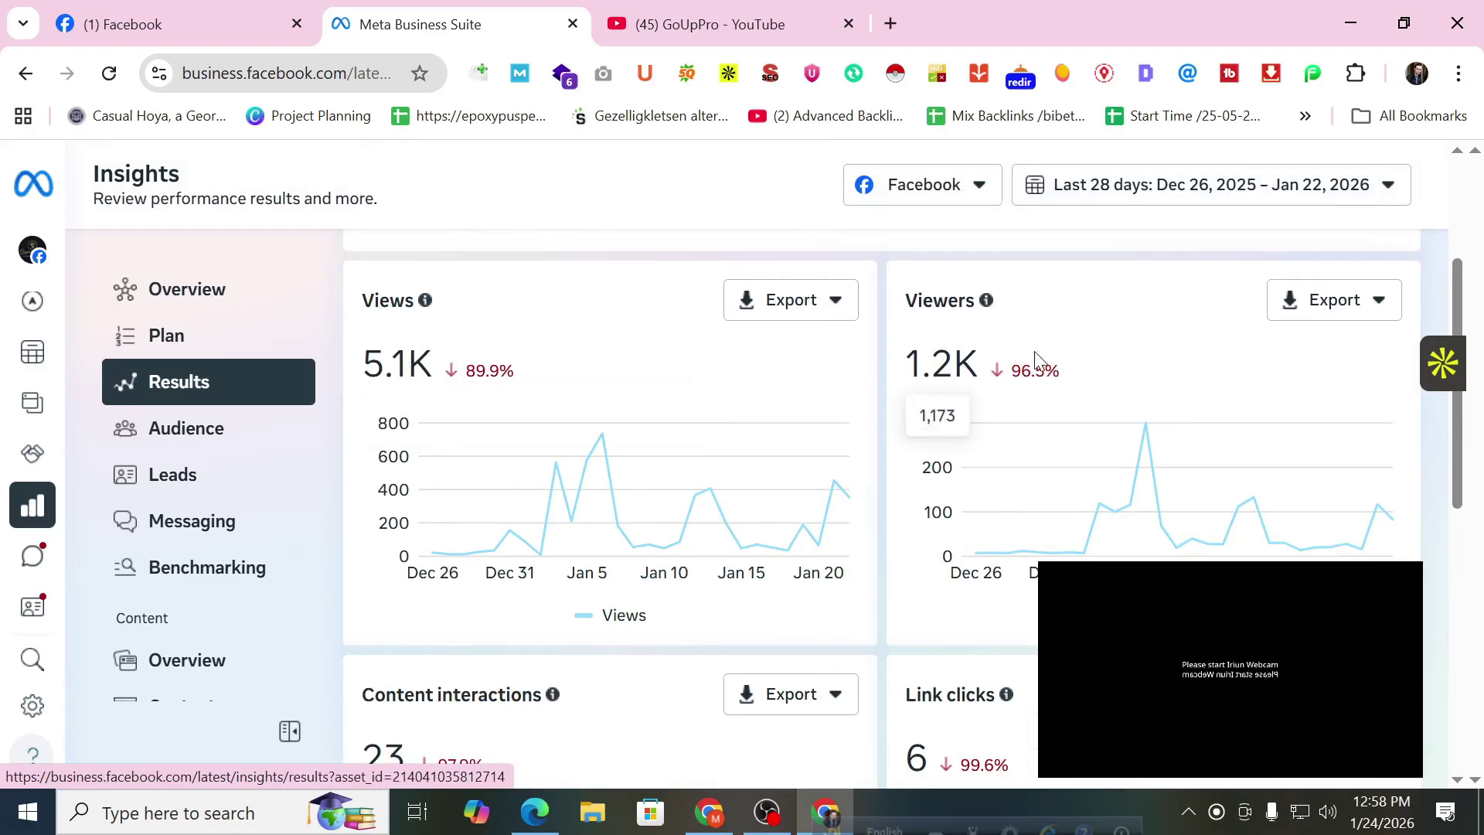
scroll(730, 408, "down", 2)
scroll(730, 407, "down", 3)
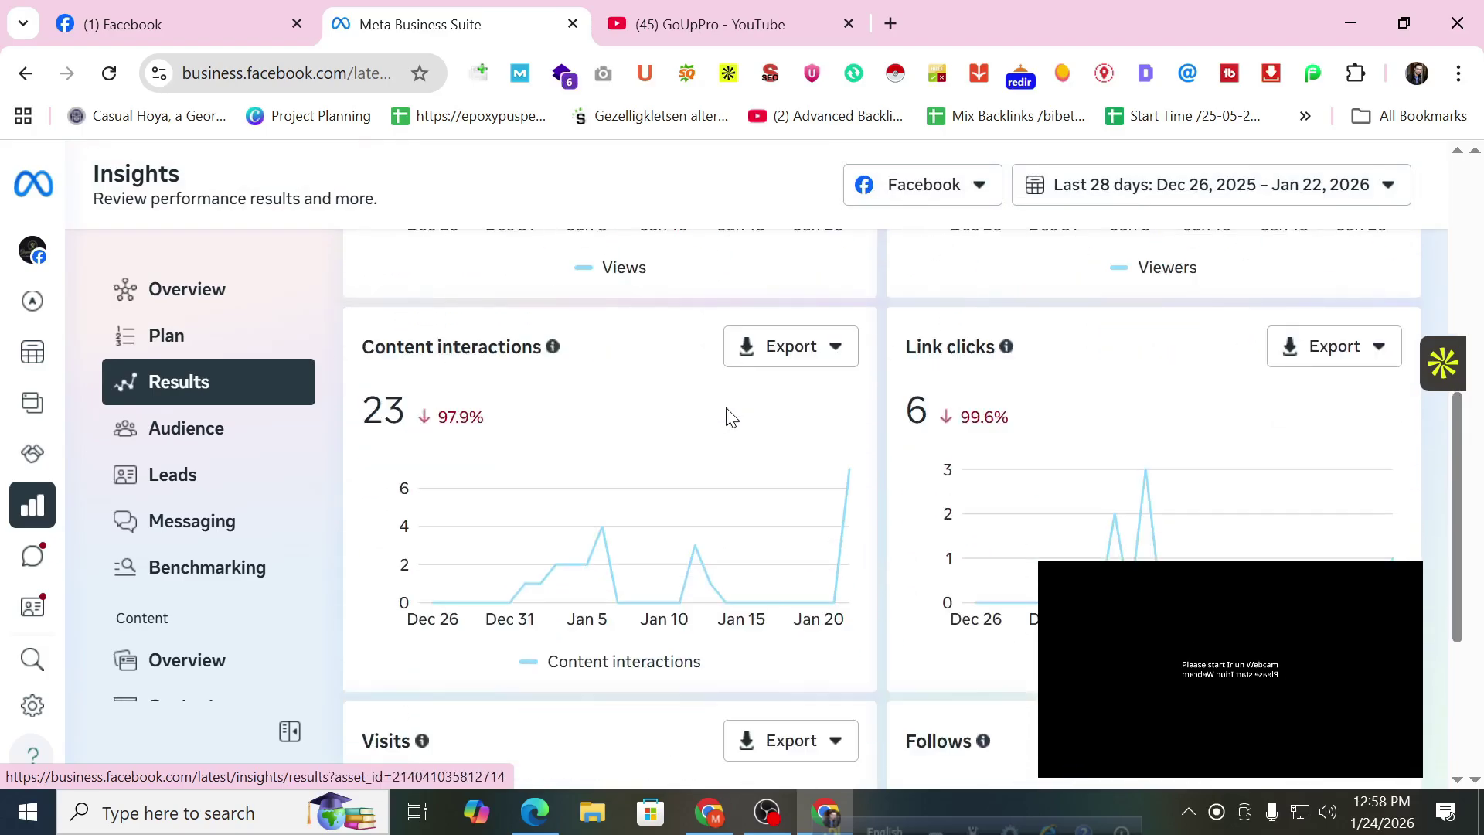
scroll(731, 418, "up", 5)
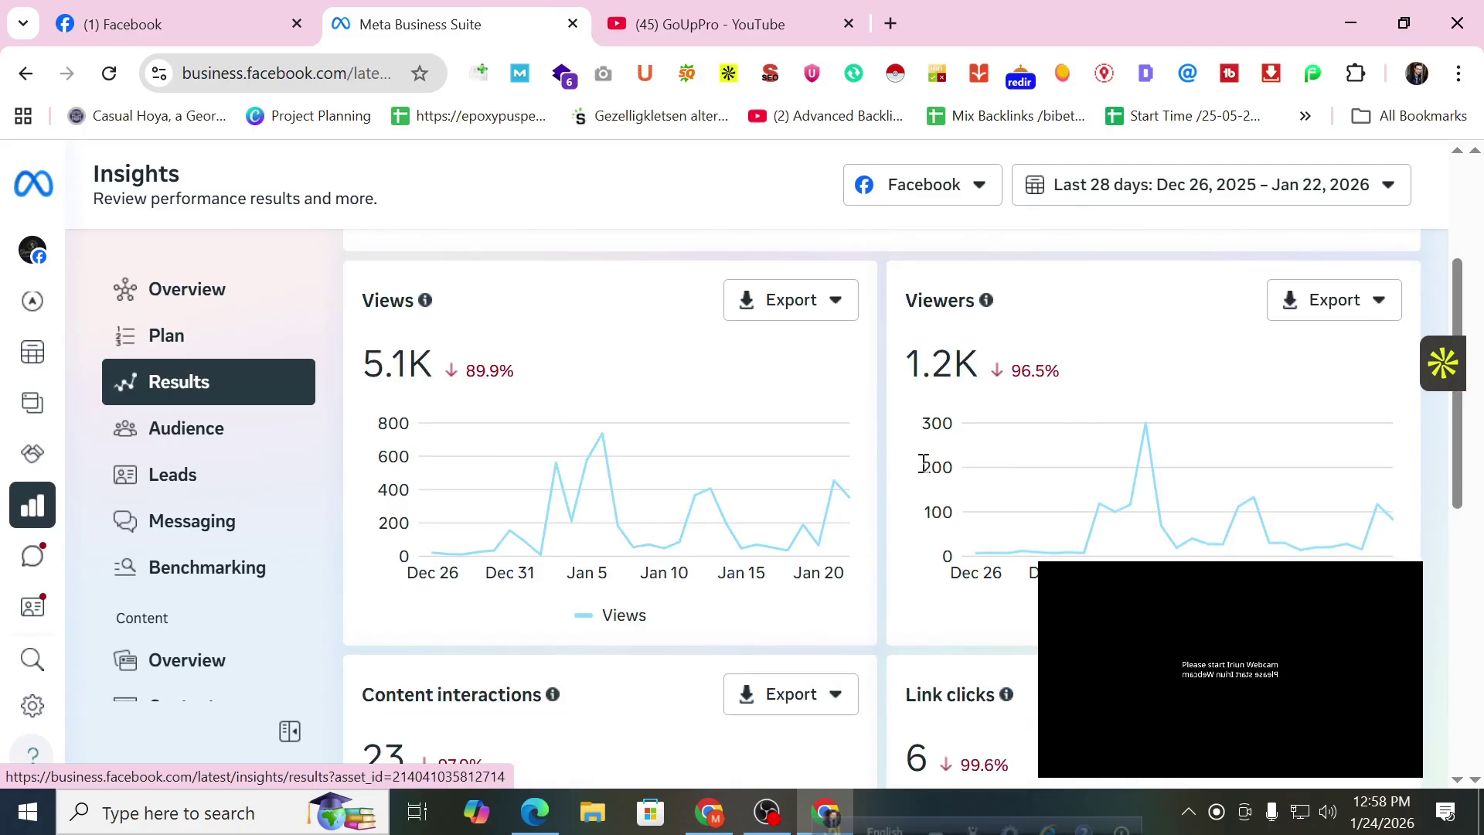
scroll(870, 461, "down", 2)
scroll(874, 467, "up", 3)
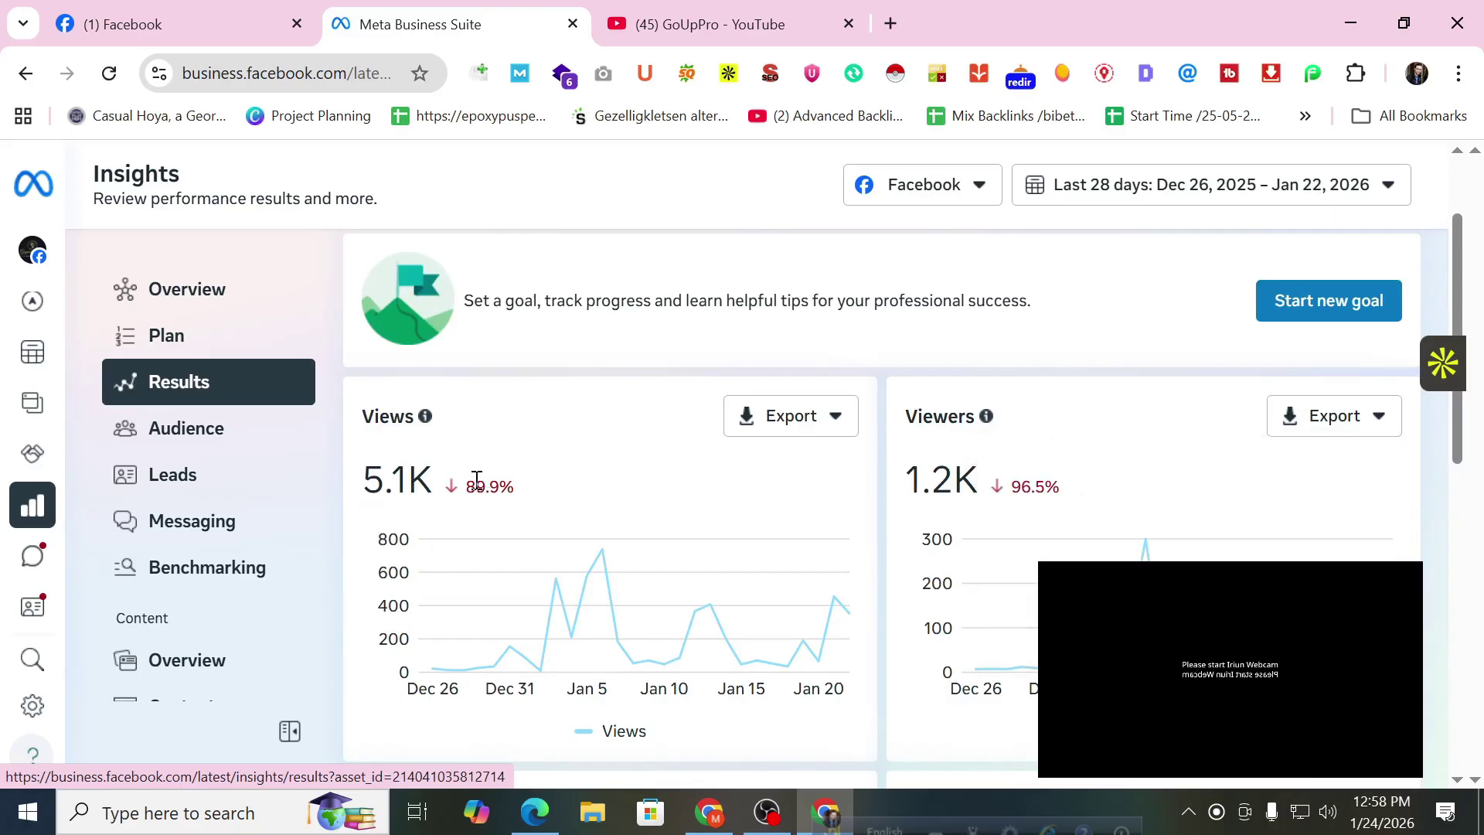
mouse_move(475, 479)
scroll(476, 480, "down", 3)
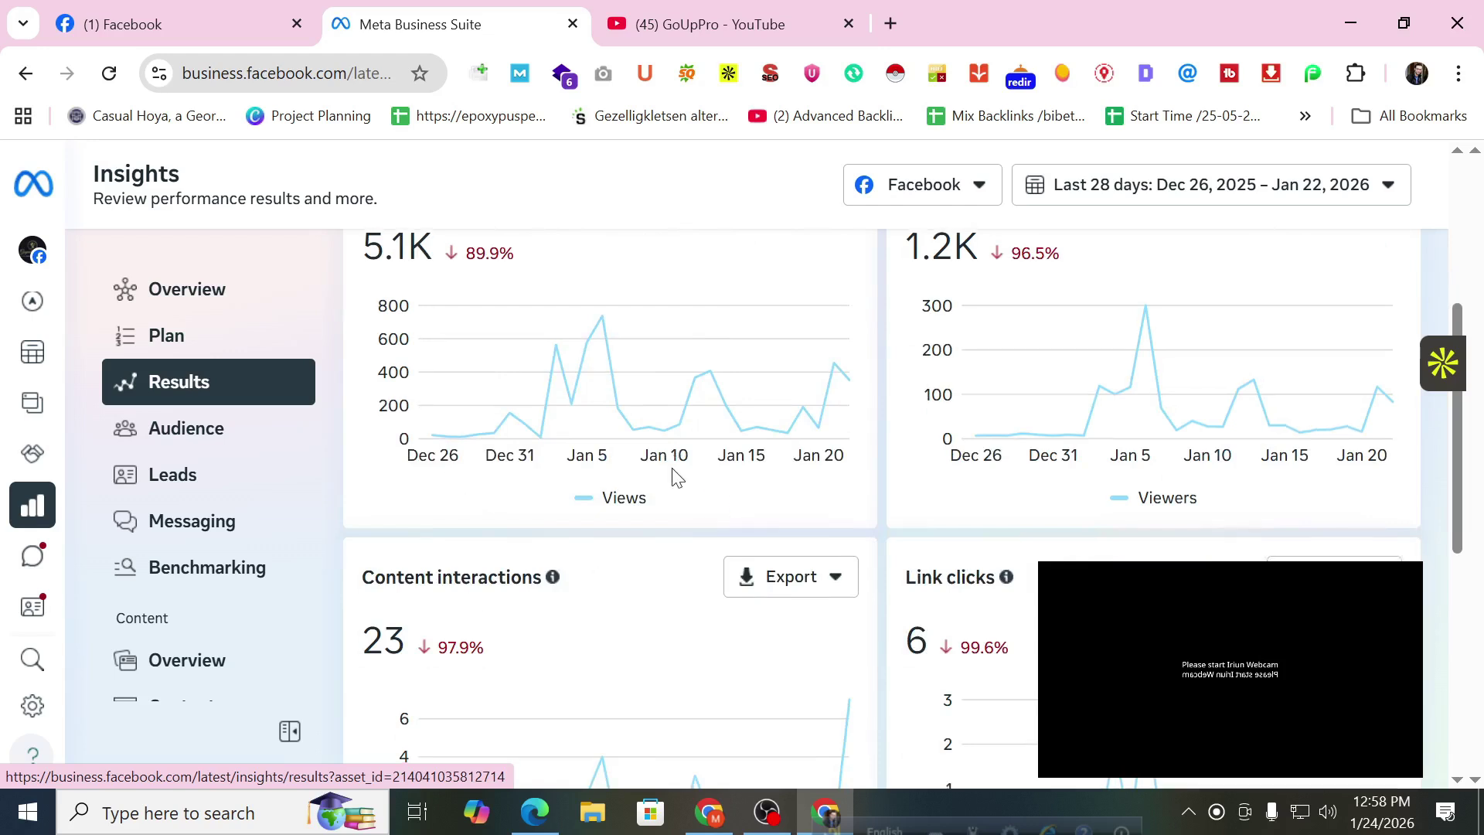
scroll(673, 473, "down", 3)
mouse_move(947, 425)
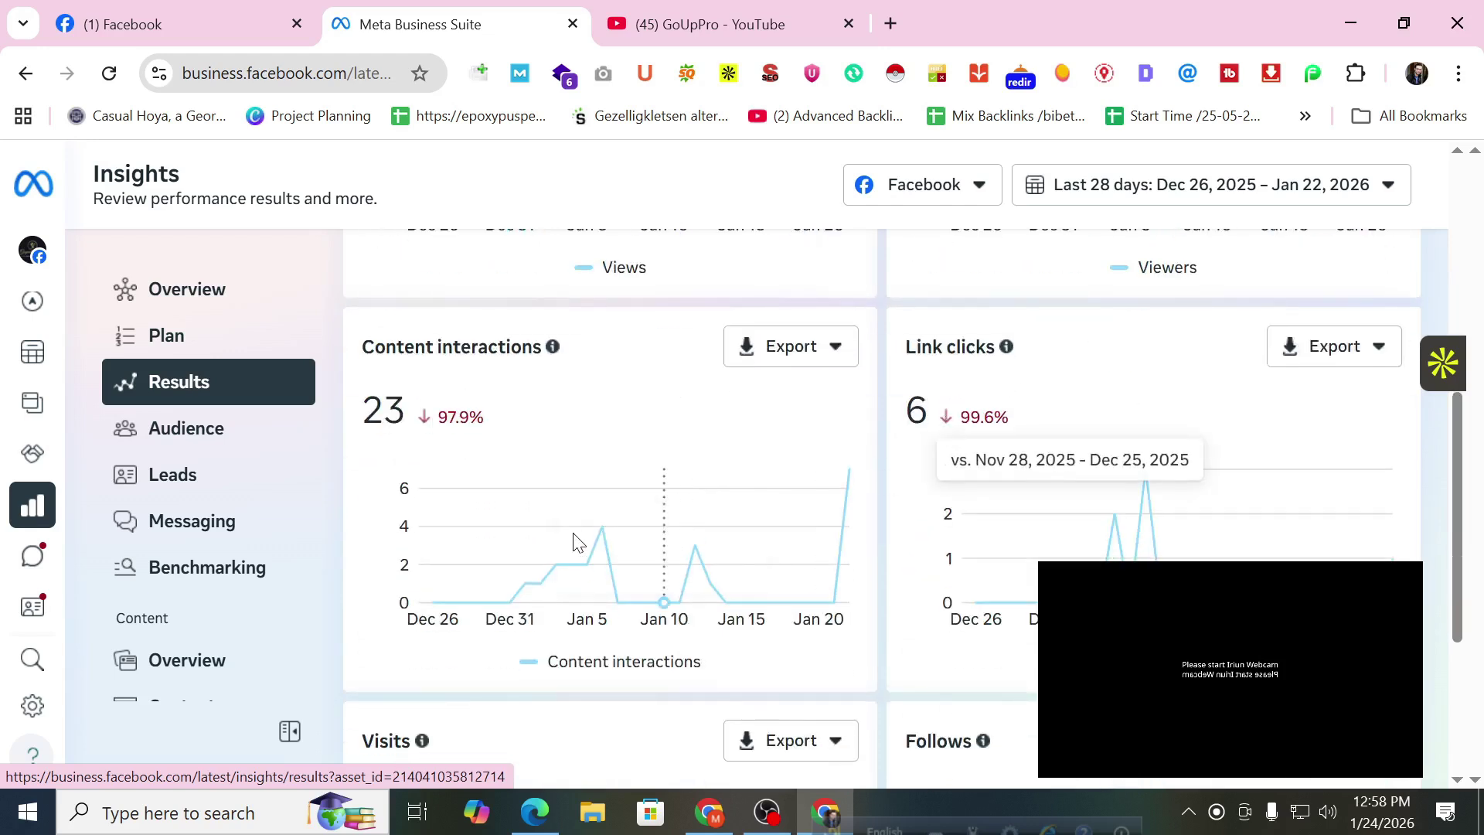
scroll(579, 540, "down", 3)
Highlight the Follows count of 14.
left_click_drag(371, 581, 427, 581)
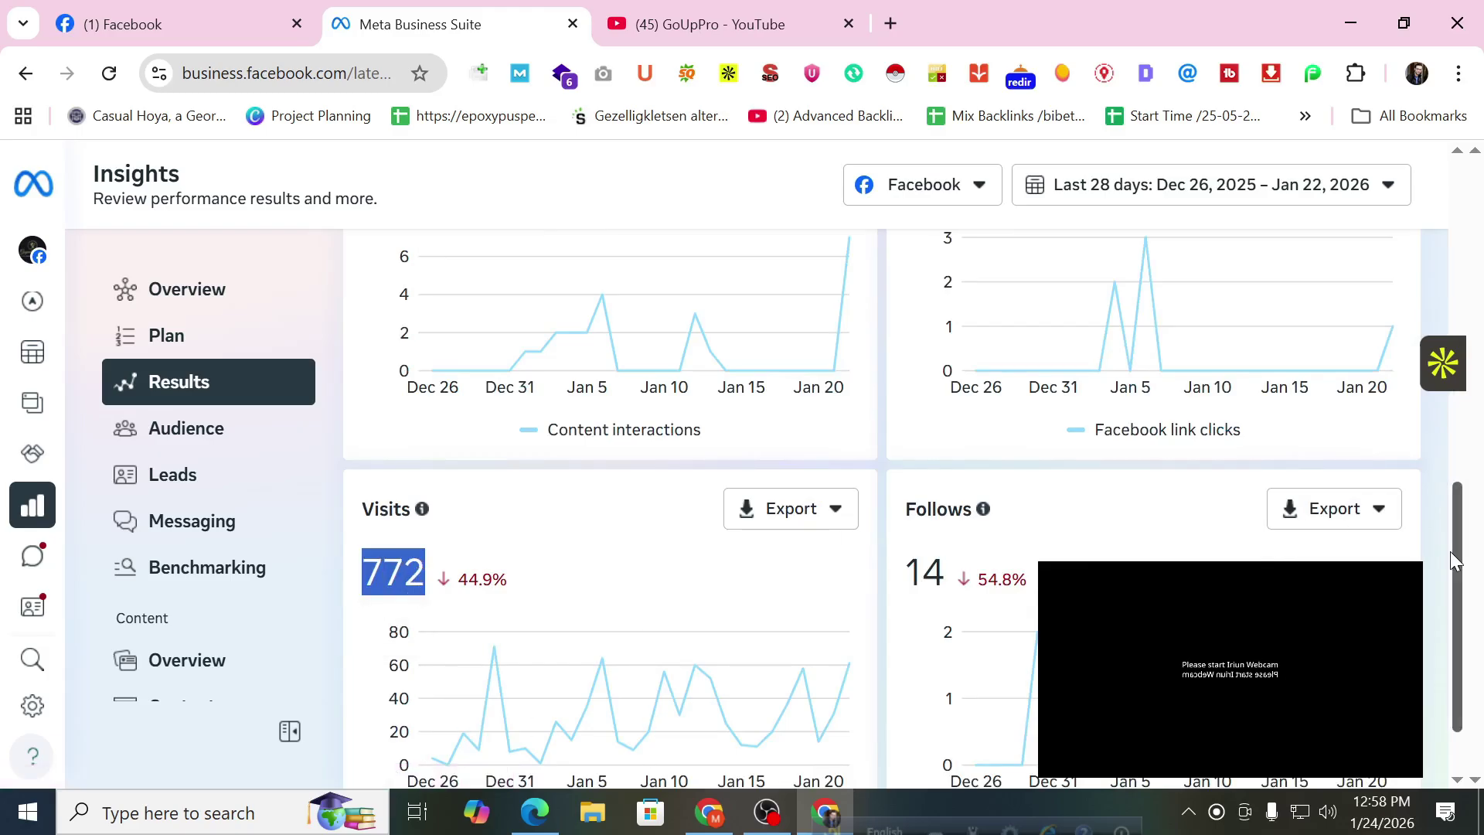
scroll(1232, 540, "down", 1)
left_click(942, 477)
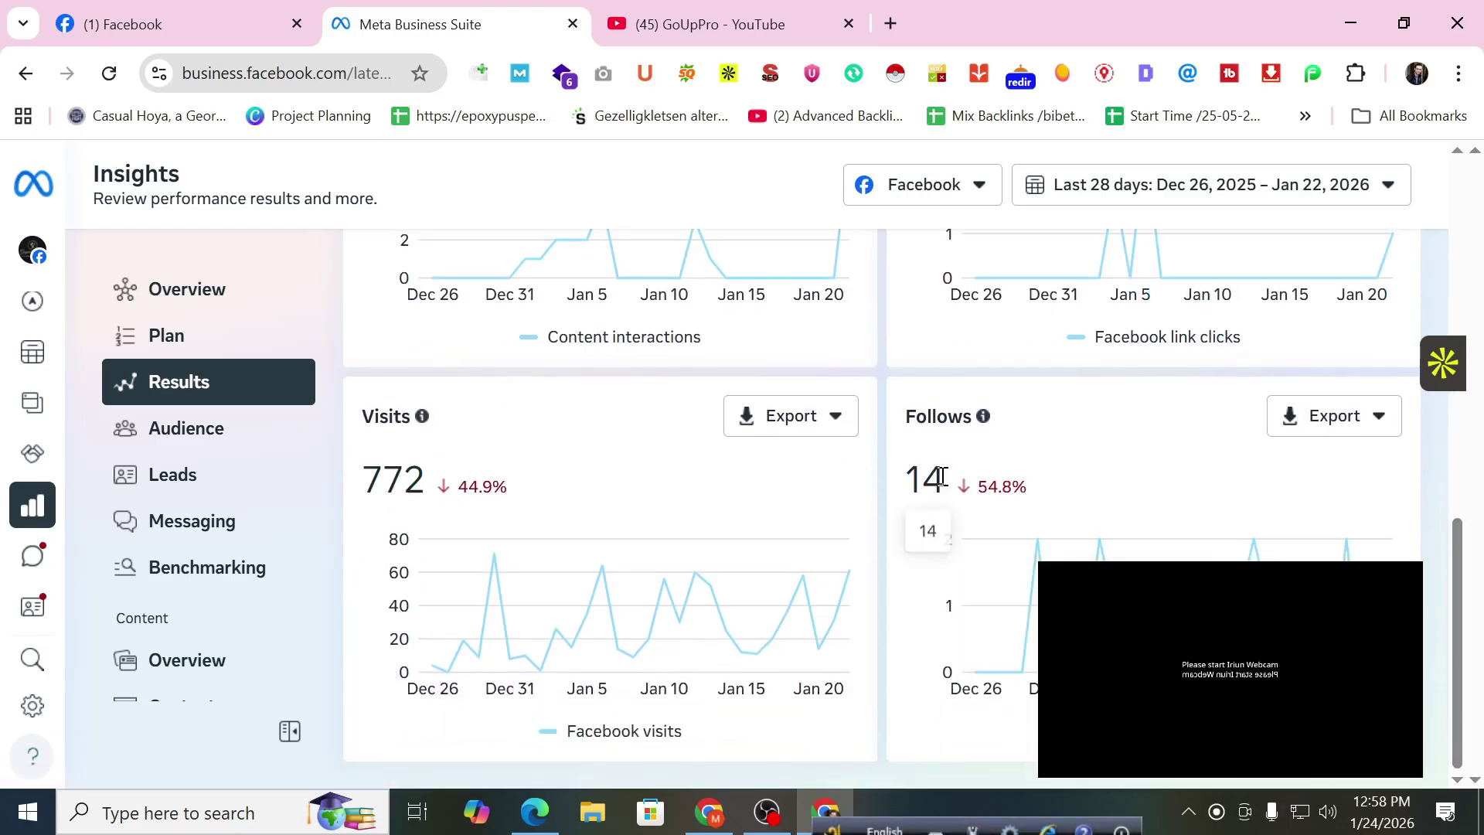
double_click(942, 477)
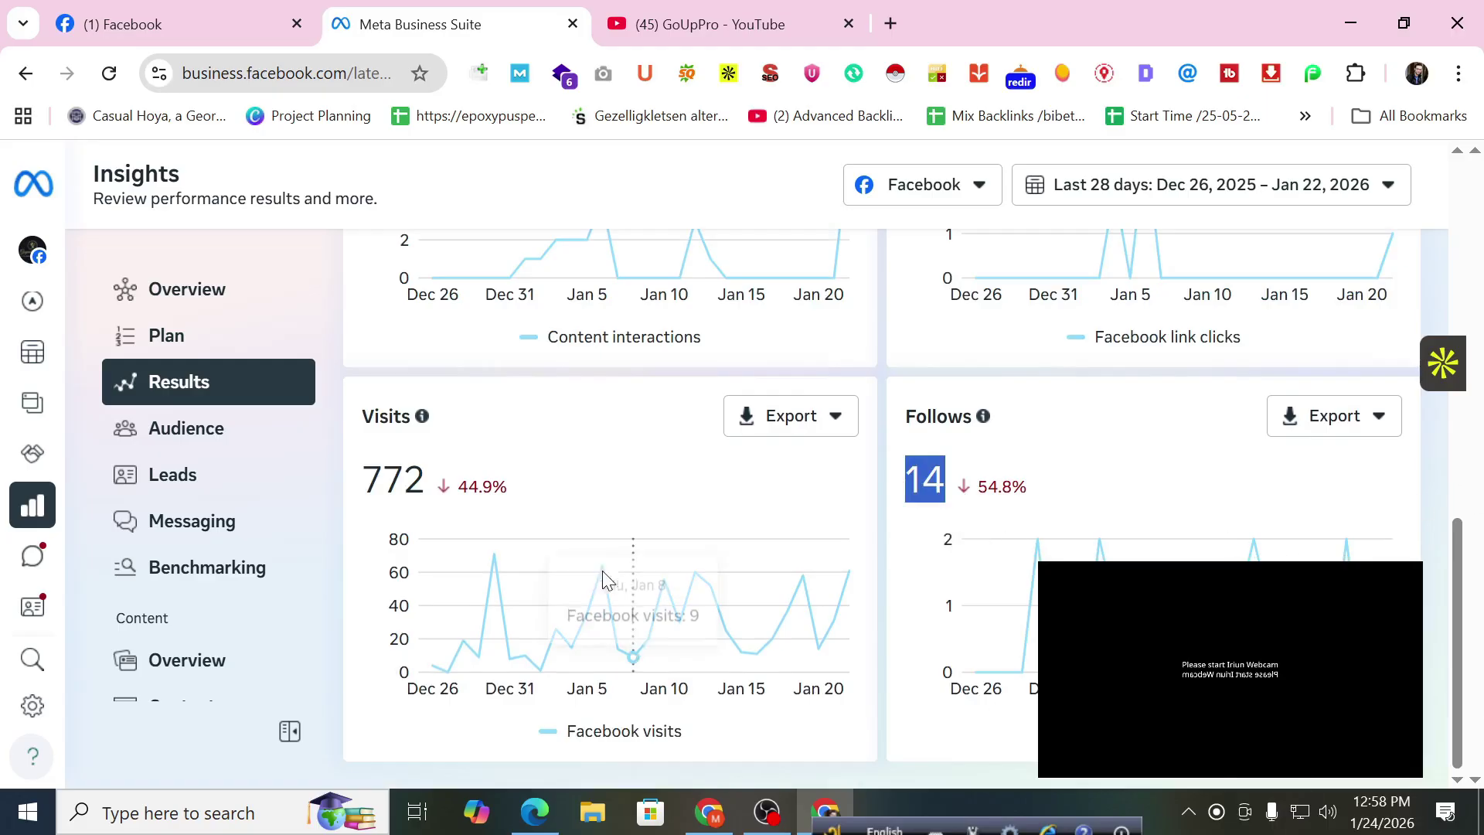
Open Audience insights showing 10,364 lifetime followers.
left_click(192, 431)
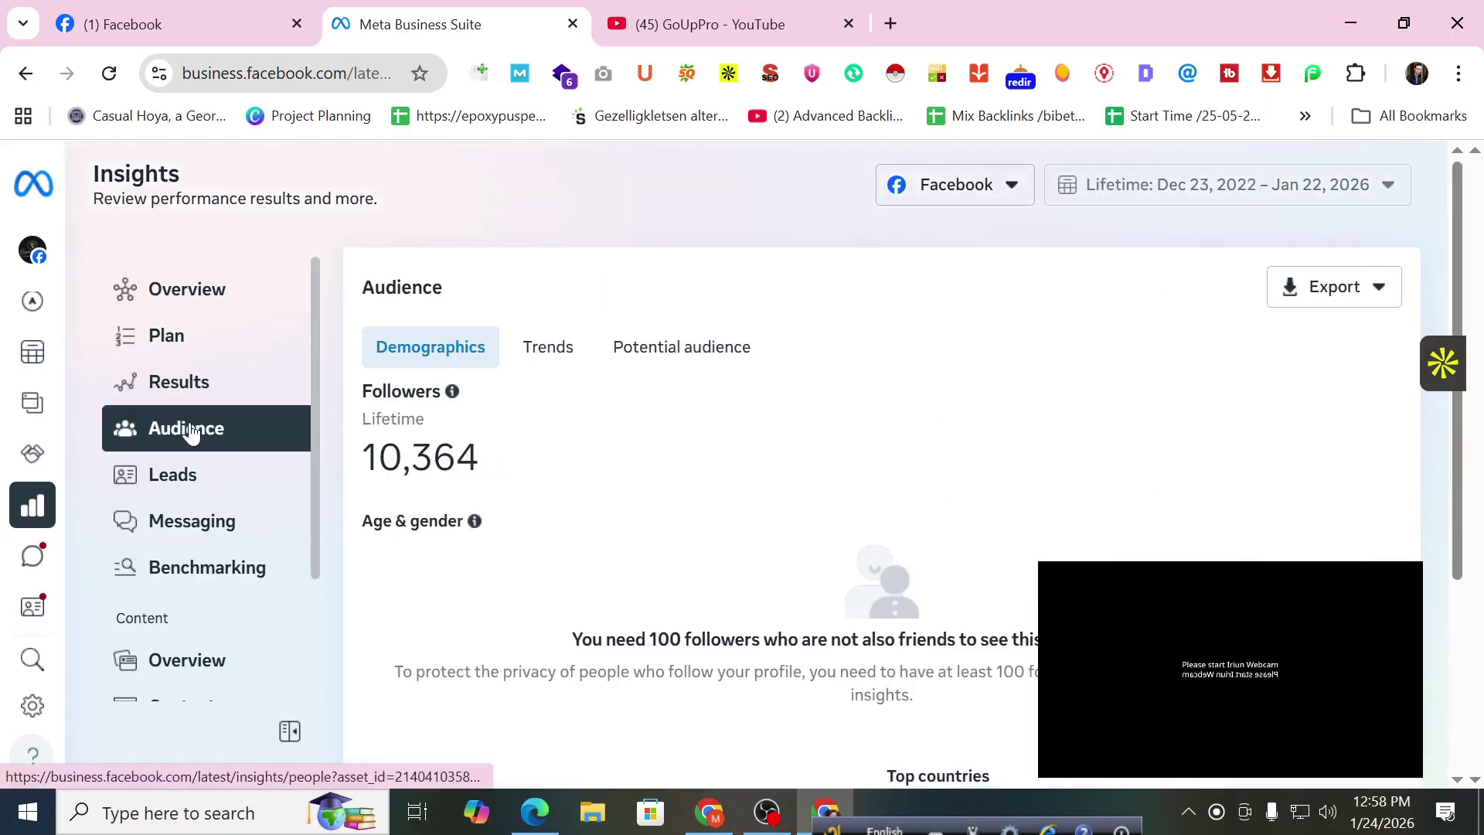
scroll(547, 401, "down", 2)
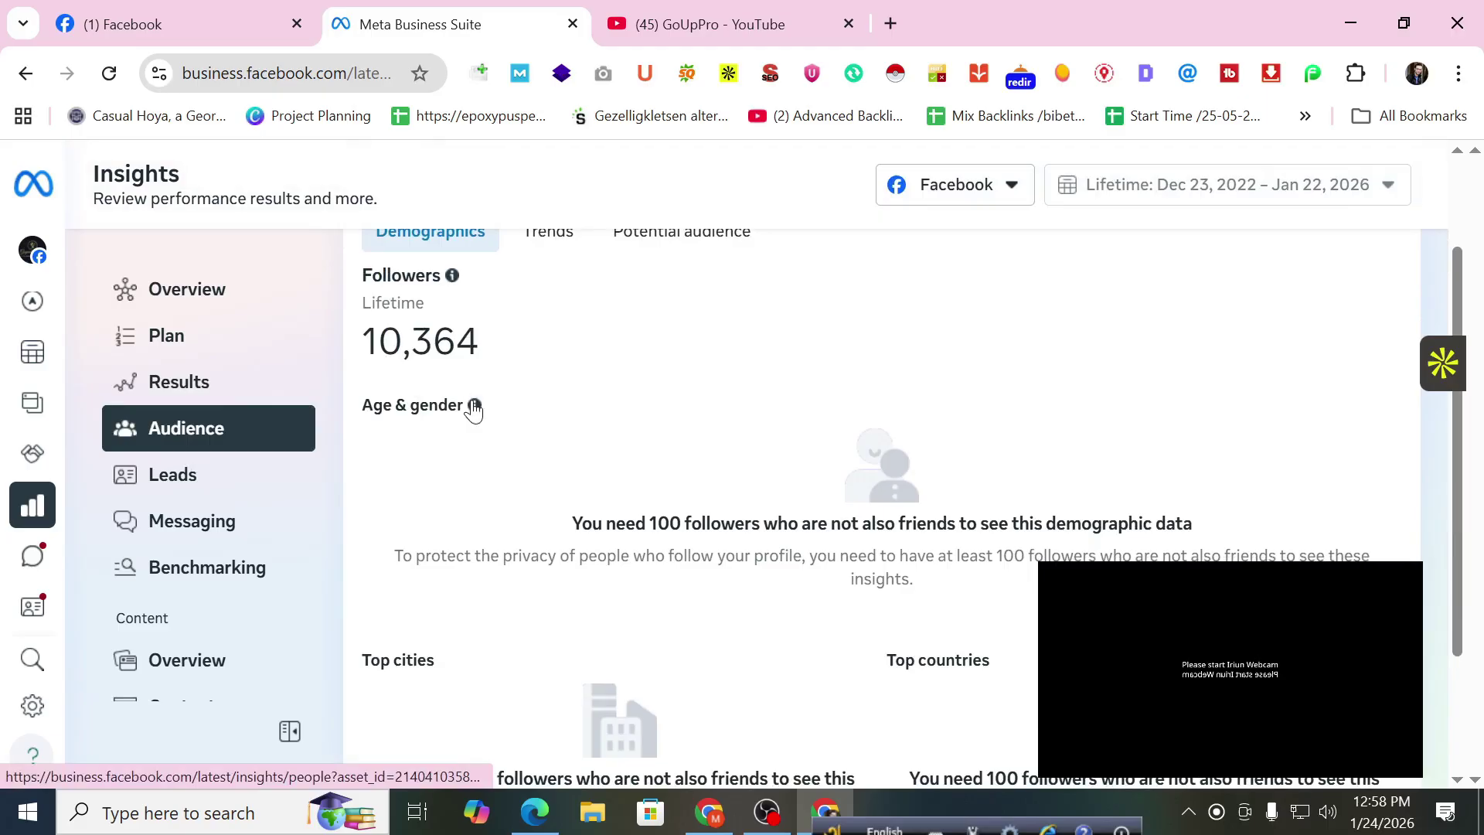
scroll(474, 413, "down", 2)
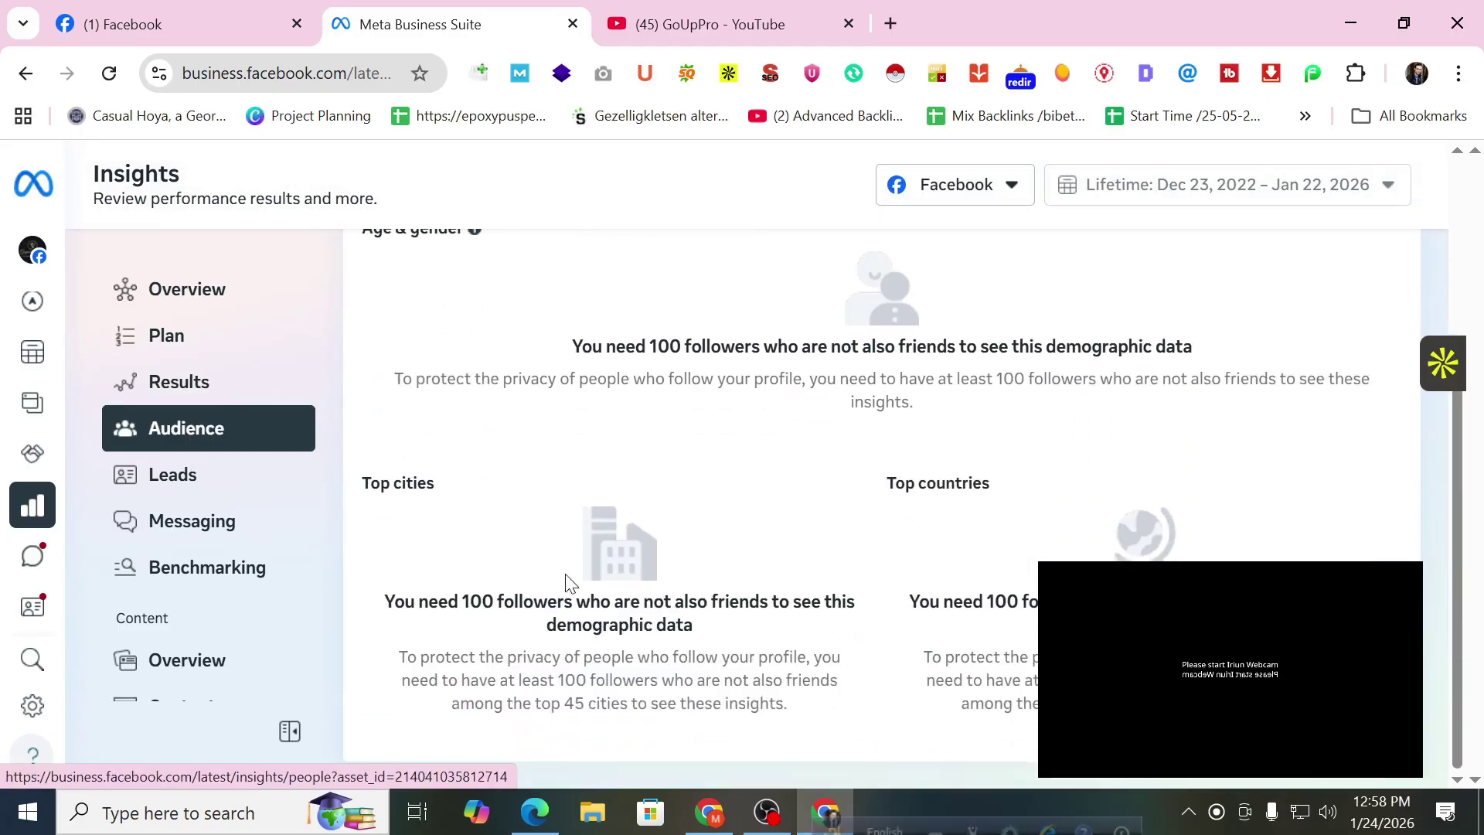
scroll(762, 520, "up", 4)
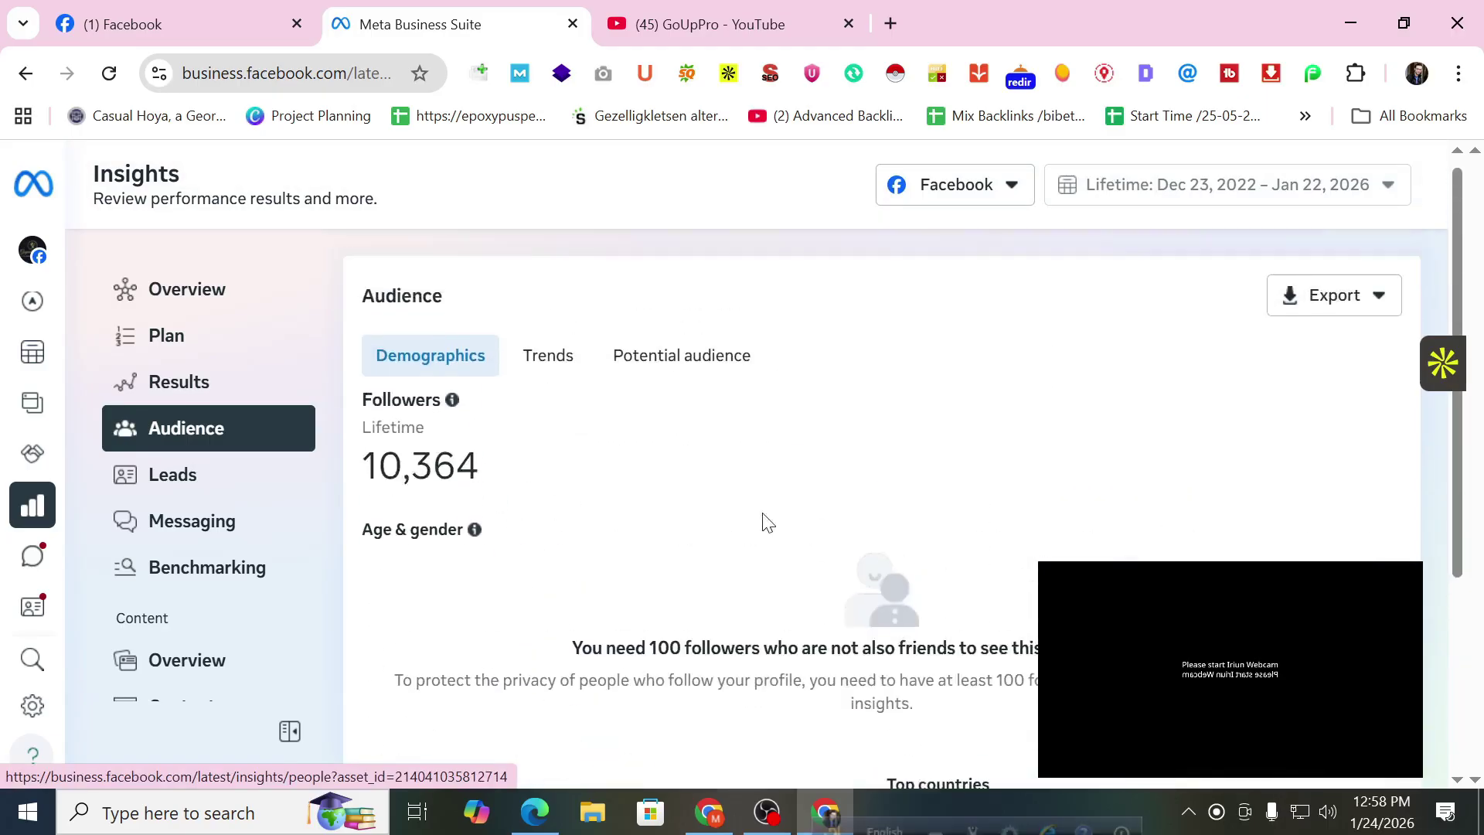
Switch to Trends to see 14 follows (down 54.8%) and 12 unfollows.
left_click(552, 363)
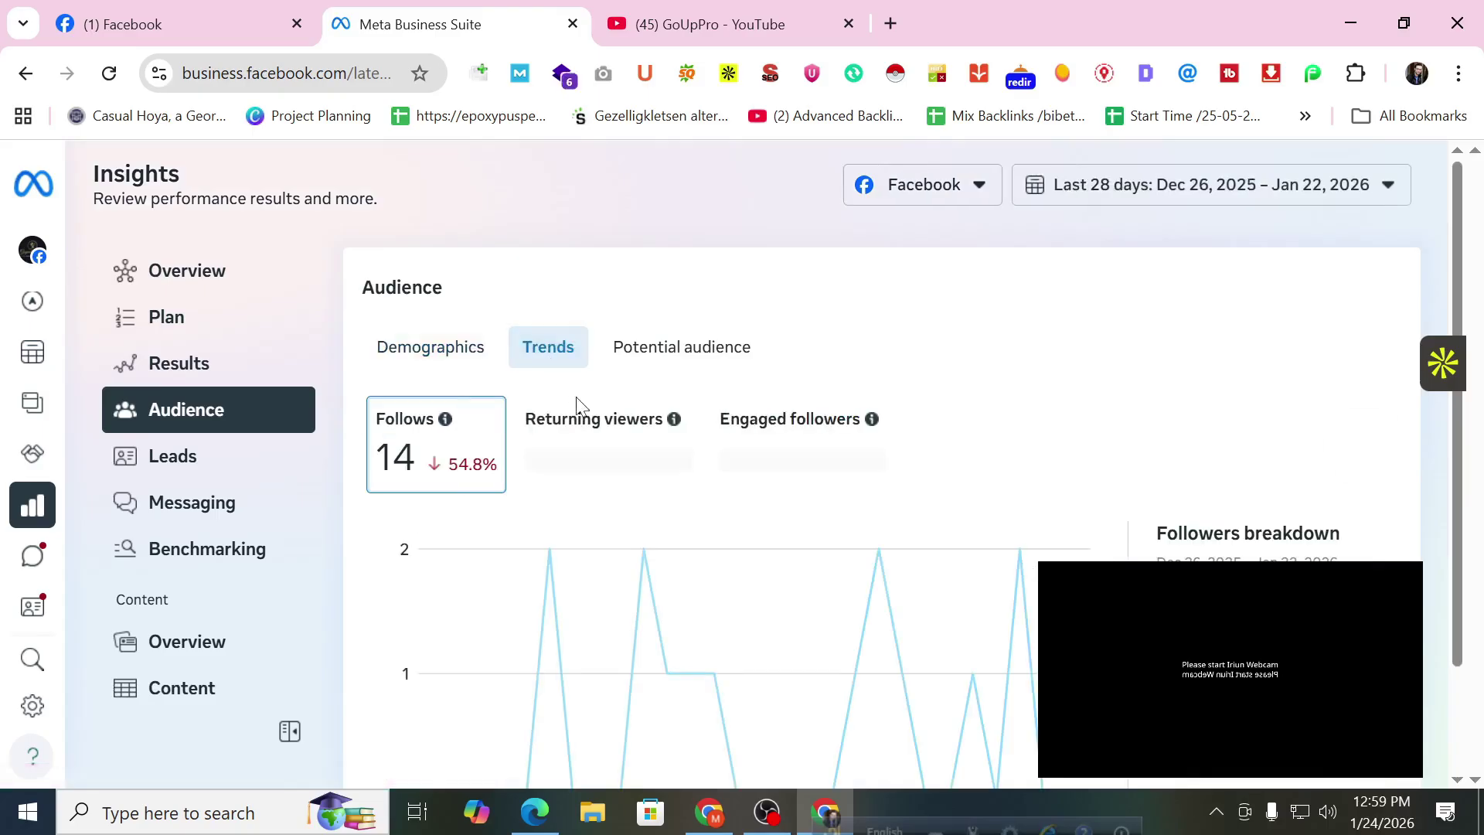
scroll(597, 441, "down", 2)
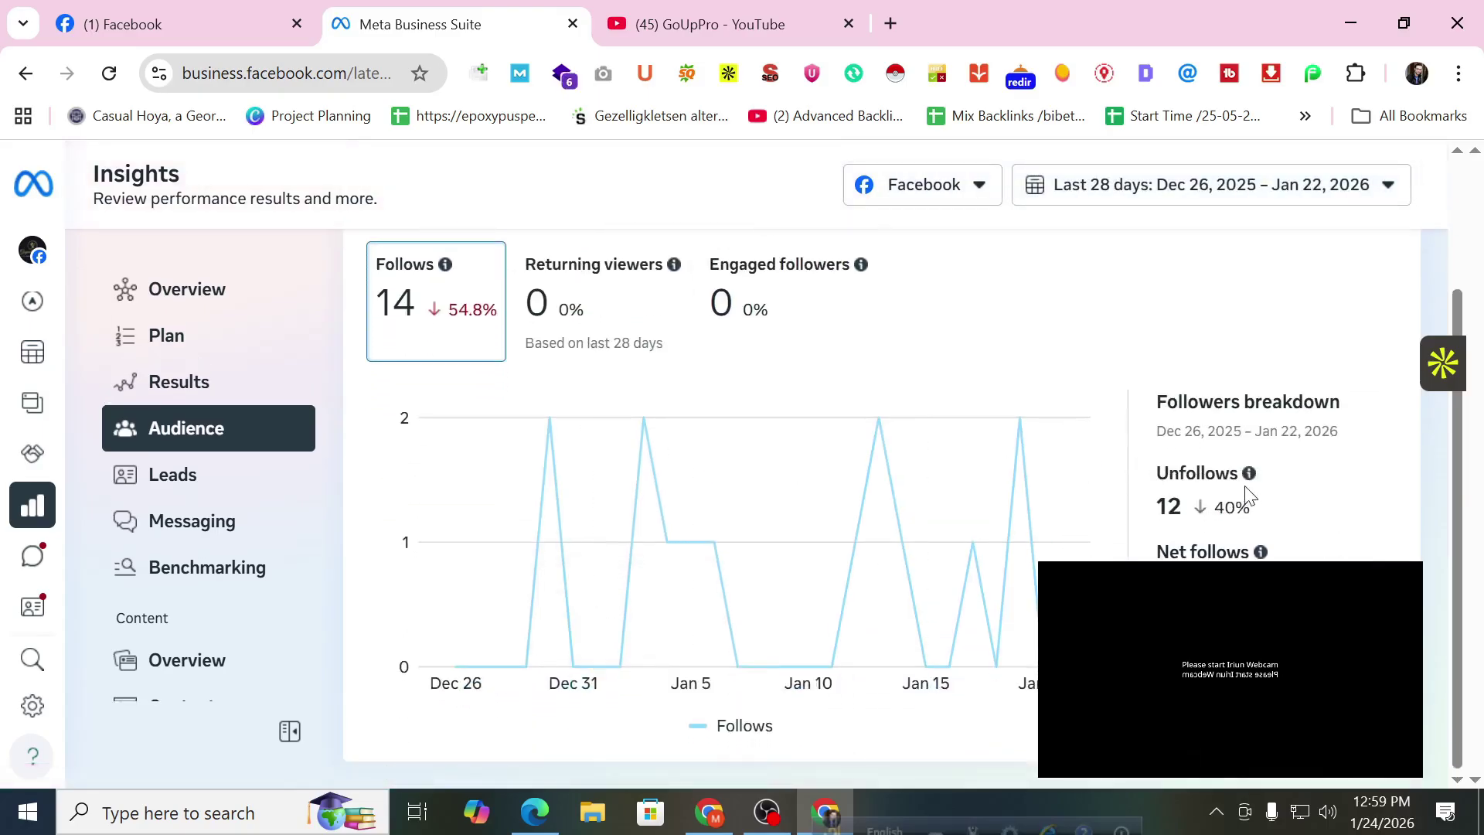
mouse_move(1210, 503)
scroll(748, 567, "up", 2)
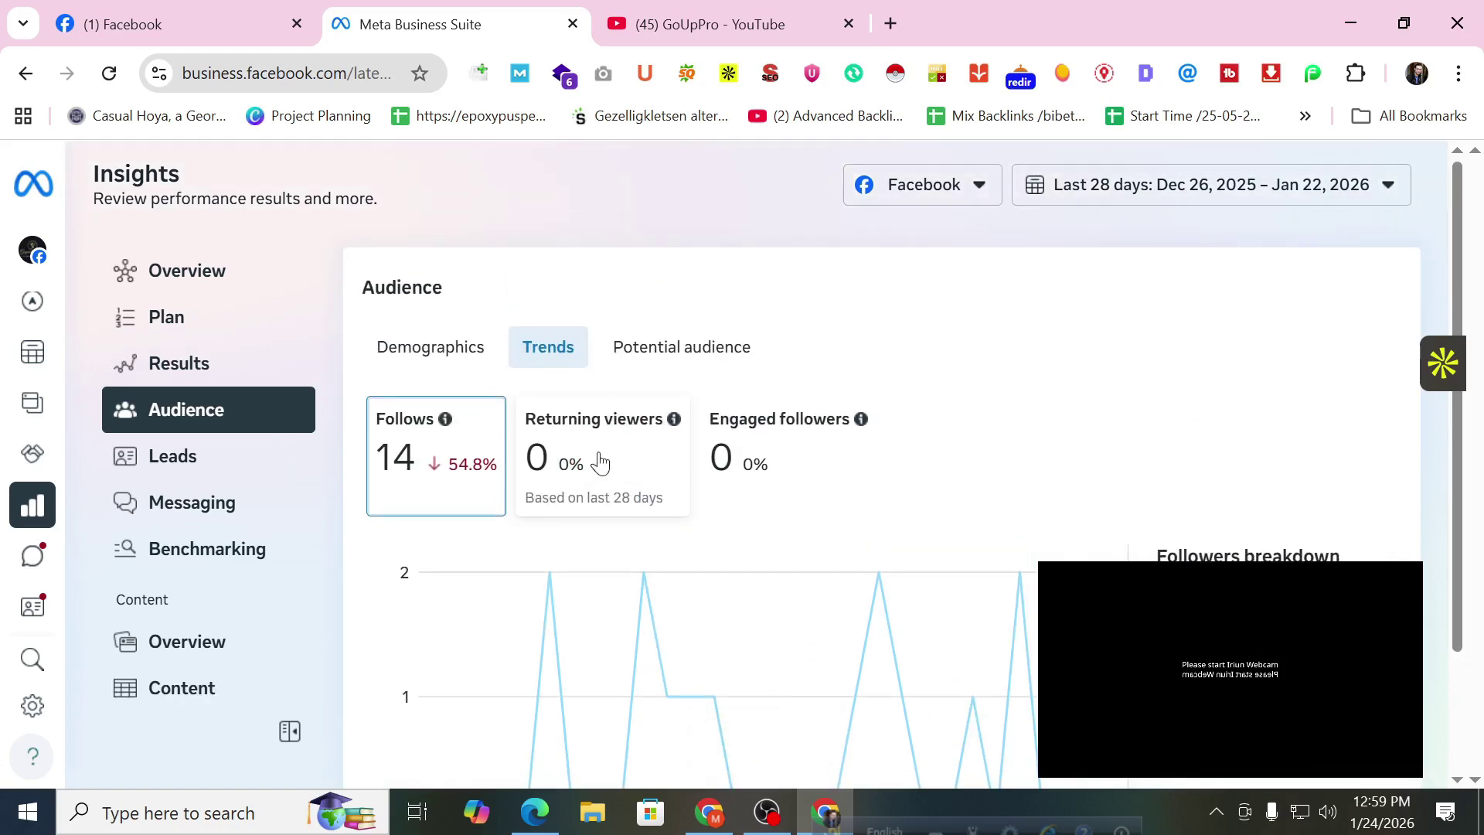
scroll(722, 520, "down", 2)
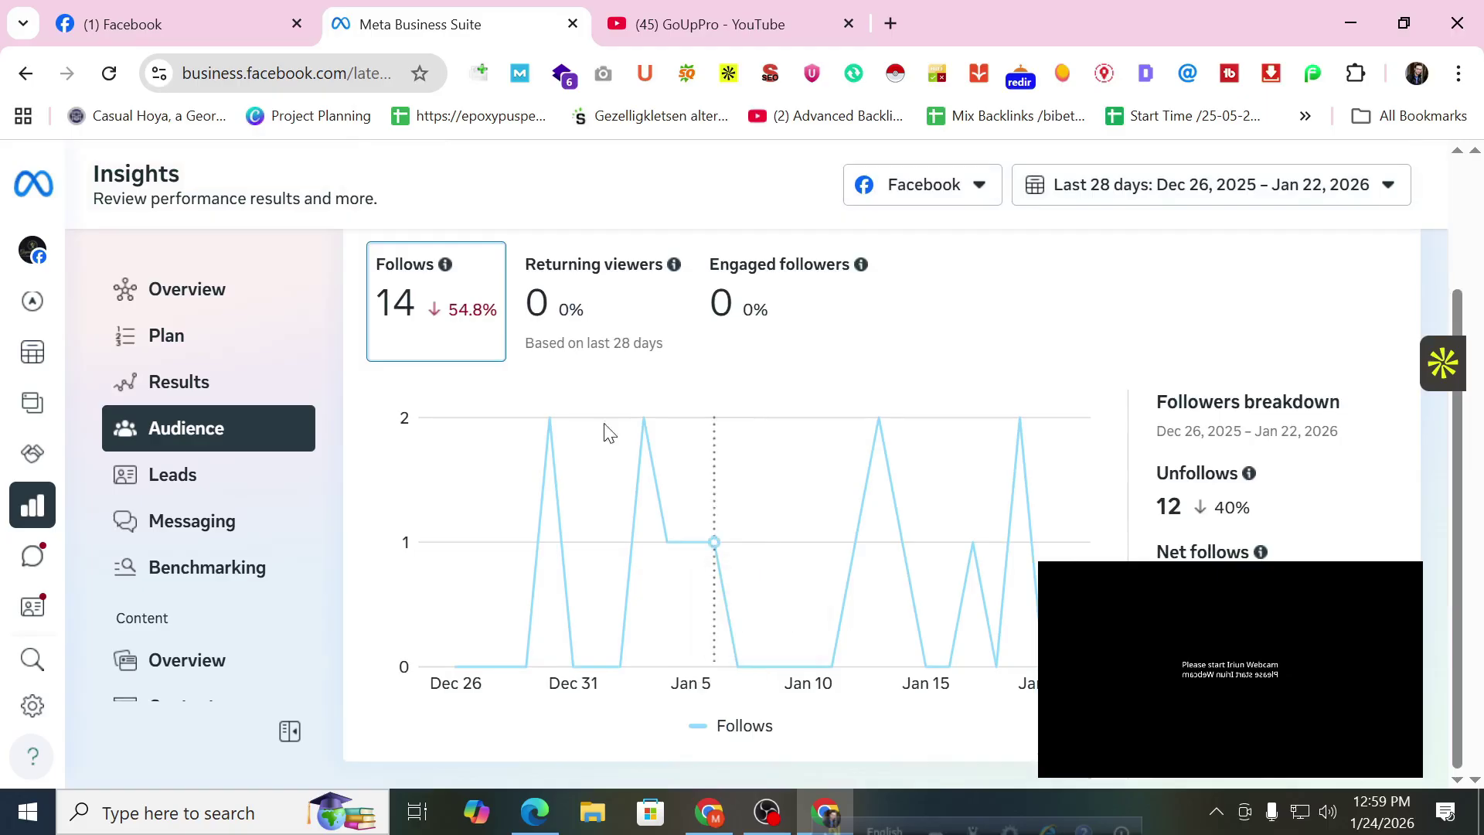
Check Leads, then Messaging insights: 10 contacts, 80% response rate, 0 orders created.
left_click(218, 473)
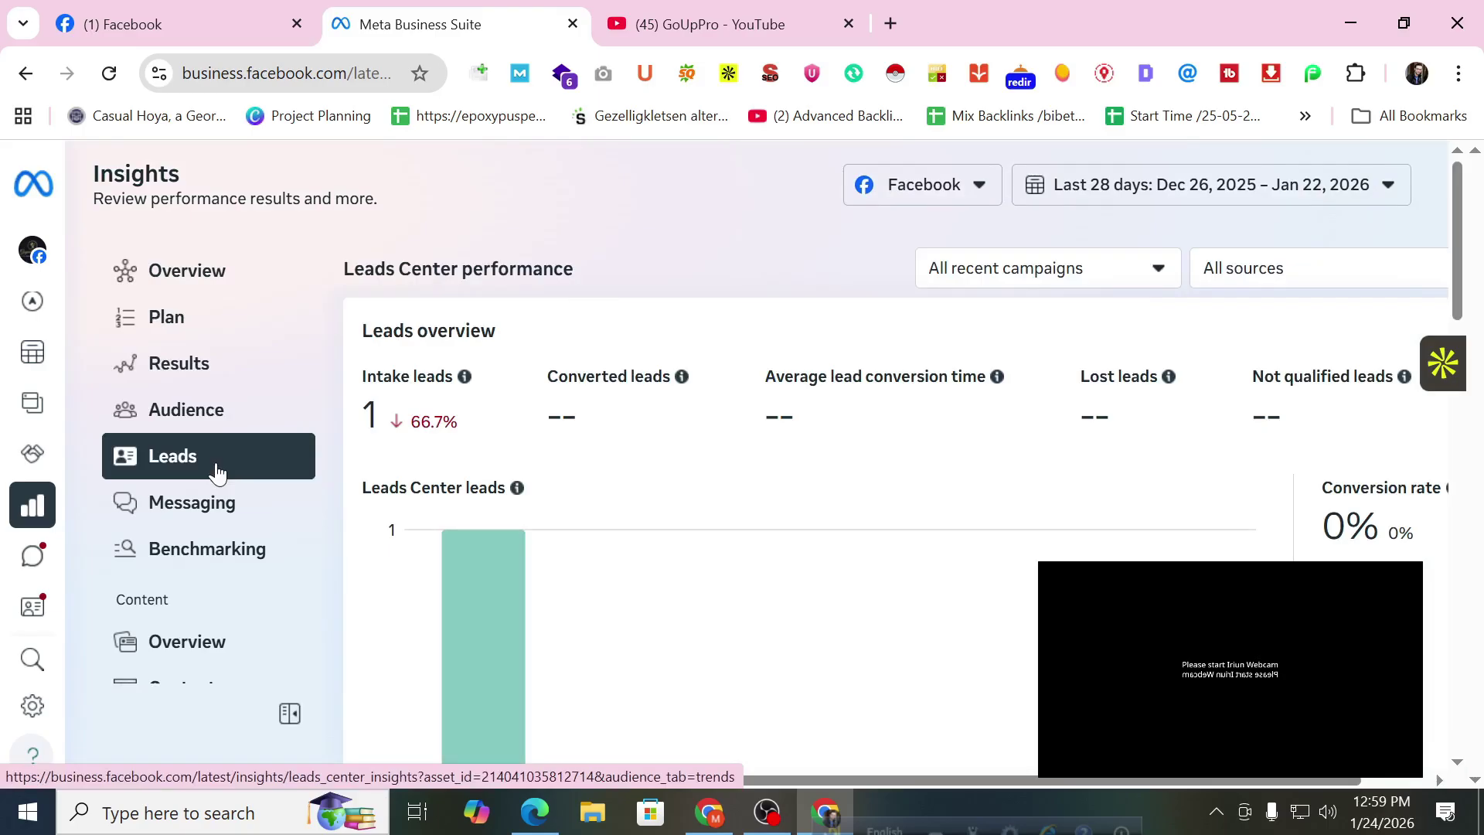
left_click(171, 511)
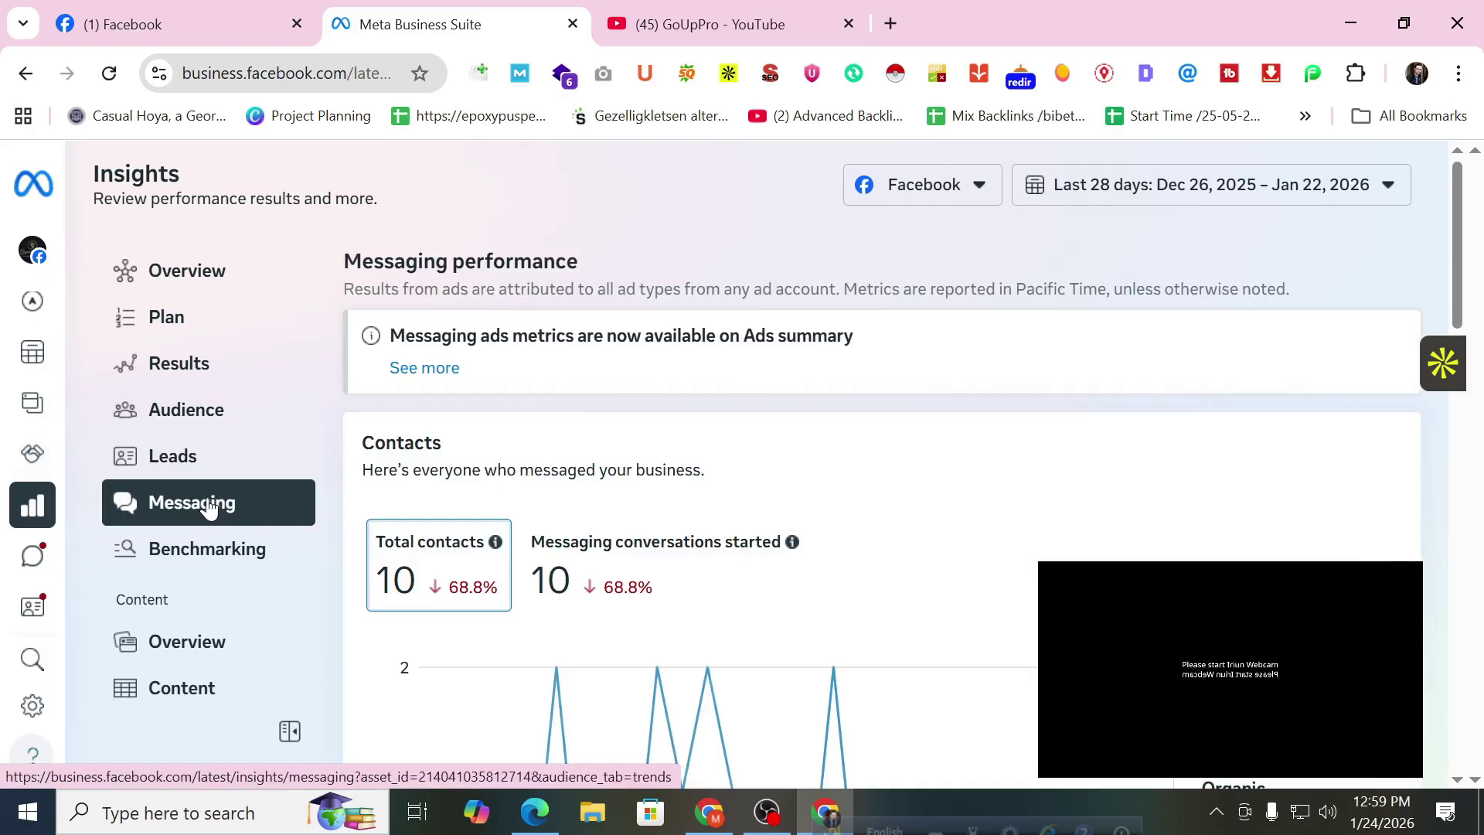
scroll(889, 516, "down", 3)
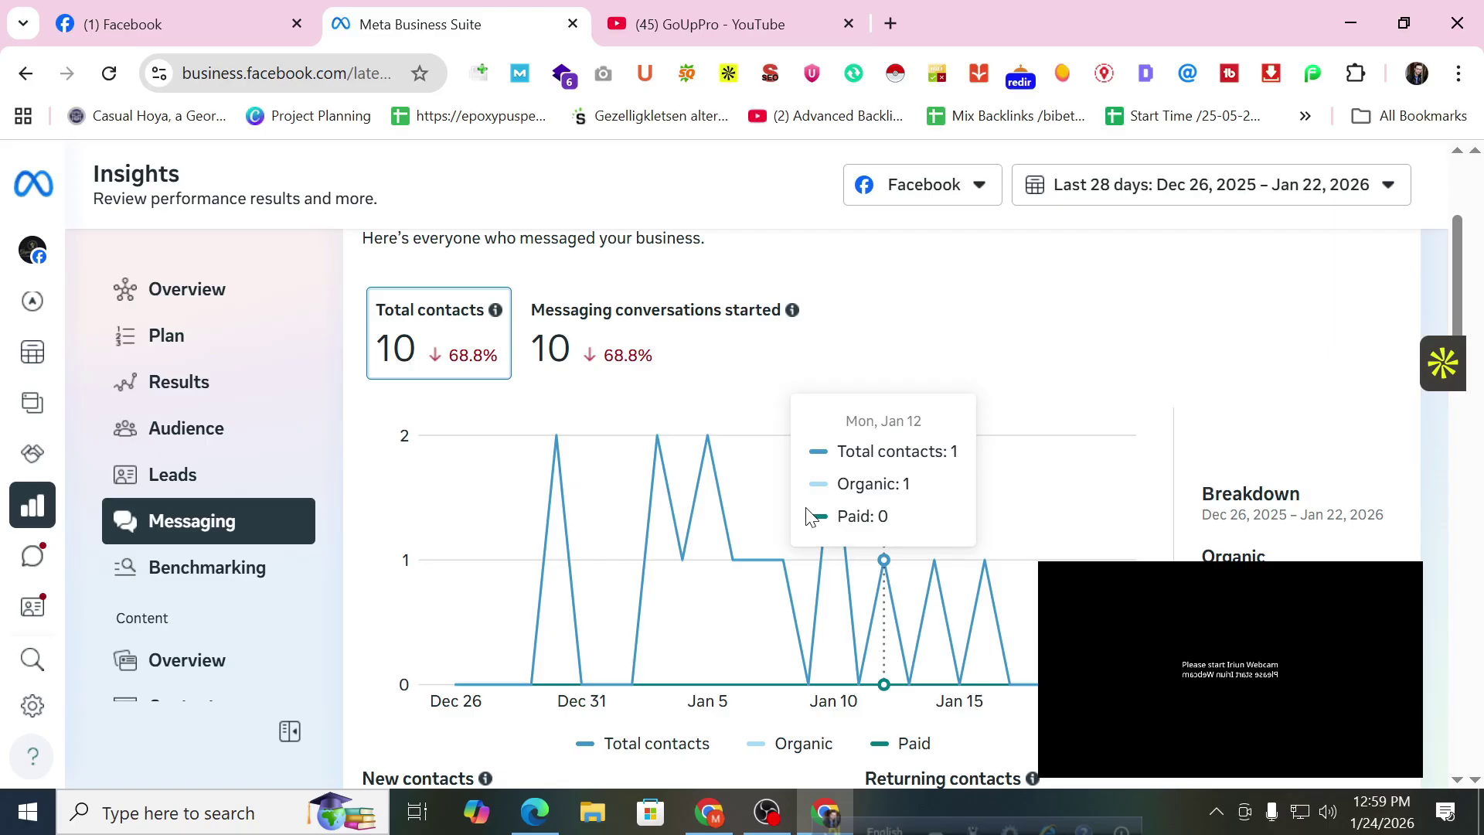
scroll(956, 516, "down", 10)
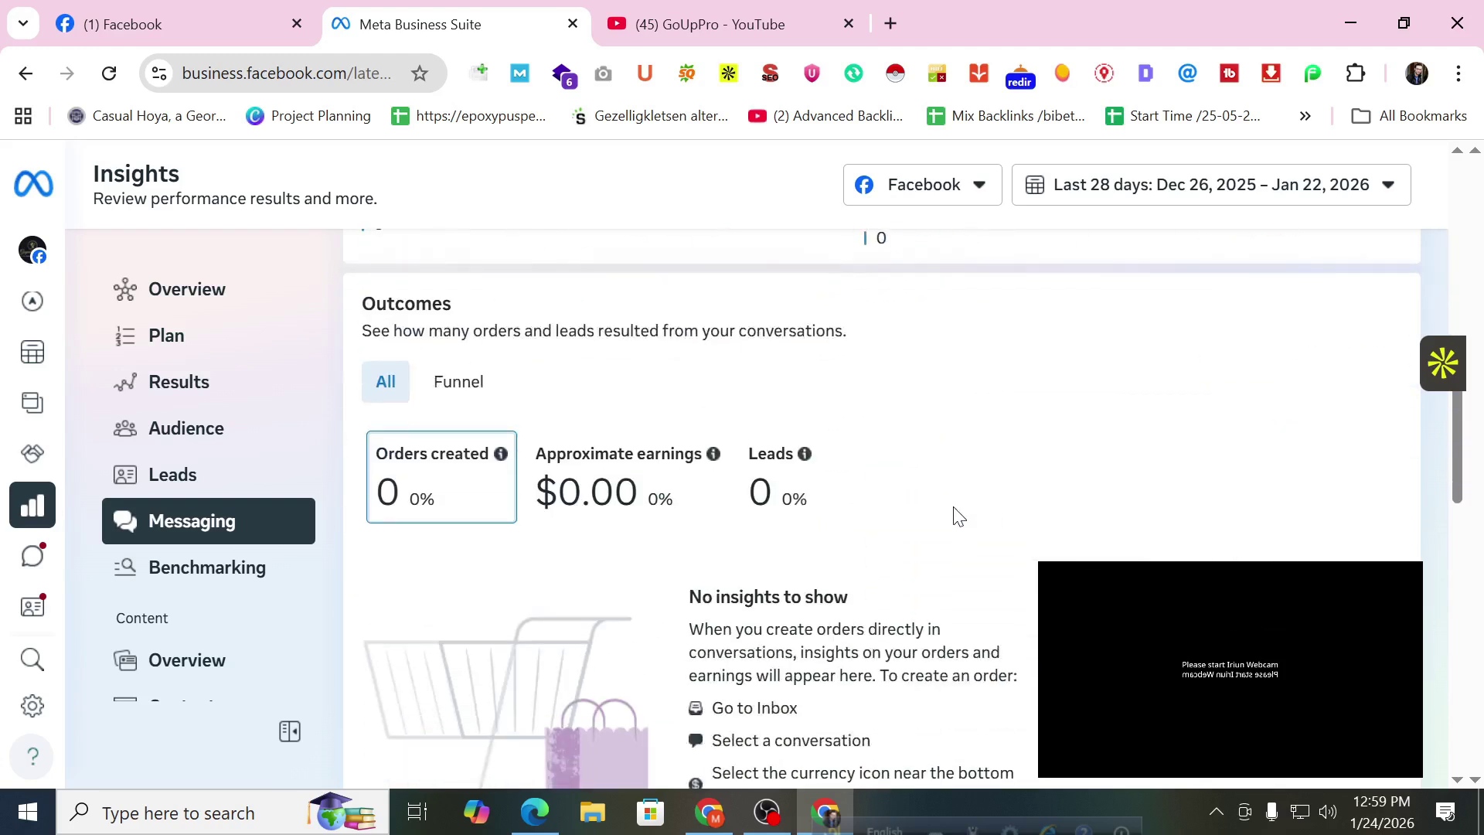
scroll(957, 516, "down", 6)
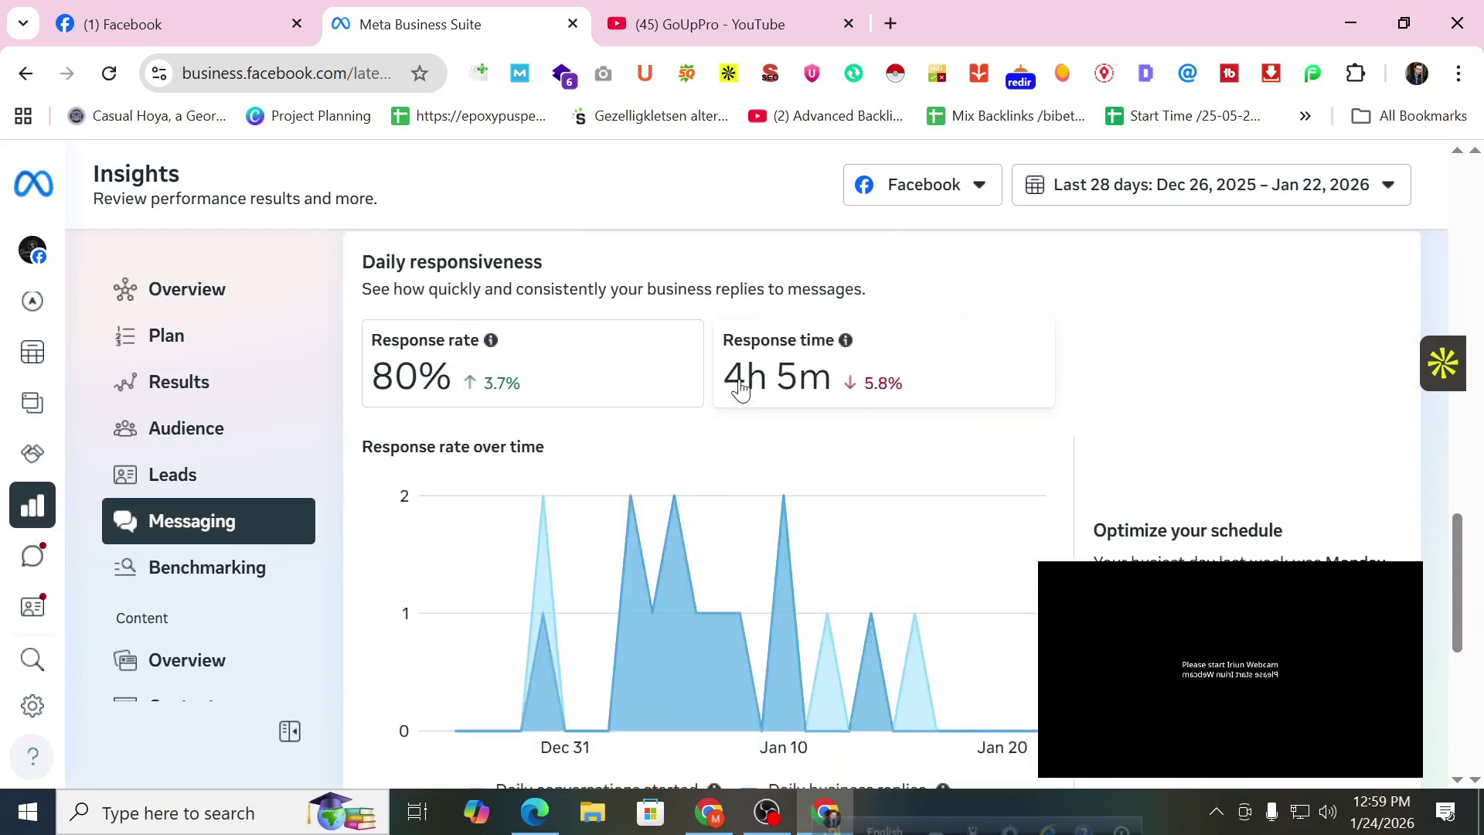
mouse_move(896, 391)
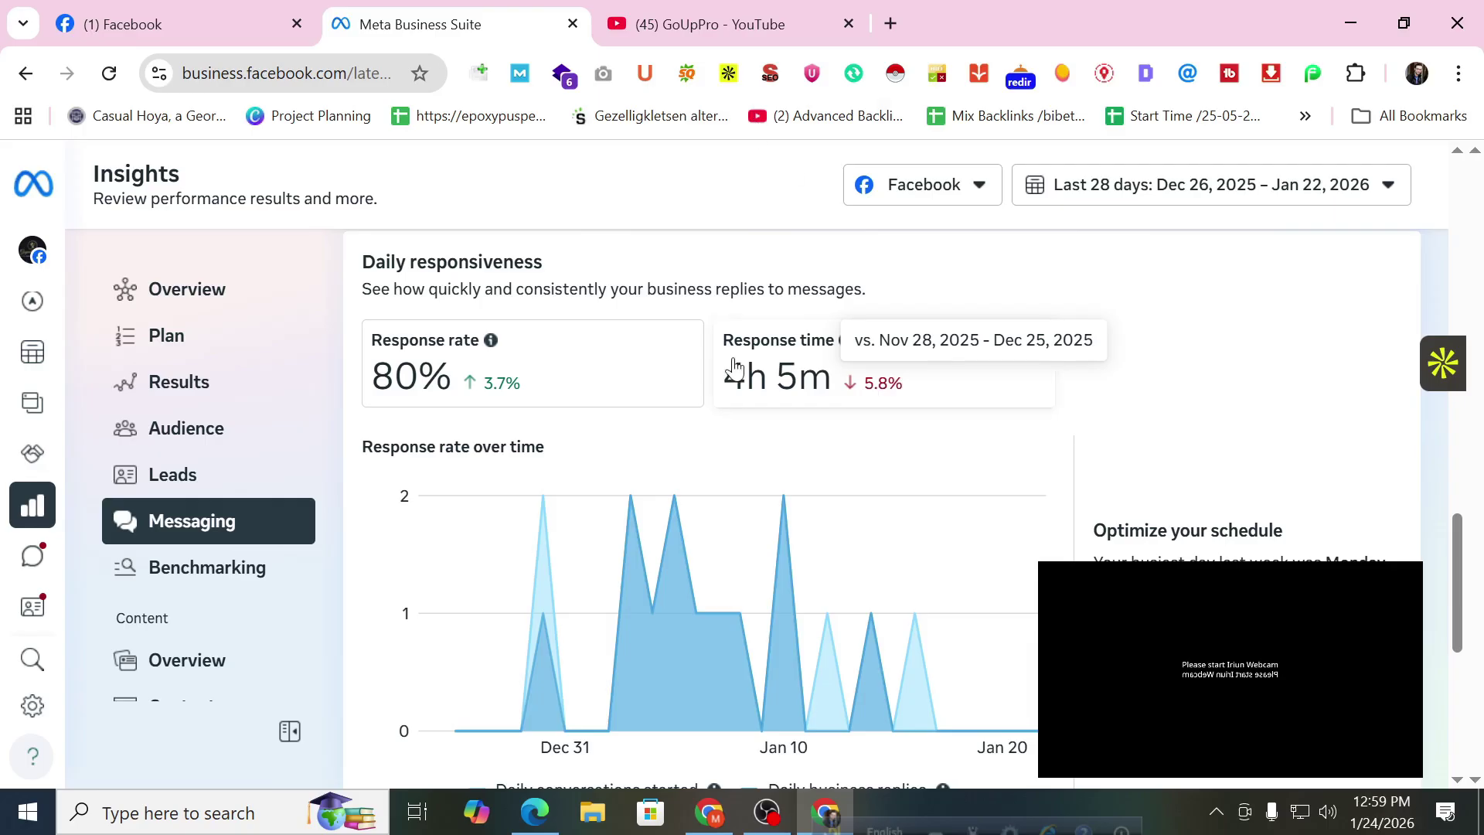
scroll(733, 379, "up", 7)
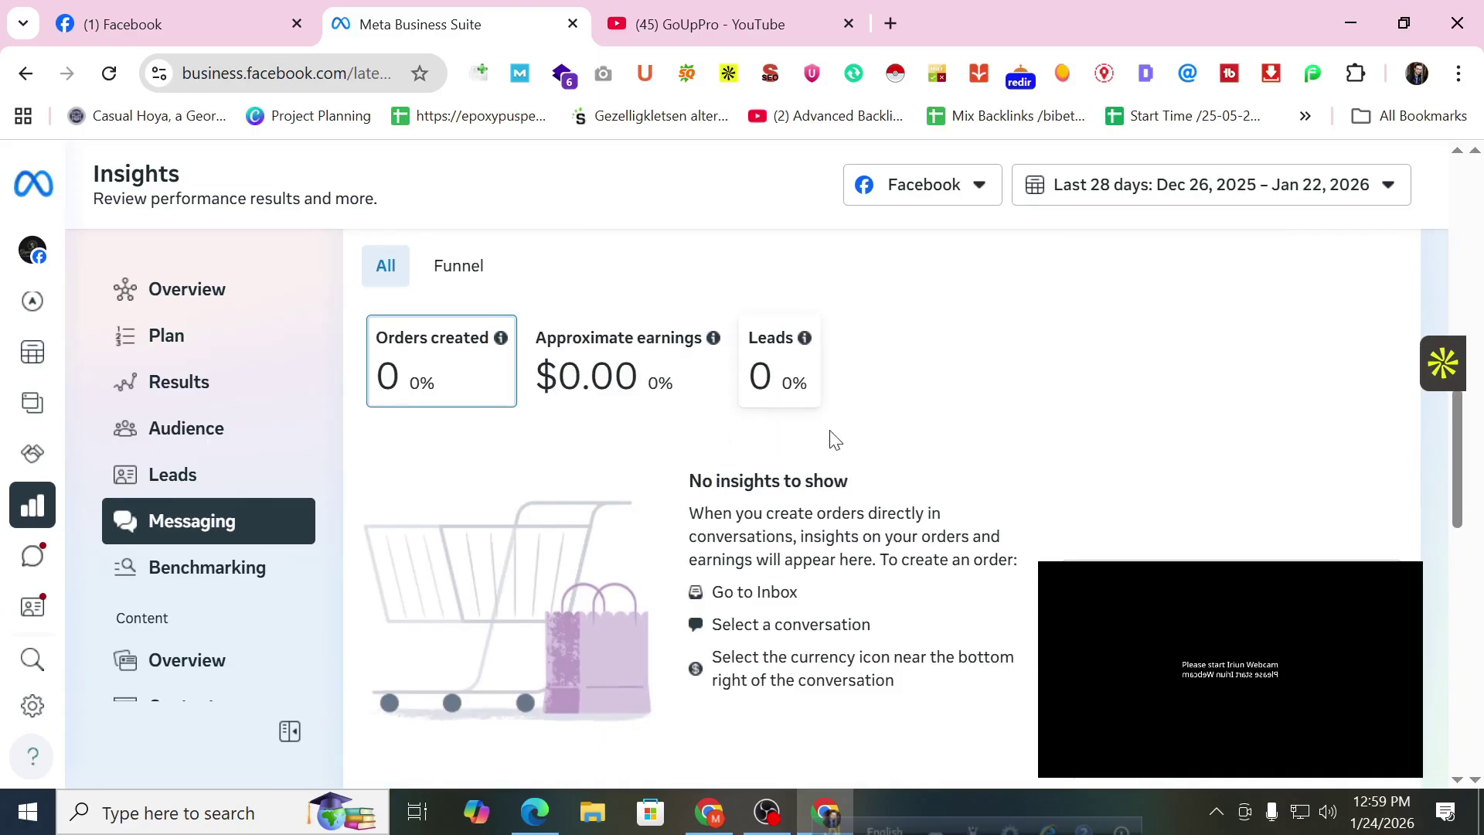
scroll(232, 460, "down", 1)
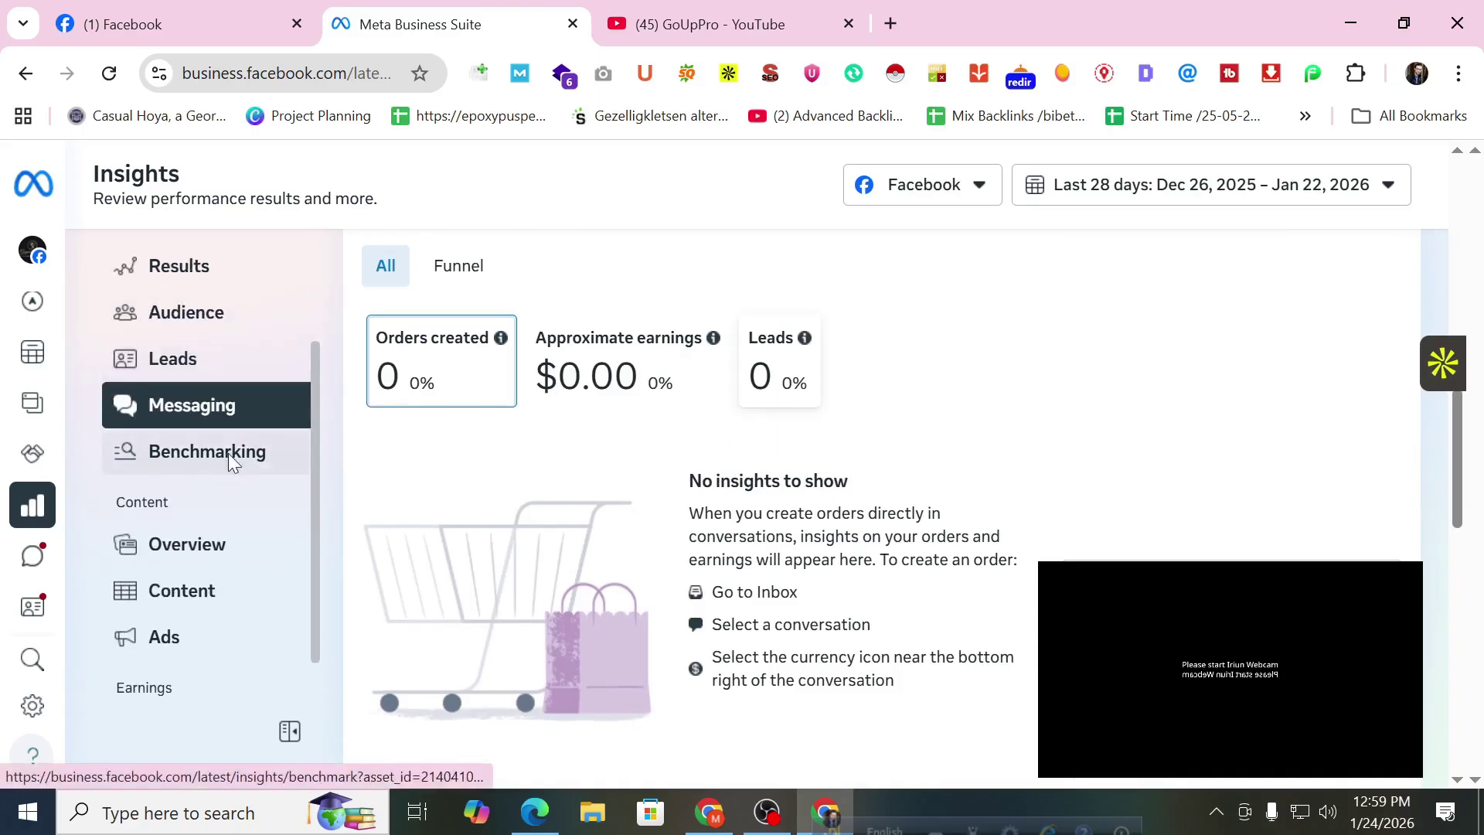
Review the Benchmarking comparison against similar businesses.
left_click(229, 456)
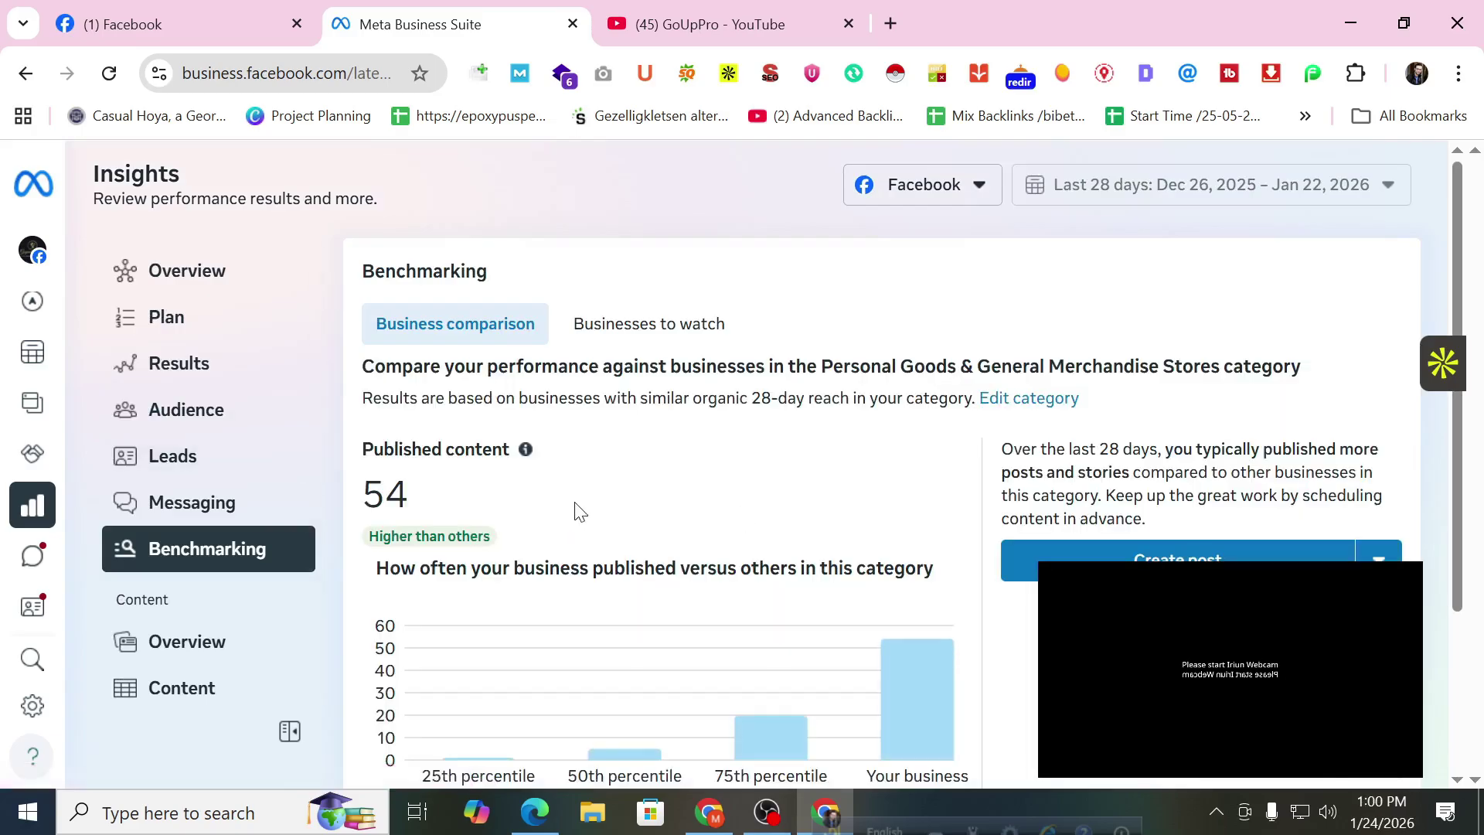
scroll(541, 494, "down", 2)
scroll(580, 456, "down", 1)
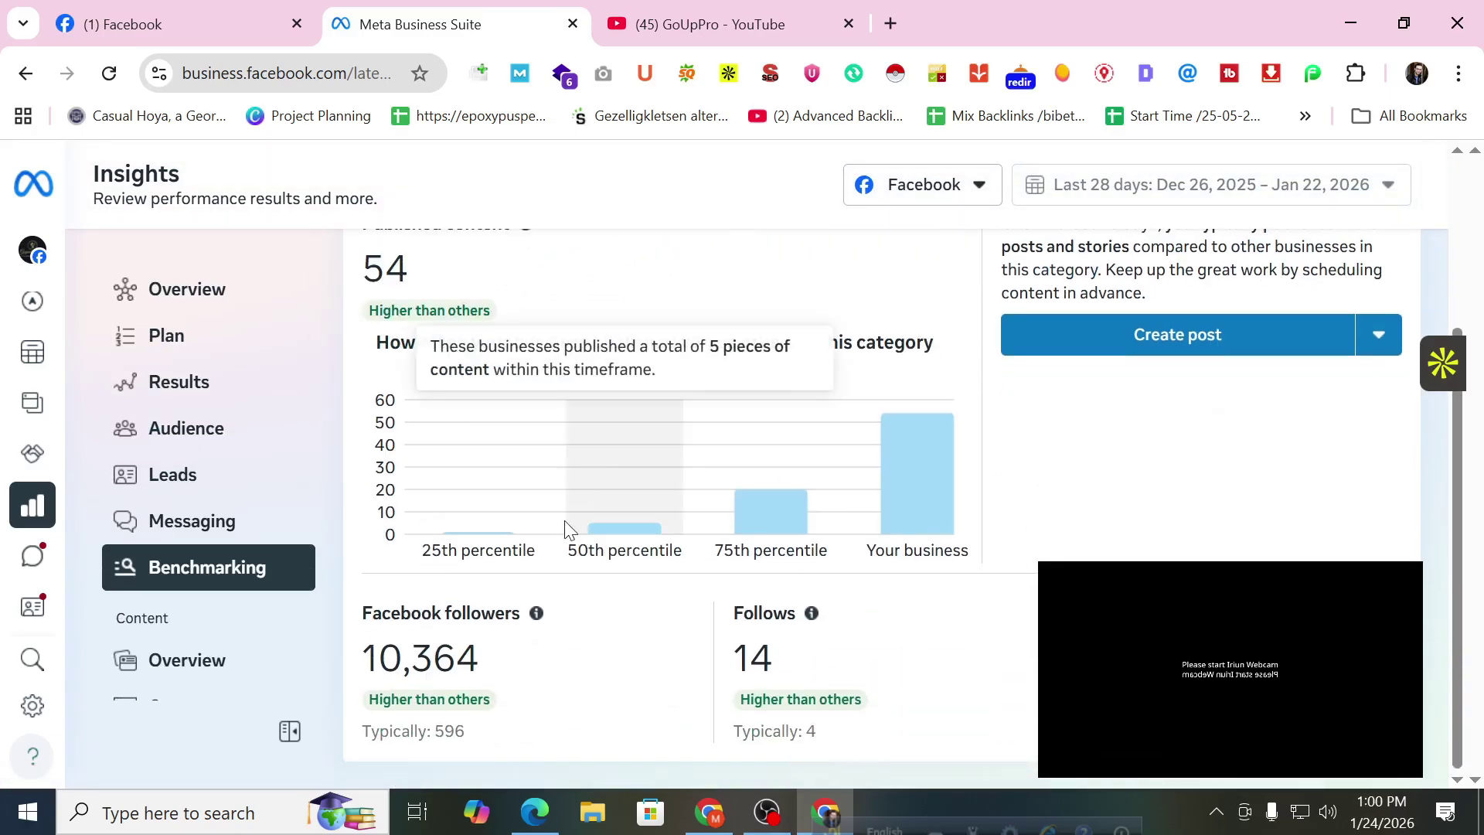
scroll(285, 537, "down", 1)
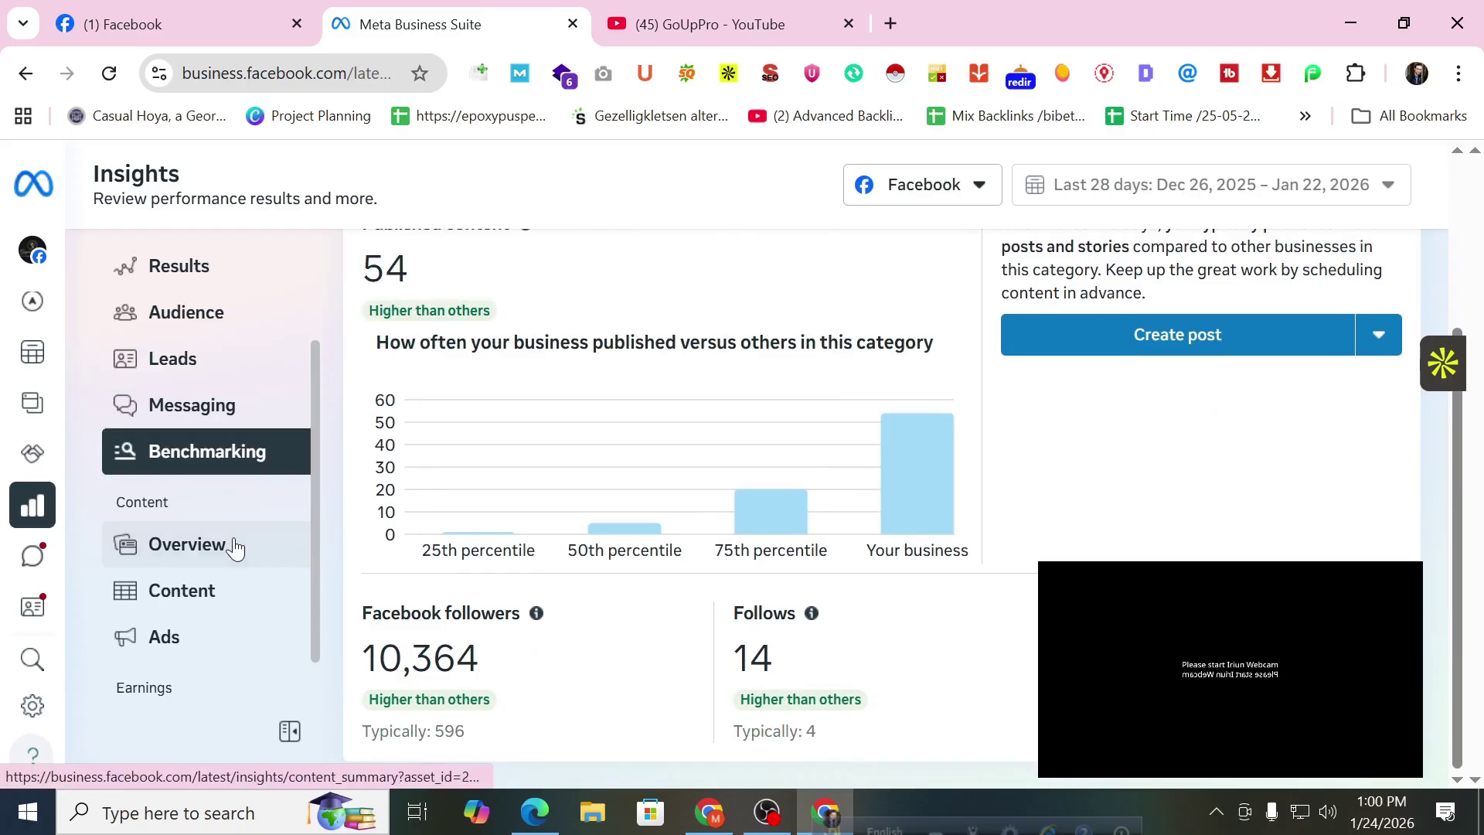
Open Content Overview to see top formats: 25 photos, 19 reels, 9 stories, 1 link.
left_click(235, 547)
scroll(537, 487, "down", 3)
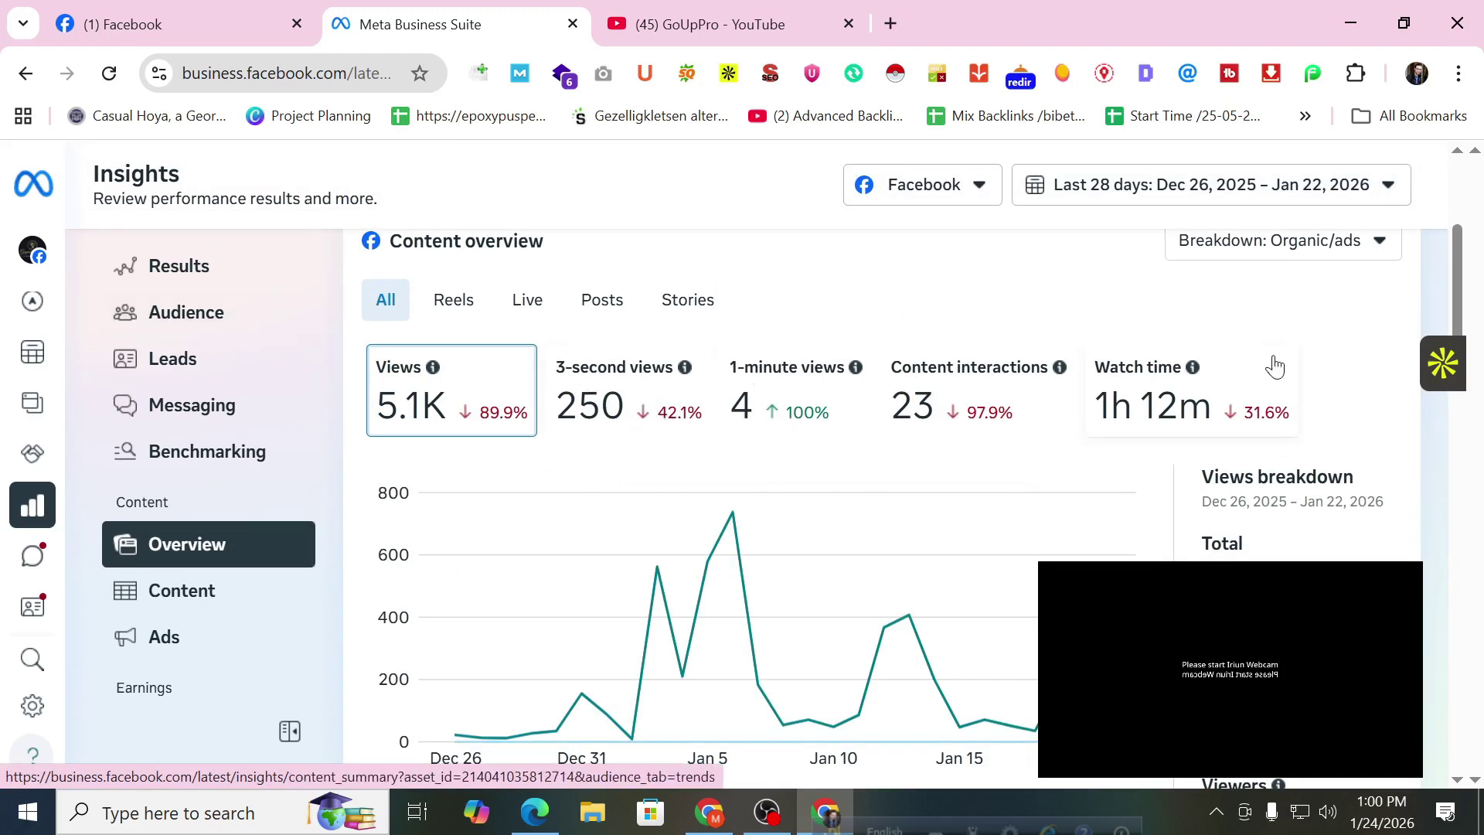
scroll(1062, 454, "down", 10)
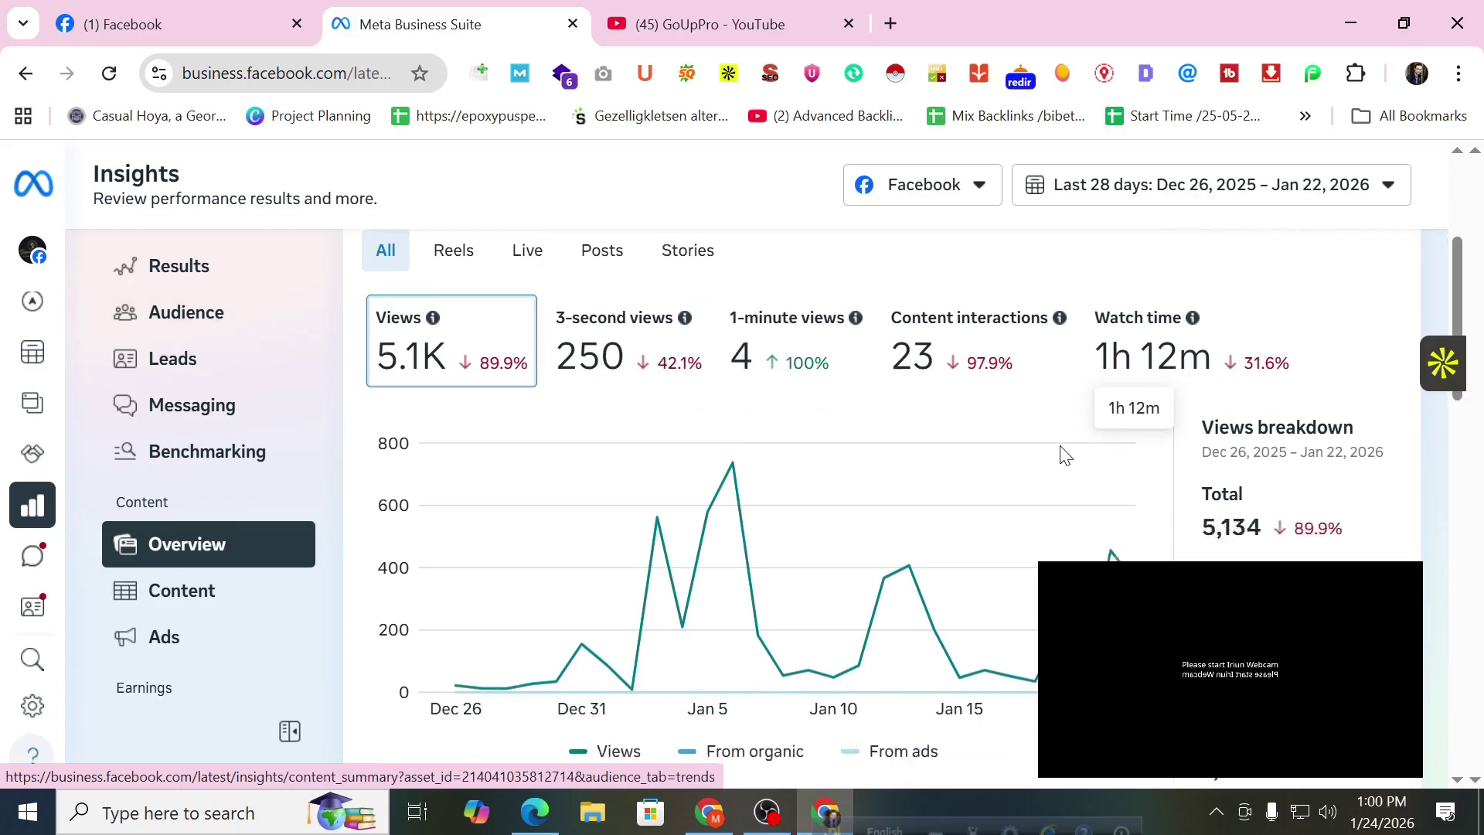
scroll(1063, 455, "down", 3)
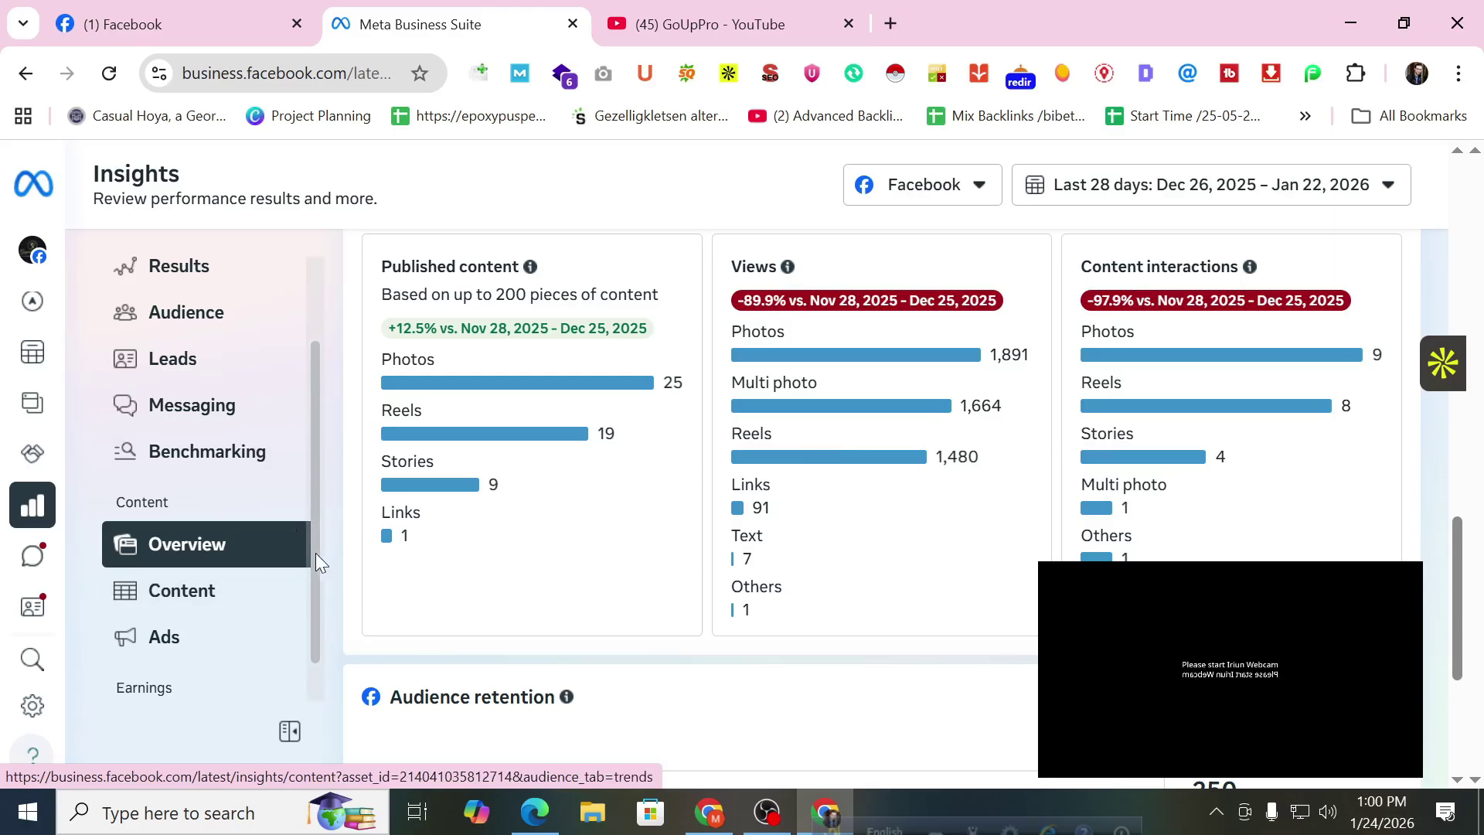
left_click(313, 584)
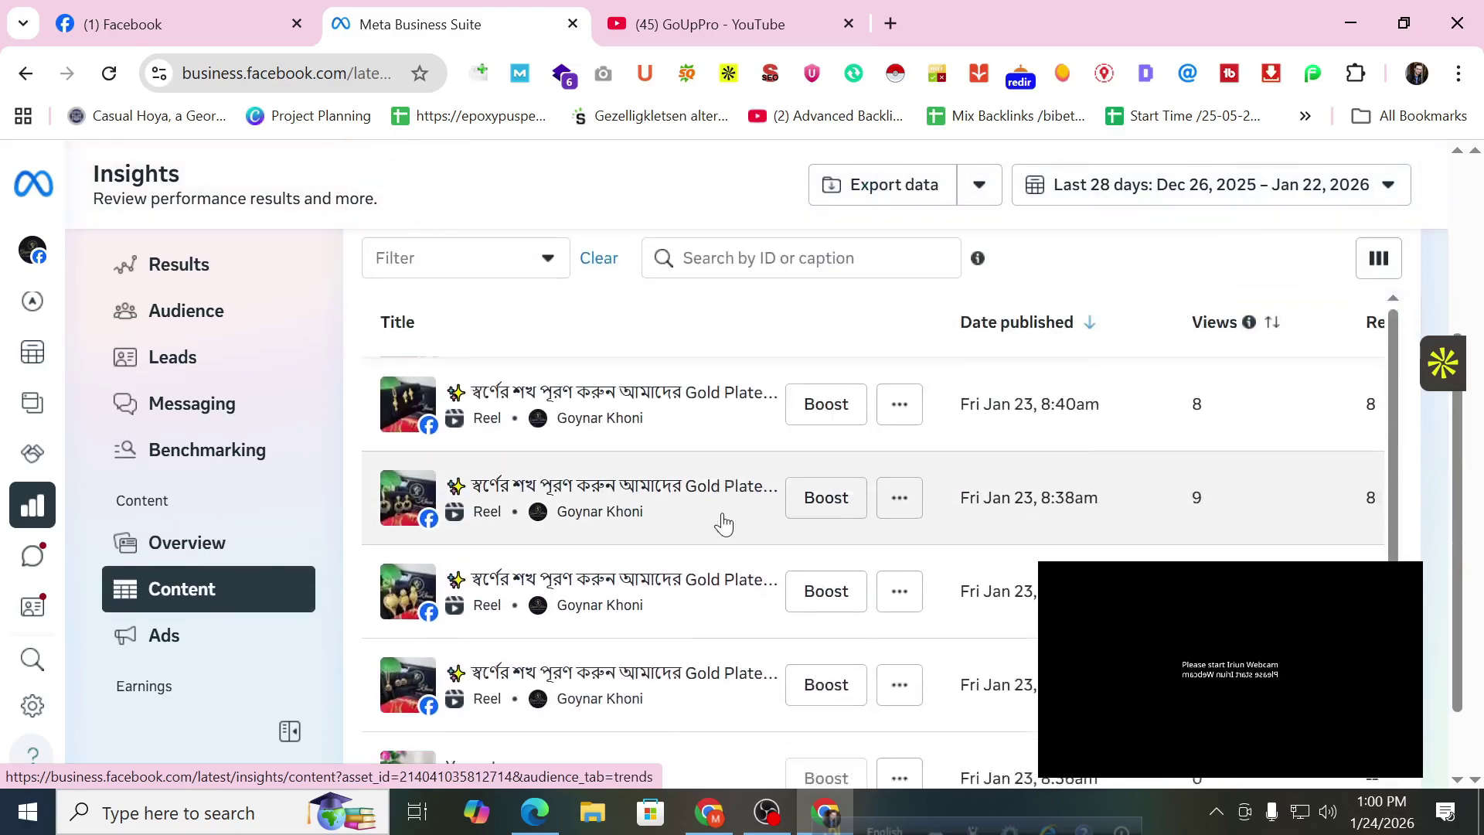
scroll(722, 515, "down", 1)
scroll(203, 572, "down", 1)
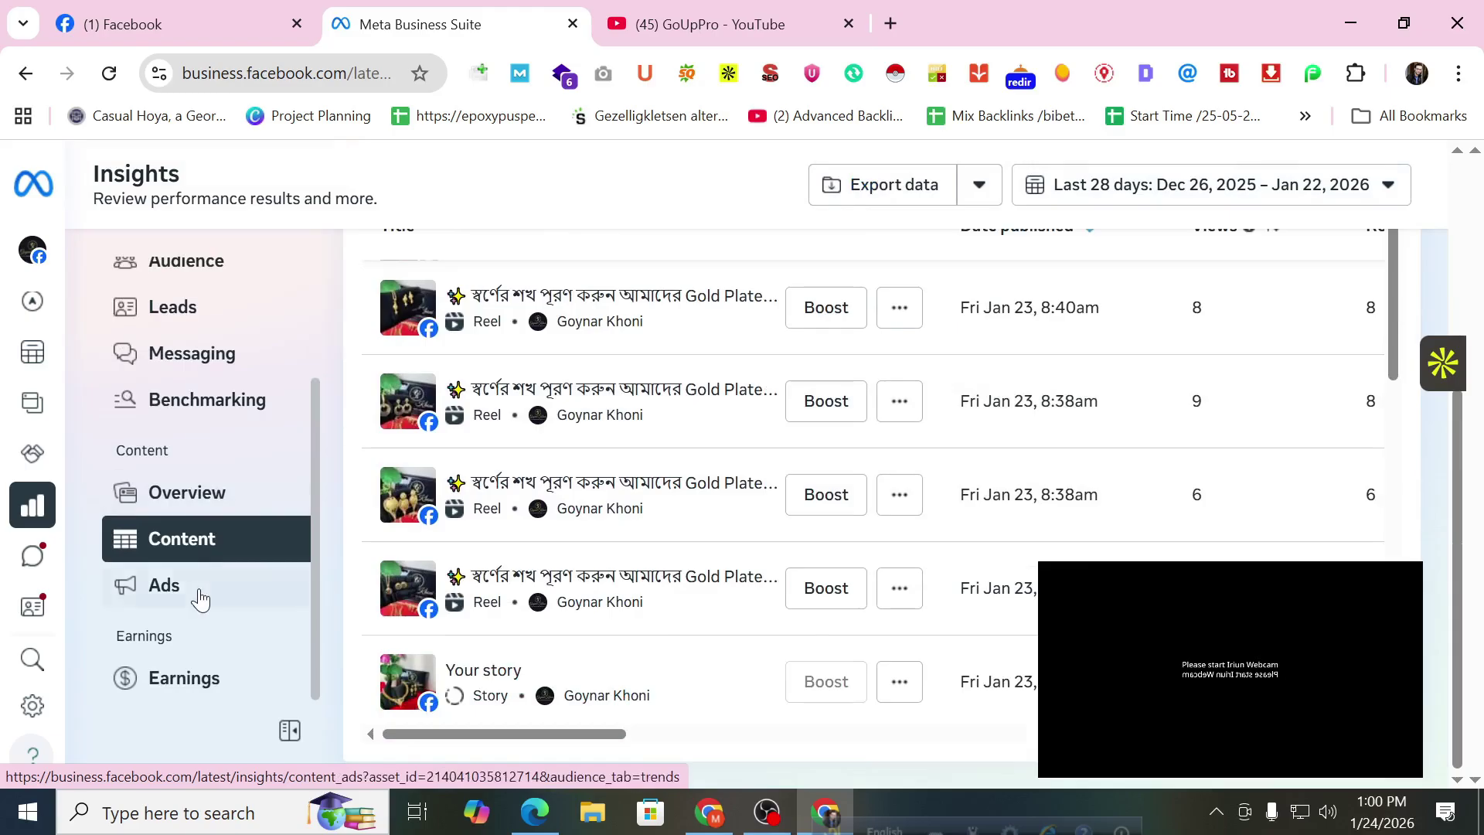
left_click(158, 680)
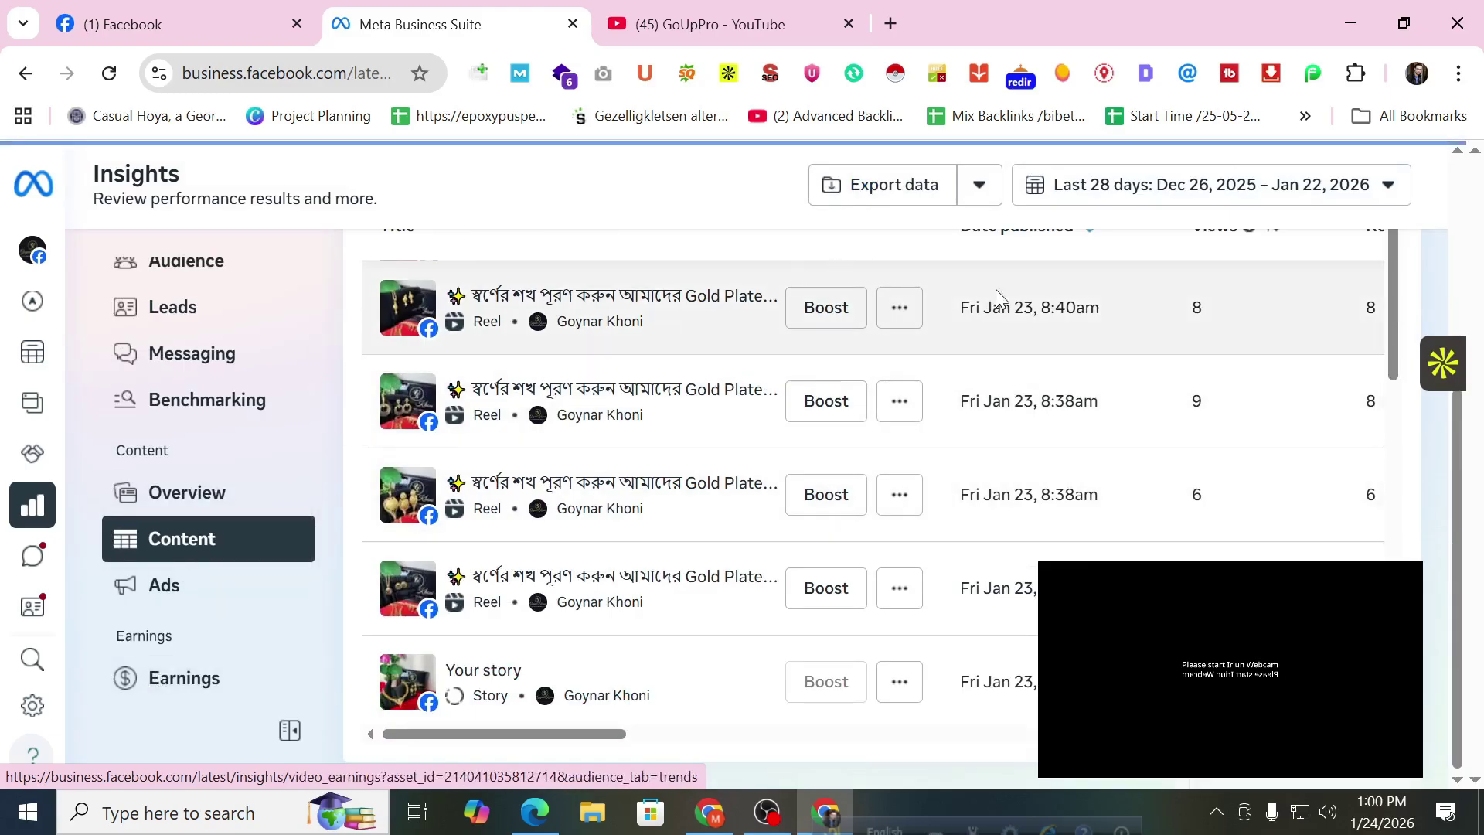
scroll(816, 406, "down", 3)
scroll(808, 405, "down", 3)
scroll(805, 402, "up", 5)
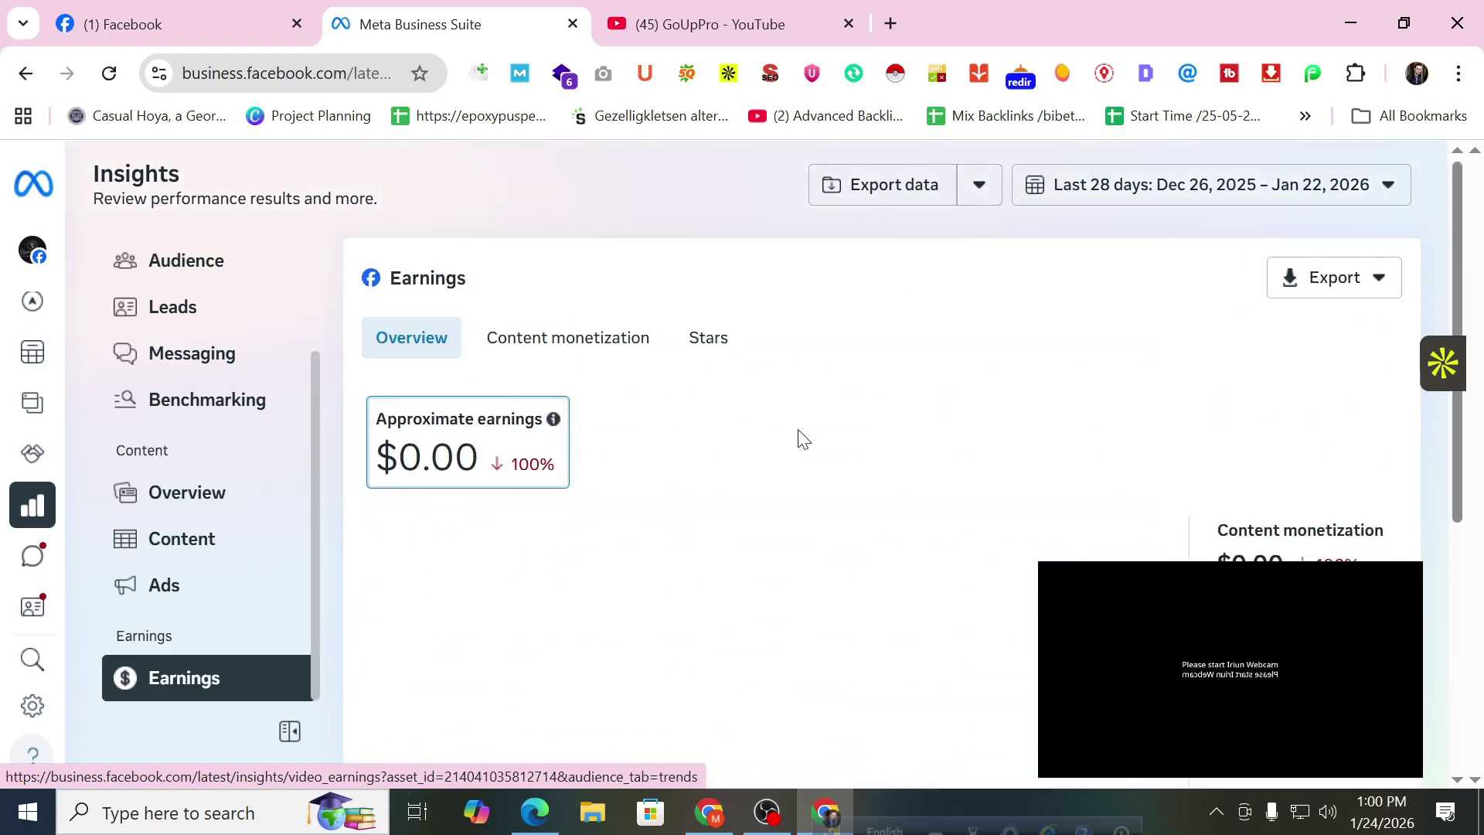
mouse_move(17, 463)
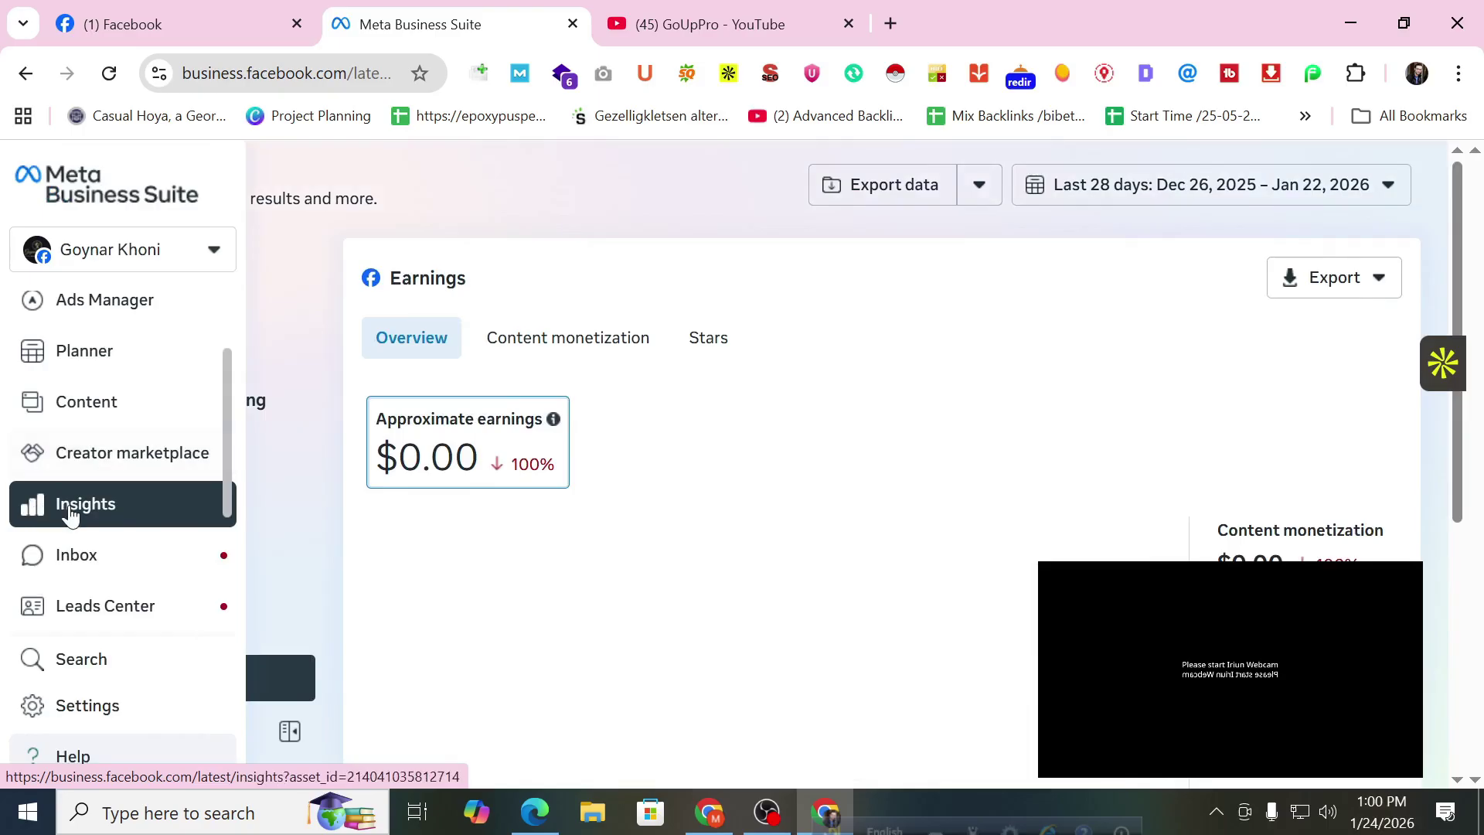
Go to the Inbox and scroll through the Messenger conversation holding the reviews-offer message.
left_click(135, 549)
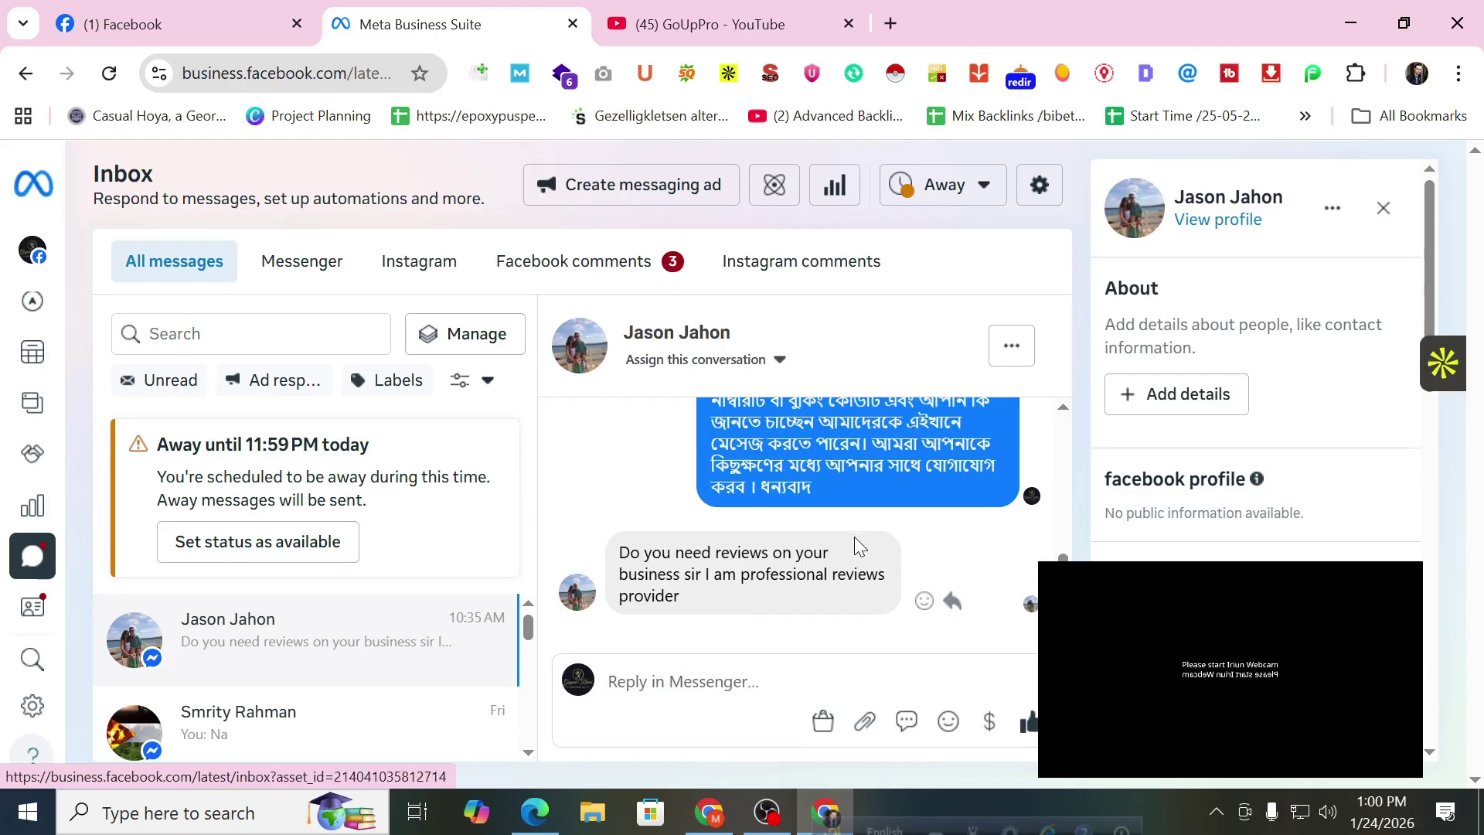
scroll(855, 536, "up", 1)
scroll(855, 536, "down", 1)
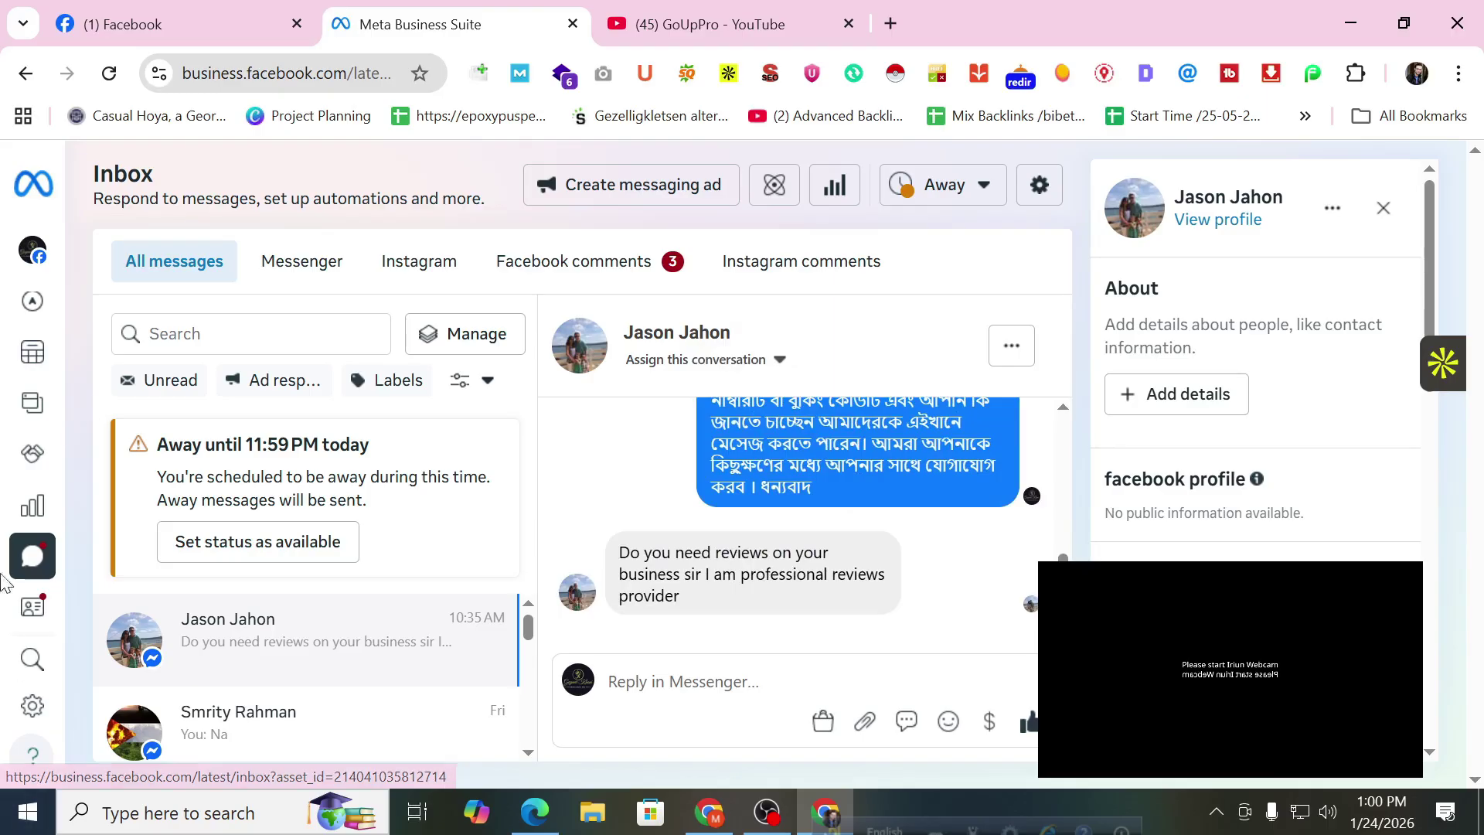
left_click(1232, 230)
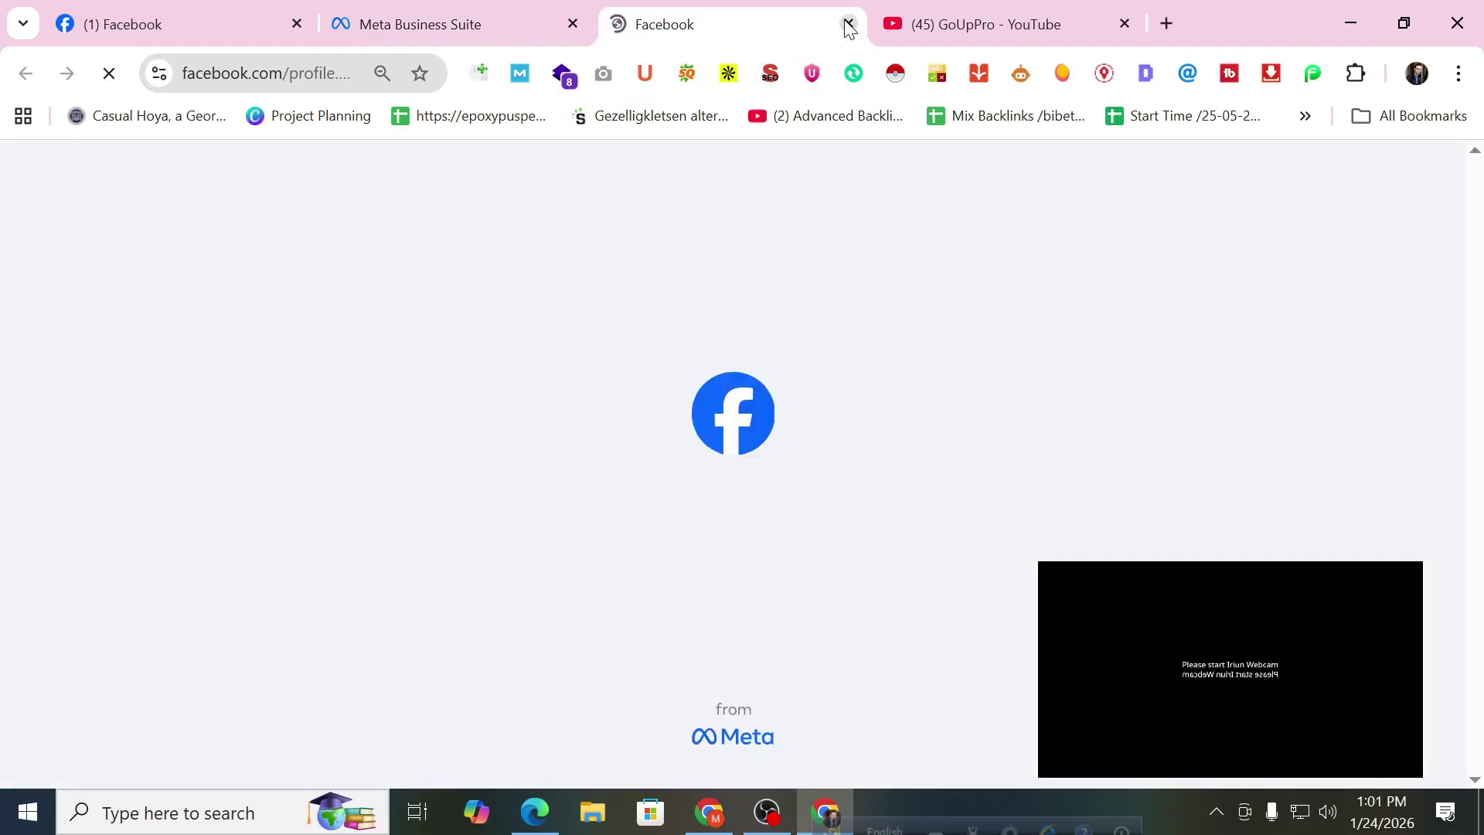
scroll(828, 309, "down", 1)
scroll(830, 328, "down", 3)
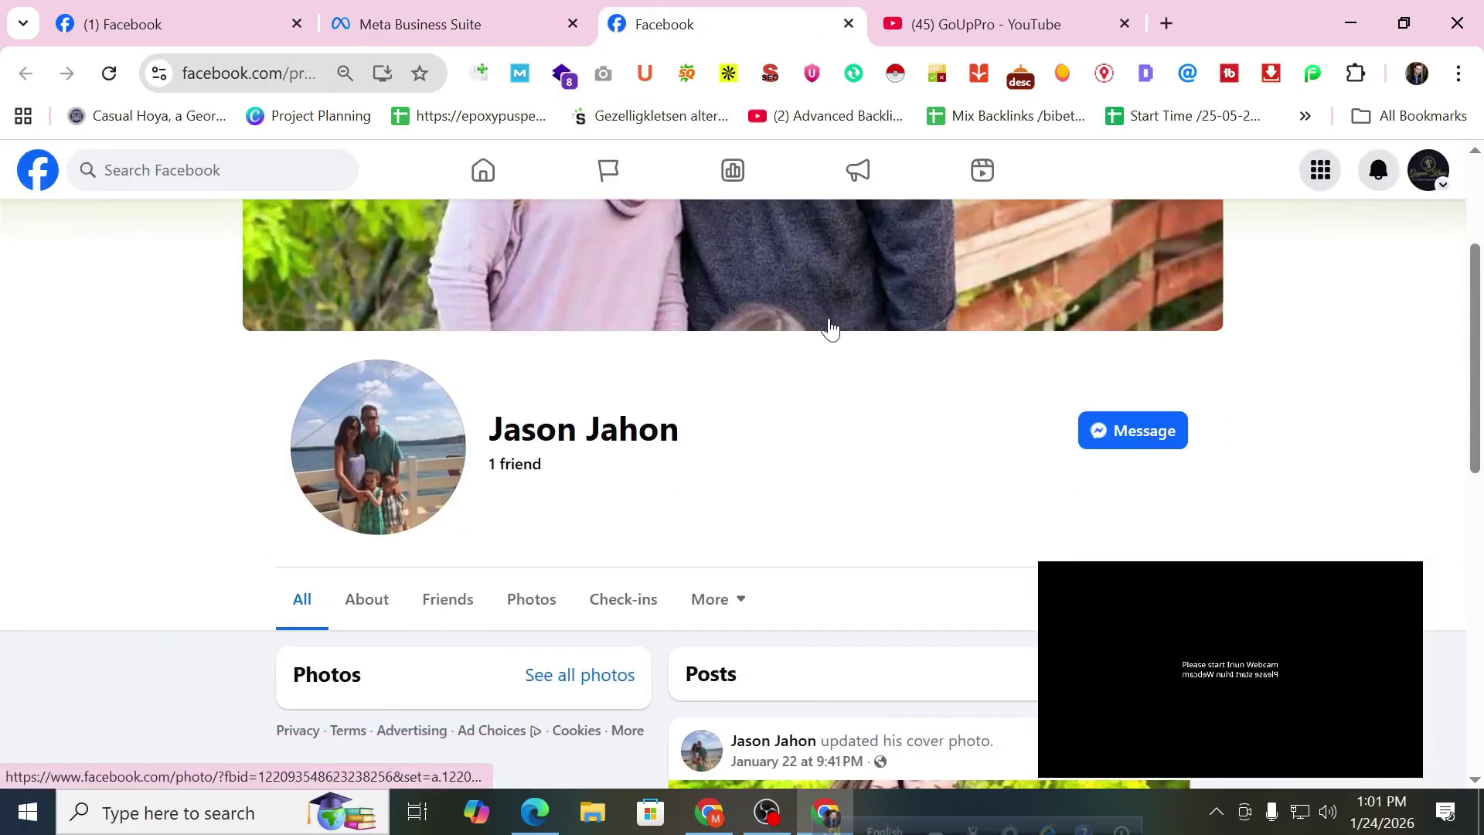
scroll(830, 329, "up", 2)
scroll(829, 328, "up", 3)
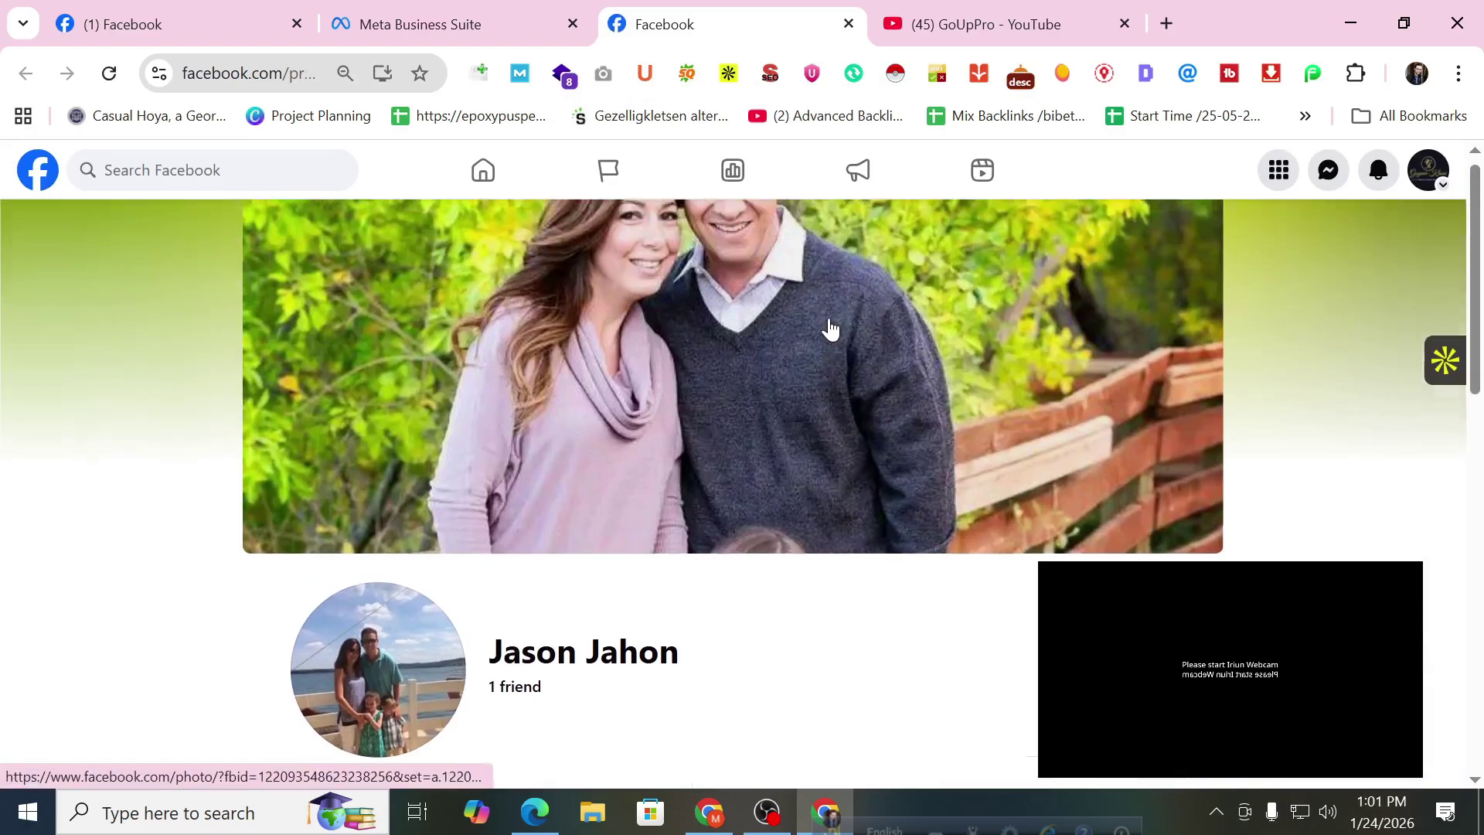
left_click(849, 24)
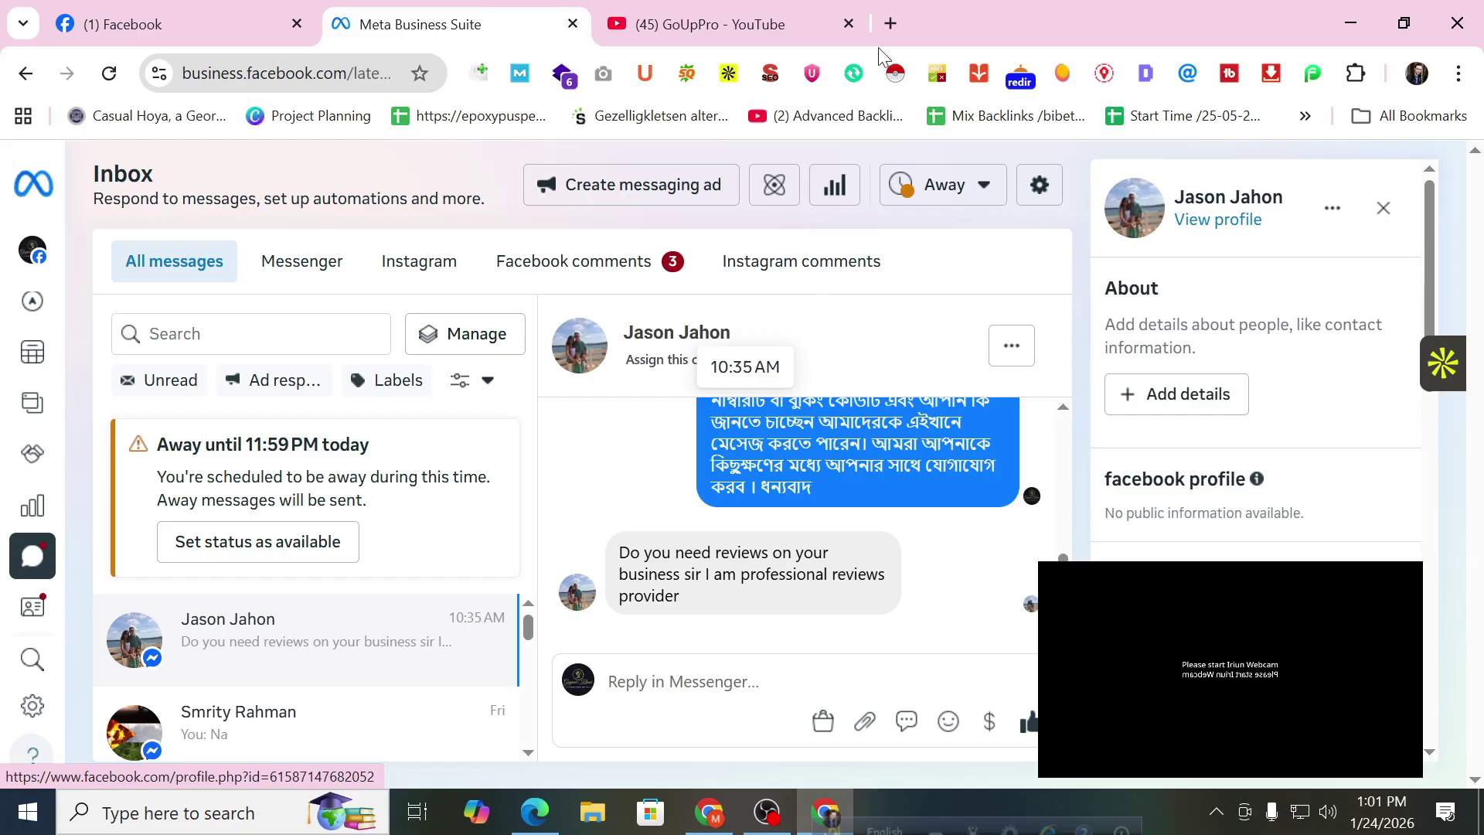
Close the YouTube channel tab, then bring up the Goynar Khoni page with 10K followers.
left_click(744, 11)
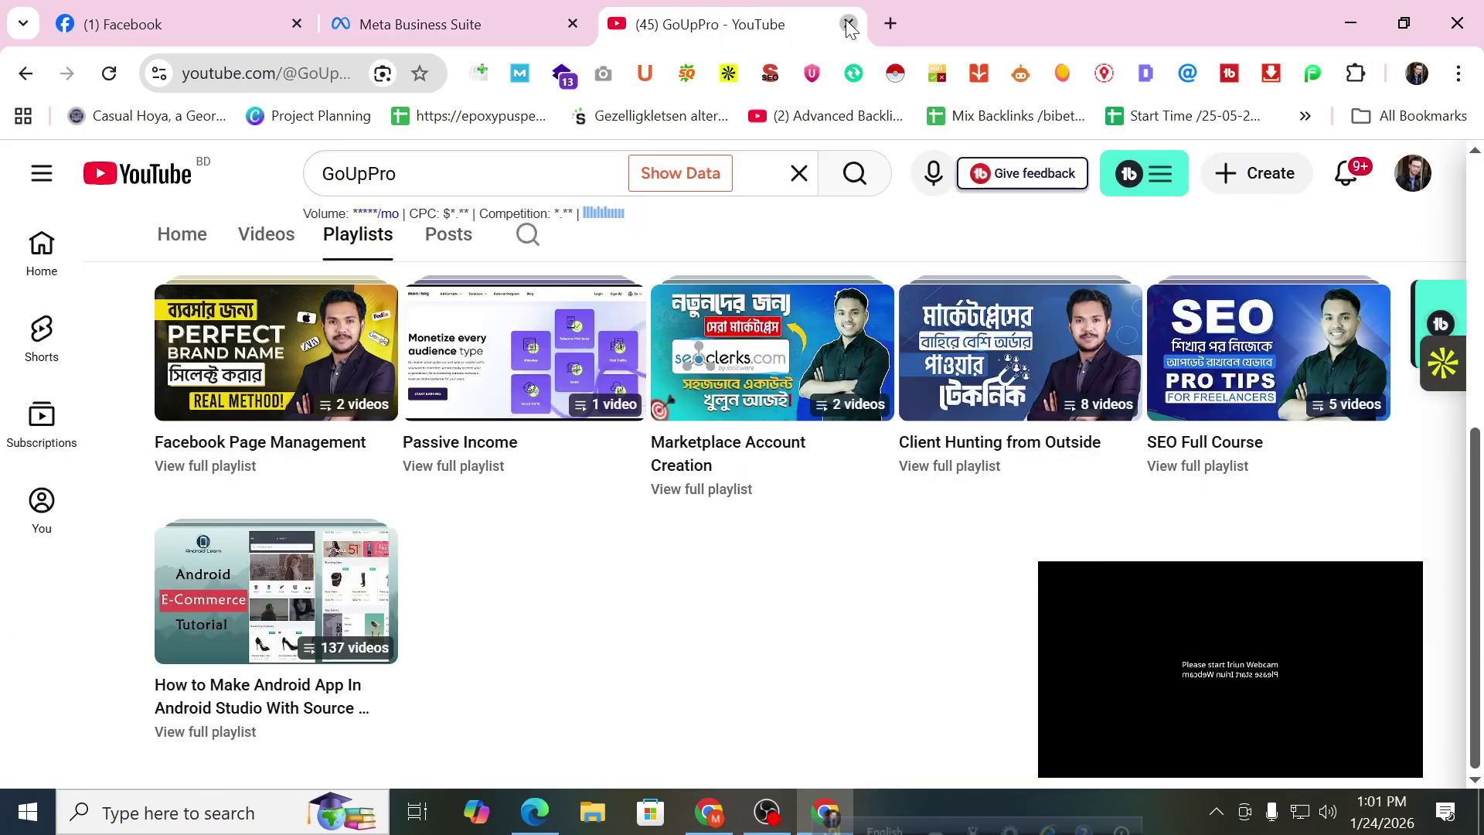
left_click(849, 24)
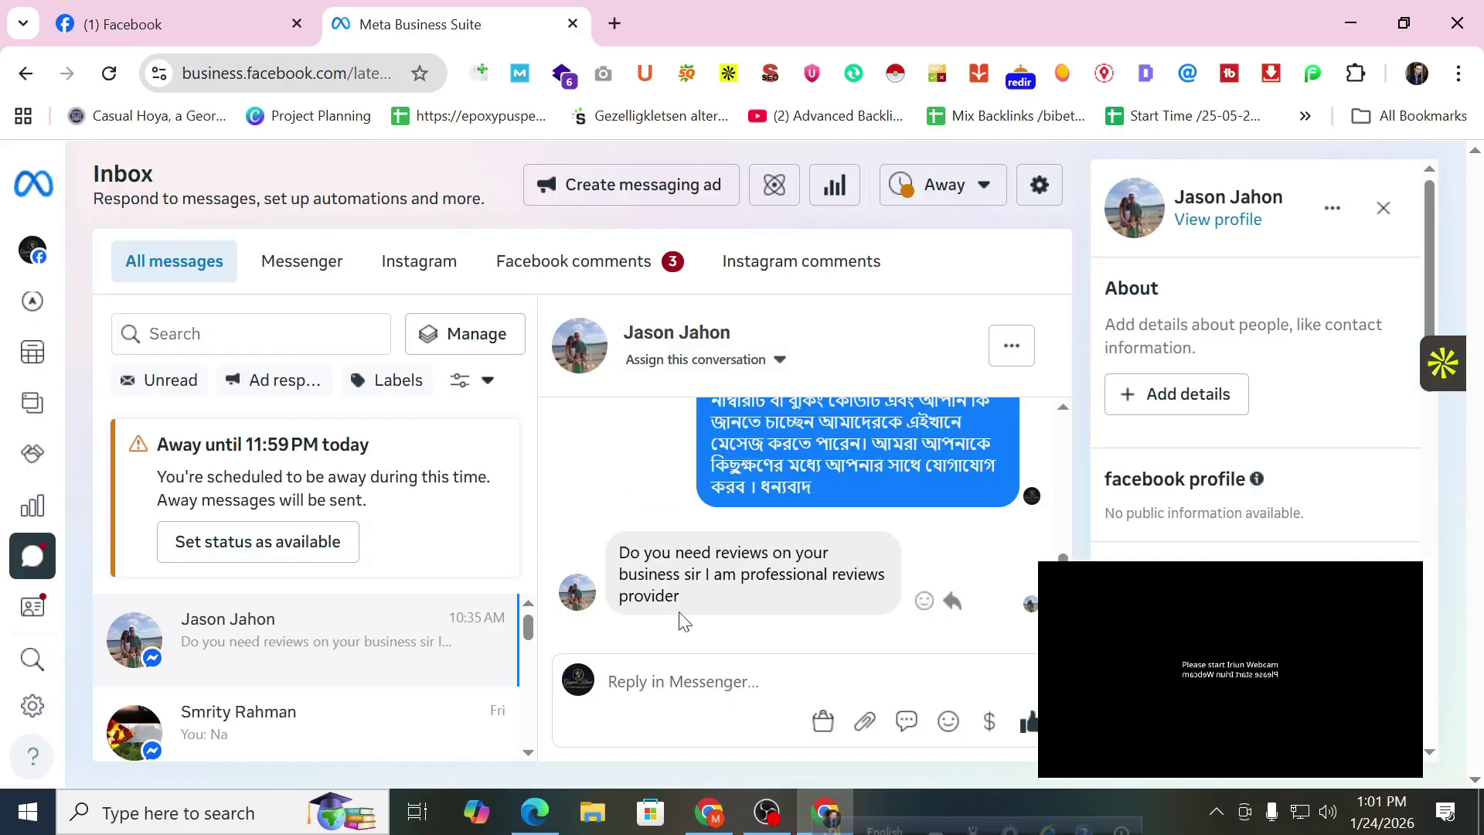
mouse_move(677, 616)
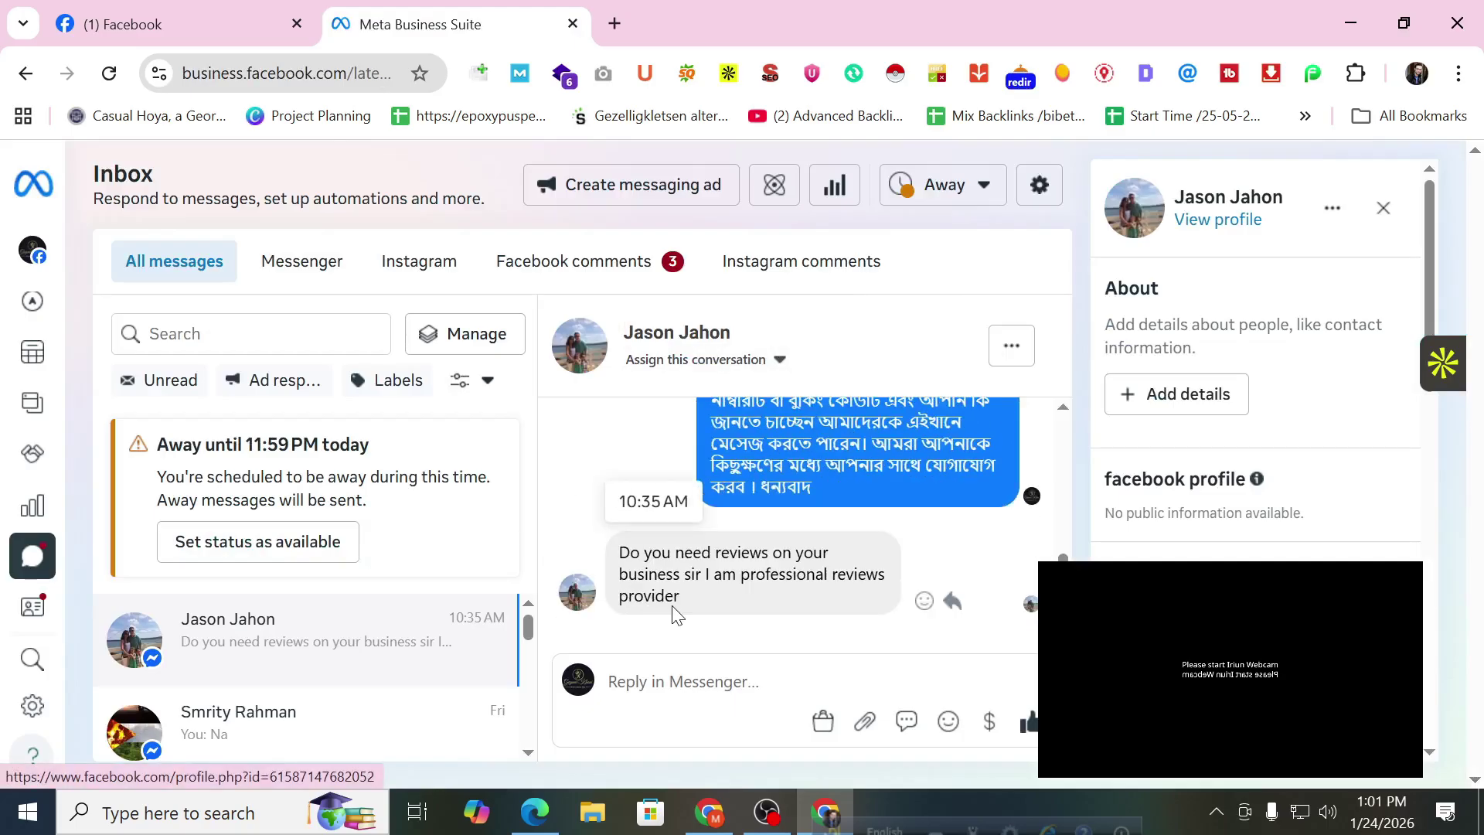
left_click(282, 10)
left_click(444, 29)
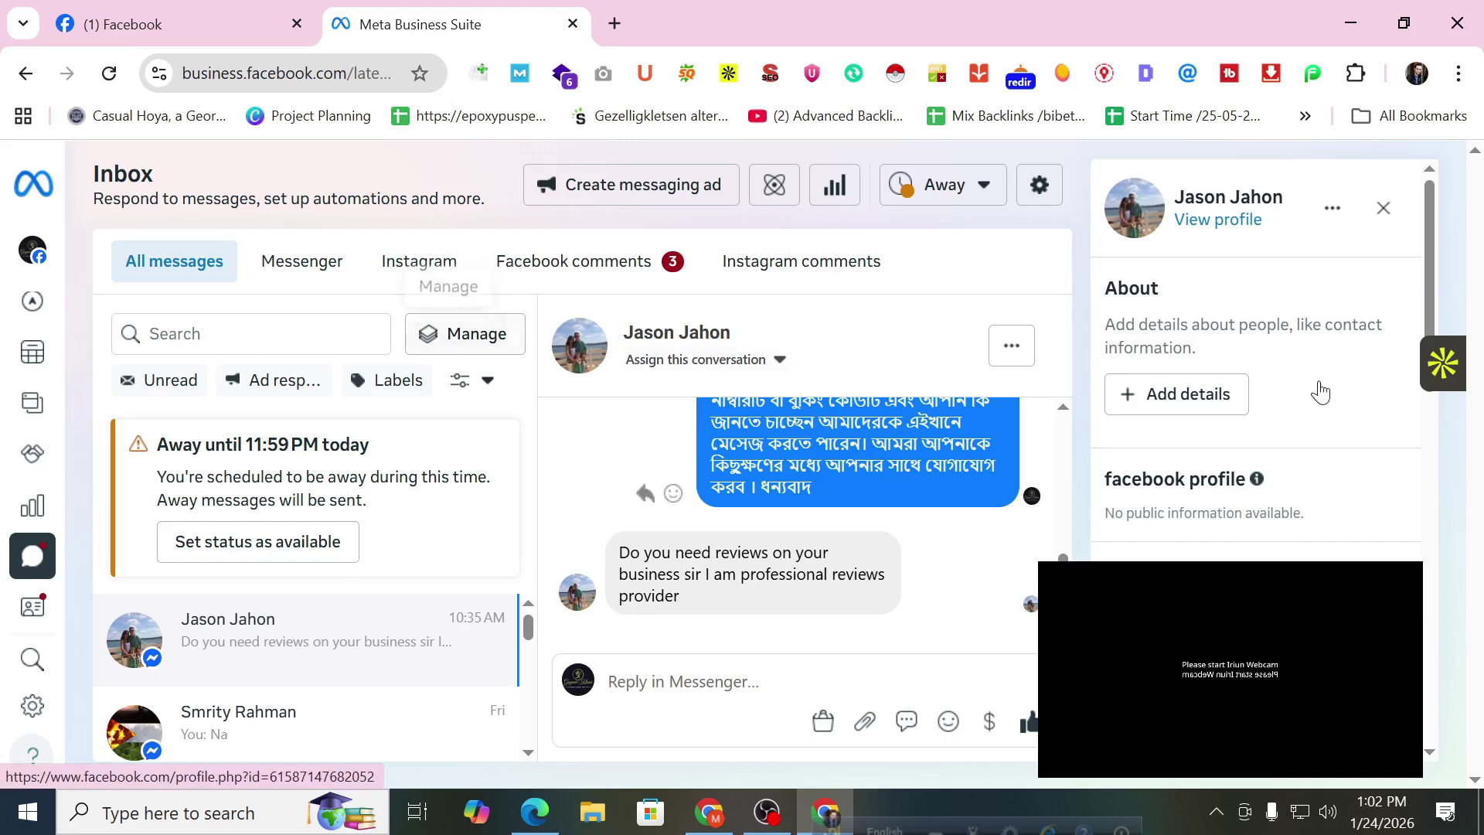
left_click(178, 24)
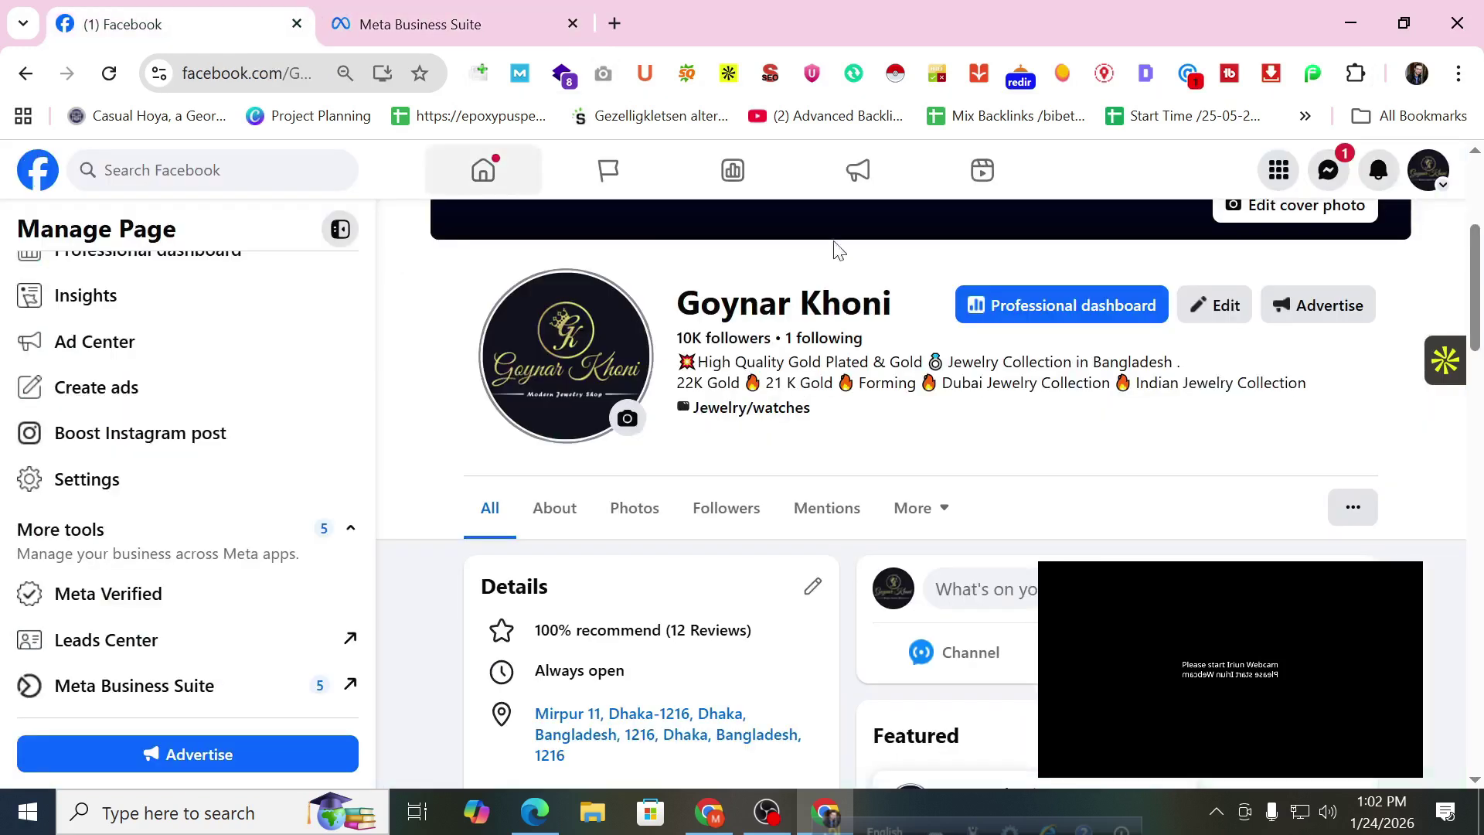
In the Edge Facebook window, follow the Cosmoglamira.com link shared in the group chat, then close the chat.
left_click(1428, 170)
left_click(535, 810)
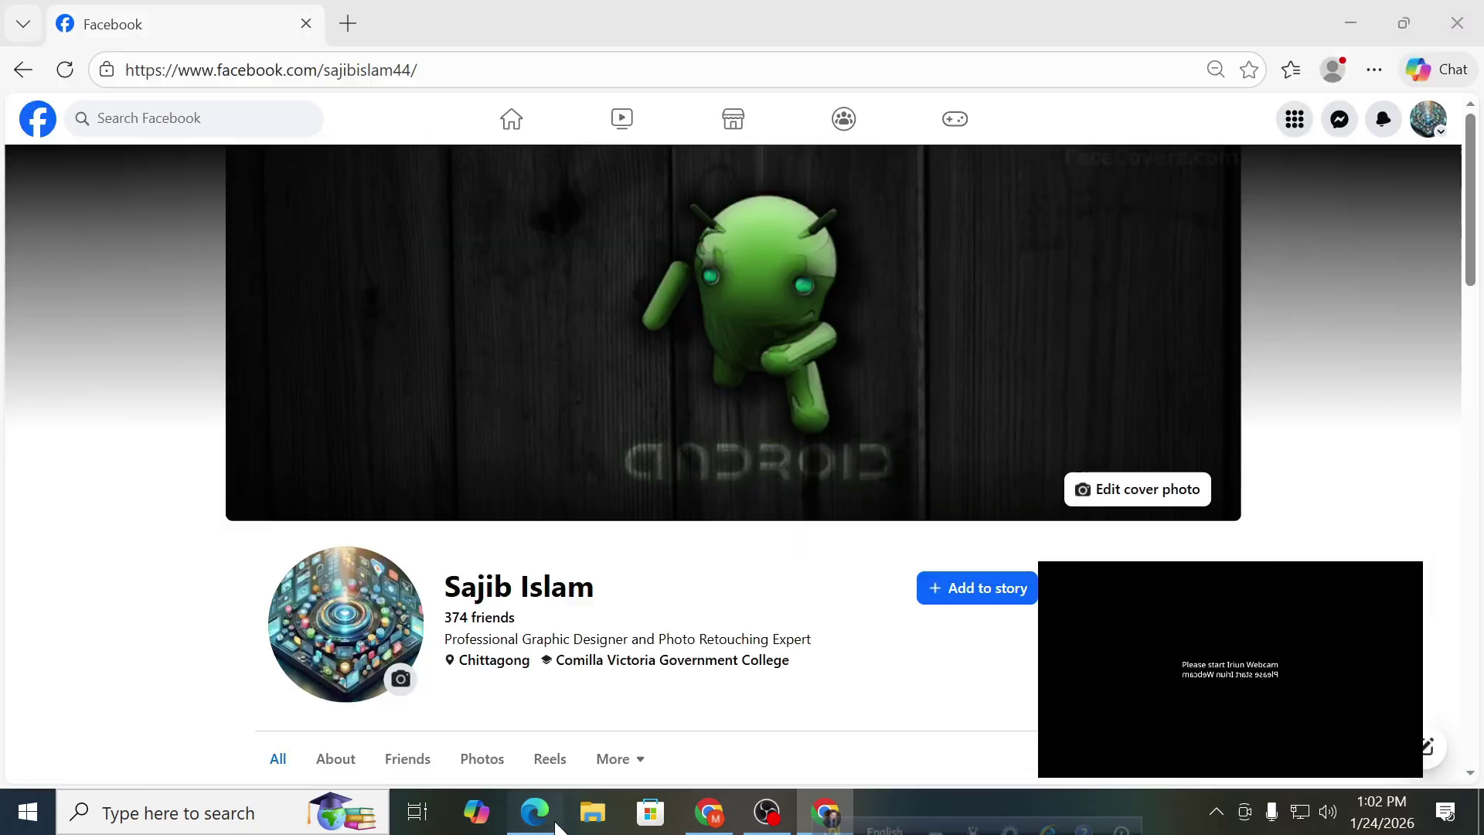
left_click(1338, 120)
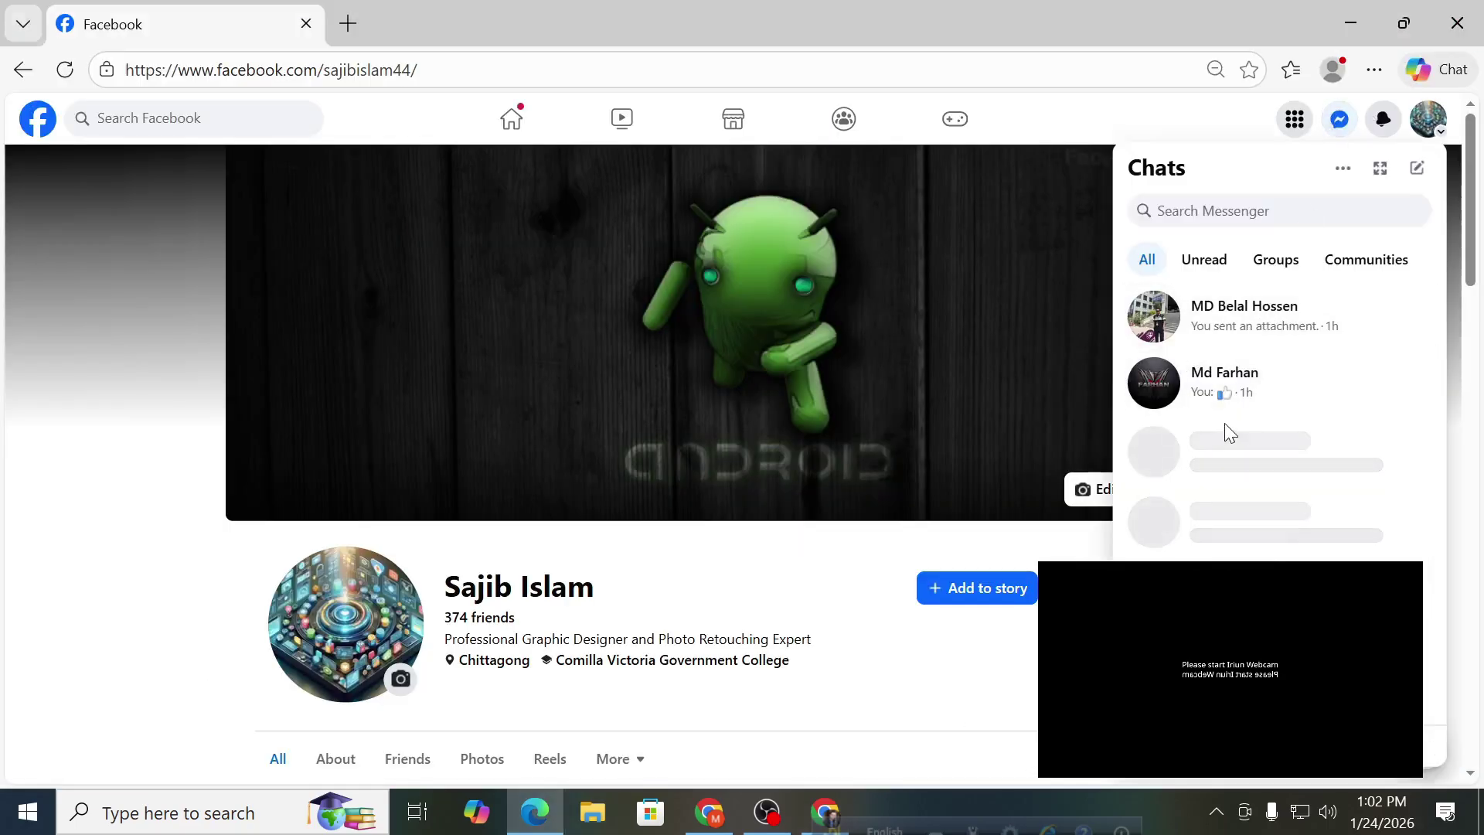
left_click(1245, 452)
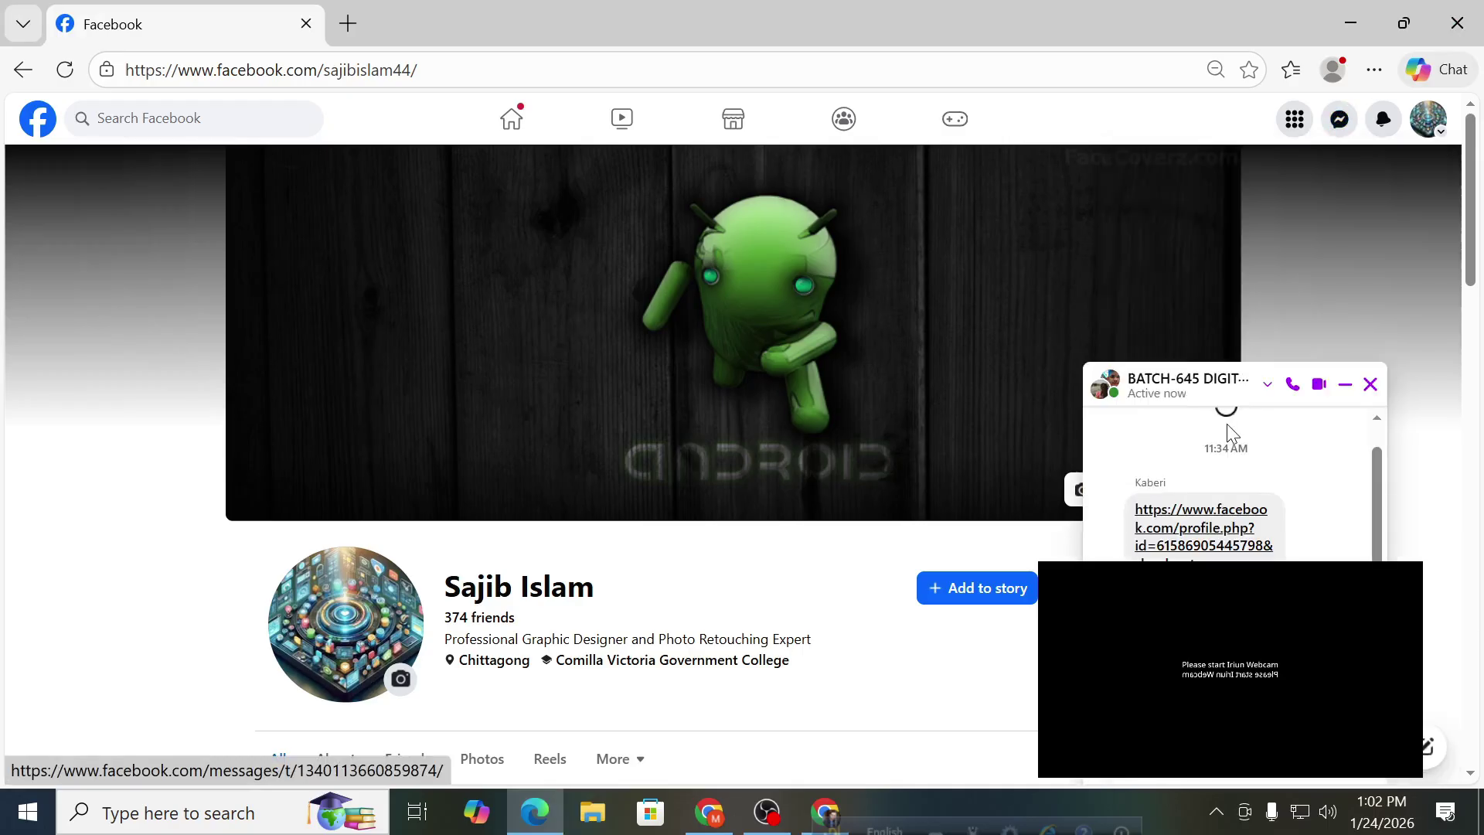
left_click(1186, 535)
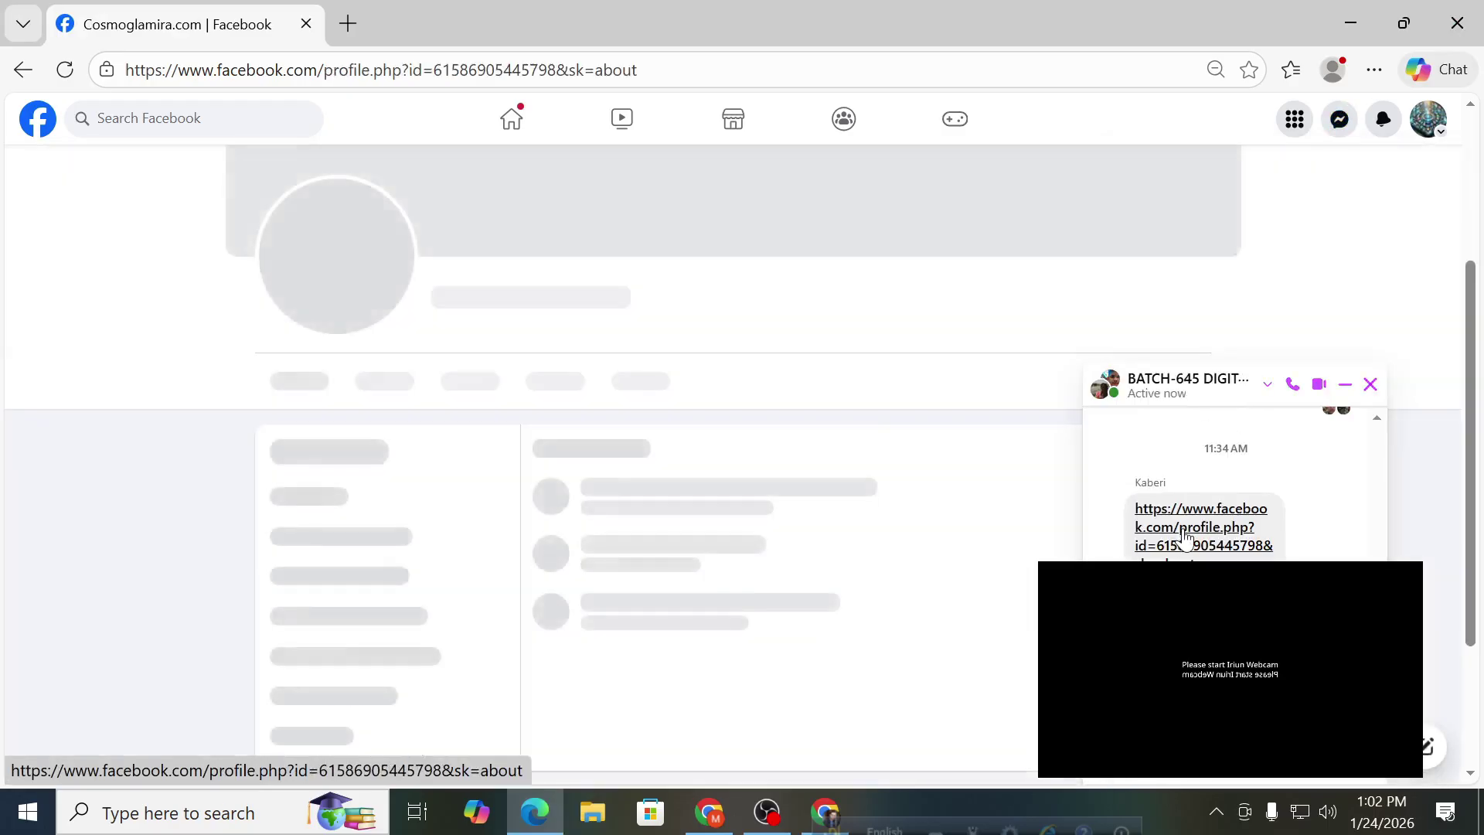
left_click(1370, 385)
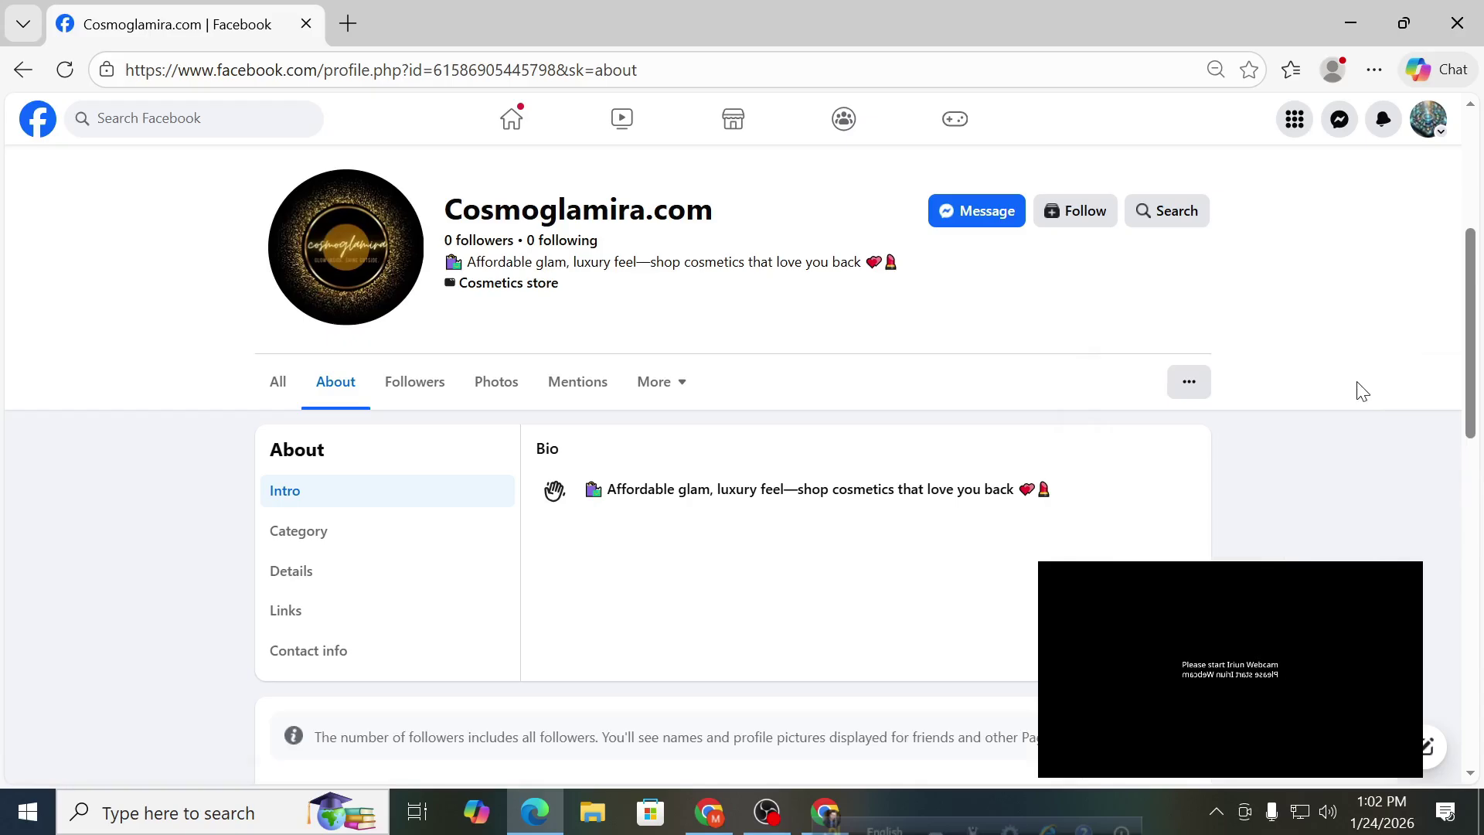
View Cosmoglamira.com's Category, Details, Links and Contact info About sections.
scroll(792, 452, "up", 3)
scroll(798, 442, "up", 2)
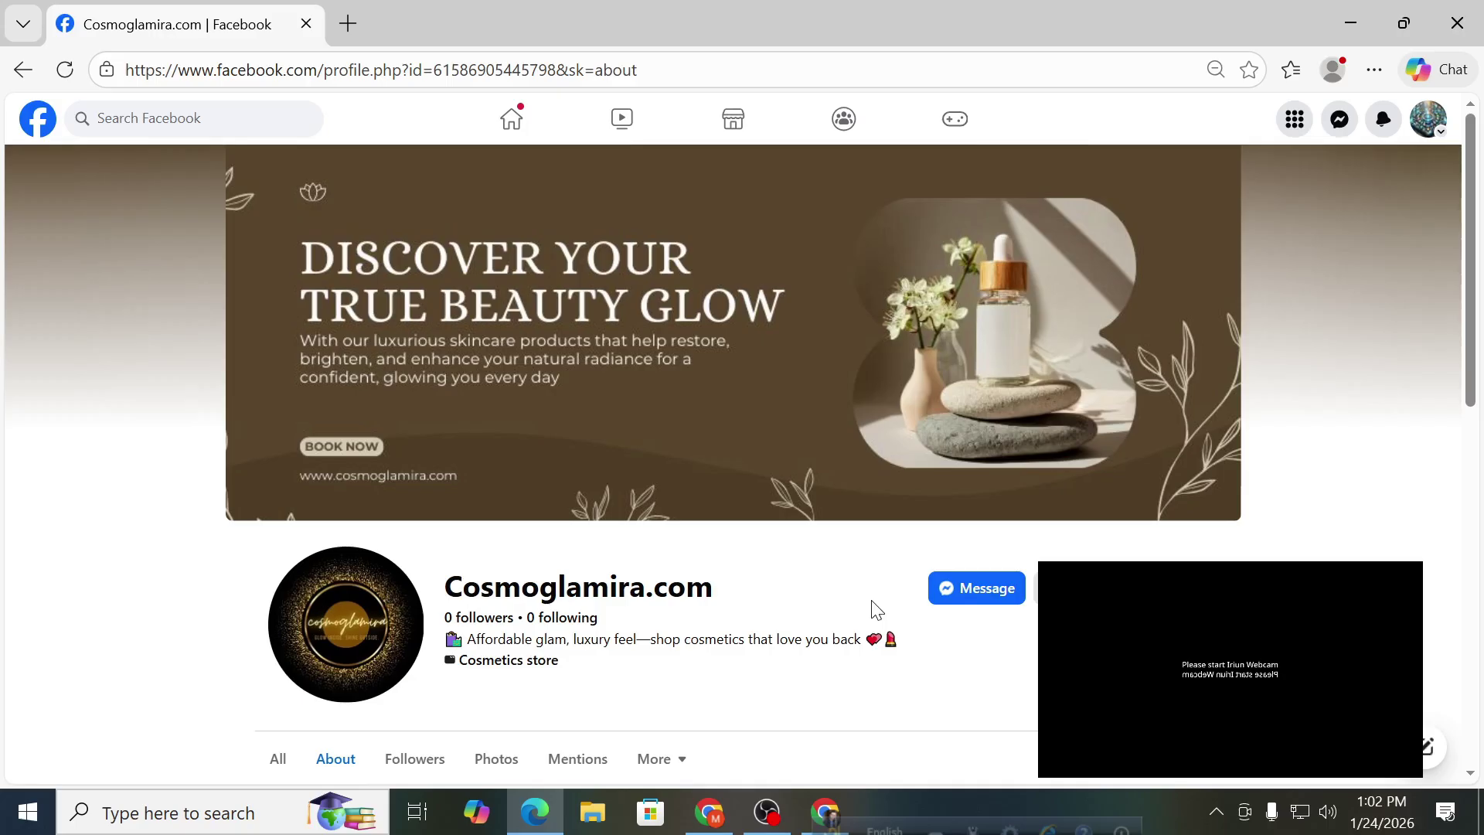
scroll(876, 610, "down", 5)
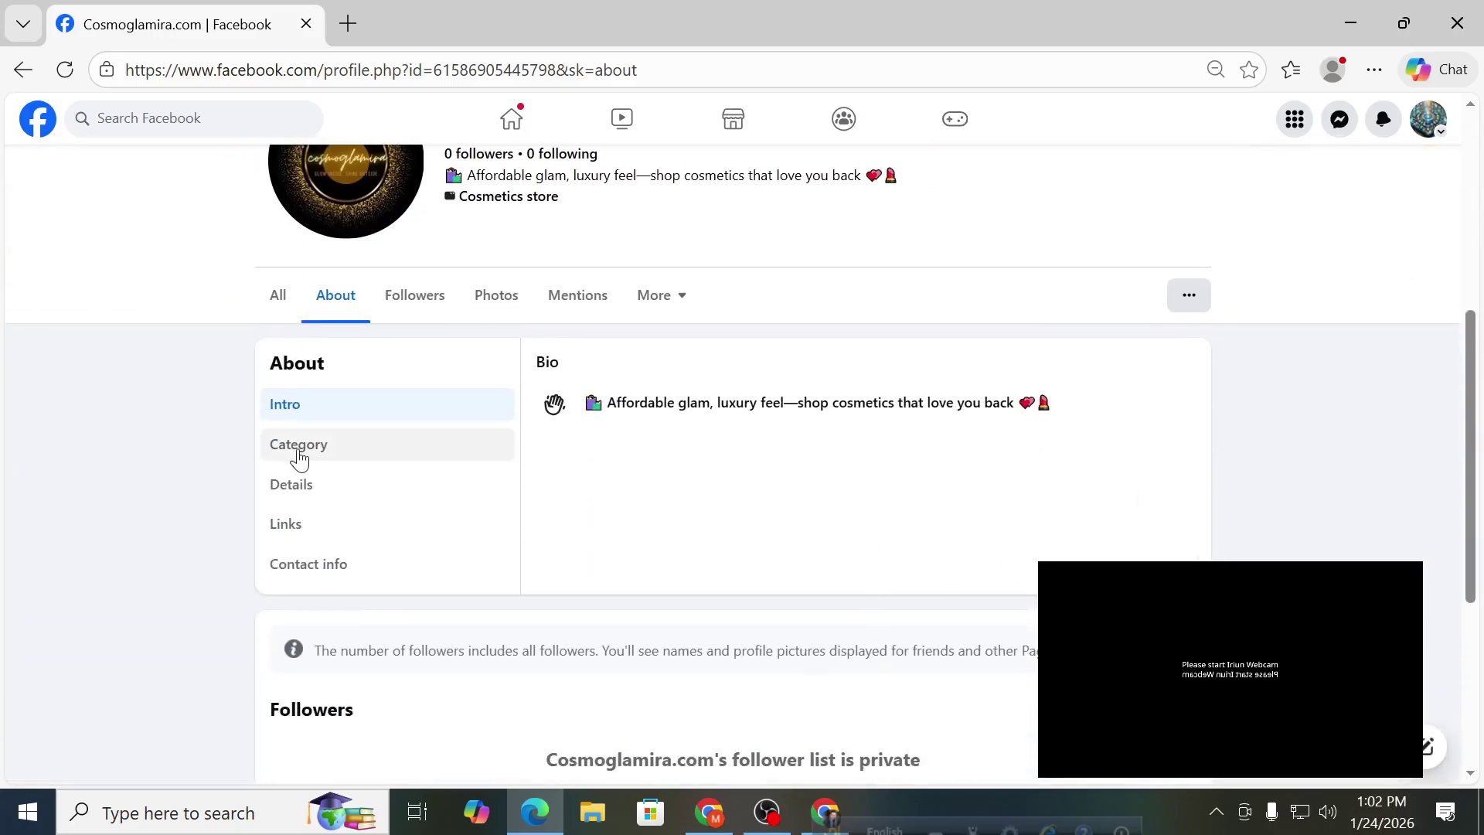
left_click(300, 460)
left_click(306, 487)
left_click(310, 533)
left_click(308, 567)
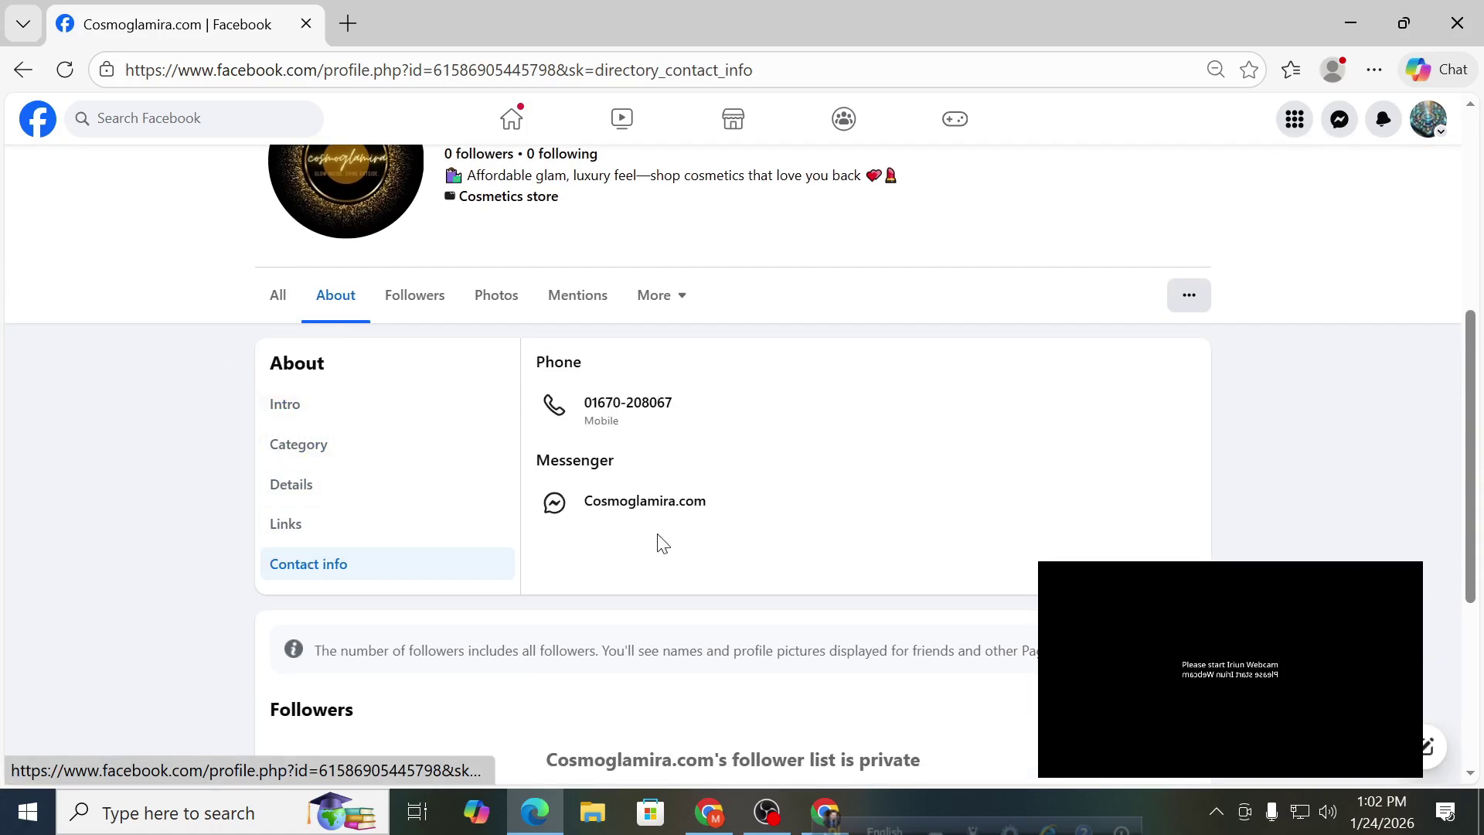
Check the Intro bio, then return to Category showing Cosmetics store.
scroll(576, 524, "down", 4)
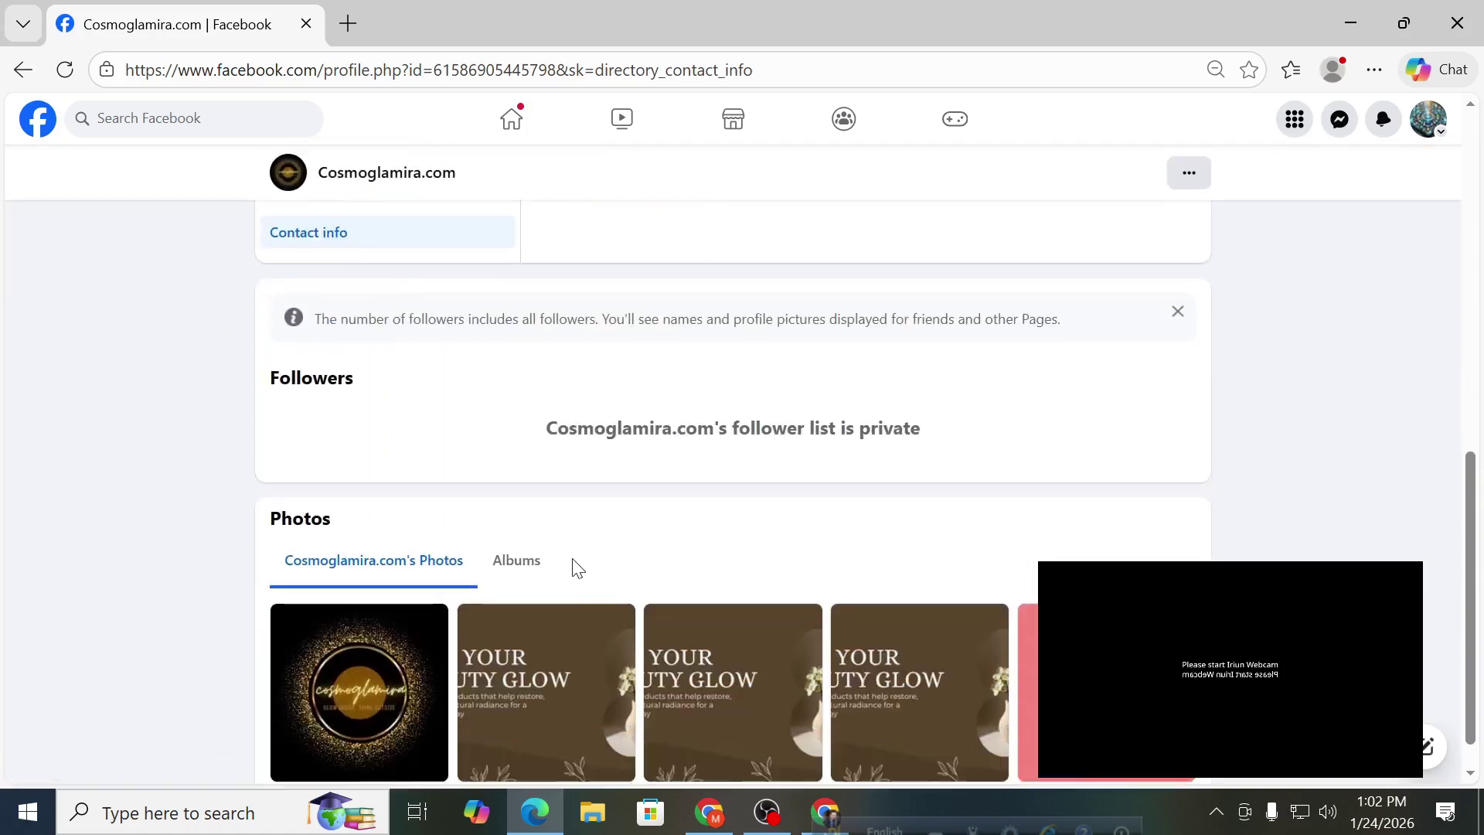
scroll(572, 562, "up", 8)
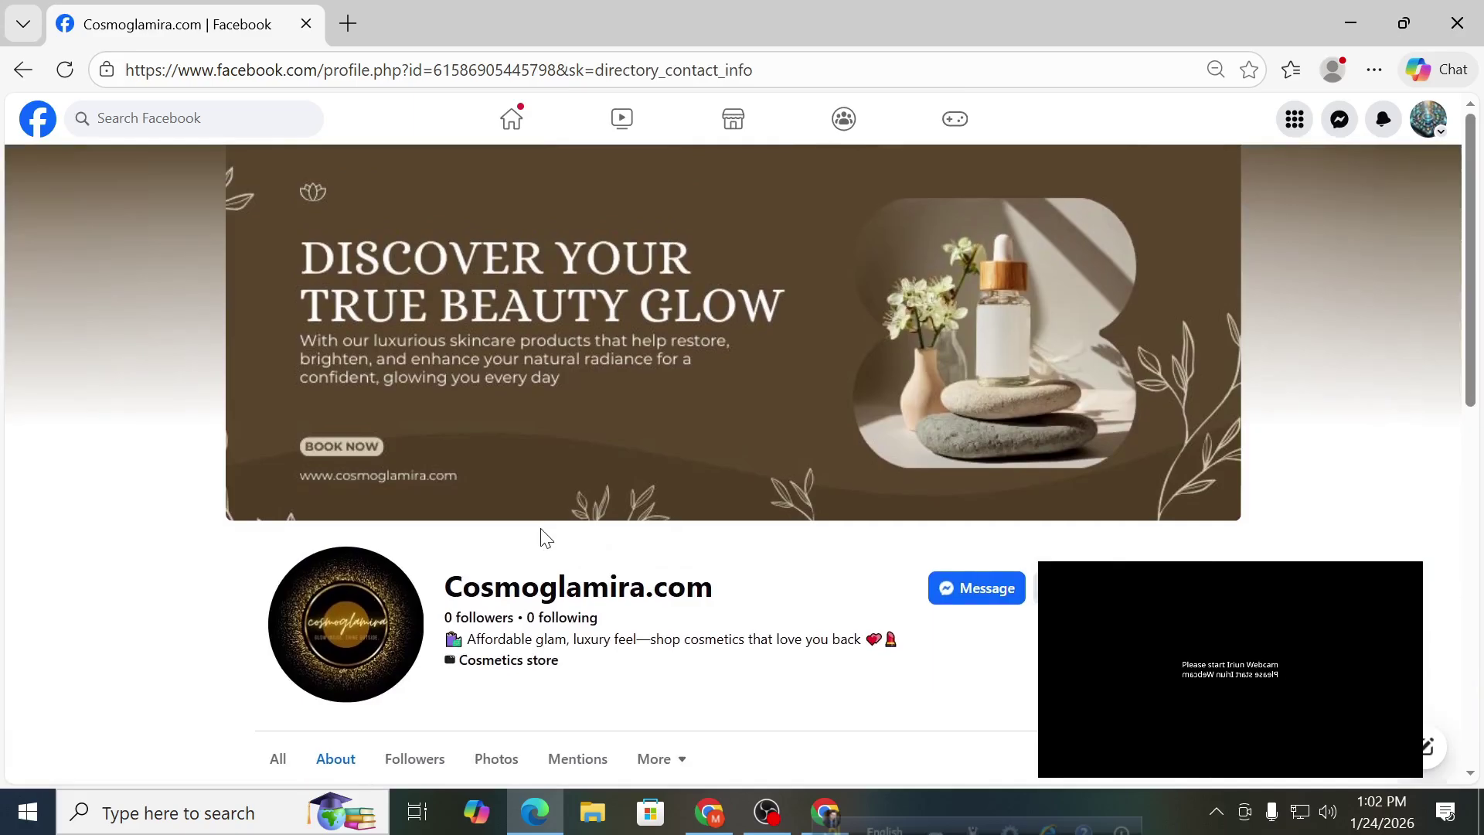
scroll(549, 539, "down", 2)
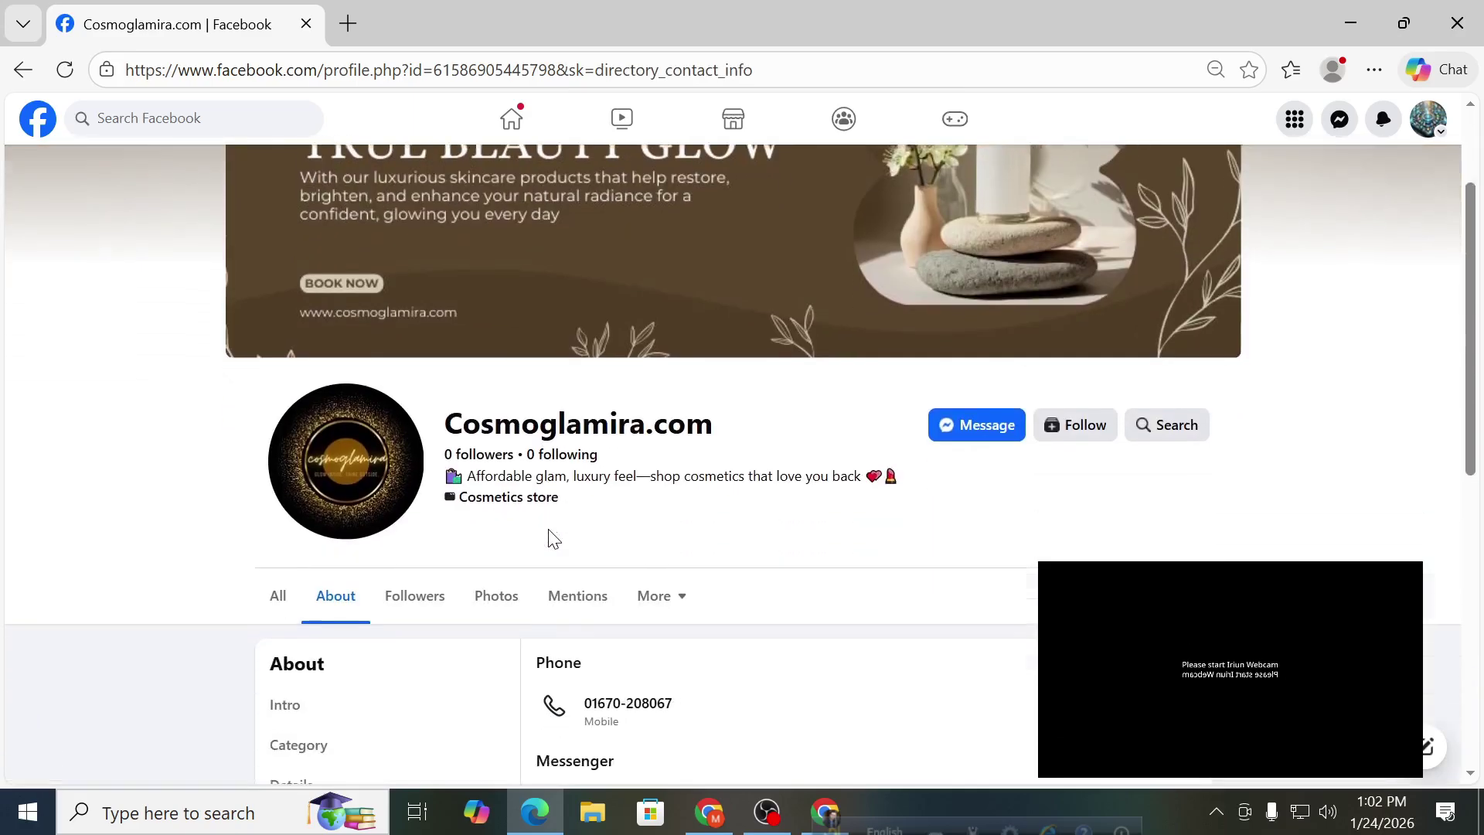
scroll(553, 539, "down", 2)
left_click(366, 526)
left_click(341, 570)
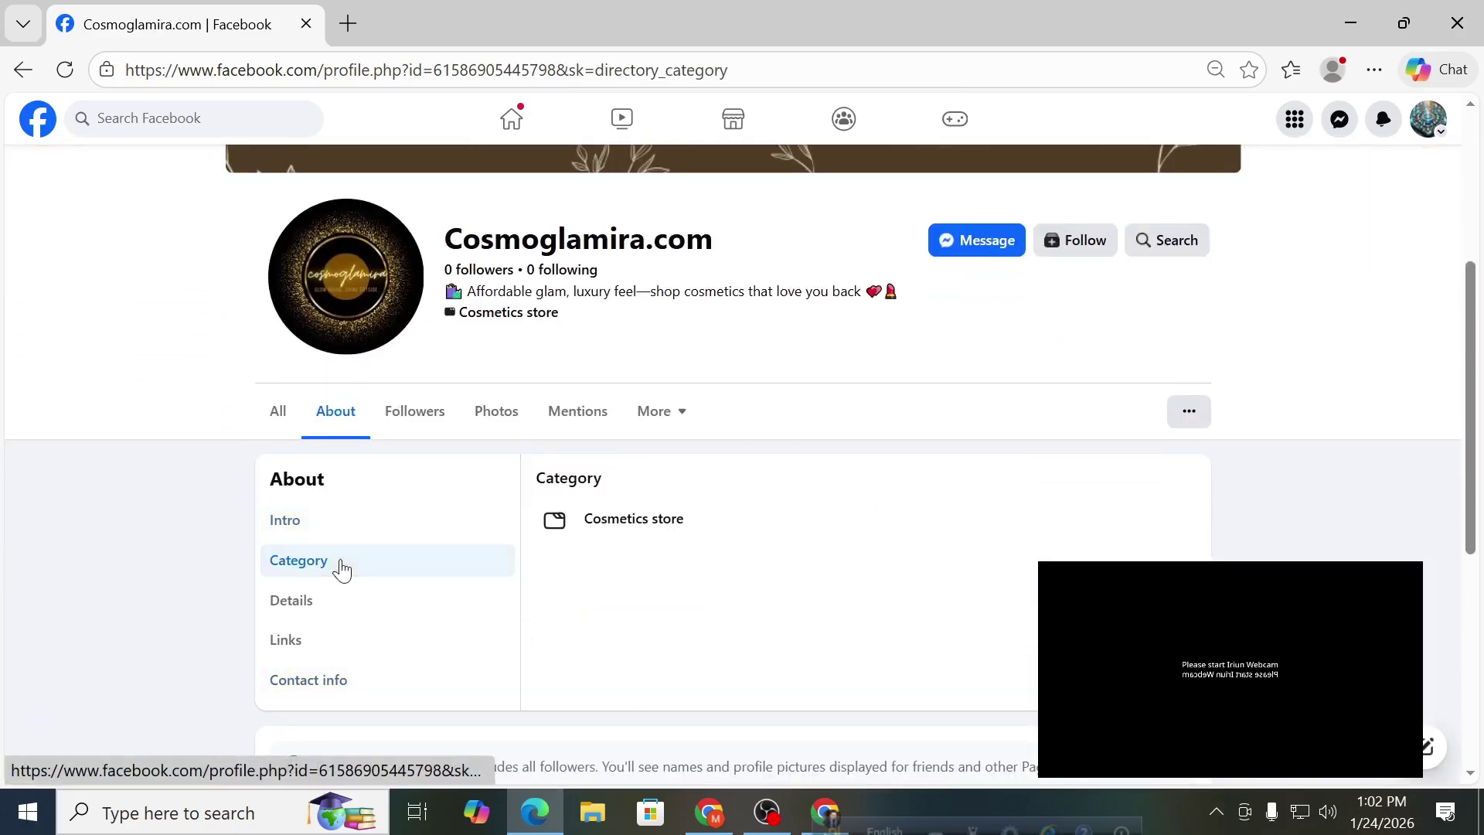